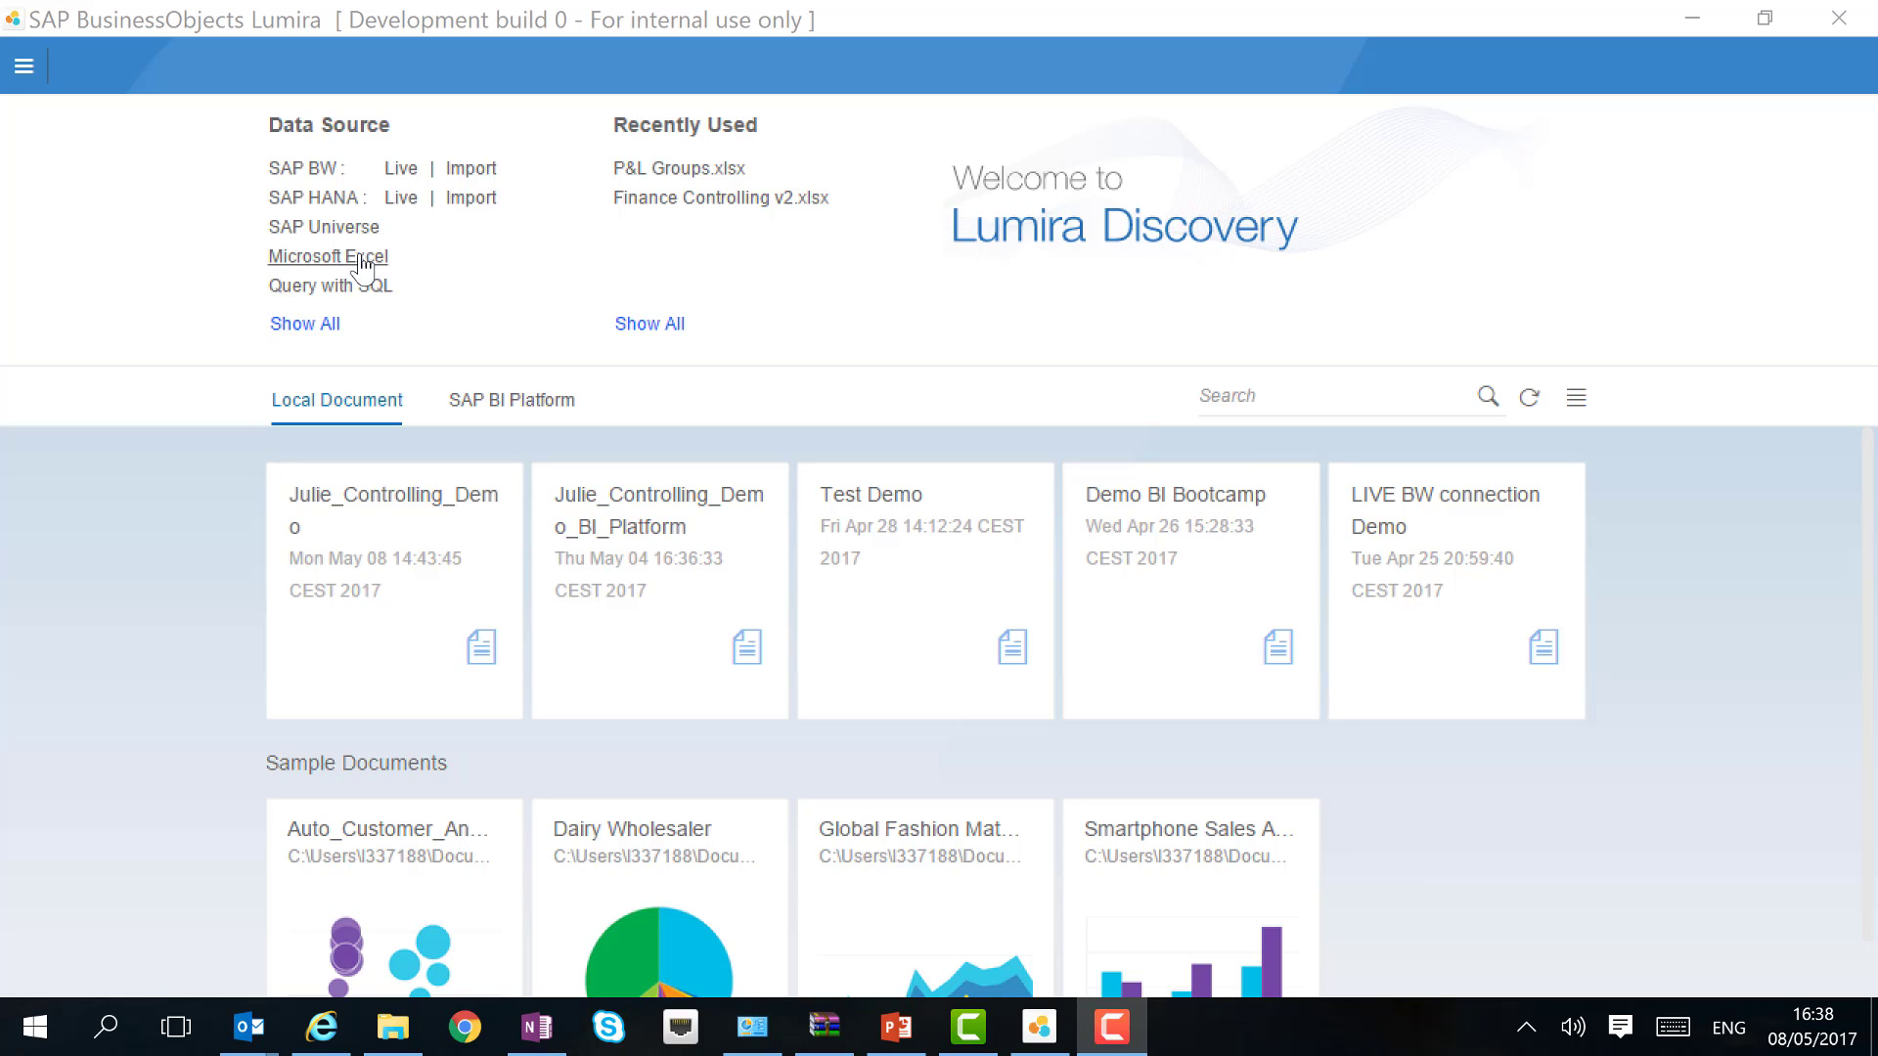
# Load the FinDetail sheet of the Excel workbook Finance Controlling v2.xlsx into a new document.
pyautogui.click(328, 256)
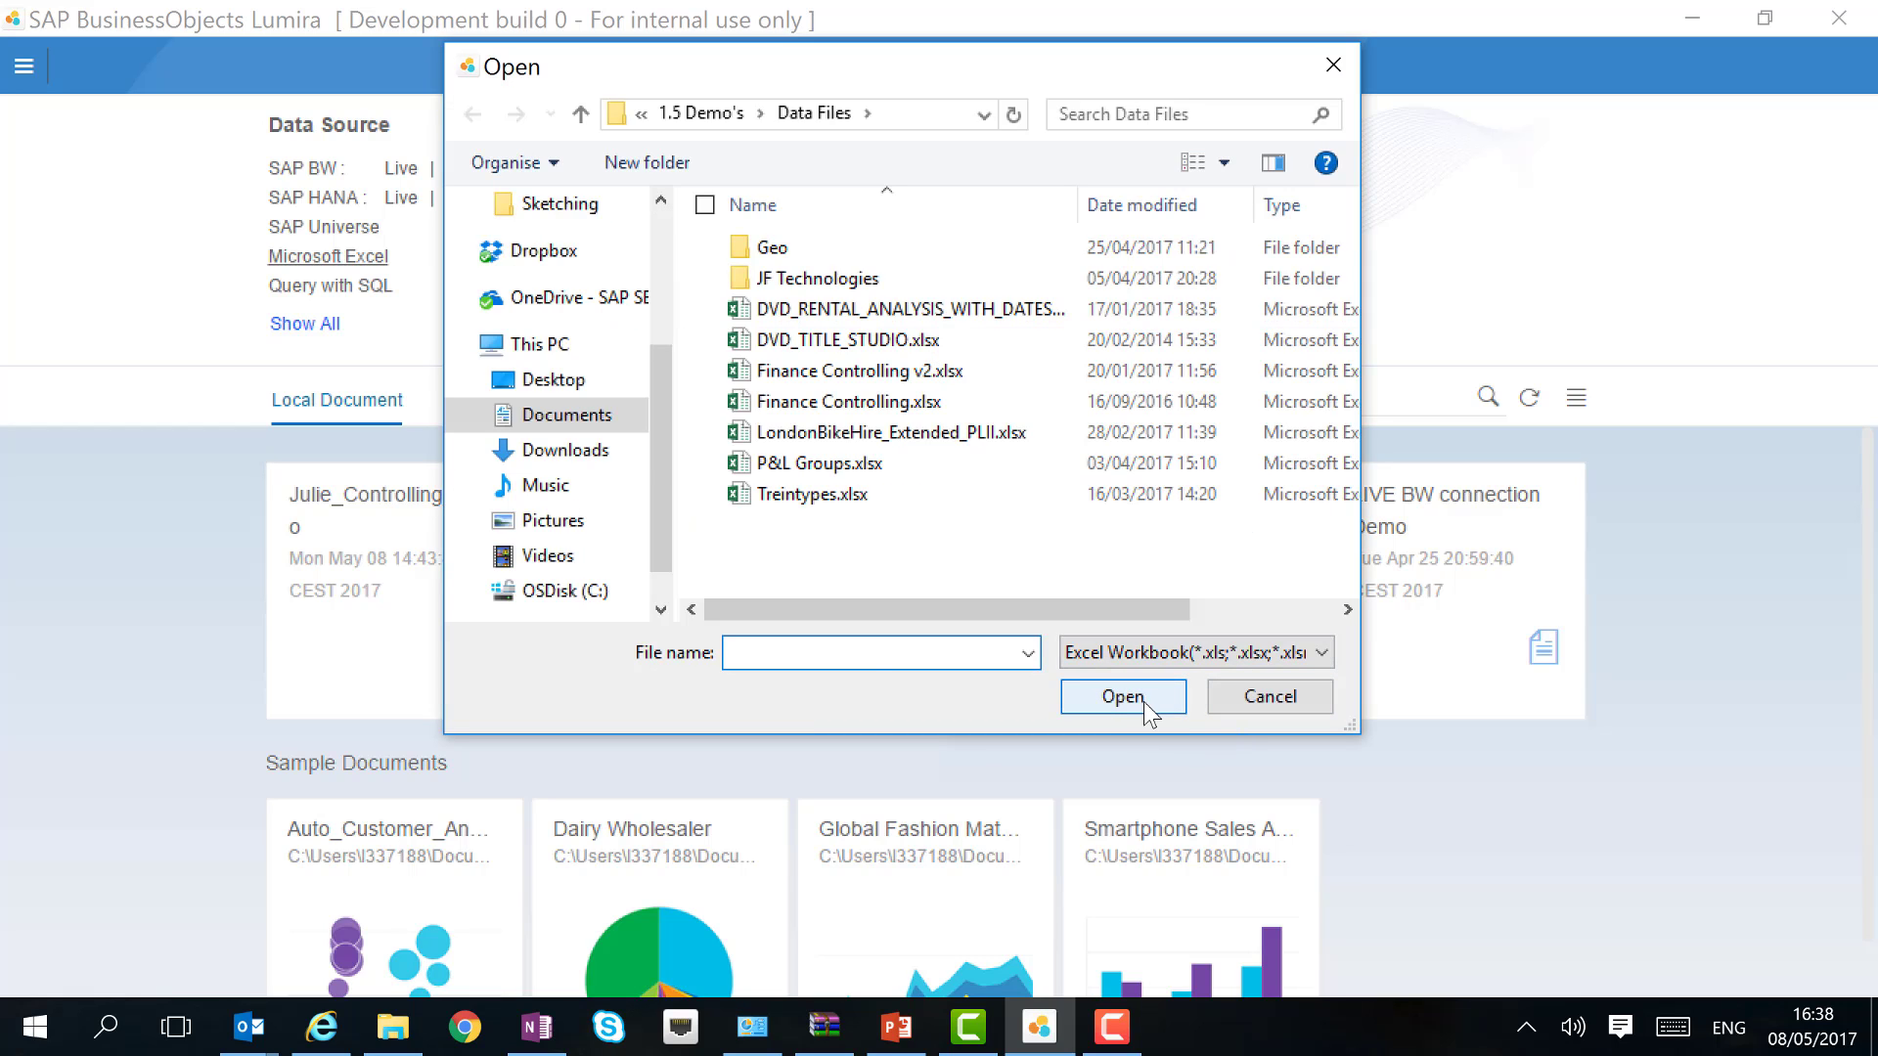
pyautogui.click(938, 371)
pyautogui.click(1122, 697)
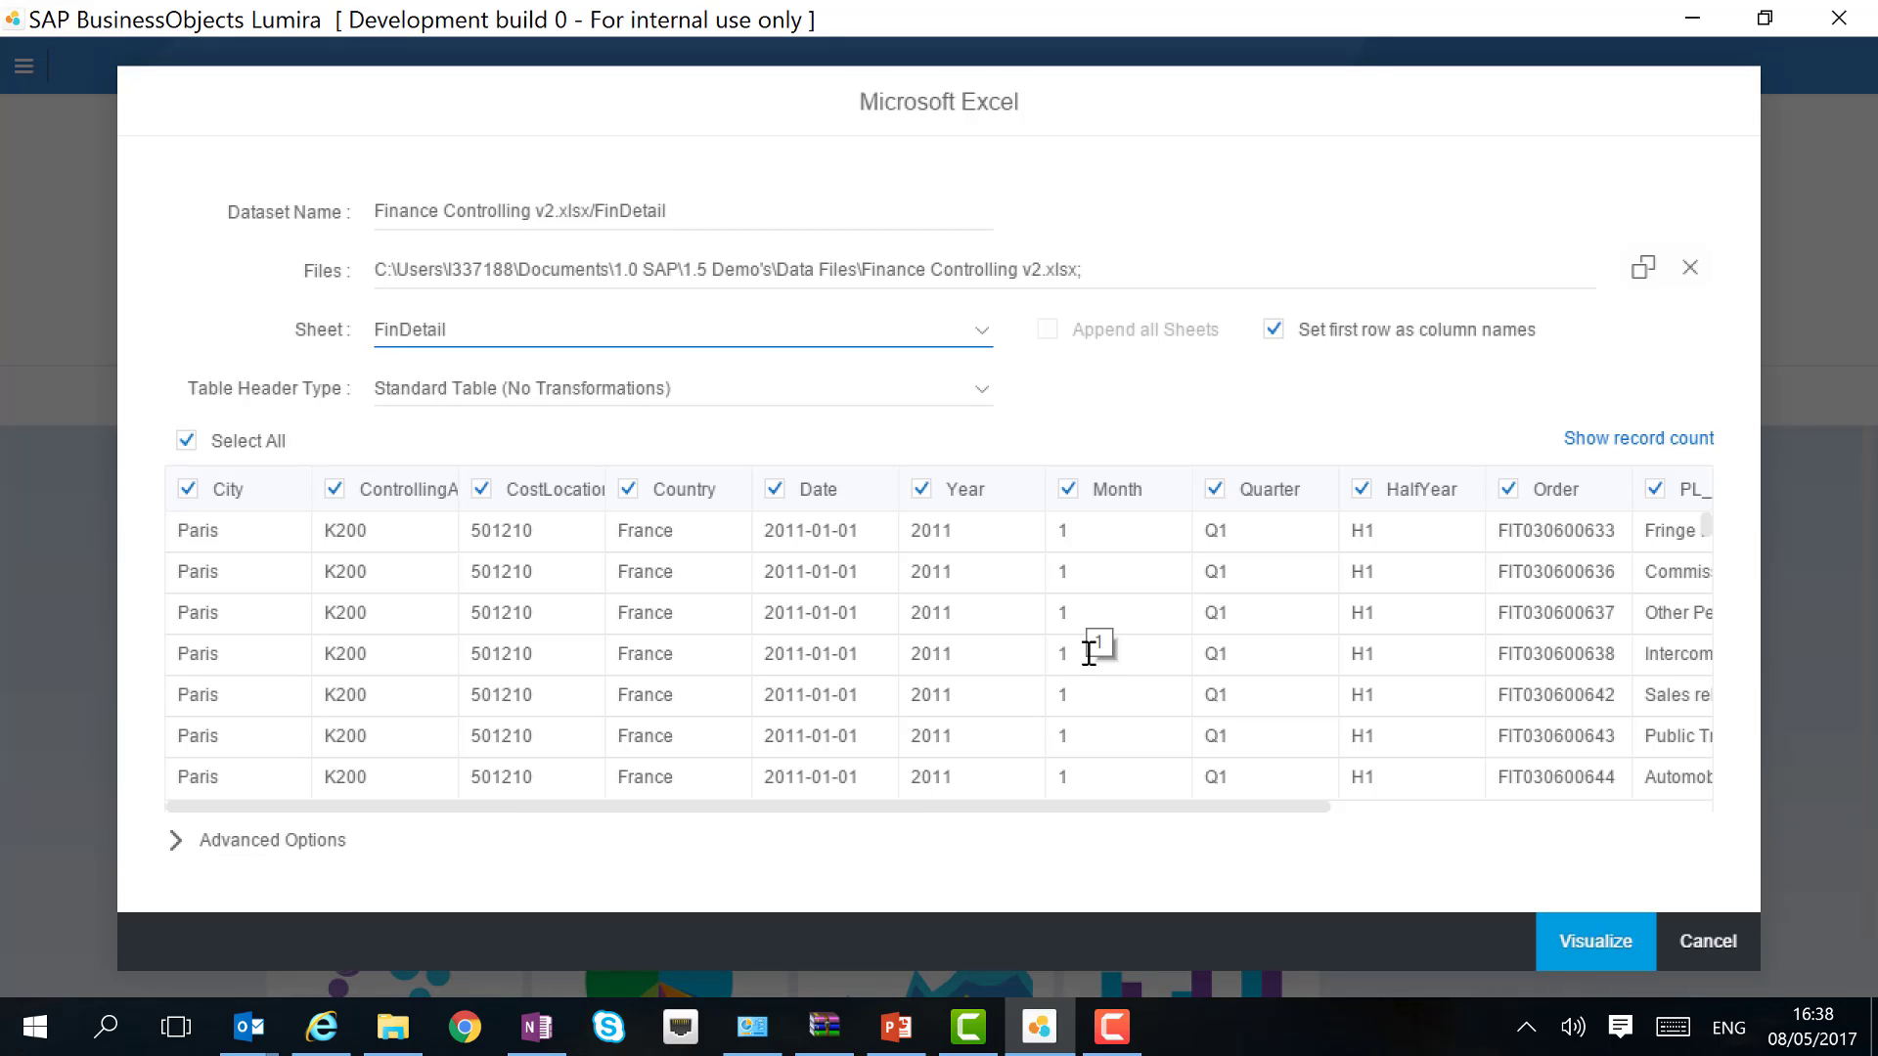
pyautogui.click(1592, 940)
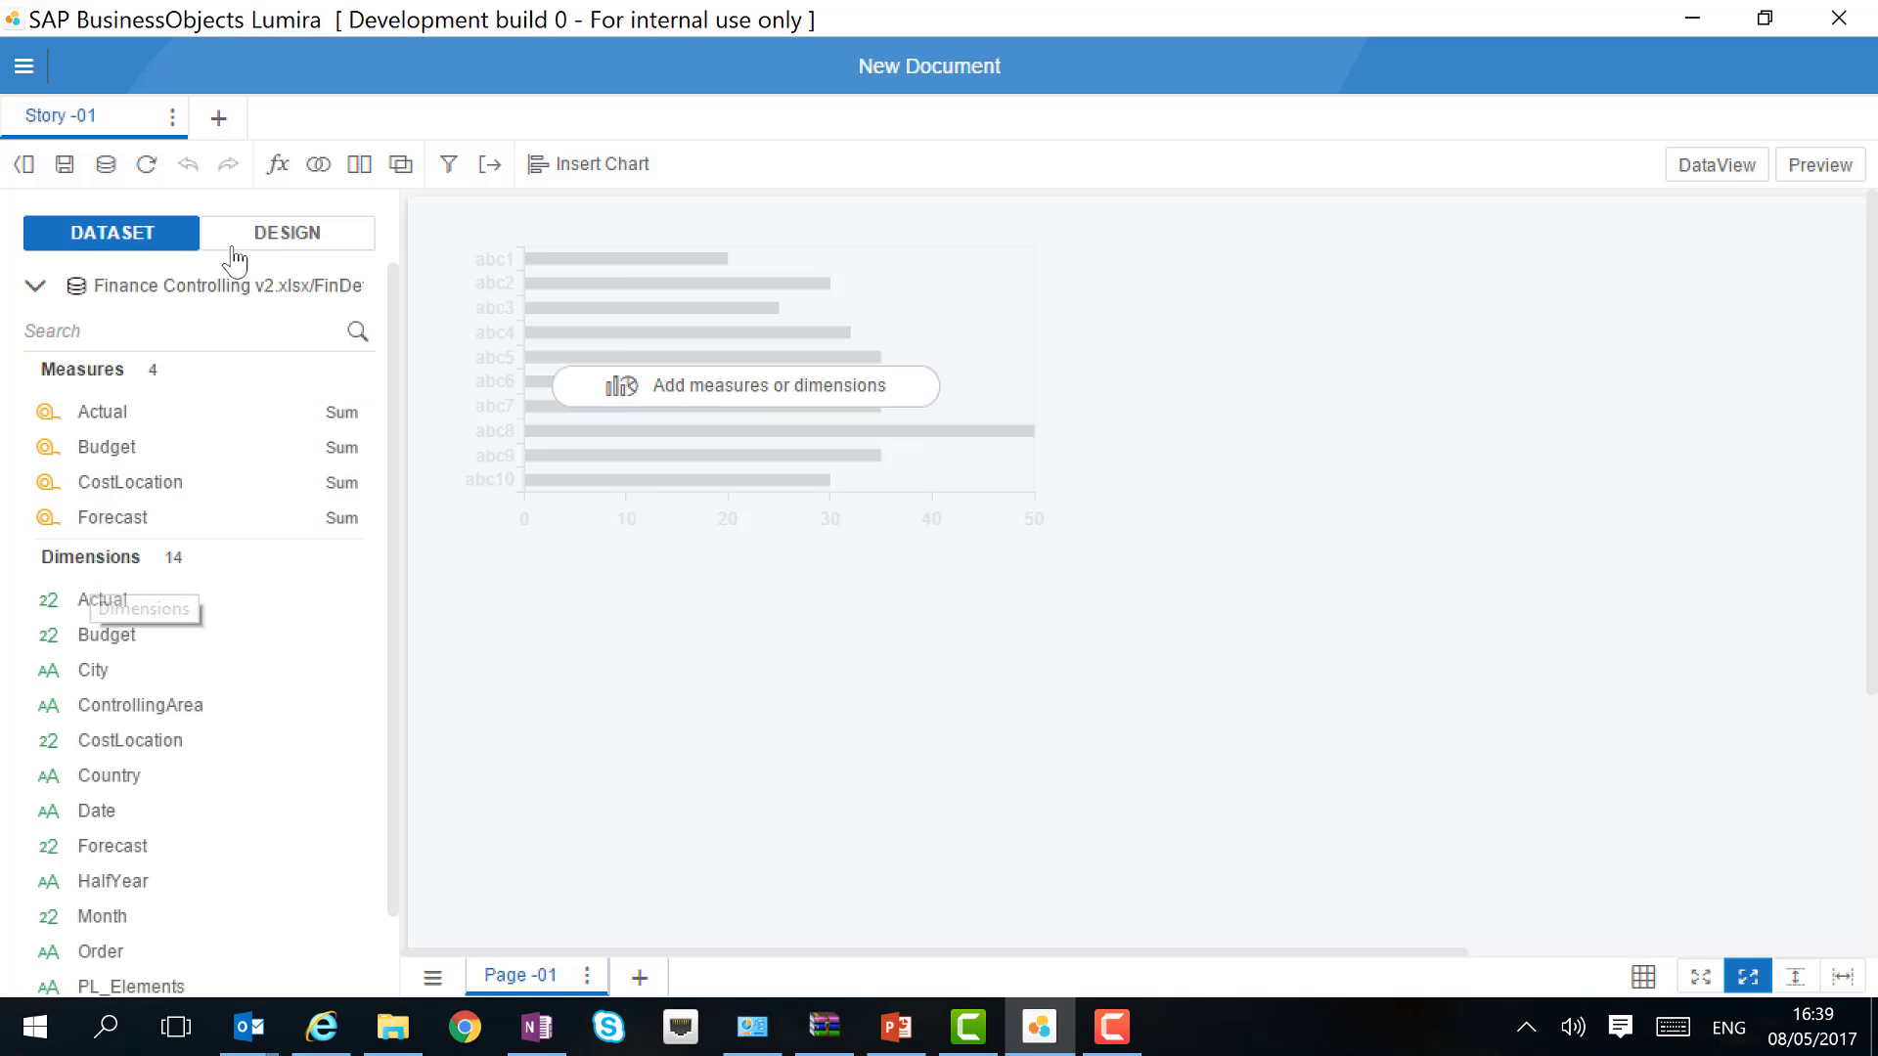
# Switch to the tabular data view and convert the Date dimension to Date/Time.
pyautogui.click(273, 236)
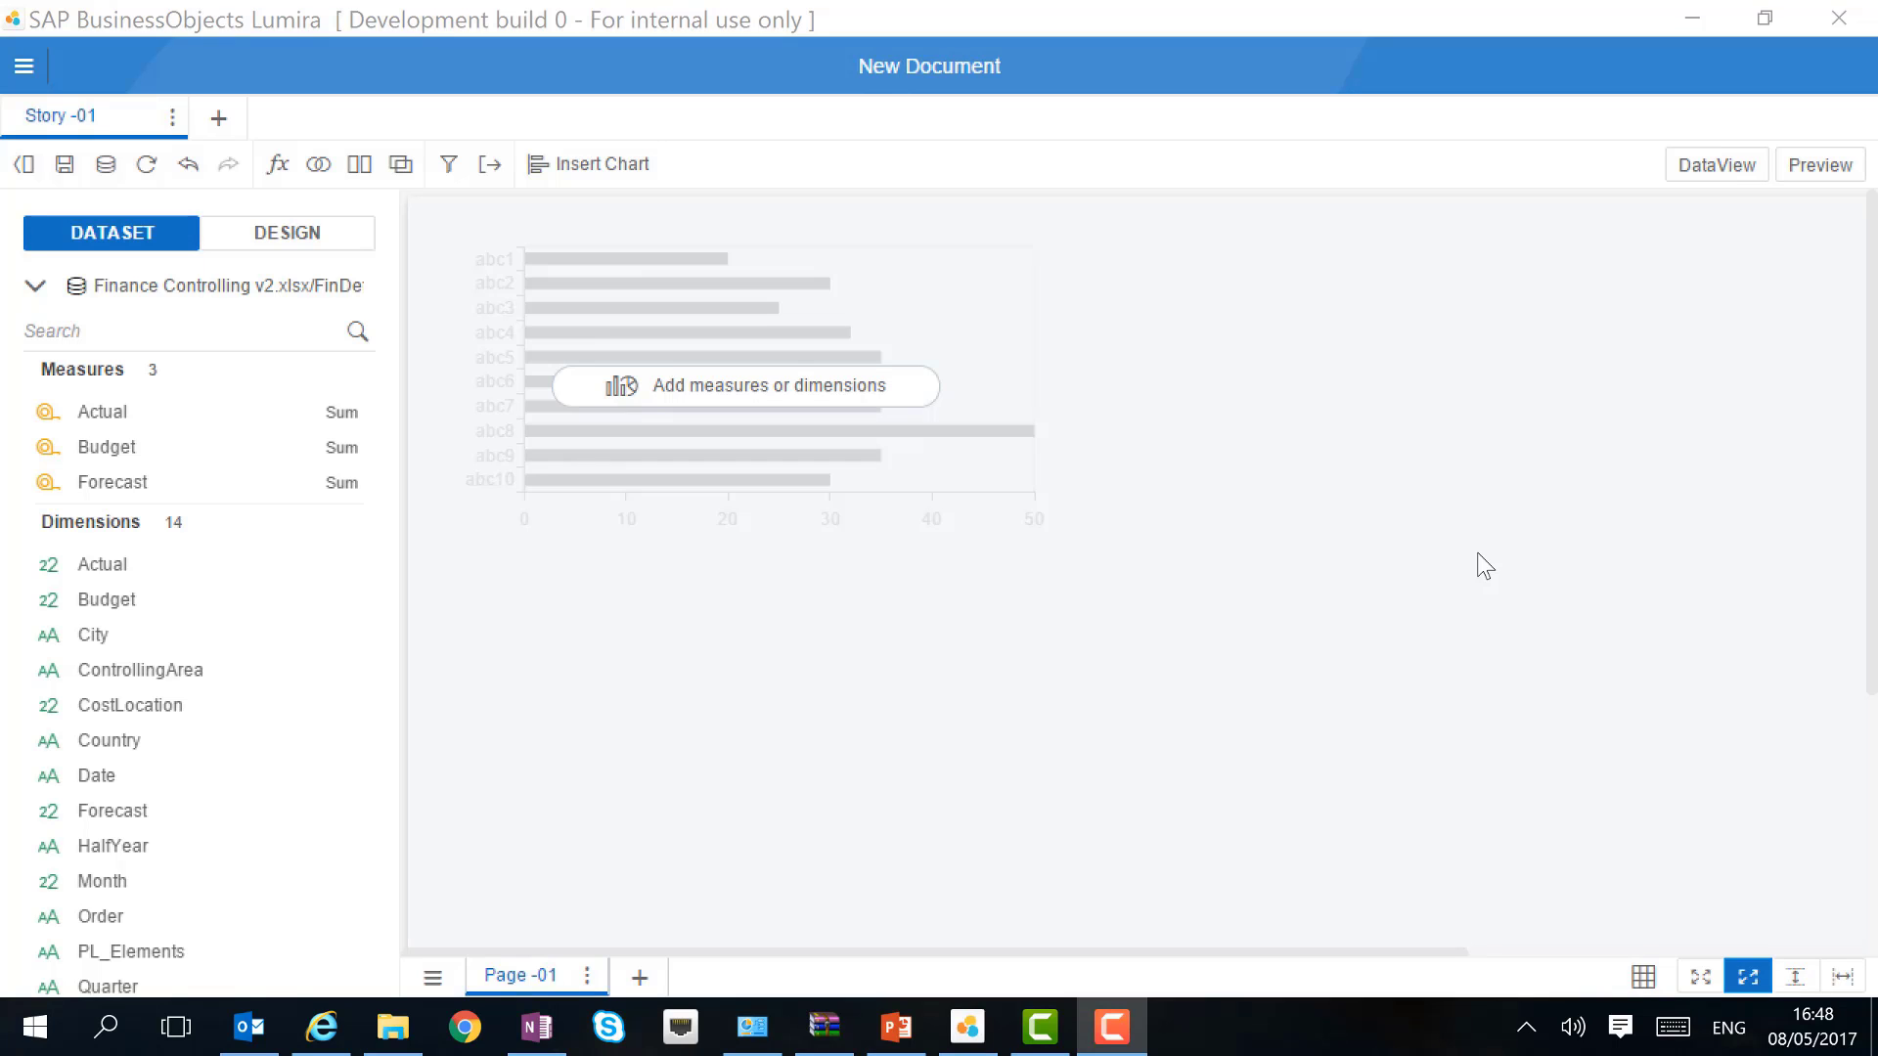
pyautogui.click(1718, 174)
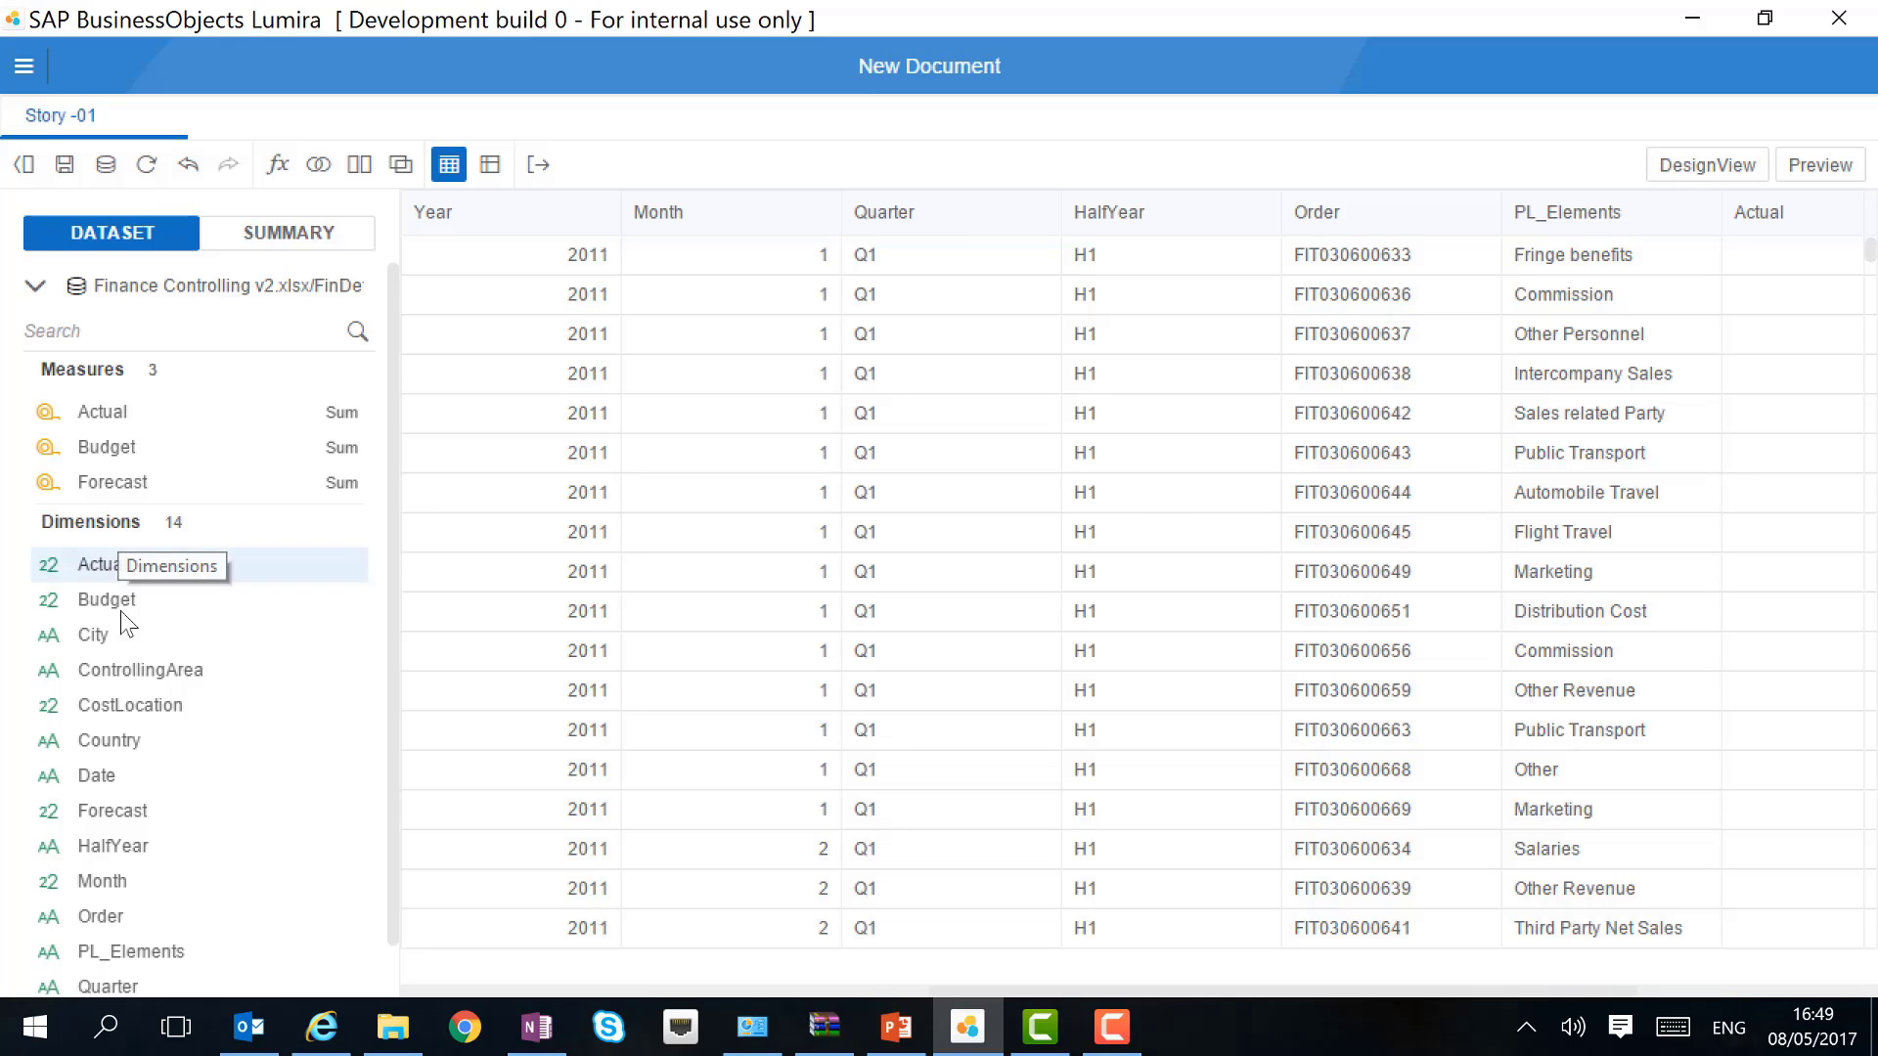
pyautogui.rightClick(125, 778)
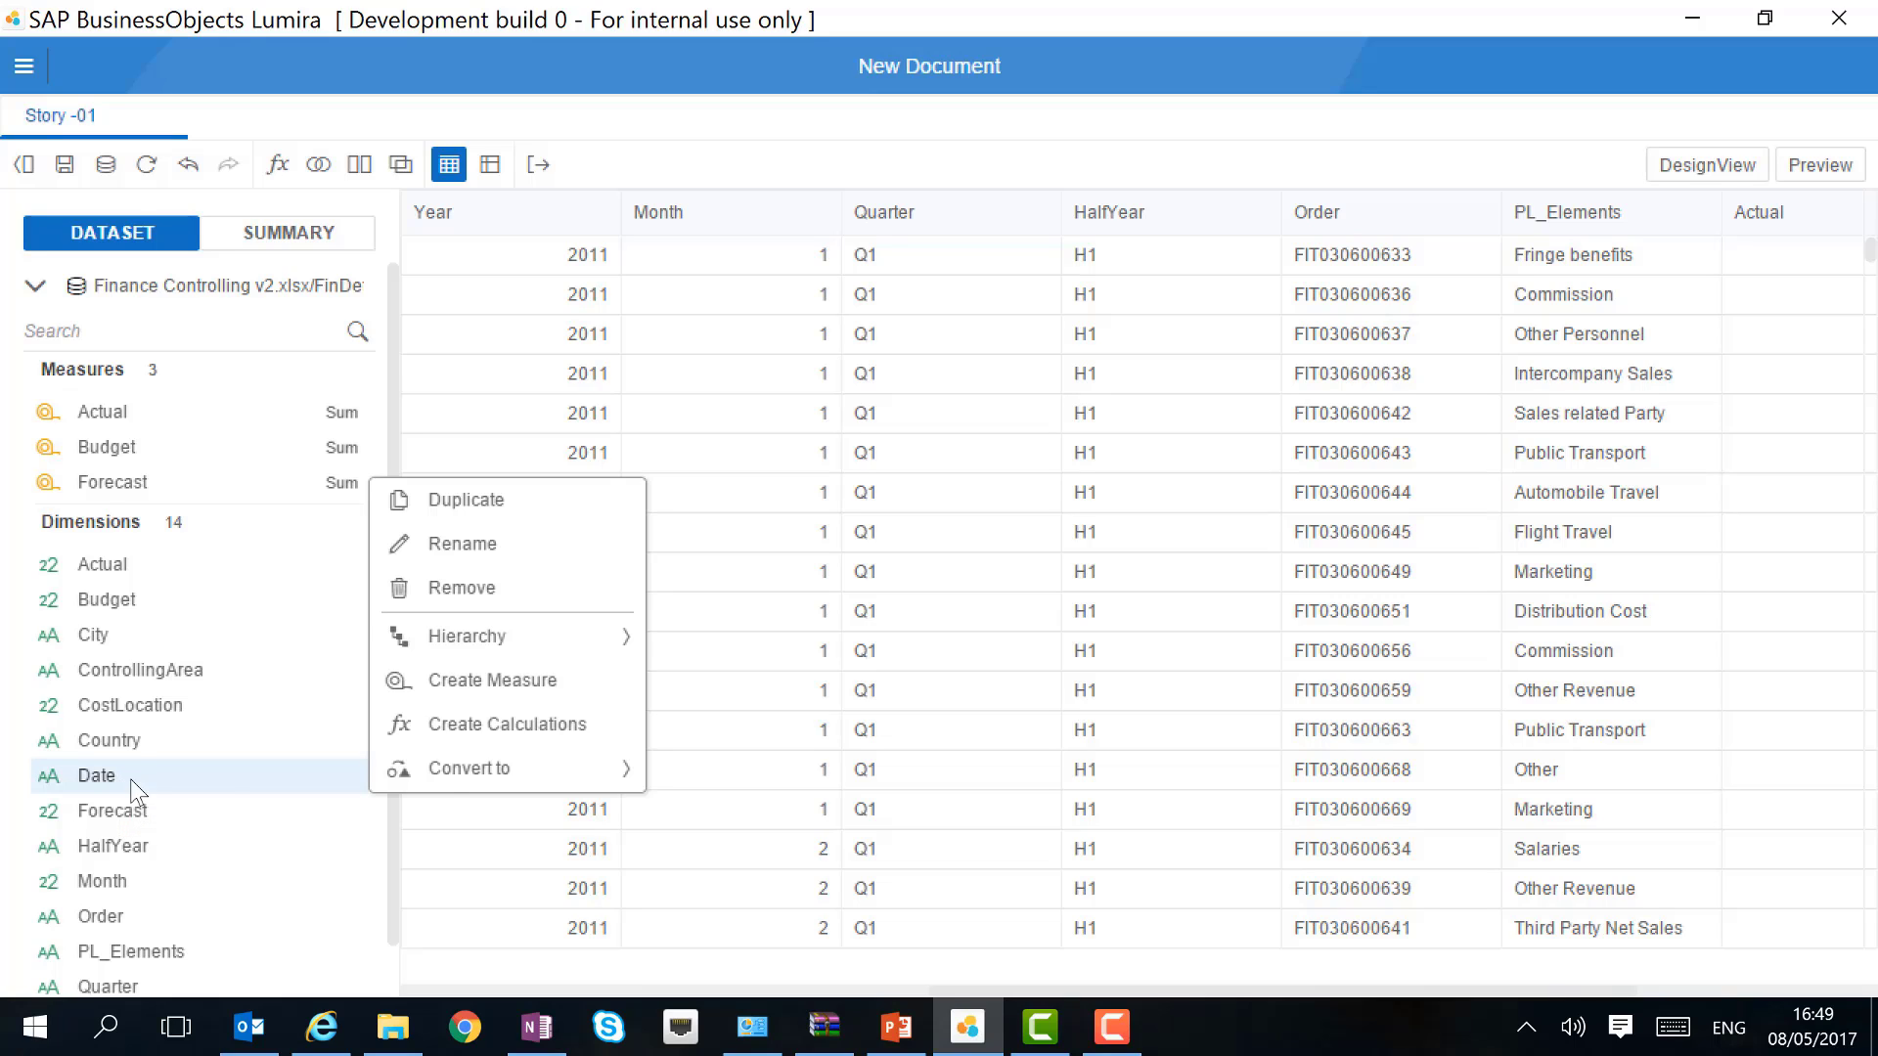
pyautogui.click(455, 767)
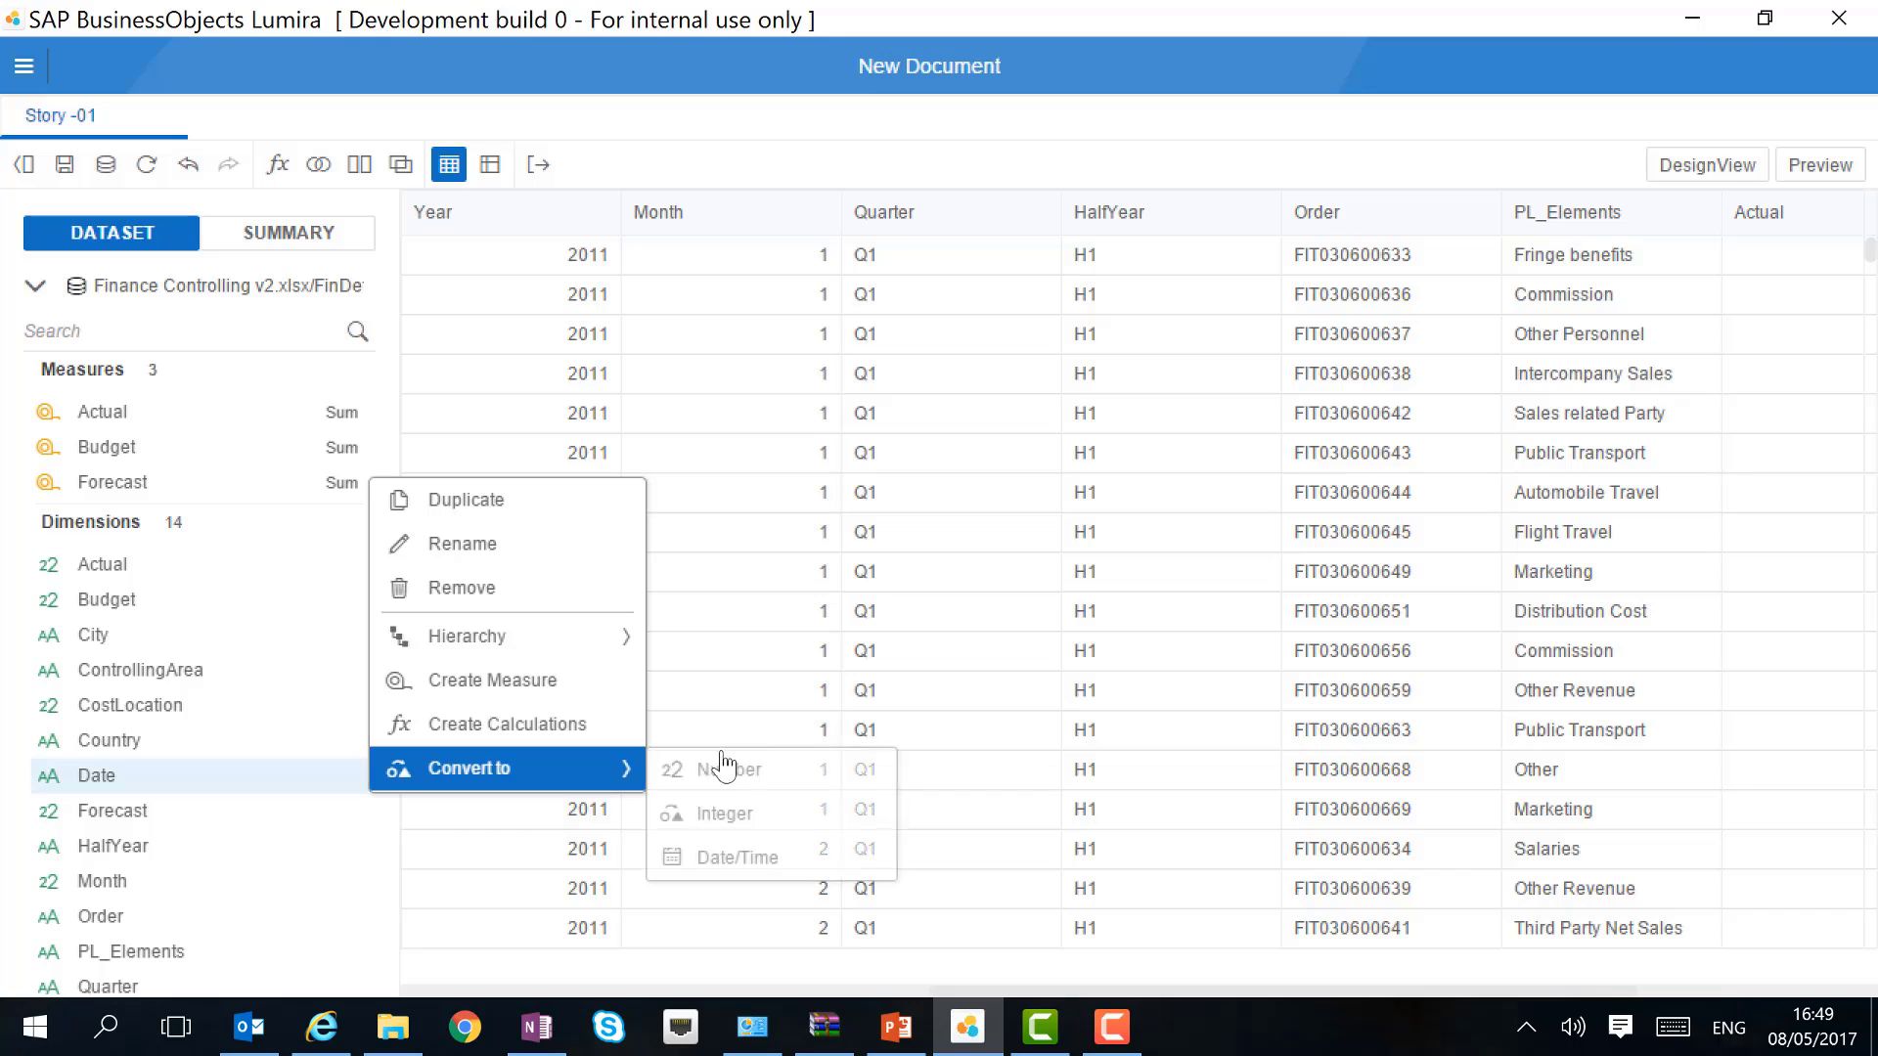
pyautogui.click(783, 855)
pyautogui.click(1166, 691)
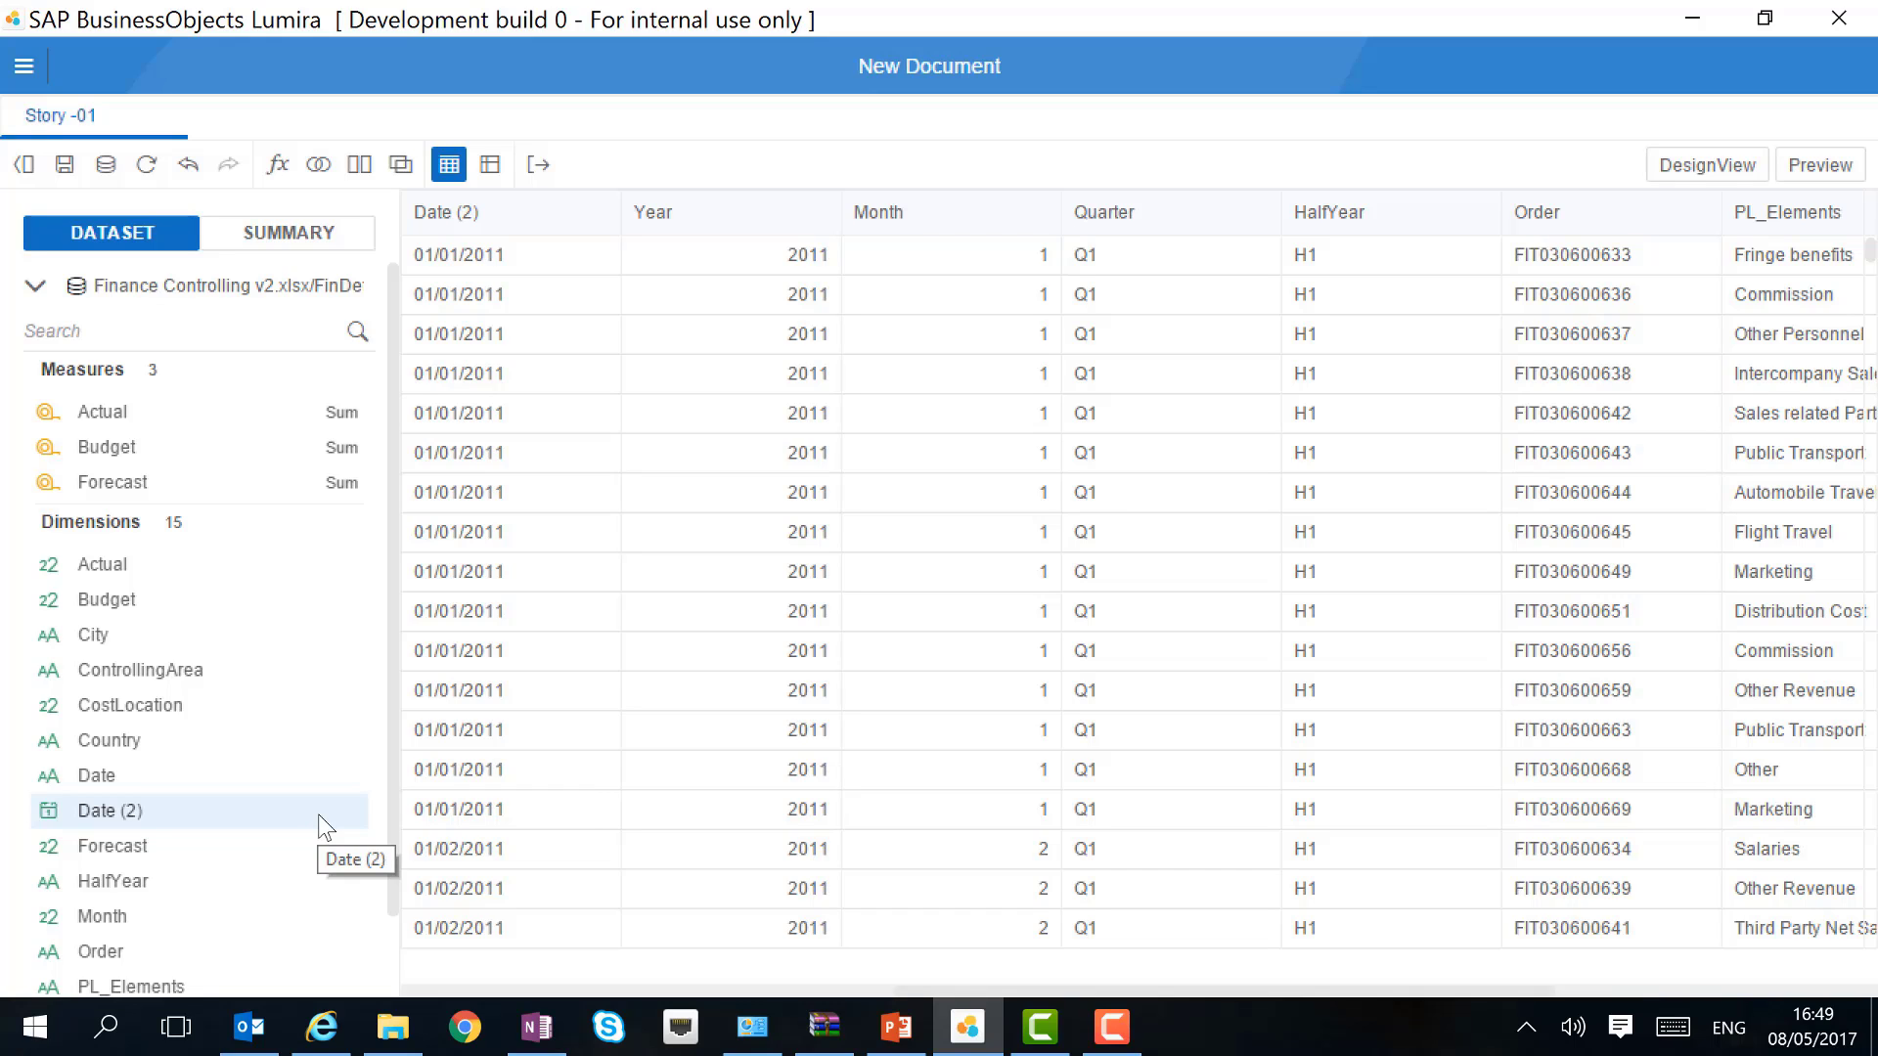
# Create a time hierarchy from the converted Date (2) dimension.
pyautogui.rightClick(319, 813)
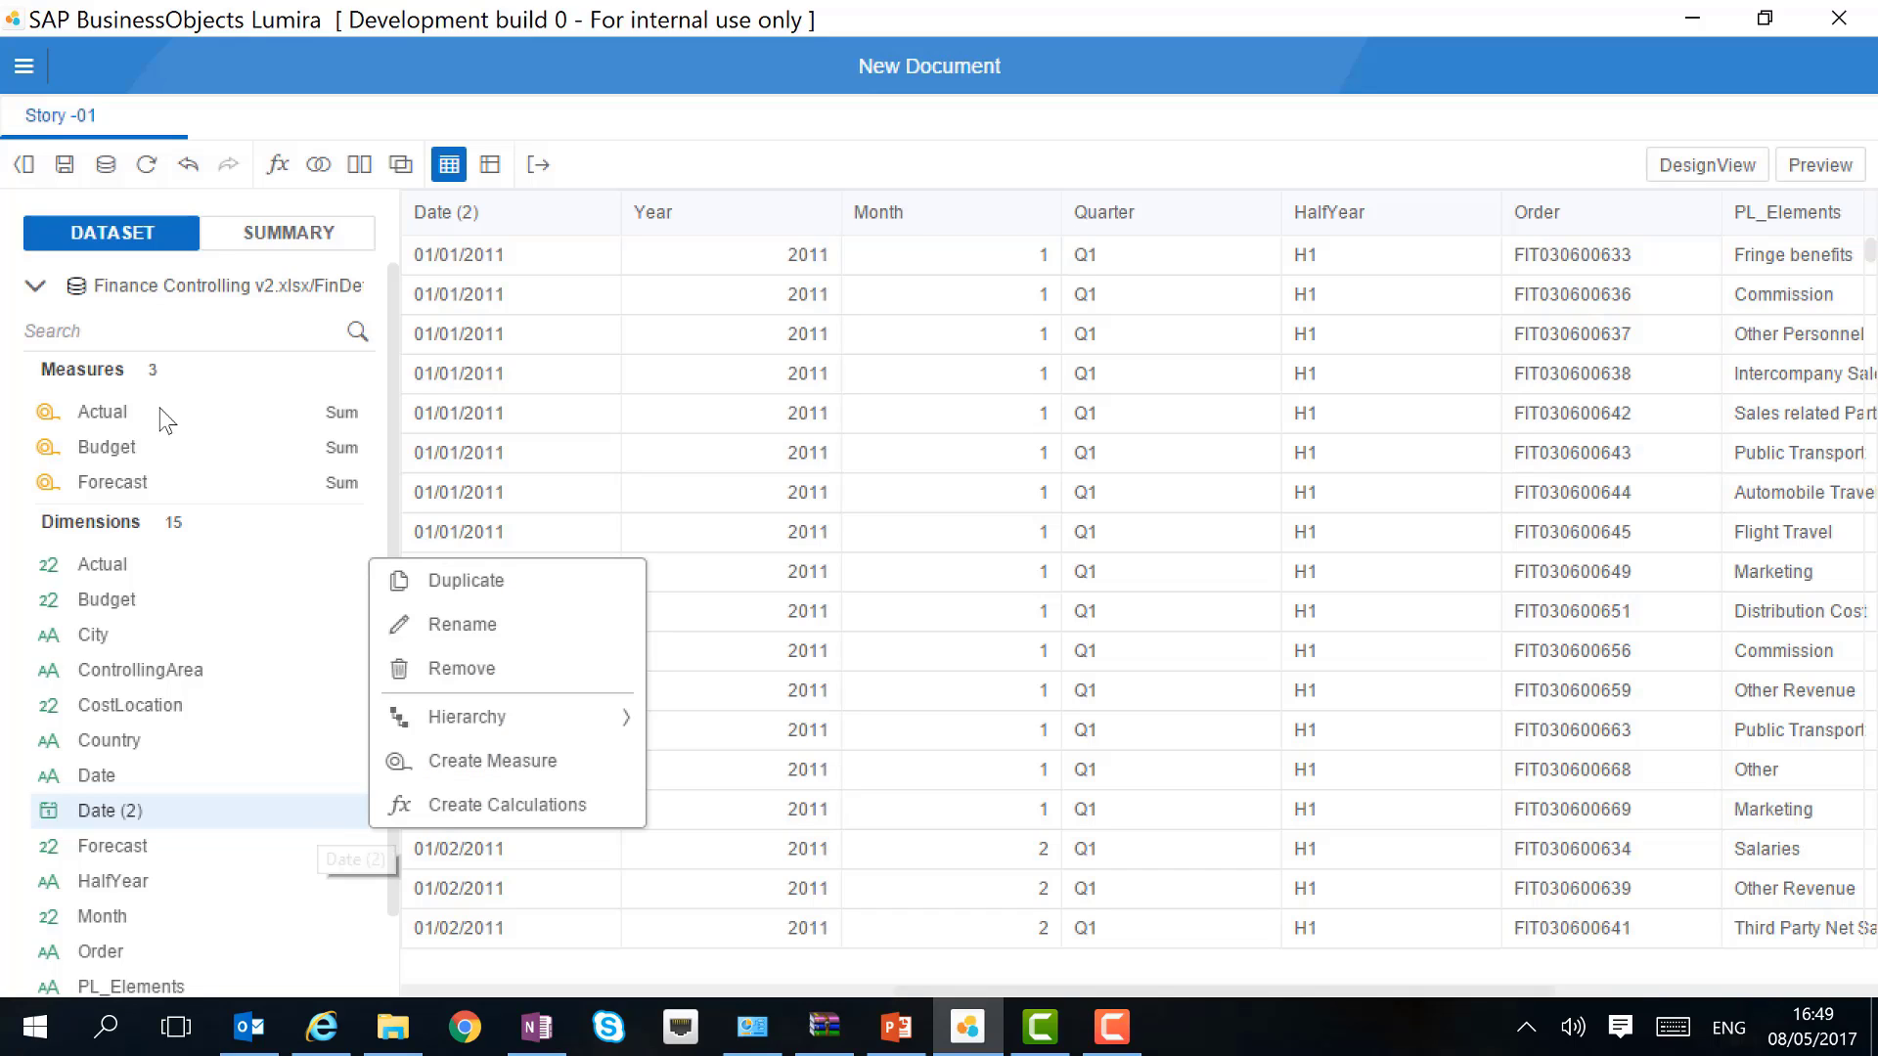
pyautogui.click(445, 721)
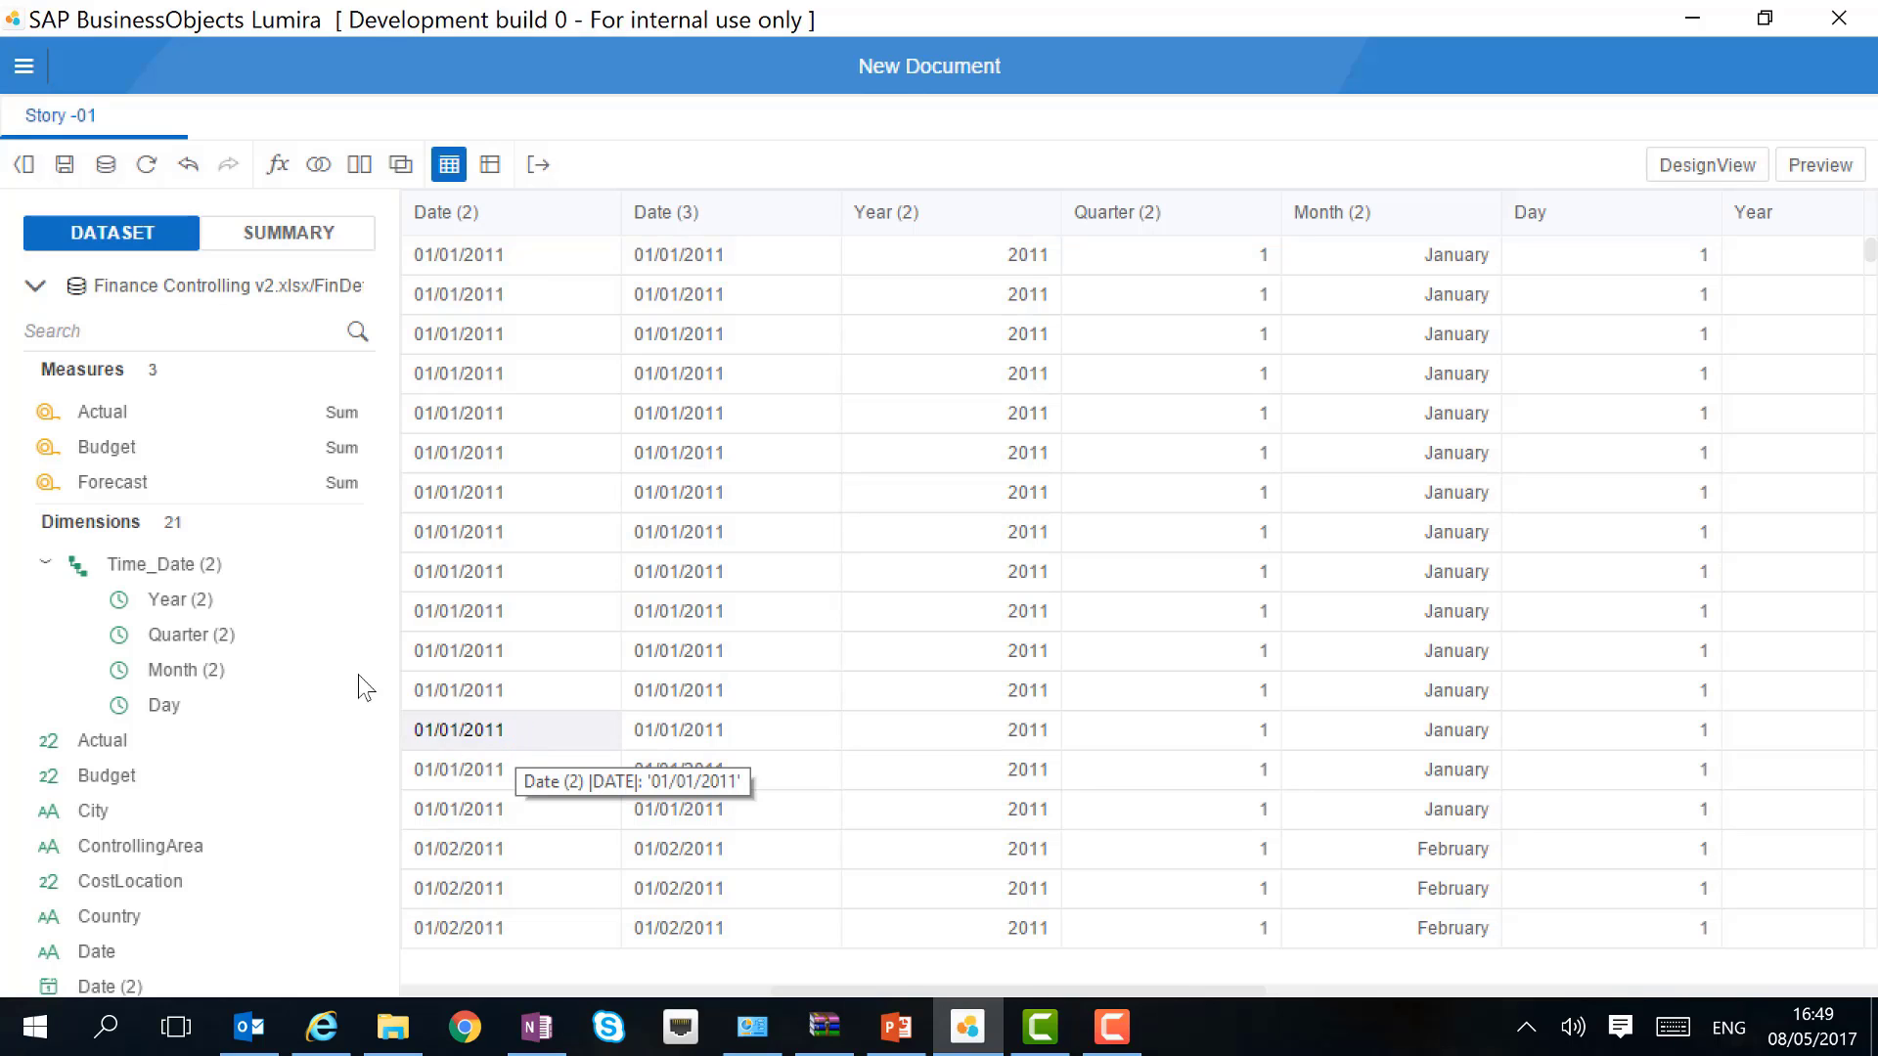
# Locate the PL_Elements column in the data table and examine its Group by options.
pyautogui.moveTo(391, 609); pyautogui.dragTo(407, 889)
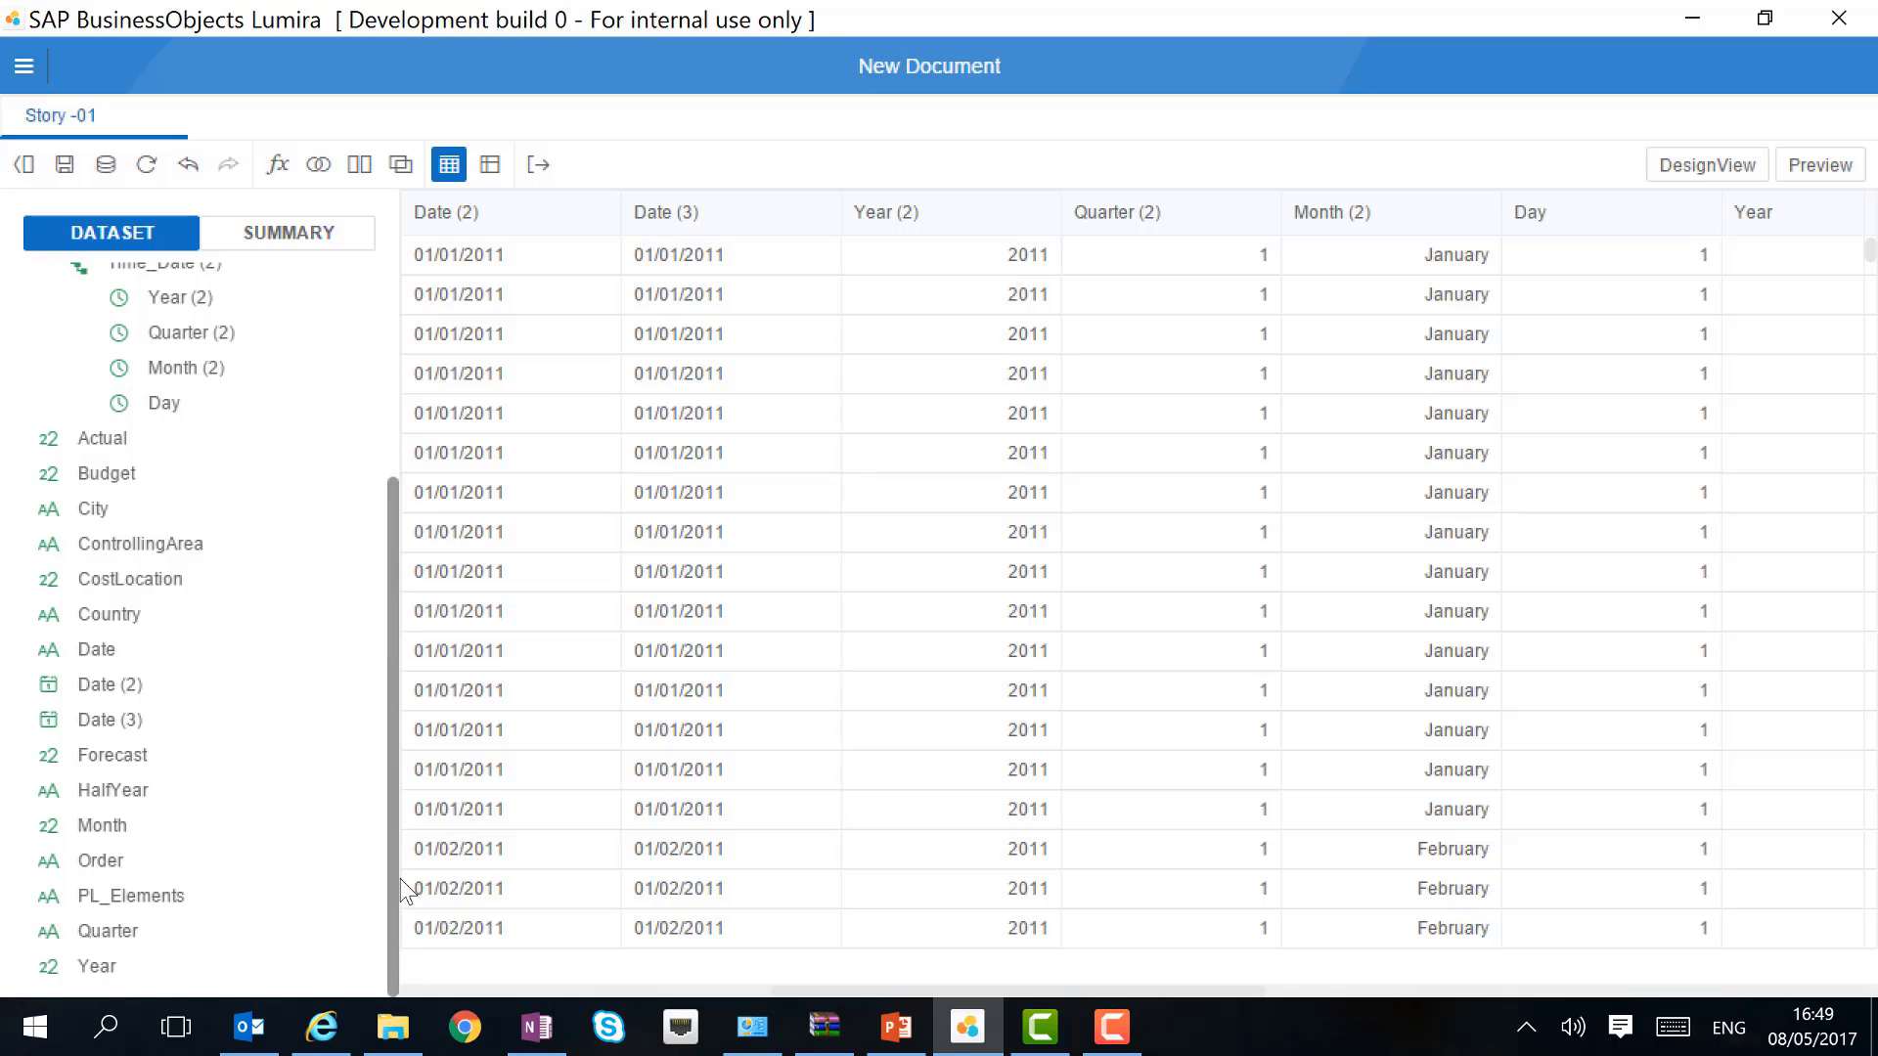
pyautogui.click(156, 895)
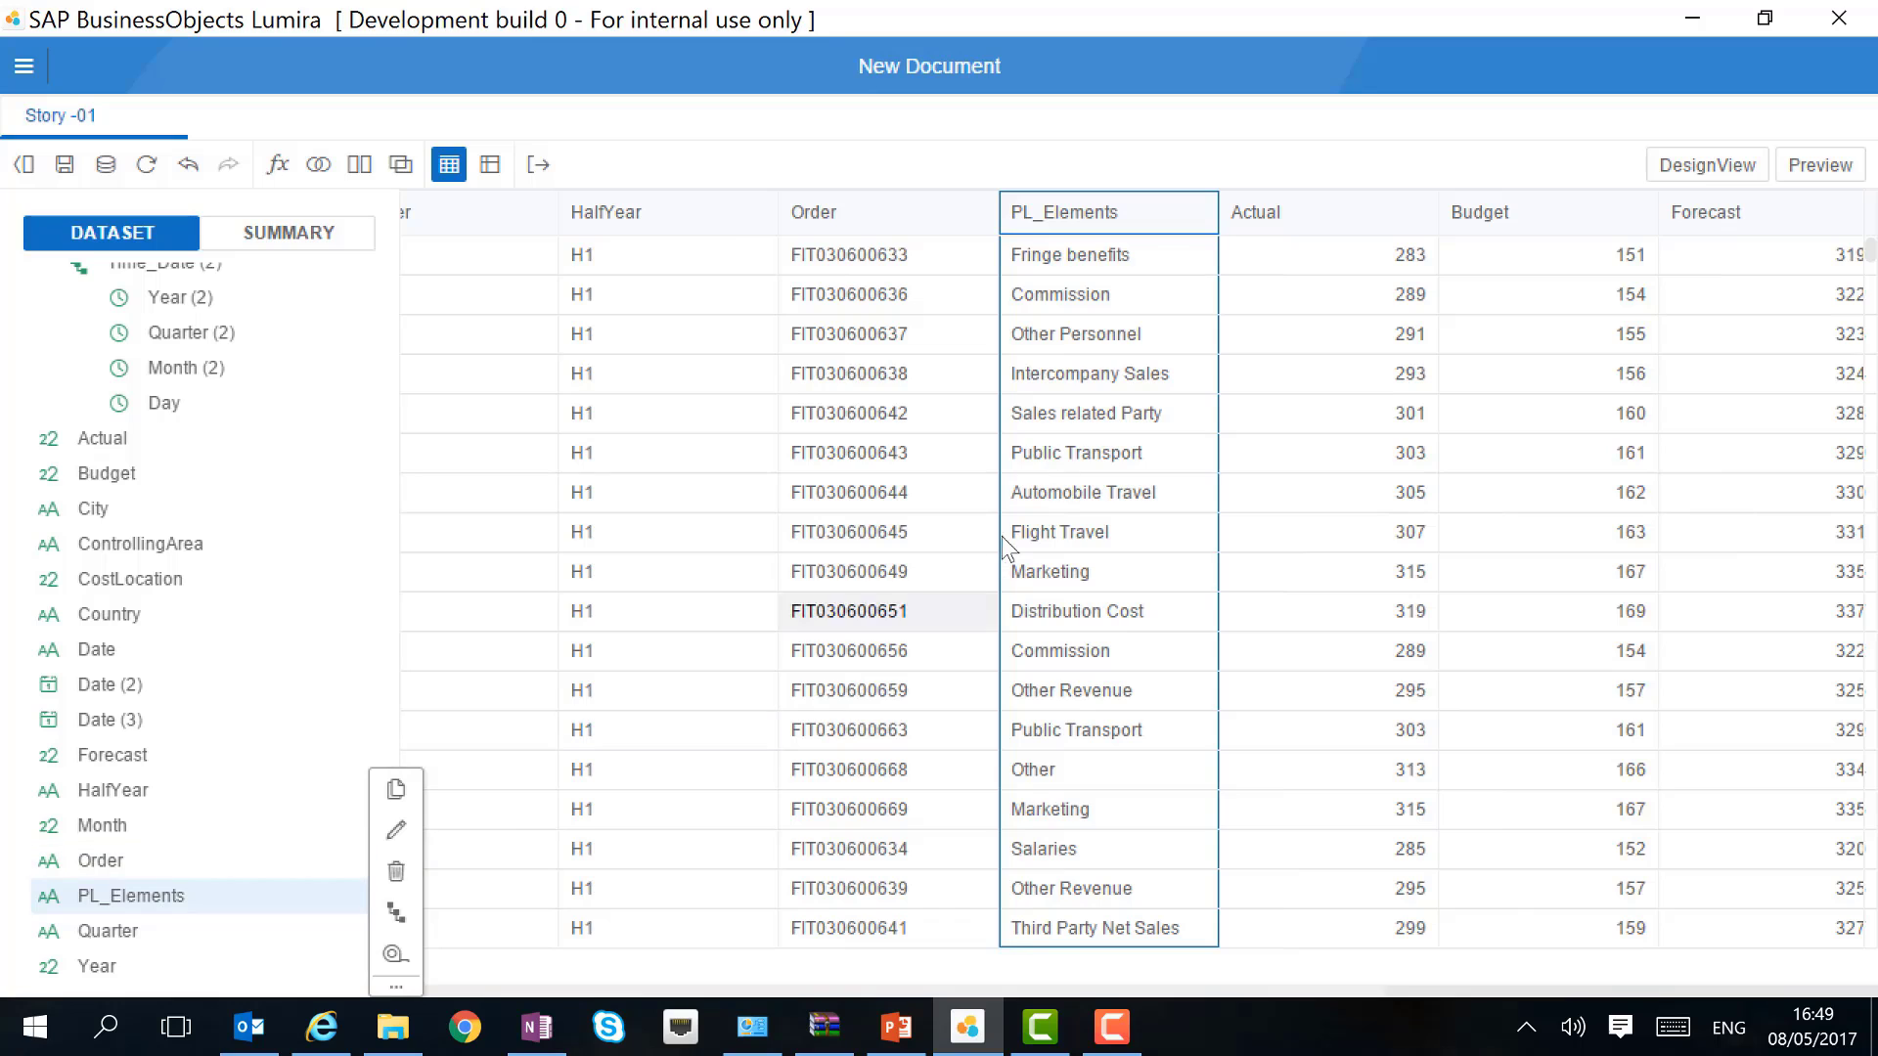
pyautogui.rightClick(1157, 226)
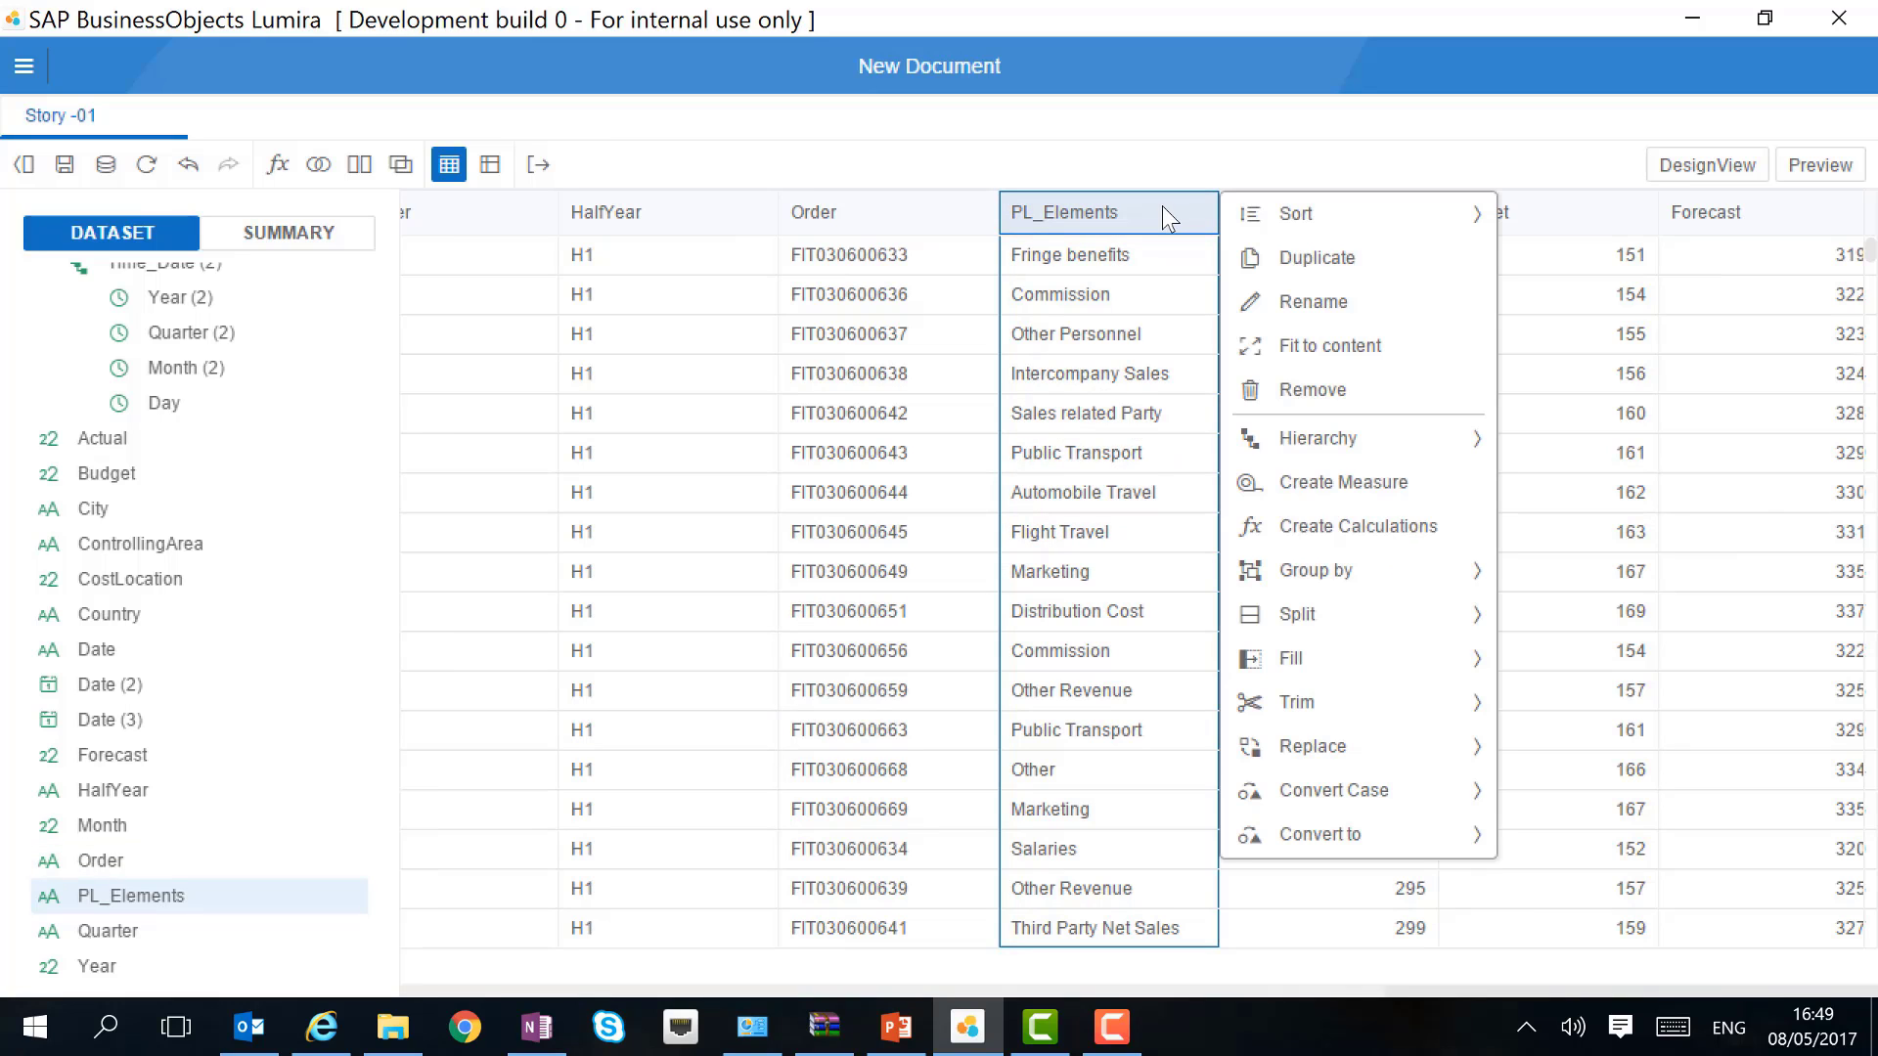
pyautogui.click(1367, 590)
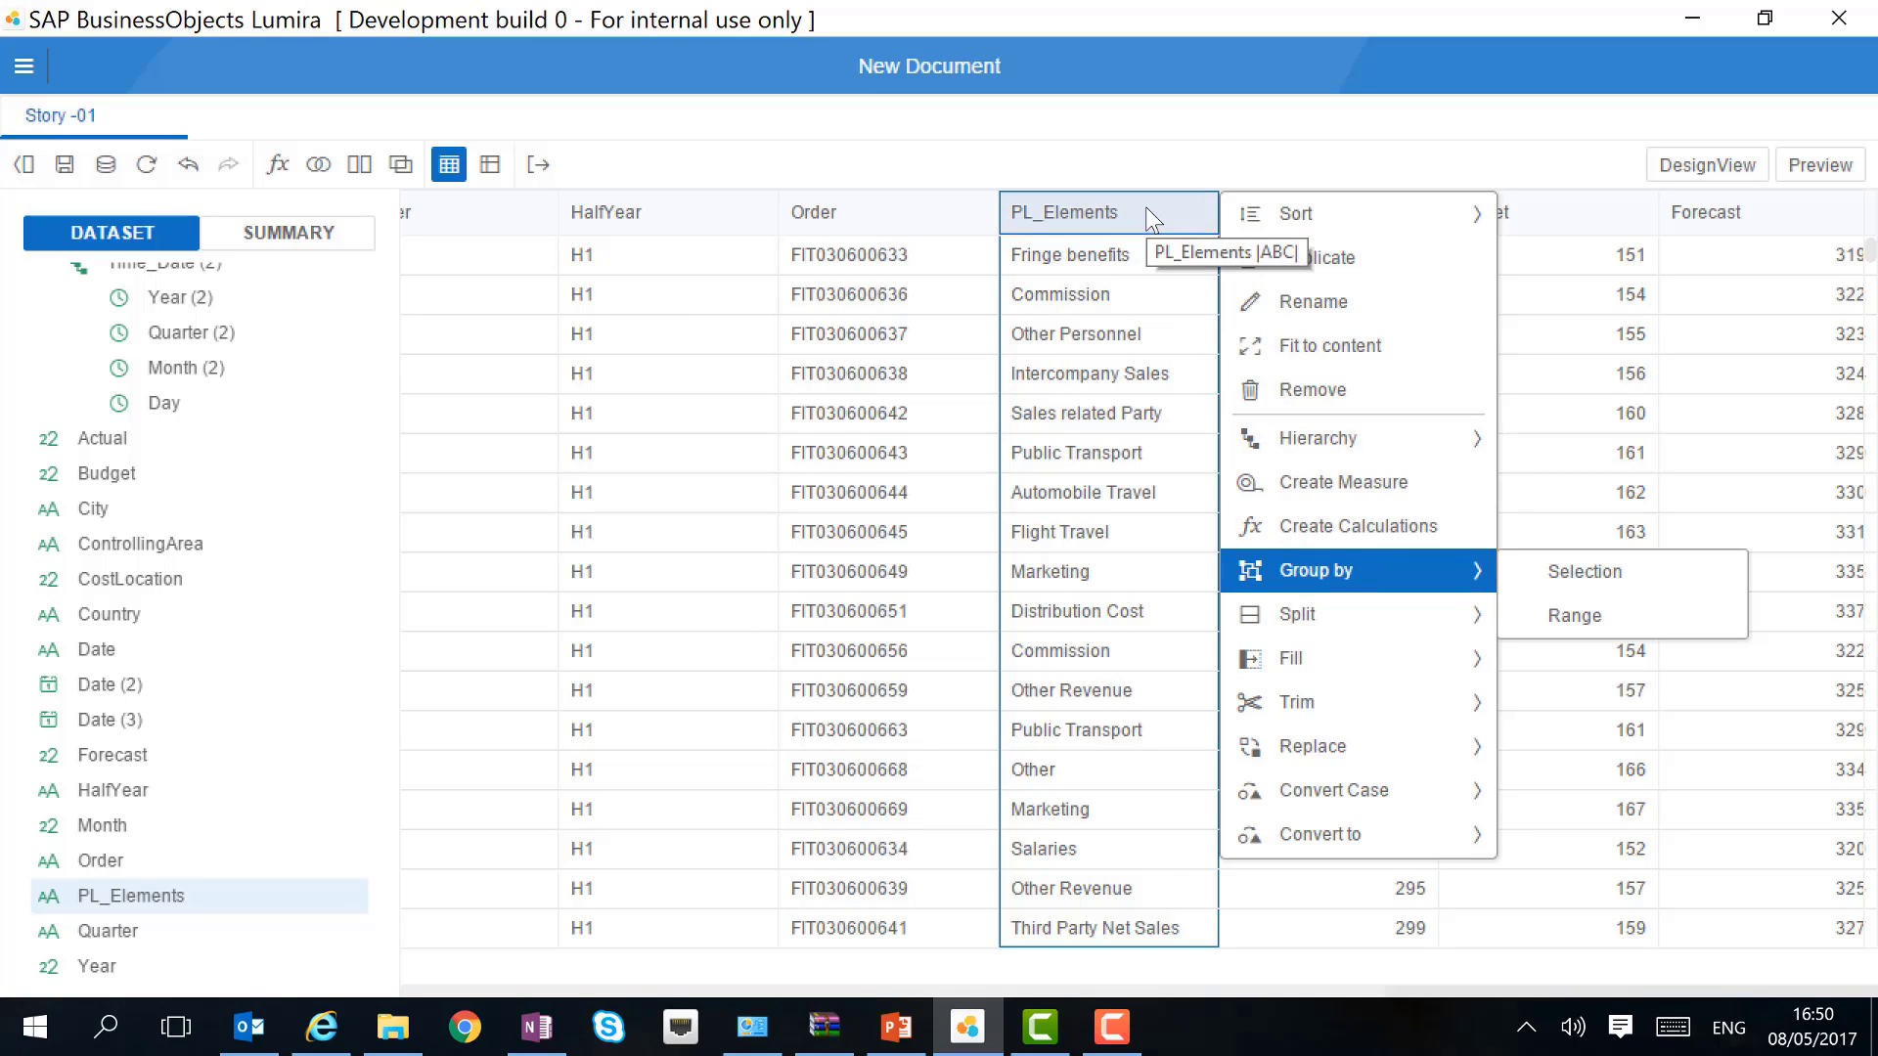
# Add Sheet1 of the recently used workbook P&L Groups.xlsx to the document as a second dataset.
pyautogui.click(106, 168)
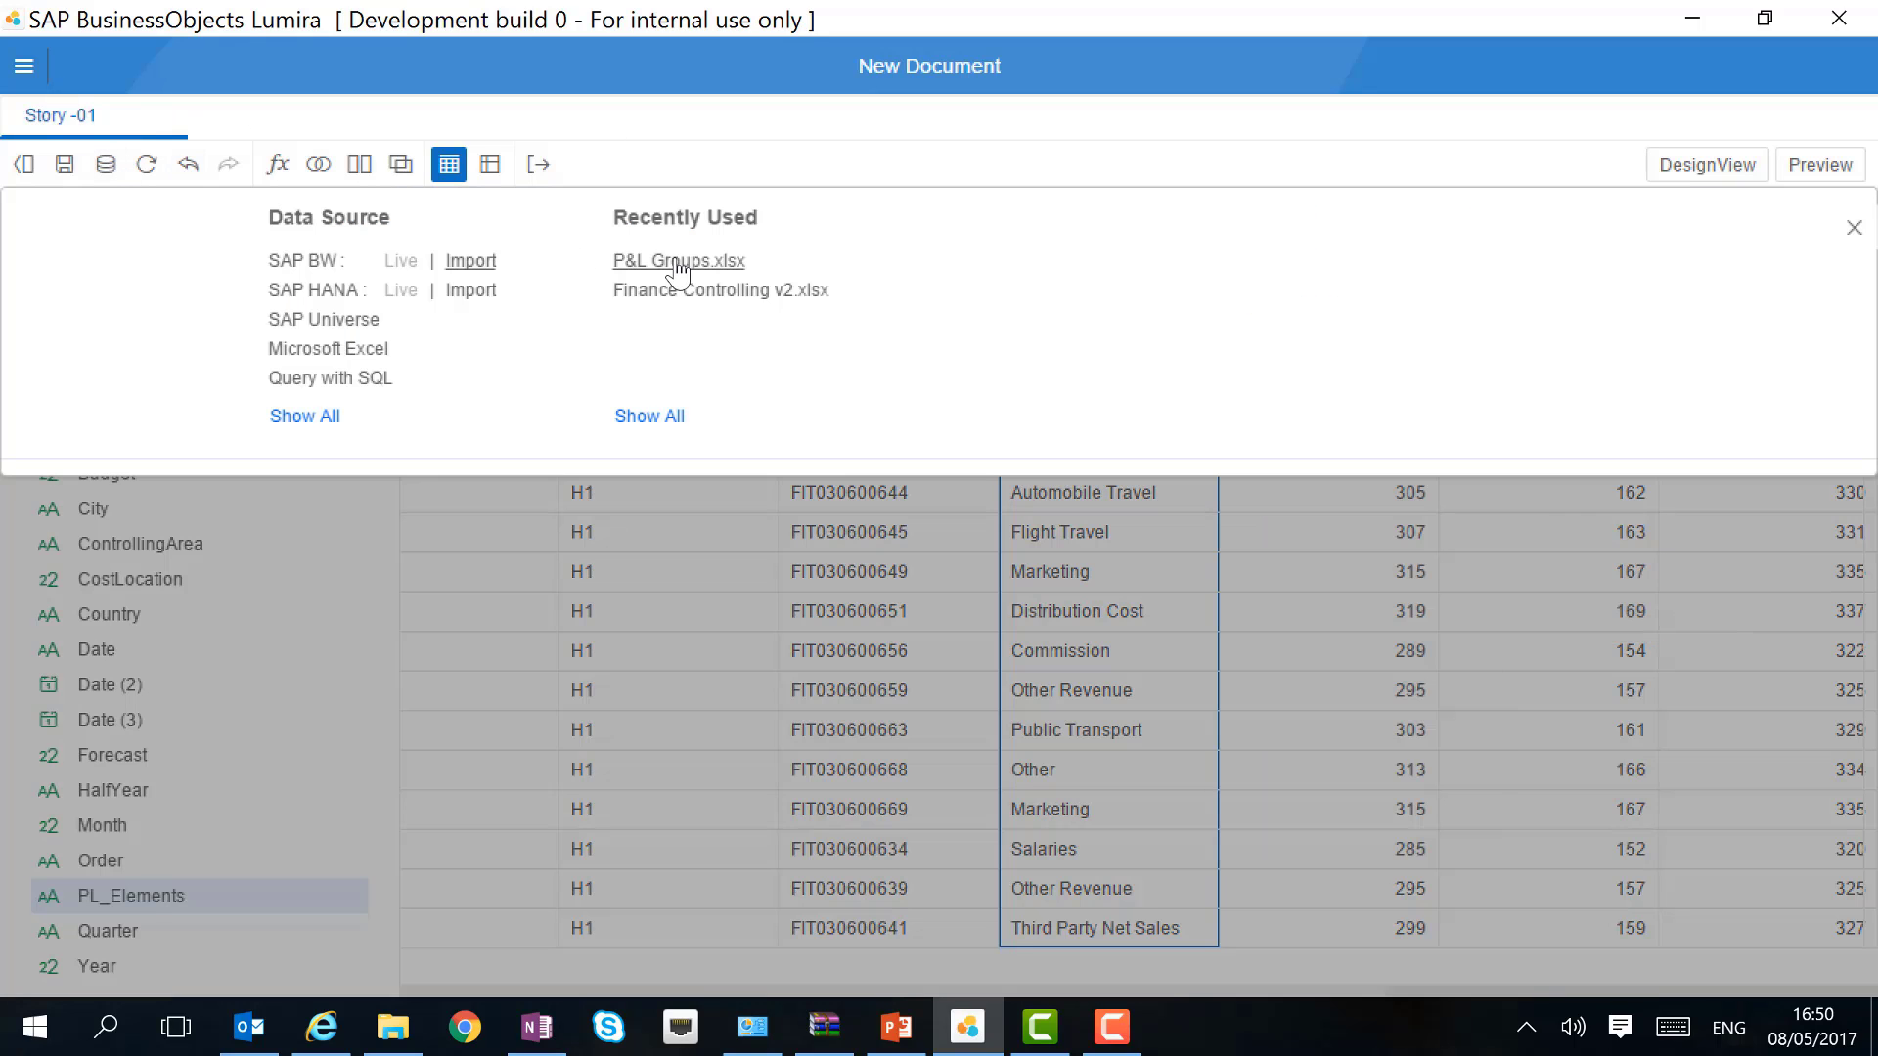
pyautogui.click(679, 263)
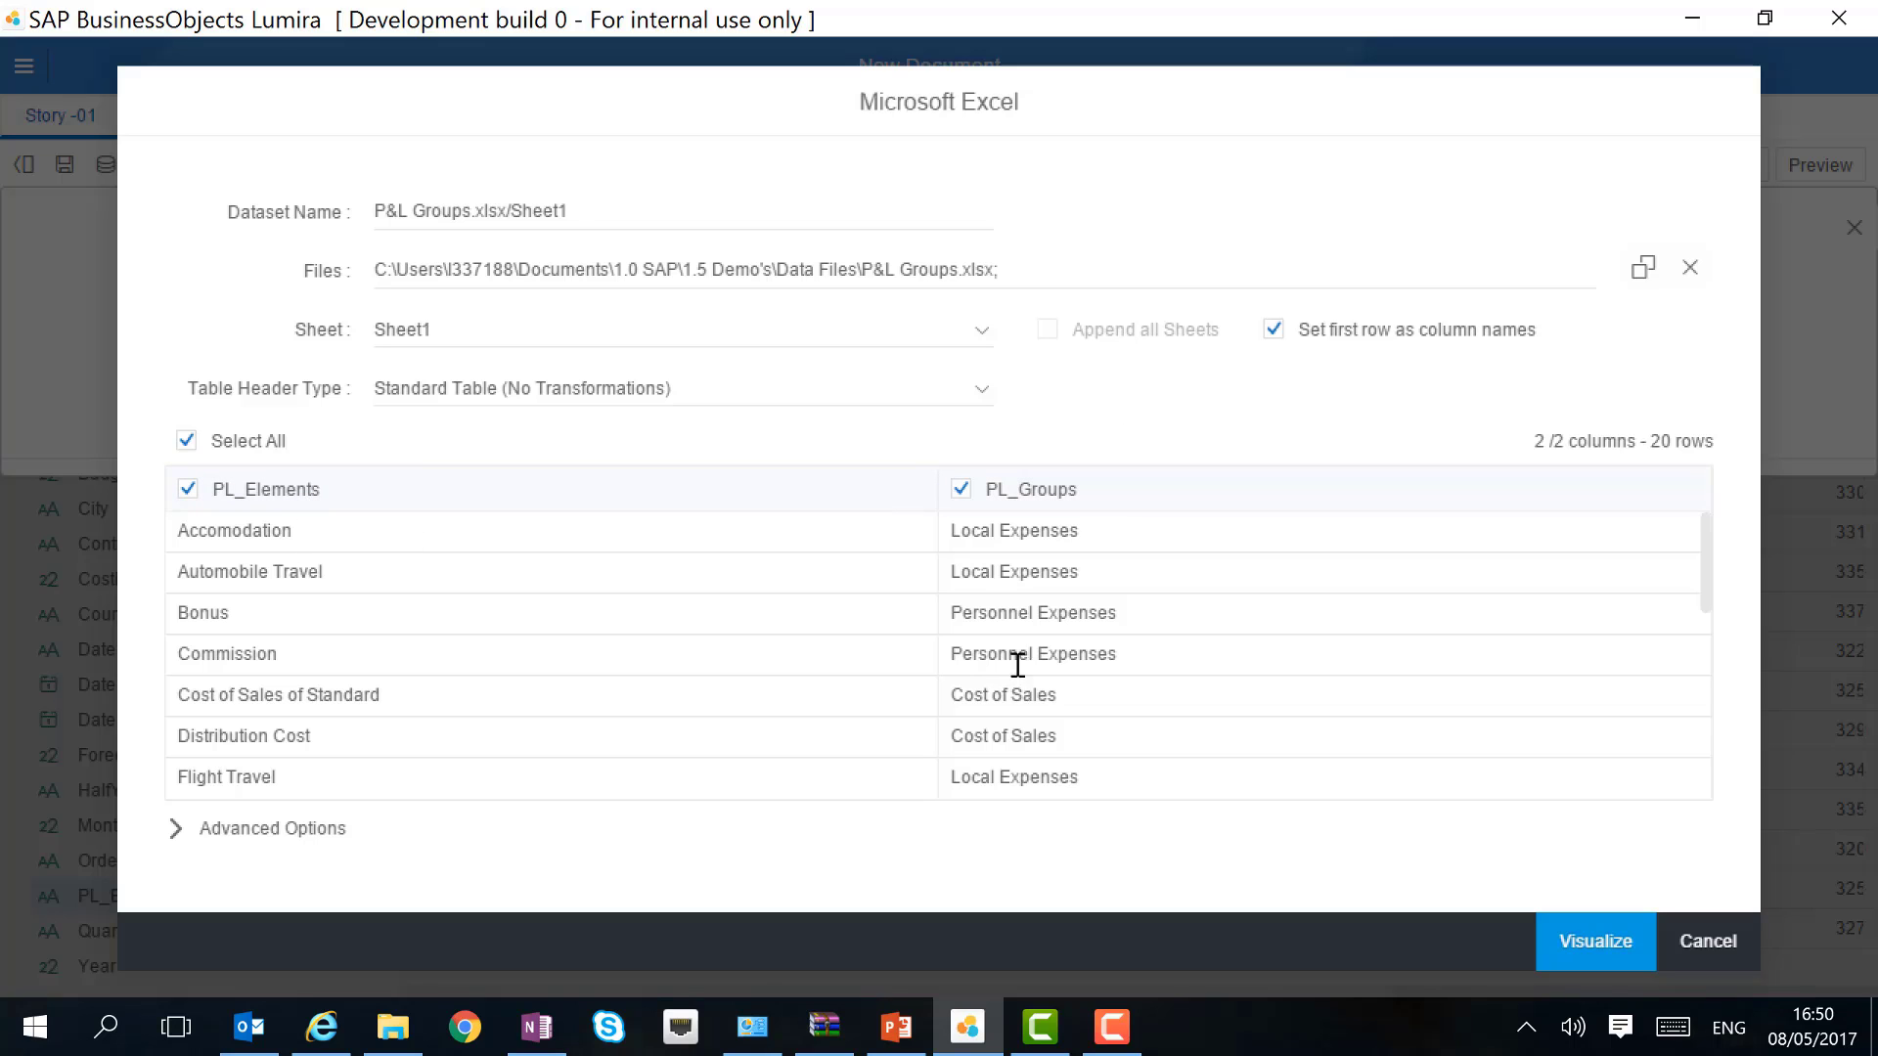
pyautogui.click(1623, 953)
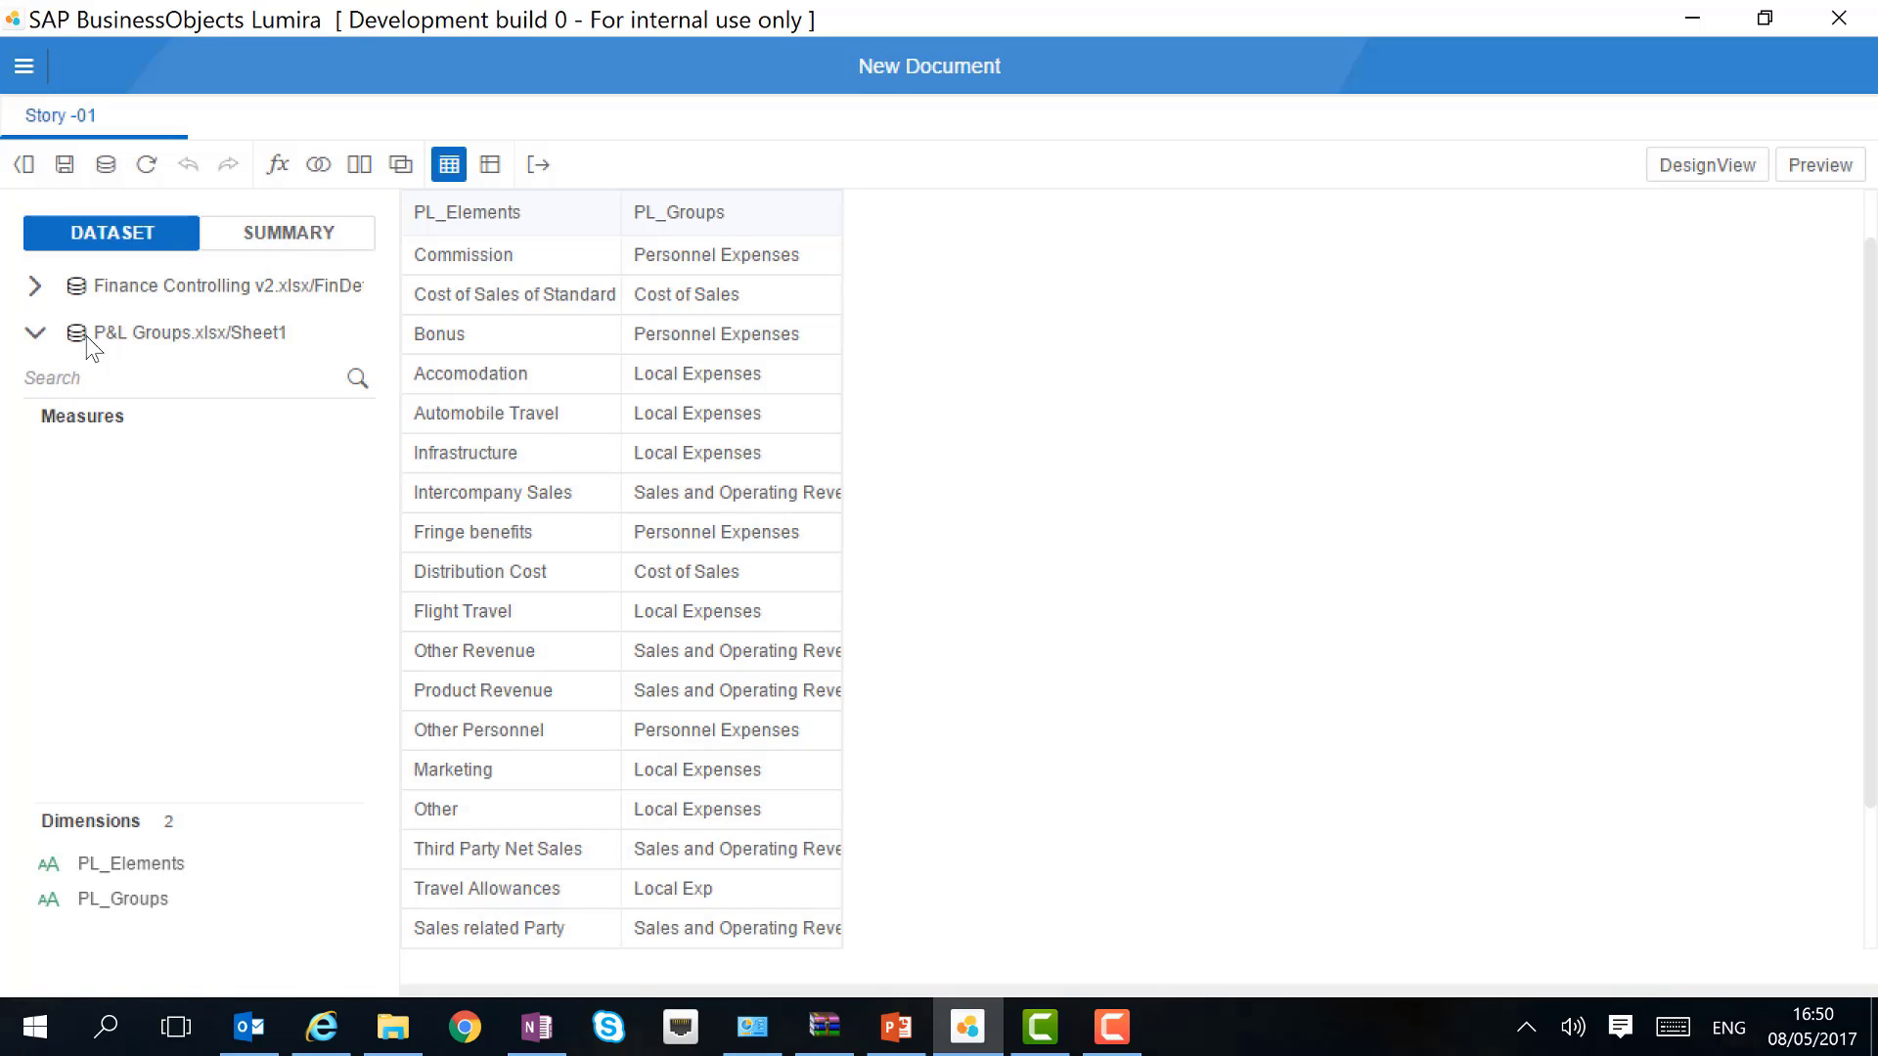
# Merge the P&L Groups dataset into the Finance Controlling v2 dataset, matching PL_Elements with PL_Elements.
pyautogui.click(35, 285)
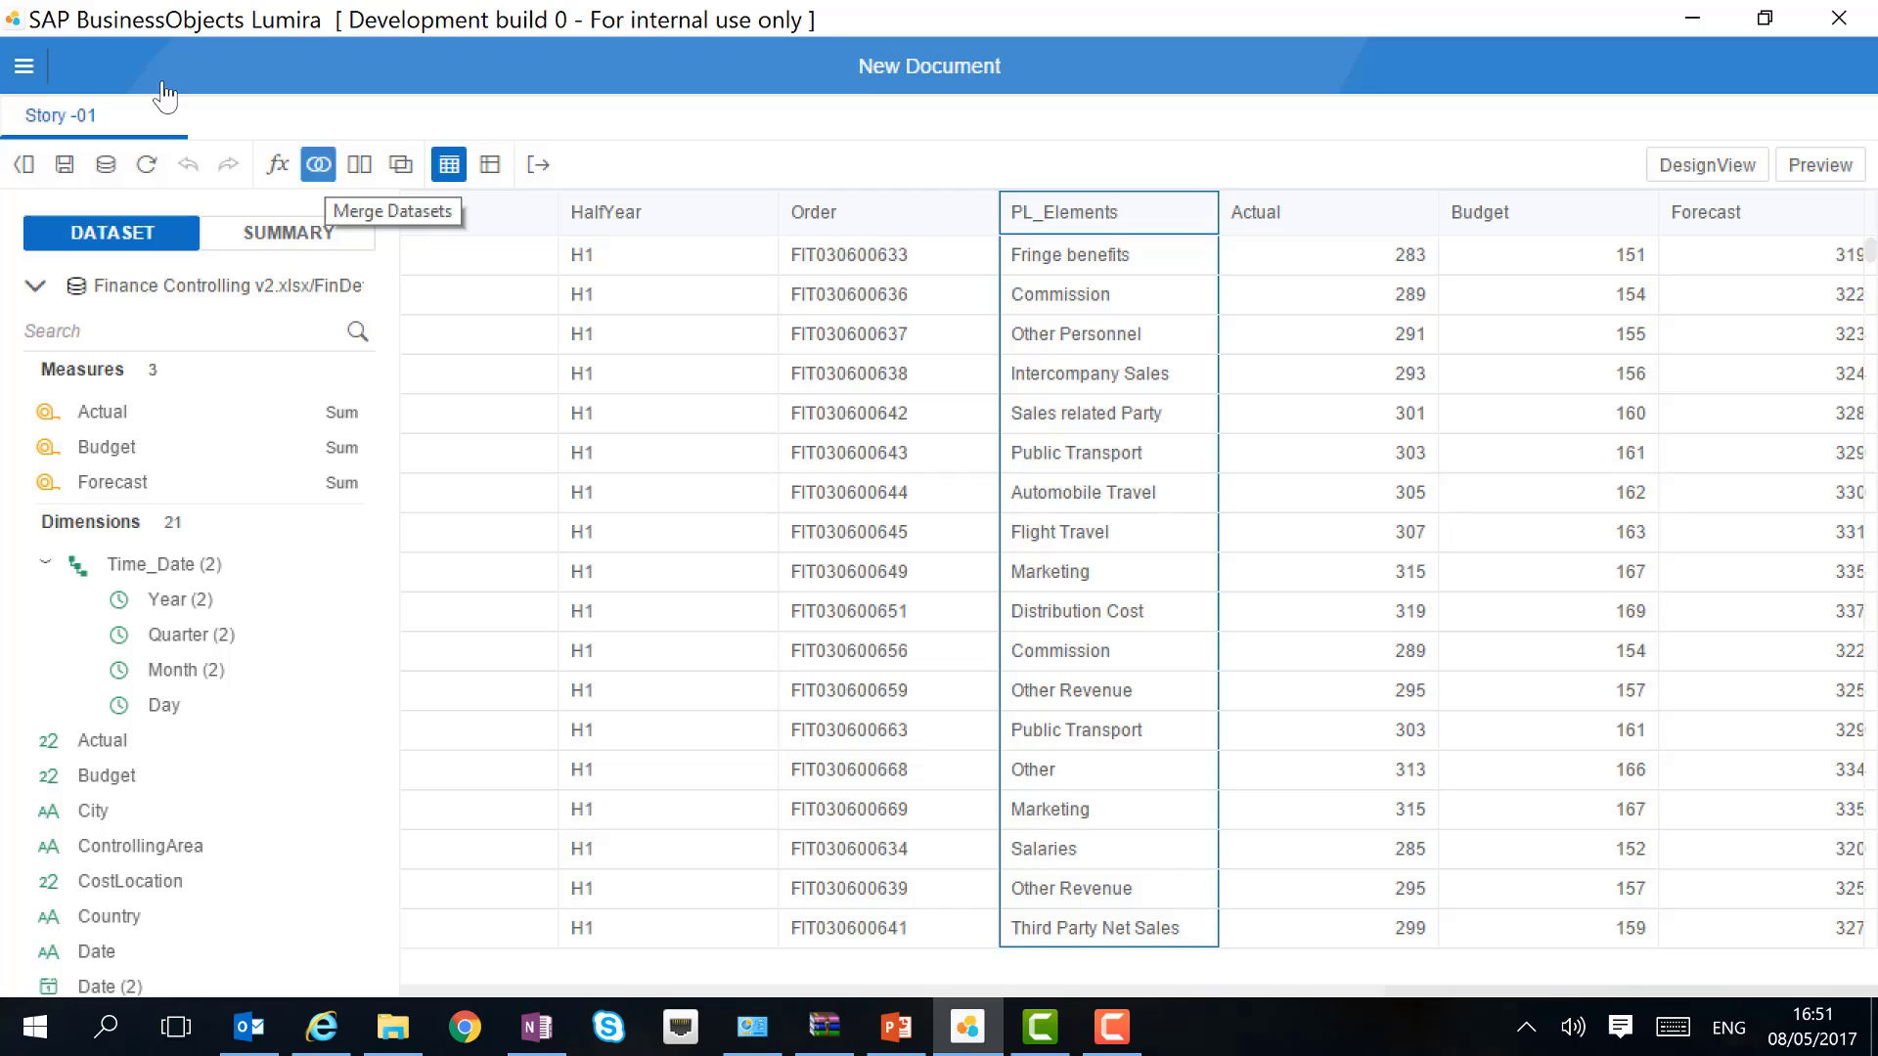
pyautogui.click(318, 164)
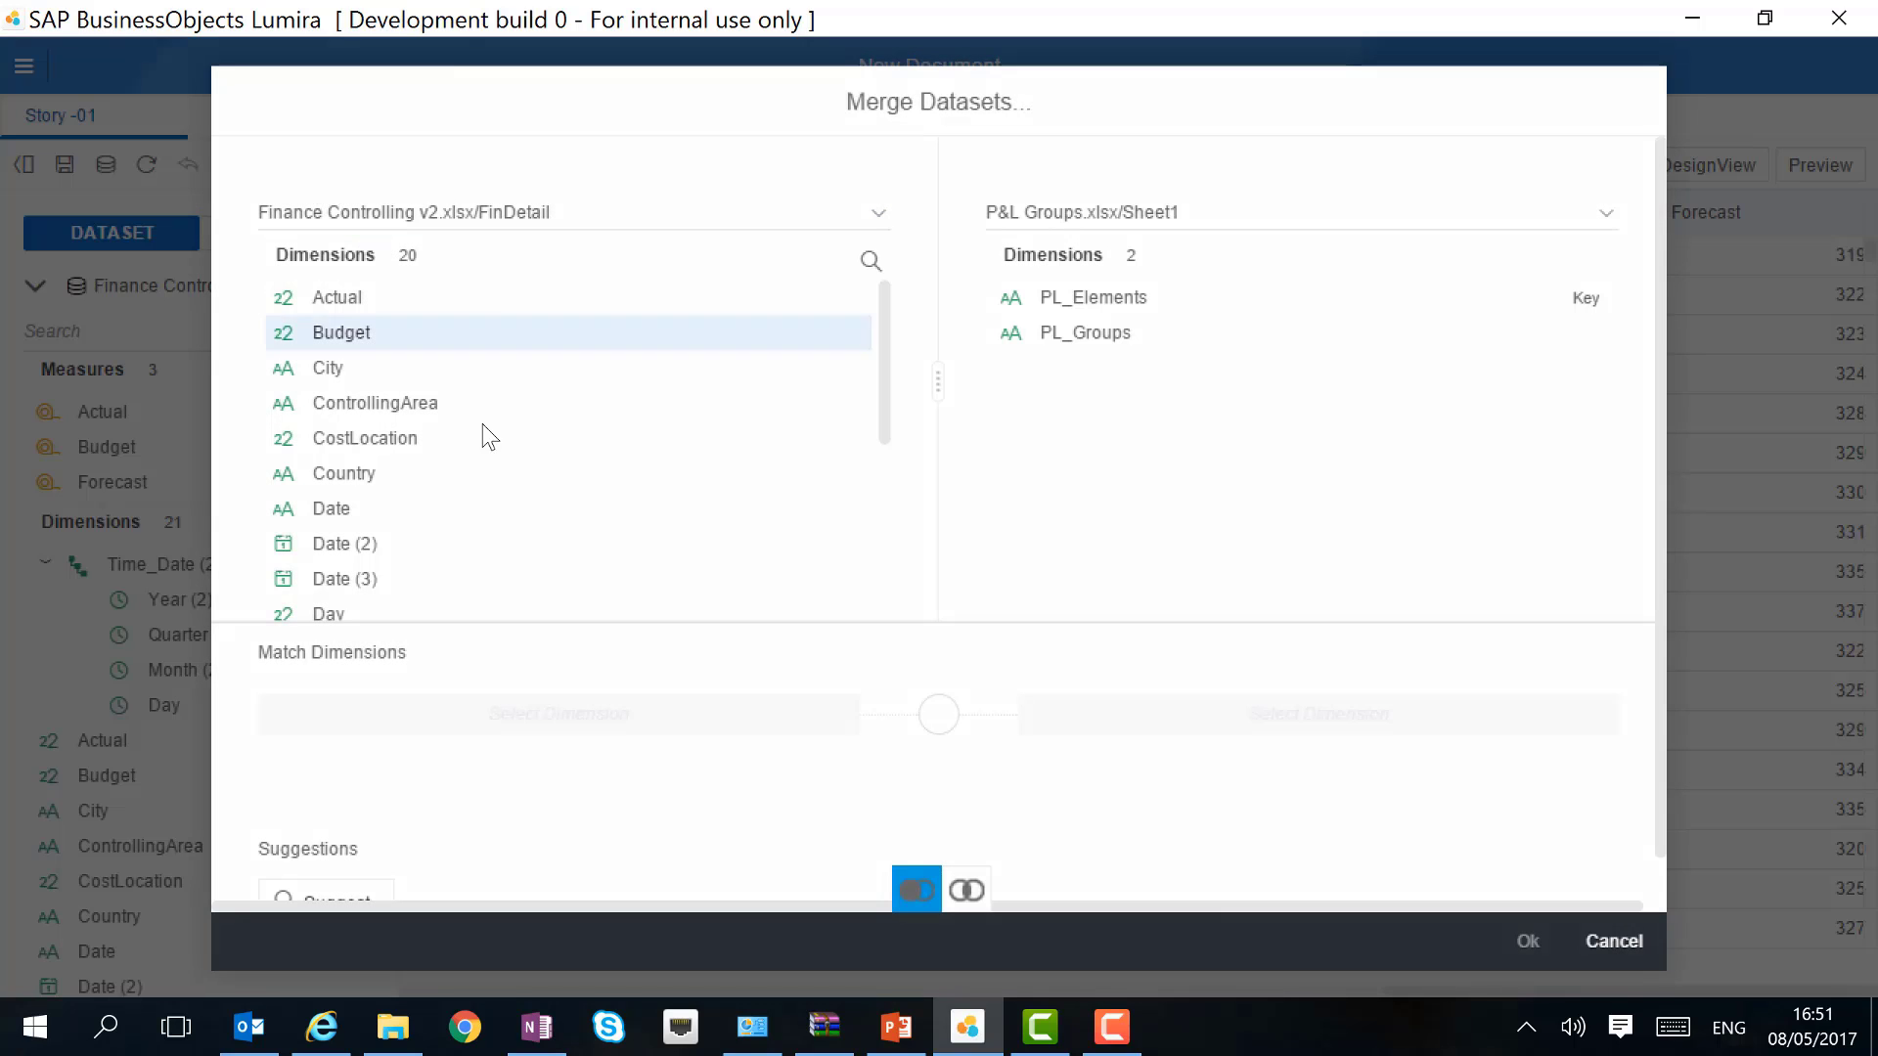
pyautogui.scroll(-5, 483, 429)
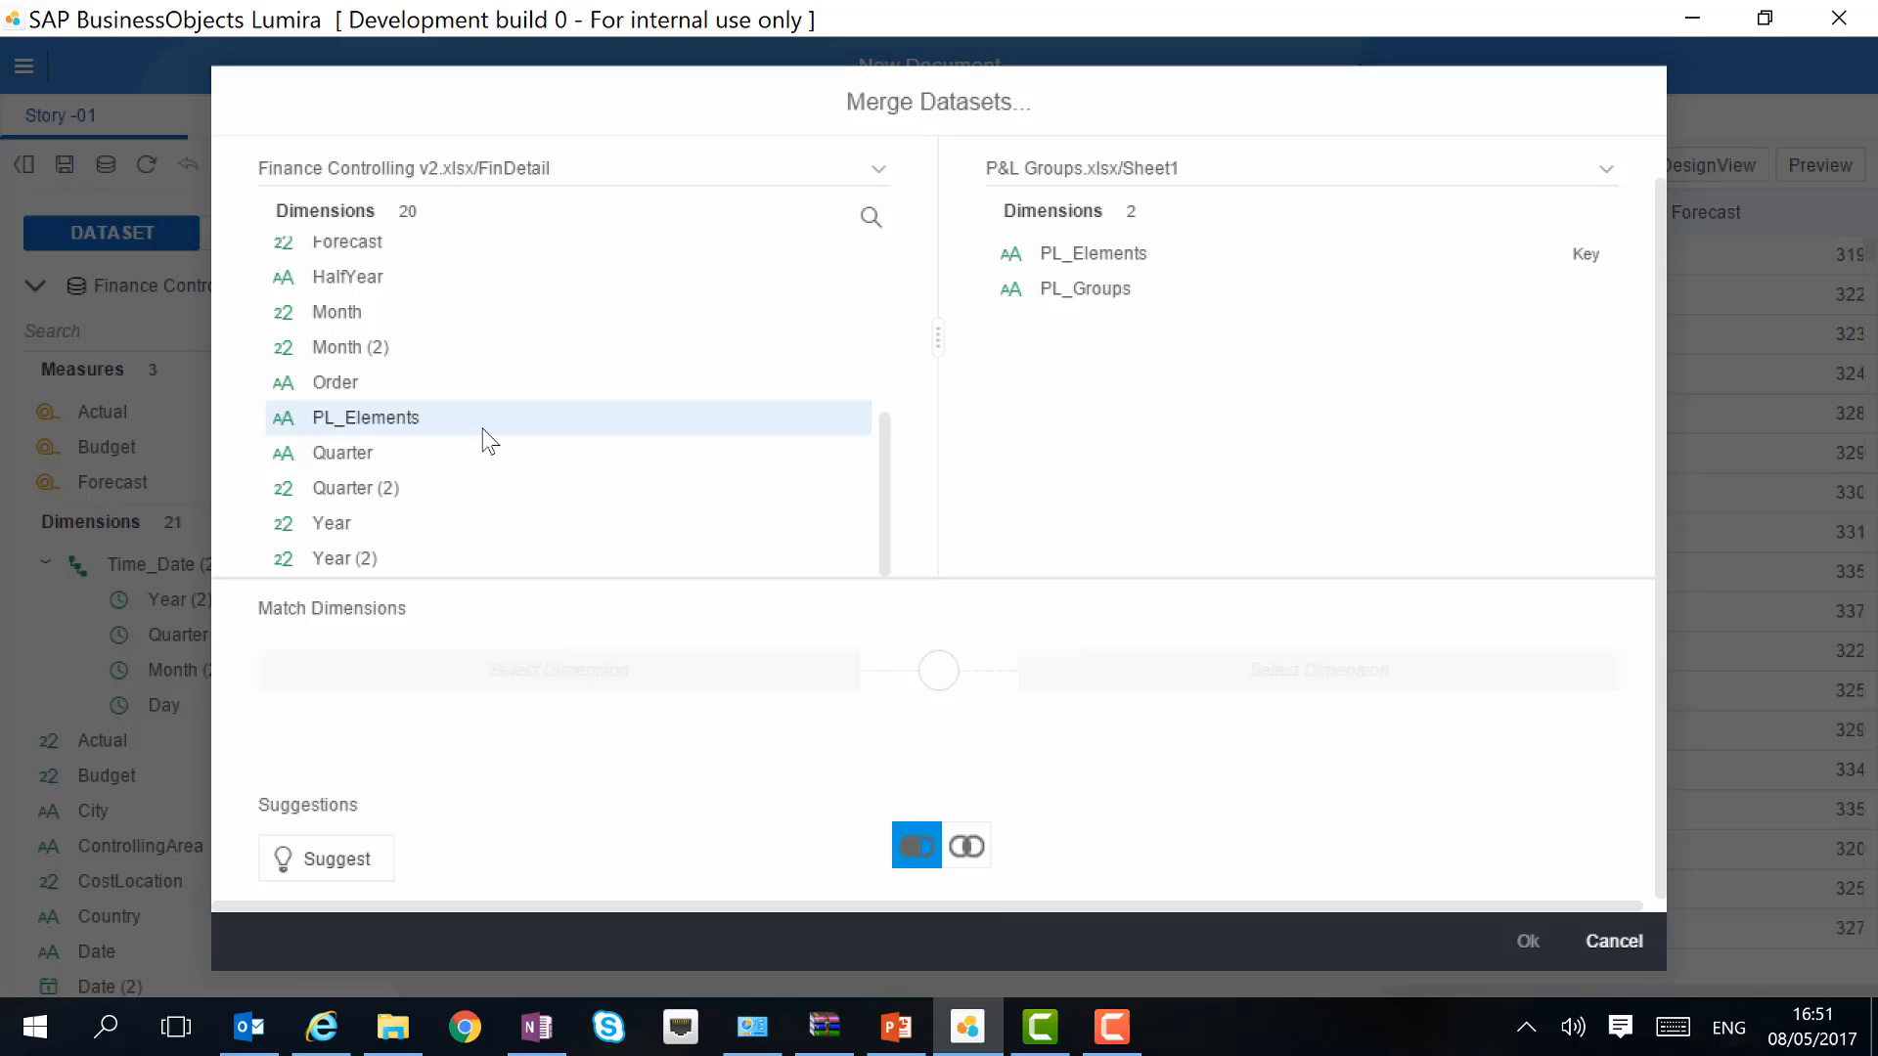
pyautogui.click(408, 415)
pyautogui.click(1085, 253)
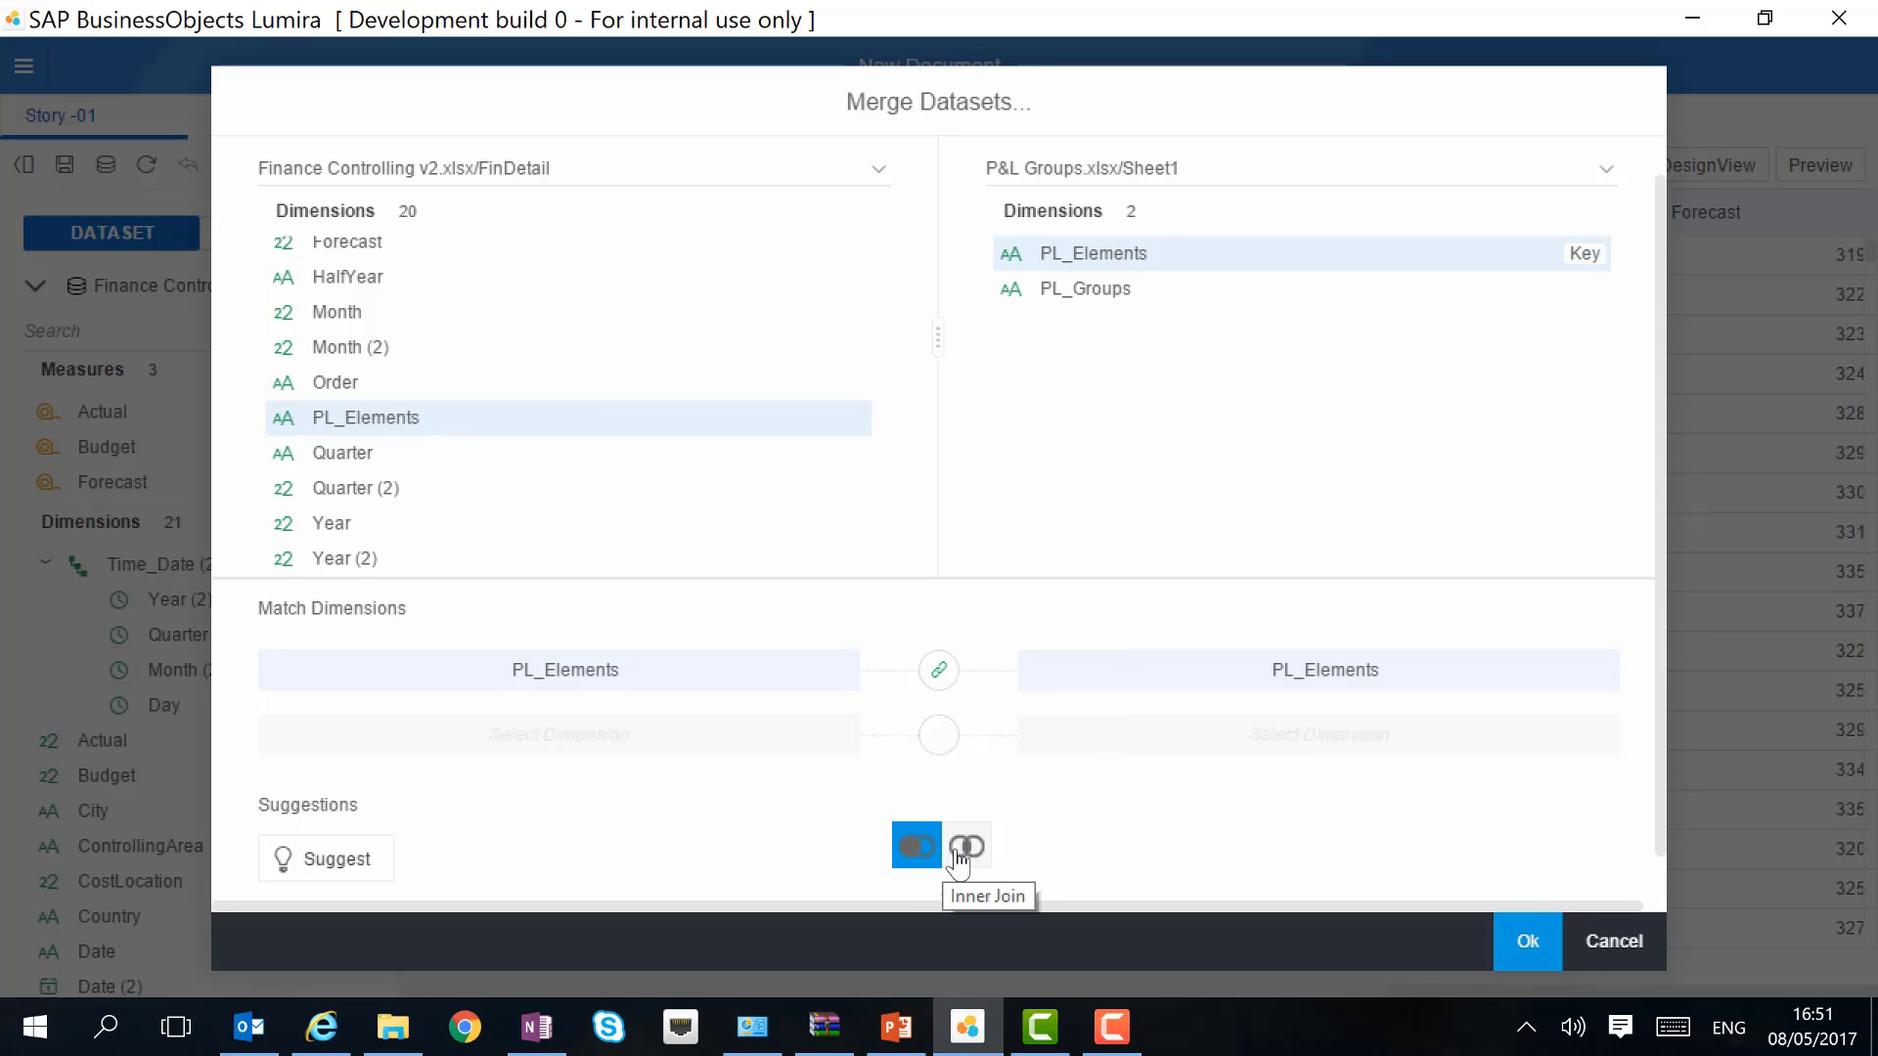
pyautogui.click(1523, 944)
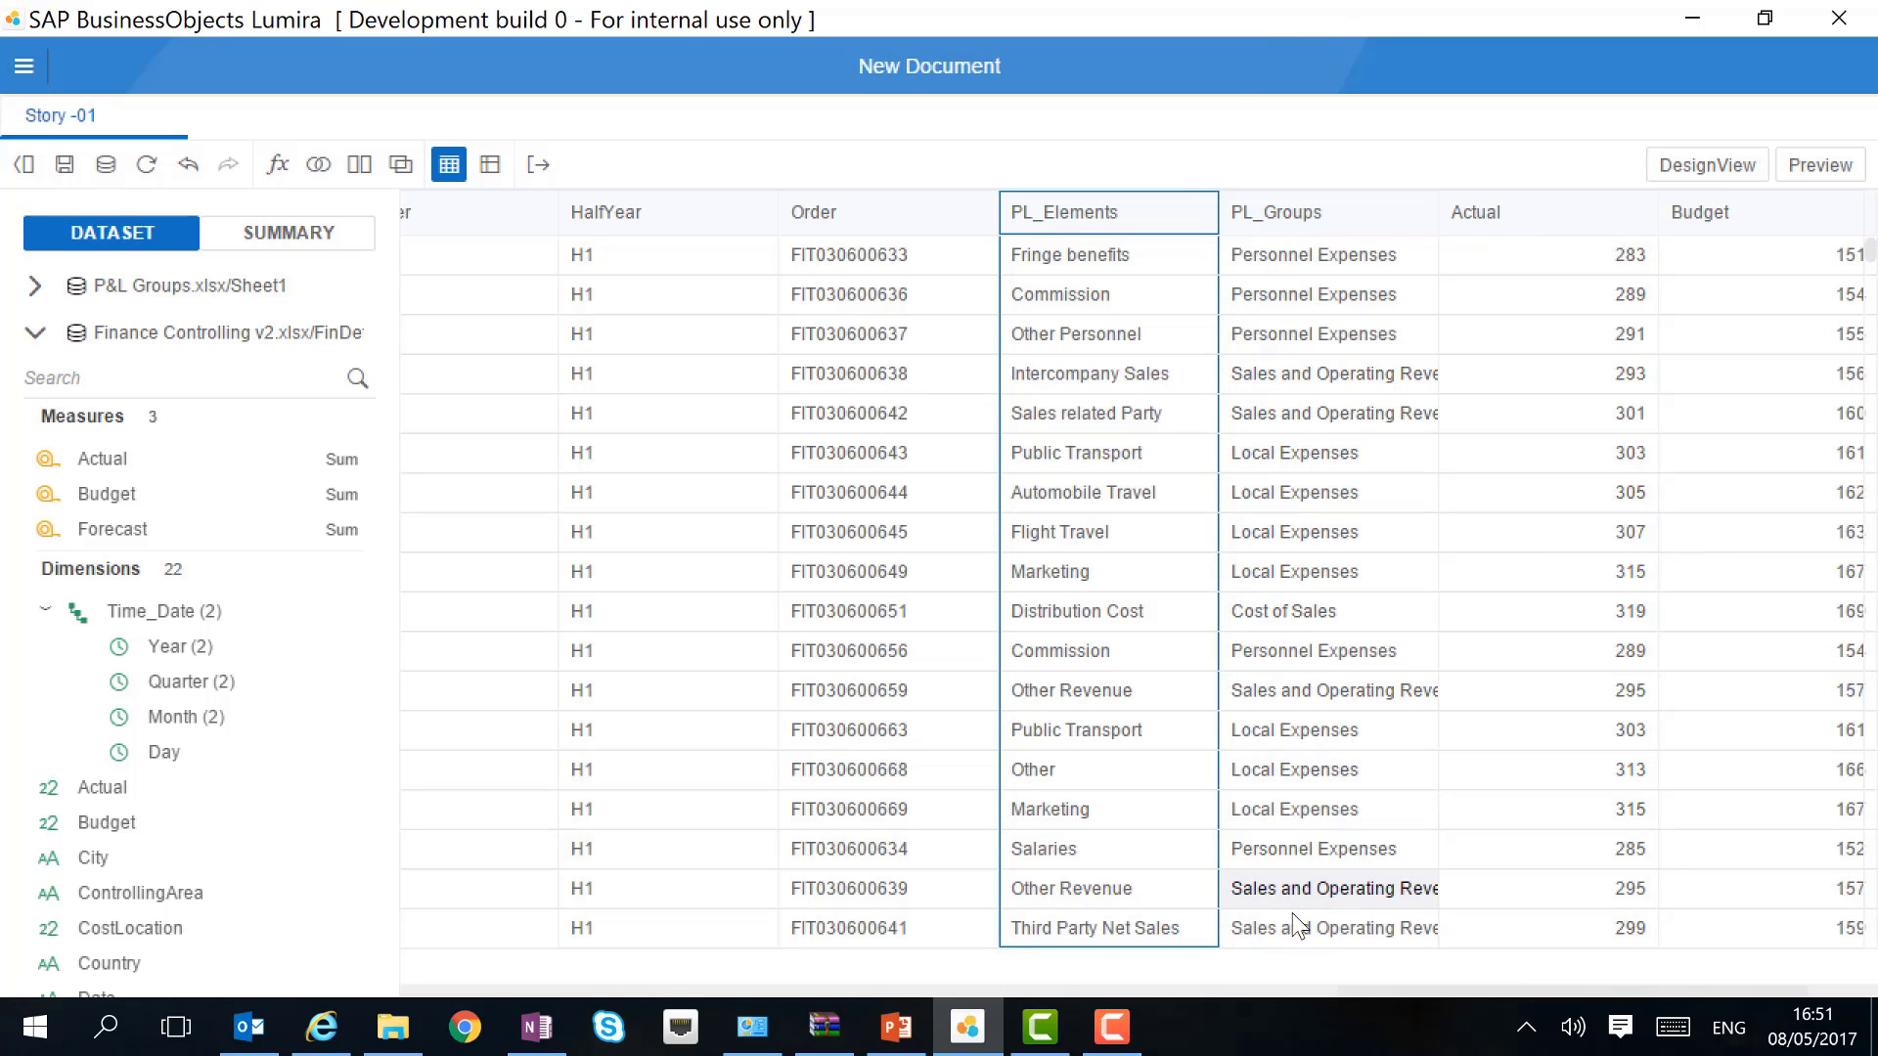
# Start a custom hierarchy on the PL_Groups column and add PL_Elements as its second level.
pyautogui.rightClick(1326, 207)
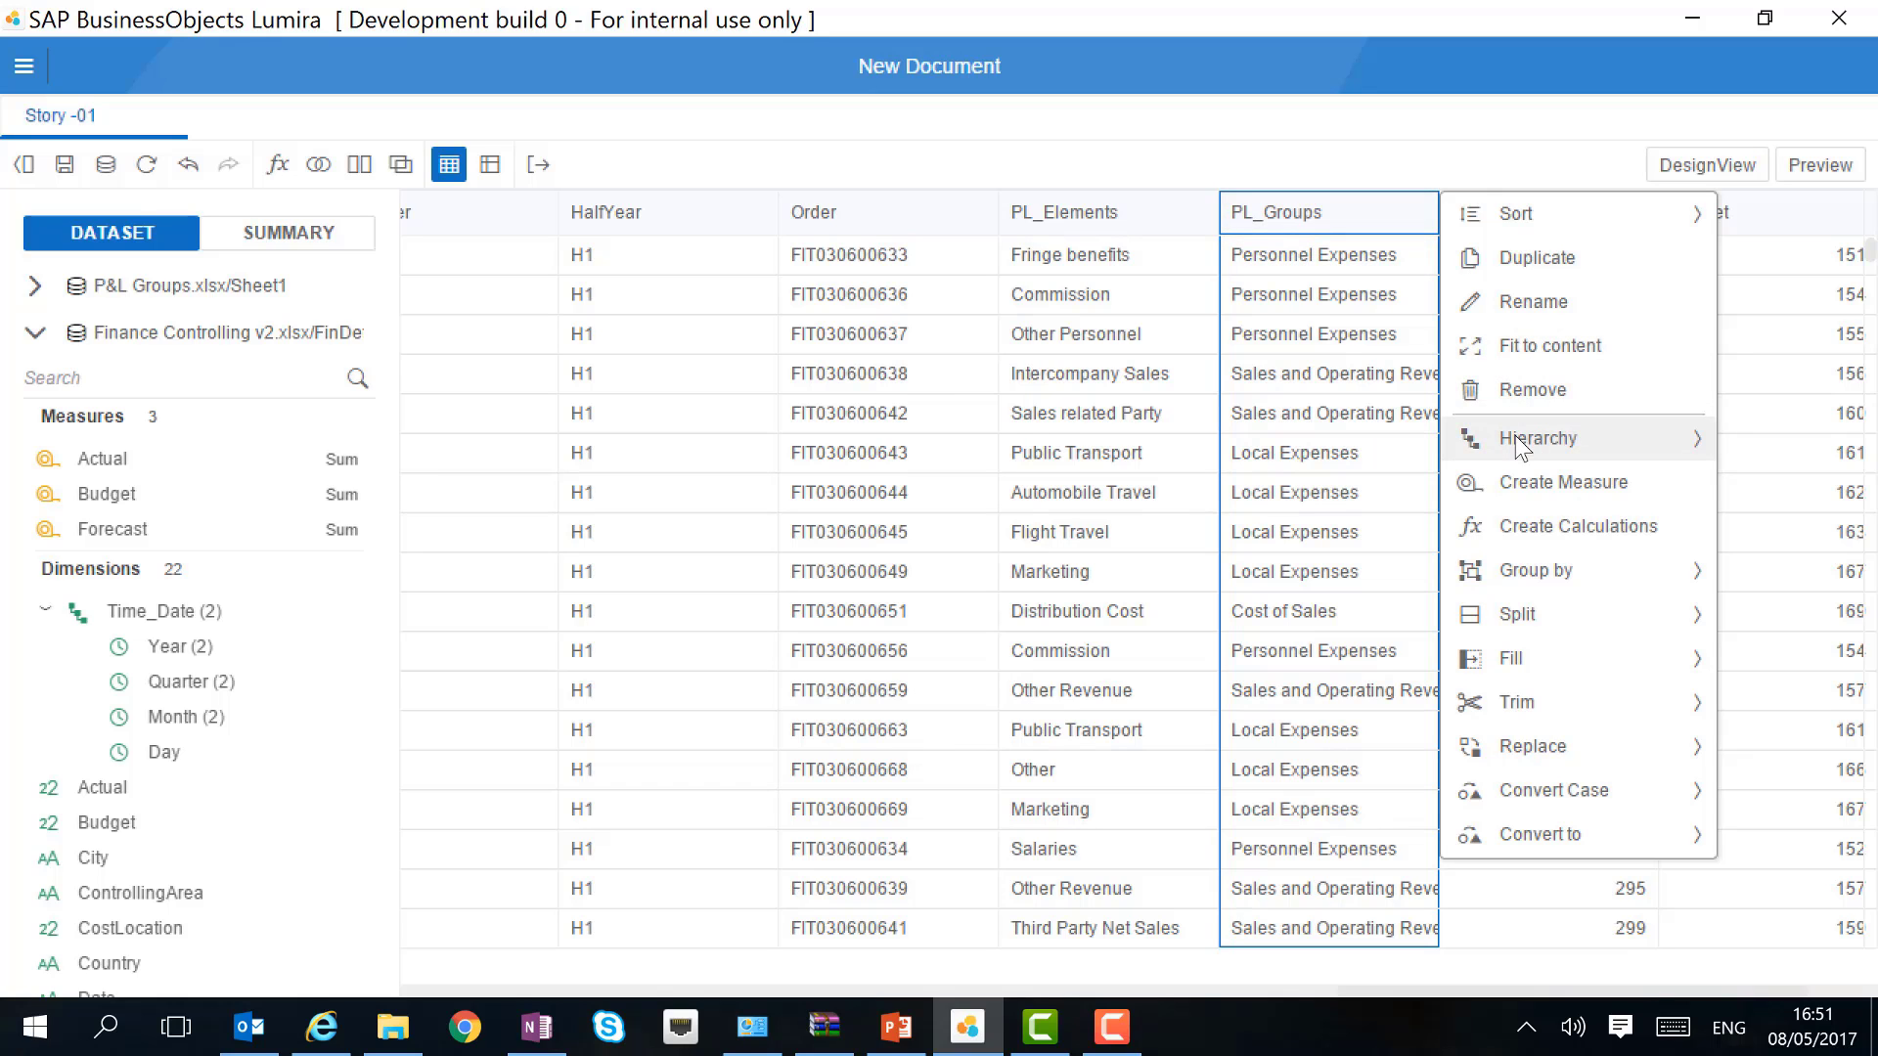
pyautogui.moveTo(1465, 438)
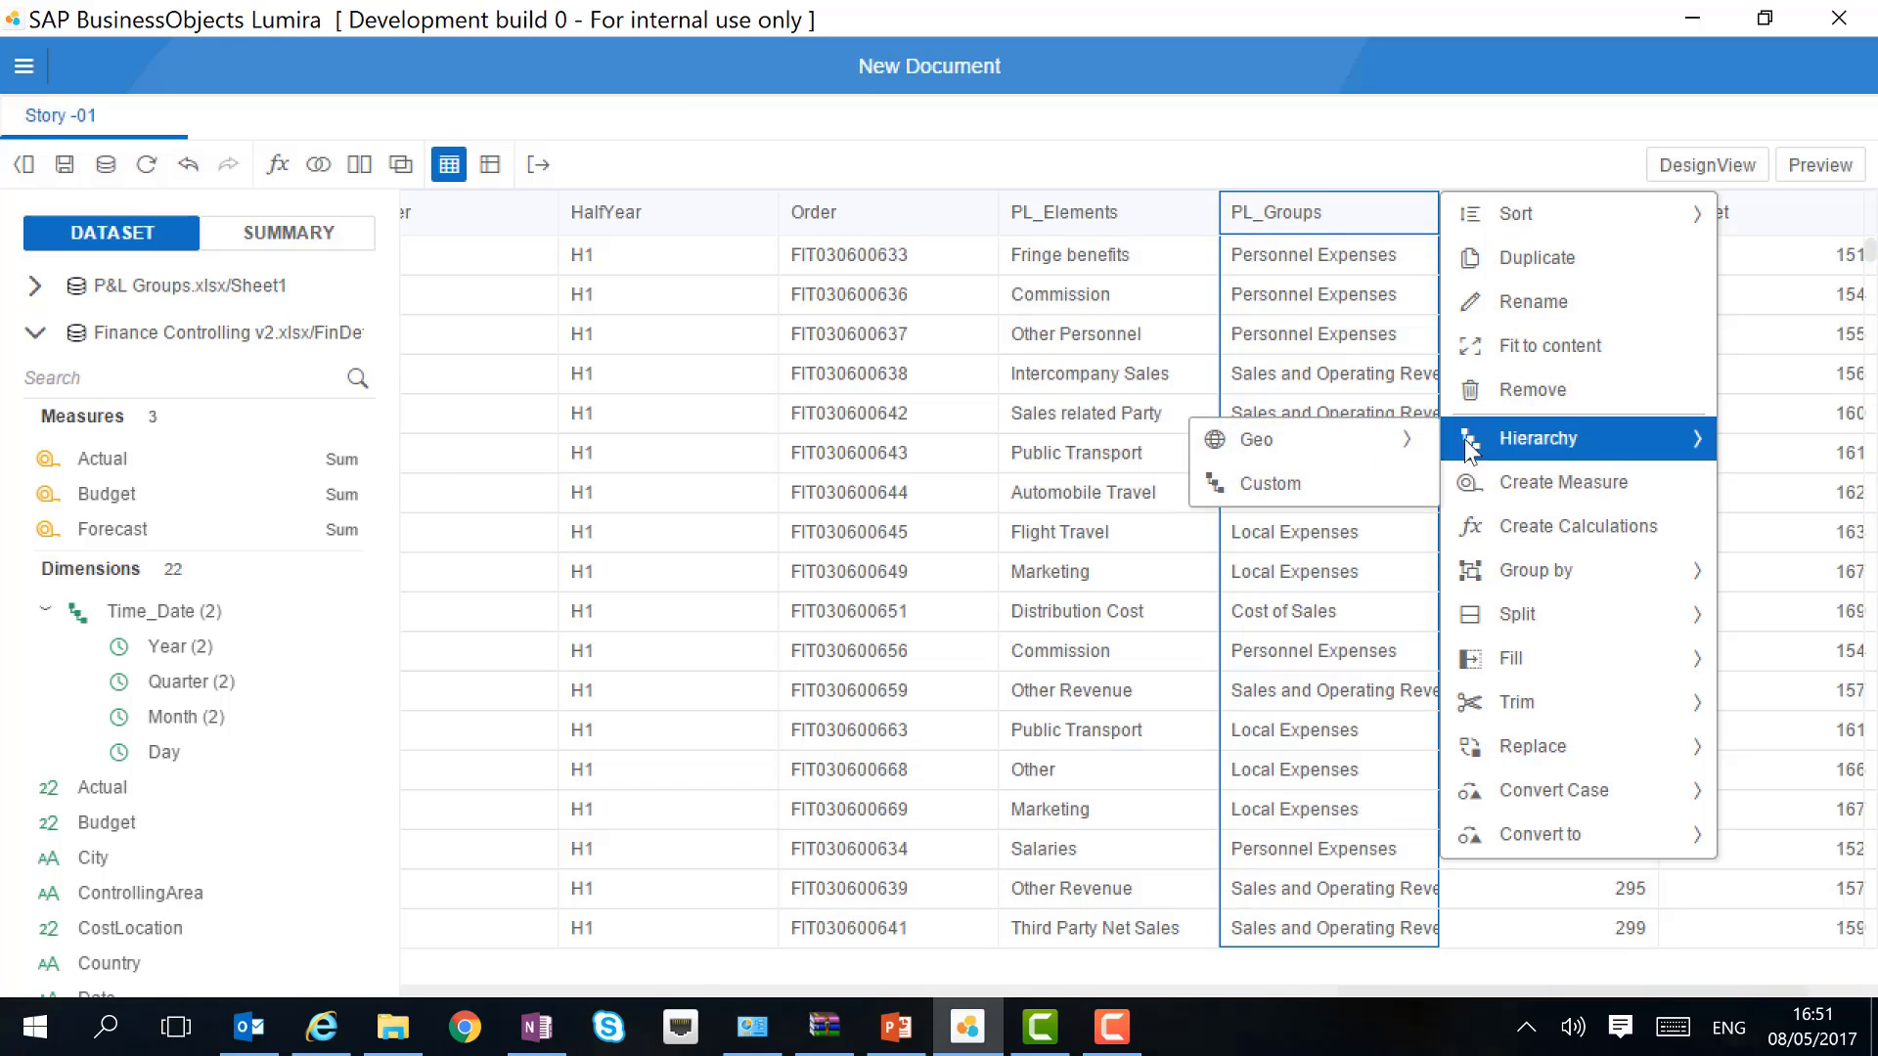
pyautogui.click(1281, 482)
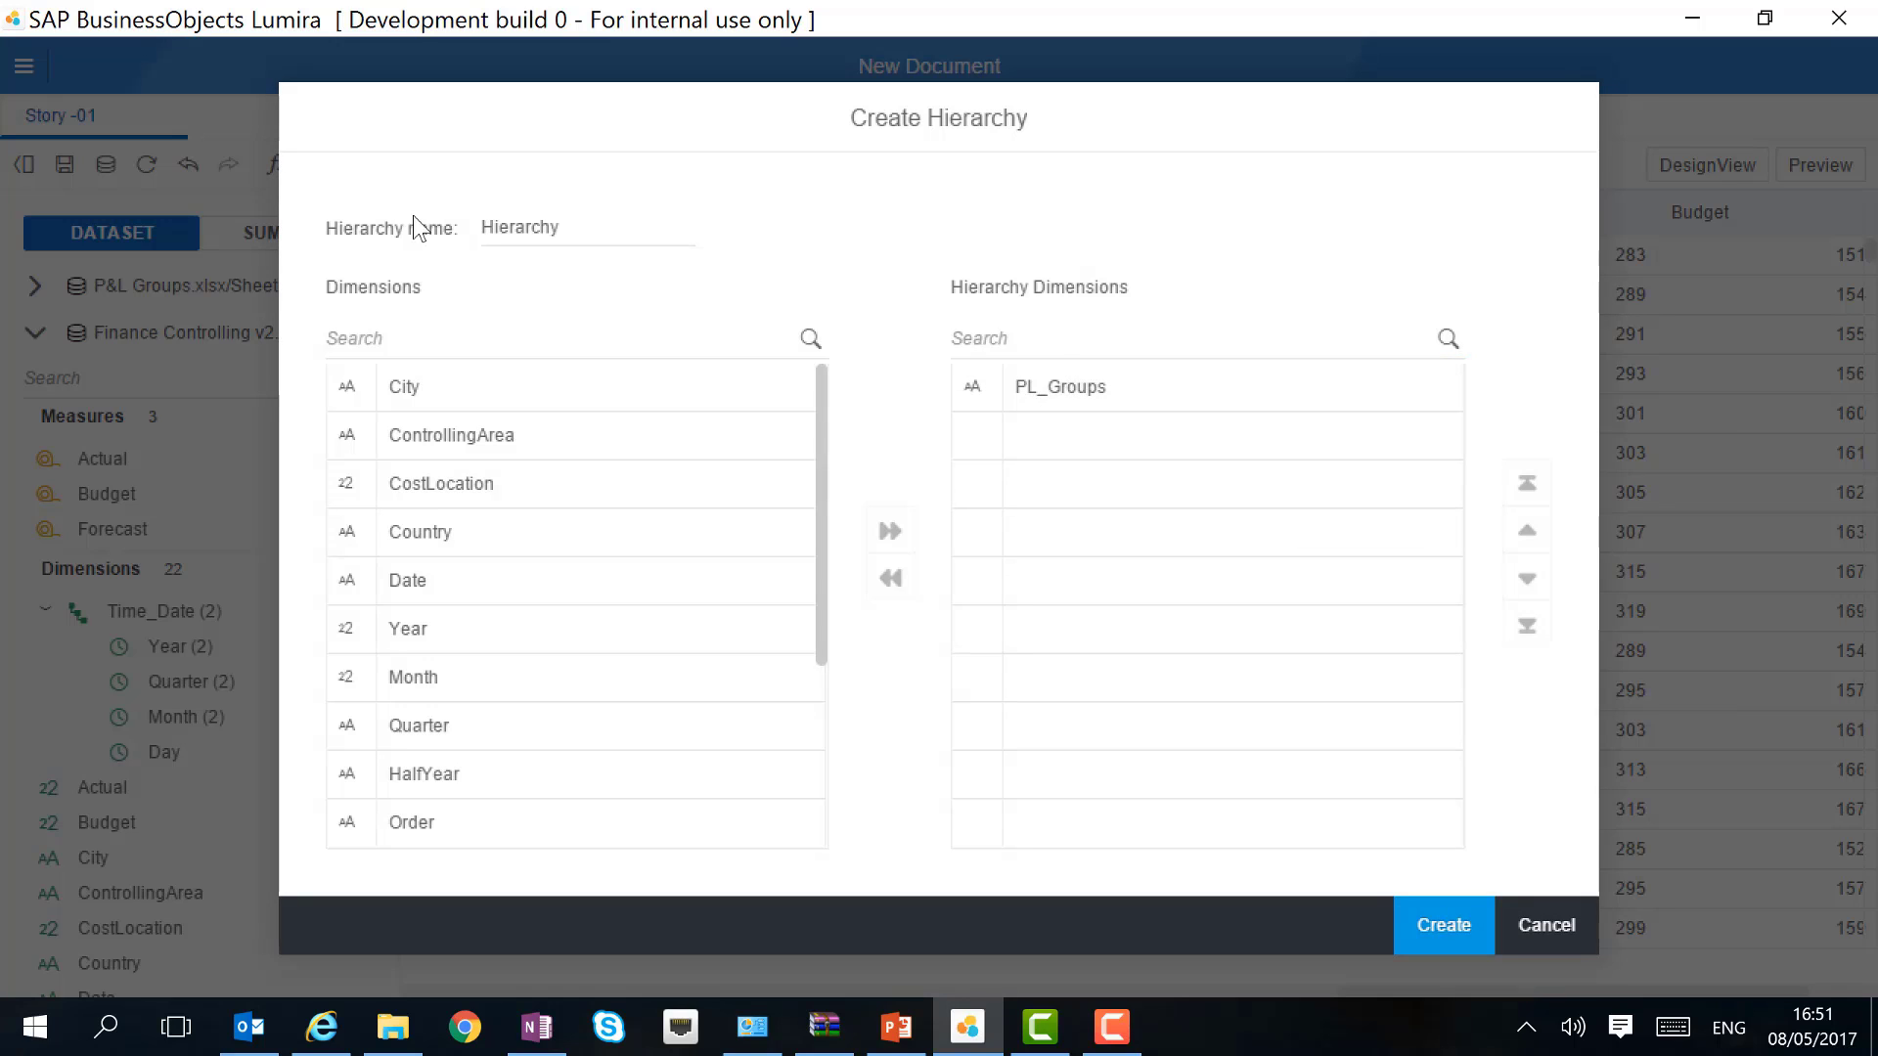
pyautogui.scroll(-3, 766, 713)
pyautogui.click(433, 581)
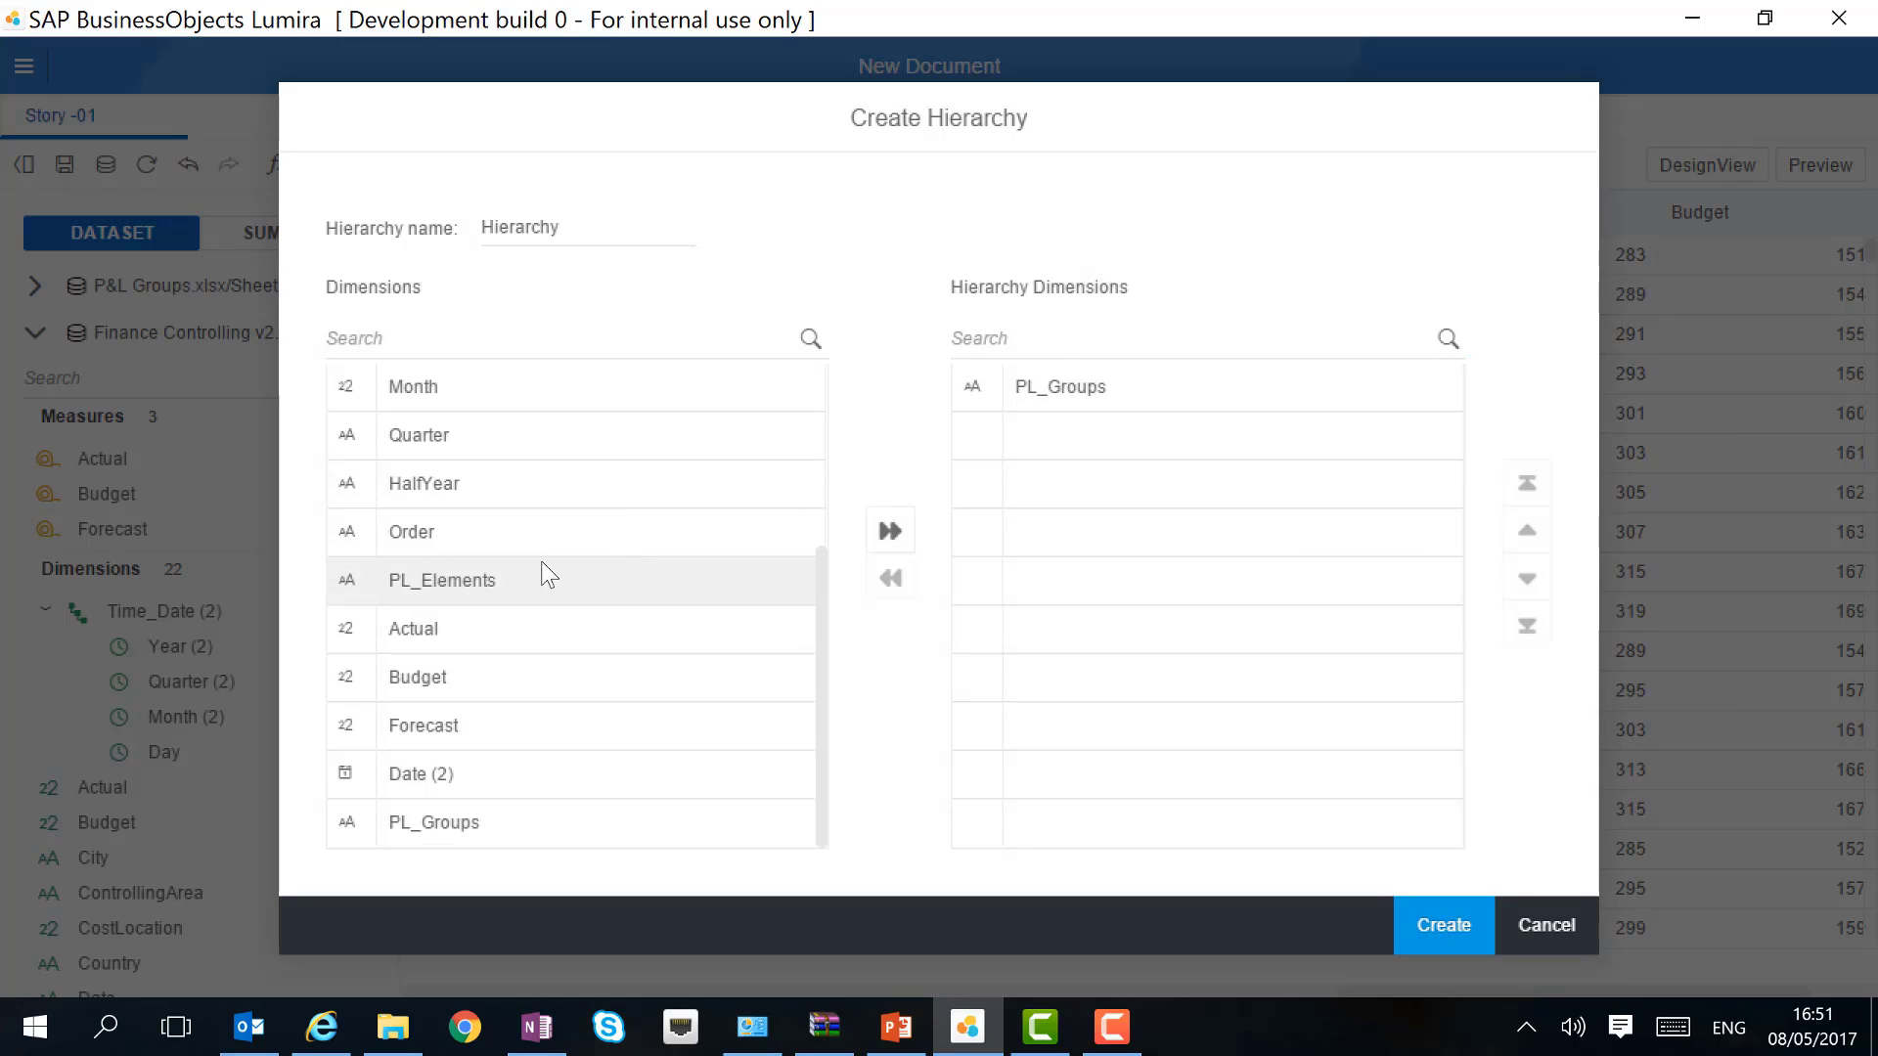
pyautogui.click(890, 536)
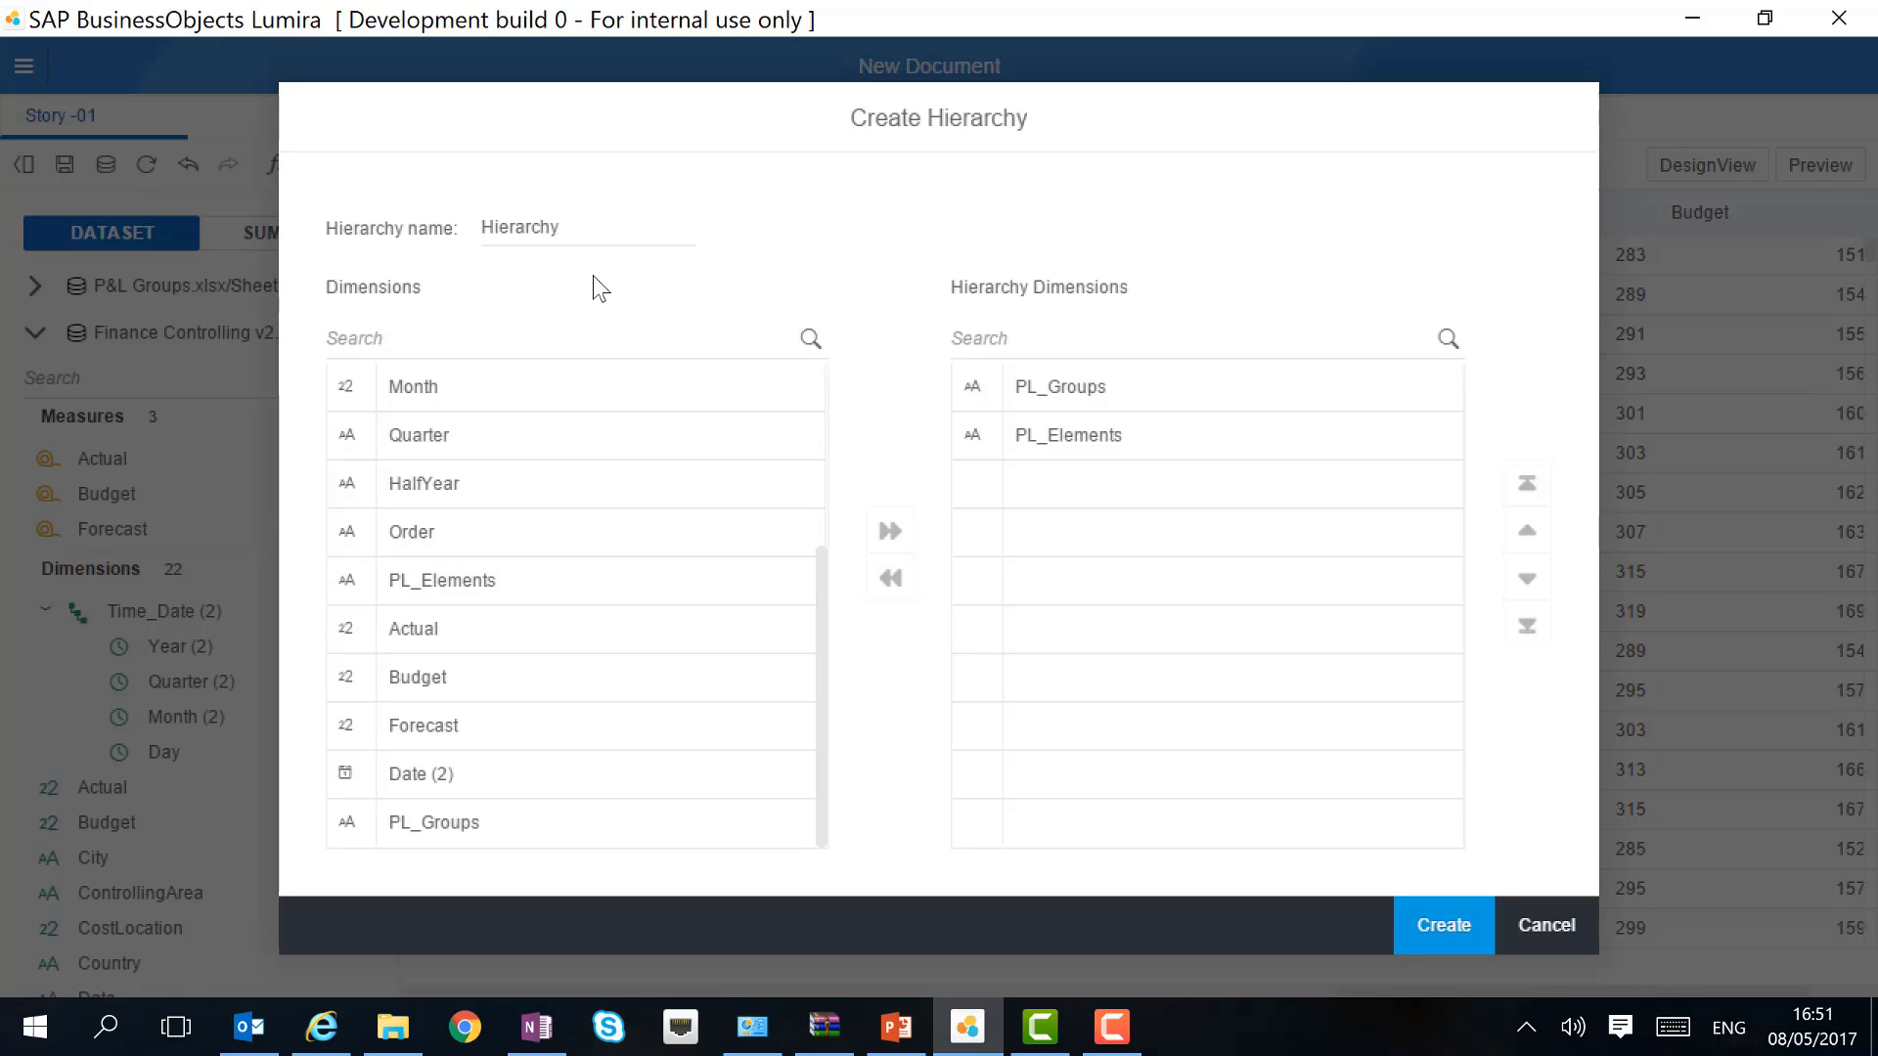
# Name the custom hierarchy P&L Hierarchy and create it.
pyautogui.click(571, 224)
pyautogui.doubleClick(570, 224)
pyautogui.write('P&L Hierarch')
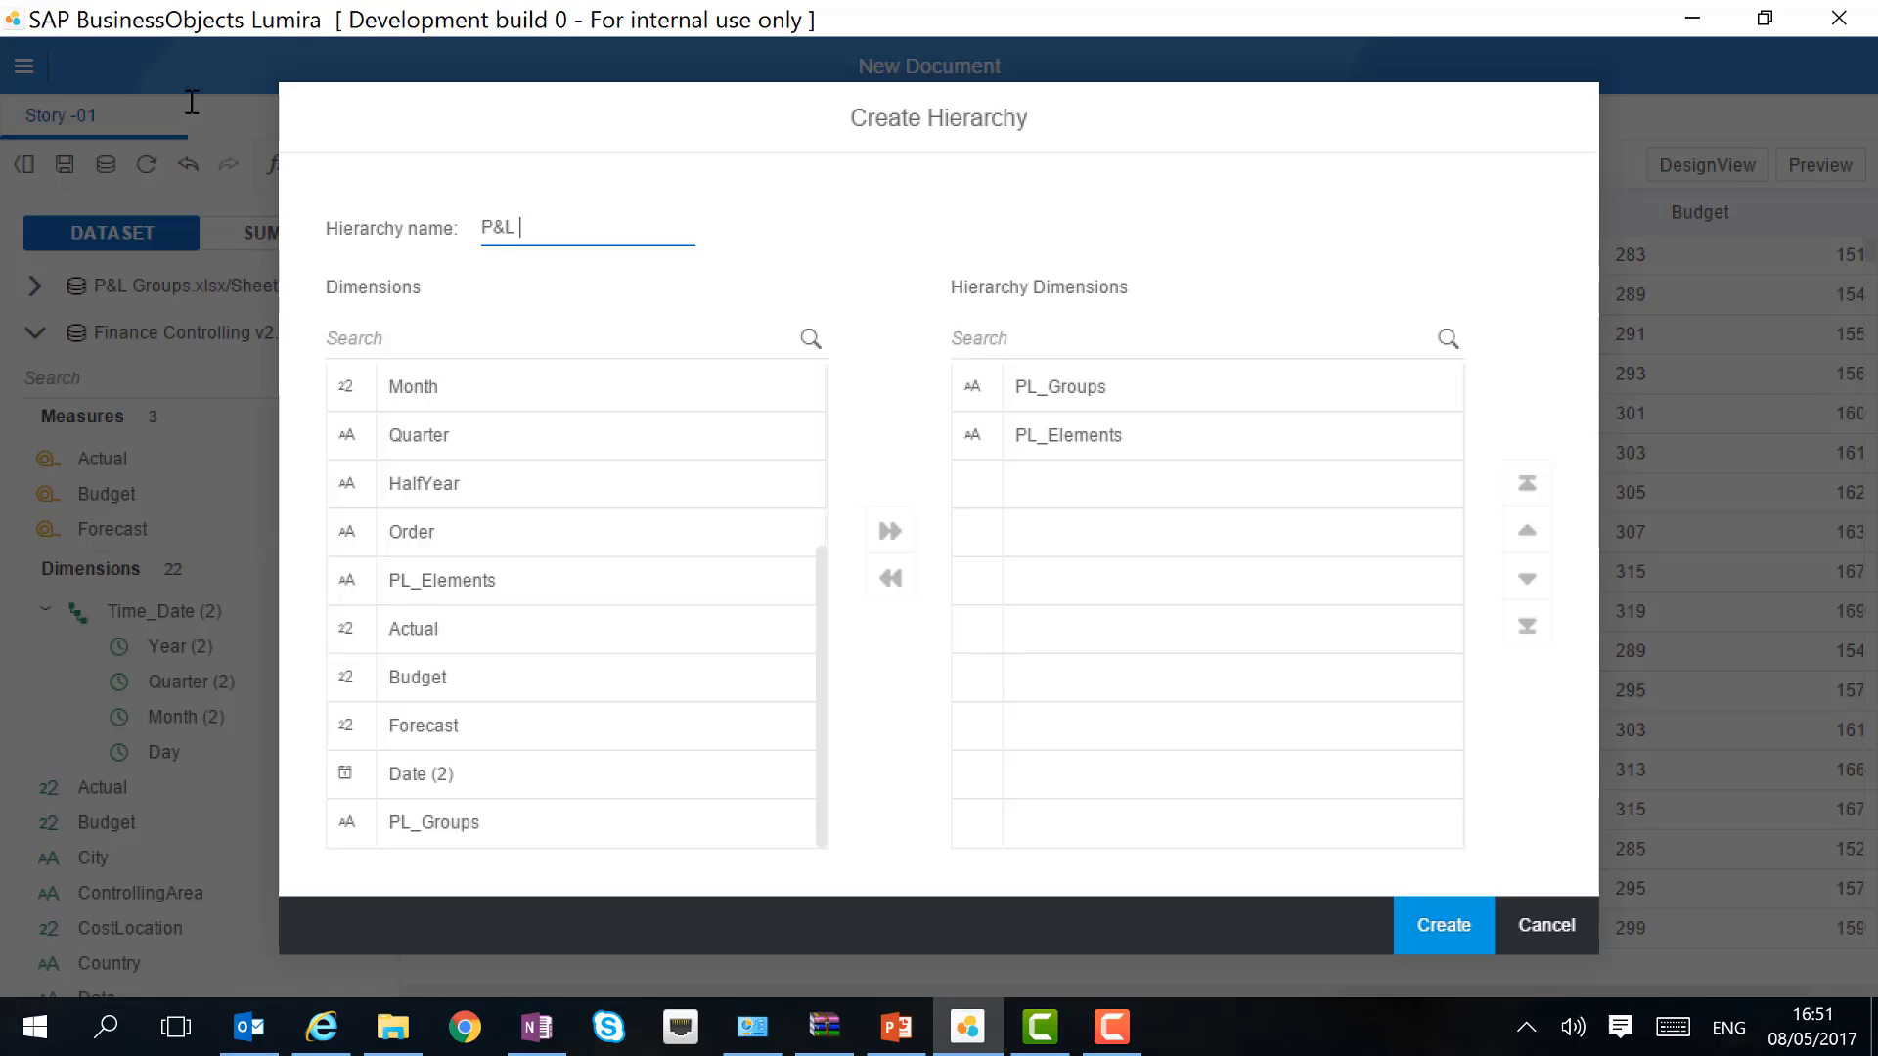
pyautogui.write('y')
pyautogui.click(1472, 924)
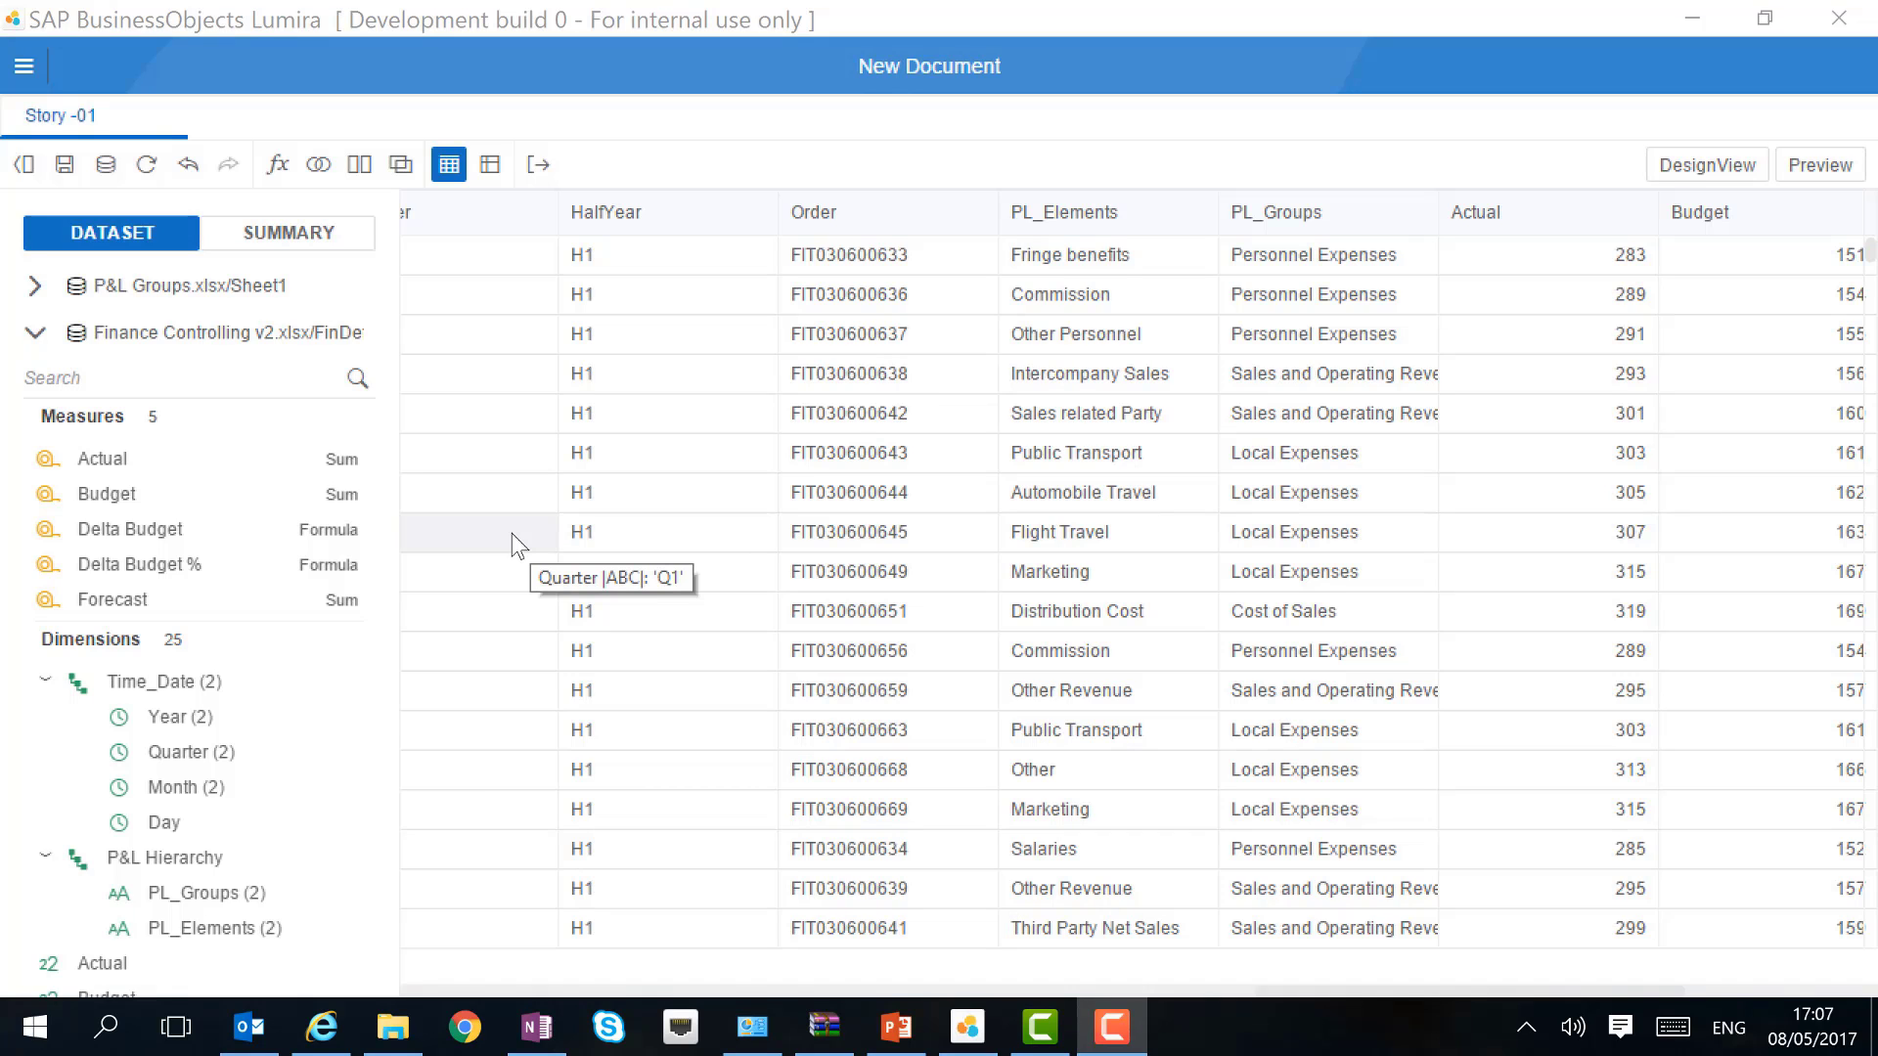
# Start a geographic hierarchy by names from the Country dimension.
pyautogui.moveTo(391, 454); pyautogui.dragTo(380, 818)
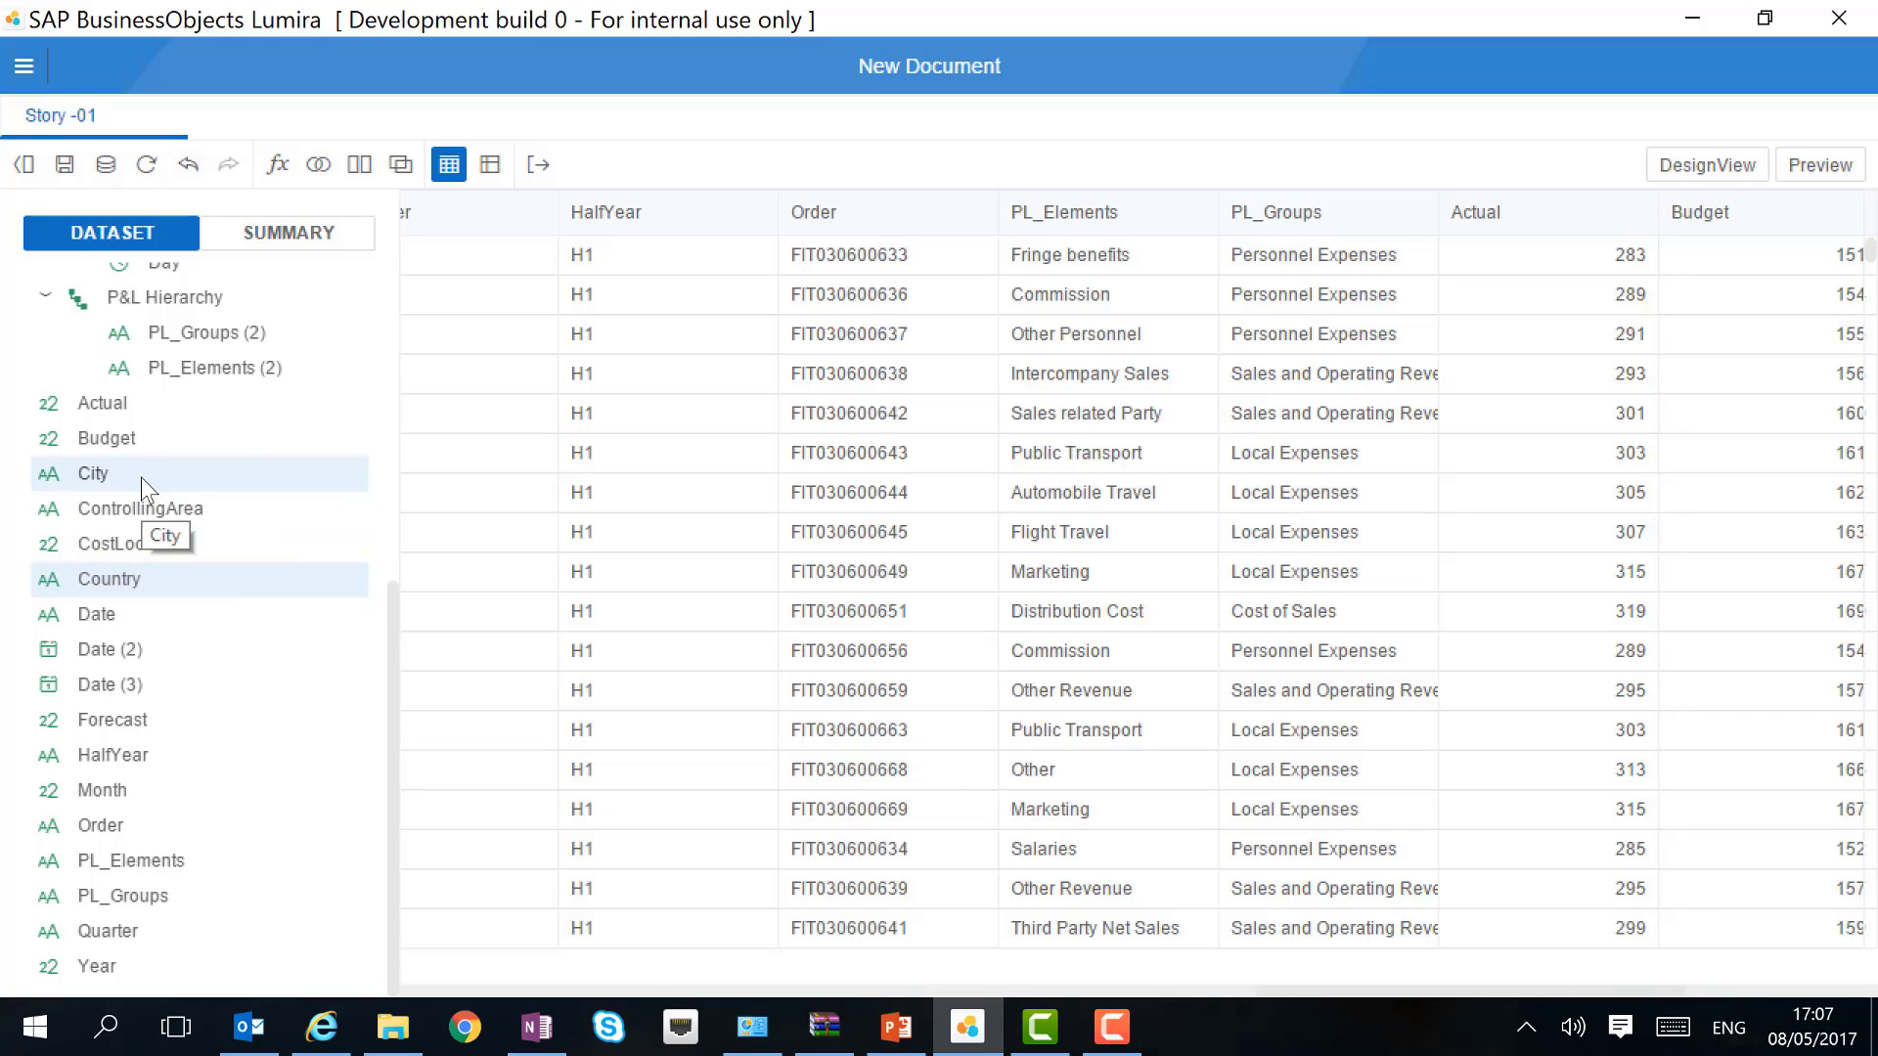
pyautogui.rightClick(173, 575)
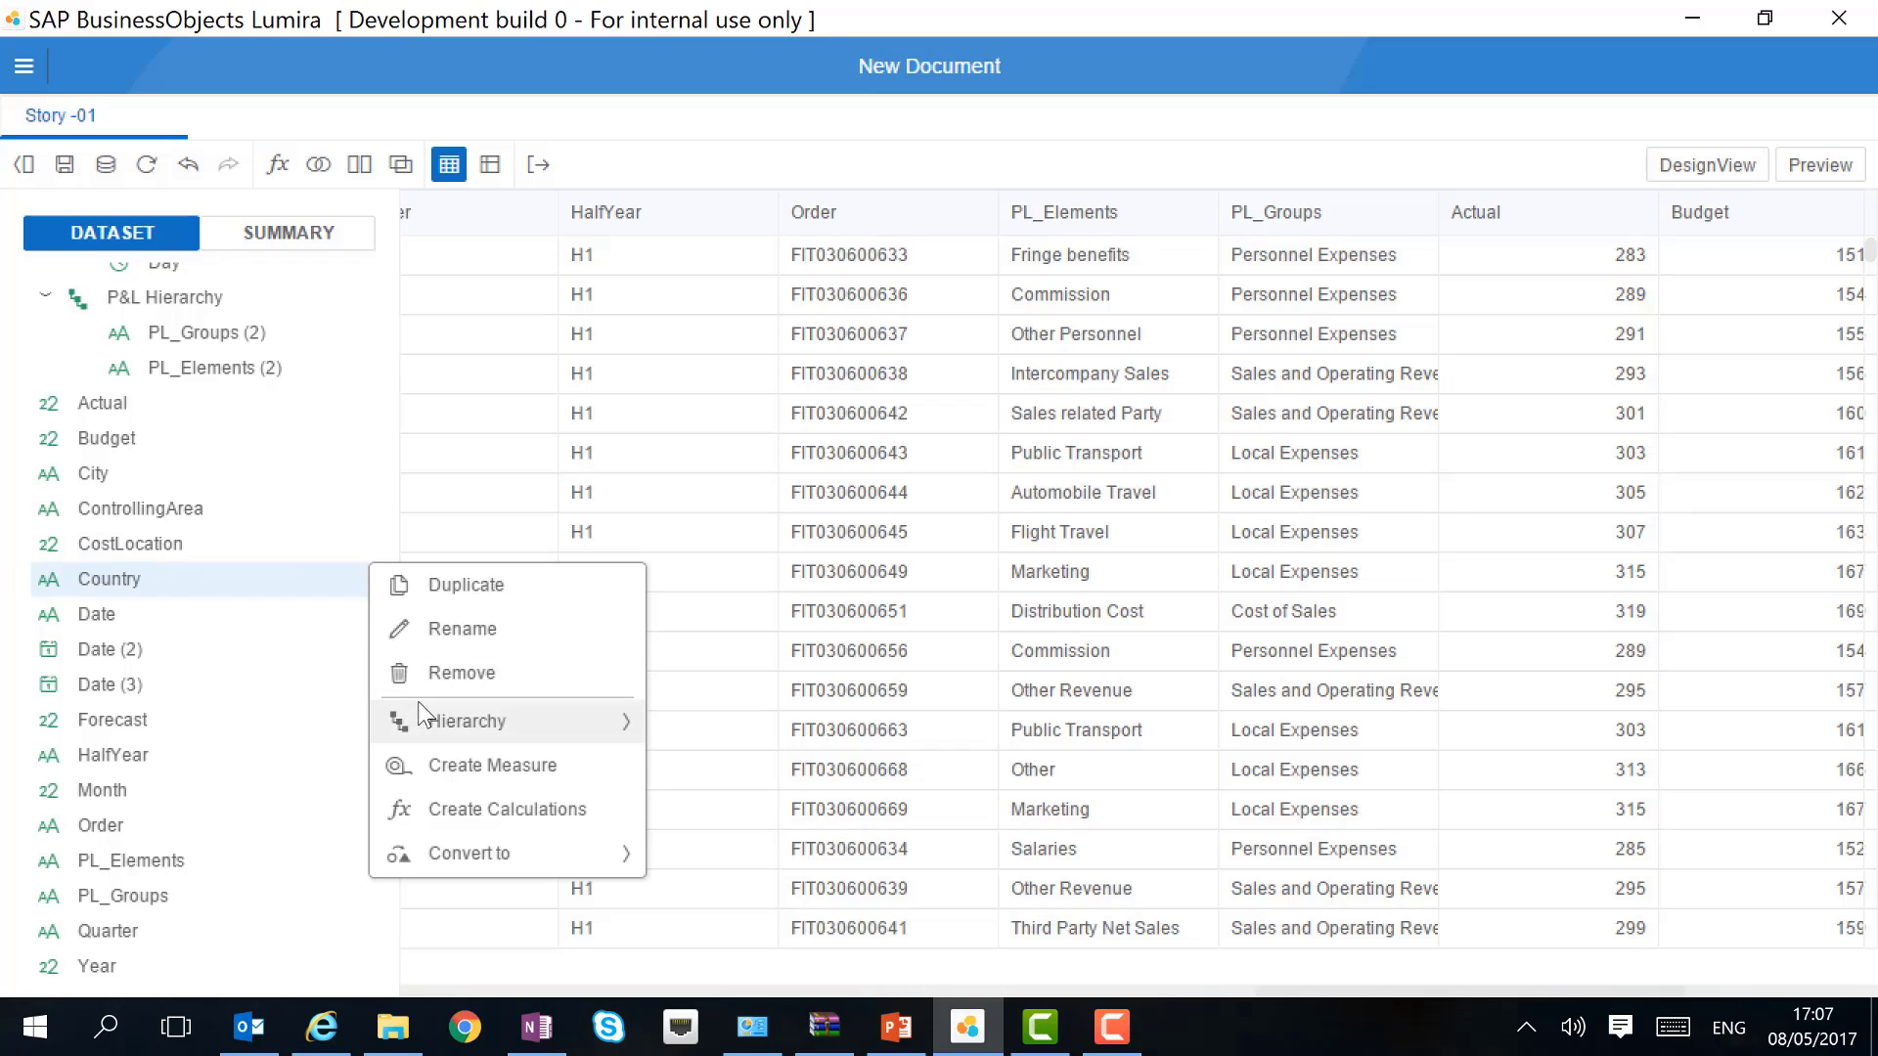
pyautogui.moveTo(440, 721)
pyautogui.click(713, 726)
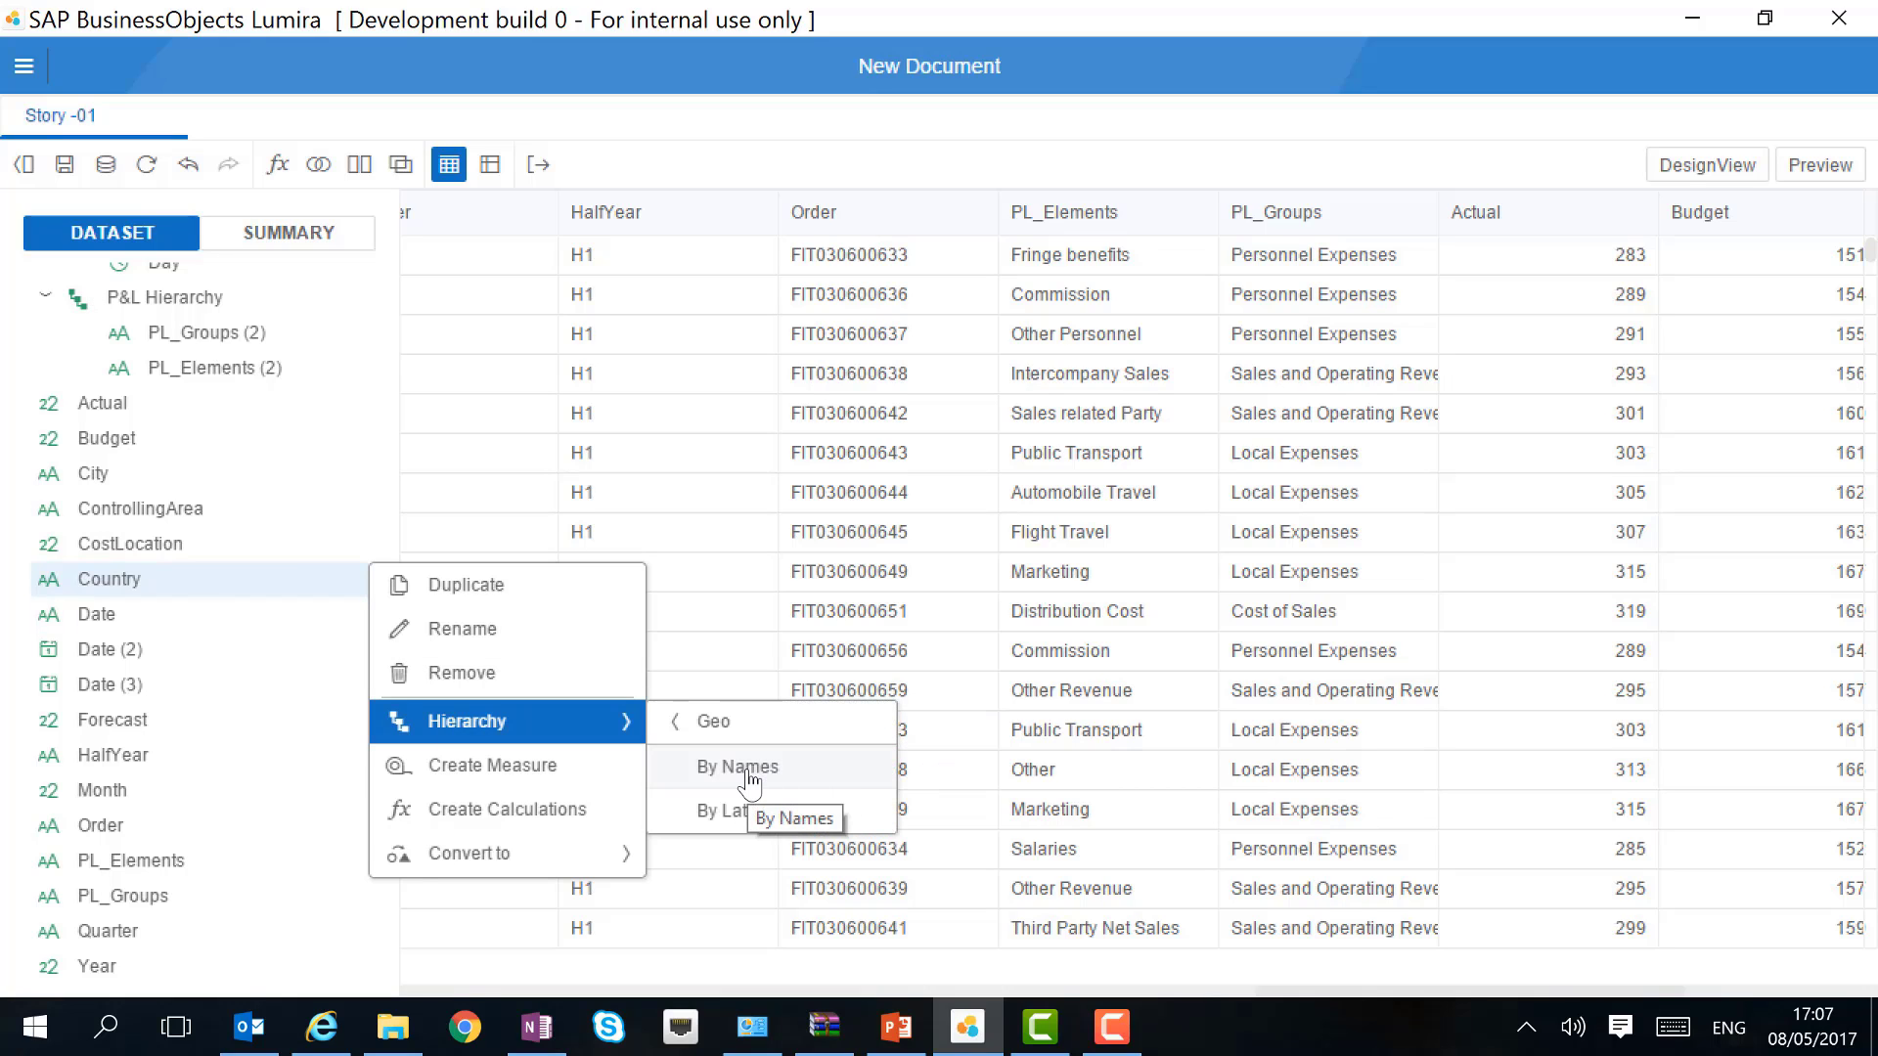
pyautogui.click(749, 777)
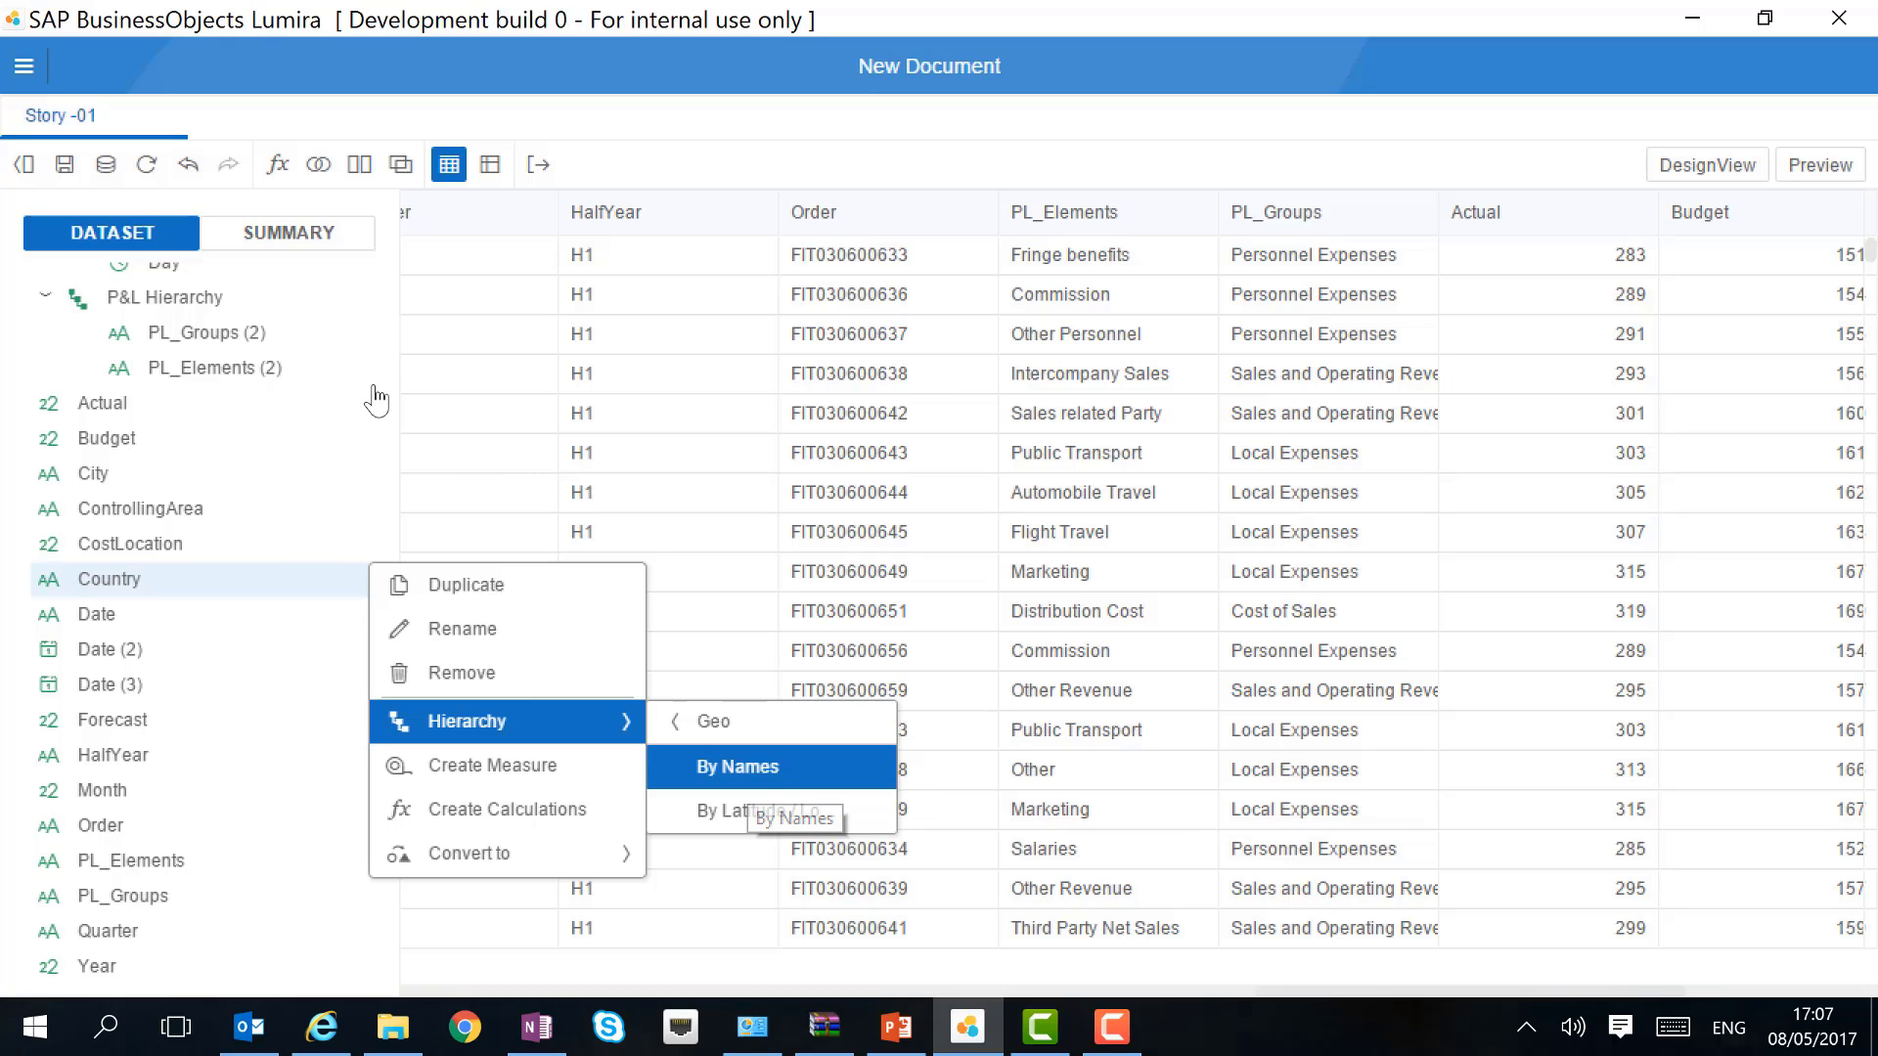
# Assign City to the City level of the geographic hierarchy, confirm it and accept the recommended location matches.
pyautogui.click(1121, 622)
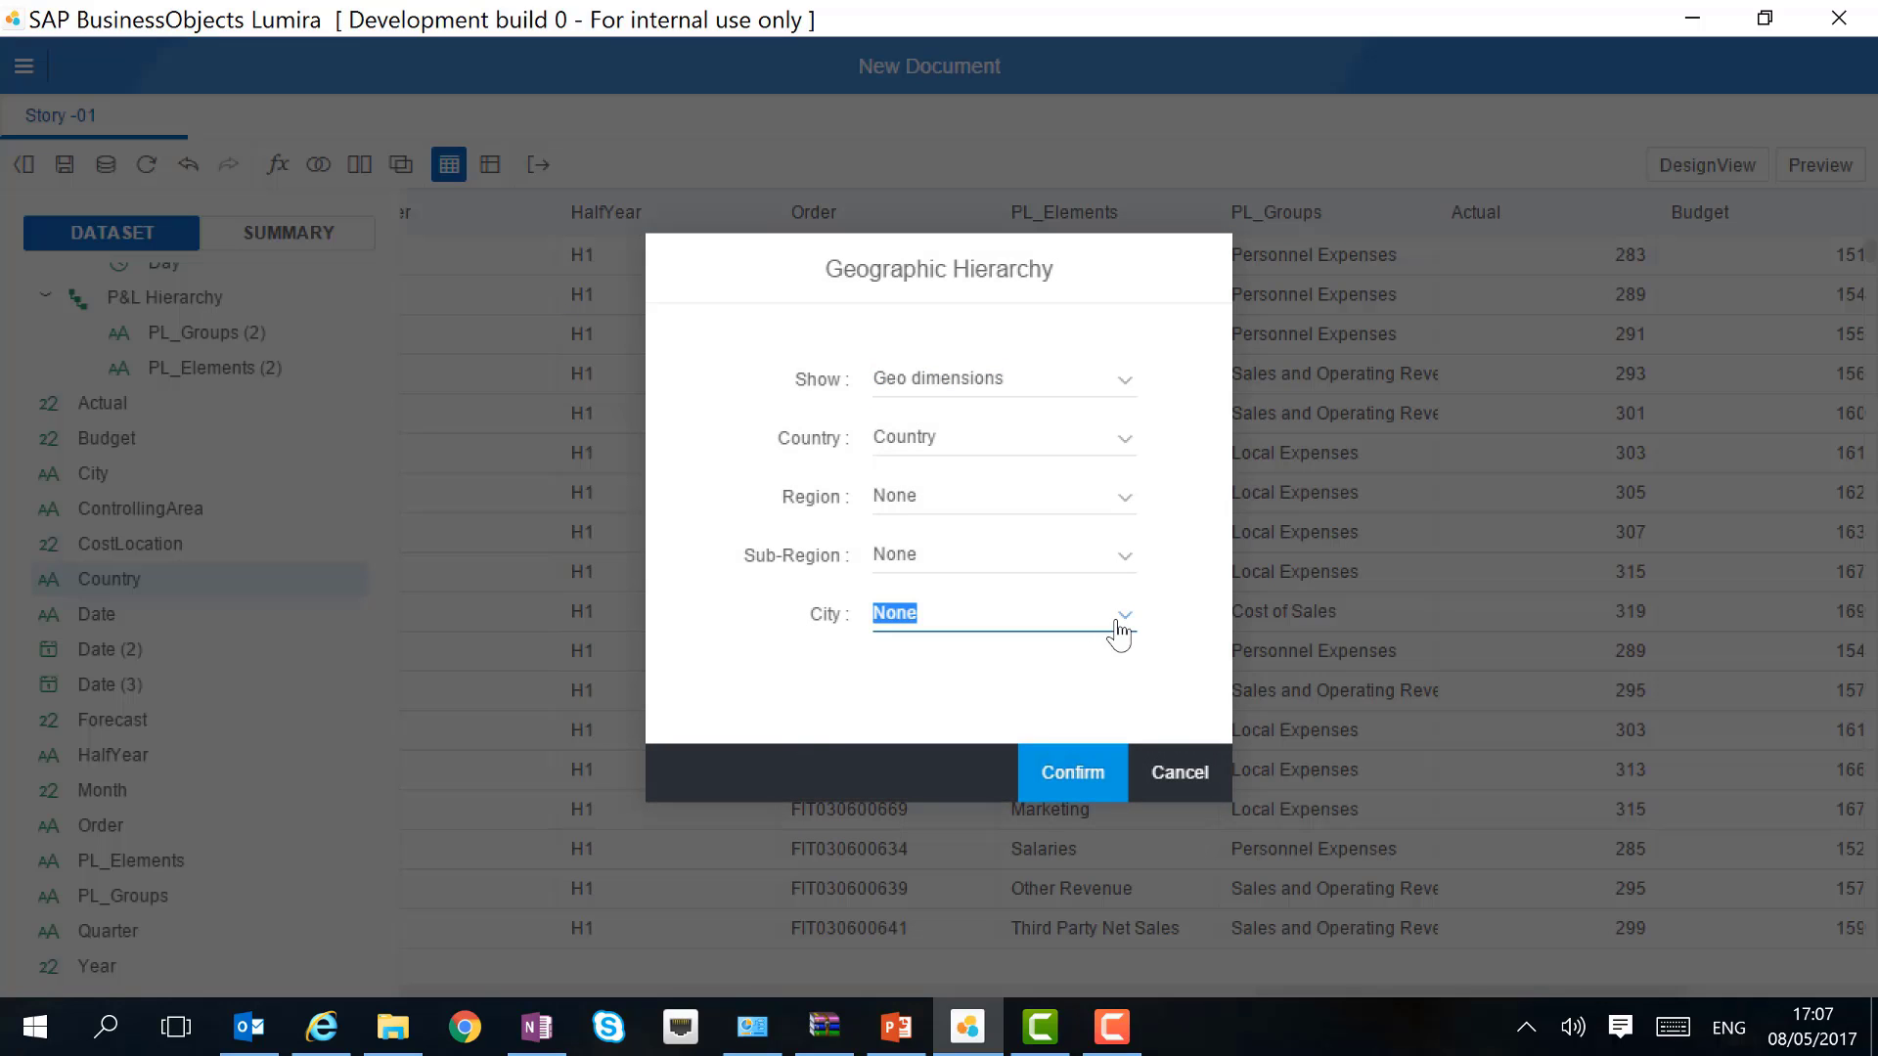
pyautogui.click(965, 700)
pyautogui.click(1096, 777)
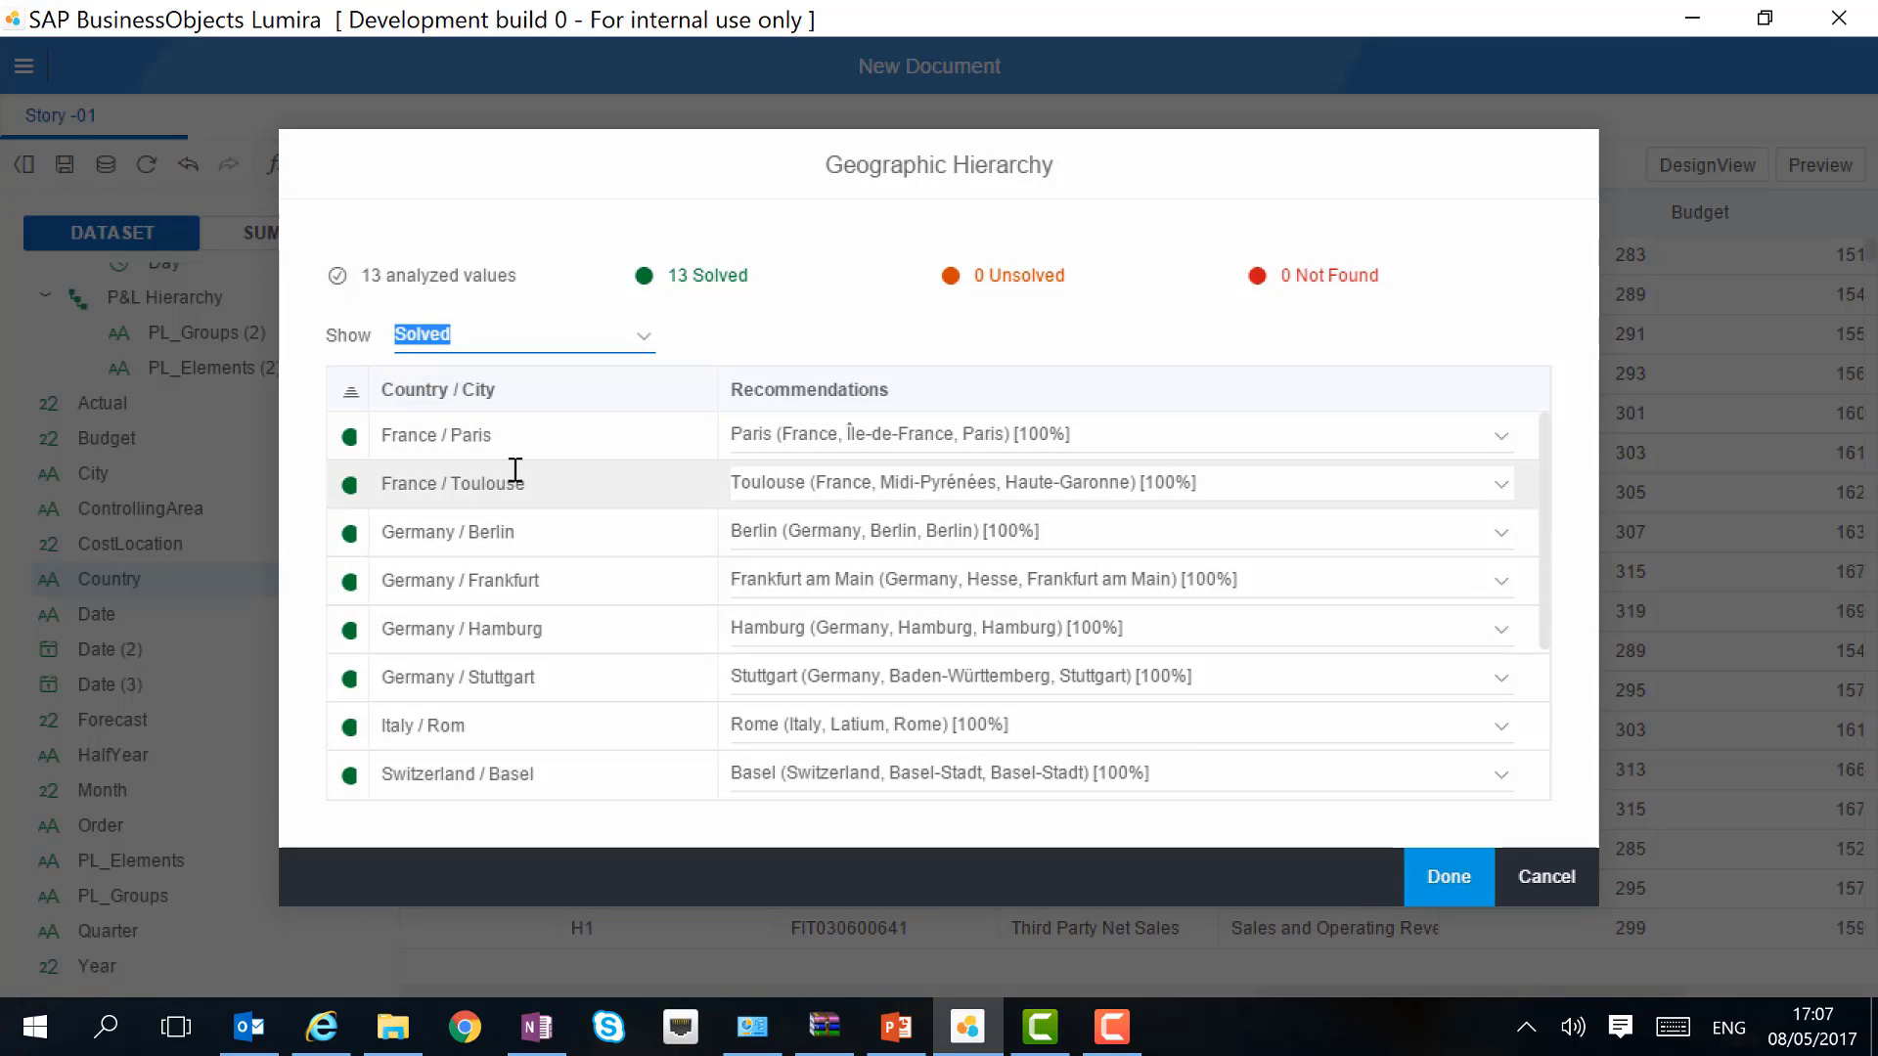
pyautogui.click(1448, 876)
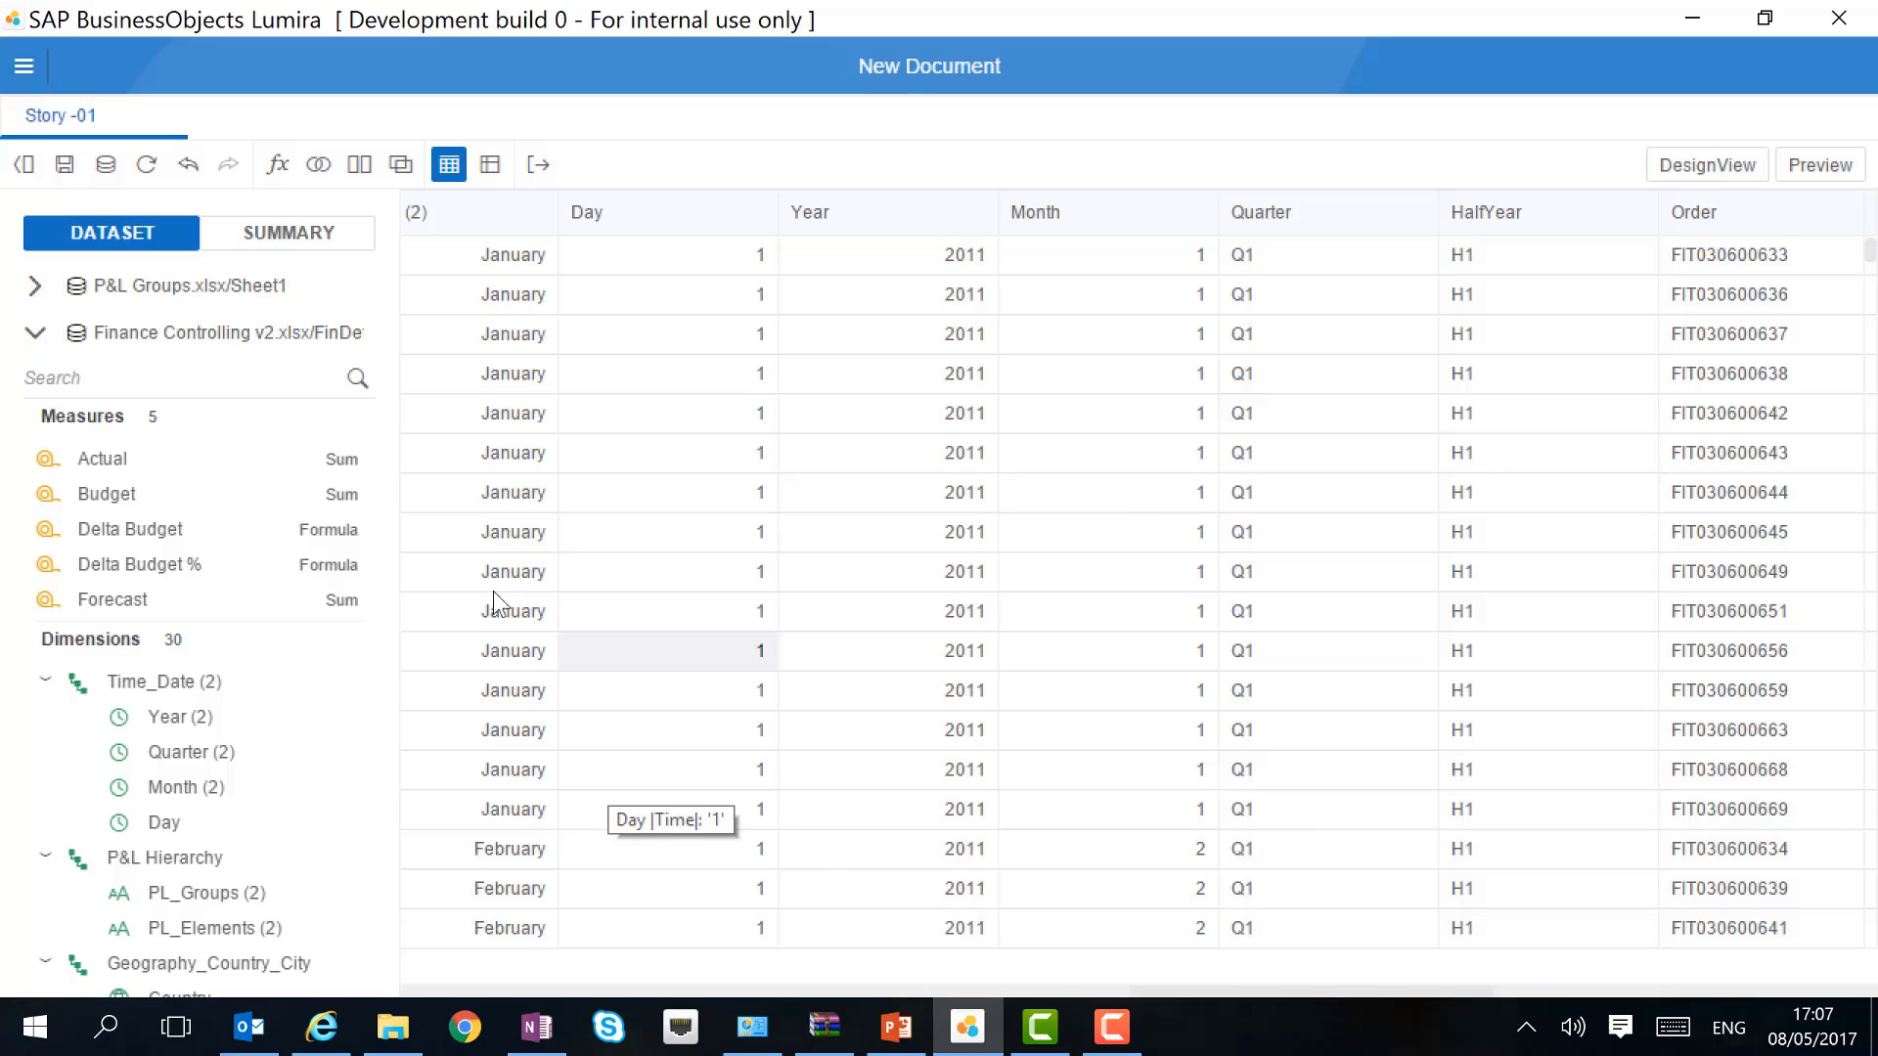
# Show the value summary of the PL_Groups column to check its entries and record counts.
pyautogui.scroll(-3, 370, 728)
pyautogui.scroll(-1, 369, 718)
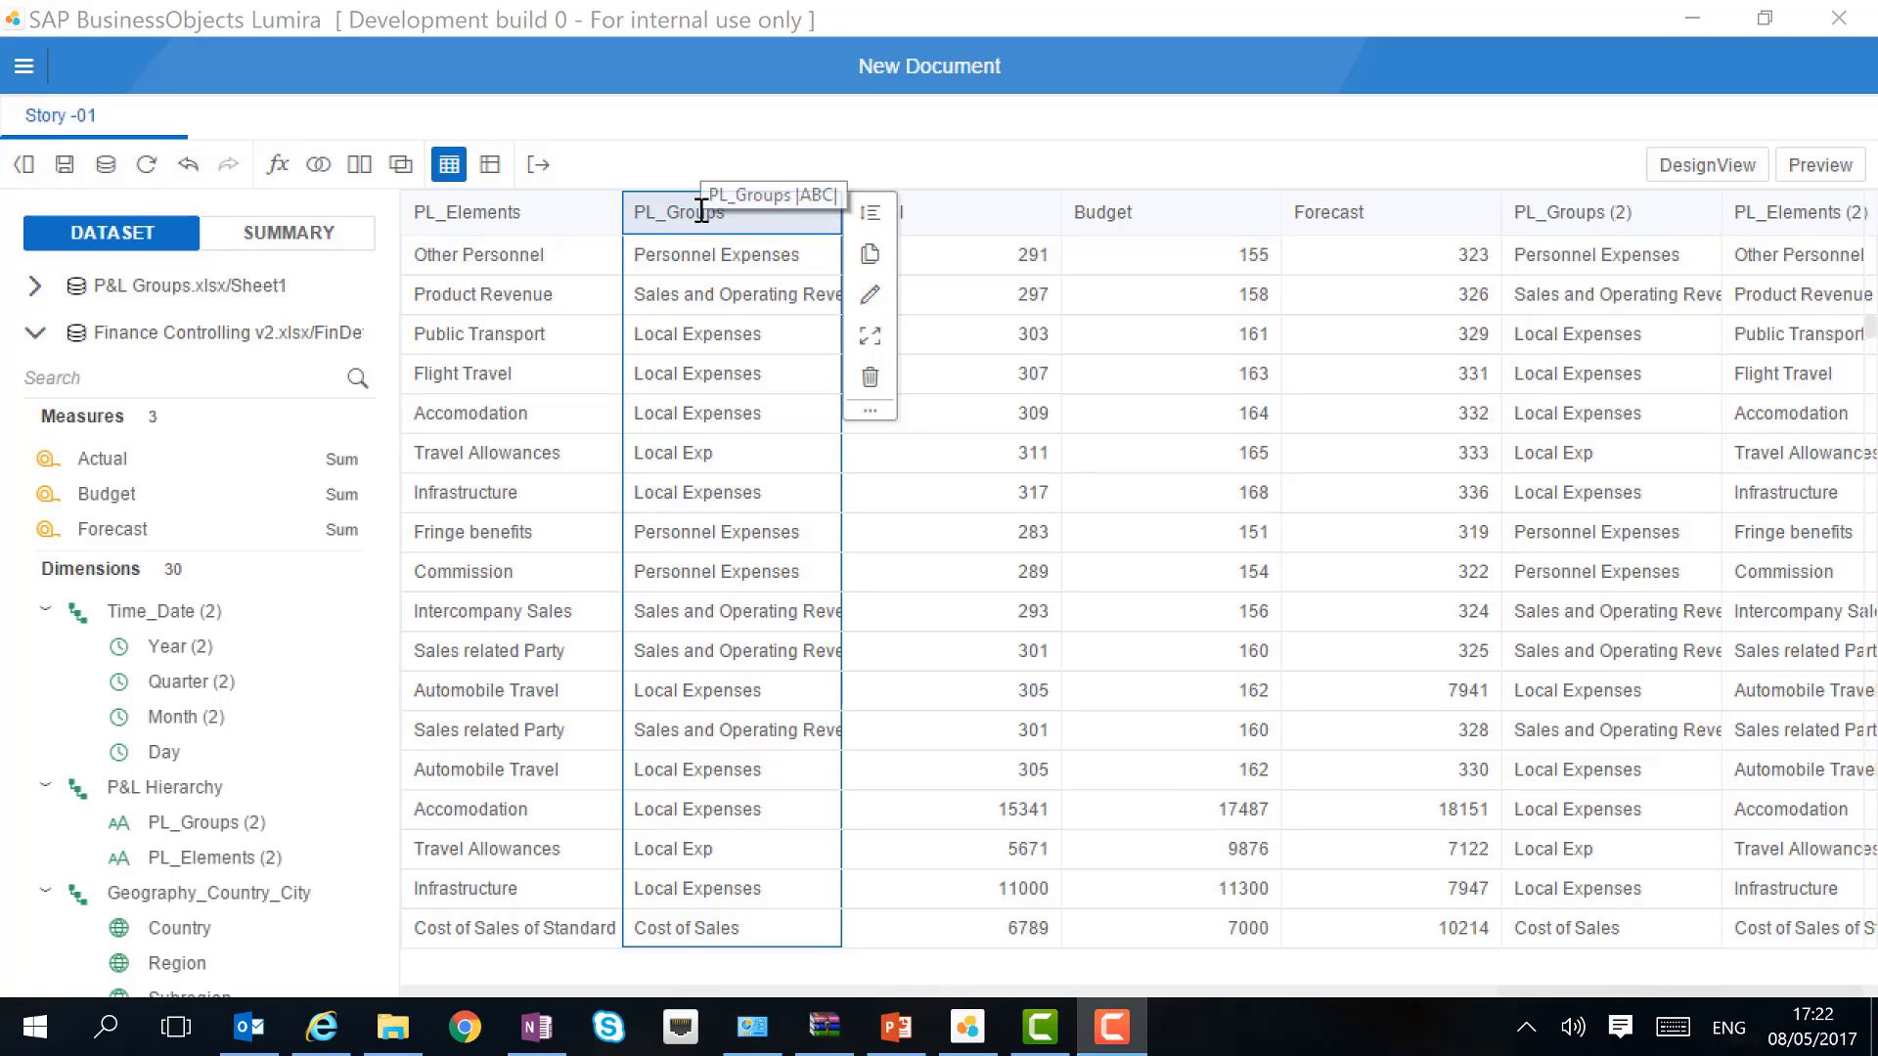
pyautogui.click(289, 232)
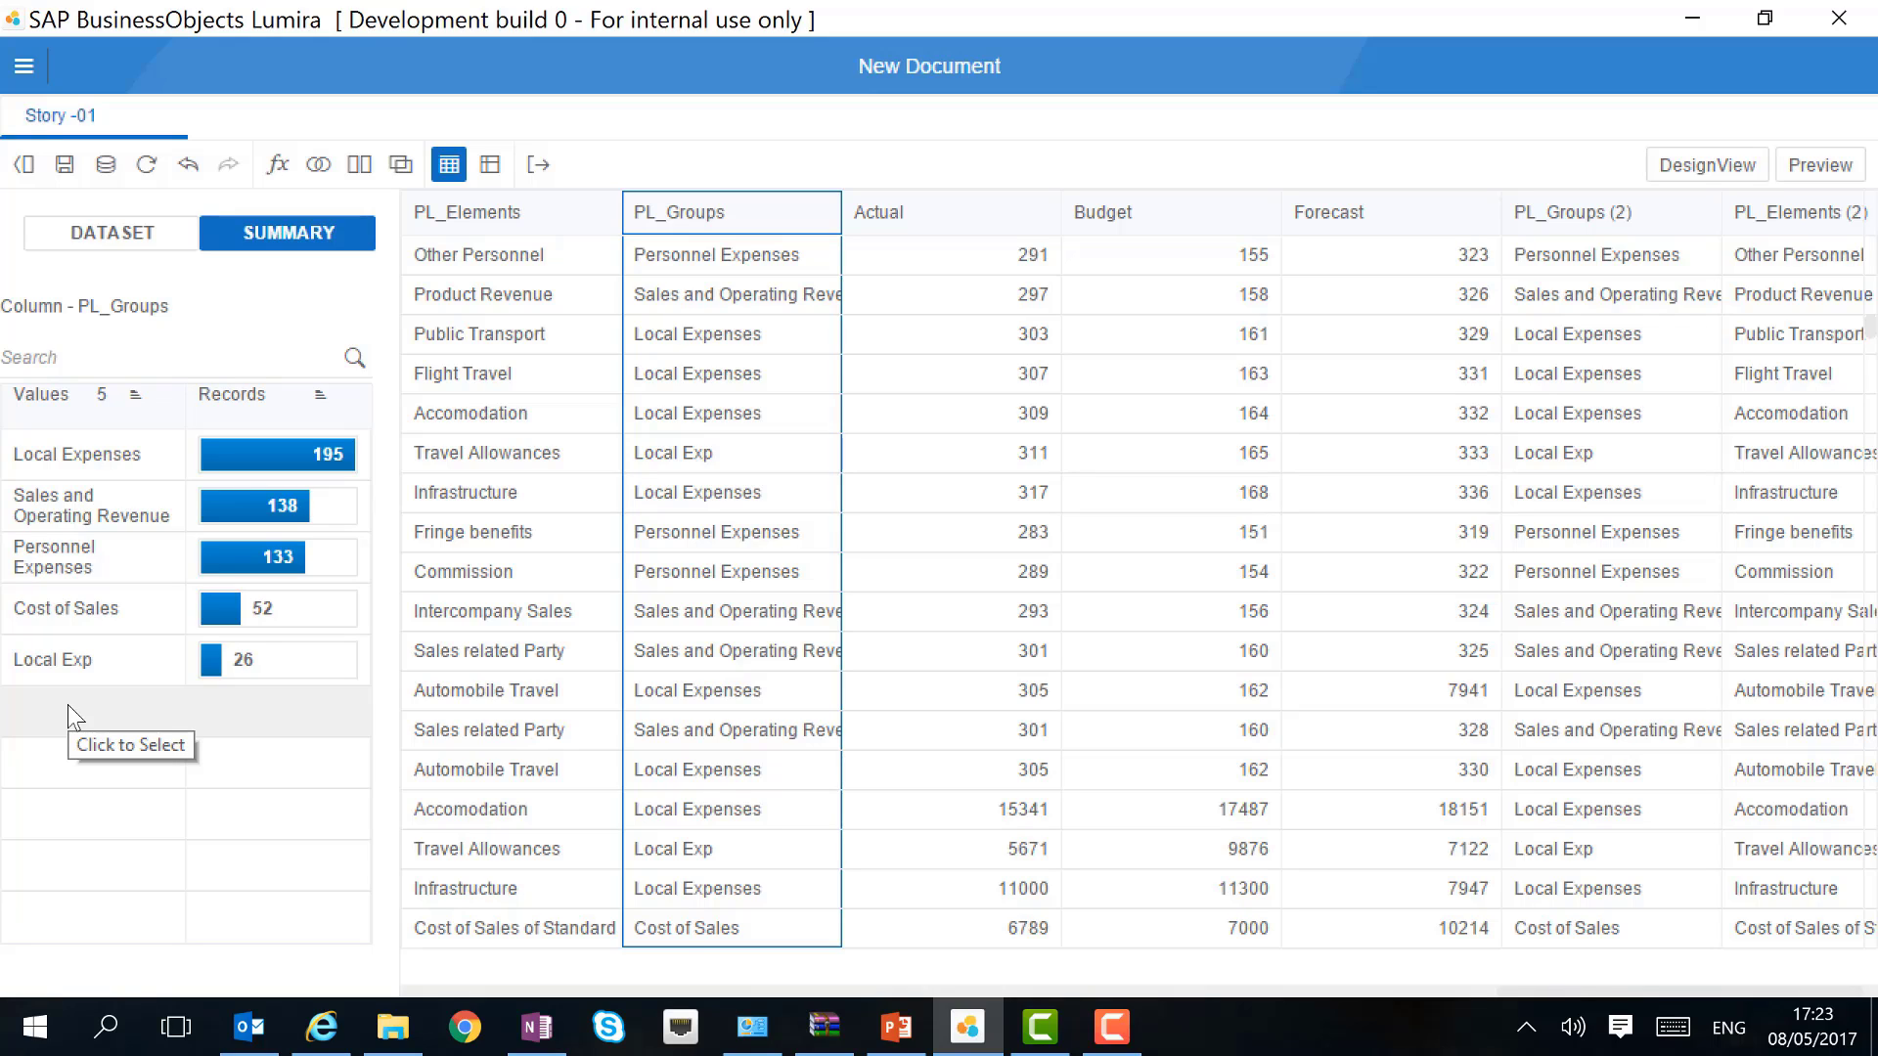
# Replace the value Local Exp with Local Expenses in the PL_Groups column.
pyautogui.click(143, 661)
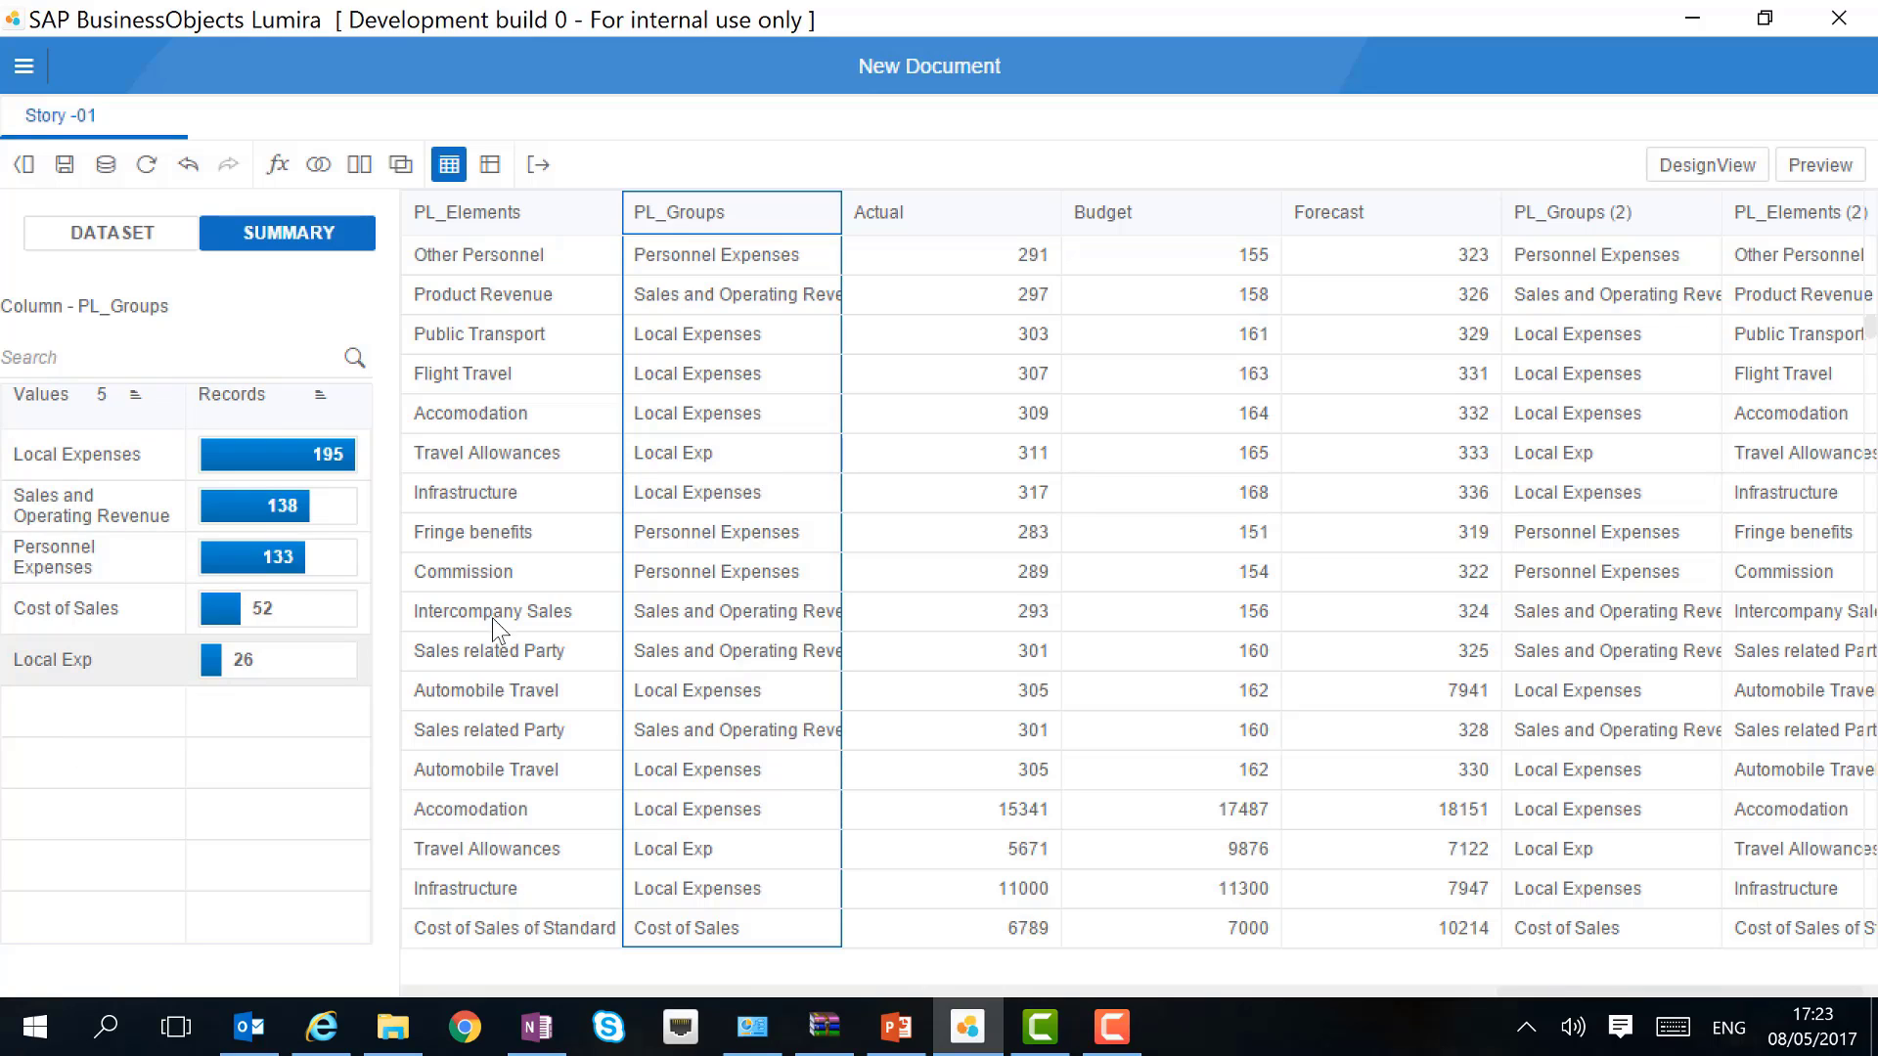
pyautogui.click(771, 463)
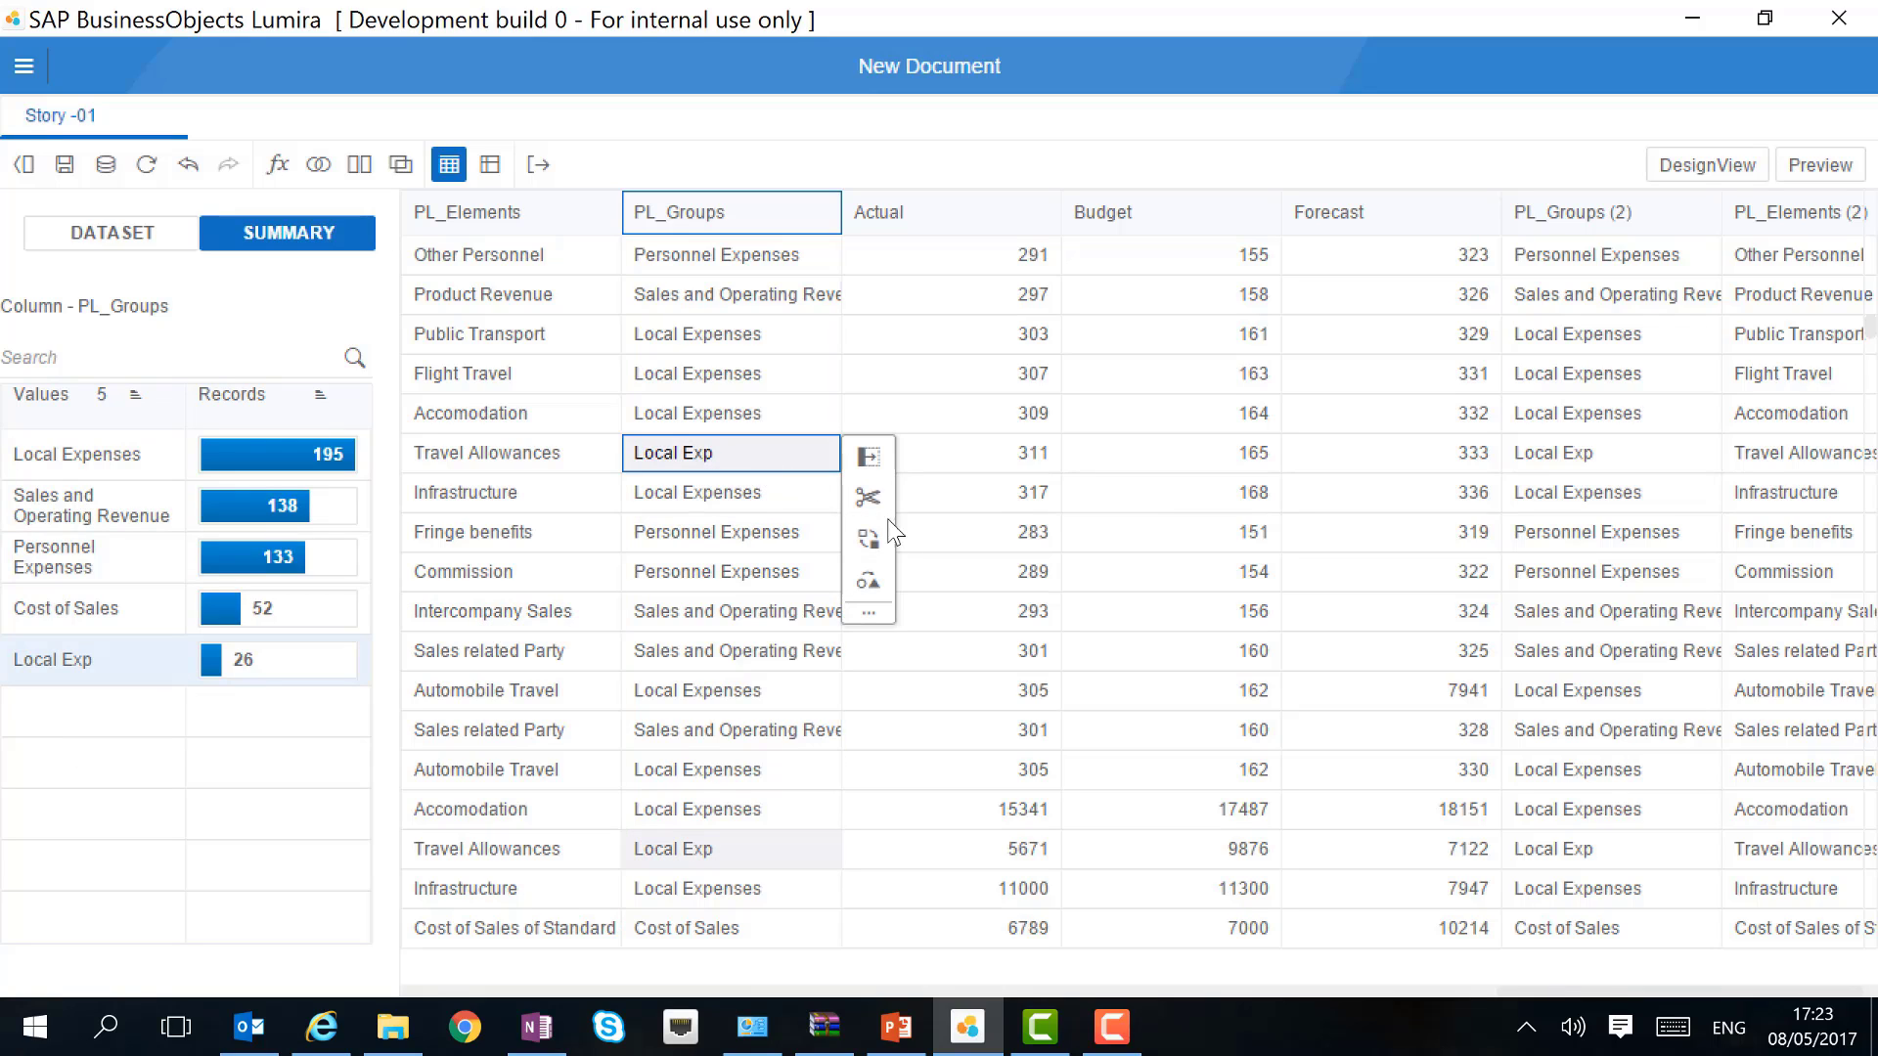
pyautogui.click(955, 550)
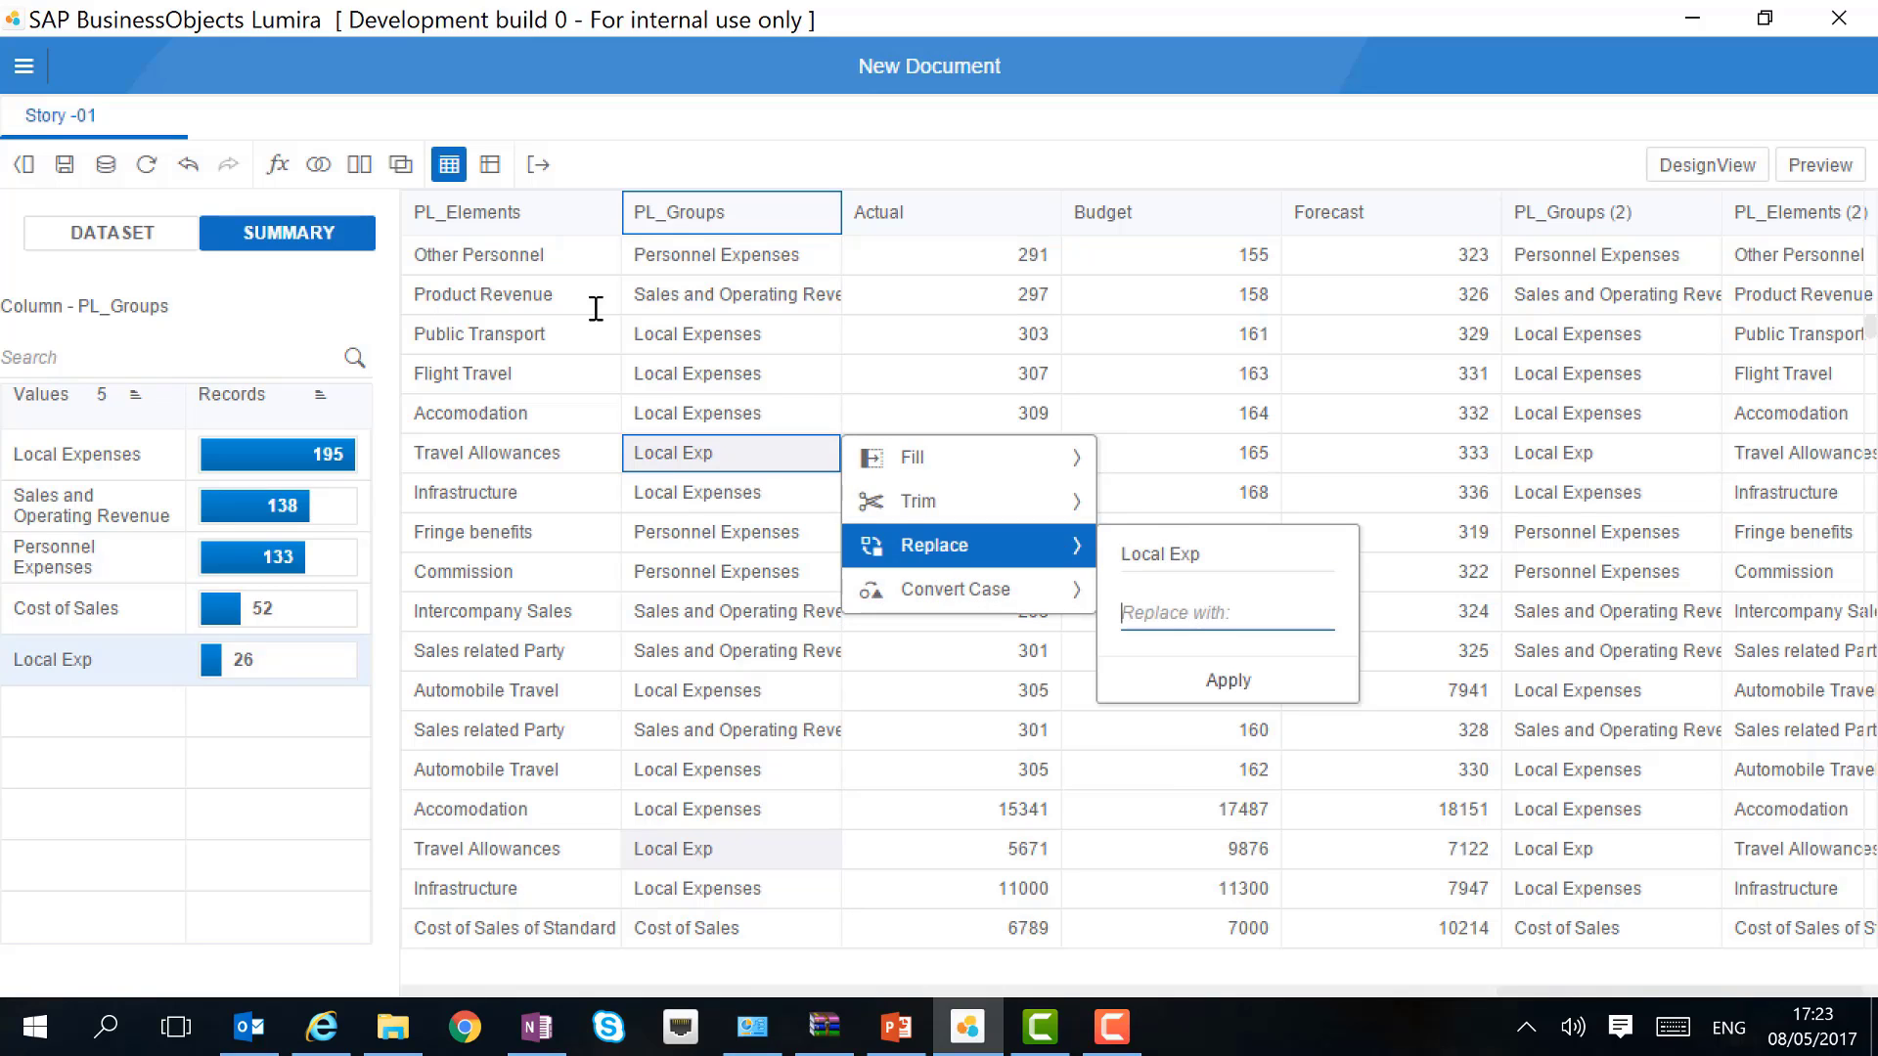
pyautogui.write('Local Expenses')
pyautogui.click(1242, 679)
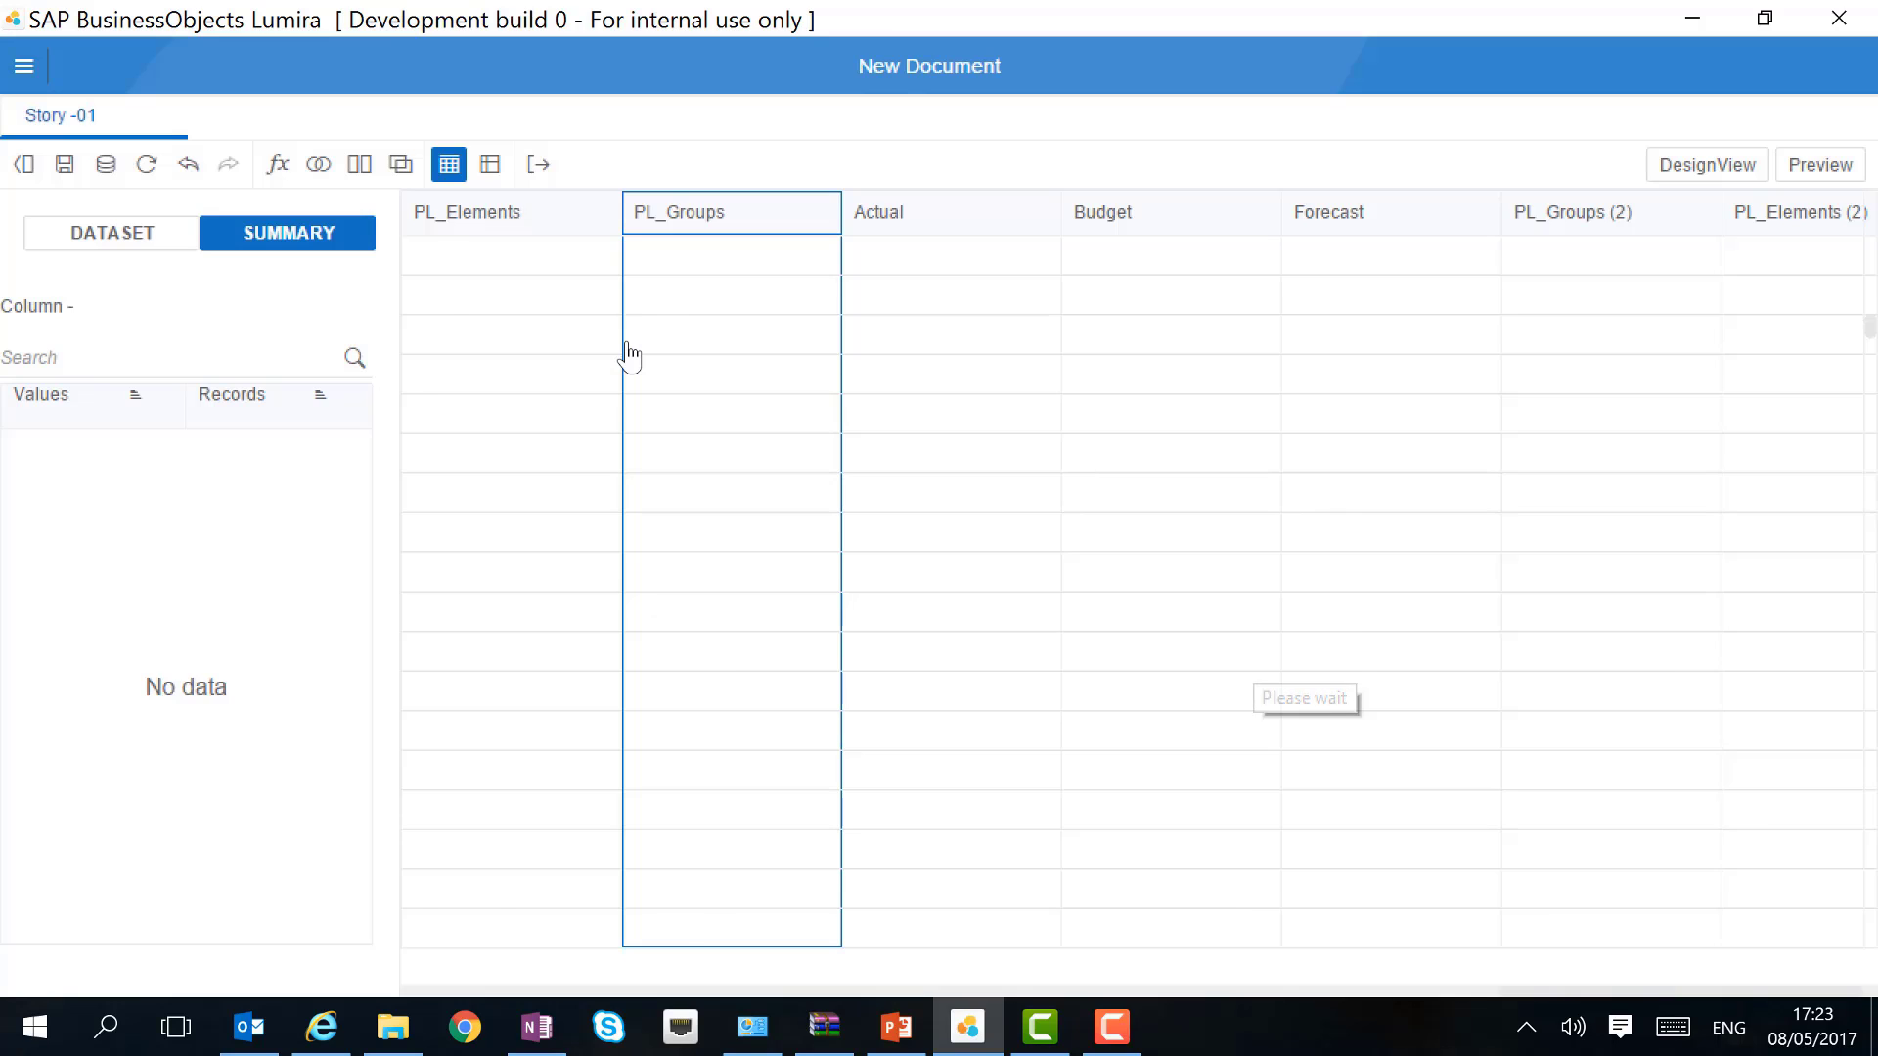
pyautogui.click(704, 213)
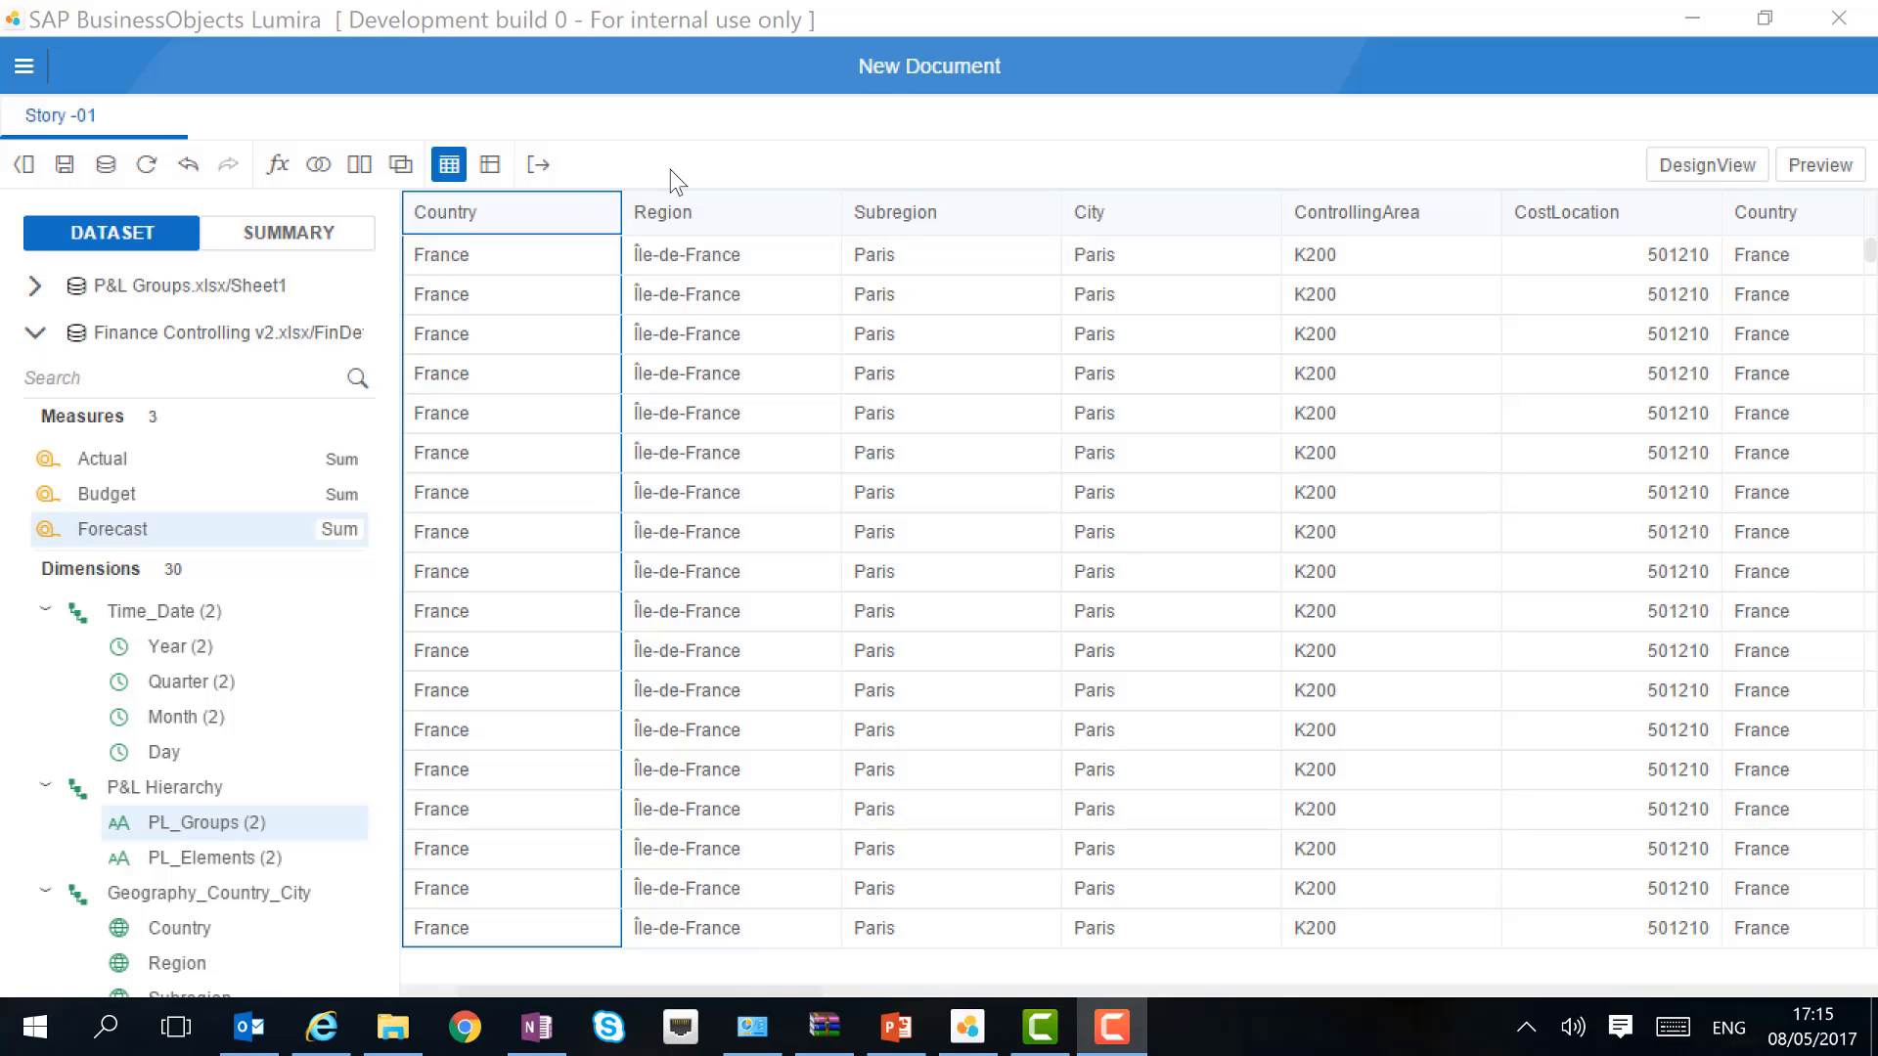
# Start a calculated measure based on Budget and name it Delta Budget.
pyautogui.rightClick(559, 212)
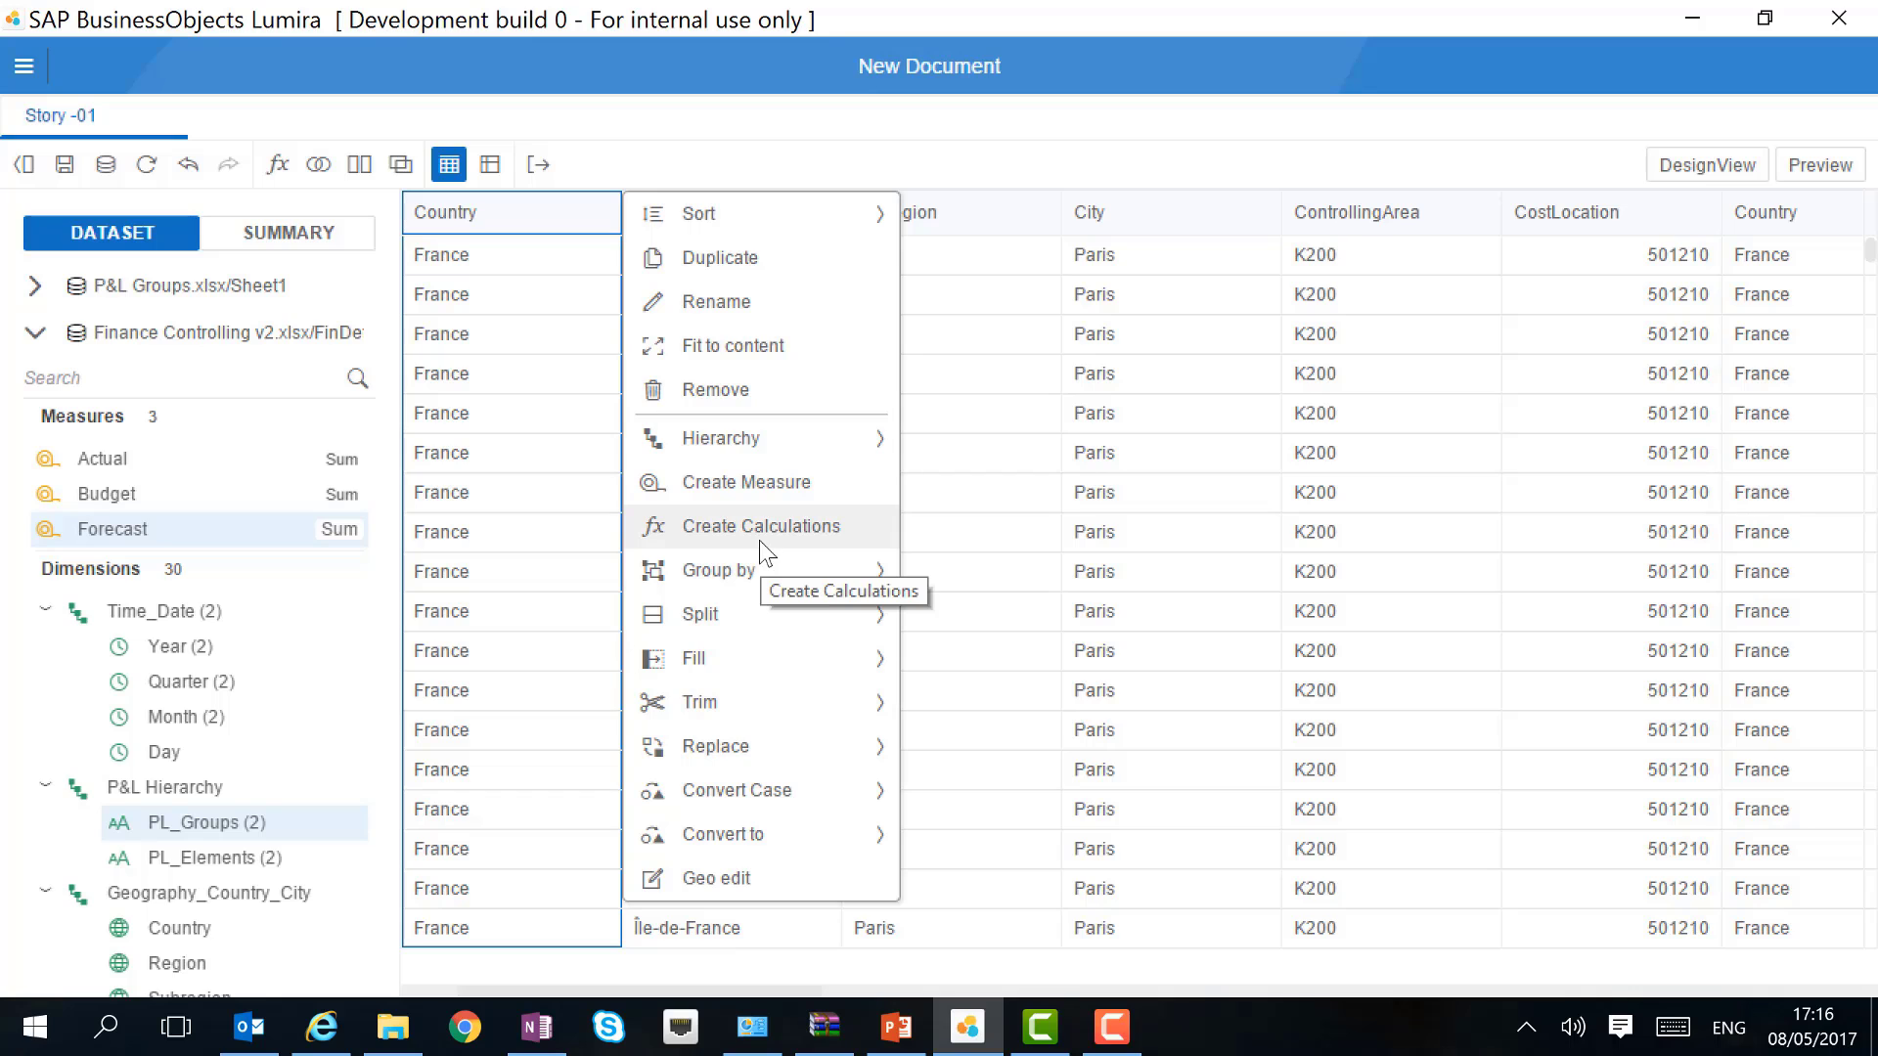
pyautogui.click(137, 460)
pyautogui.click(146, 496)
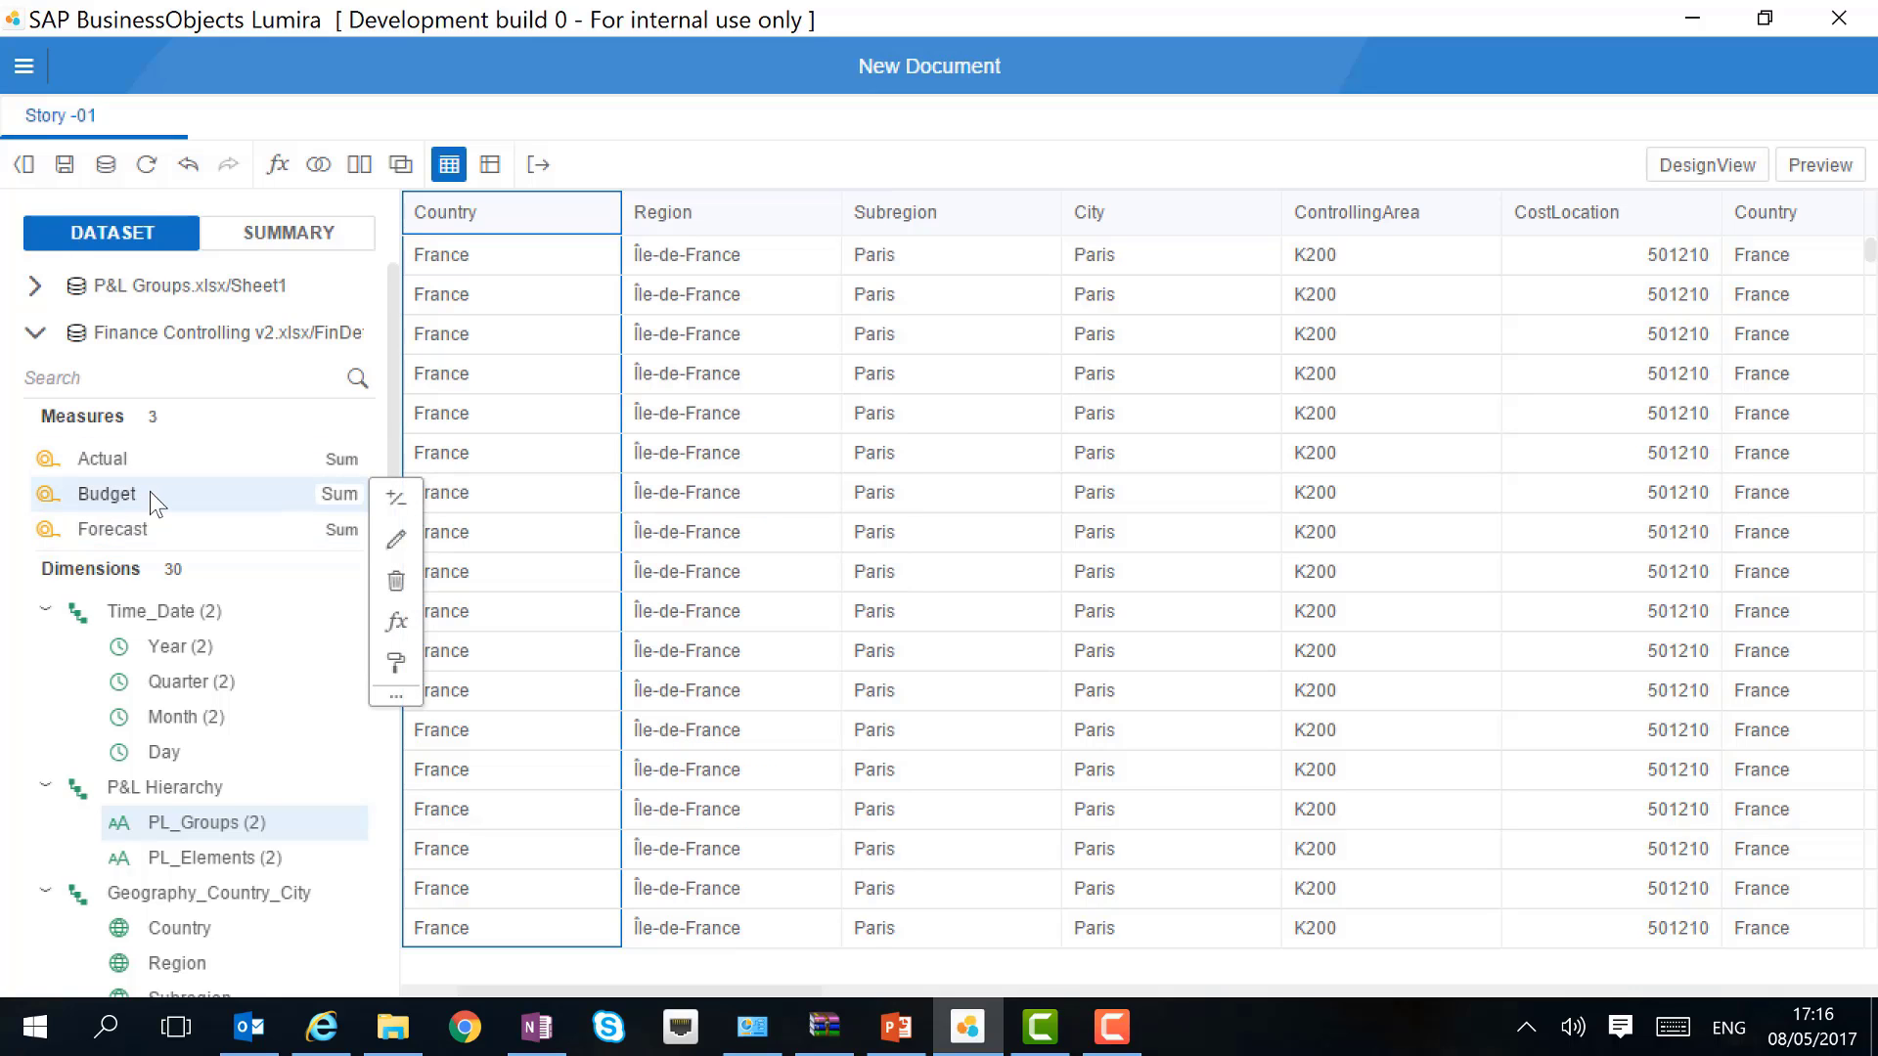
pyautogui.click(397, 696)
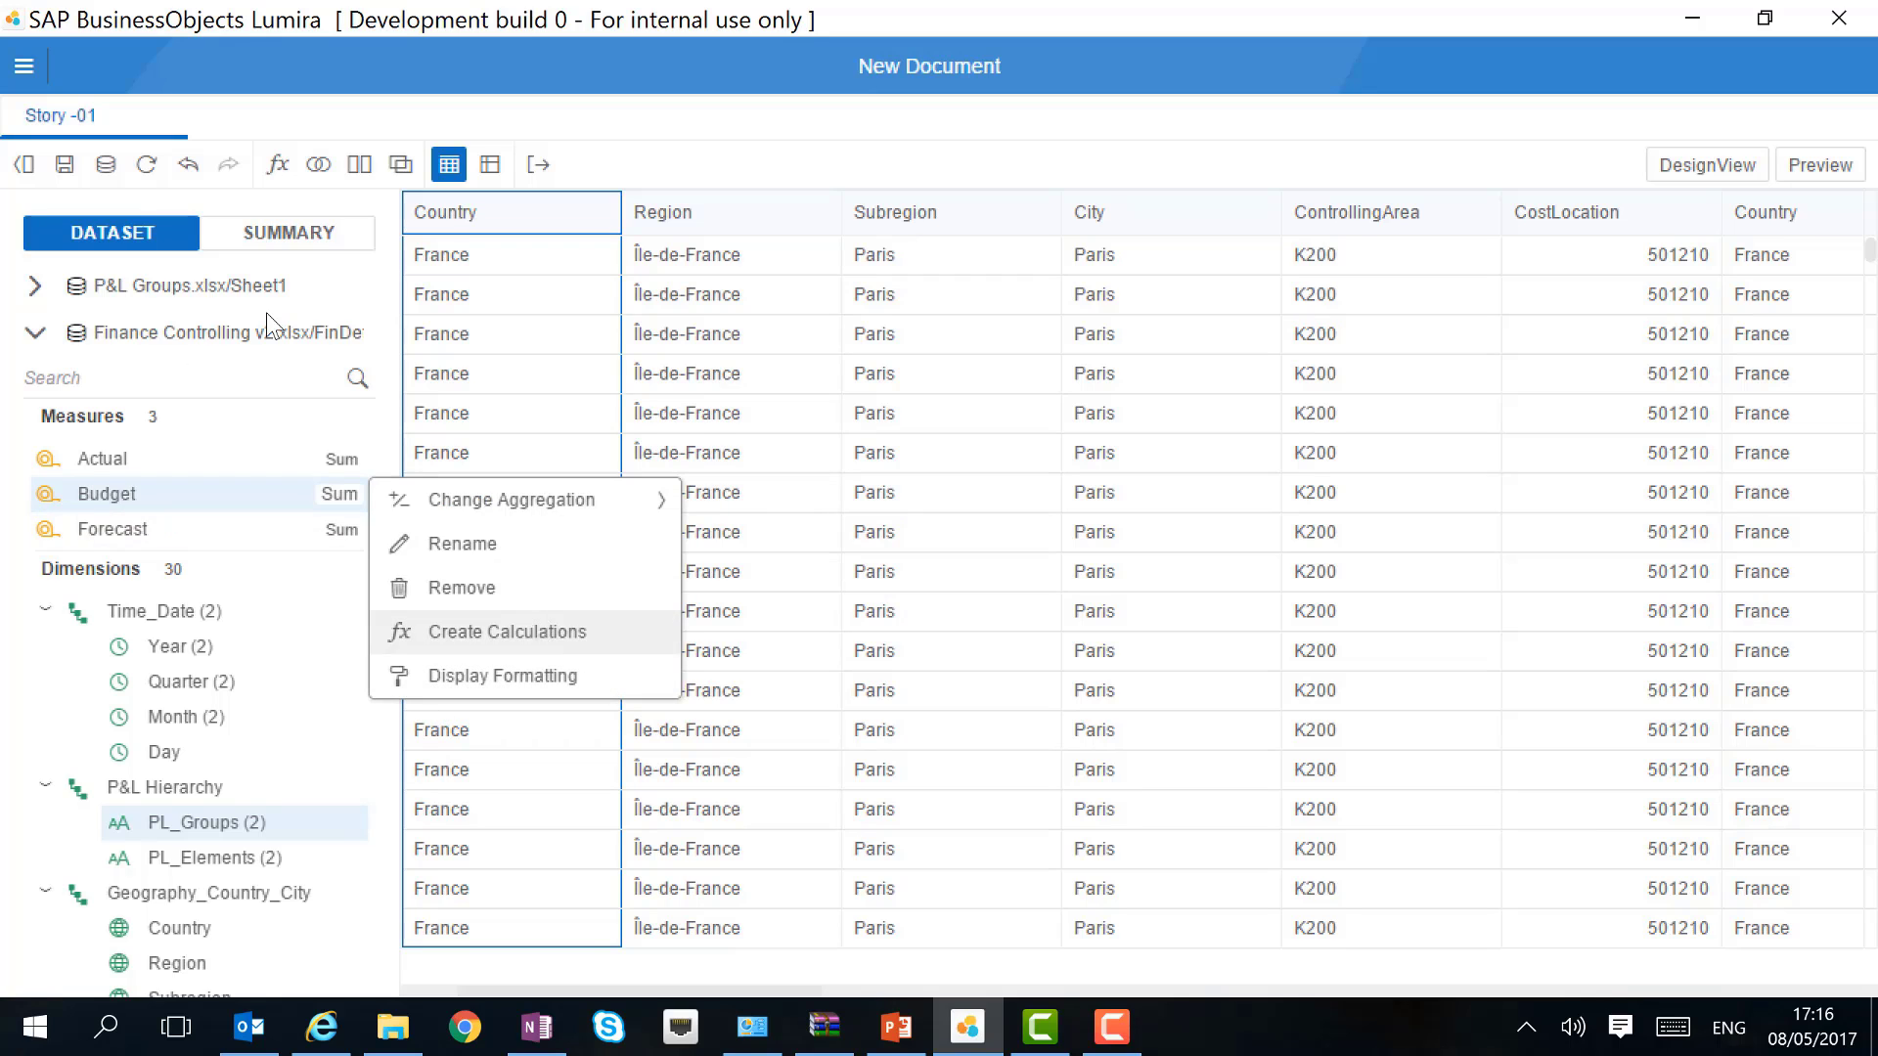
pyautogui.click(532, 627)
pyautogui.click(641, 371)
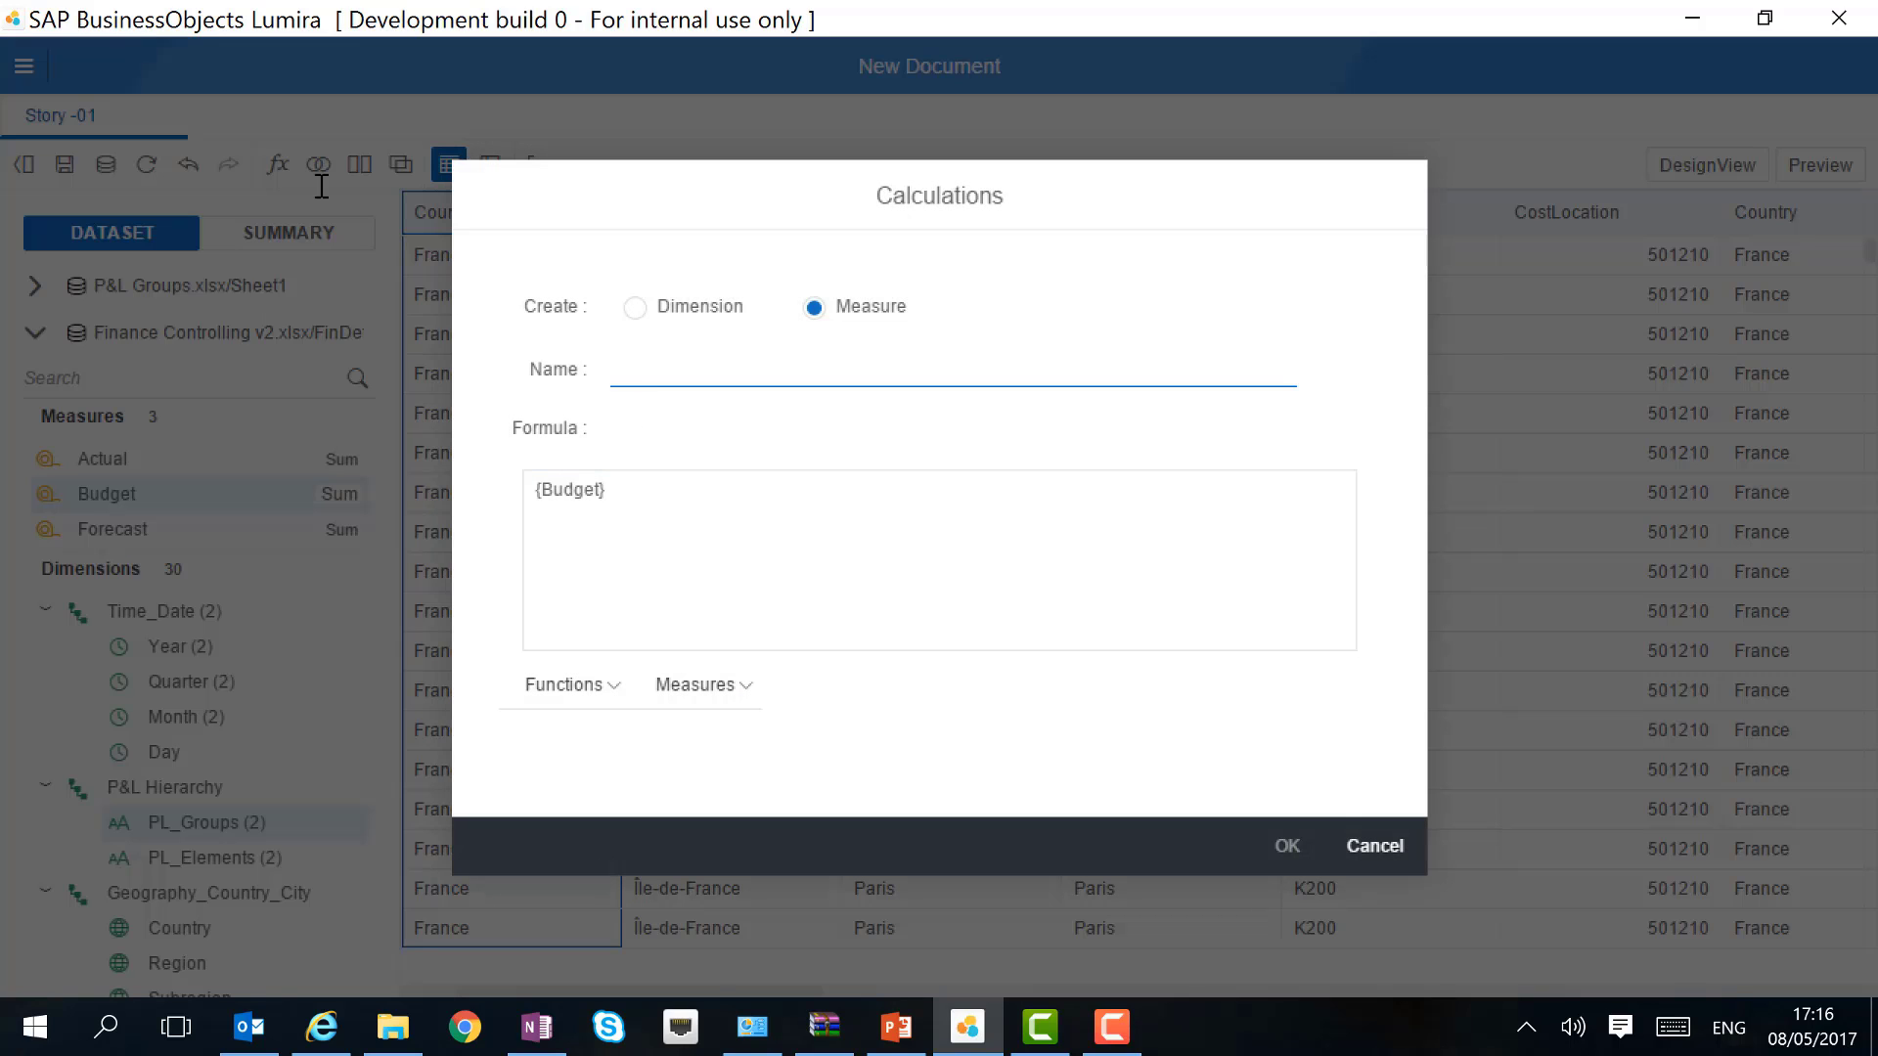
pyautogui.write('Delta')
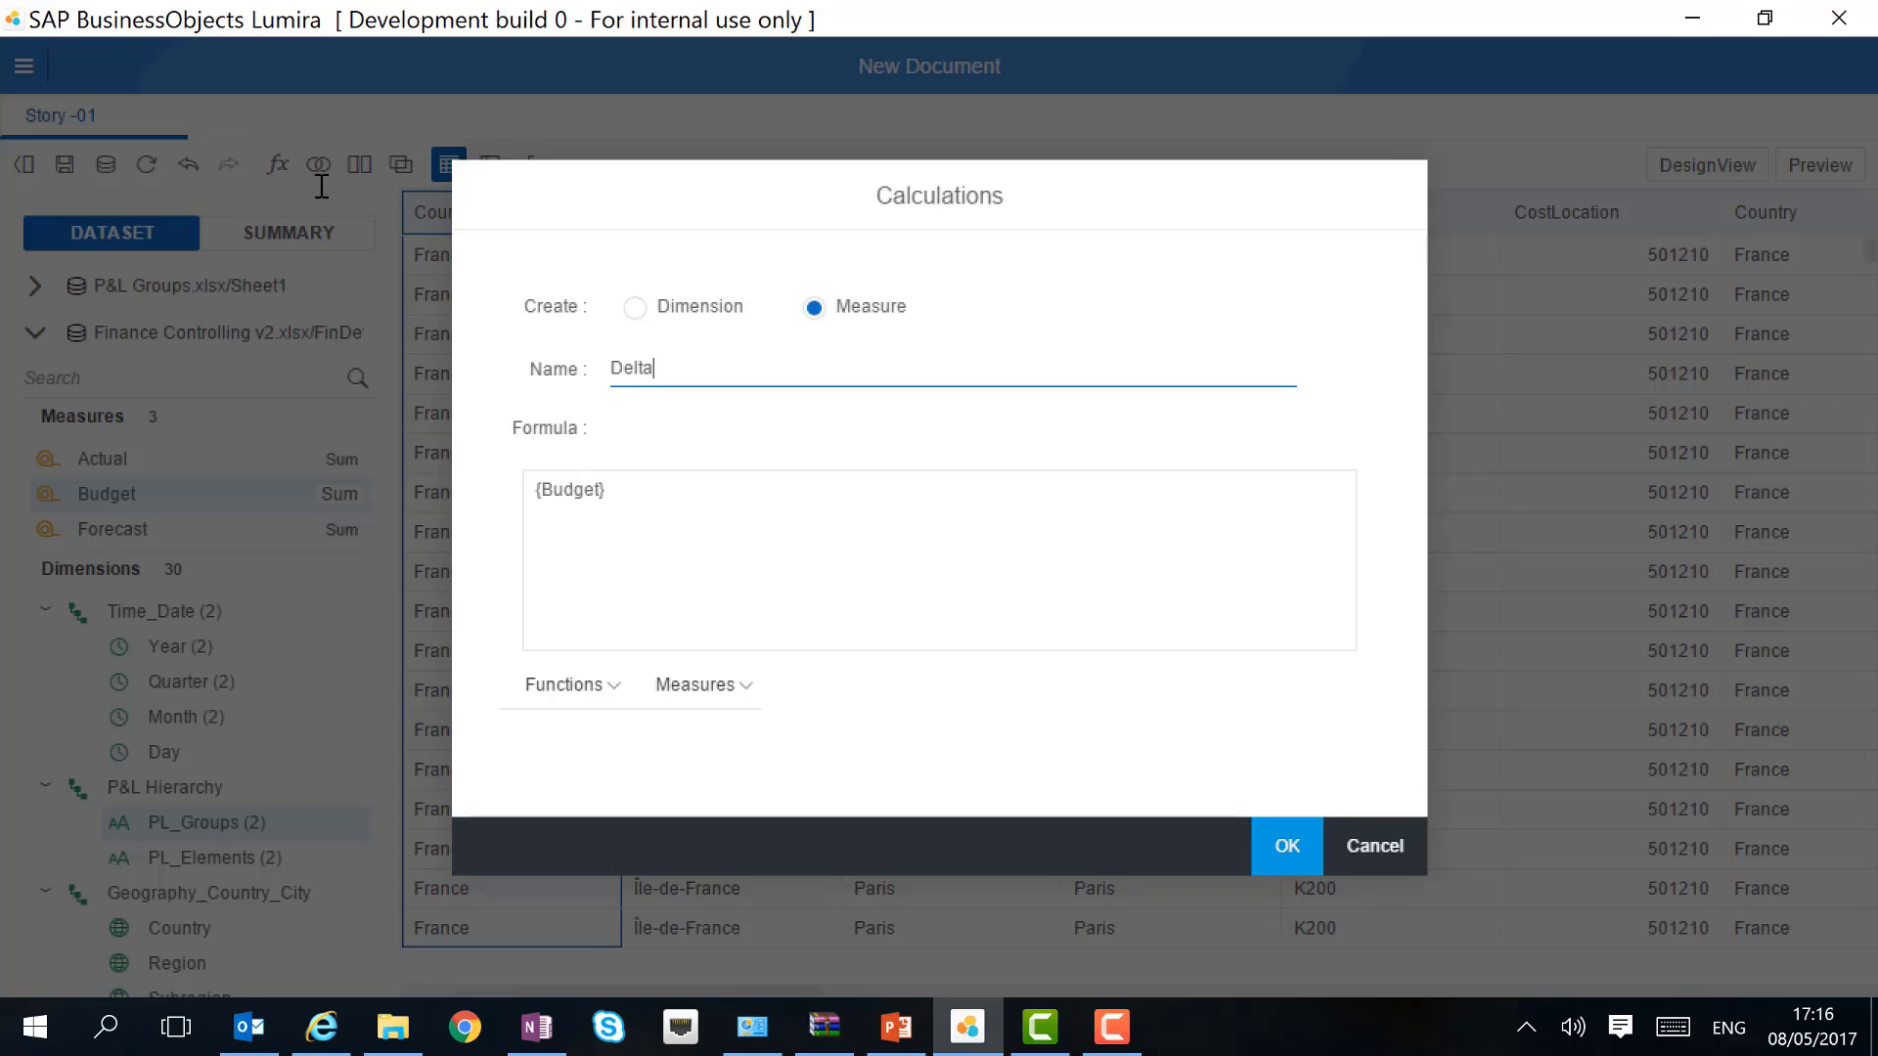
pyautogui.write(' Budget')
# Complete the Delta Budget formula as Budget minus Actual and create the measure.
pyautogui.click(730, 479)
pyautogui.write('-ac')
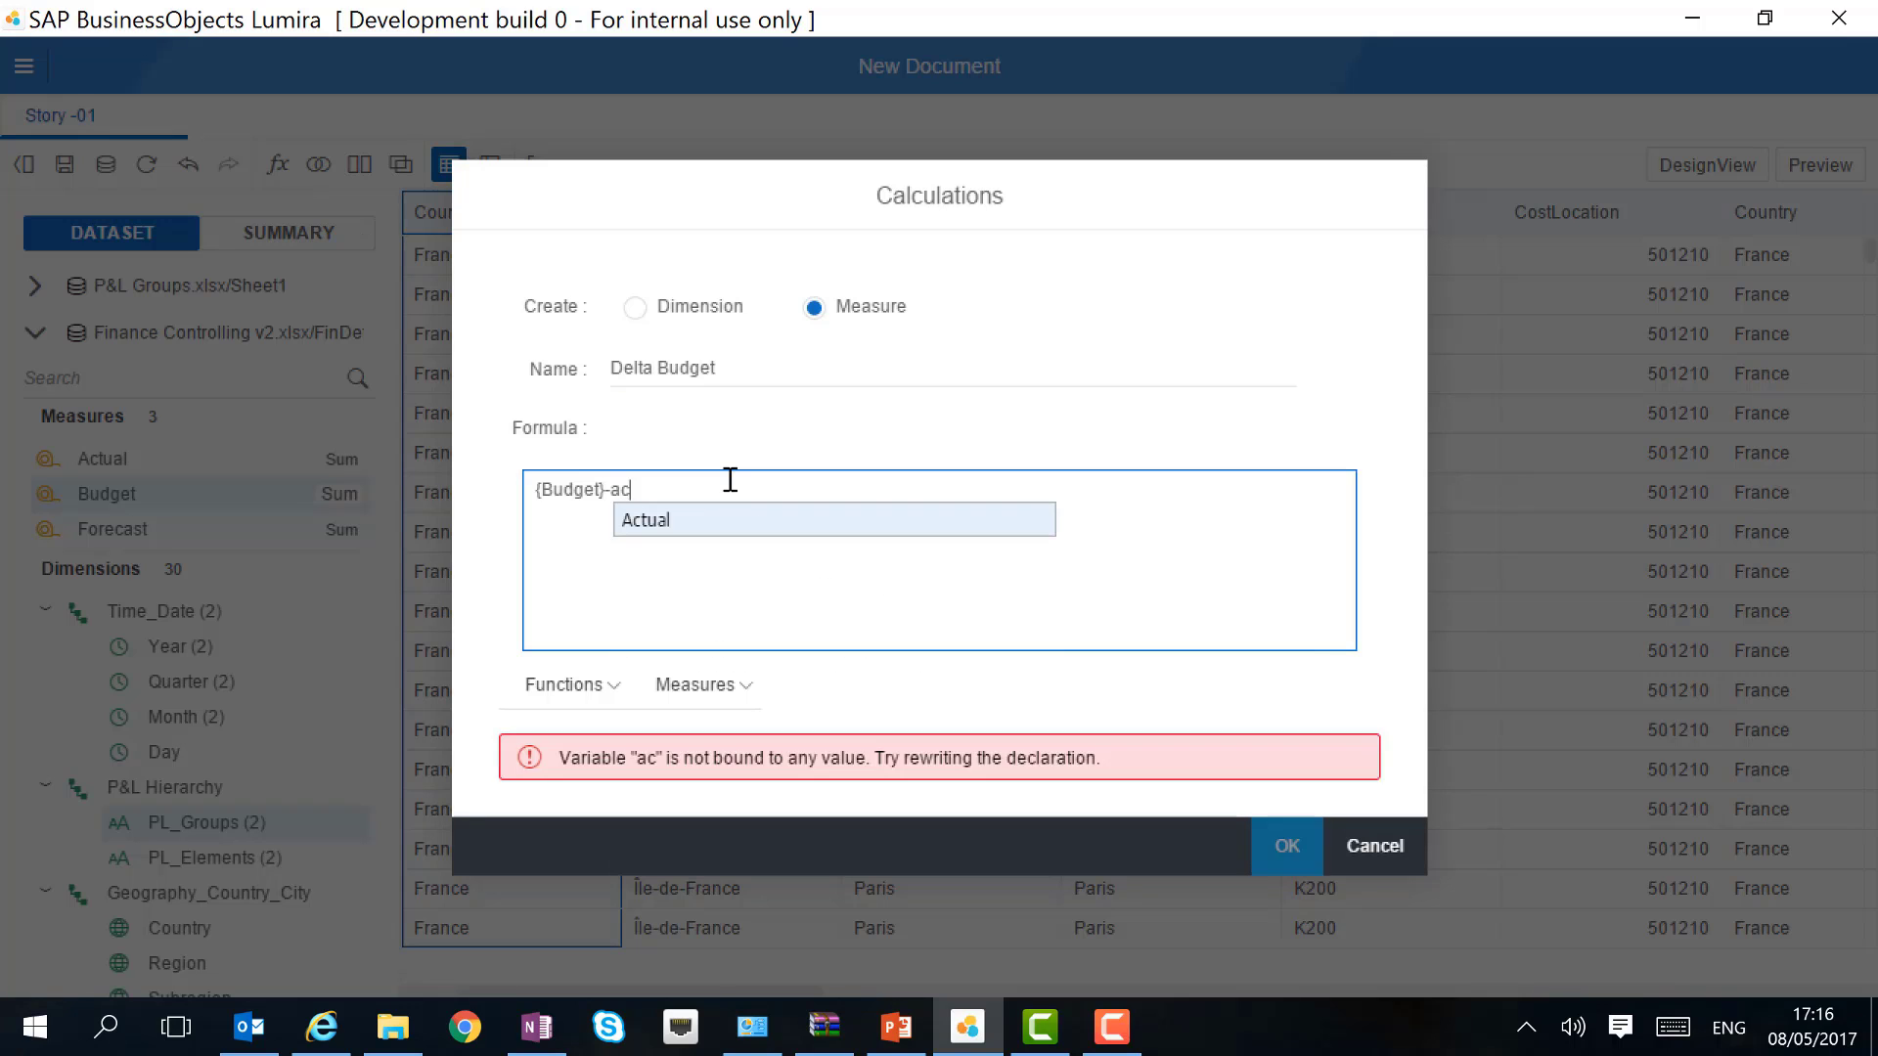
pyautogui.write('tu')
pyautogui.press('Return')
pyautogui.click(1287, 847)
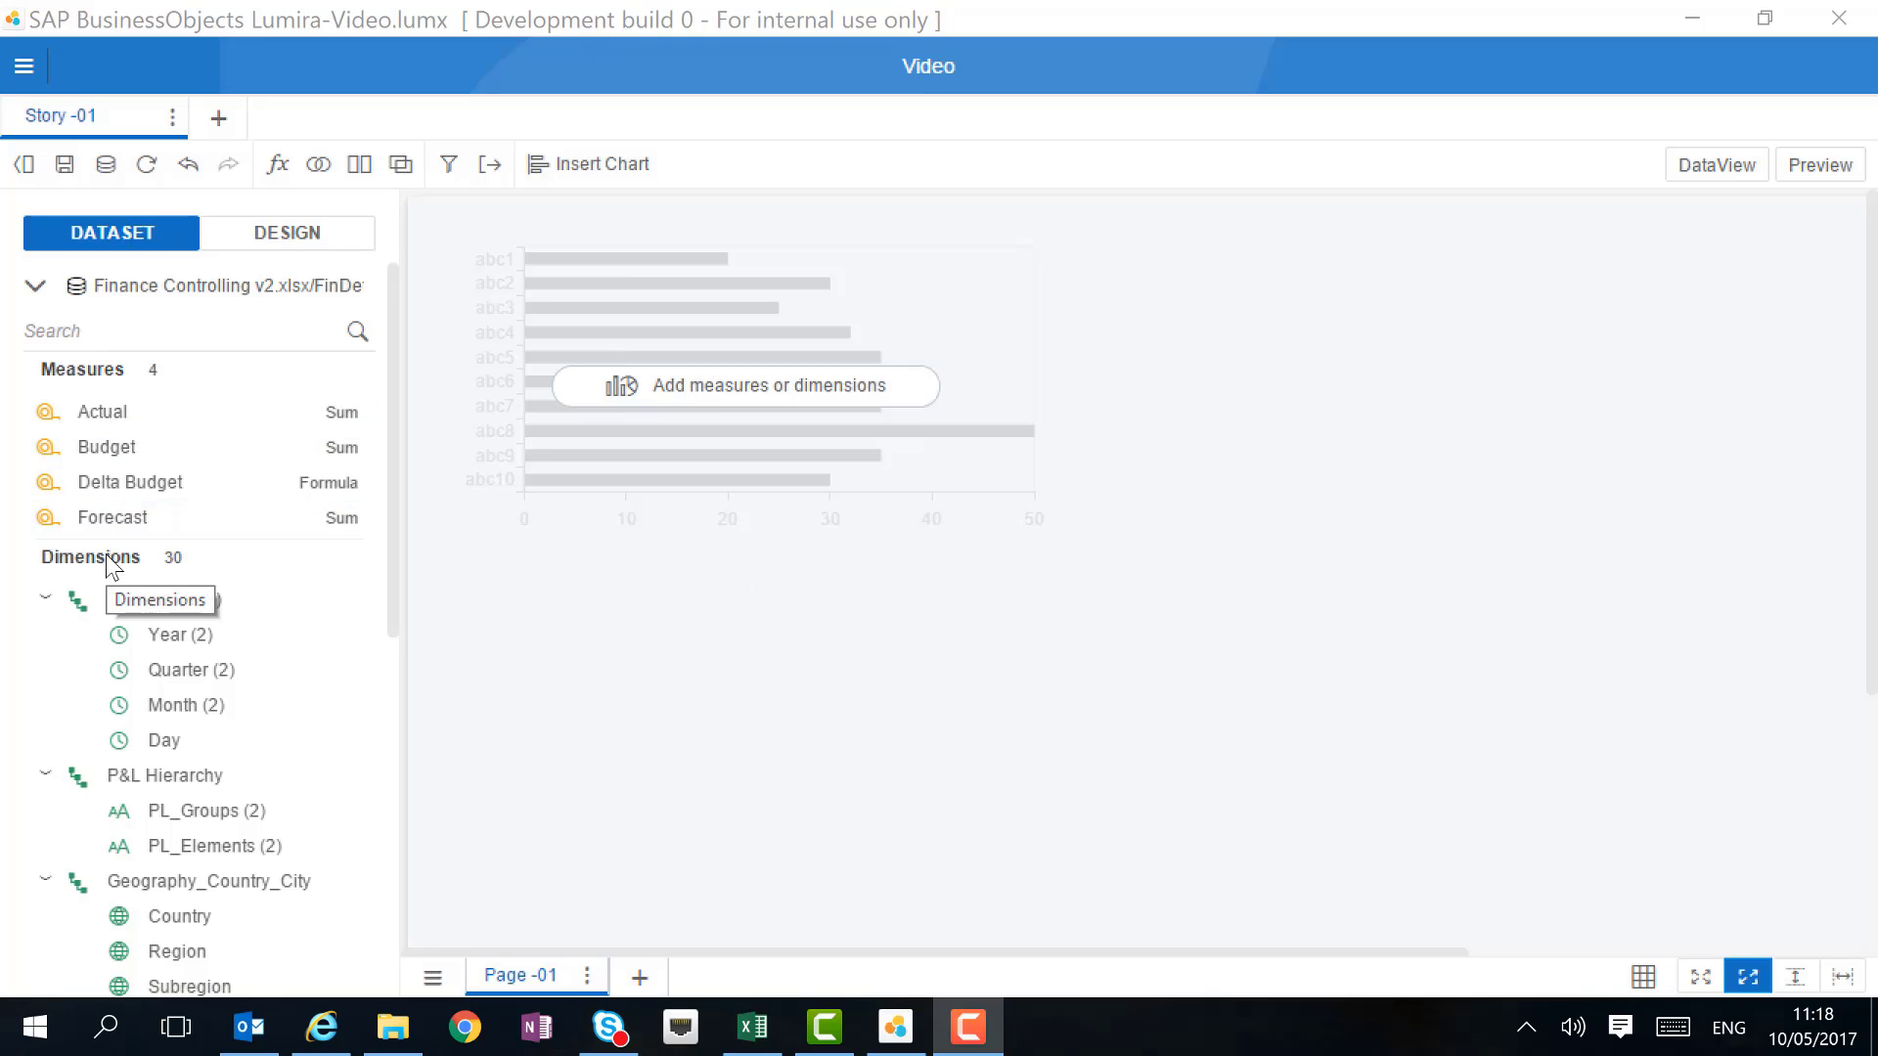
# Set the page size of all story pages to BI Launchpad (20:7).
pyautogui.click(262, 246)
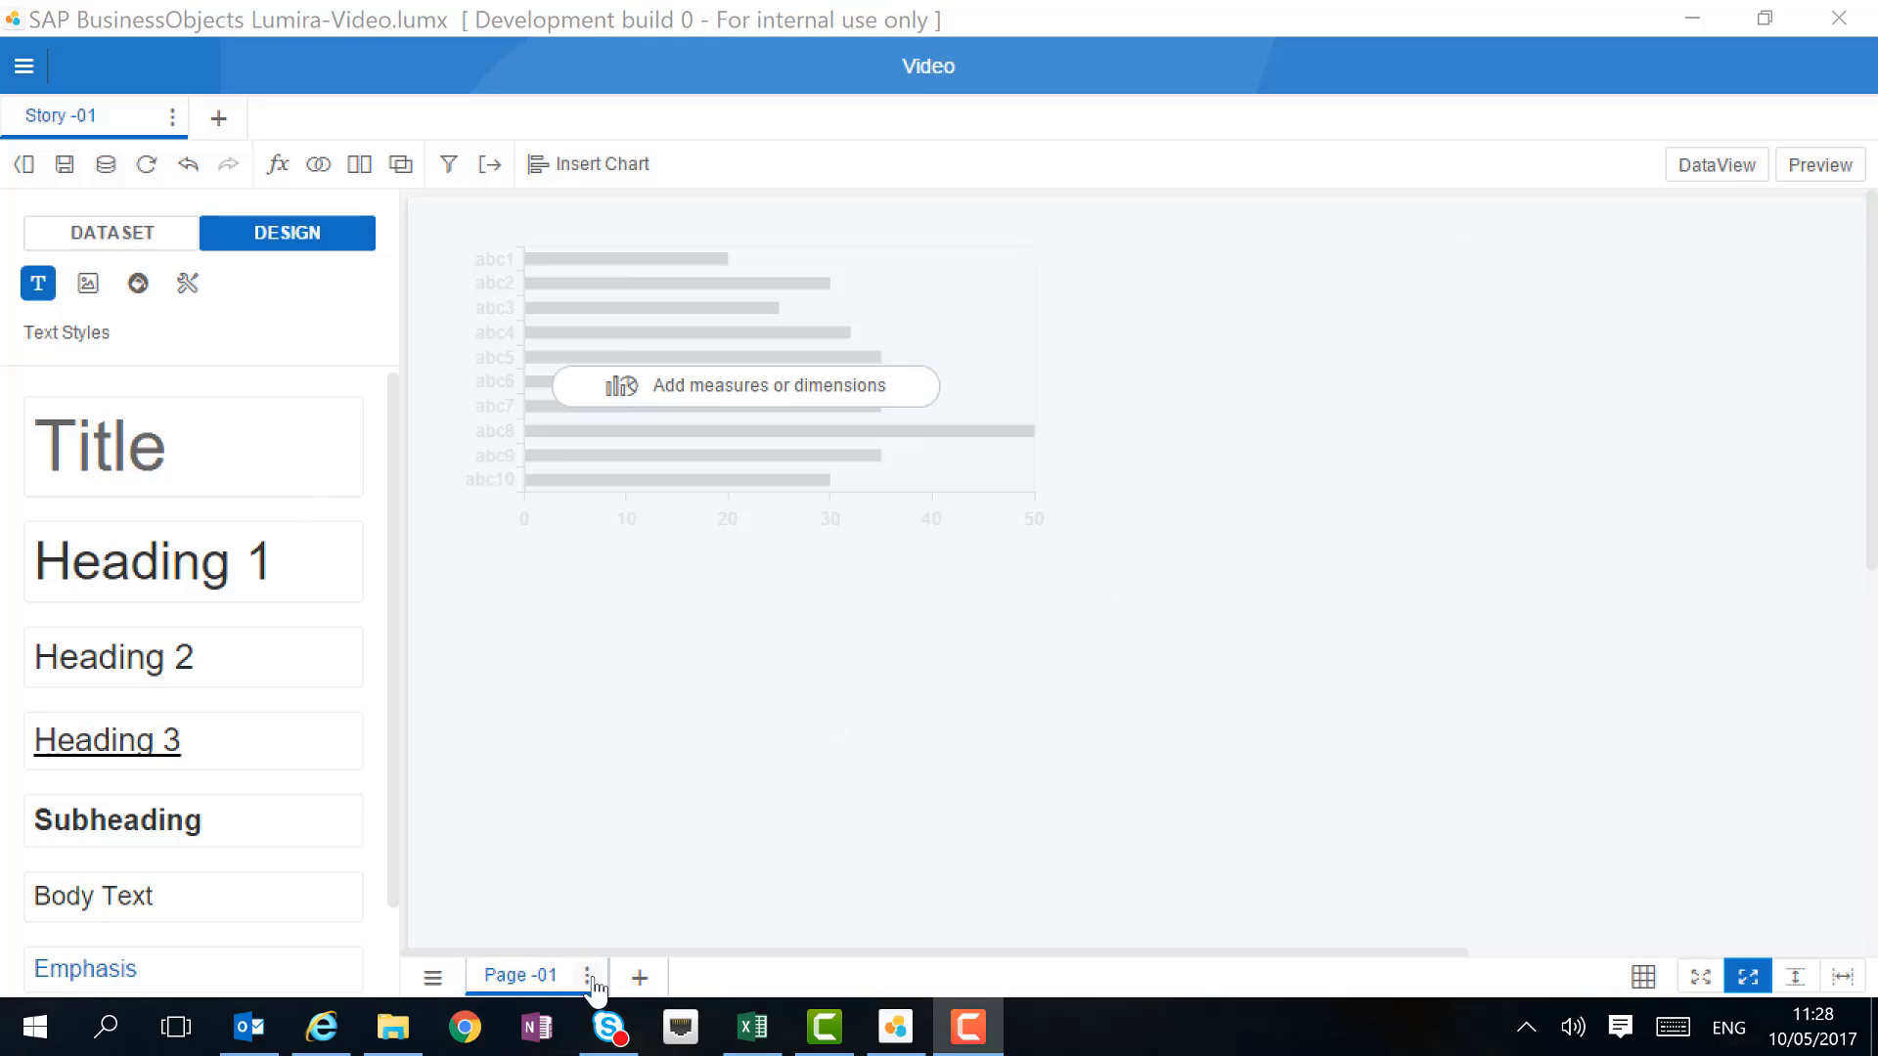
pyautogui.click(590, 978)
pyautogui.click(606, 876)
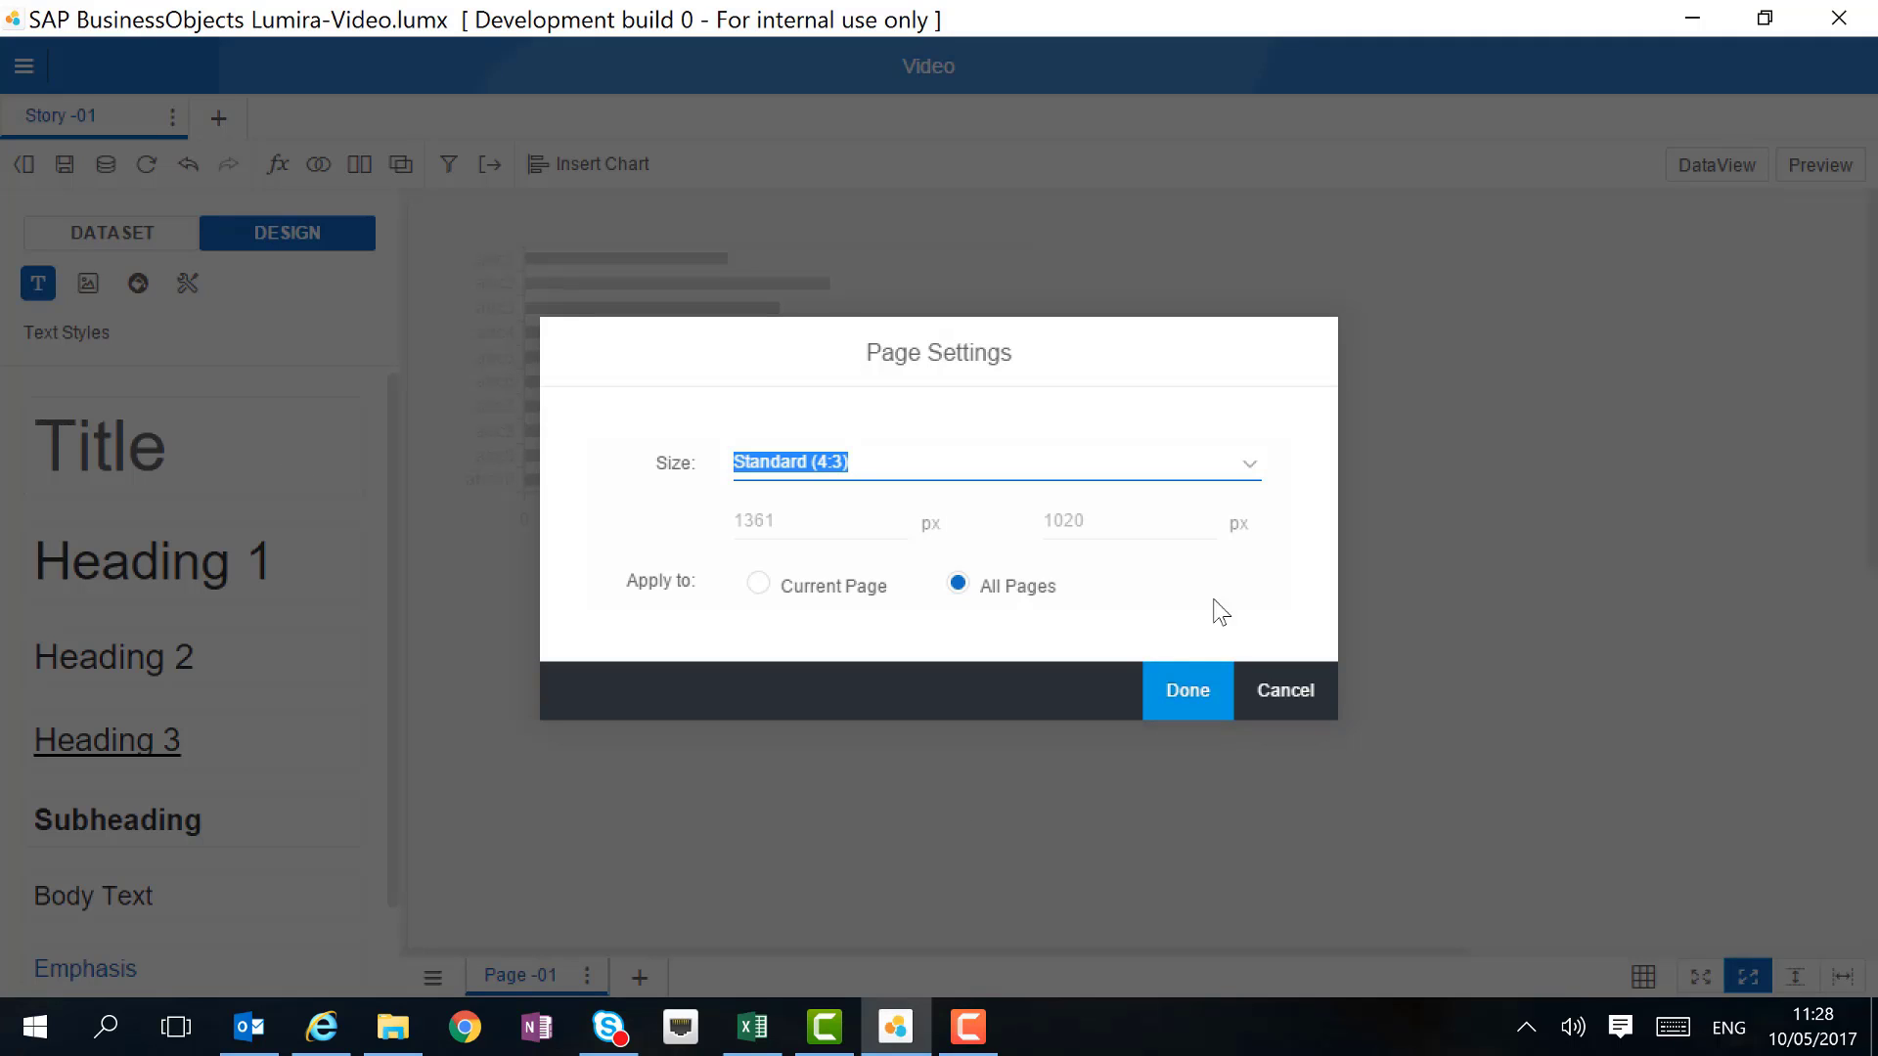
pyautogui.click(1250, 467)
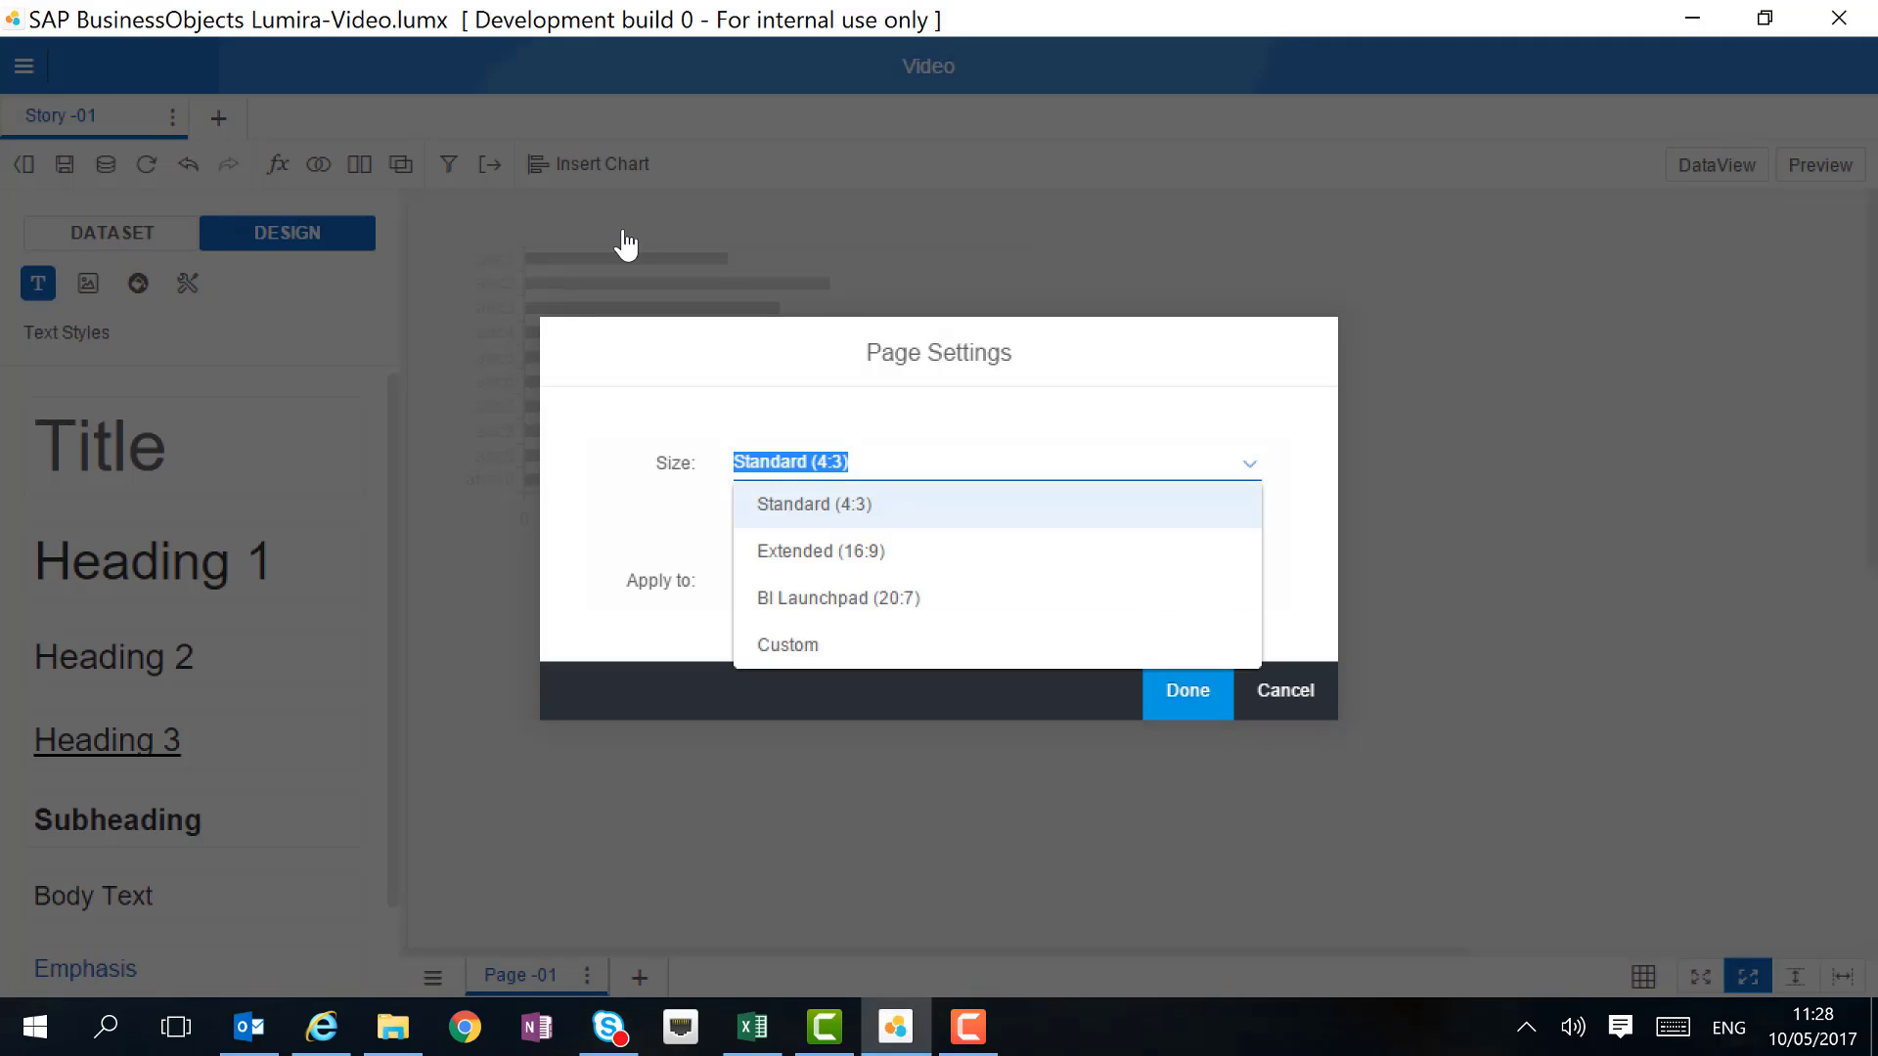
pyautogui.click(941, 617)
pyautogui.click(1192, 694)
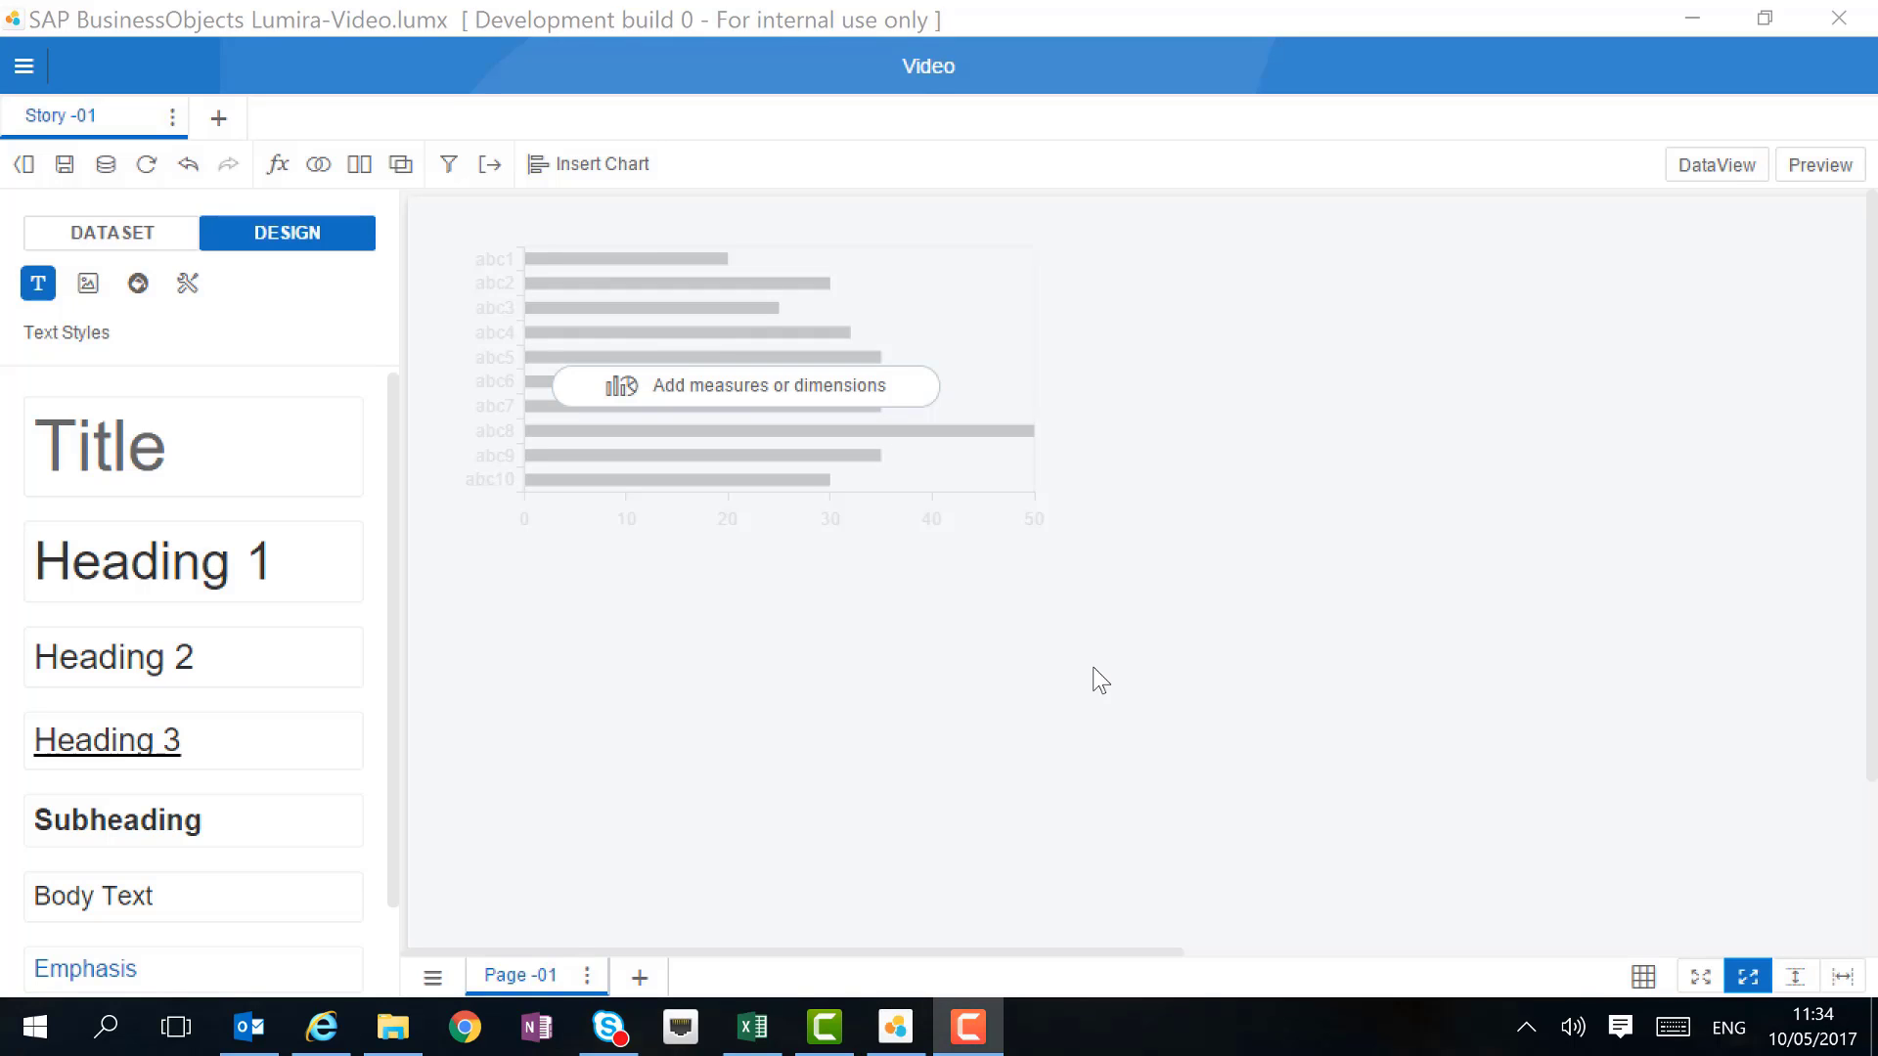
# Add the Actual, Budget and Forecast measures and the Country geography dimension to the empty bar chart.
pyautogui.click(727, 370)
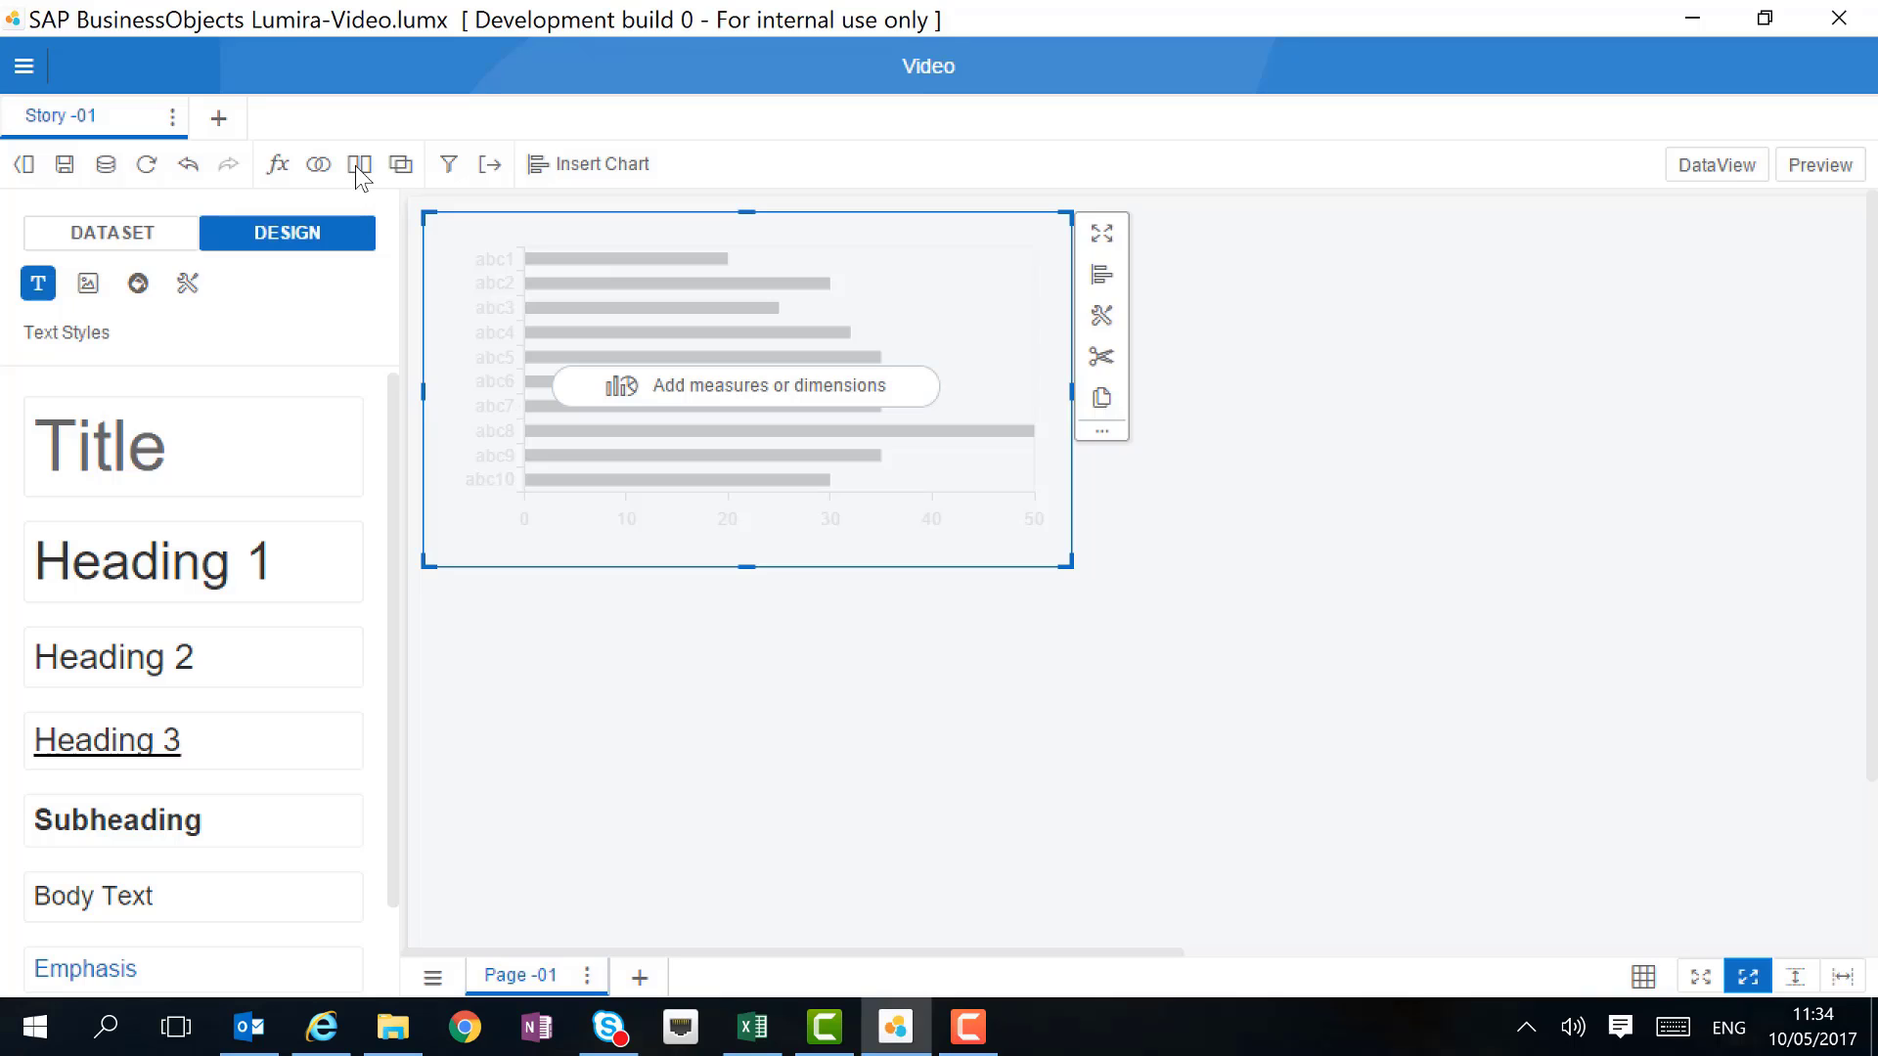
pyautogui.click(137, 234)
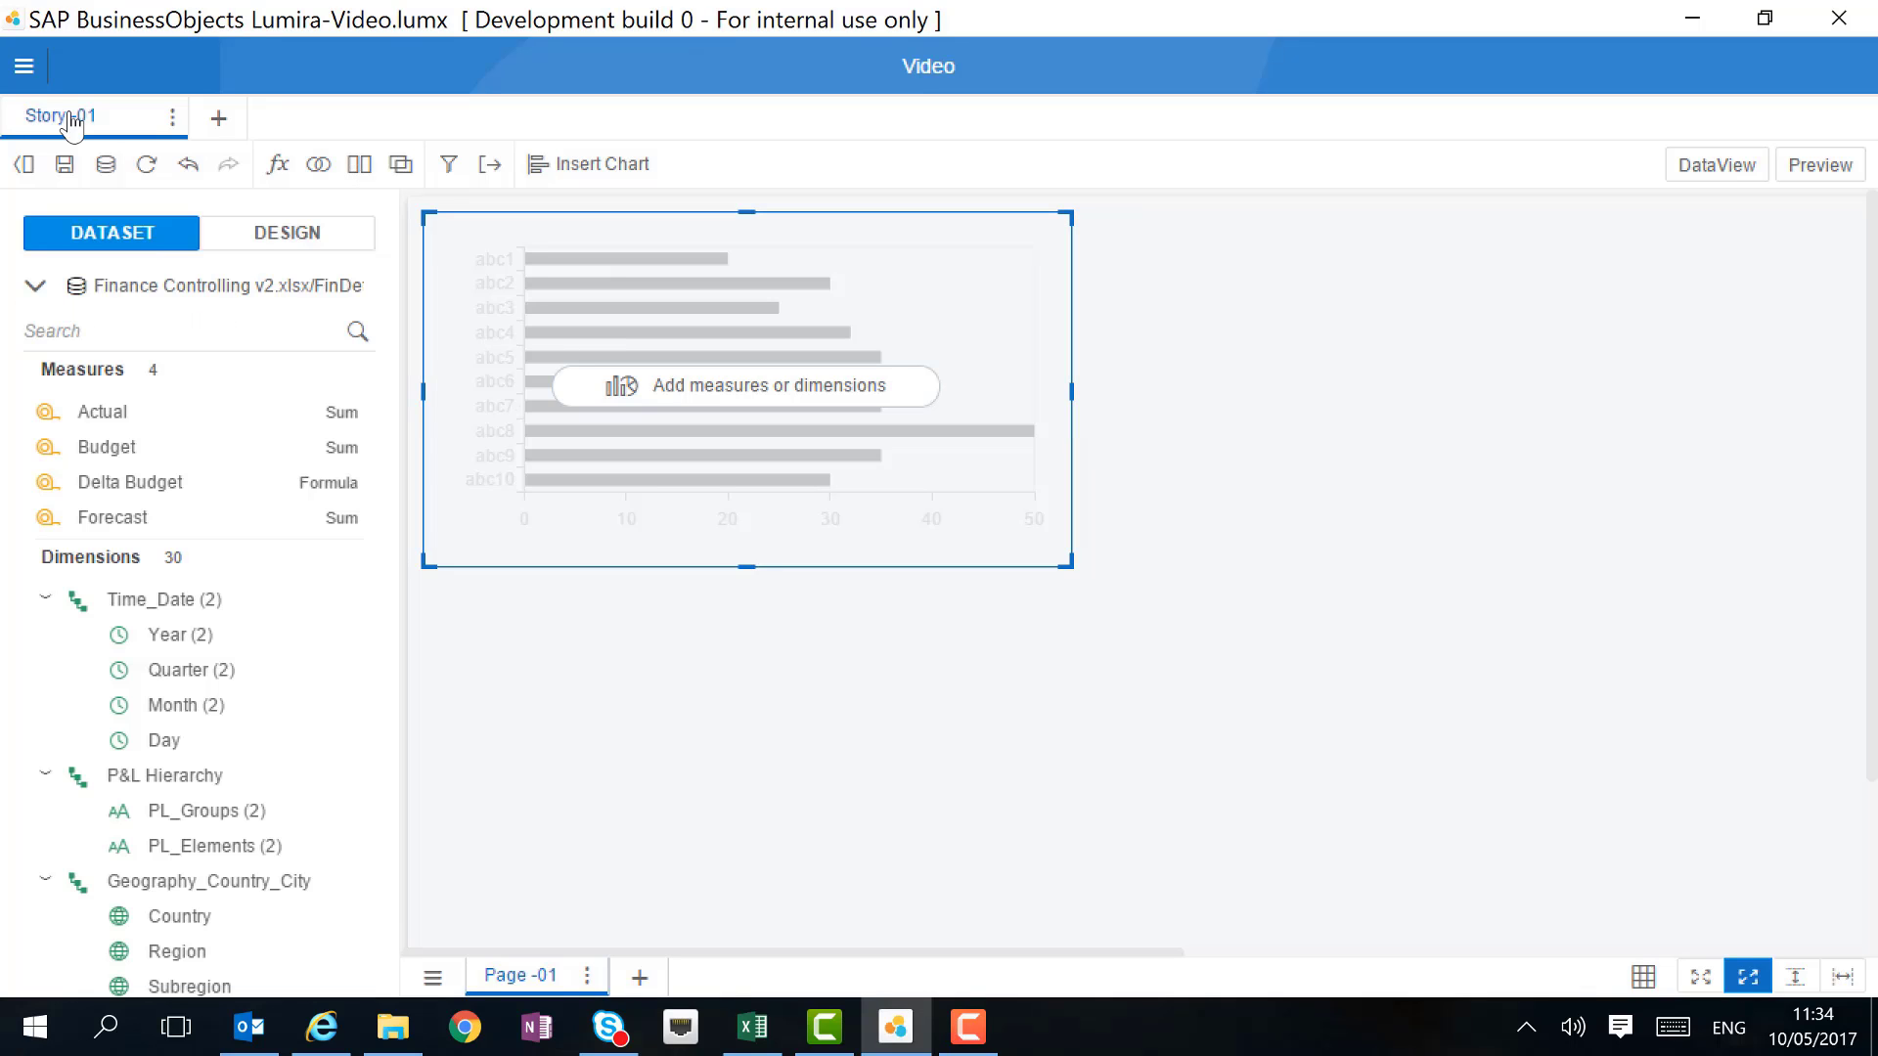
pyautogui.moveTo(137, 411); pyautogui.dragTo(626, 381)
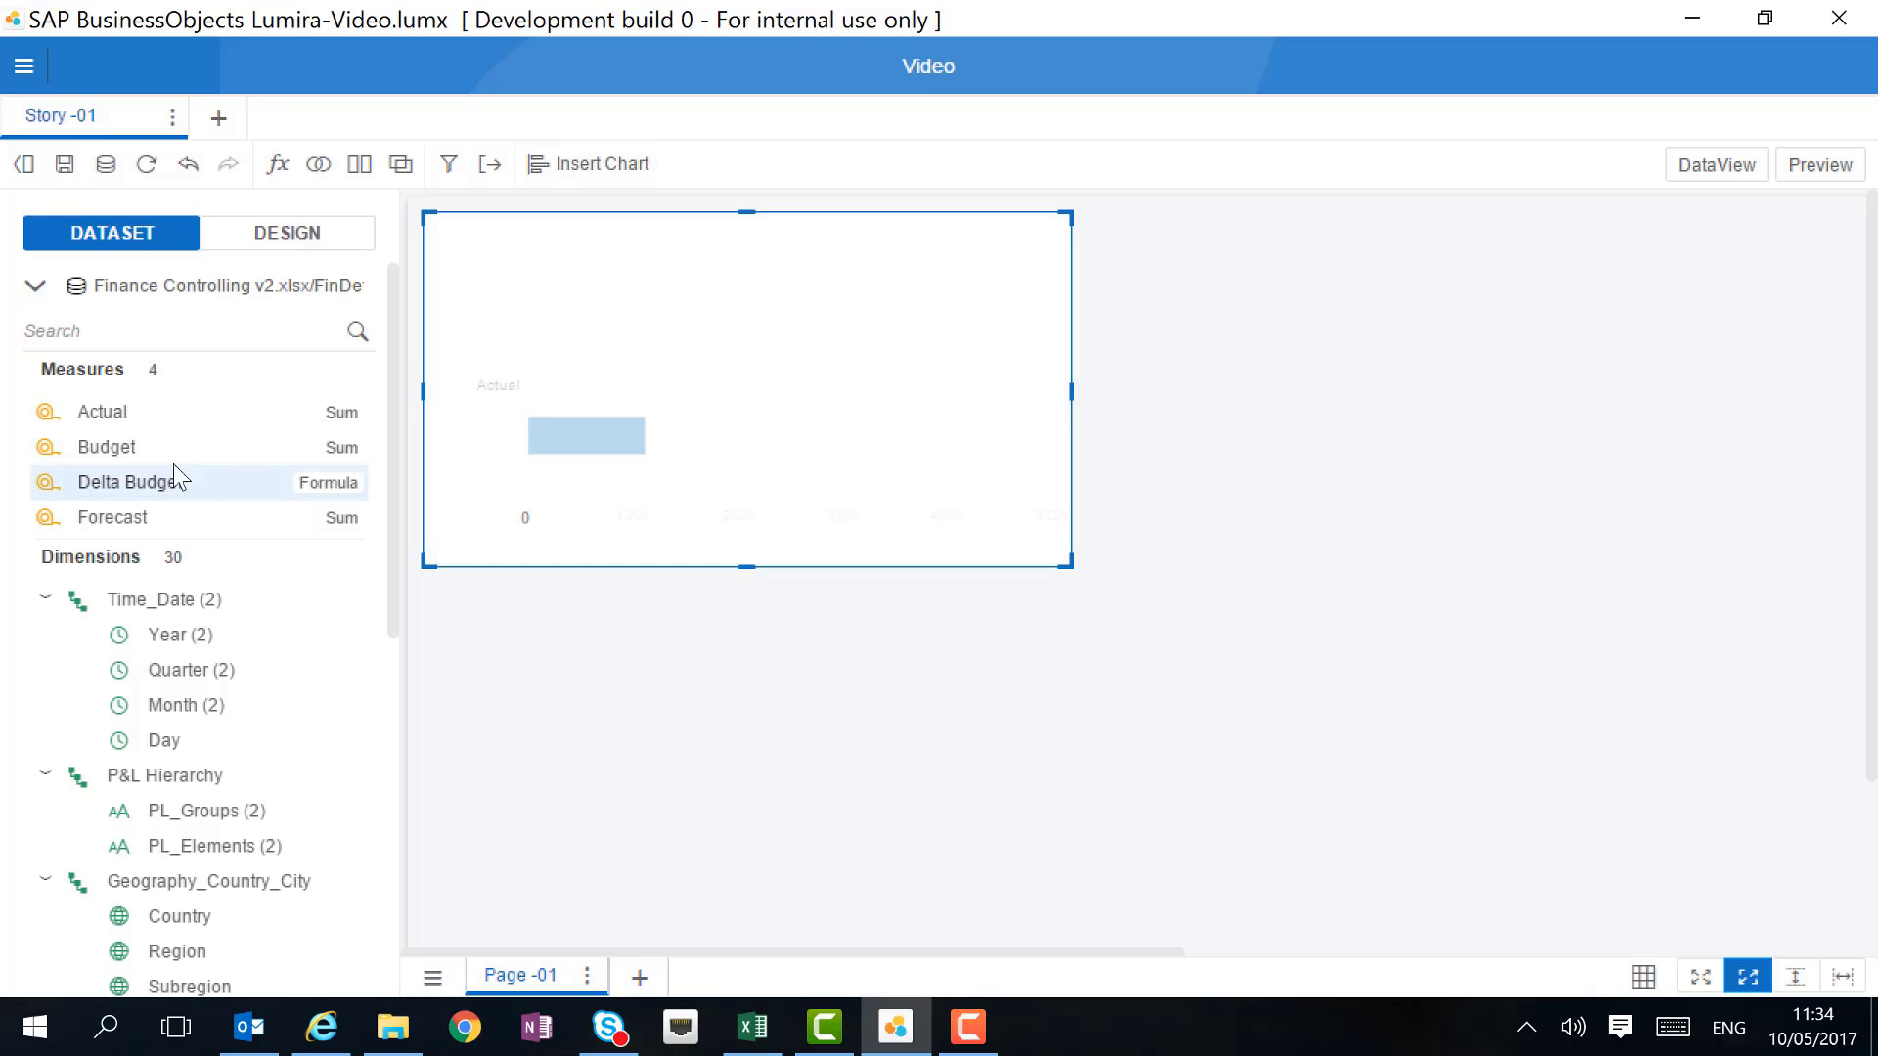
pyautogui.moveTo(272, 440); pyautogui.dragTo(587, 411)
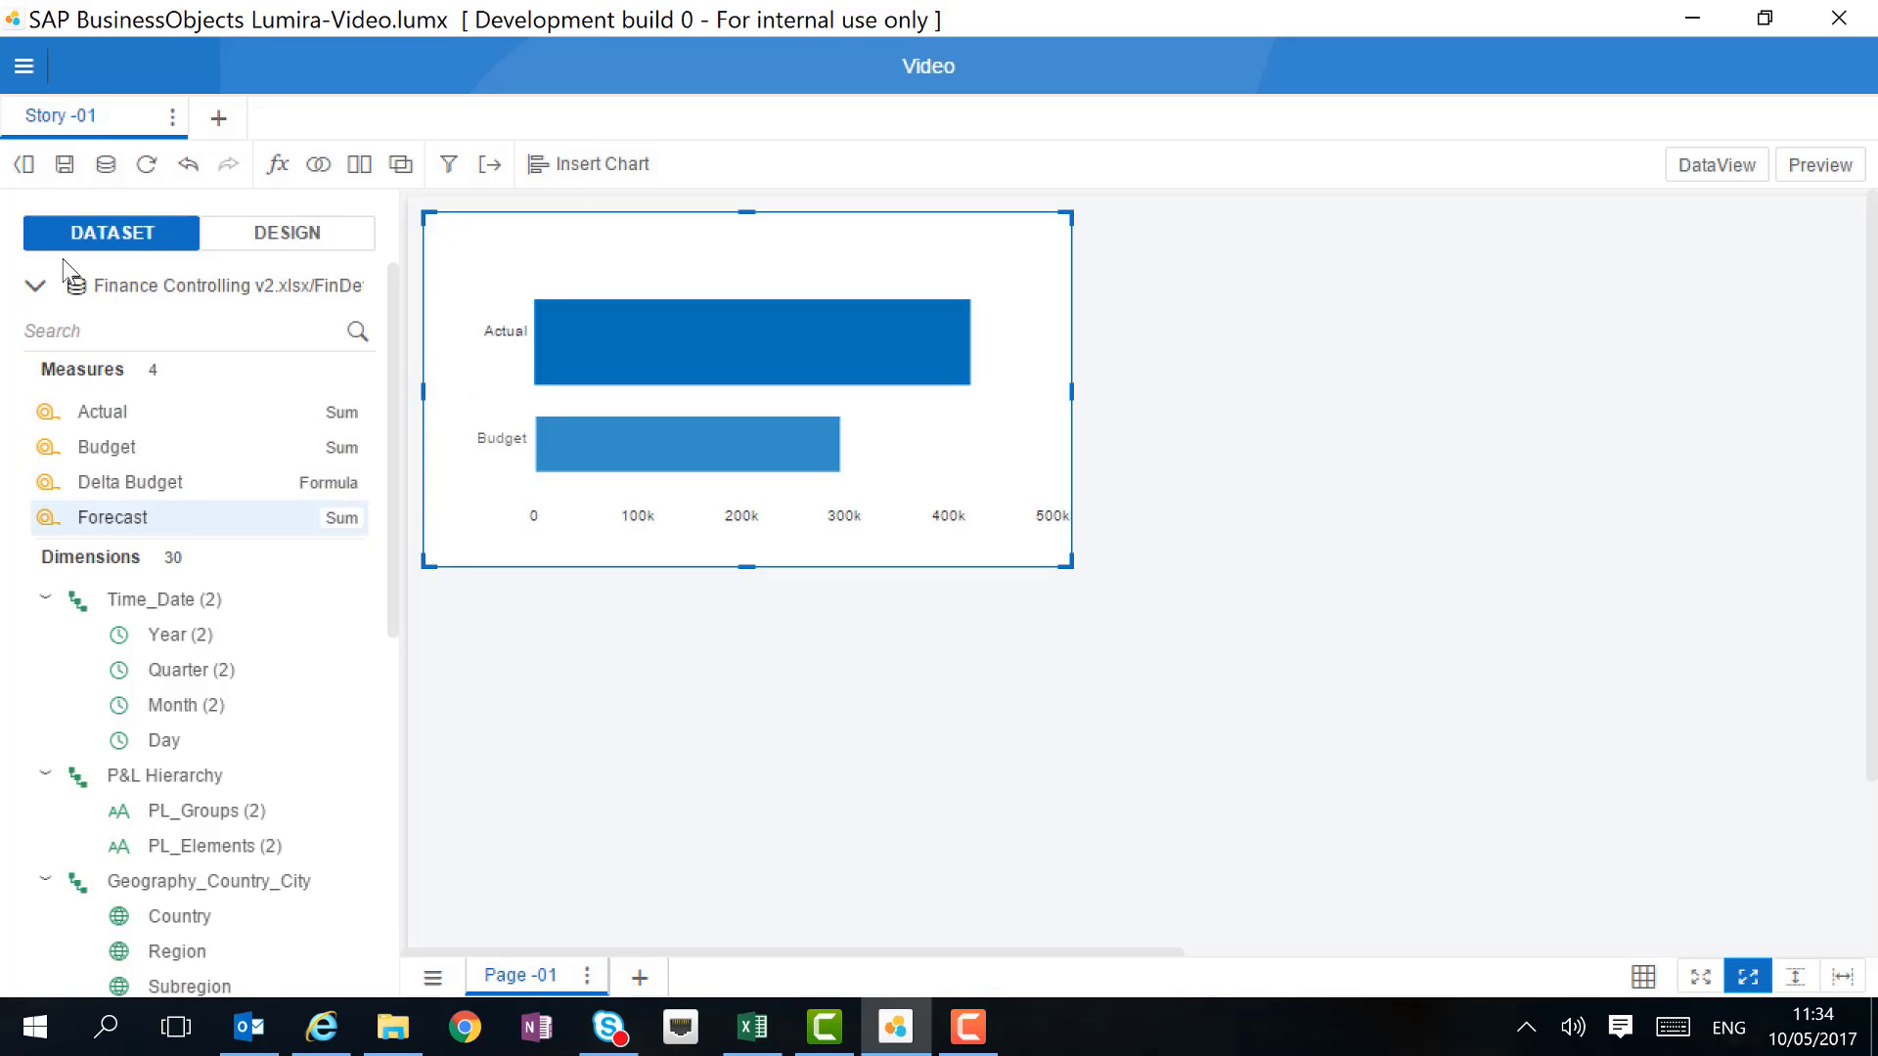
pyautogui.moveTo(112, 517); pyautogui.dragTo(572, 425)
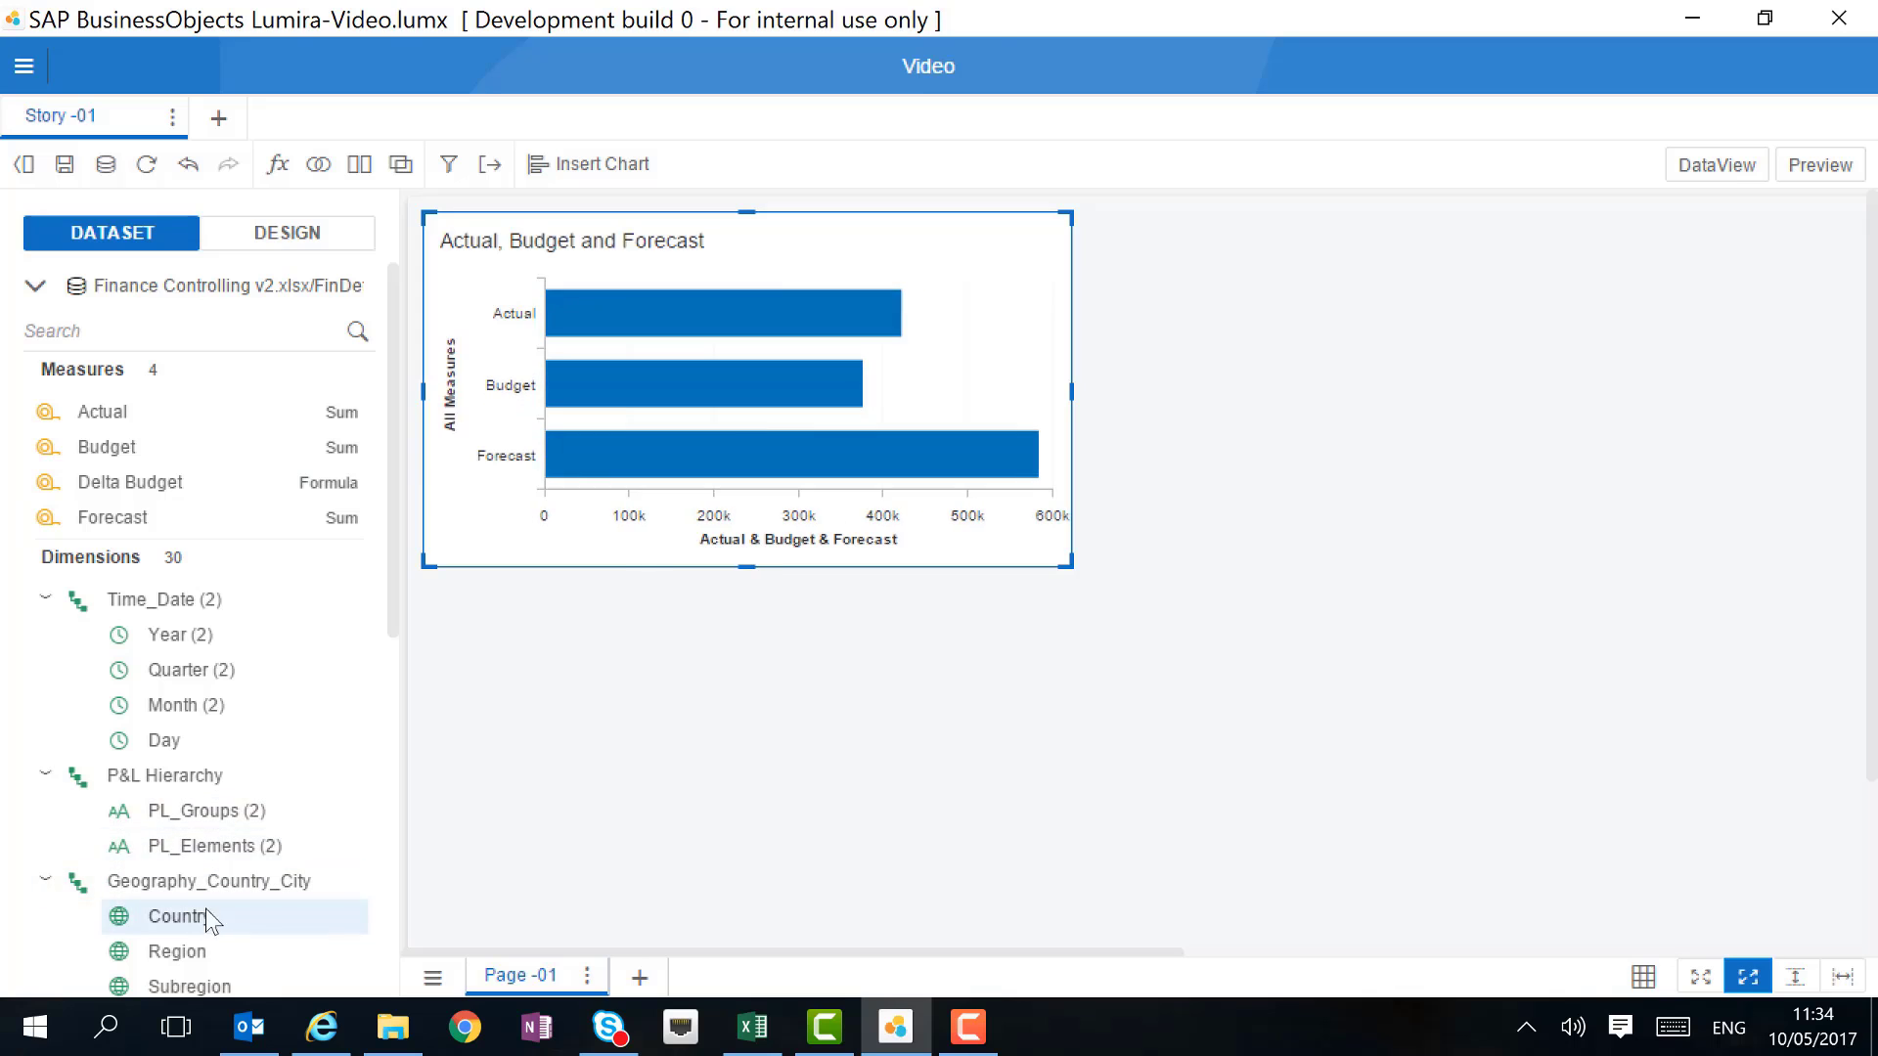
pyautogui.moveTo(209, 920); pyautogui.dragTo(635, 426)
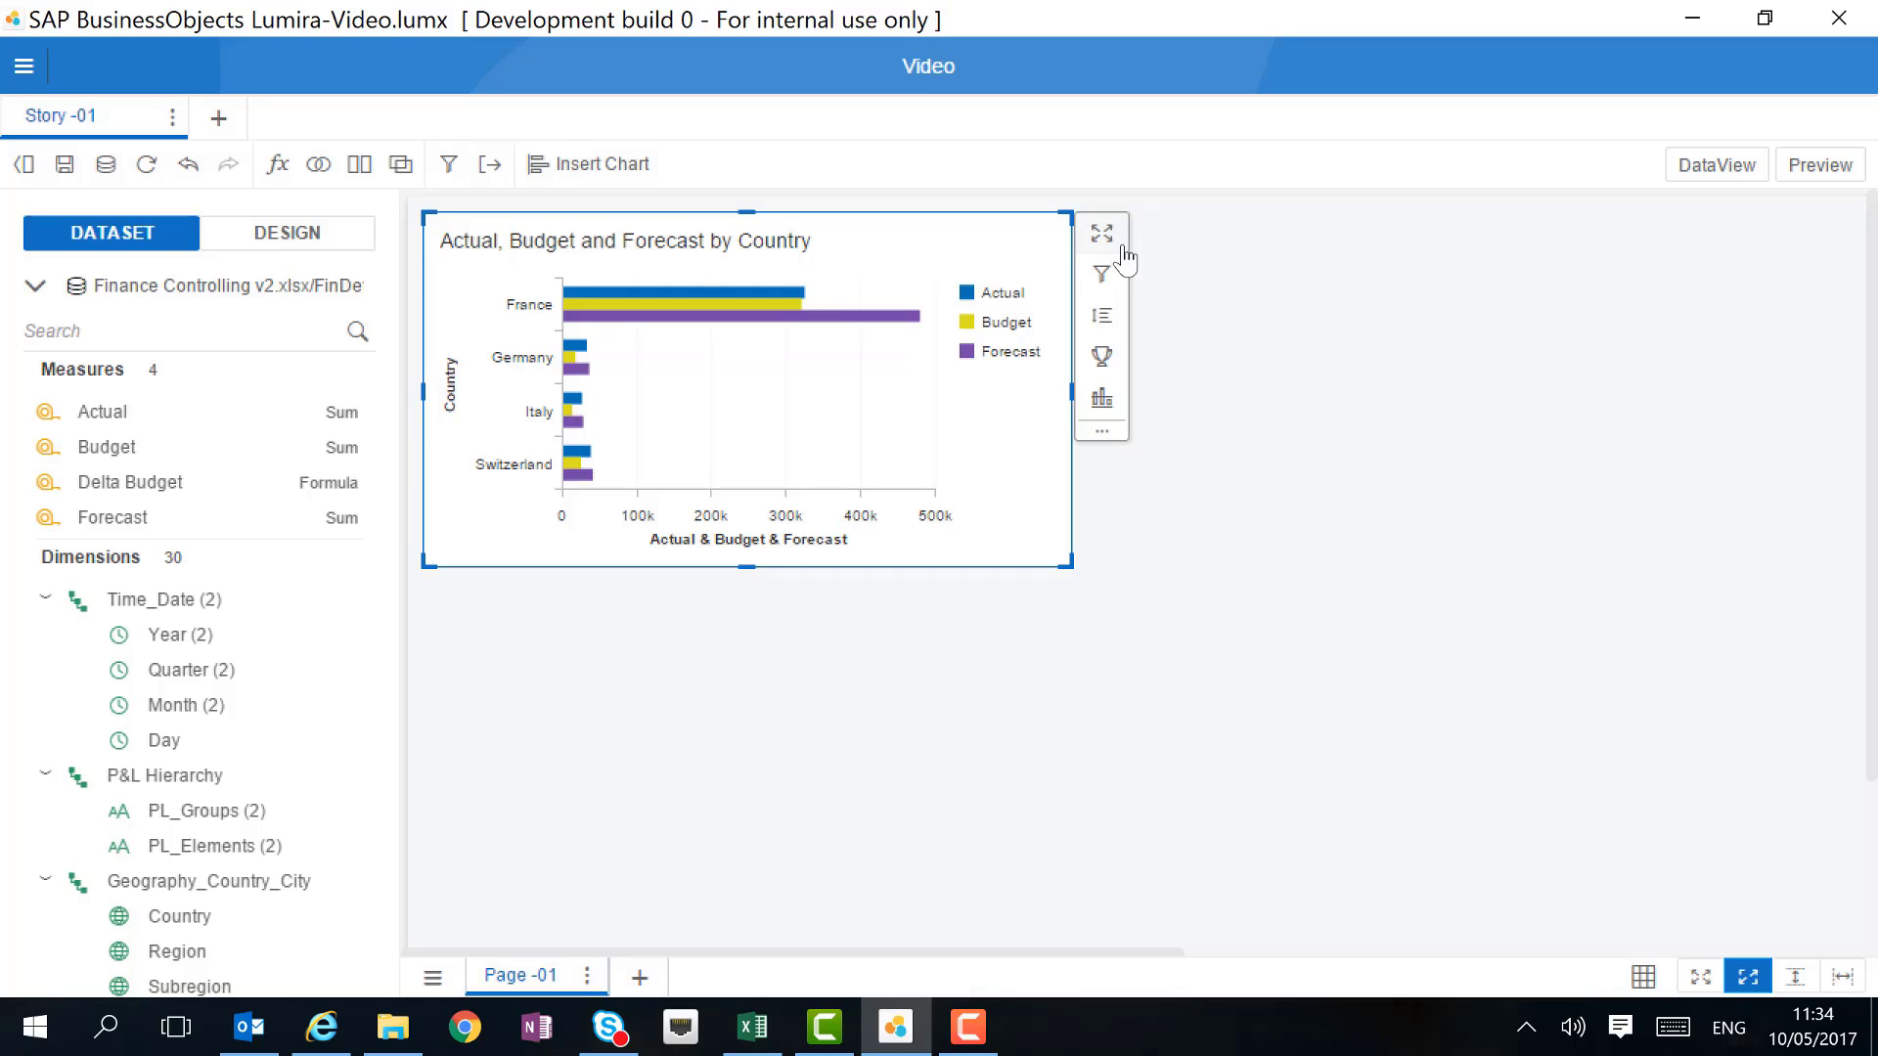
# Maximize the Actual, Budget and Forecast by Country chart and show its data labels.
pyautogui.click(1108, 240)
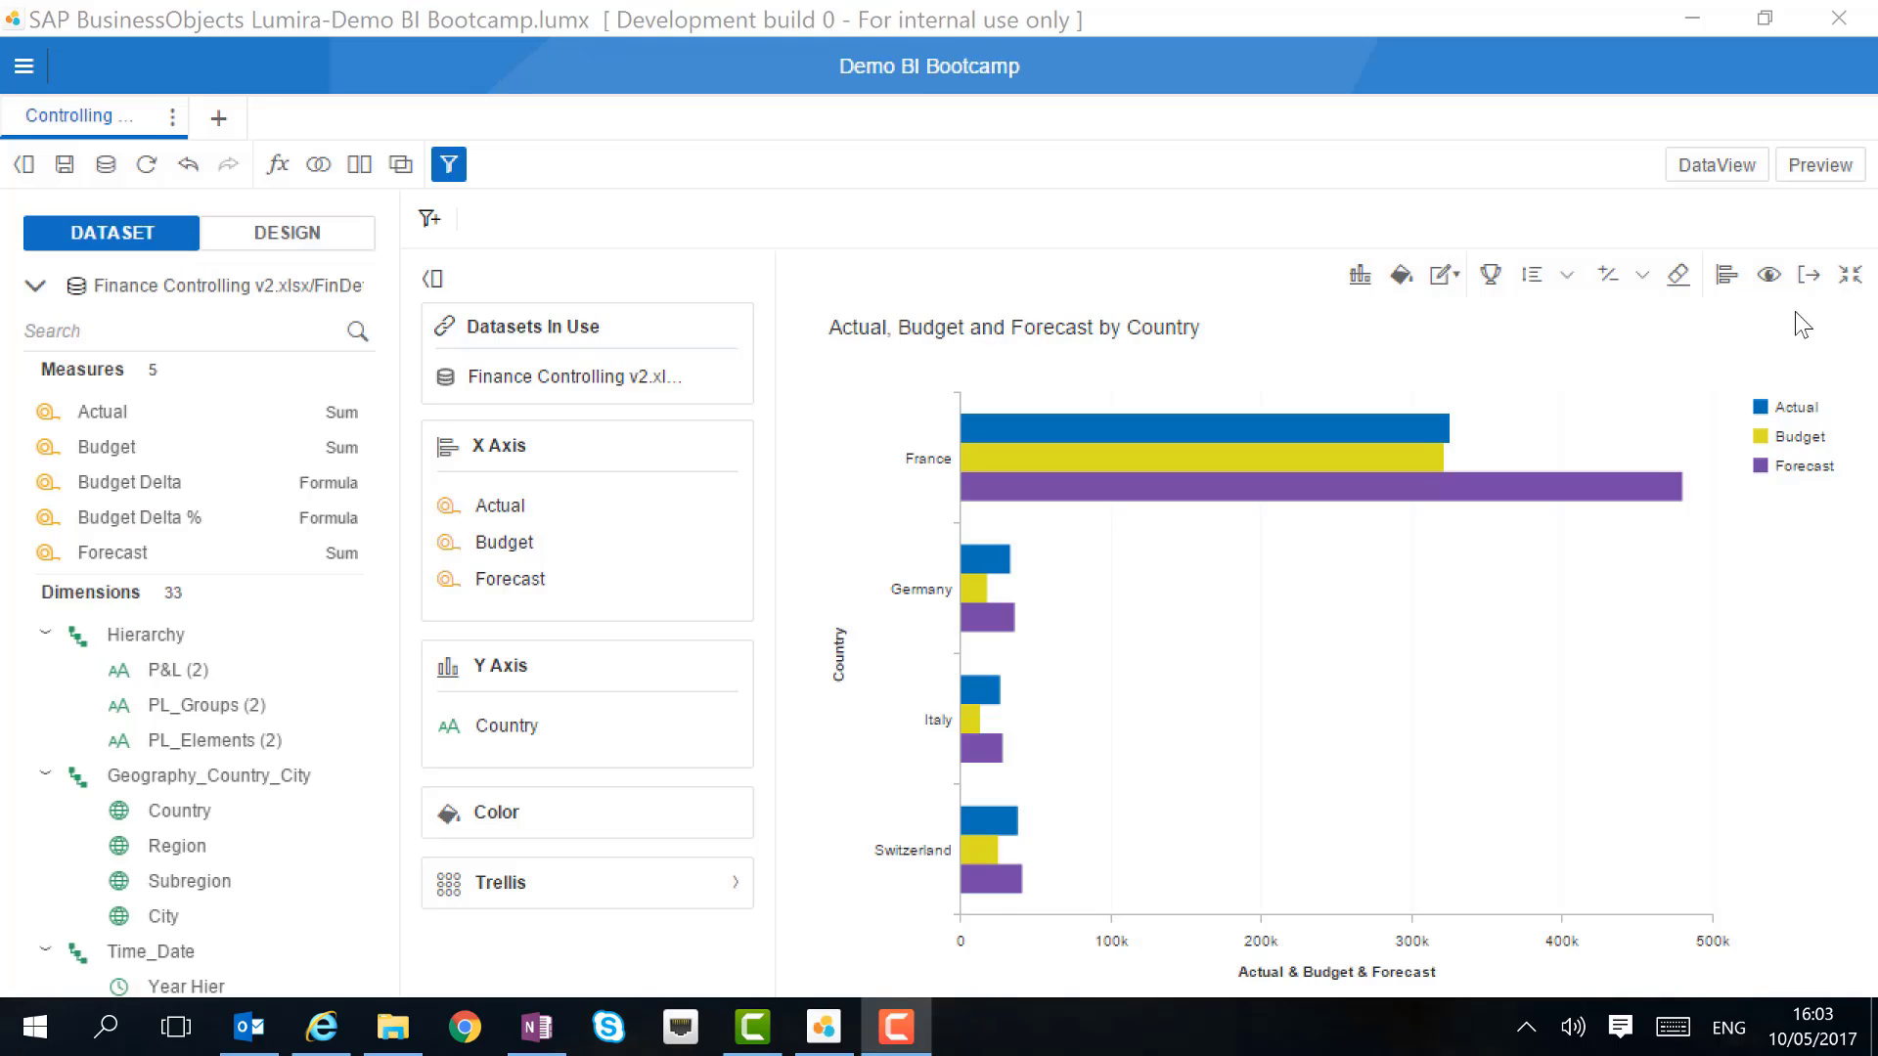
pyautogui.click(1769, 275)
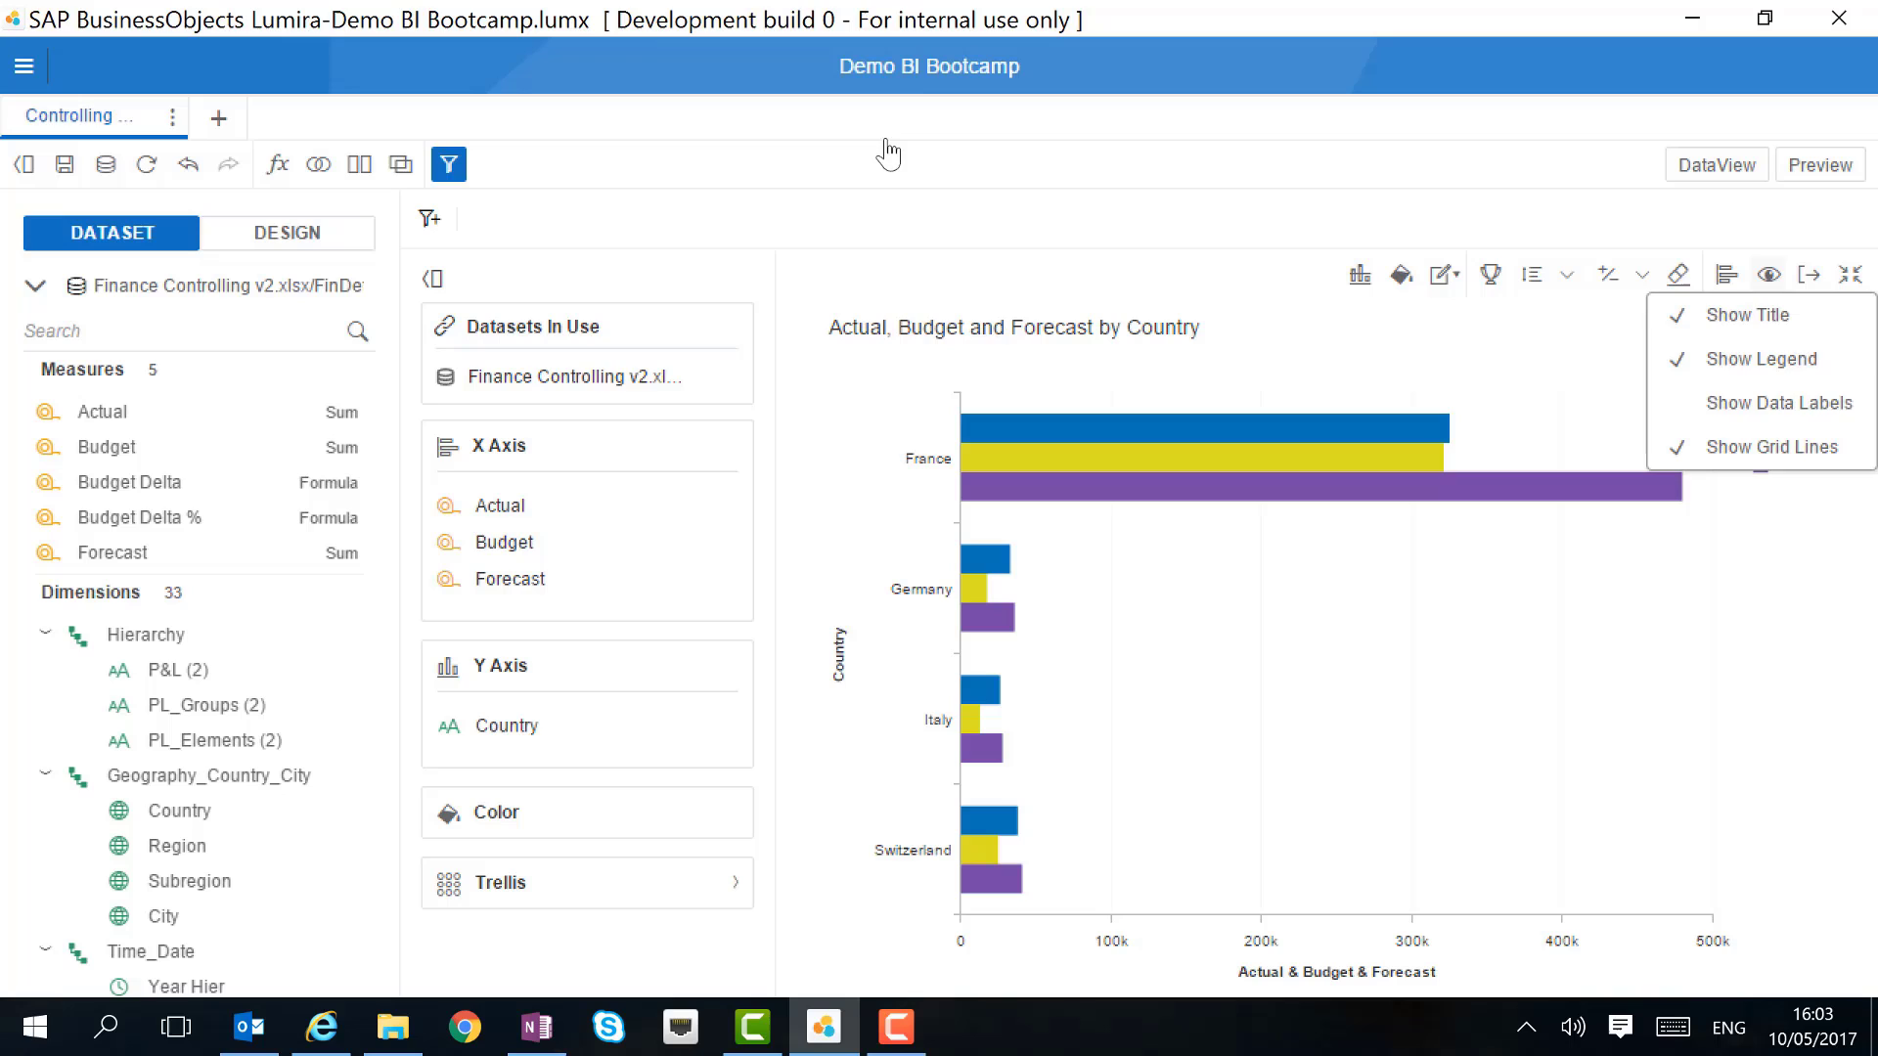
pyautogui.click(1770, 406)
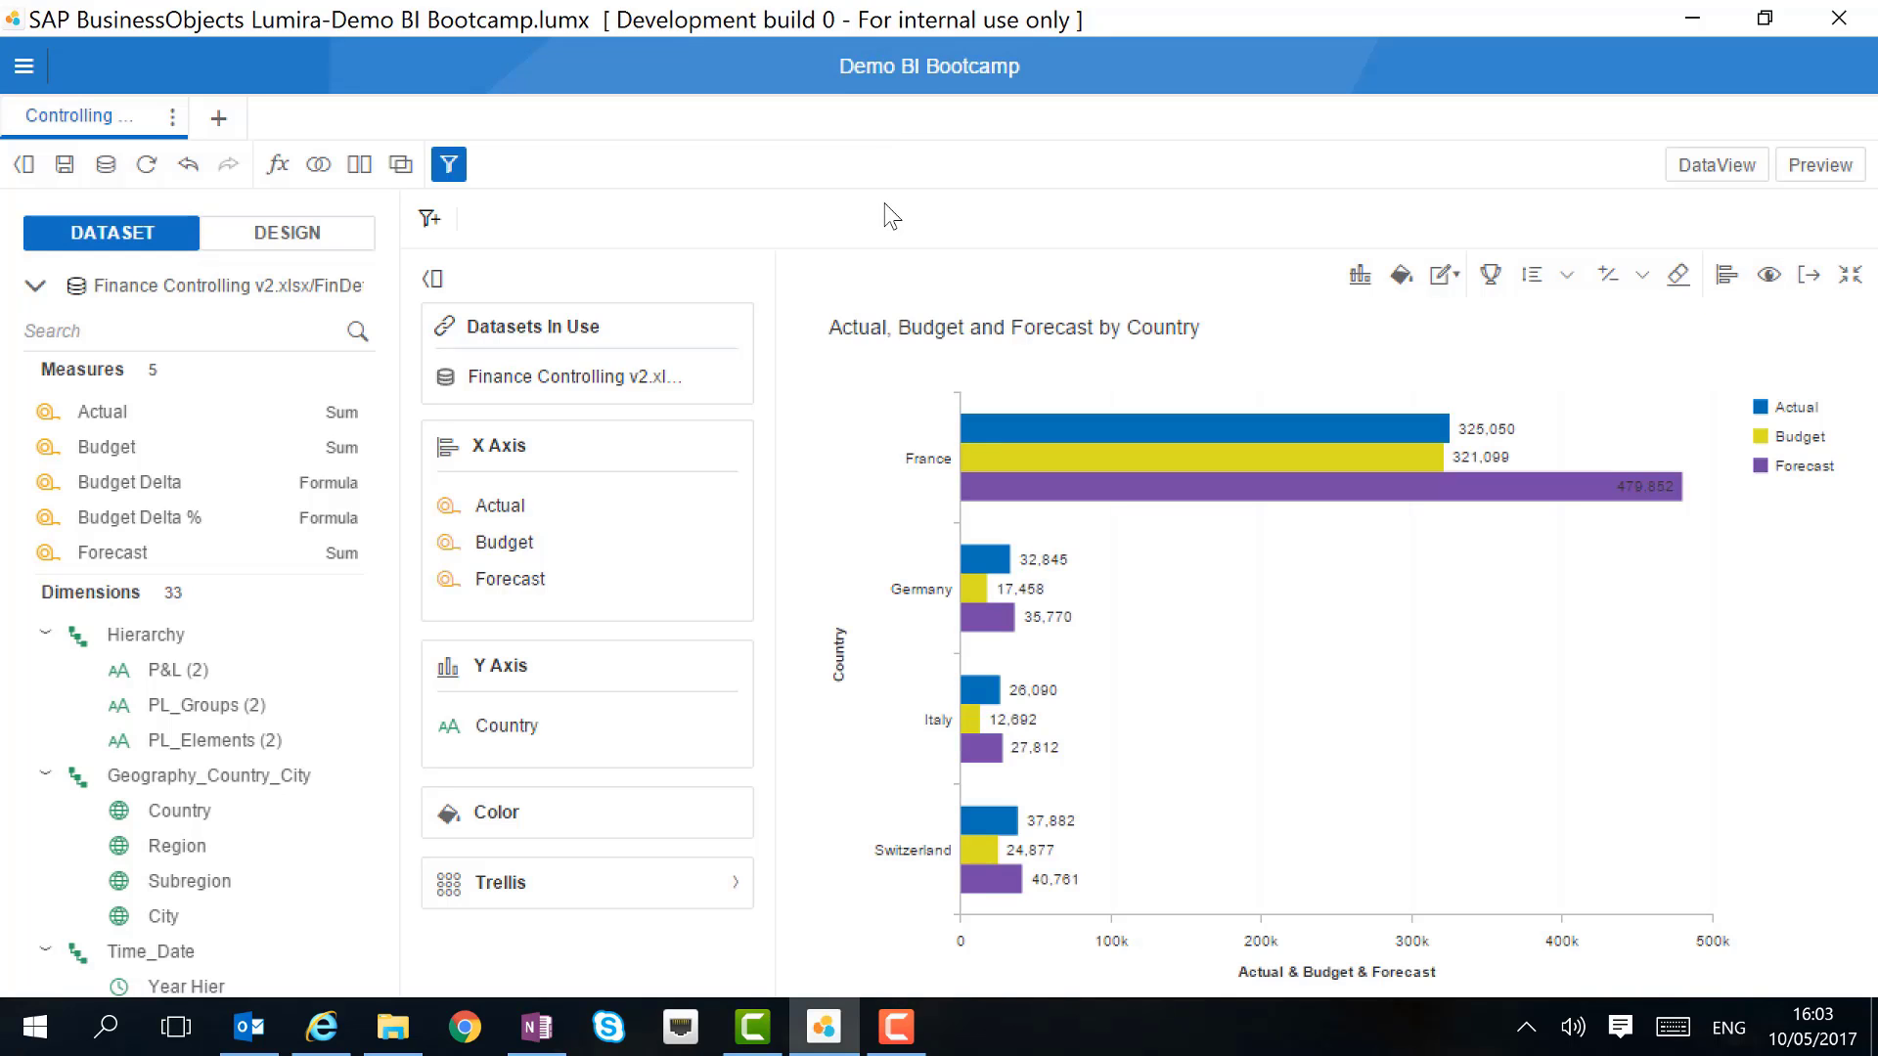
# Add a dynamic reference line for the average of Budget, coloured red (ED0B0B), to the chart.
pyautogui.click(1359, 274)
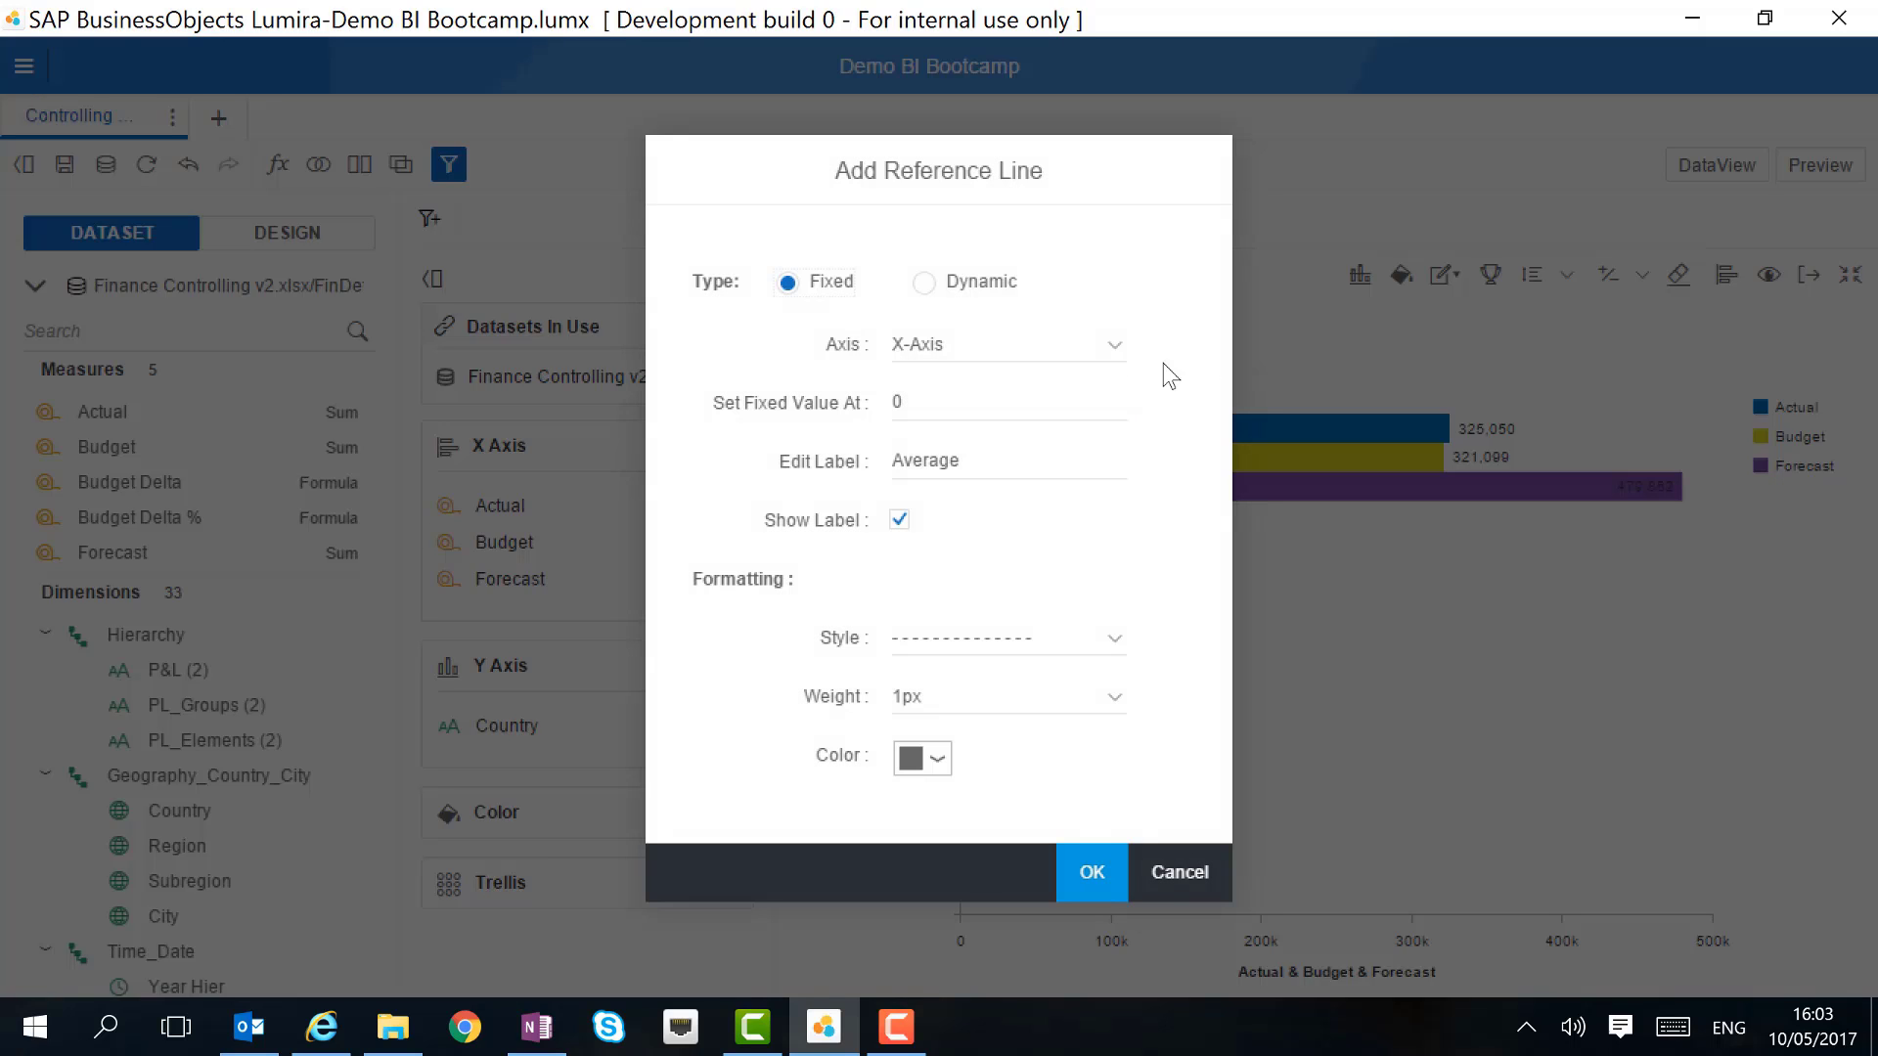
pyautogui.click(923, 282)
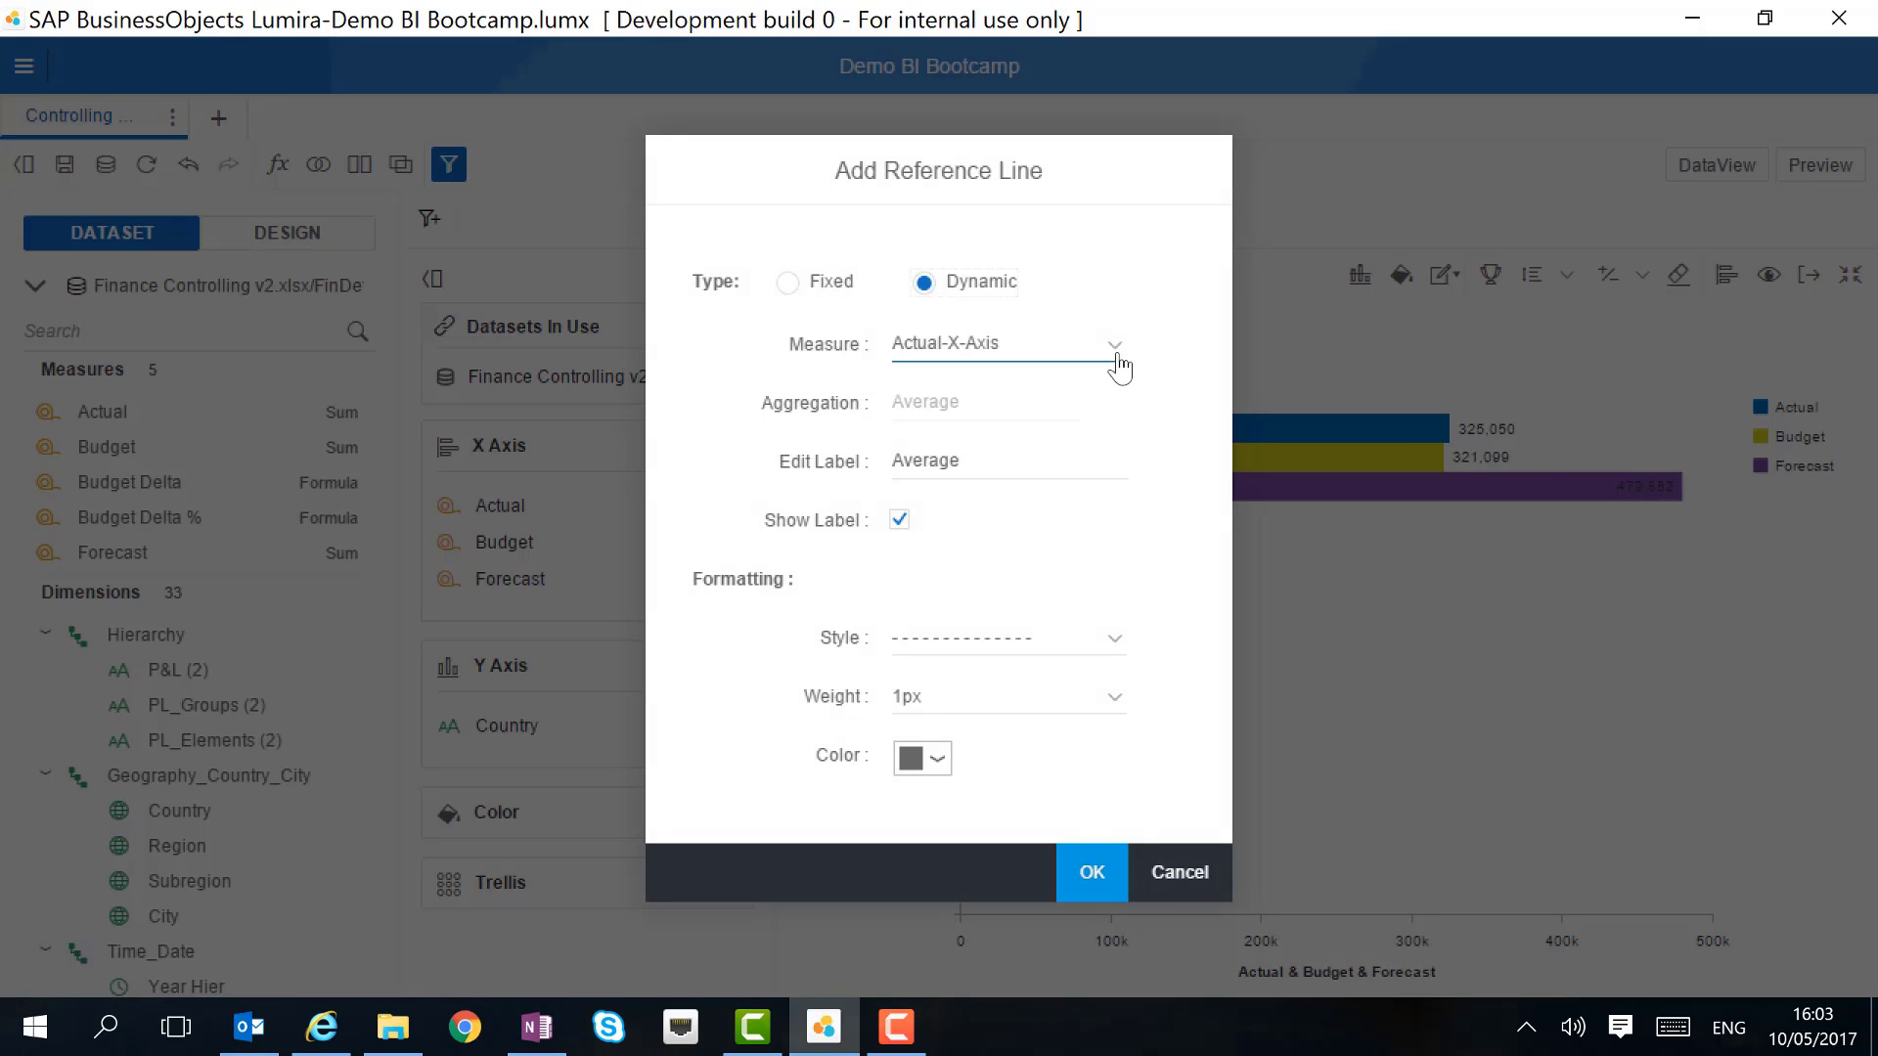
pyautogui.click(1064, 350)
pyautogui.click(1001, 431)
pyautogui.click(922, 758)
pyautogui.moveTo(1159, 669); pyautogui.dragTo(1211, 651)
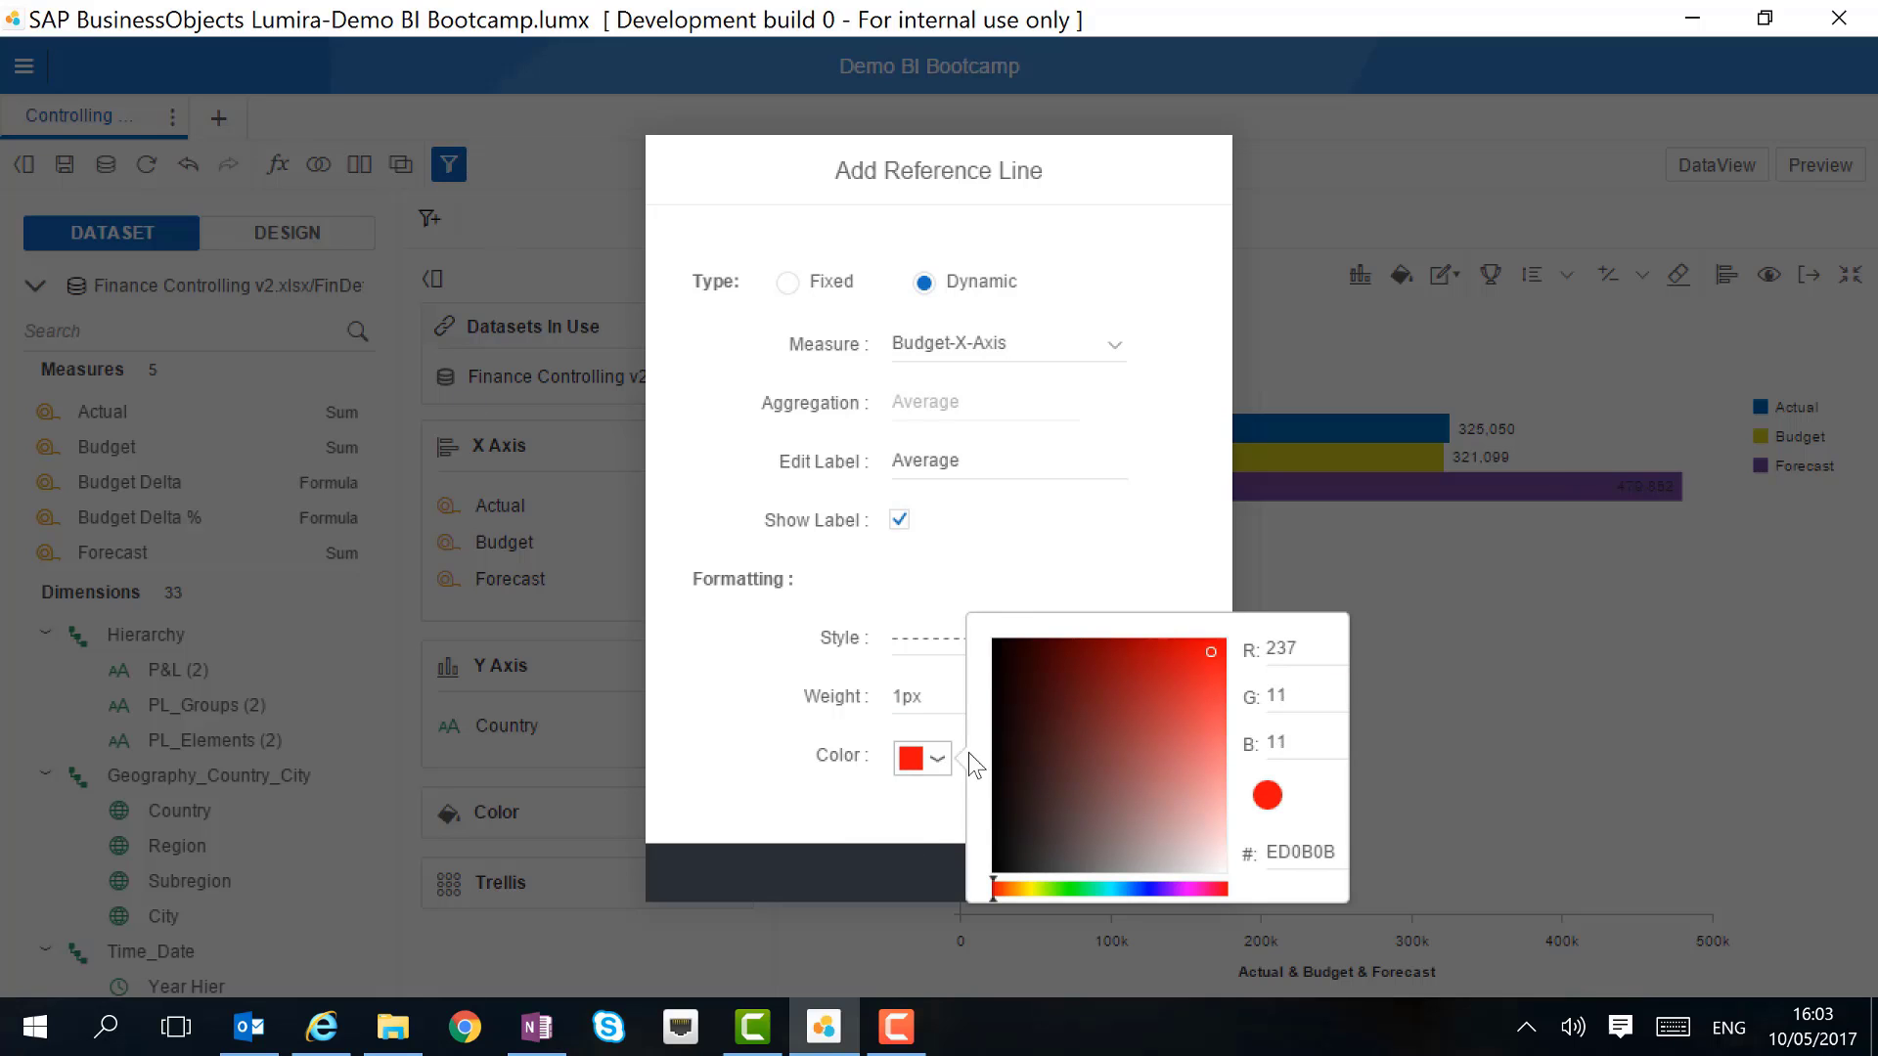
pyautogui.click(889, 824)
pyautogui.click(1097, 875)
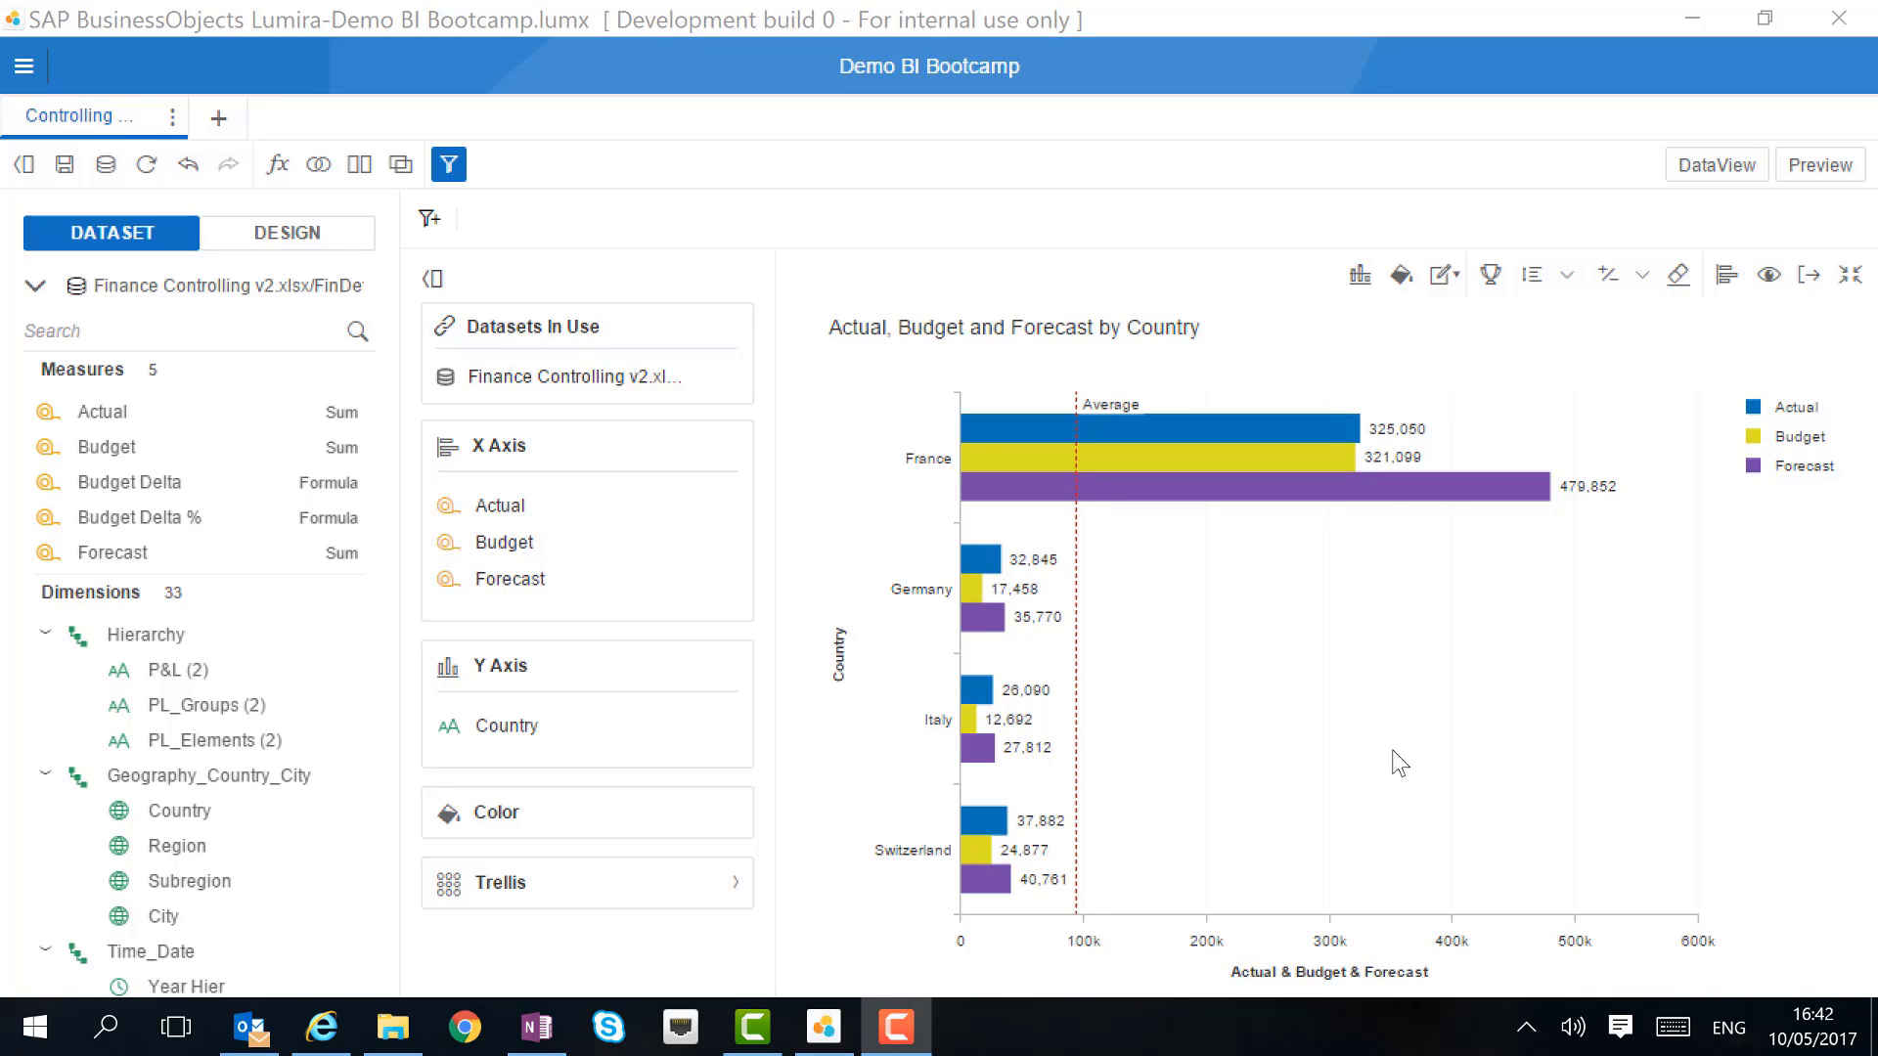
# Add the Budget Delta % measure to the chart's X axis and assign it to the secondary axis.
pyautogui.click(654, 498)
pyautogui.click(772, 627)
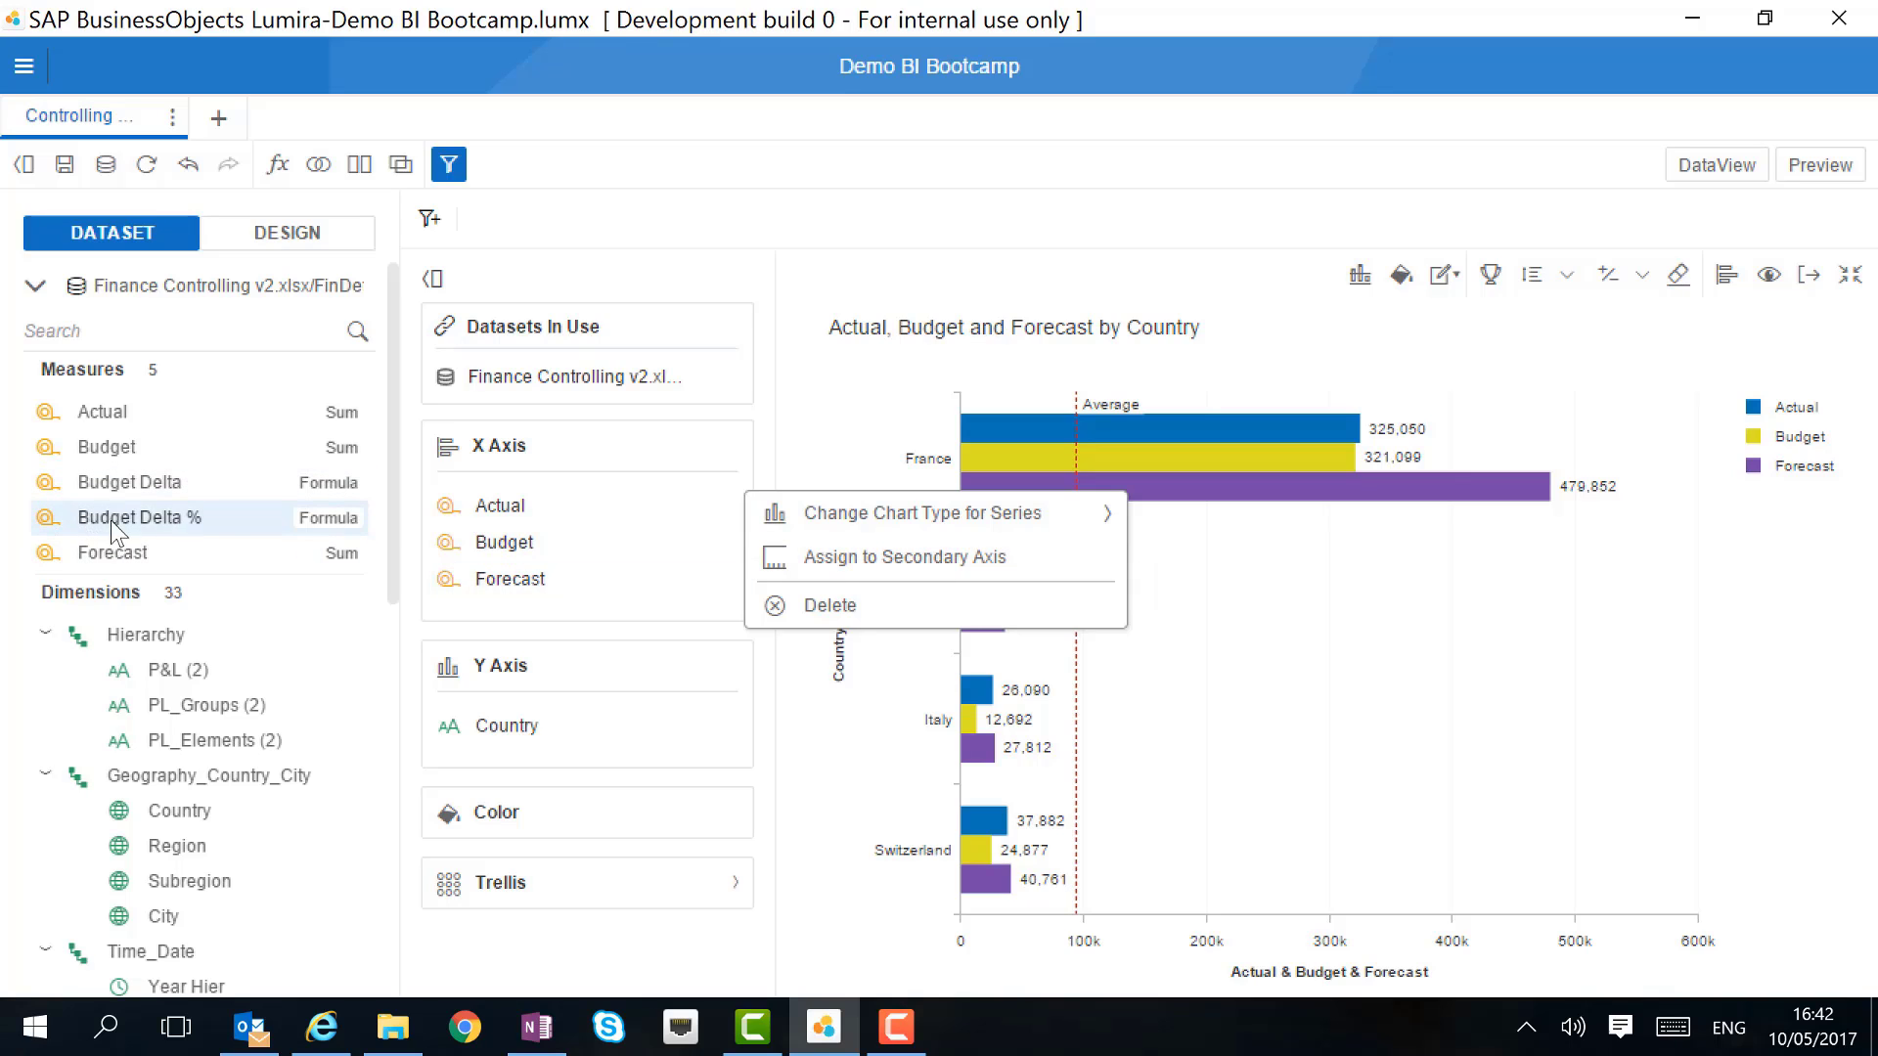
pyautogui.moveTo(109, 520); pyautogui.dragTo(505, 595)
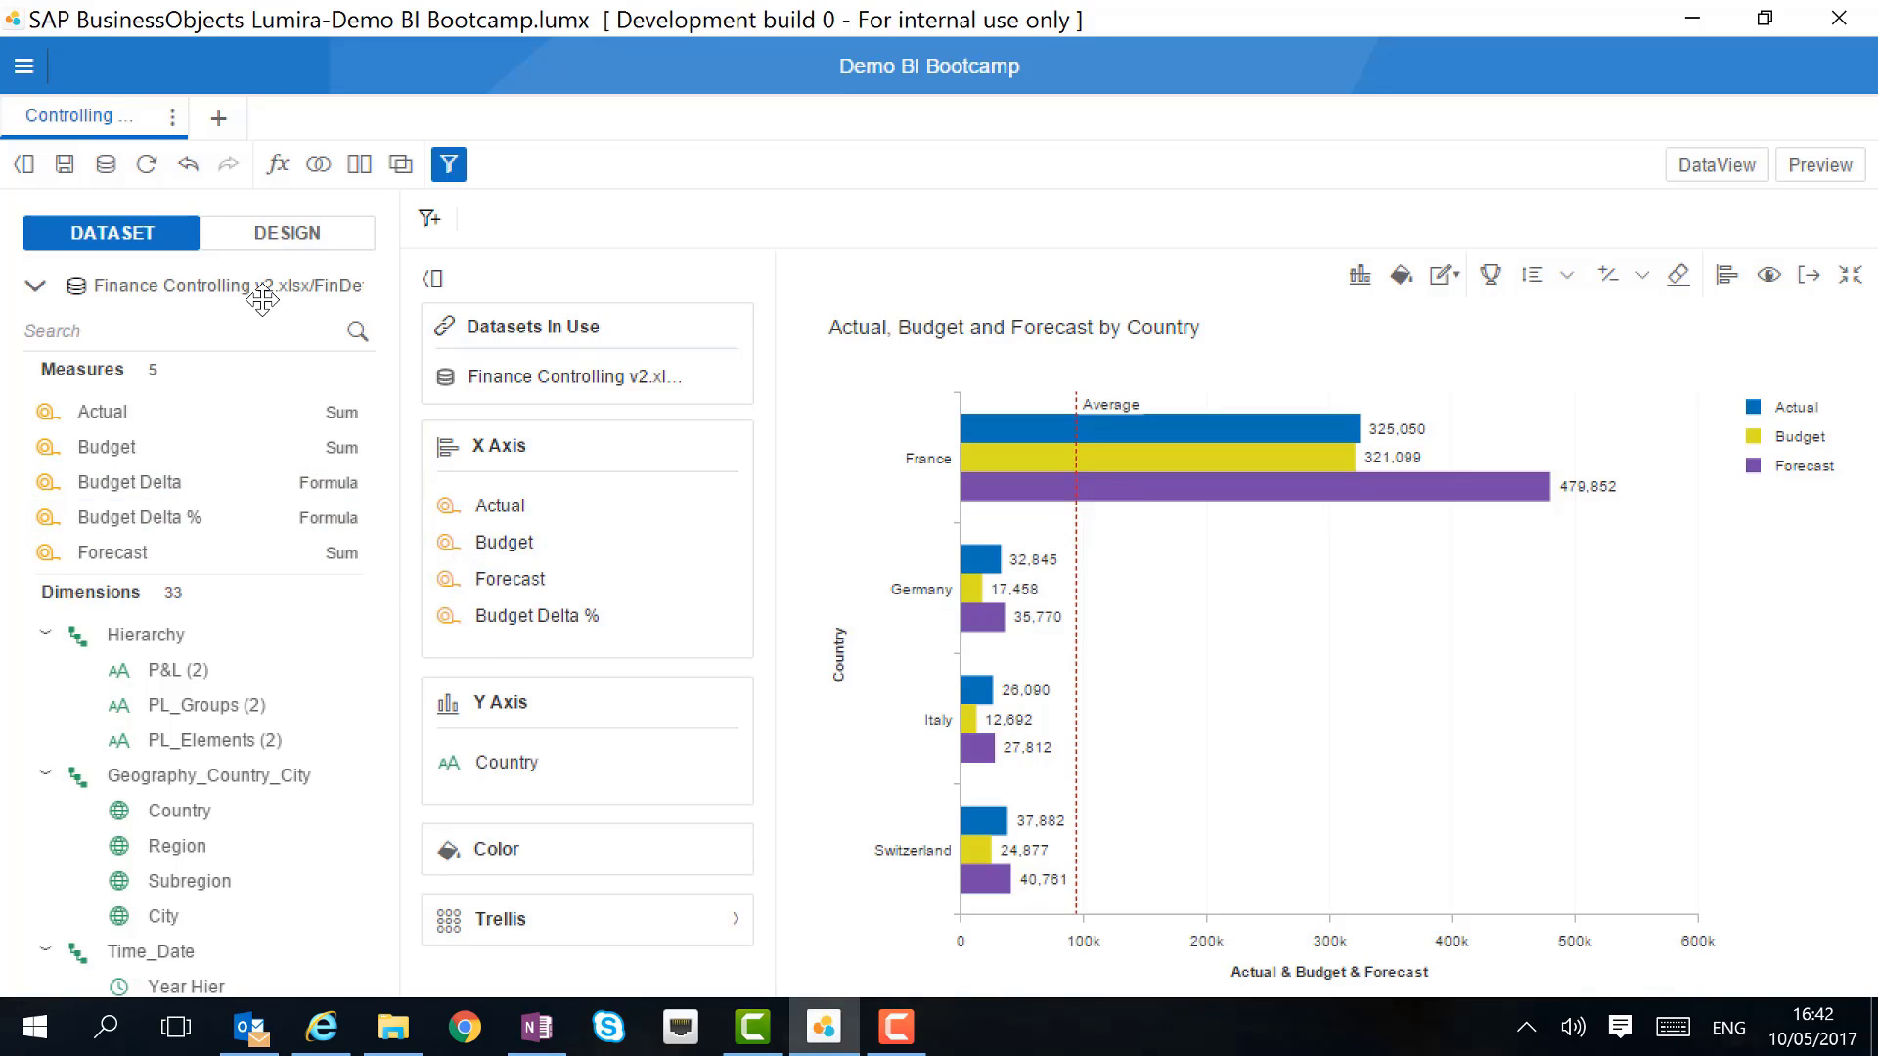
pyautogui.rightClick(587, 616)
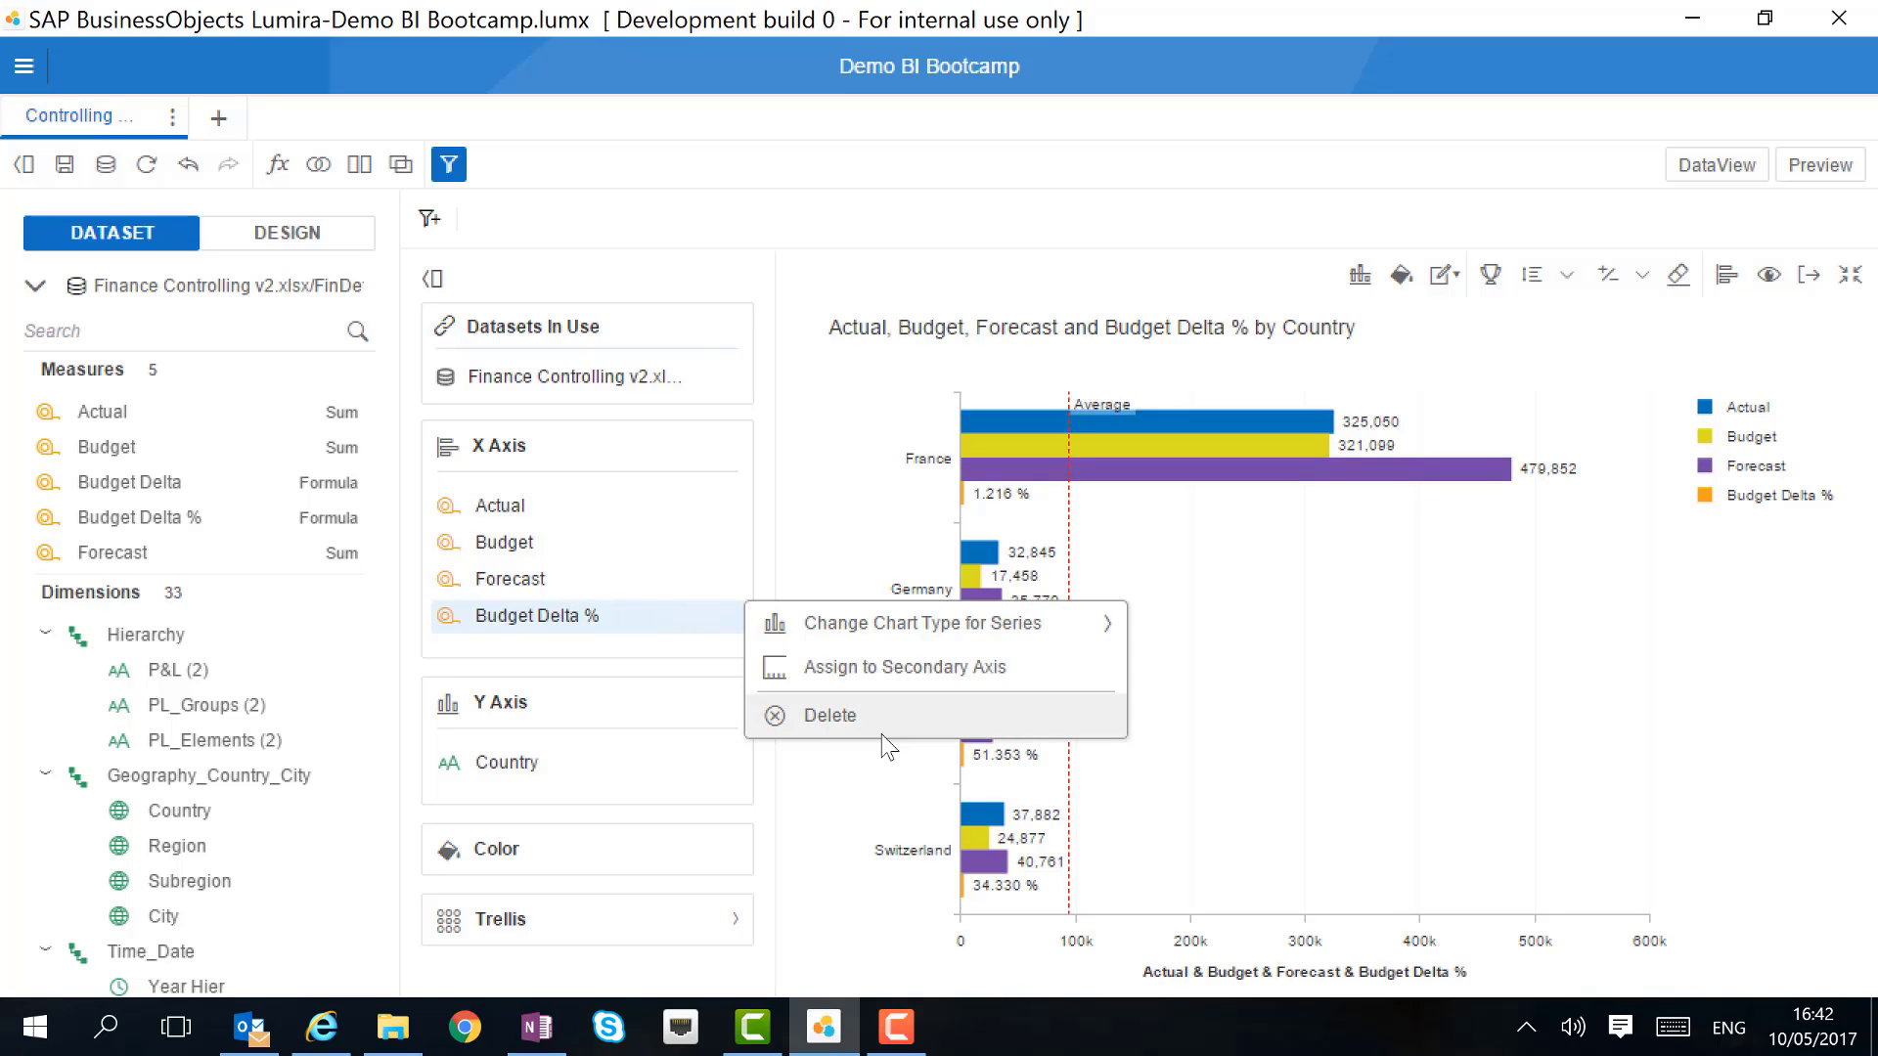
pyautogui.click(896, 666)
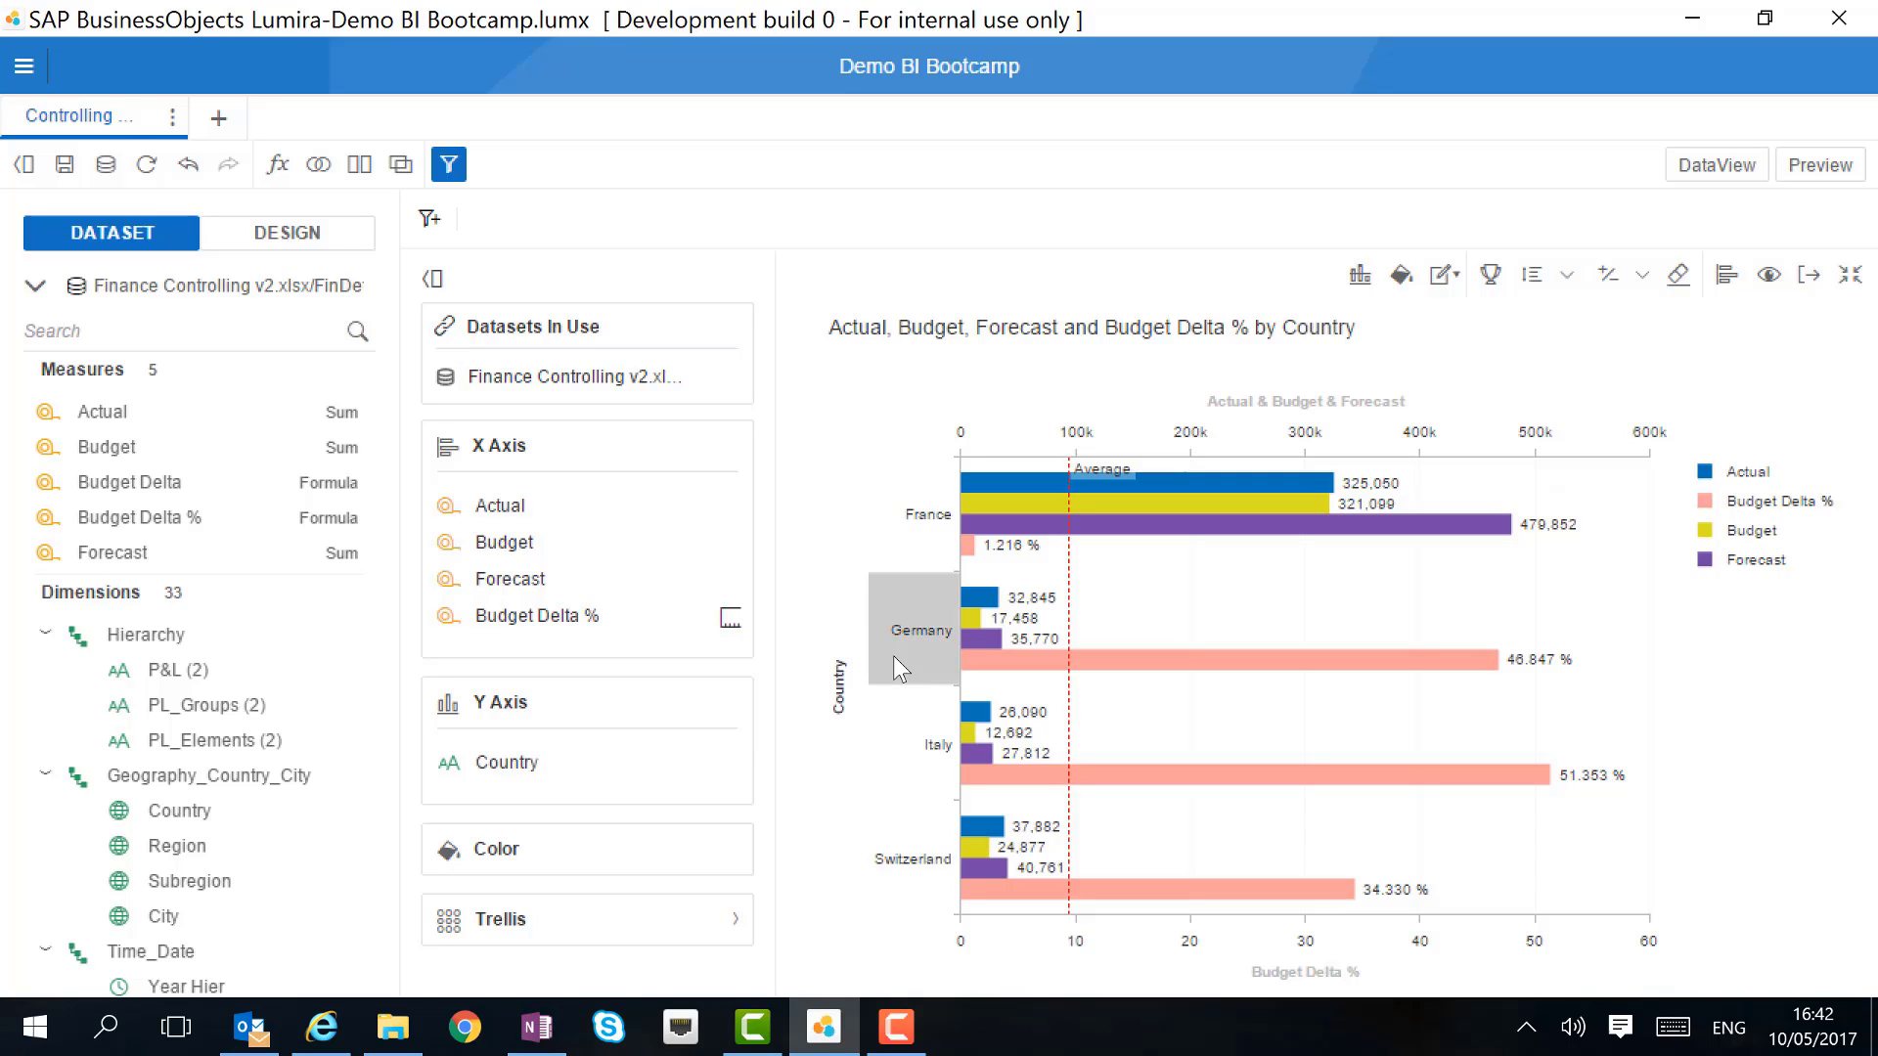
# Change the chart type of the Forecast series to Line.
pyautogui.moveTo(692, 579)
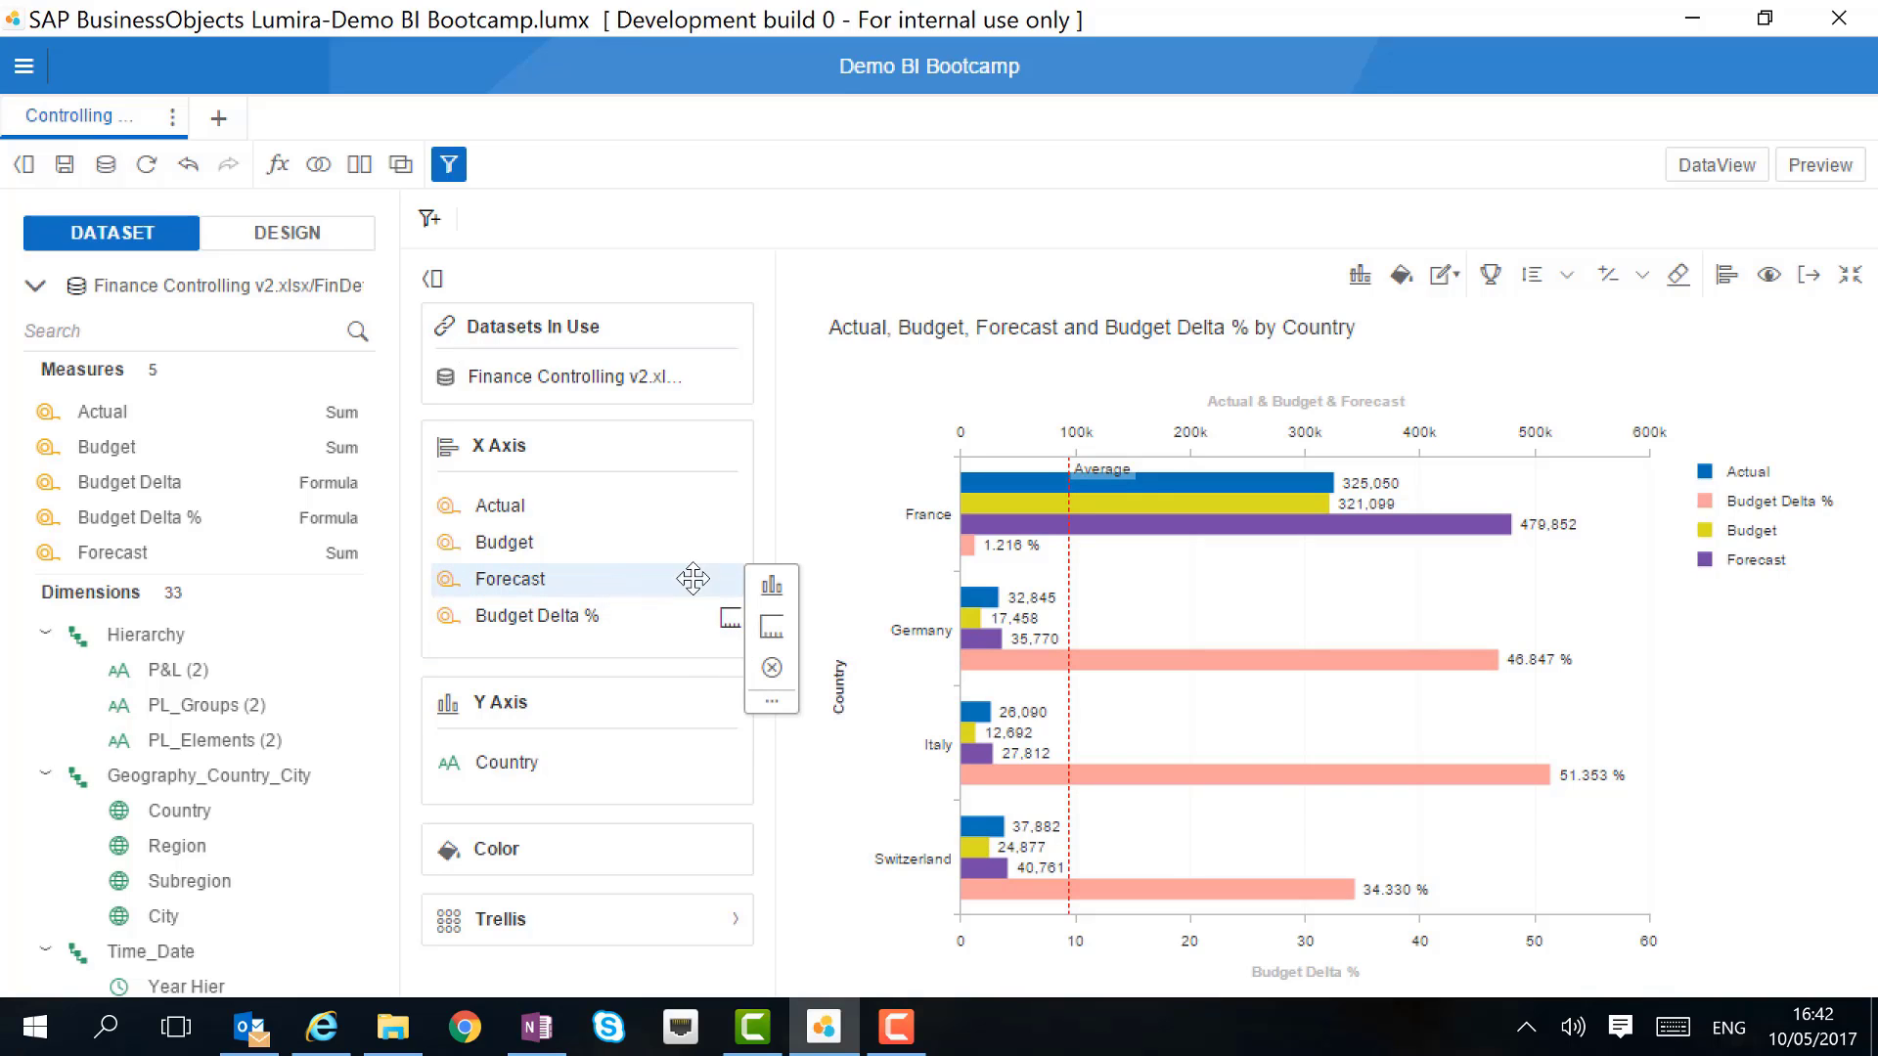
pyautogui.click(772, 585)
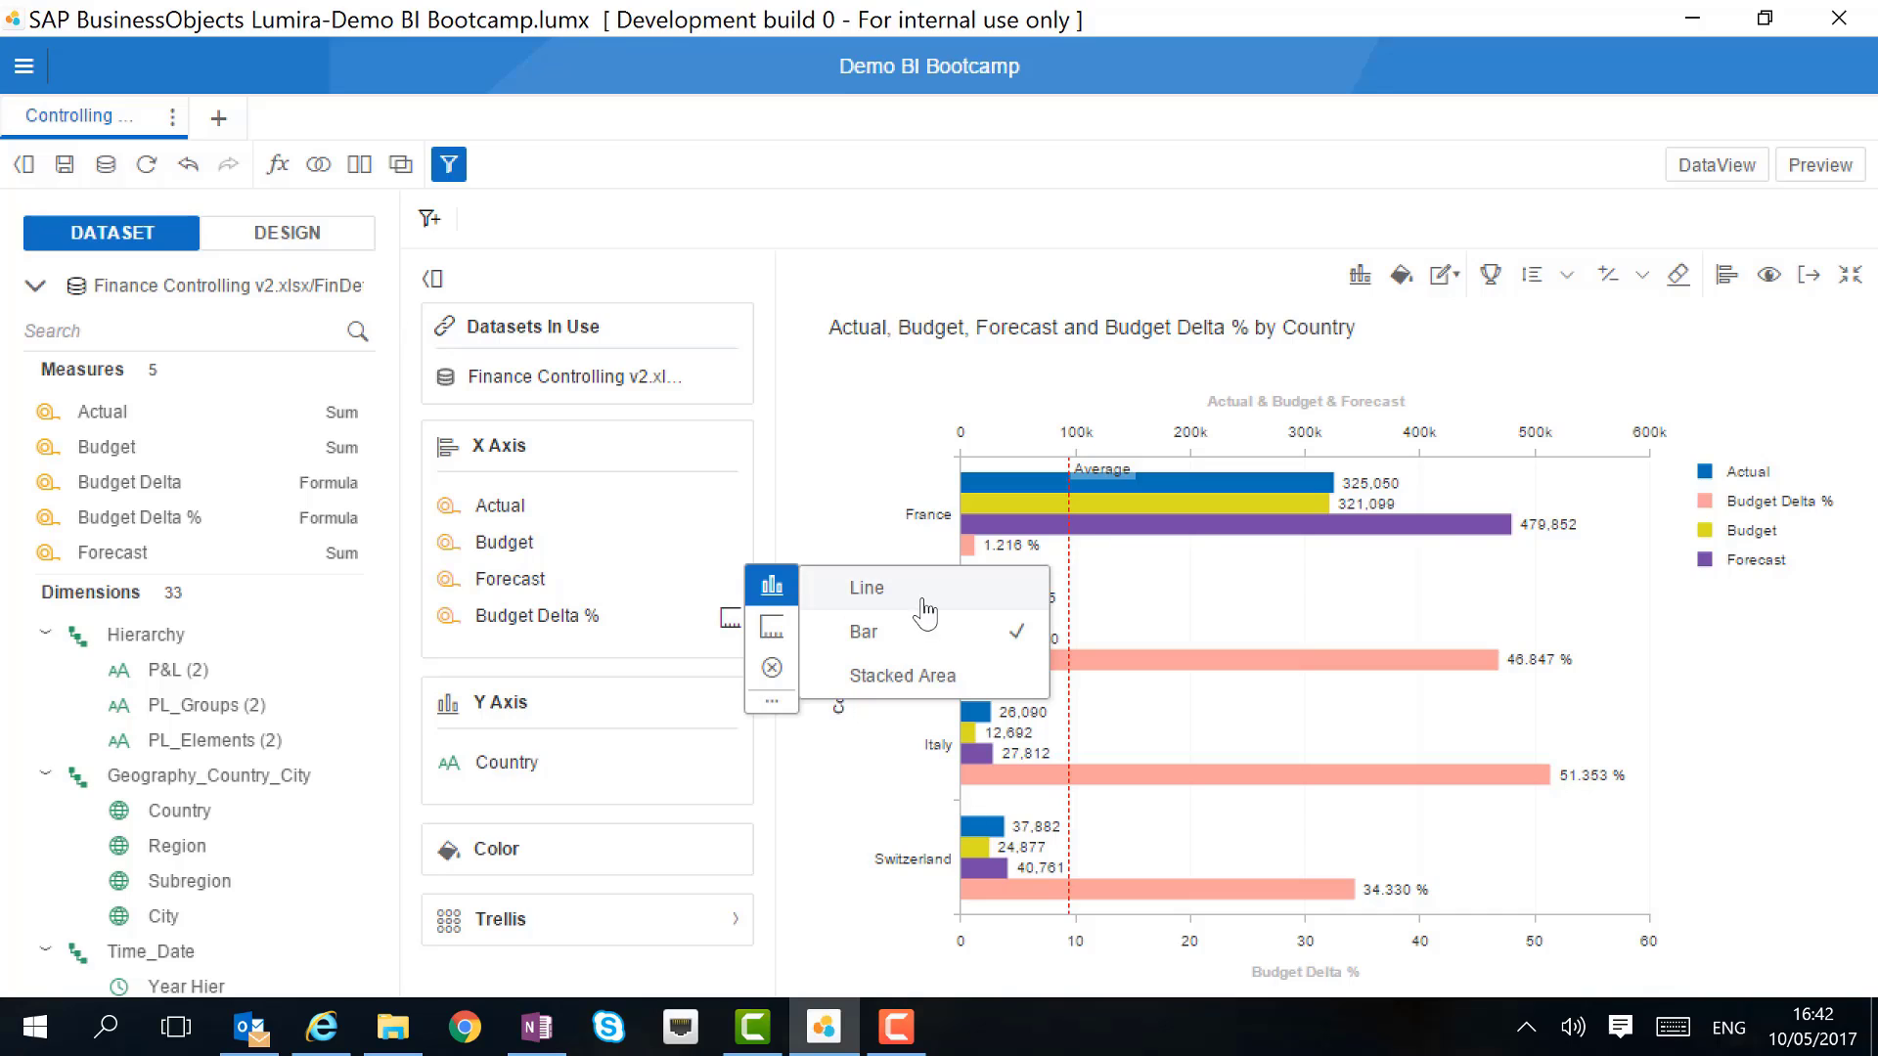
pyautogui.click(867, 588)
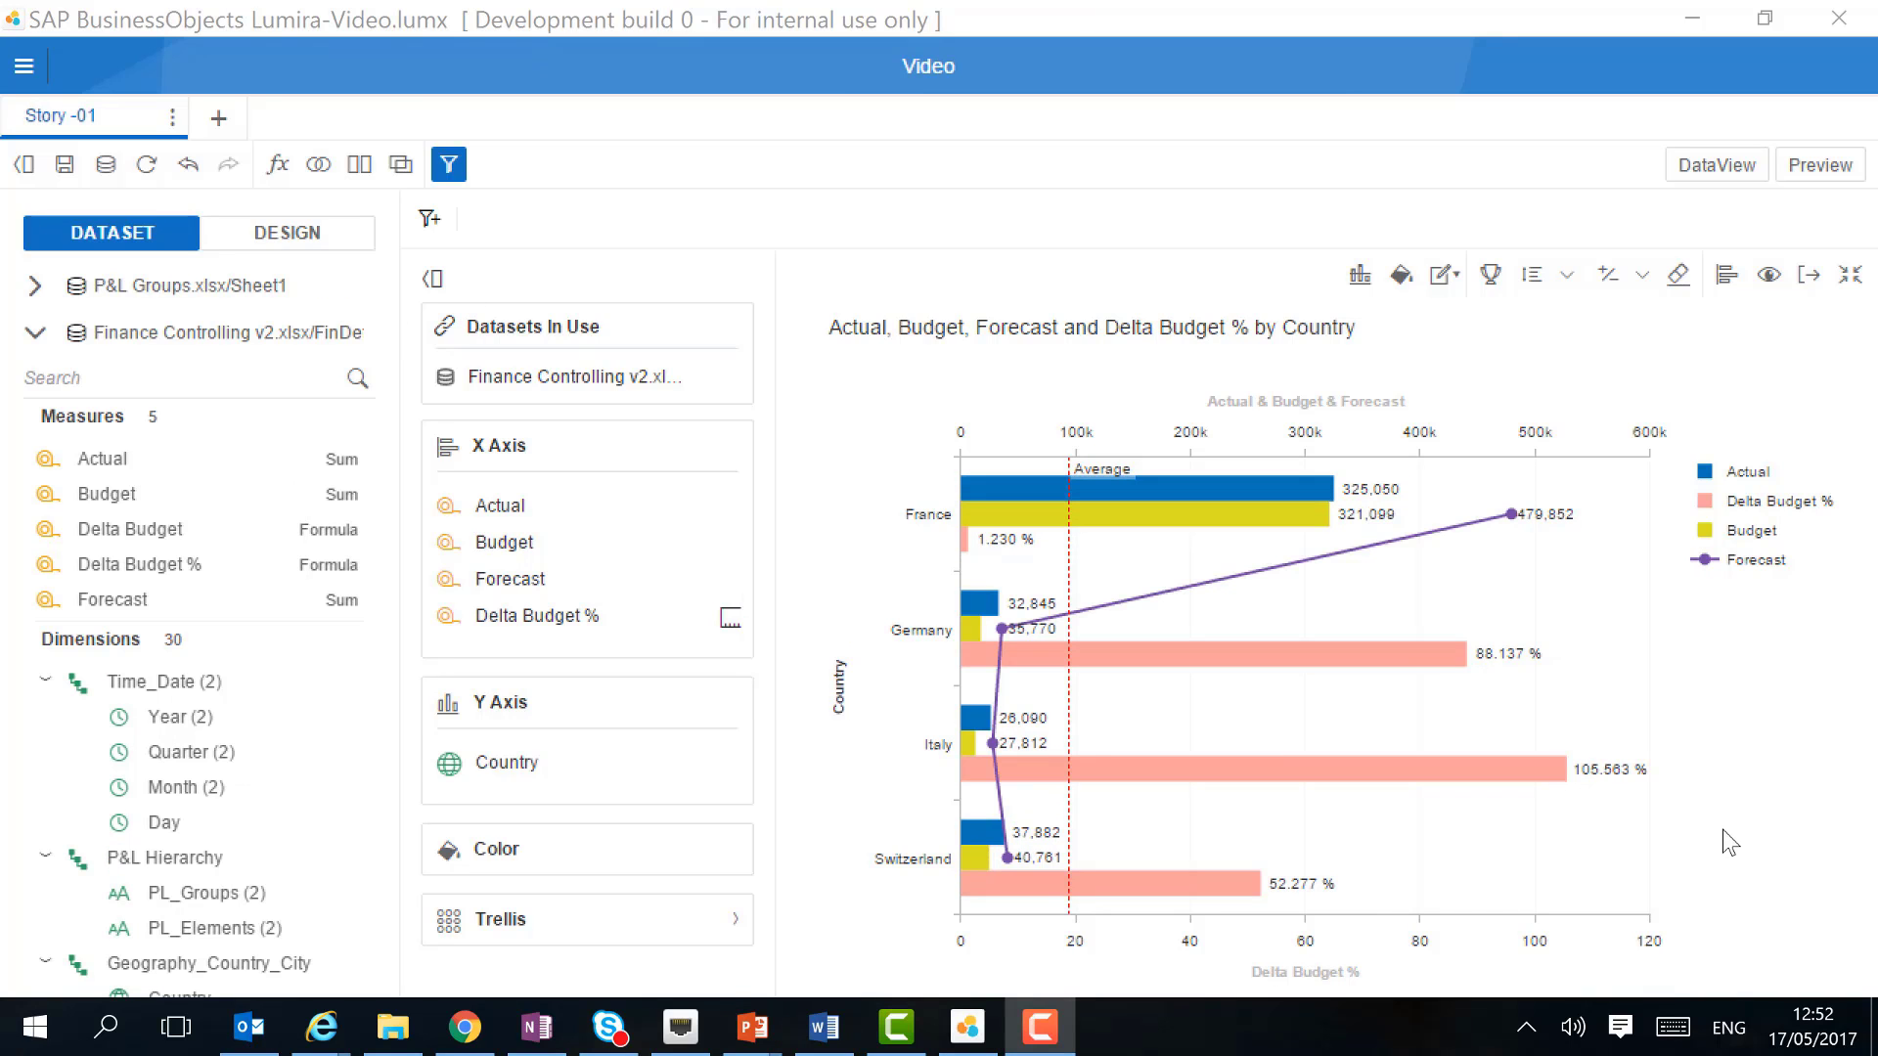
# Undo the Forecast series' line type and remove Budget Delta % from the chart.
pyautogui.click(188, 164)
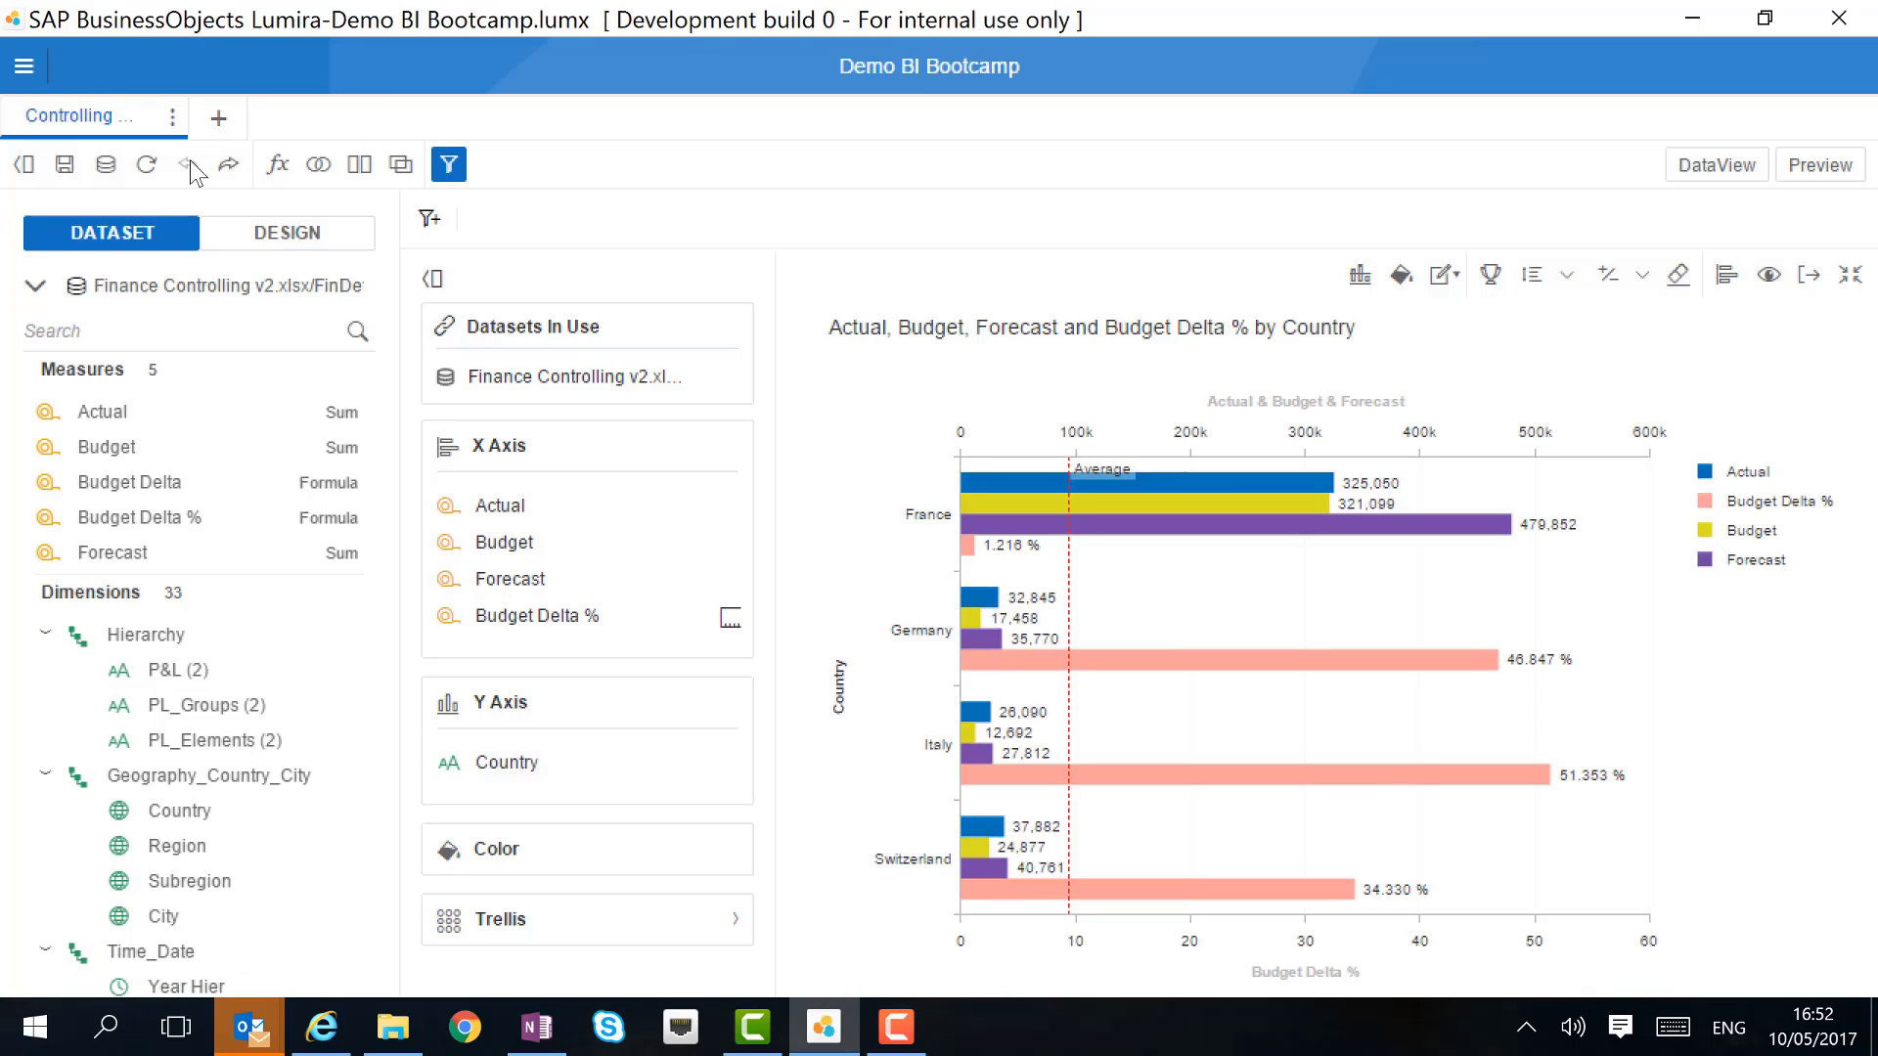
pyautogui.moveTo(592, 616); pyautogui.dragTo(196, 483)
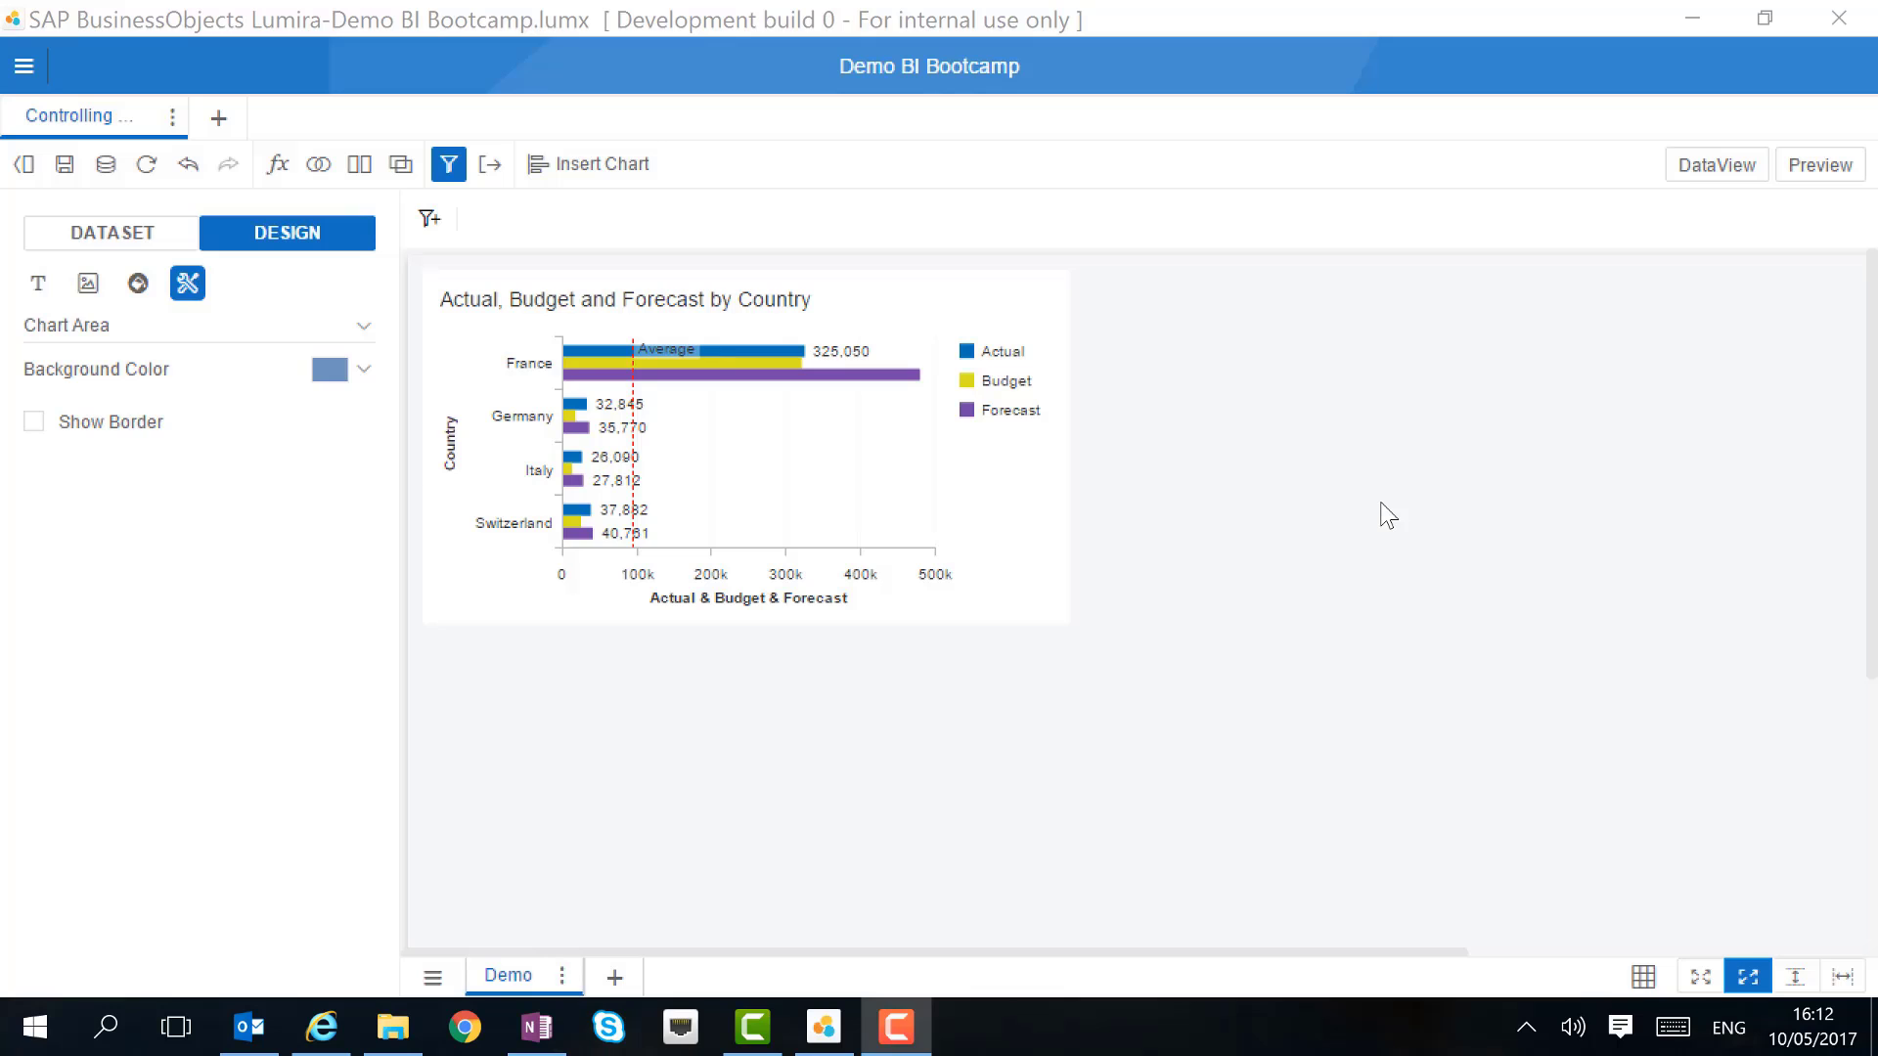
# Fit the page to its width and insert a Numeric Point chart showing the Actual measure beside the bar chart.
pyautogui.click(1843, 976)
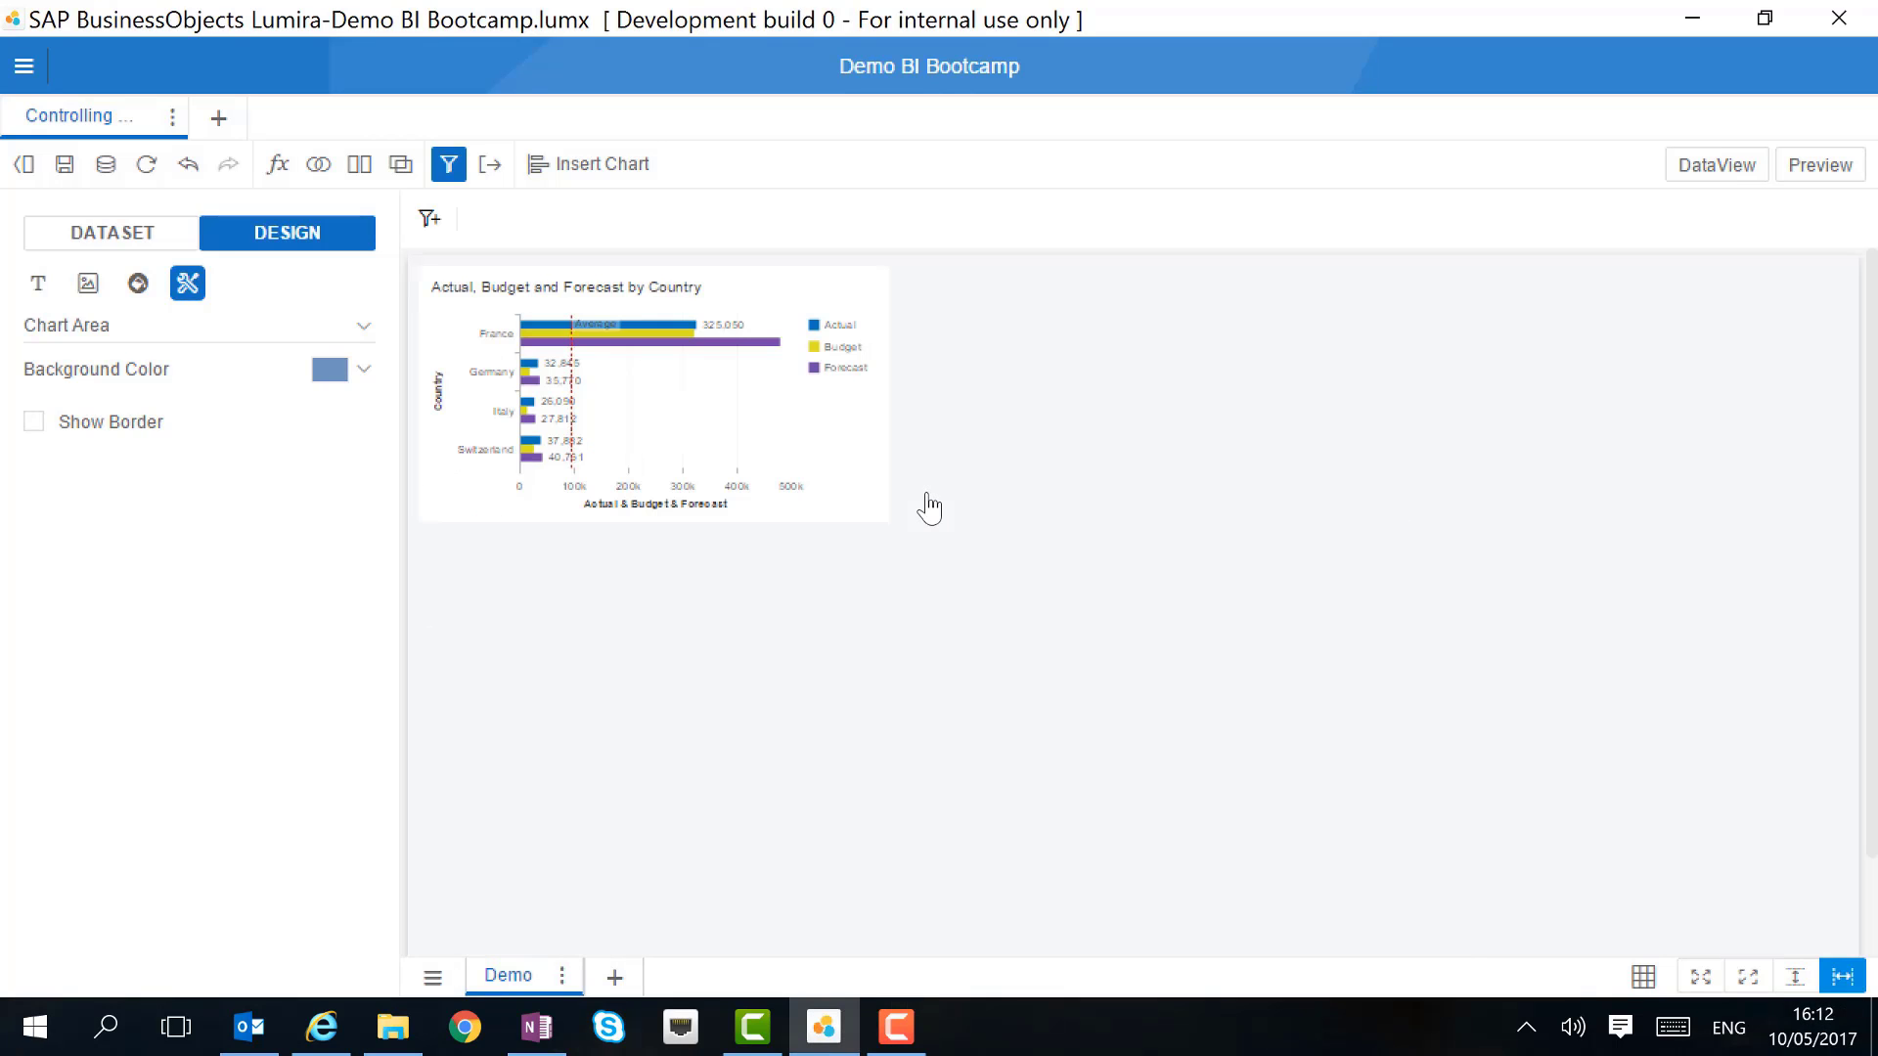
pyautogui.click(585, 166)
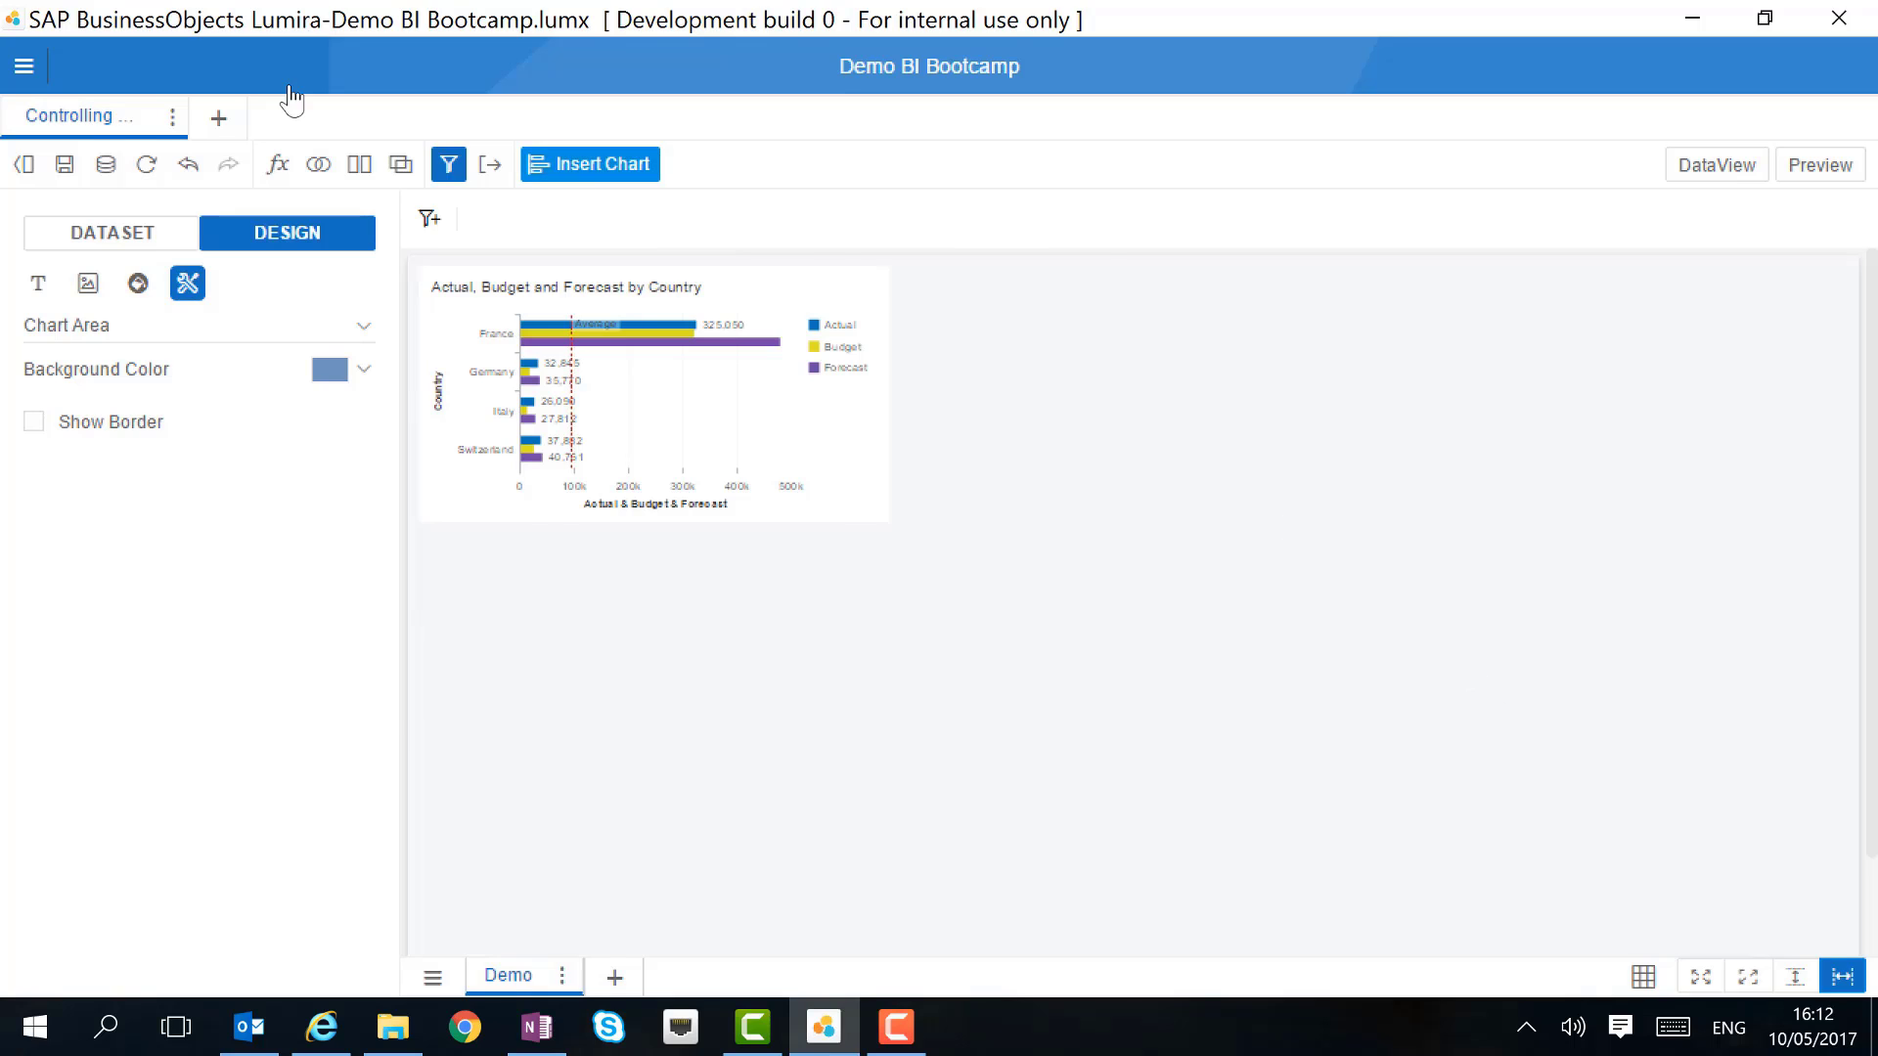
pyautogui.click(516, 521)
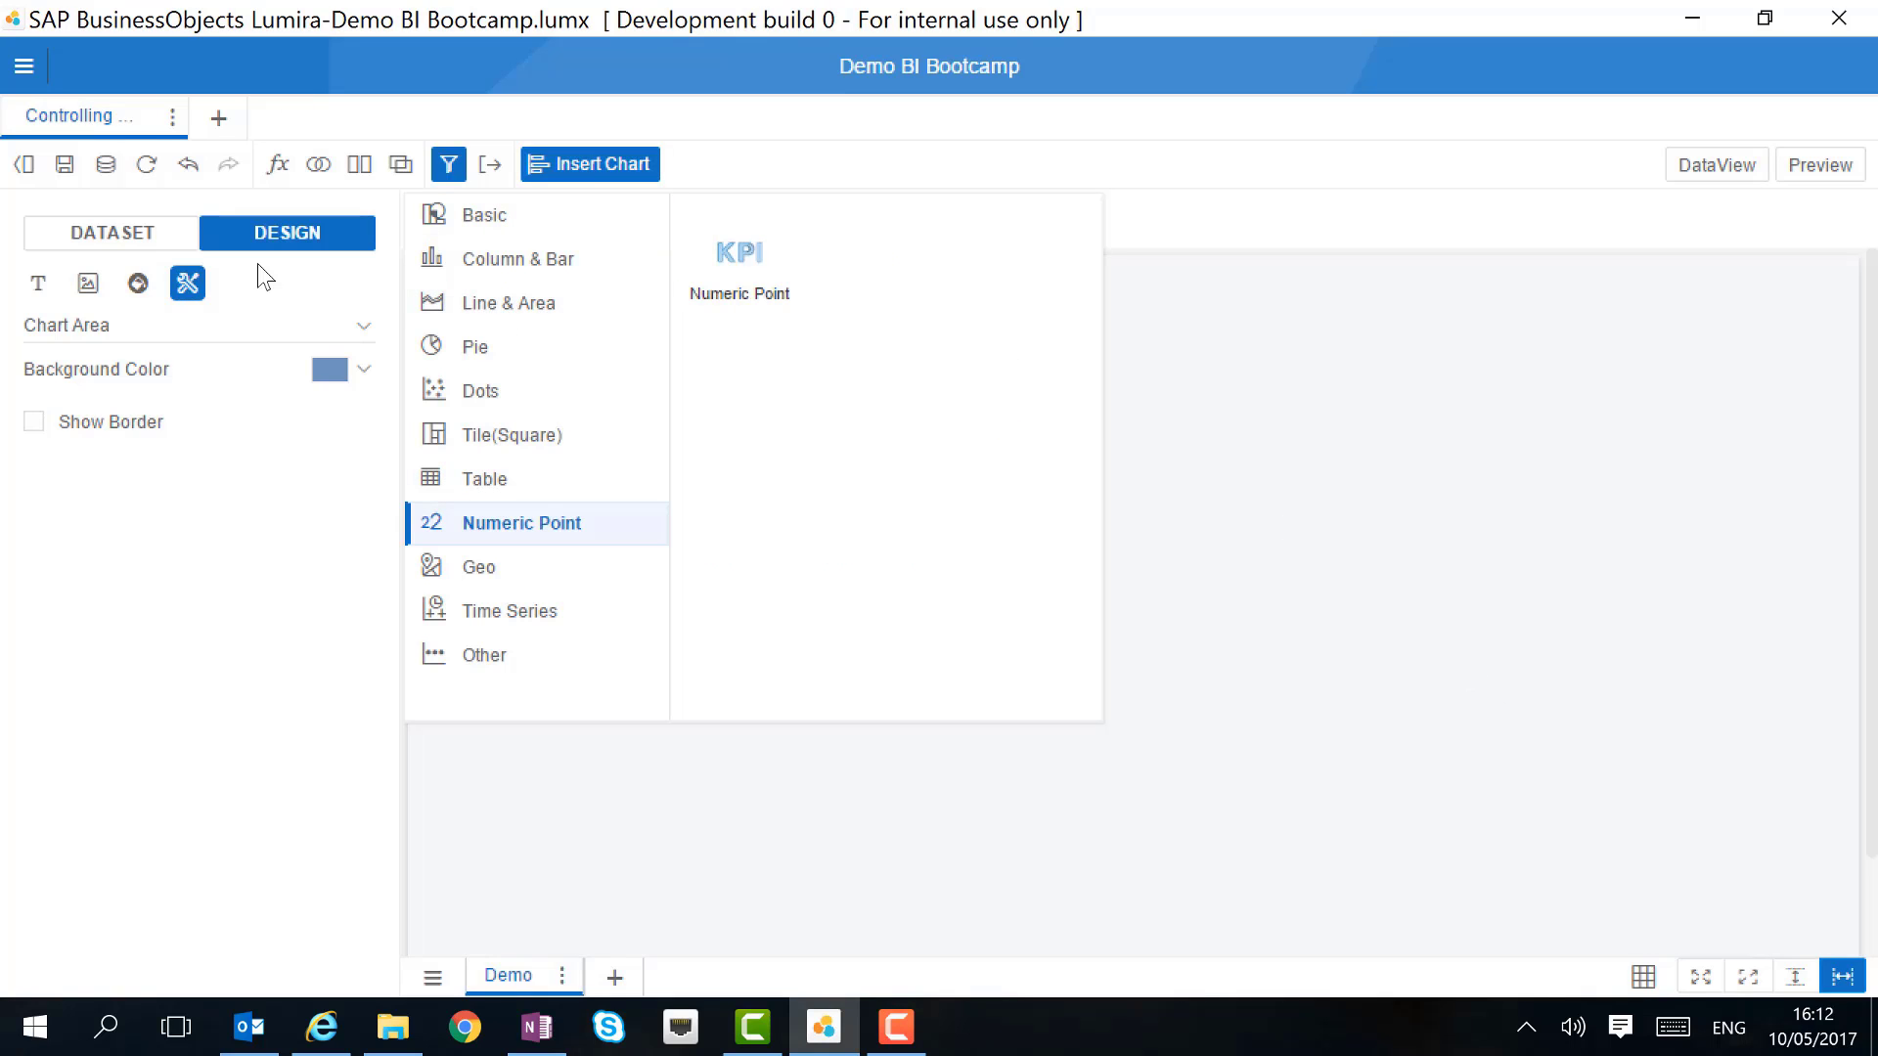
pyautogui.click(782, 250)
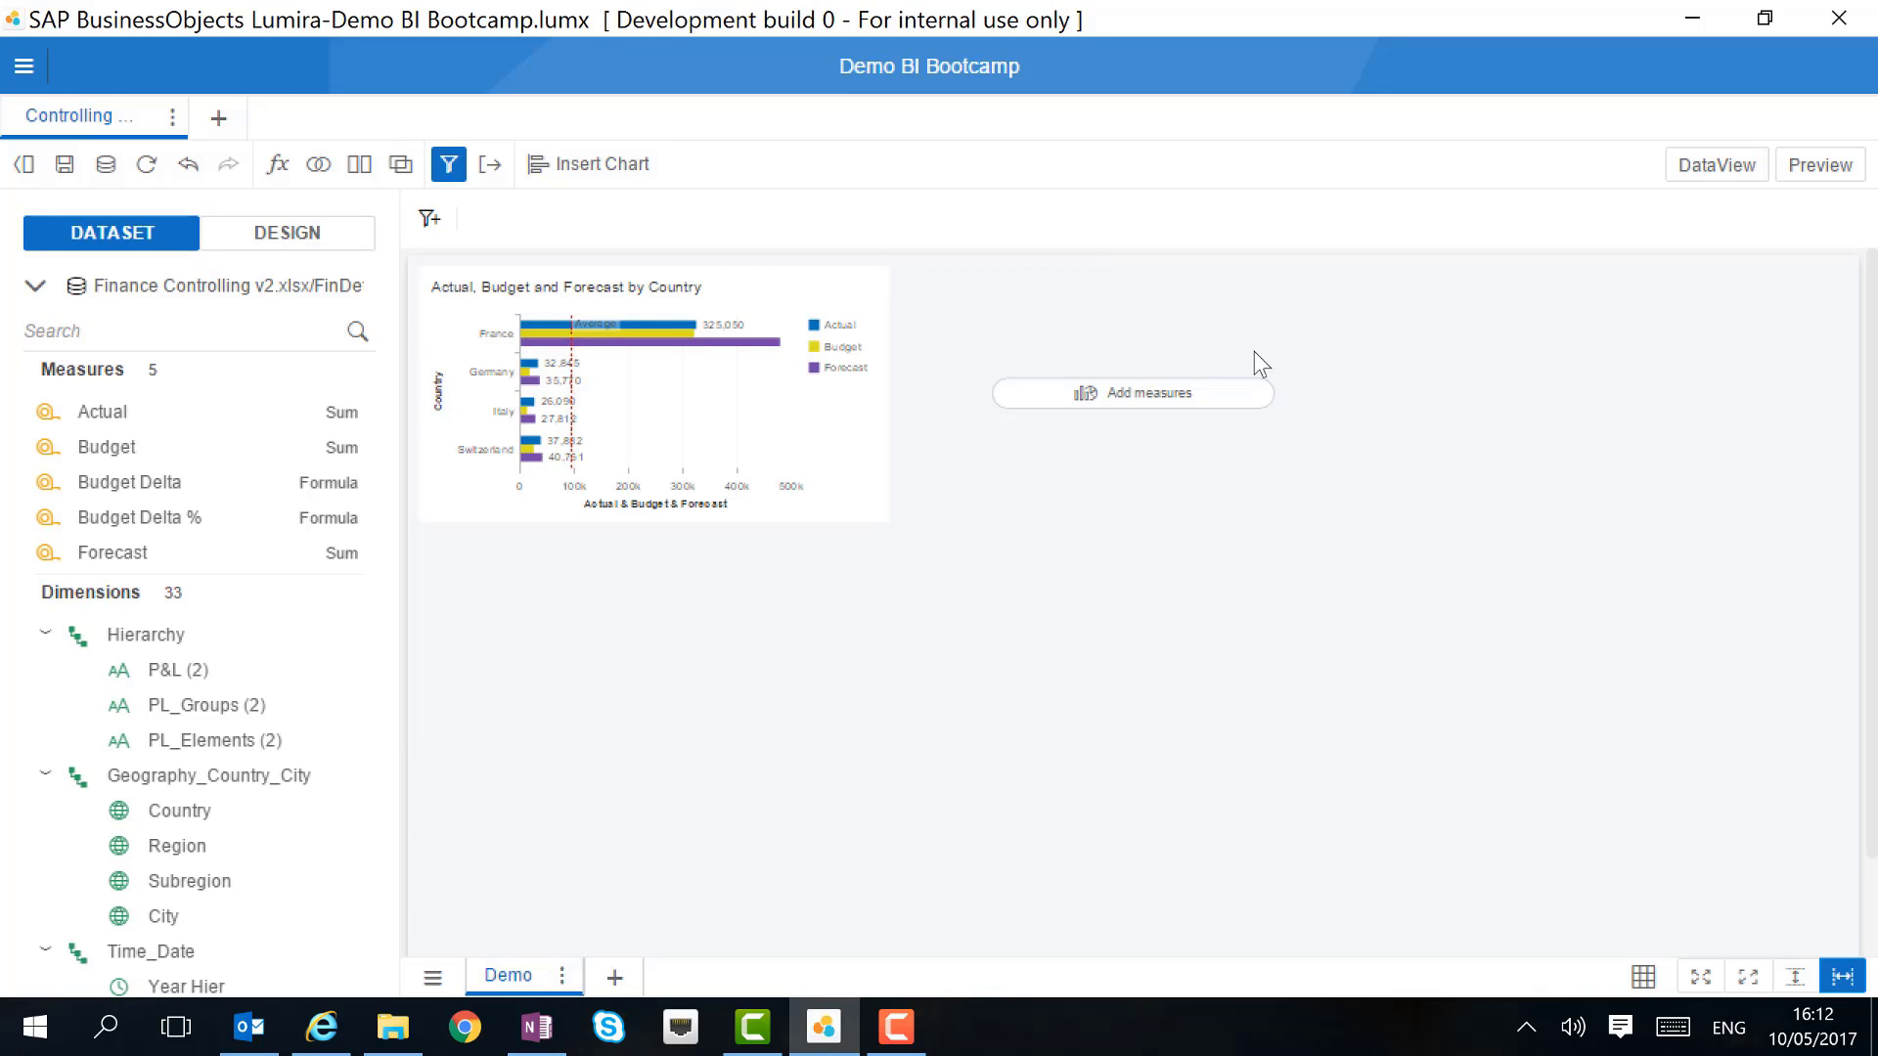
pyautogui.moveTo(103, 412); pyautogui.dragTo(1087, 403)
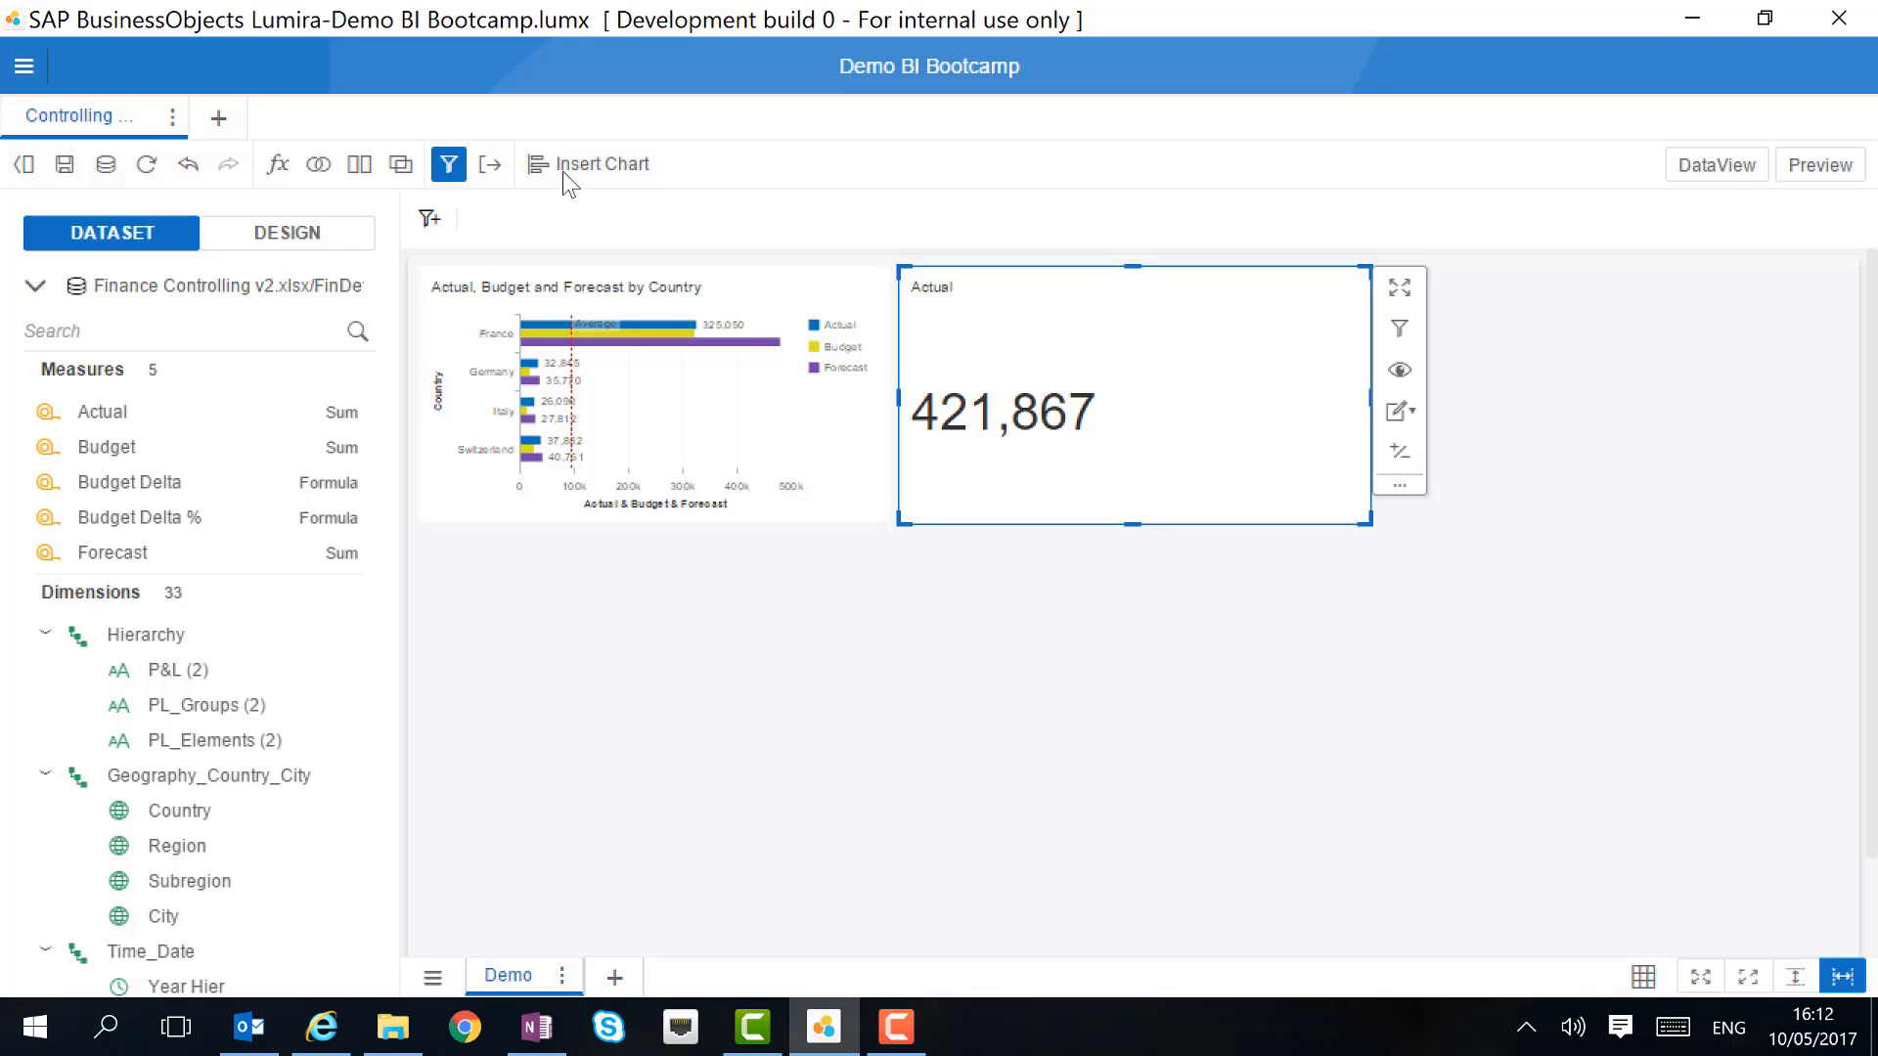
# Set the chart area background of the Actual numeric point to greyish blue.
pyautogui.click(287, 235)
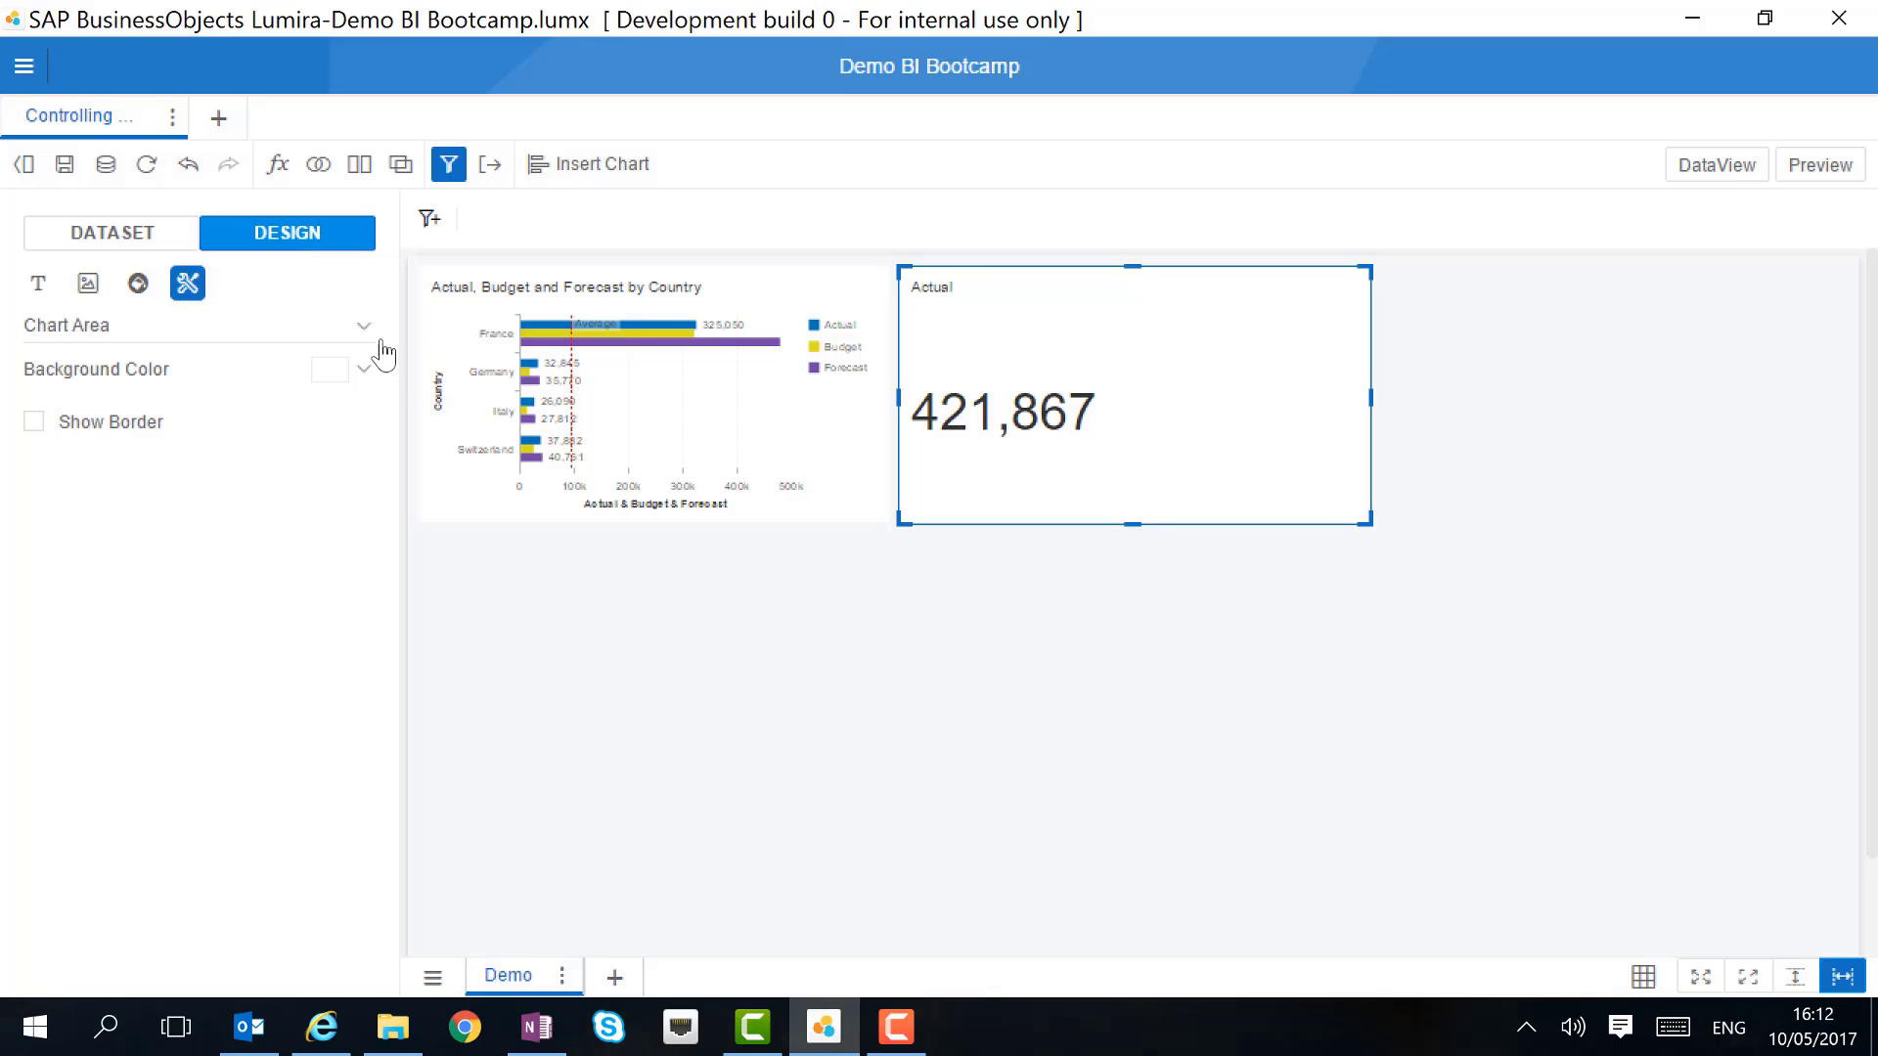
pyautogui.click(363, 371)
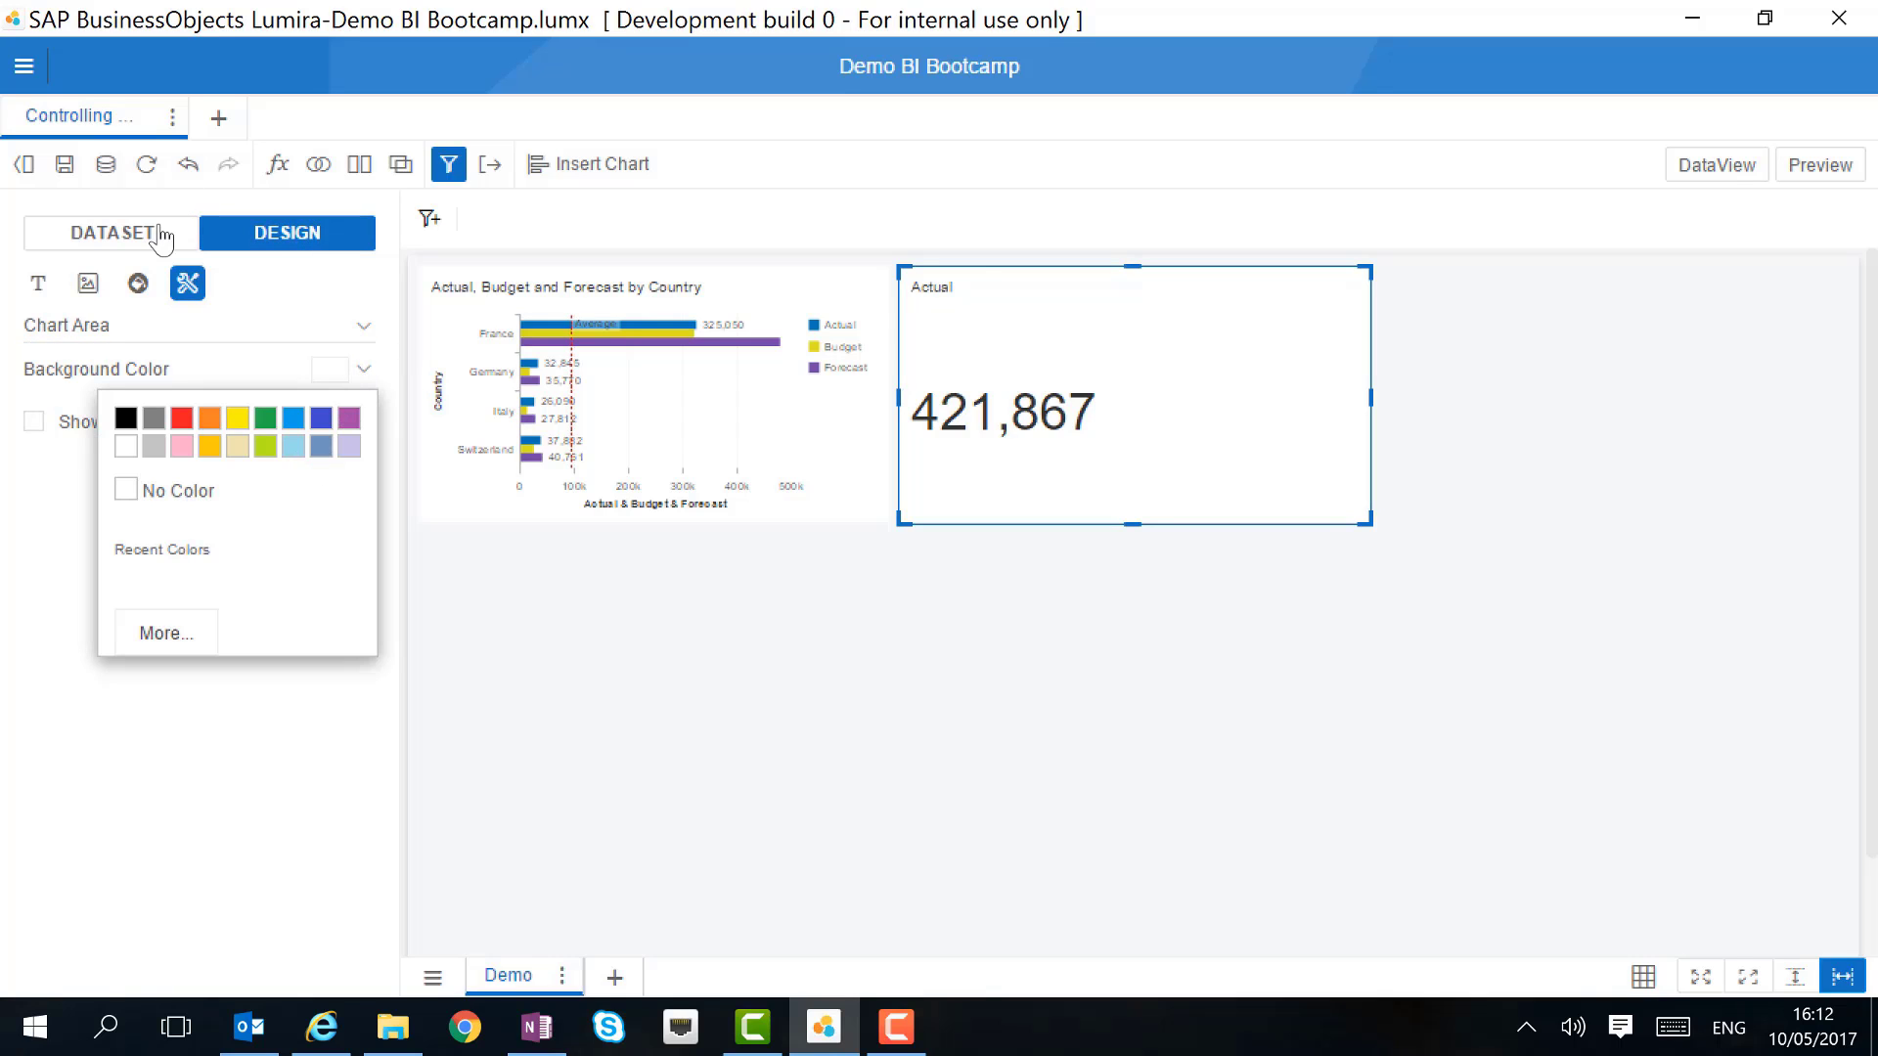
pyautogui.click(320, 446)
# Format the value of the Actual numeric point in white with a font size of 22.
pyautogui.click(146, 326)
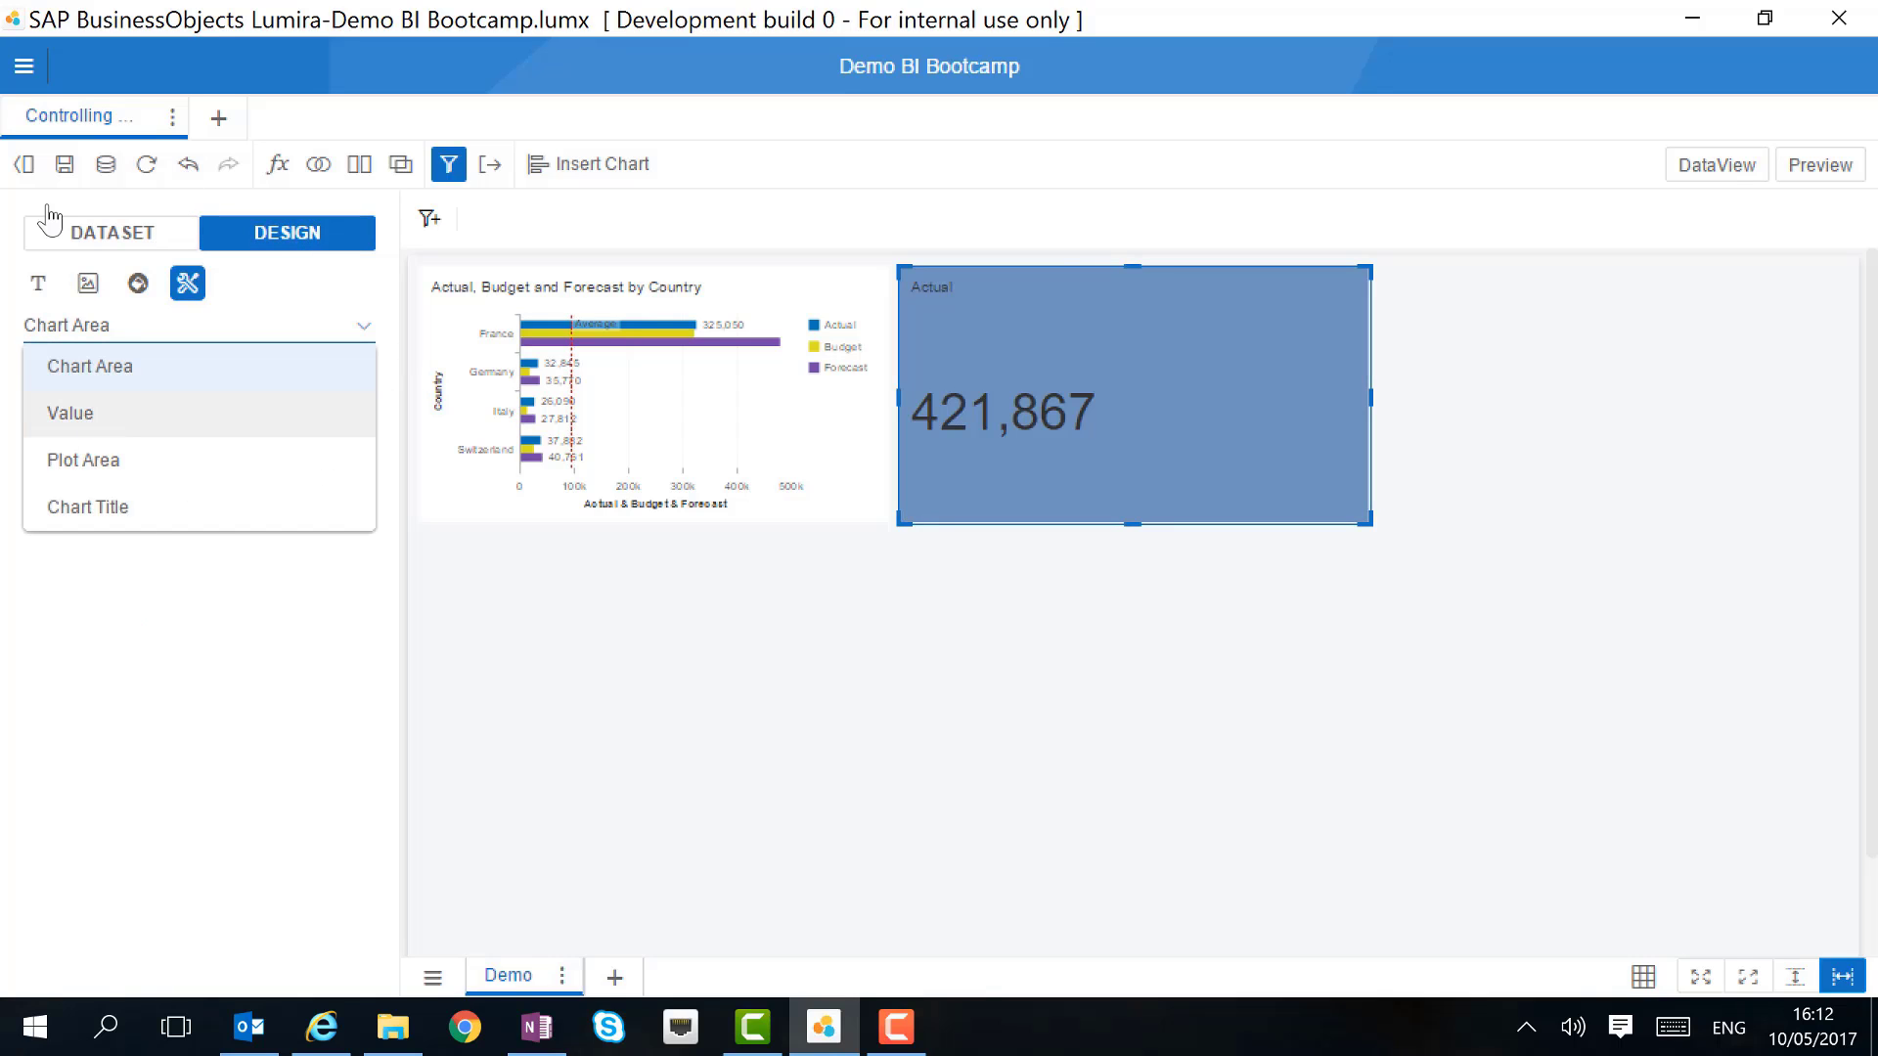
pyautogui.click(108, 415)
pyautogui.click(228, 430)
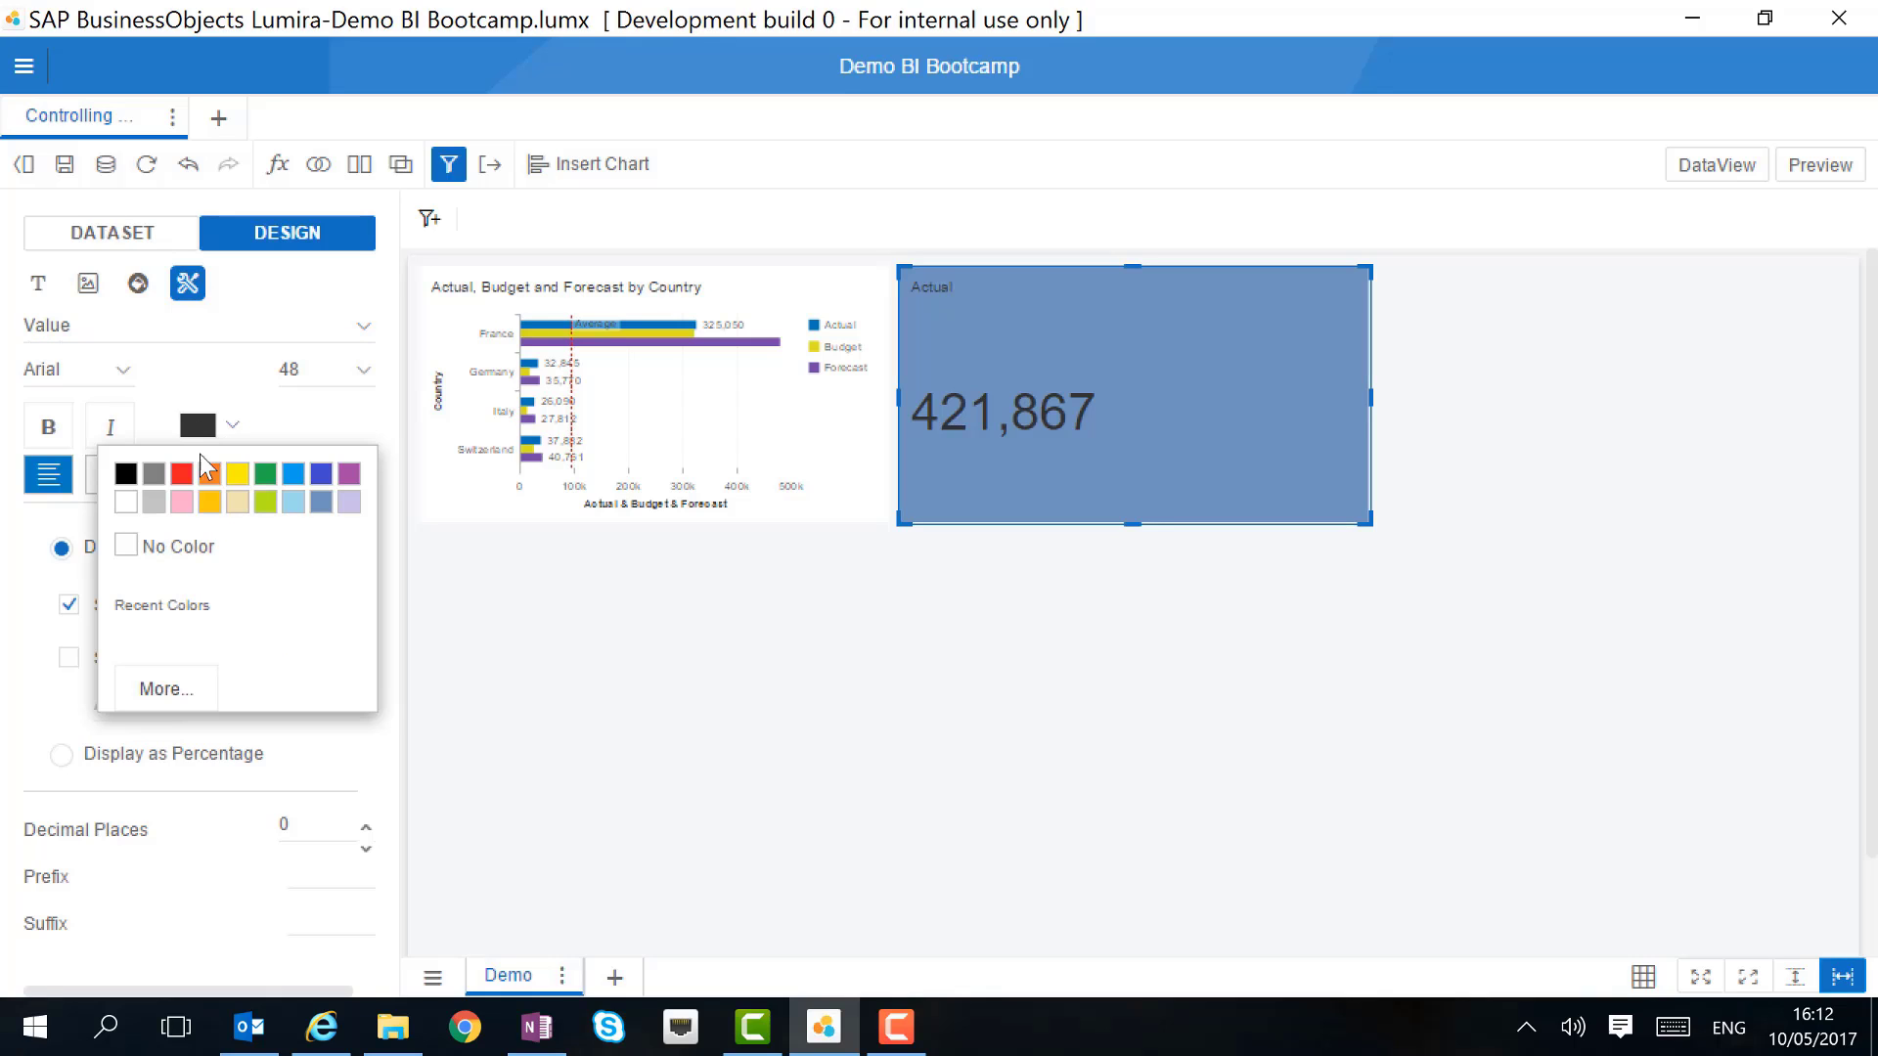
pyautogui.click(155, 503)
pyautogui.click(364, 372)
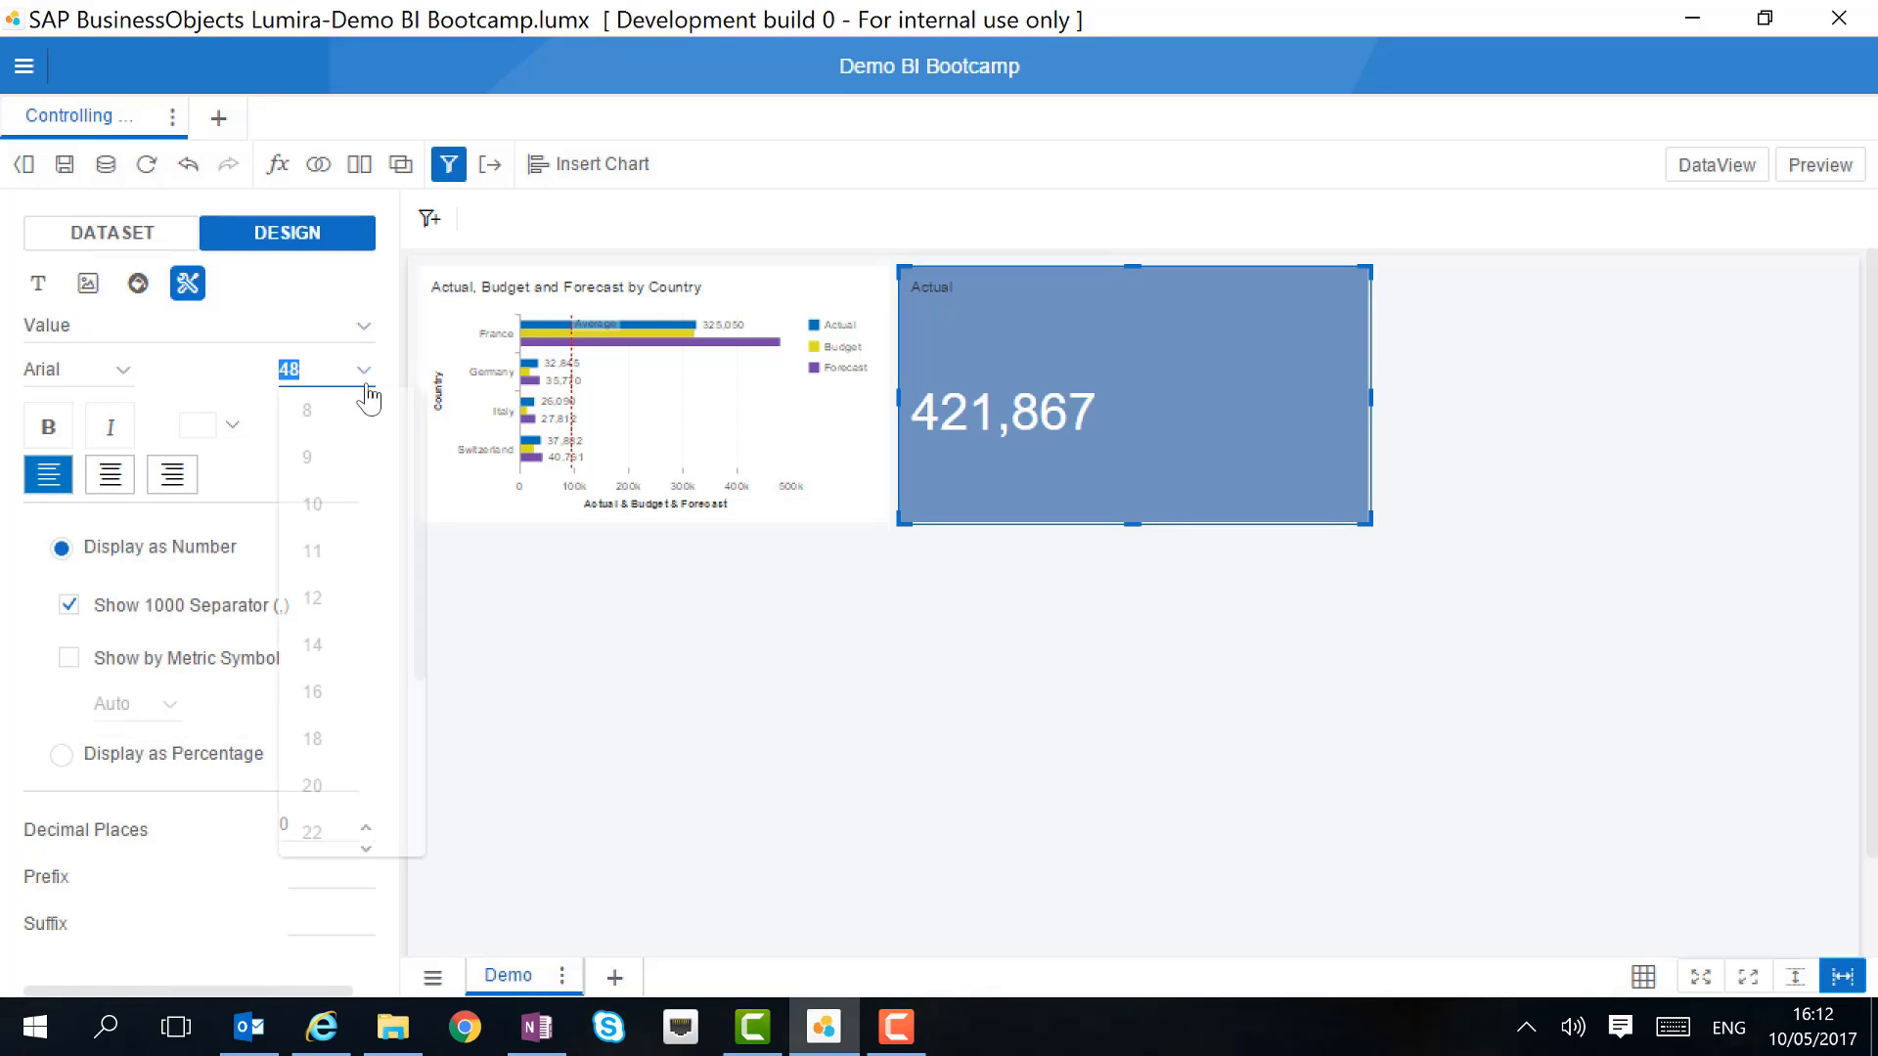
pyautogui.click(333, 841)
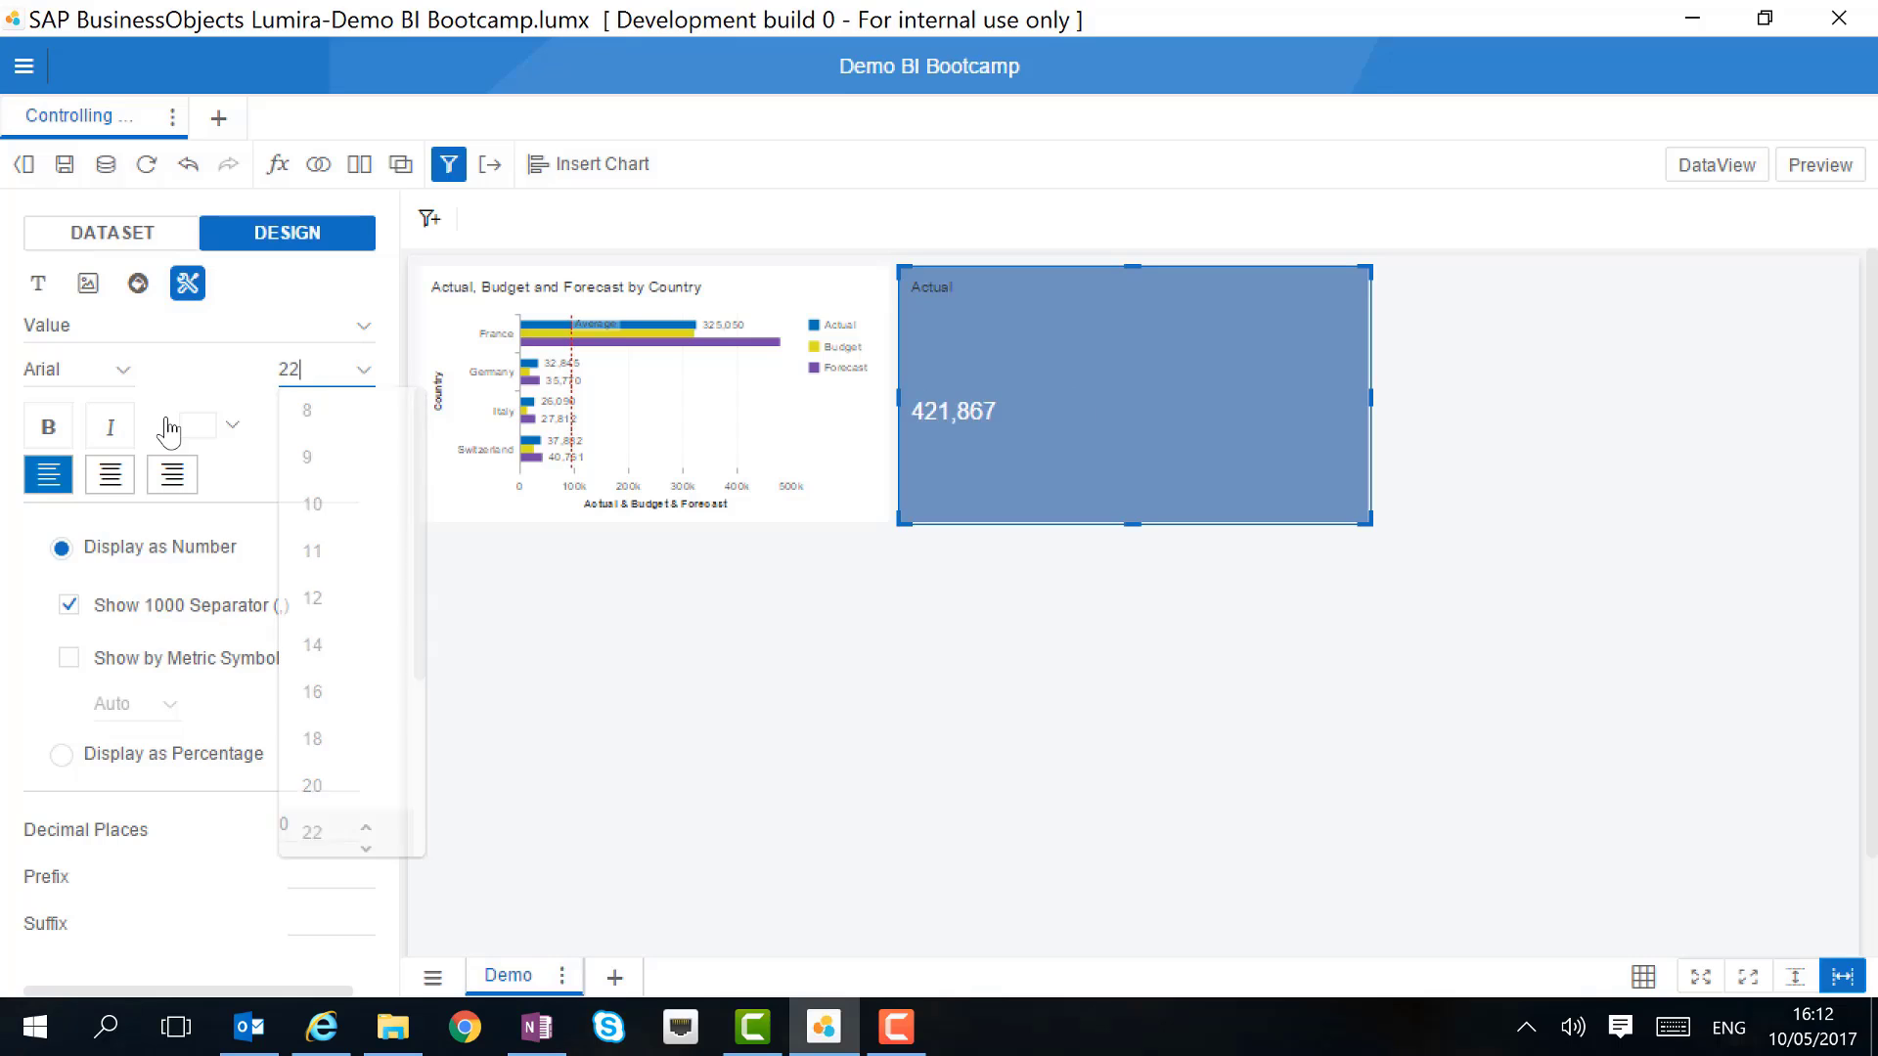
# Colour the Actual numeric point's chart title white and shrink the tile to a small box around its text.
pyautogui.click(364, 335)
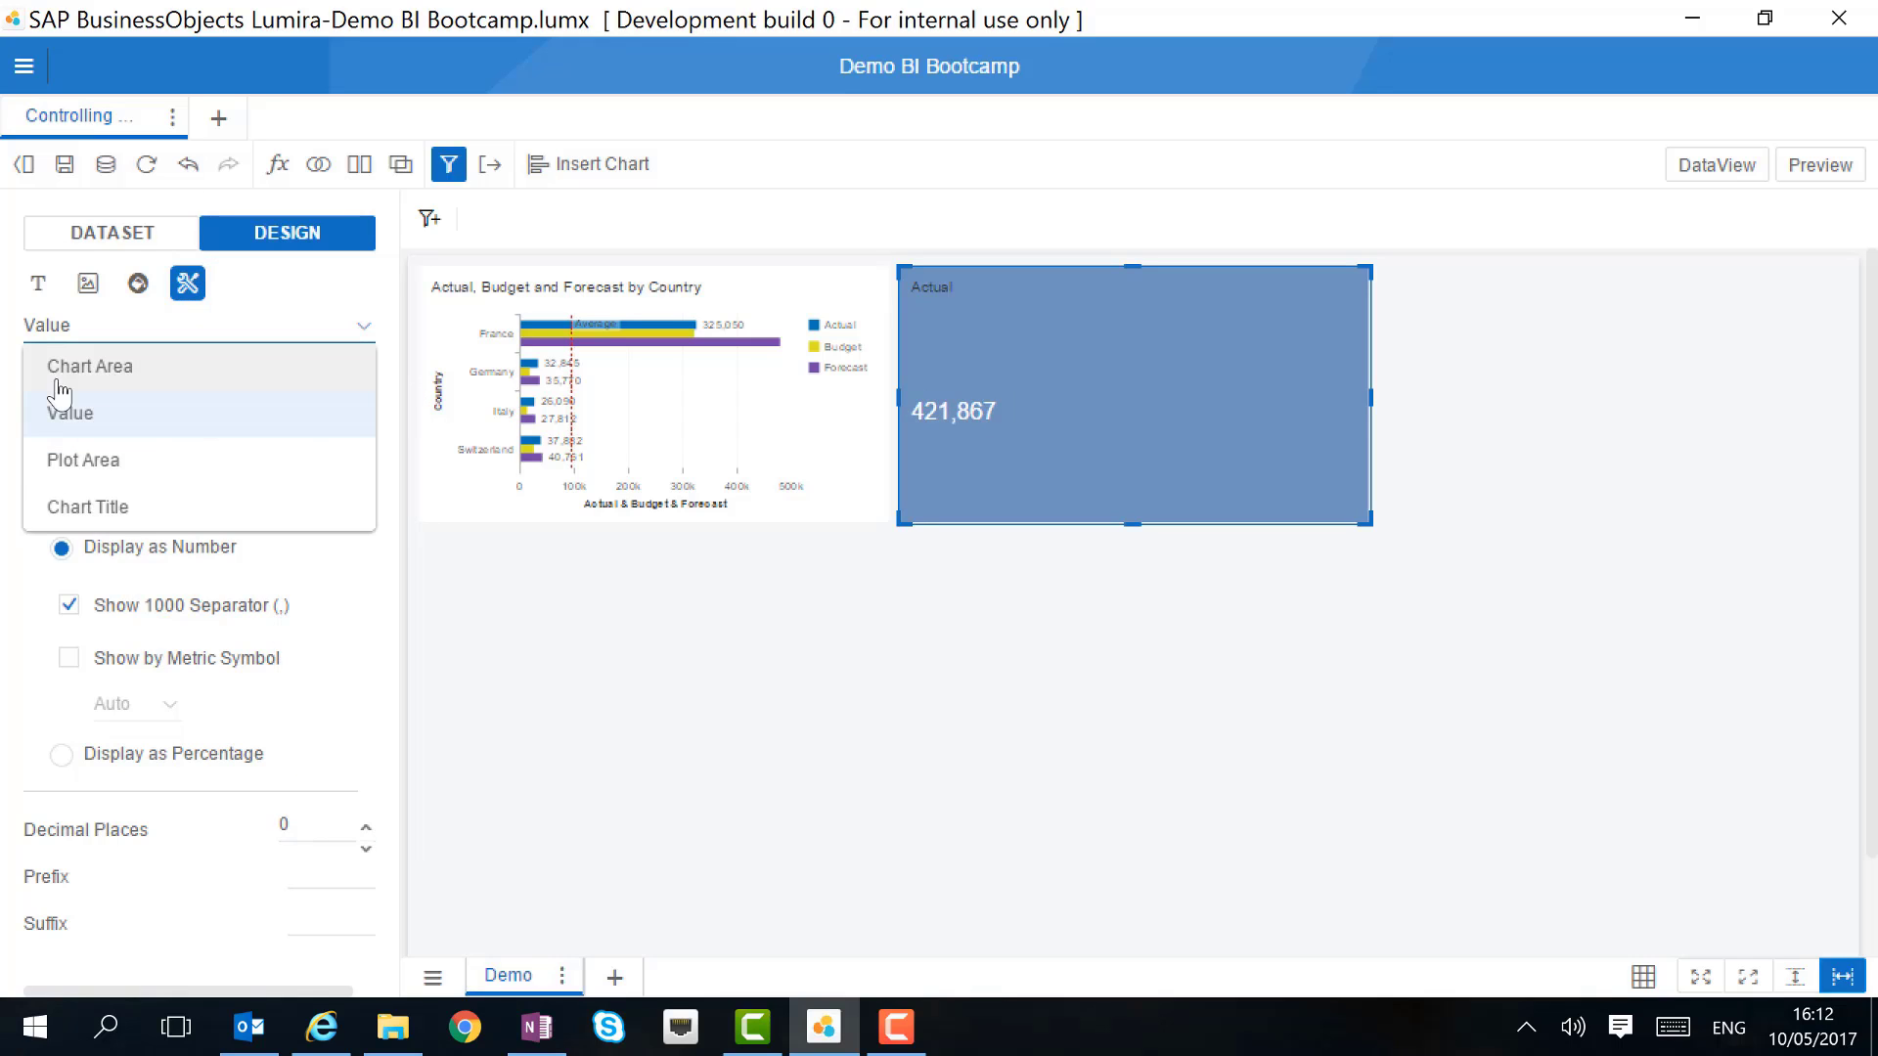
pyautogui.click(273, 500)
pyautogui.click(266, 492)
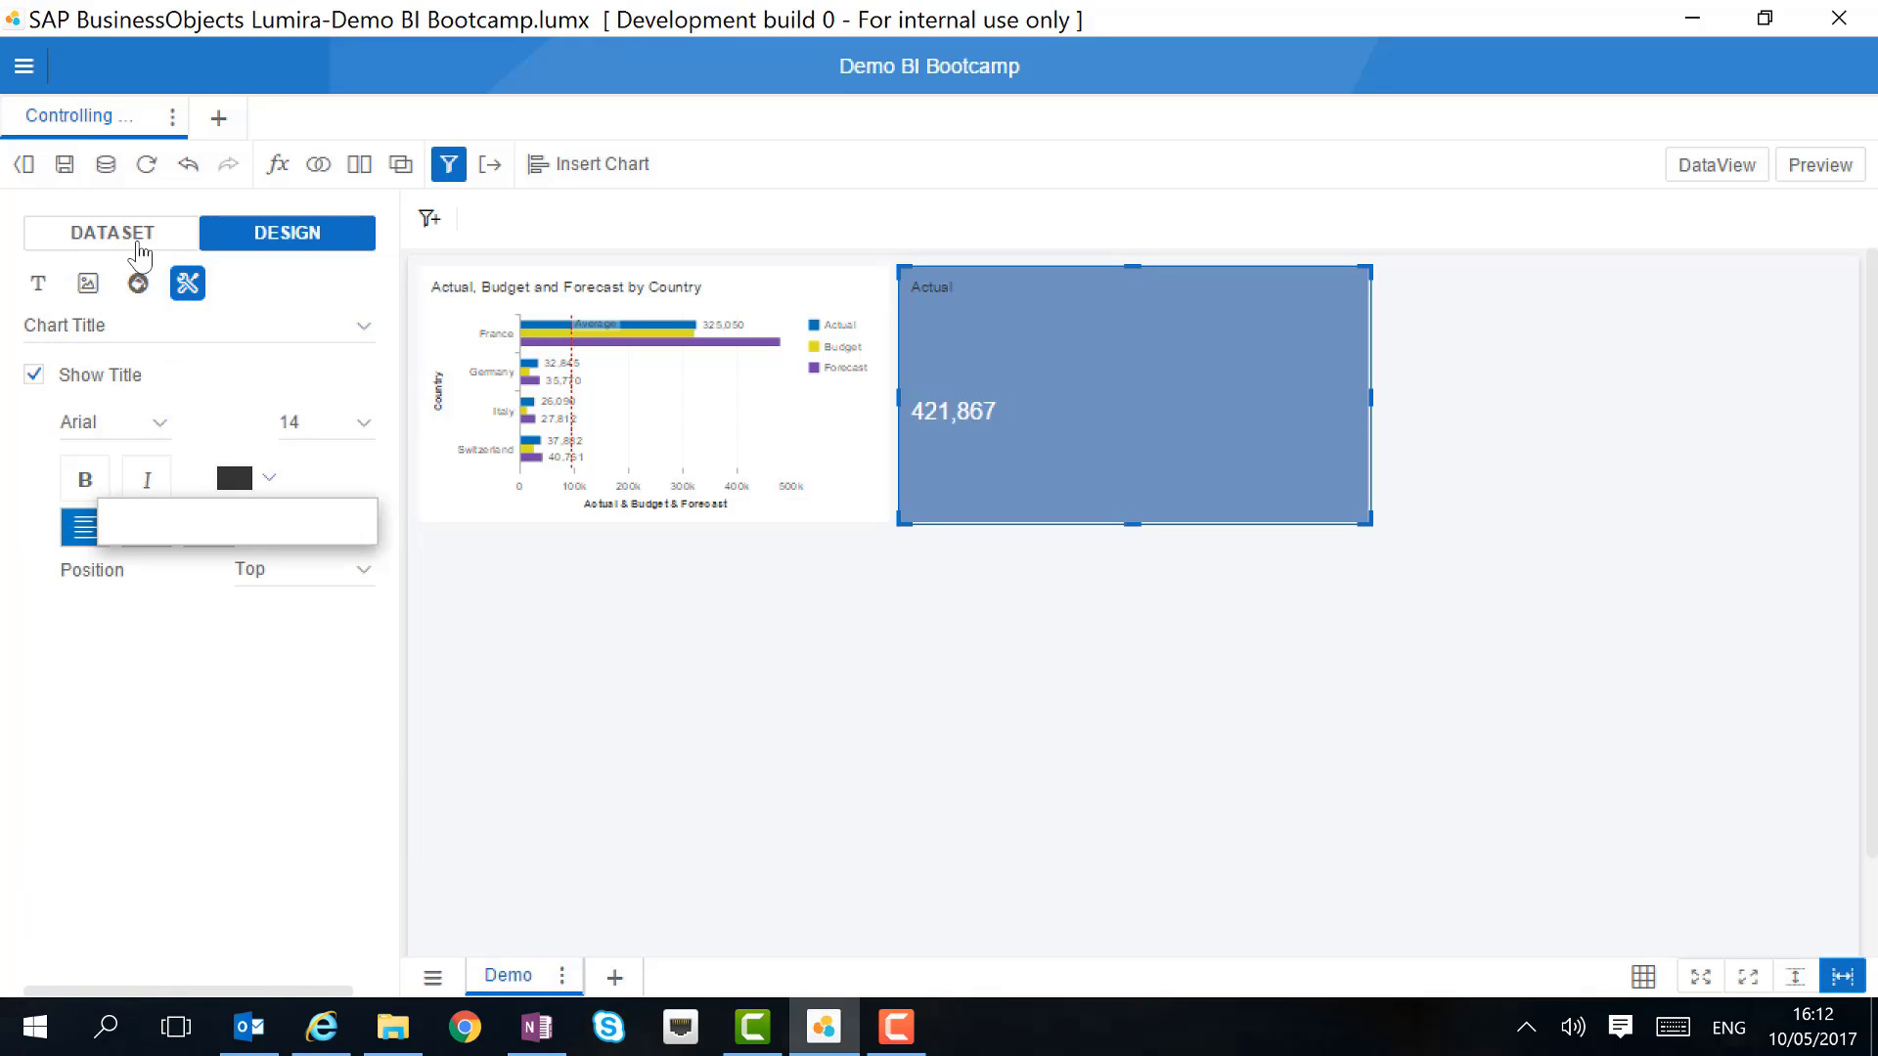
pyautogui.click(152, 592)
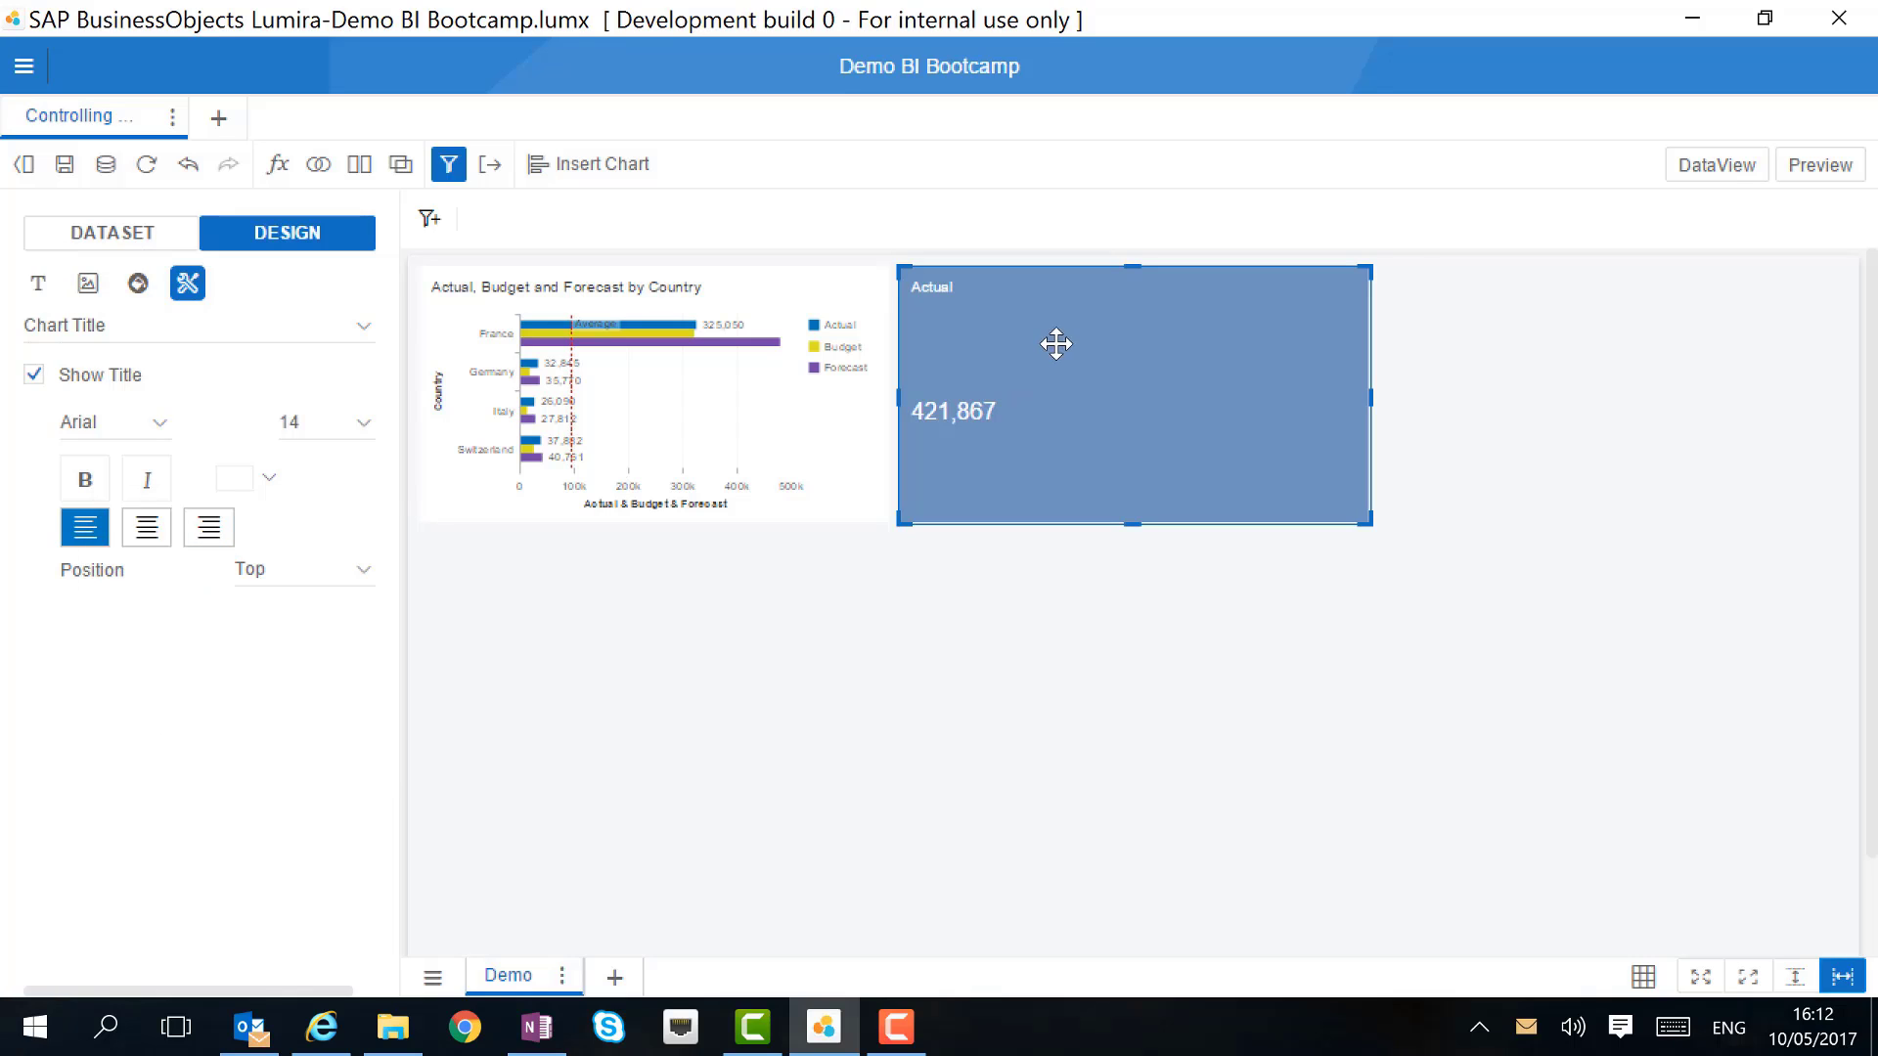
pyautogui.moveTo(1364, 521); pyautogui.dragTo(1087, 414)
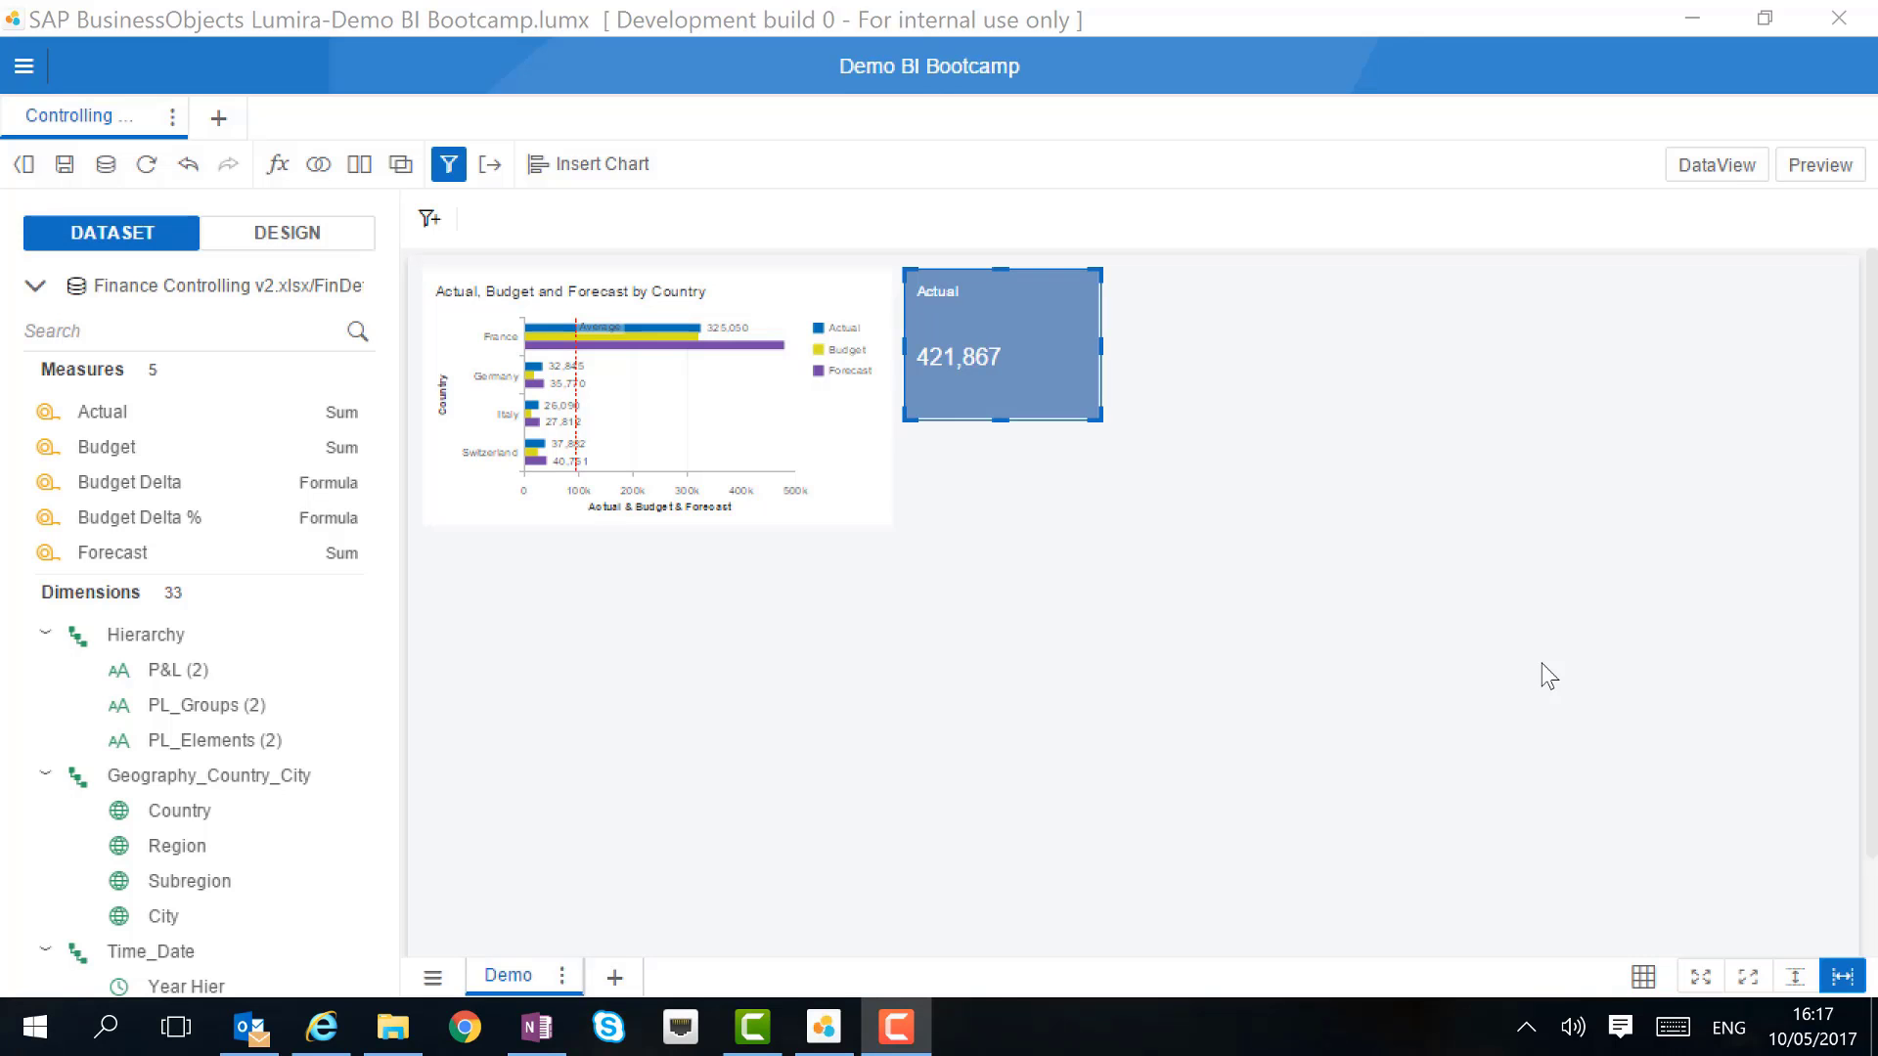
# Duplicate the Actual tile, place the copy directly to its right and replace the copy's measure with Budget.
pyautogui.rightClick(1034, 320)
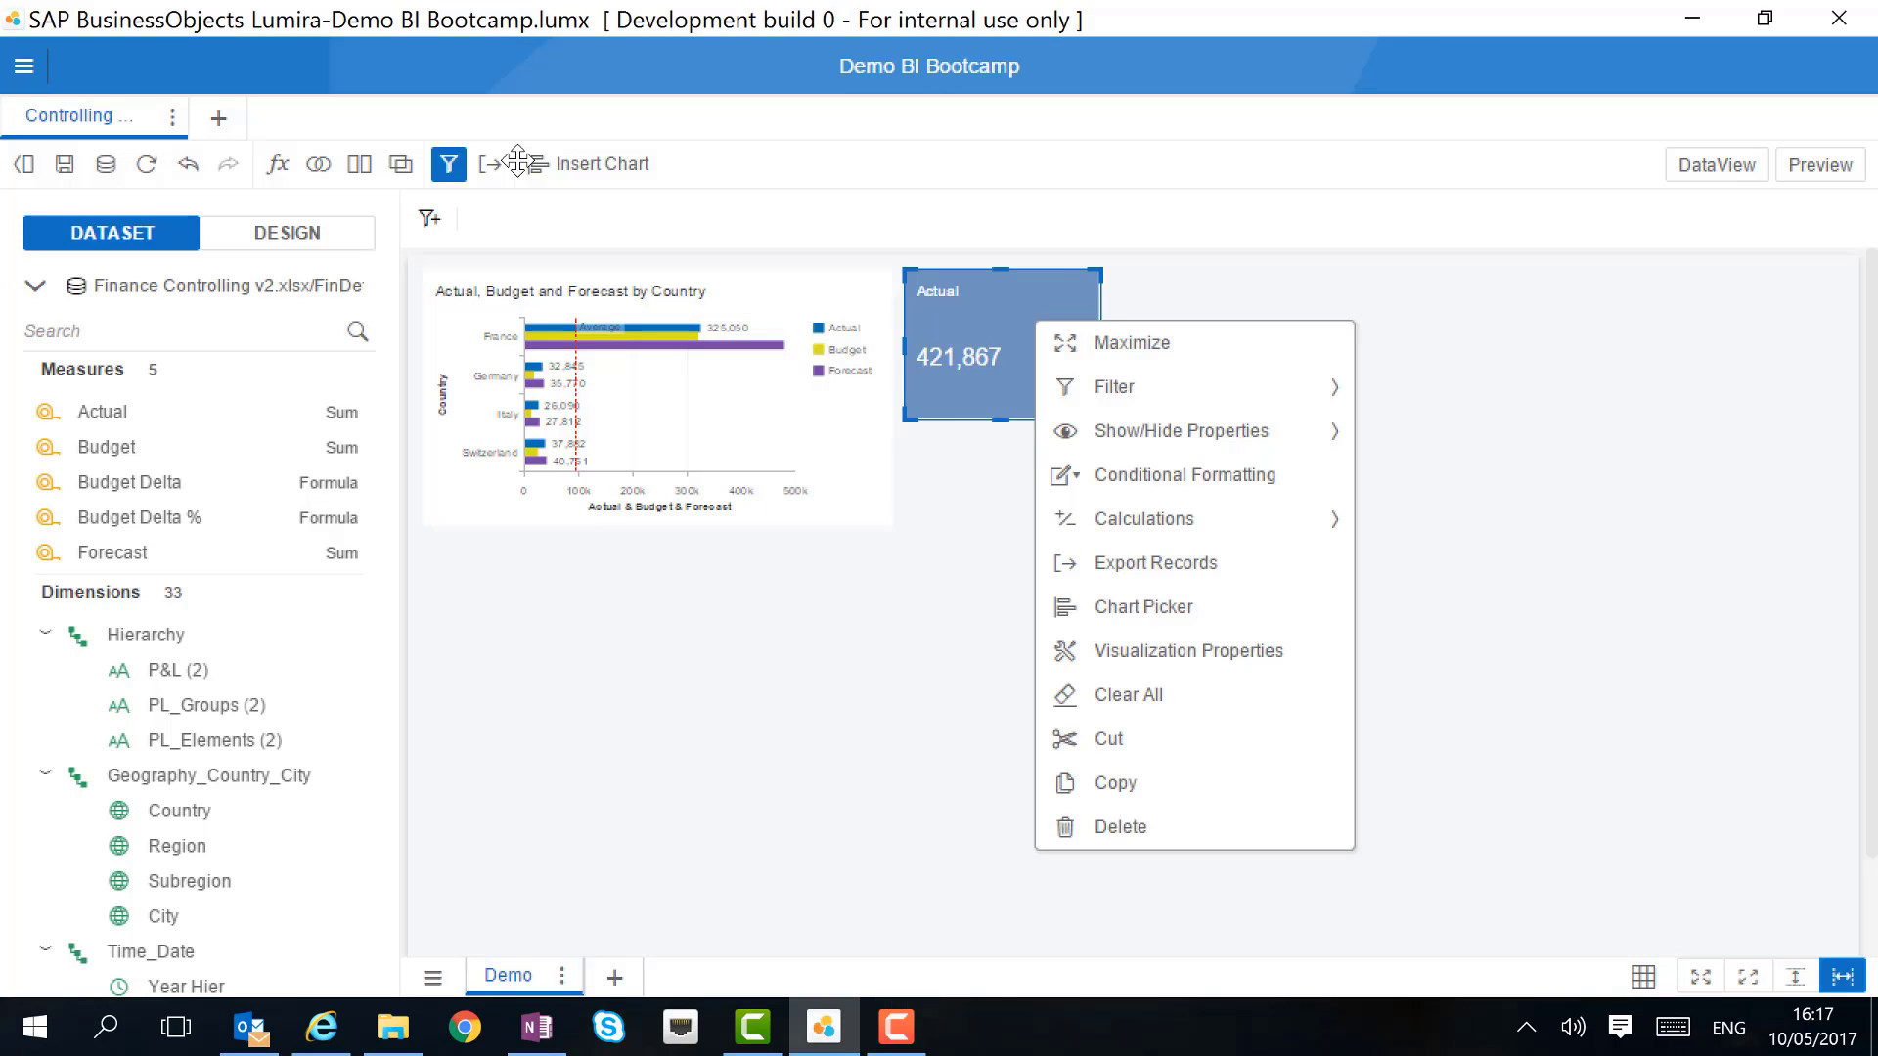
pyautogui.click(1210, 773)
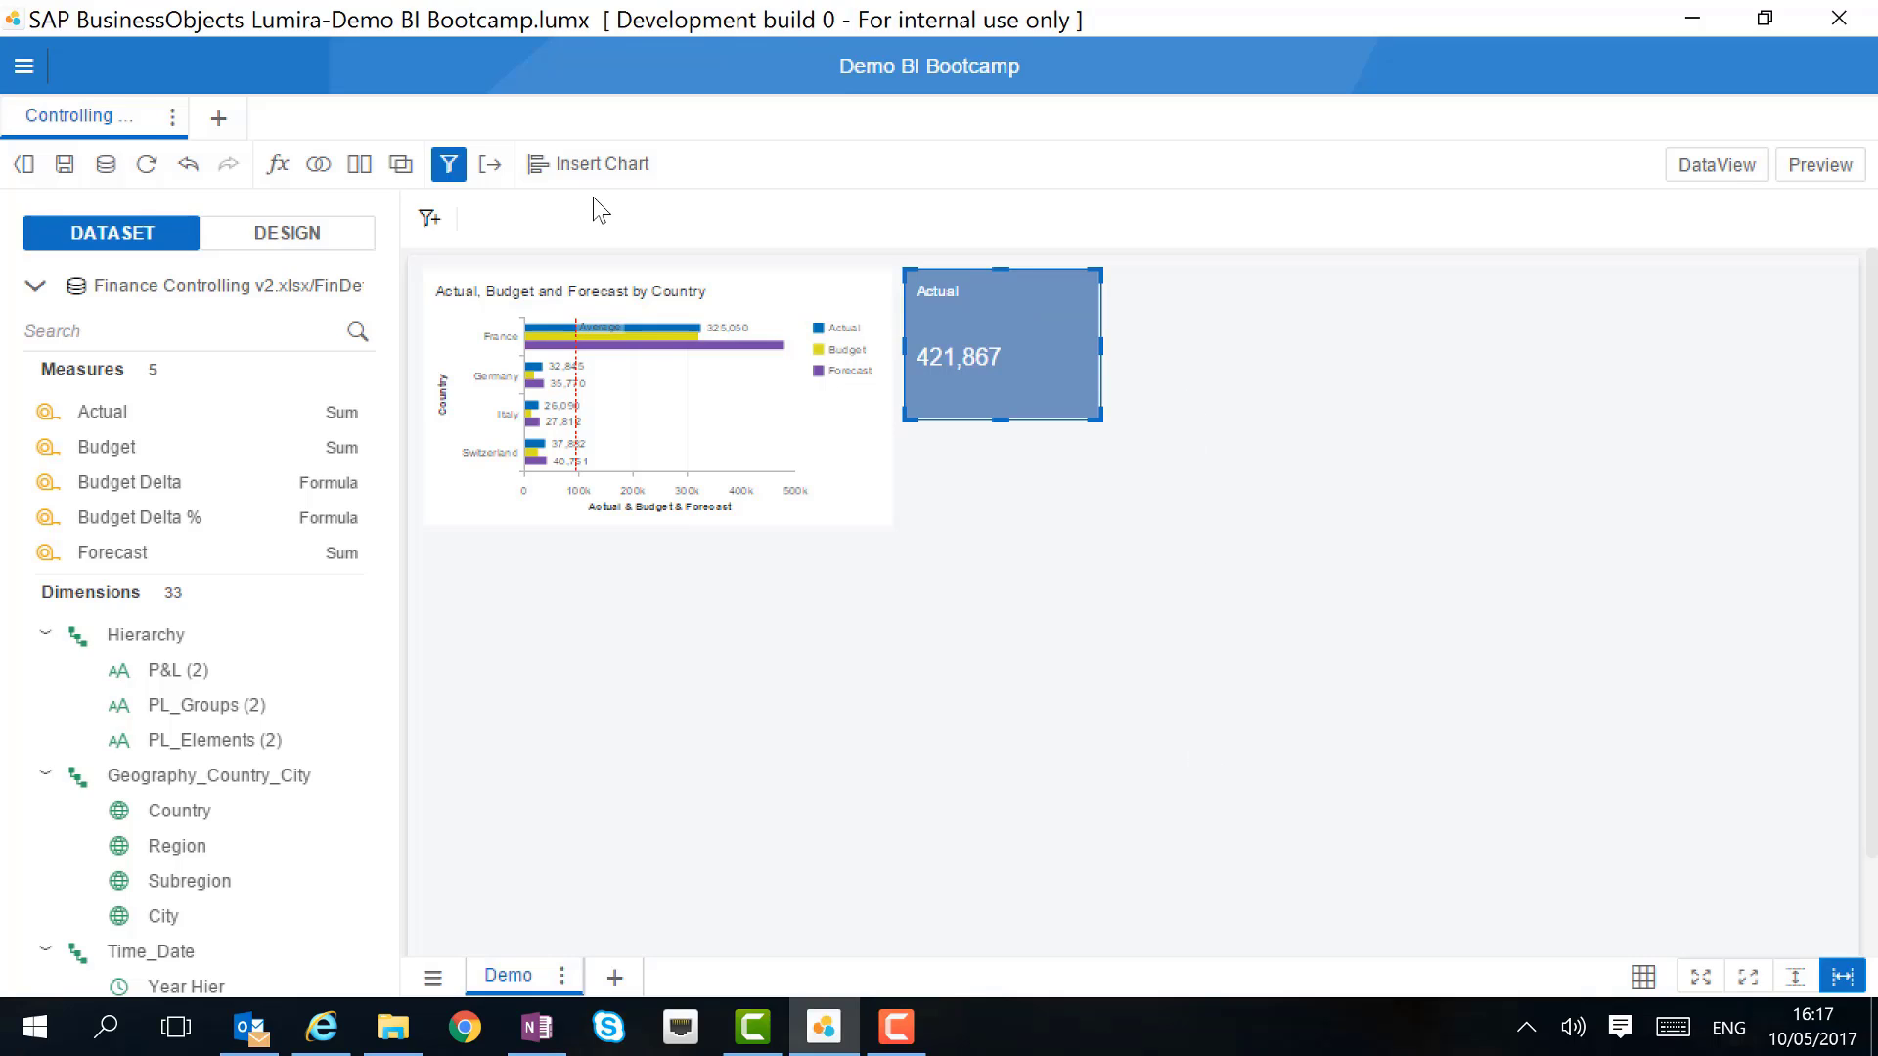
pyautogui.rightClick(1185, 394)
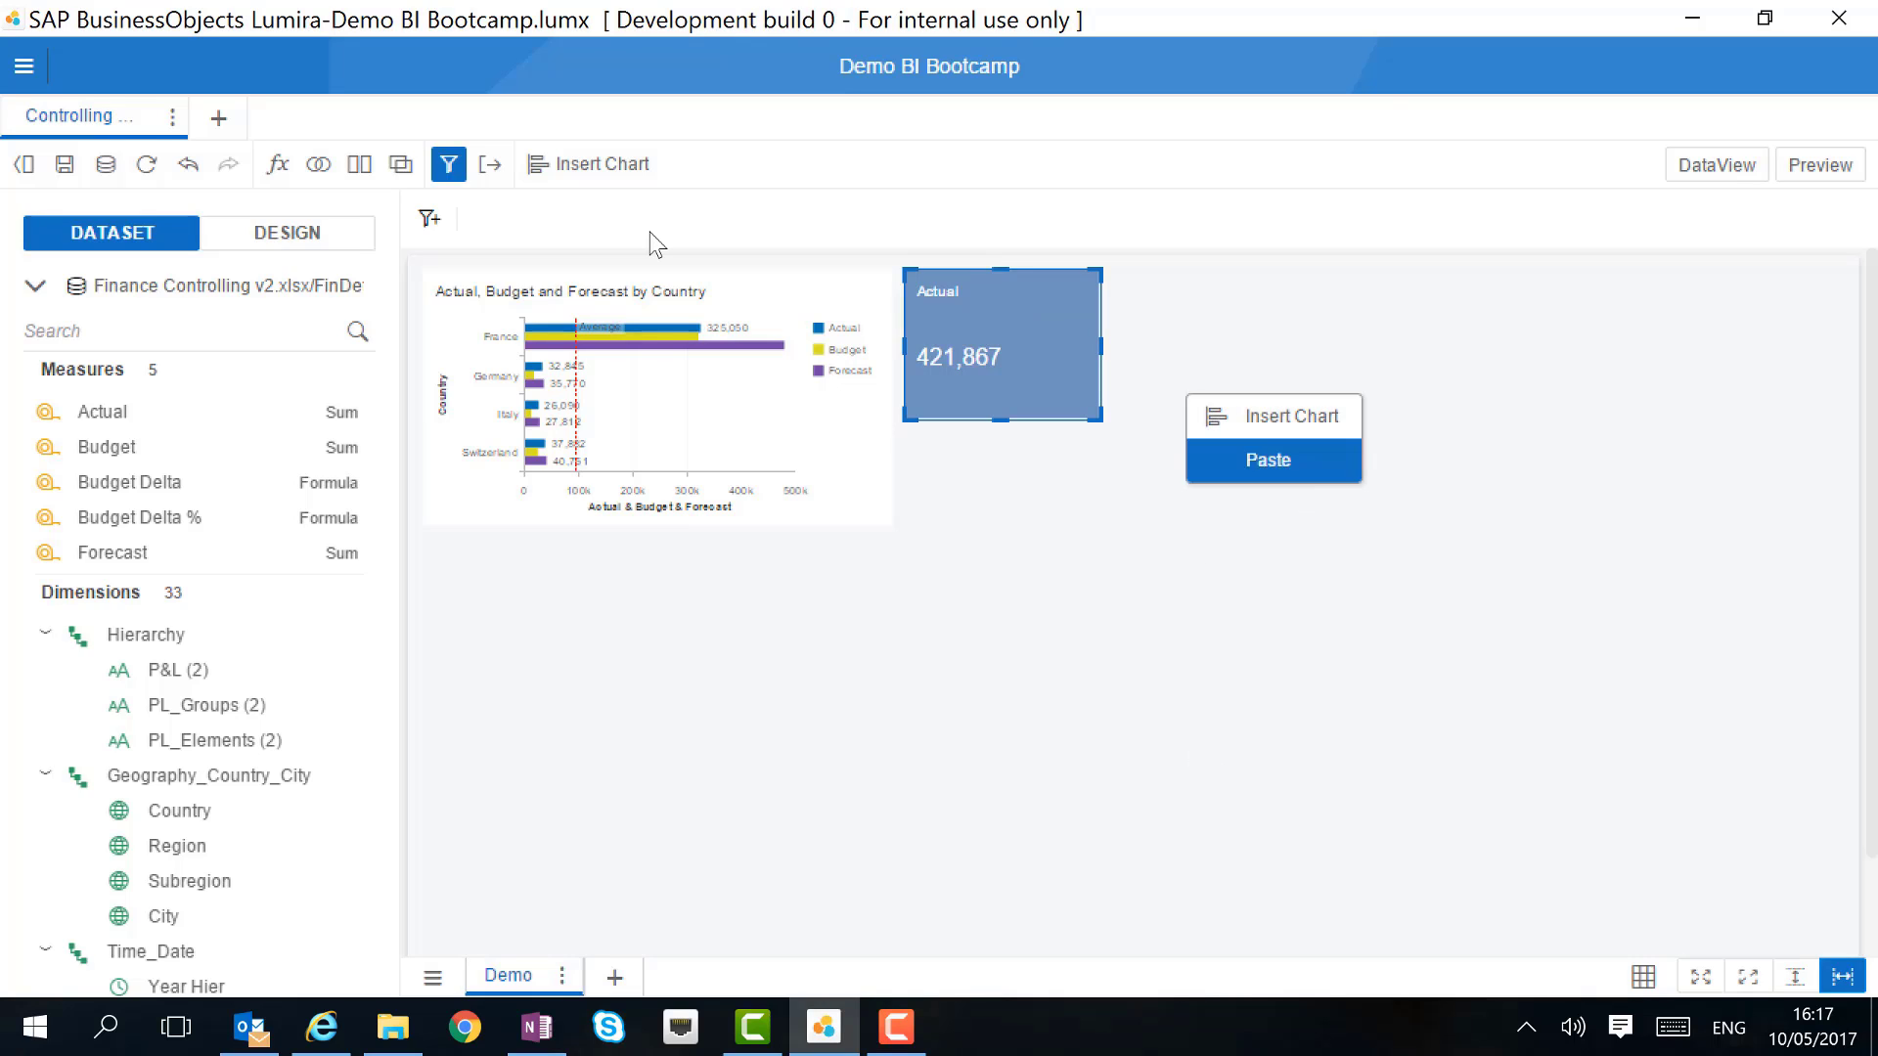
pyautogui.click(1271, 460)
pyautogui.click(1311, 461)
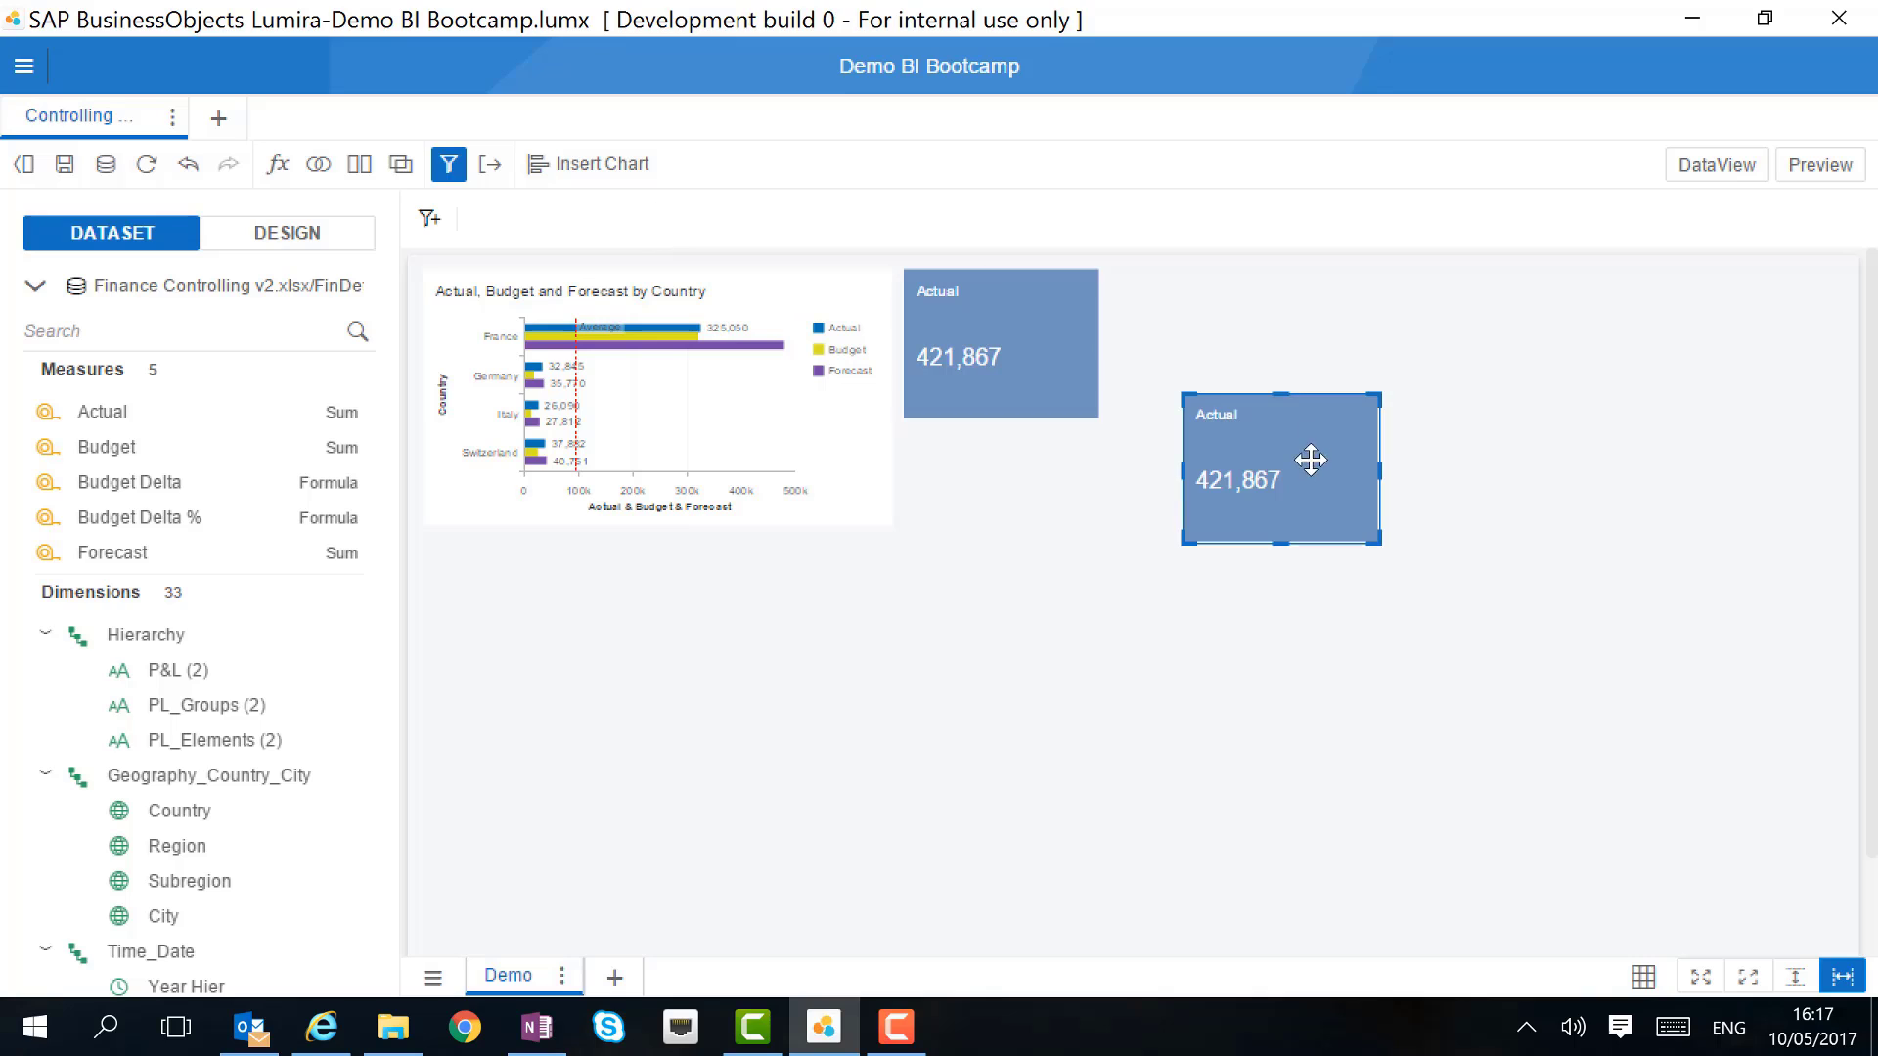
pyautogui.moveTo(1312, 461); pyautogui.dragTo(1238, 332)
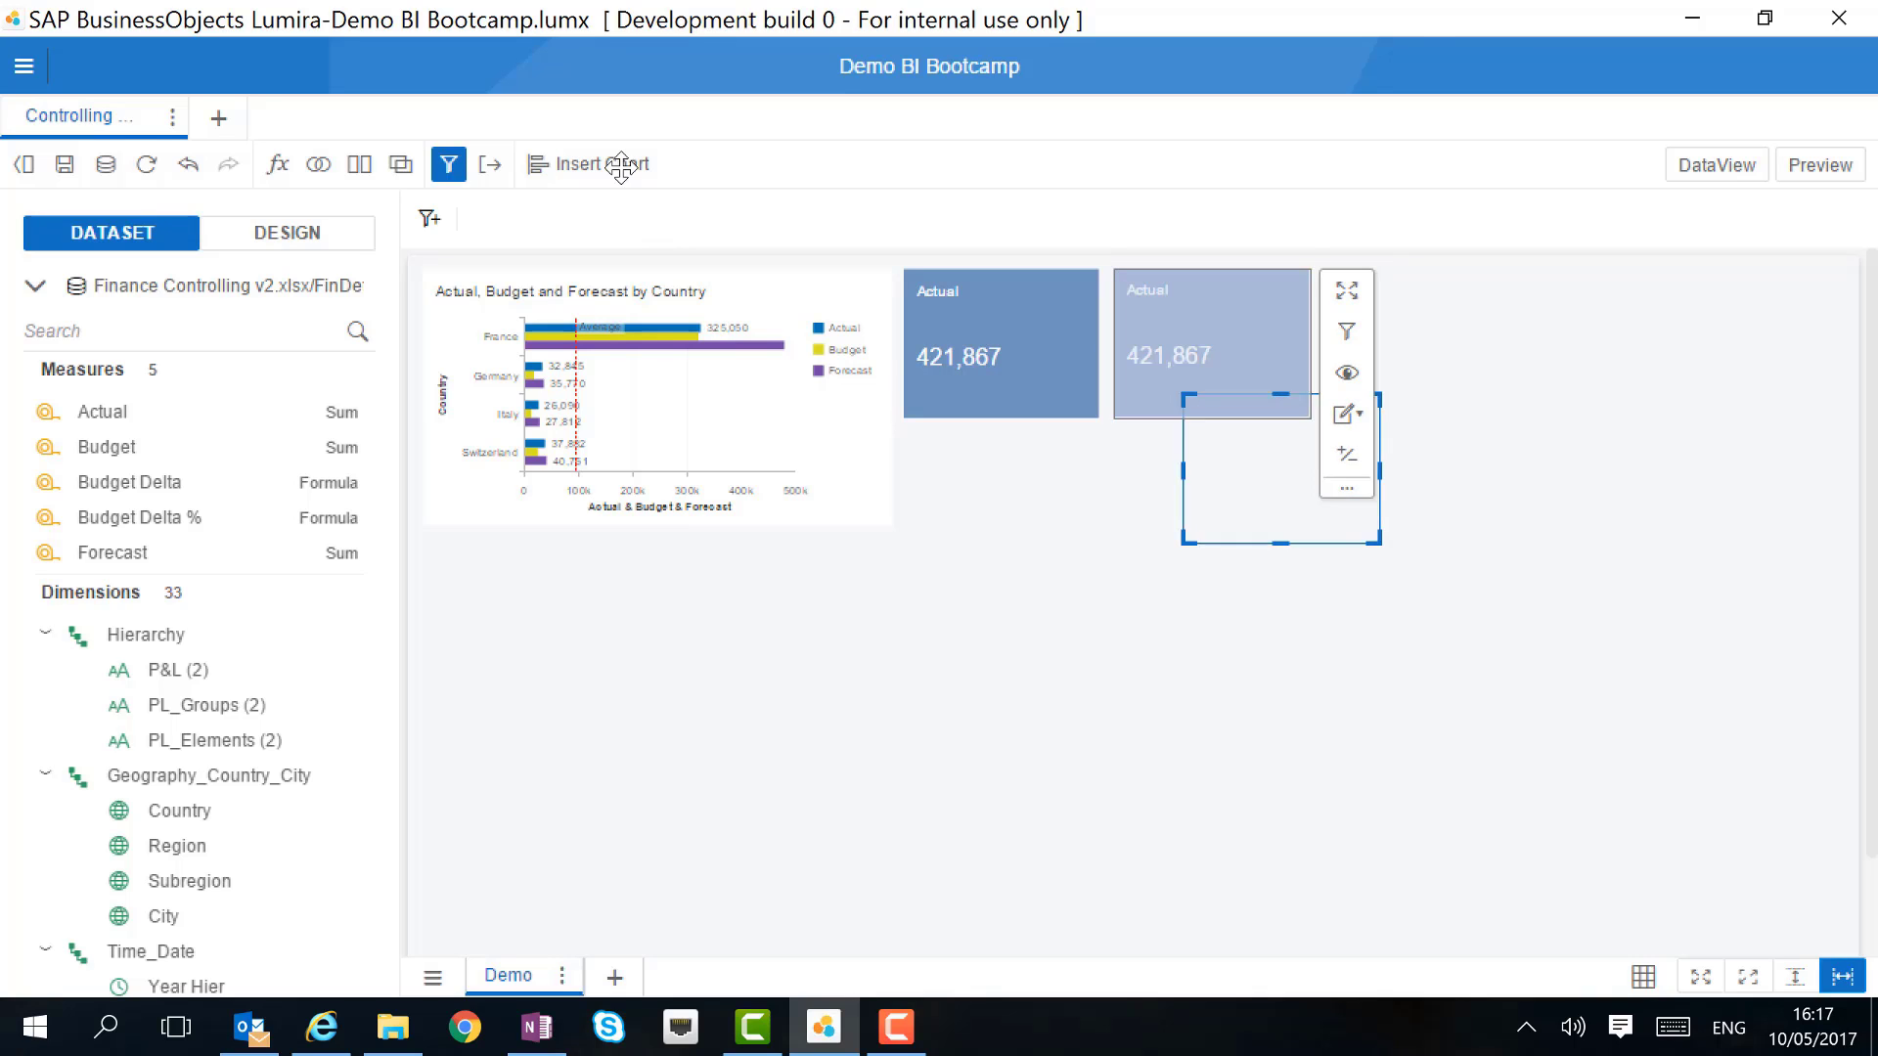
pyautogui.moveTo(277, 442); pyautogui.dragTo(1152, 364)
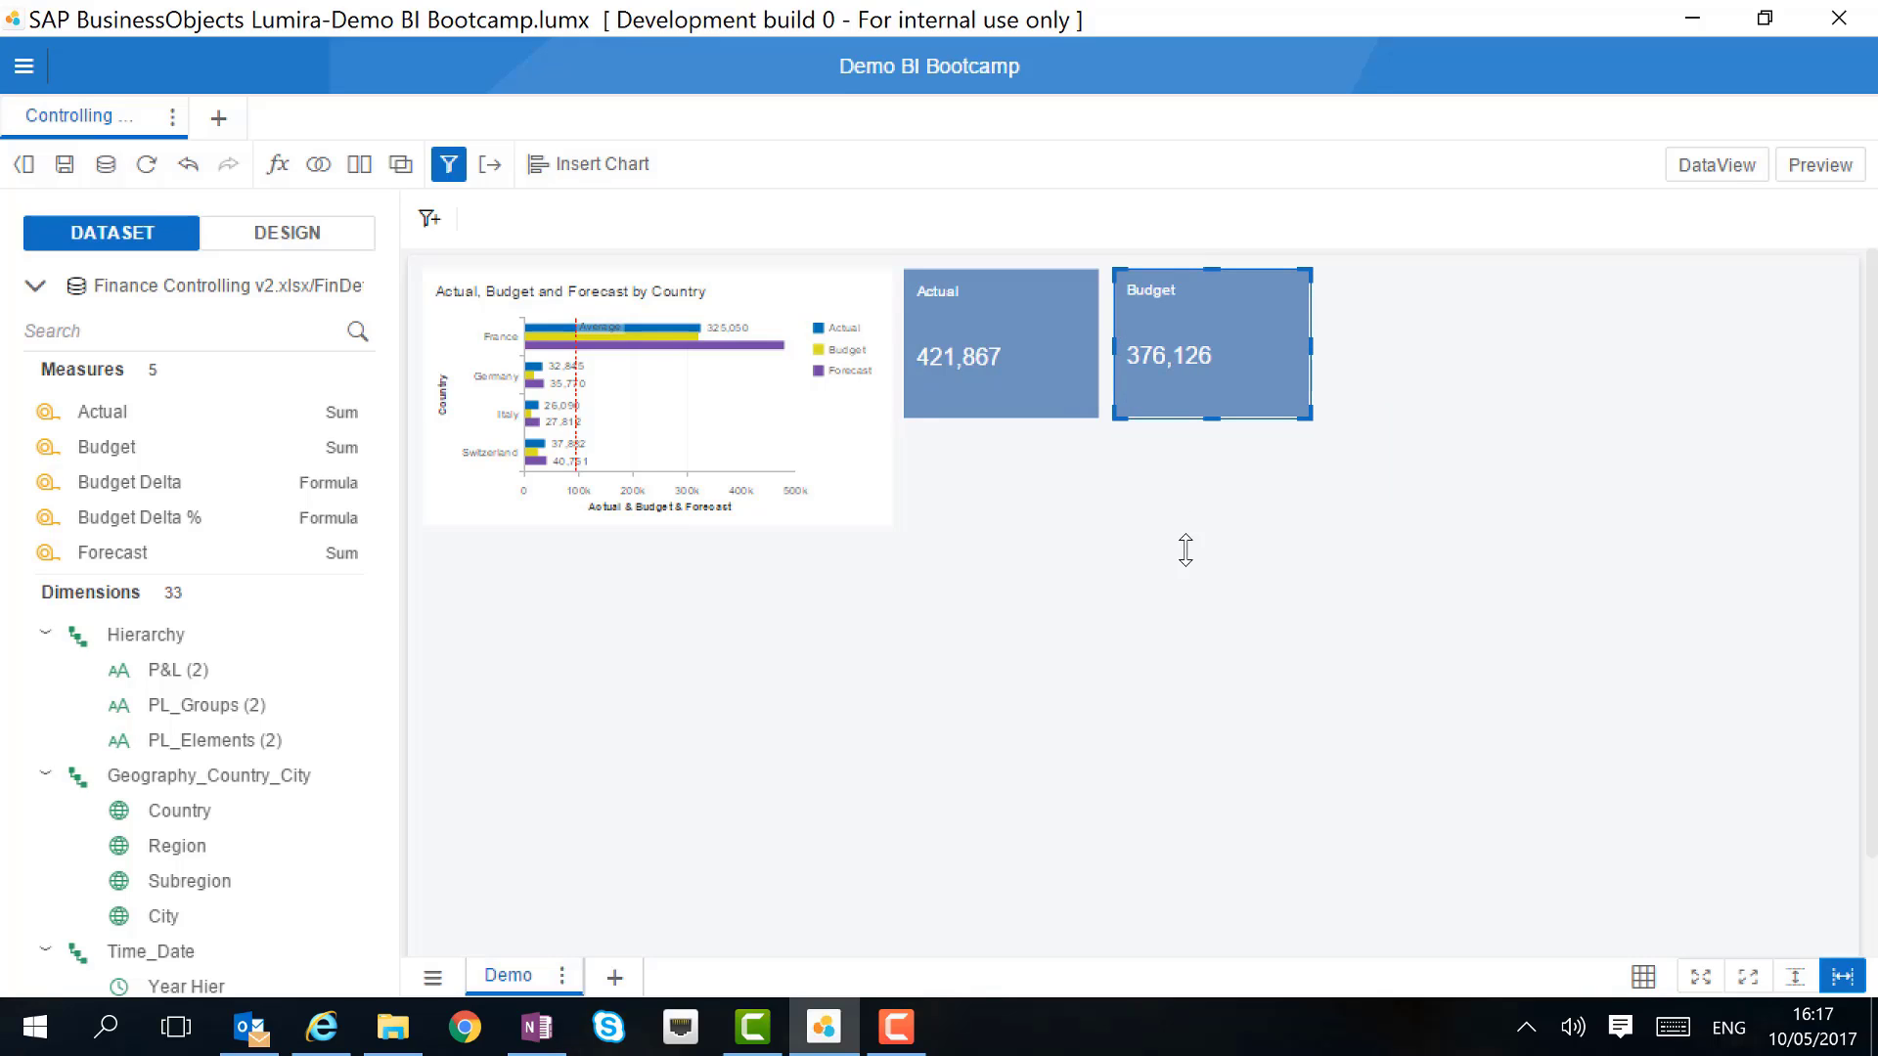
# Move the Actual, Budget and Forecast by Country bar chart below the row of numeric tiles.
pyautogui.click(782, 292)
pyautogui.moveTo(782, 292); pyautogui.dragTo(1012, 463)
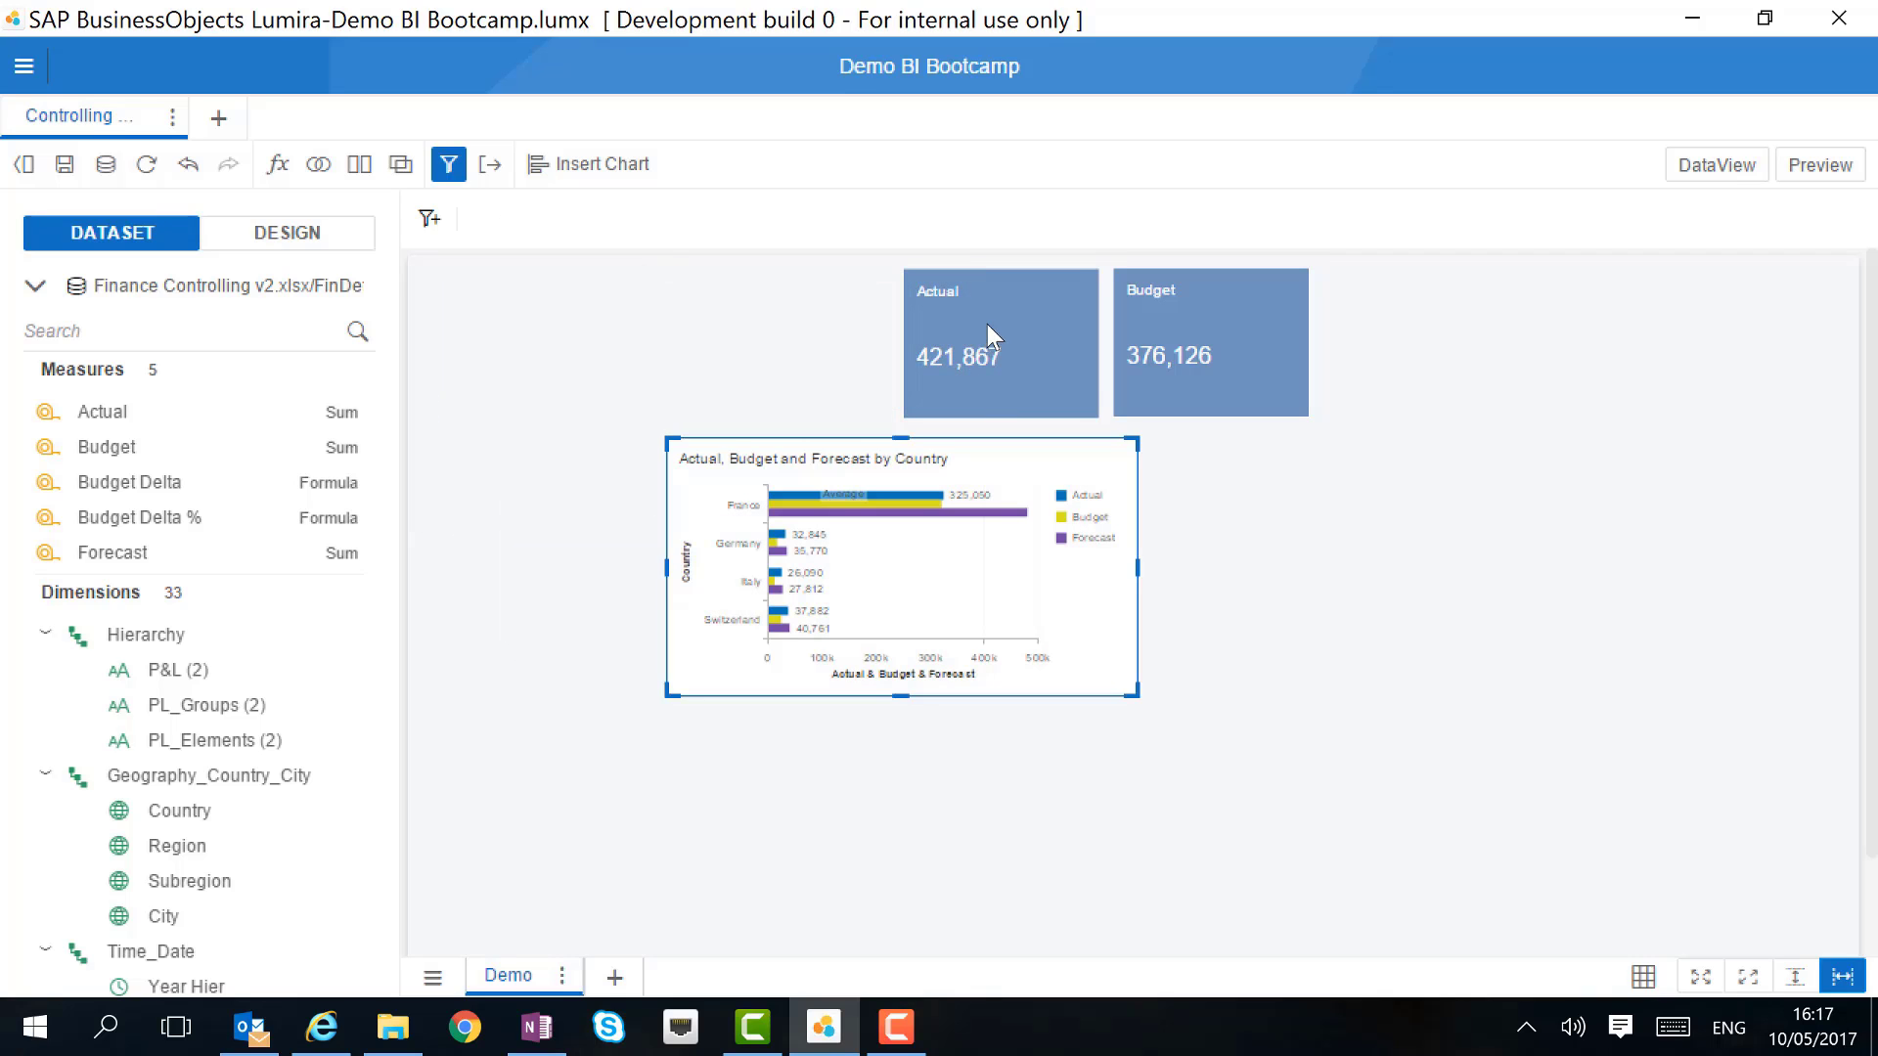
# Move the Actual and Budget tiles side by side above the country bar chart, with Actual aligned to the chart's left edge.
pyautogui.moveTo(988, 327); pyautogui.dragTo(917, 304)
pyautogui.moveTo(1178, 297); pyautogui.dragTo(972, 314)
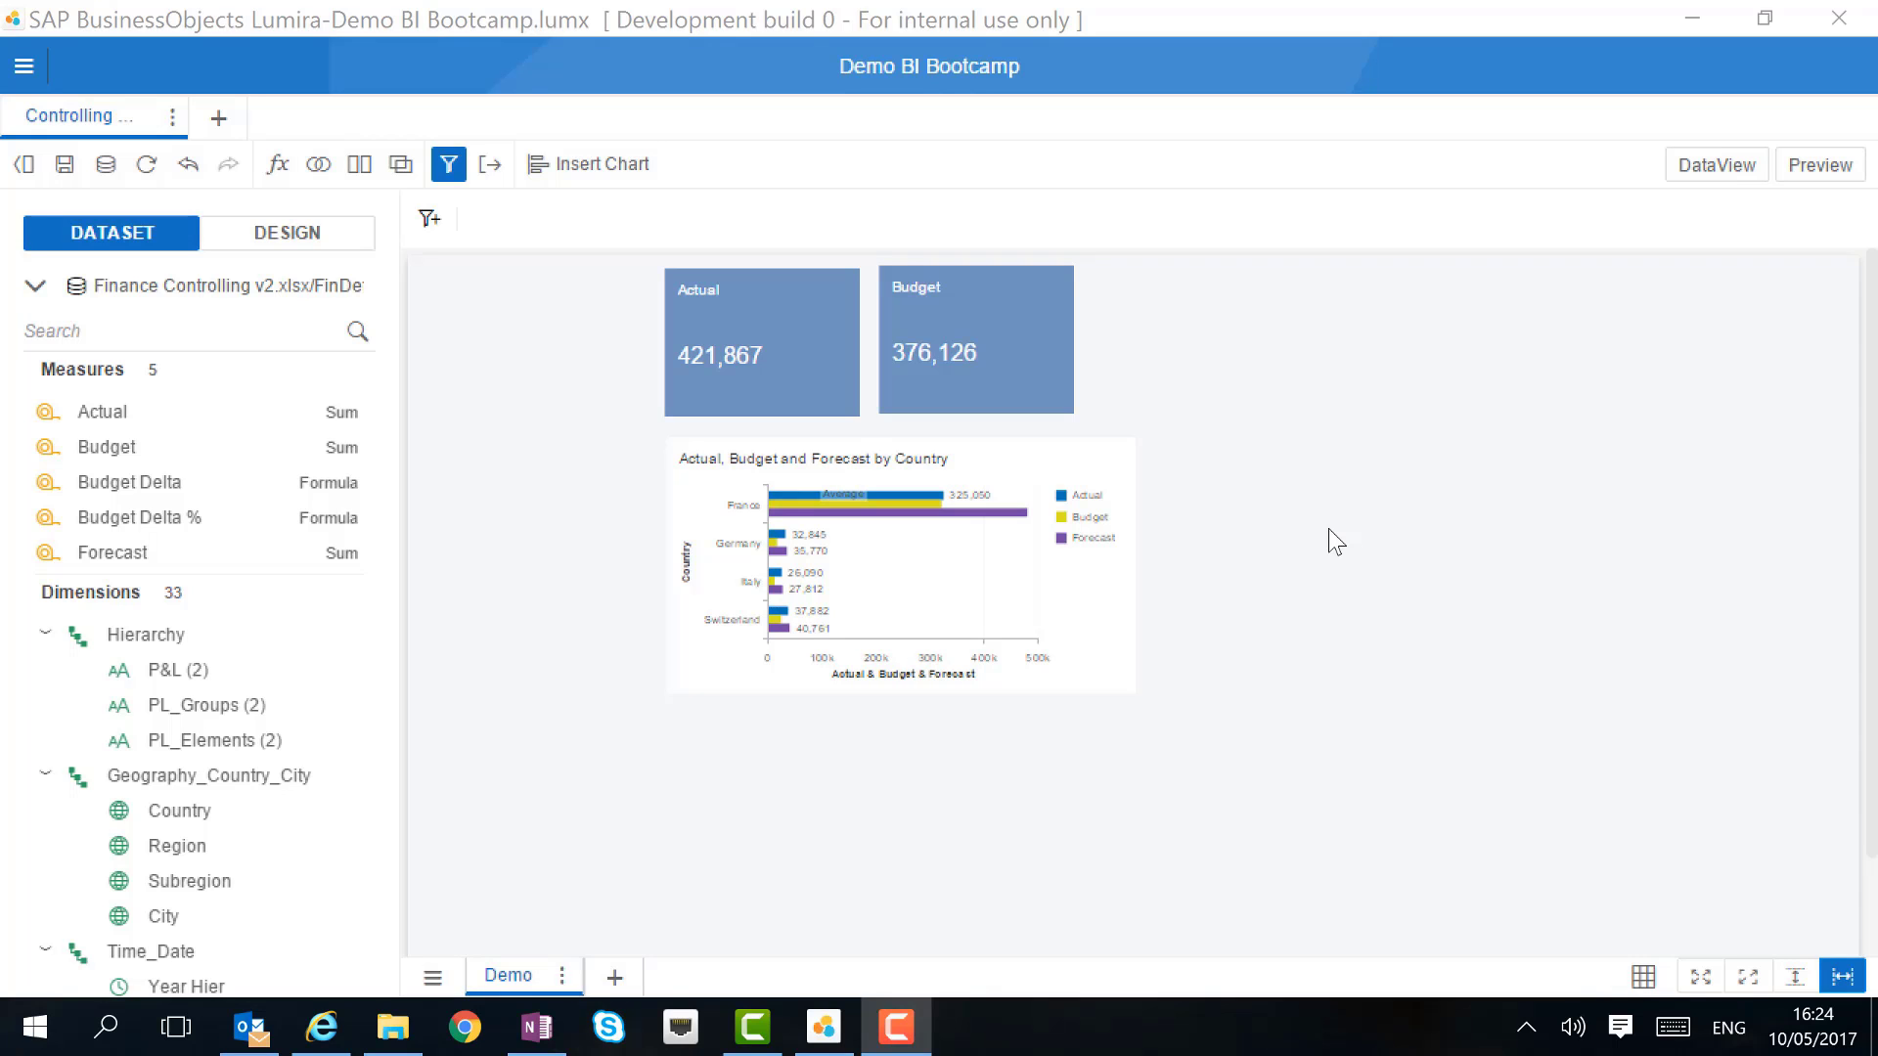
# Add a current-page filter on the Country geography level that equals all four countries: France, Germany, Italy and Switzerland.
pyautogui.moveTo(227, 816); pyautogui.dragTo(659, 205)
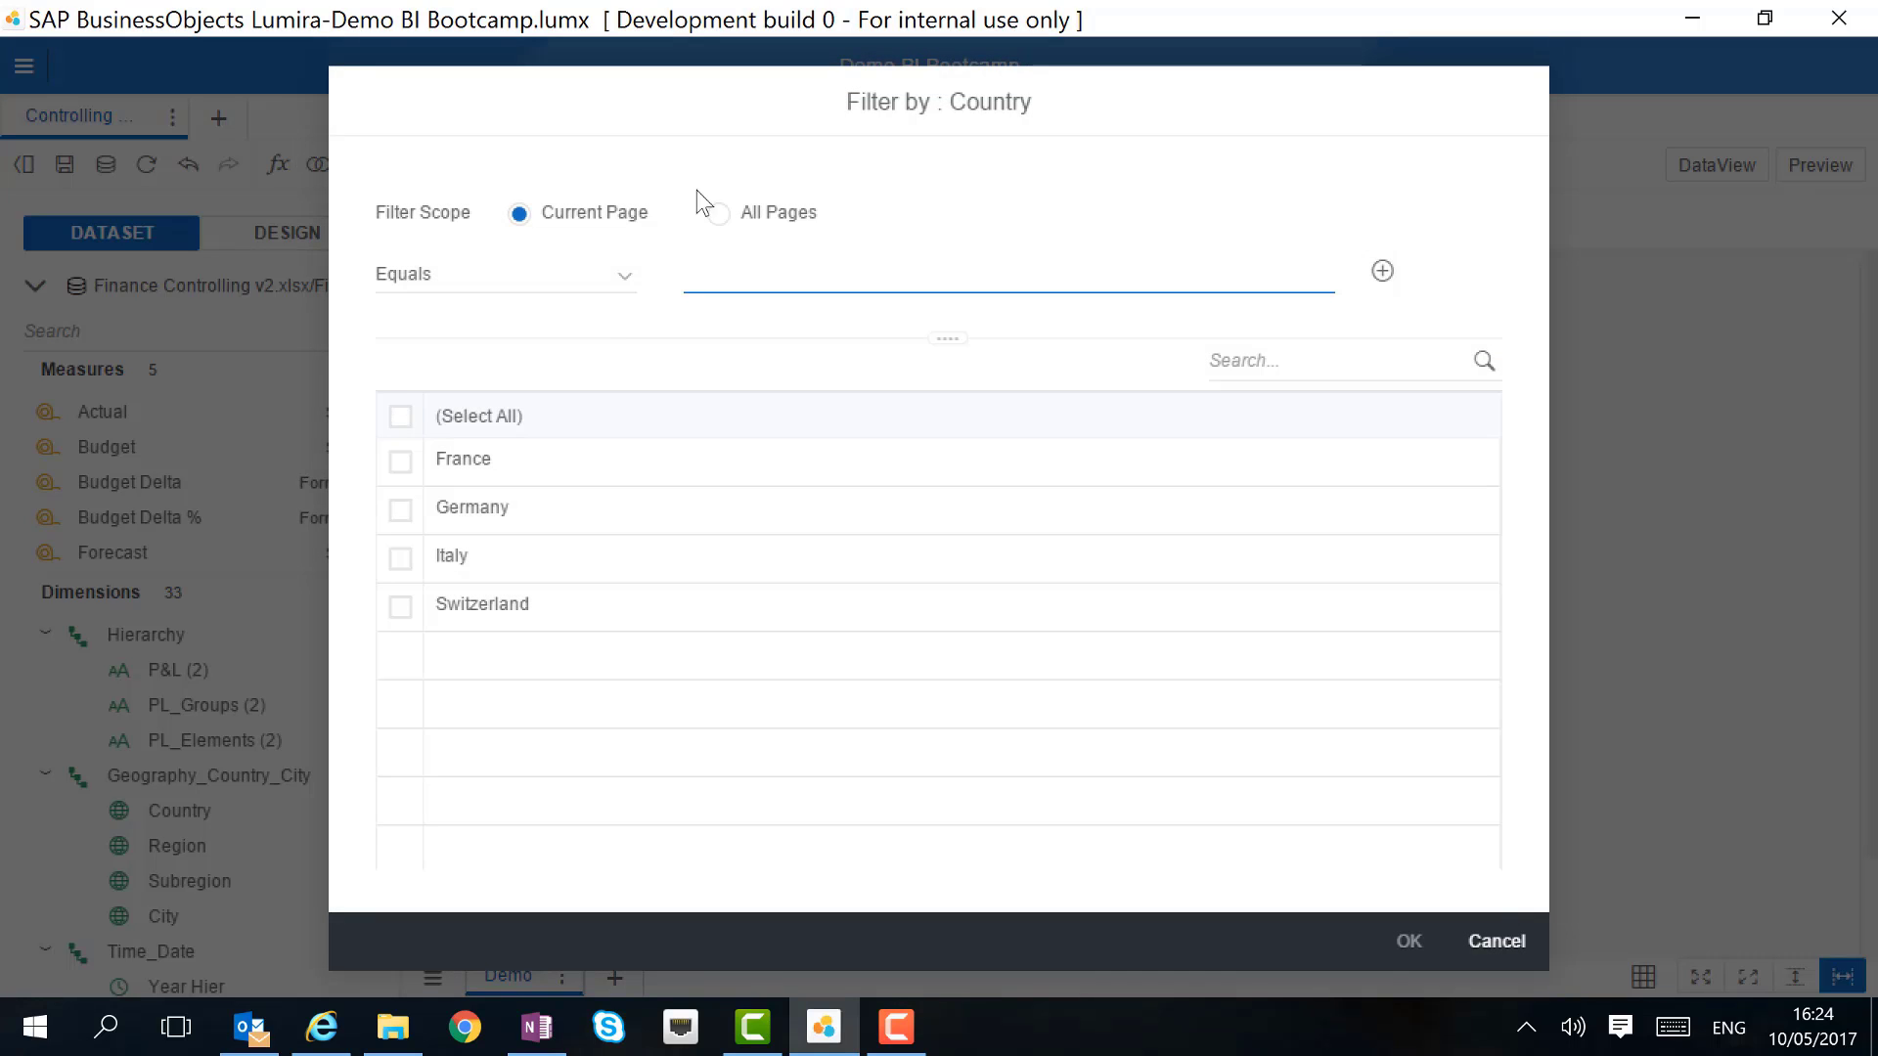
pyautogui.click(631, 282)
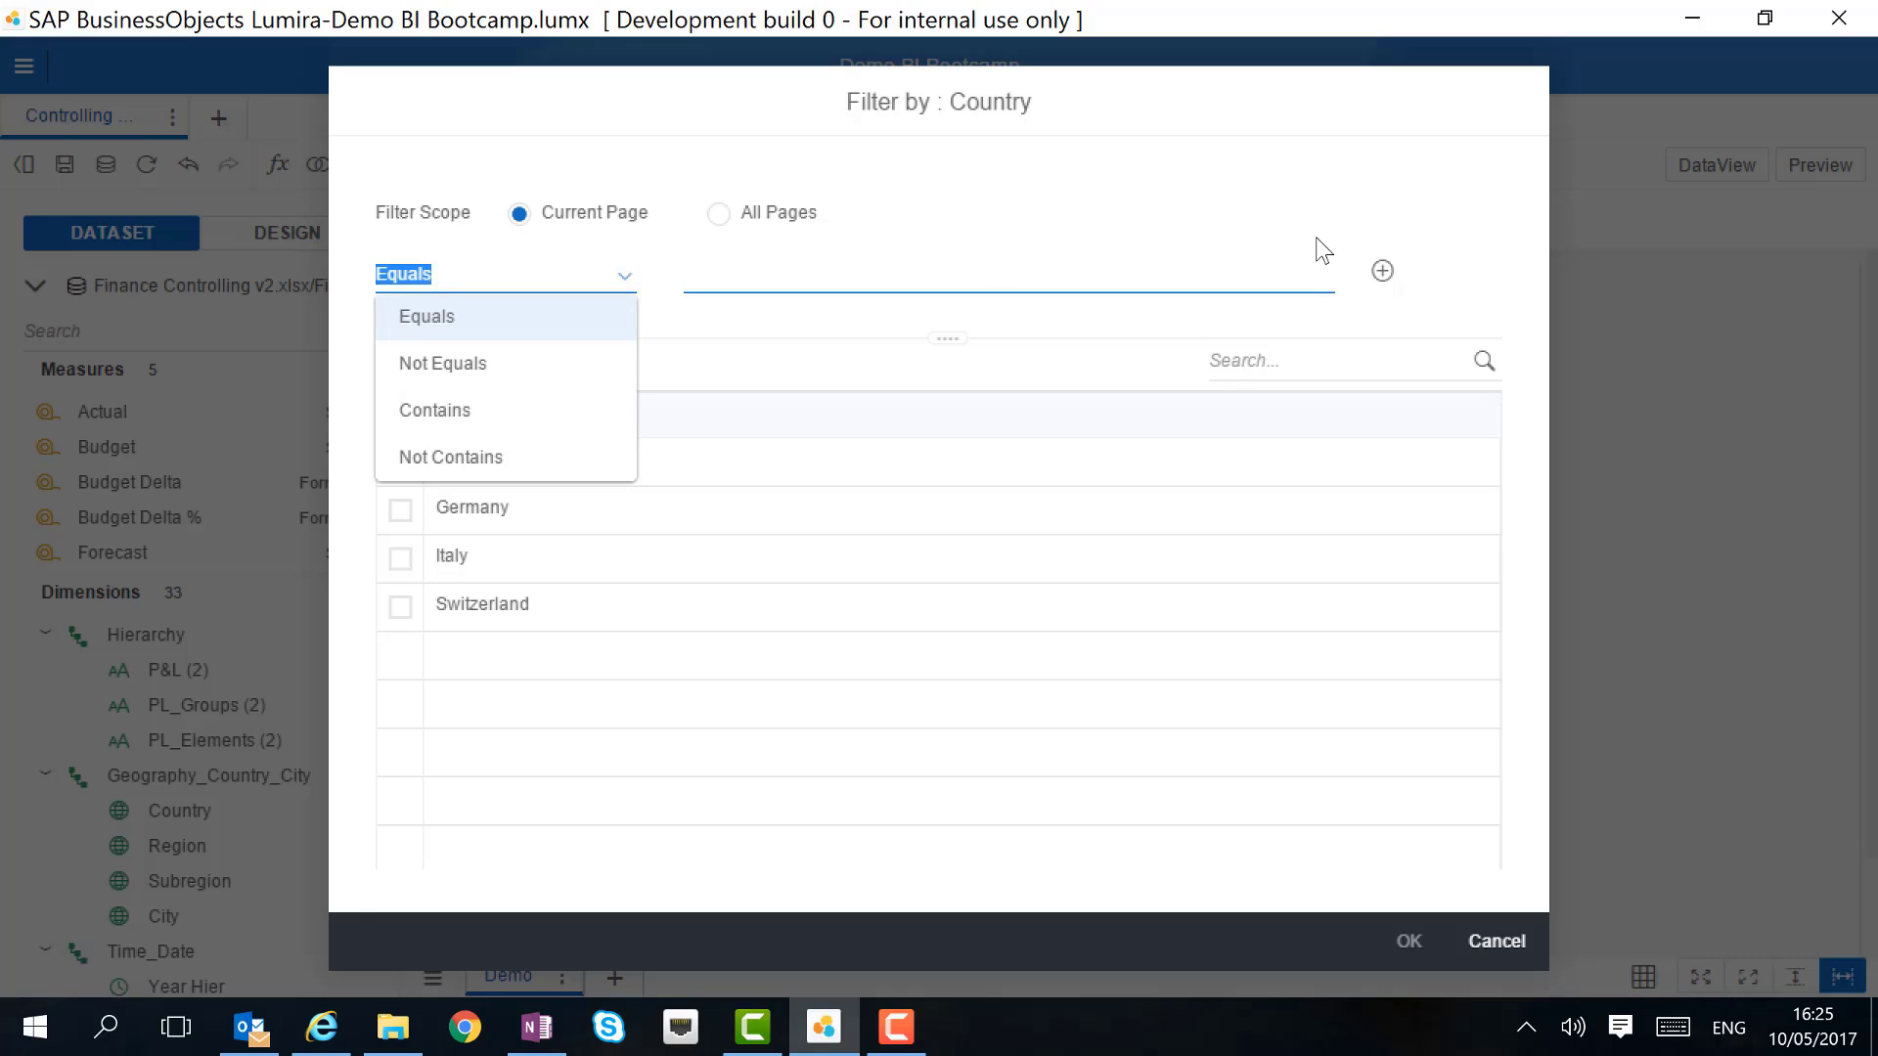
pyautogui.click(734, 160)
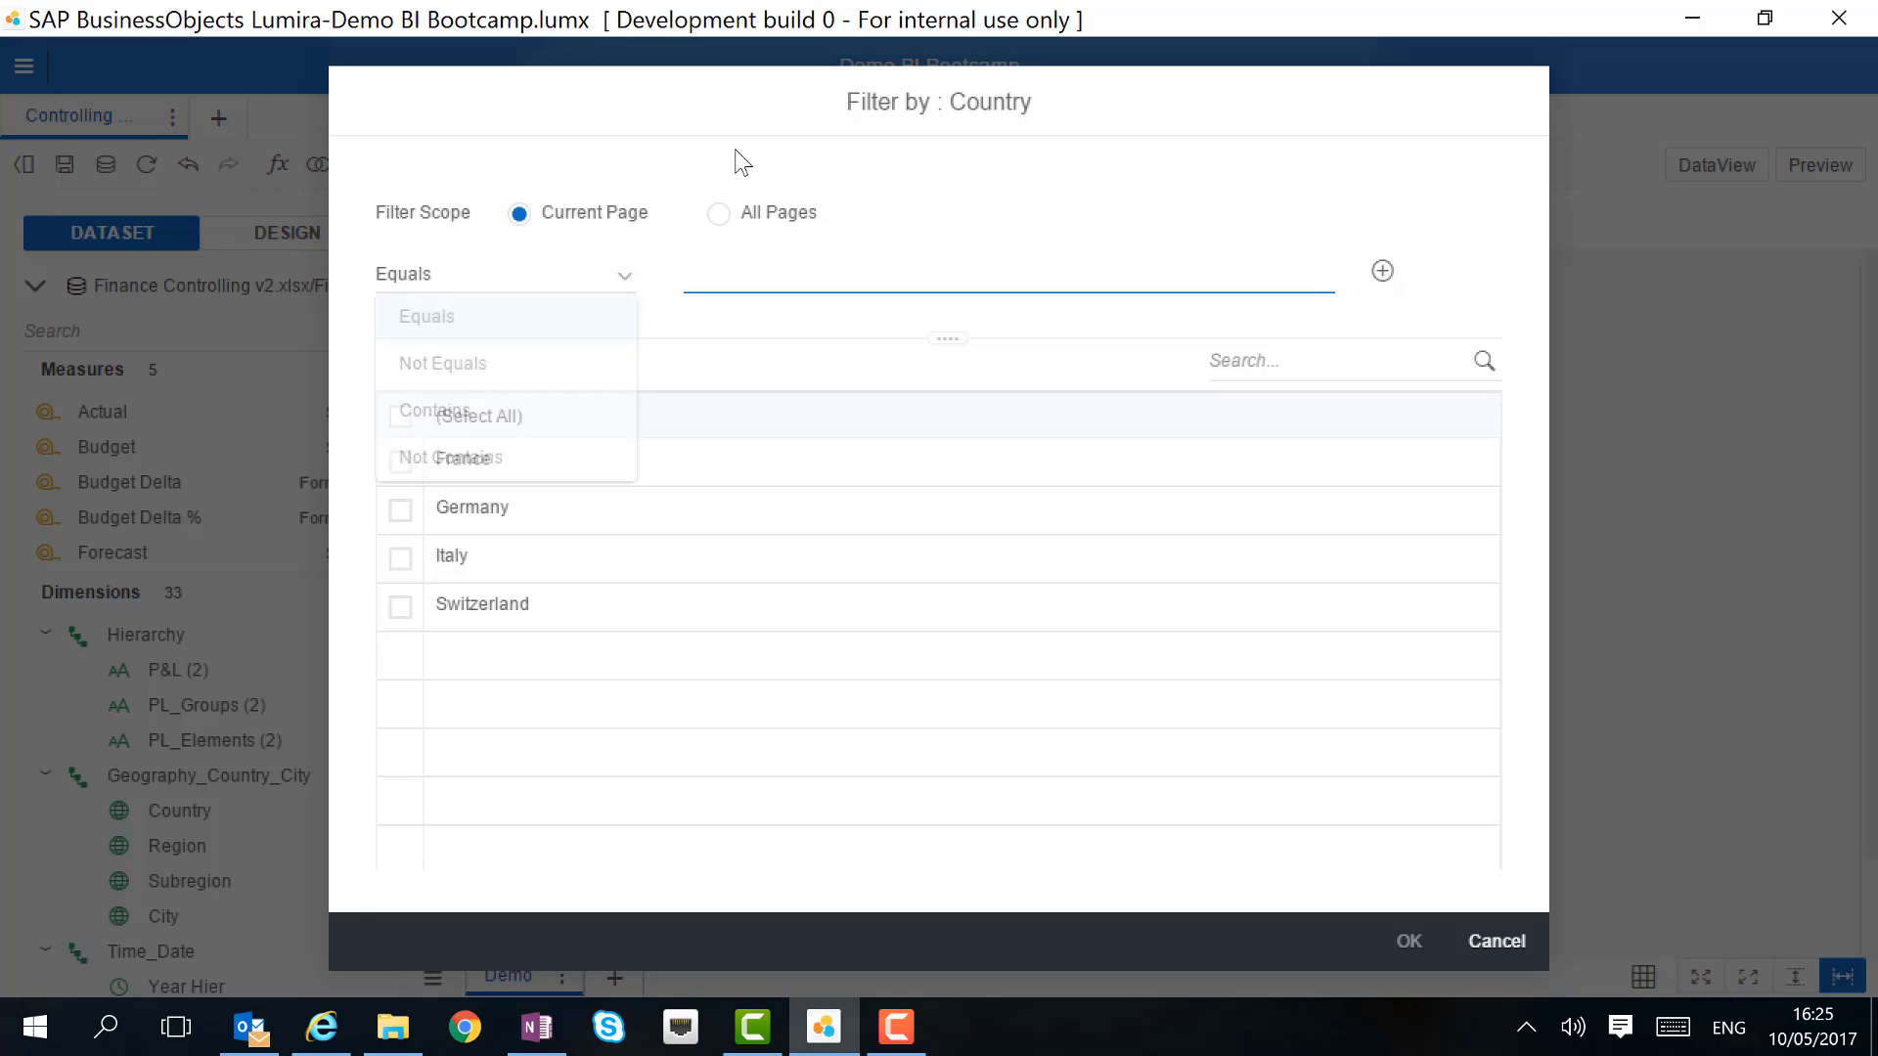
pyautogui.click(400, 417)
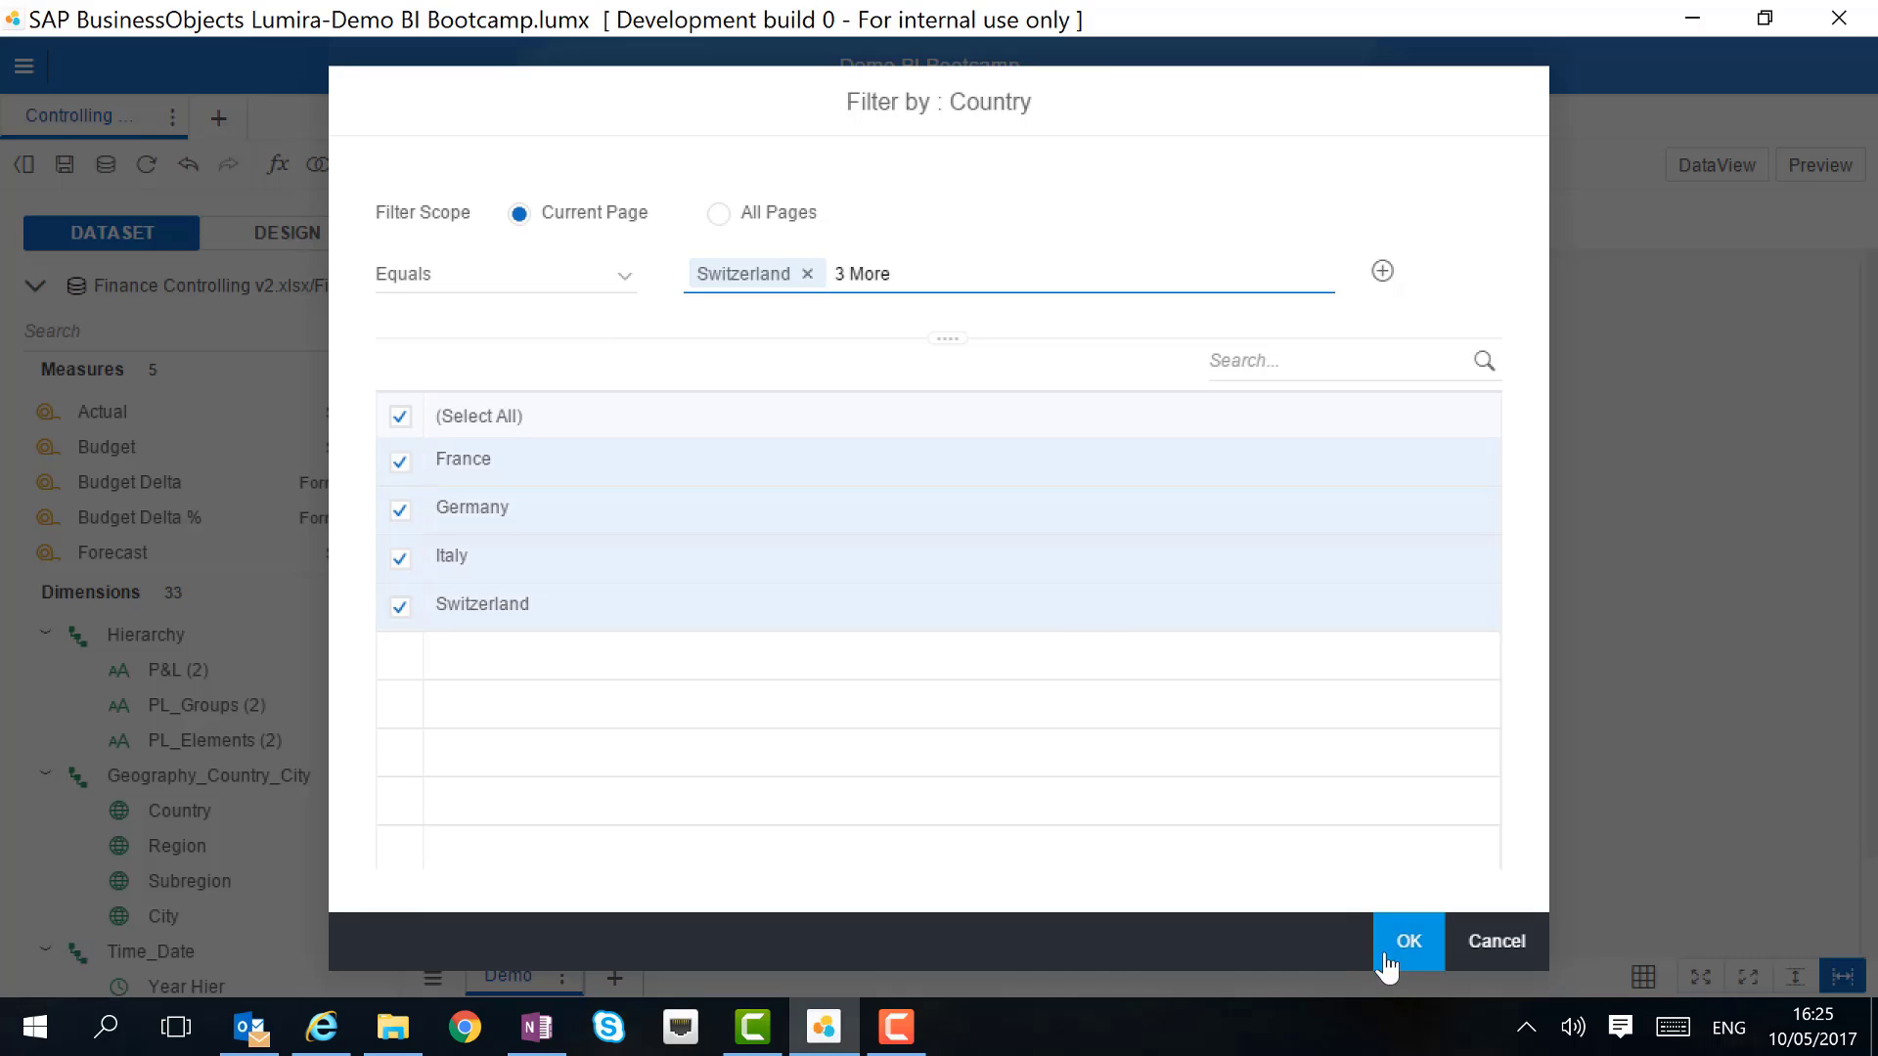
pyautogui.click(1423, 954)
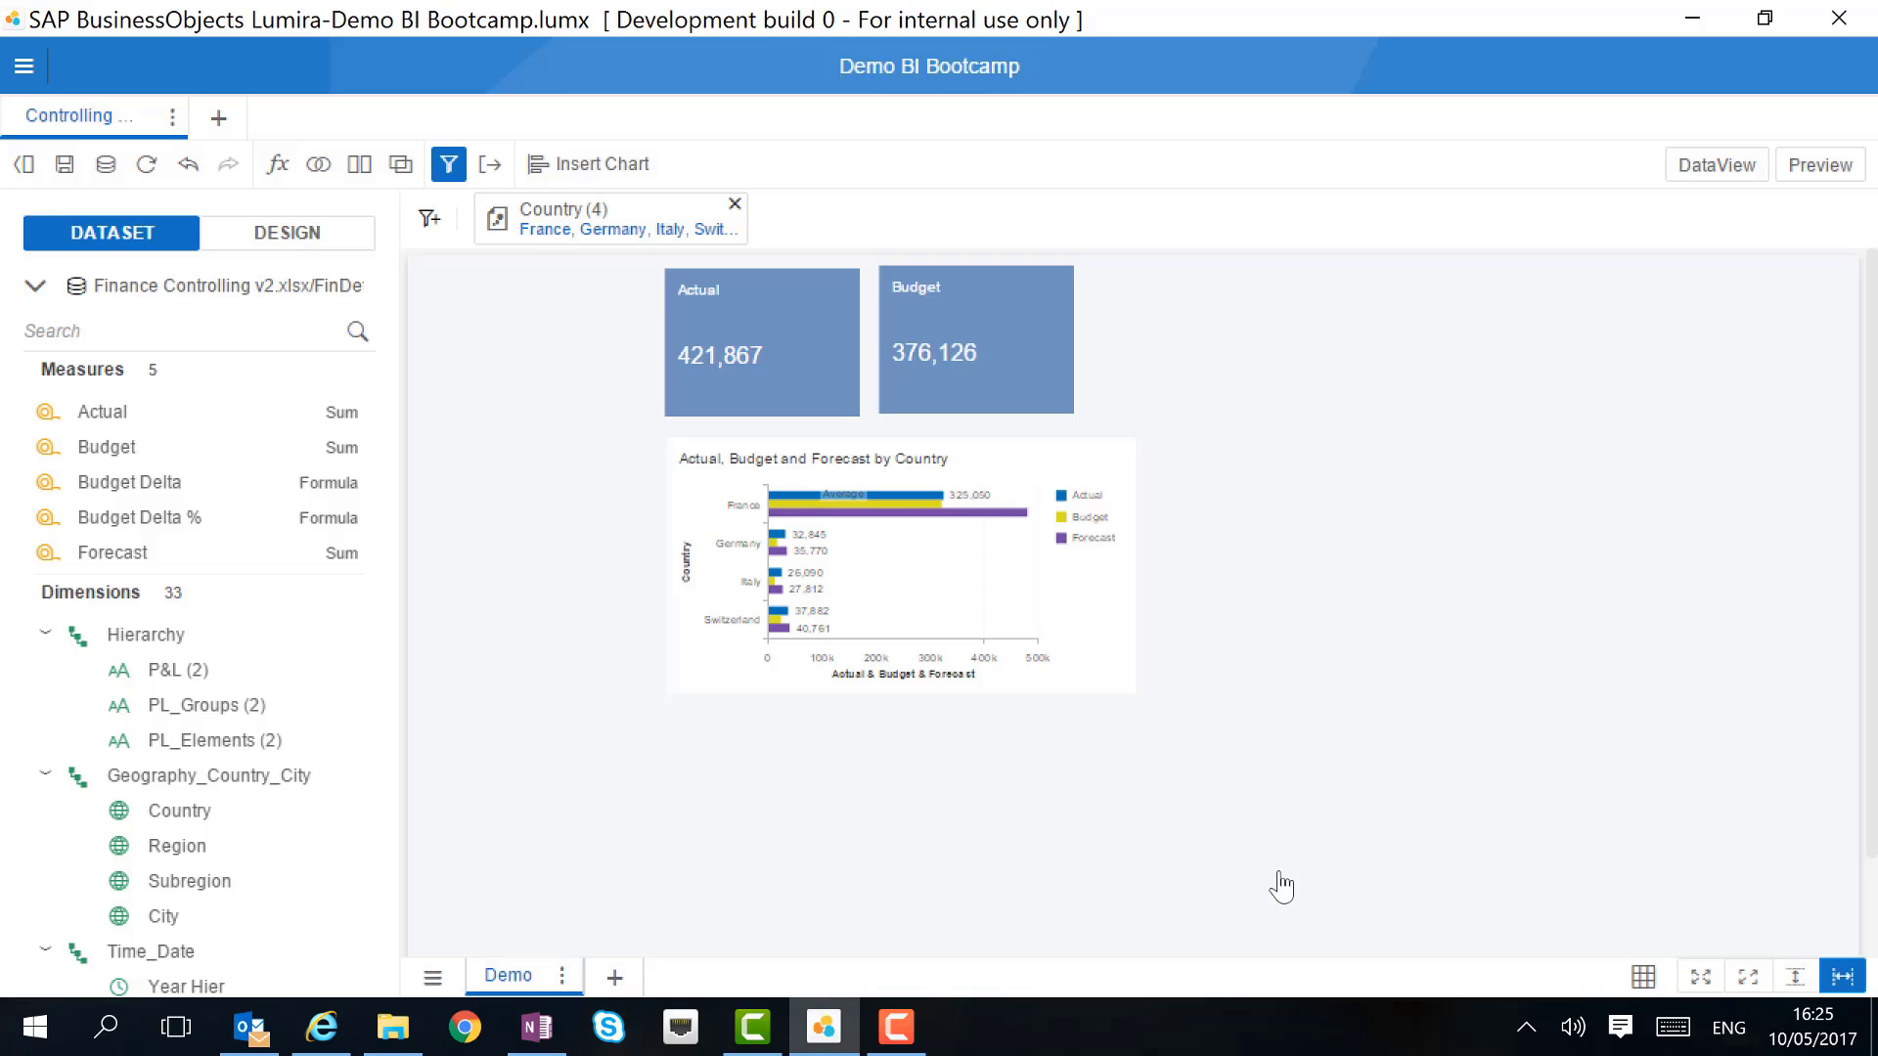
# Add the Country filter to the page as a list control, narrow it and place it beside the bar chart's left edge.
pyautogui.moveTo(636, 208); pyautogui.dragTo(424, 459)
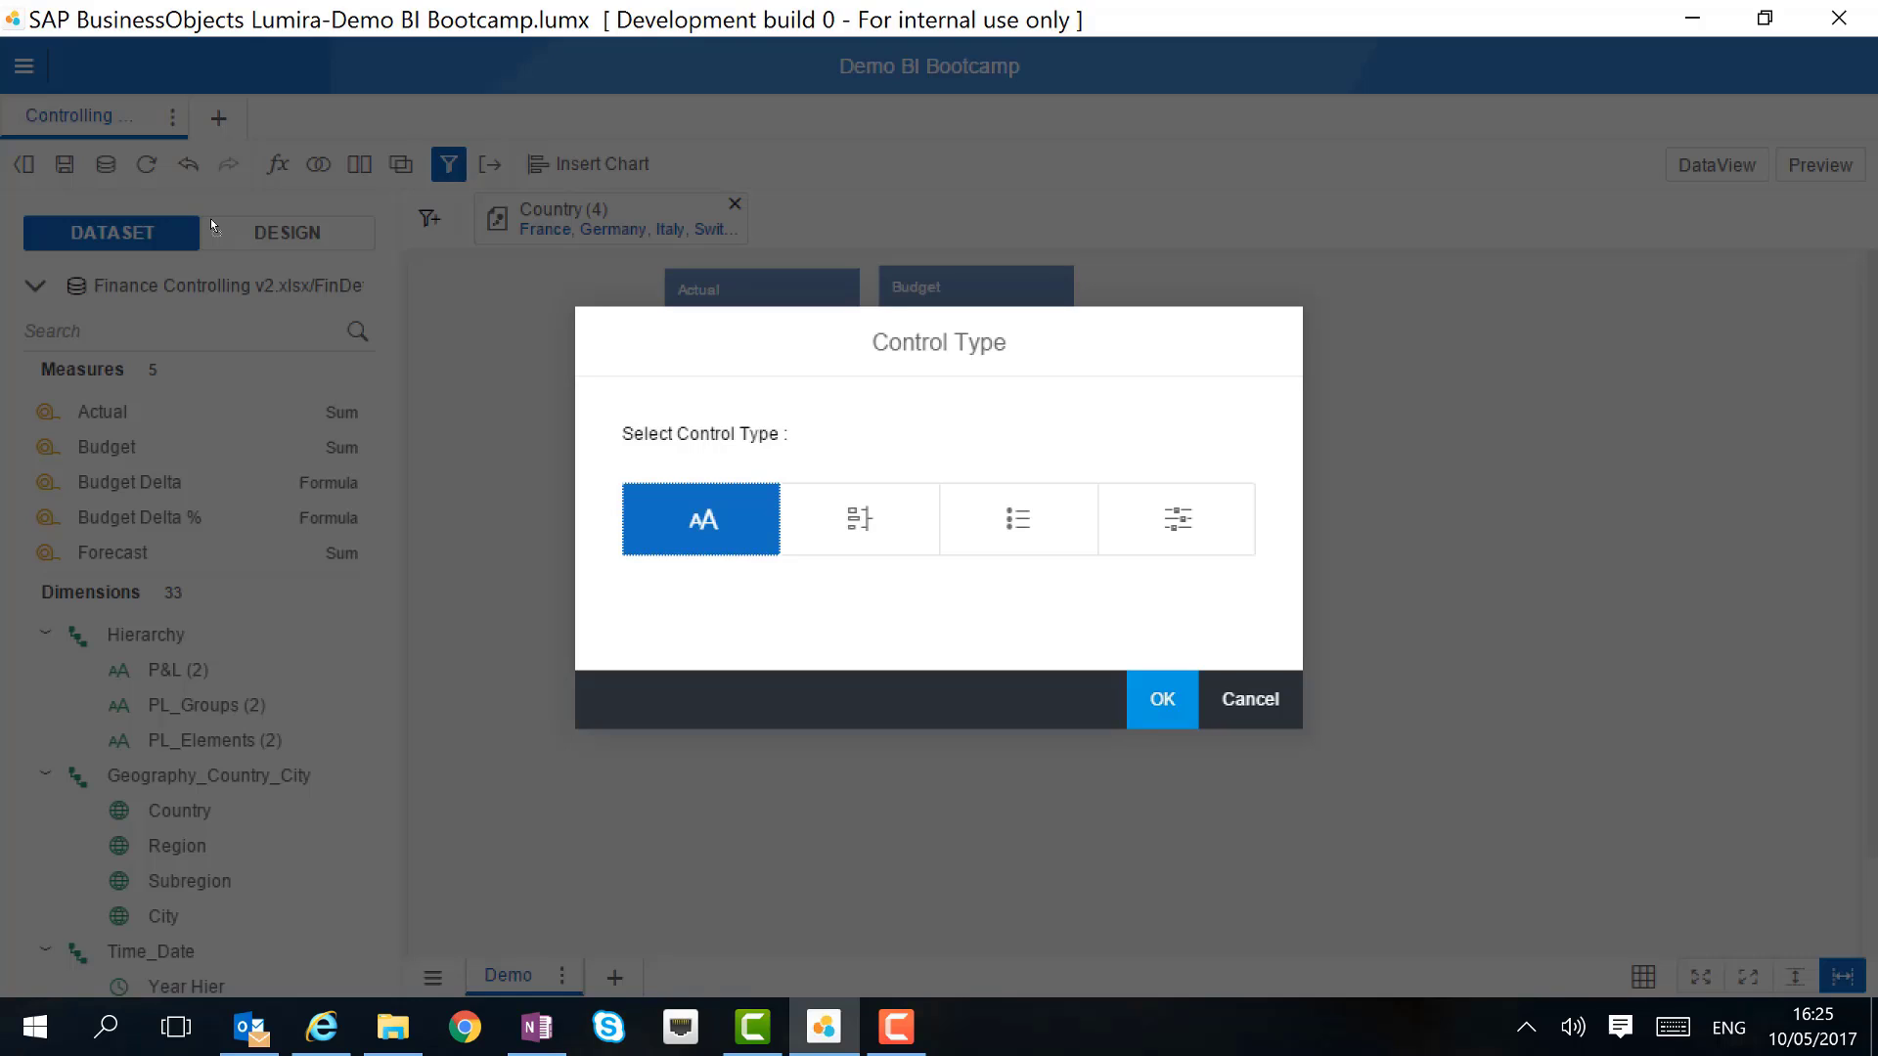
pyautogui.click(1022, 518)
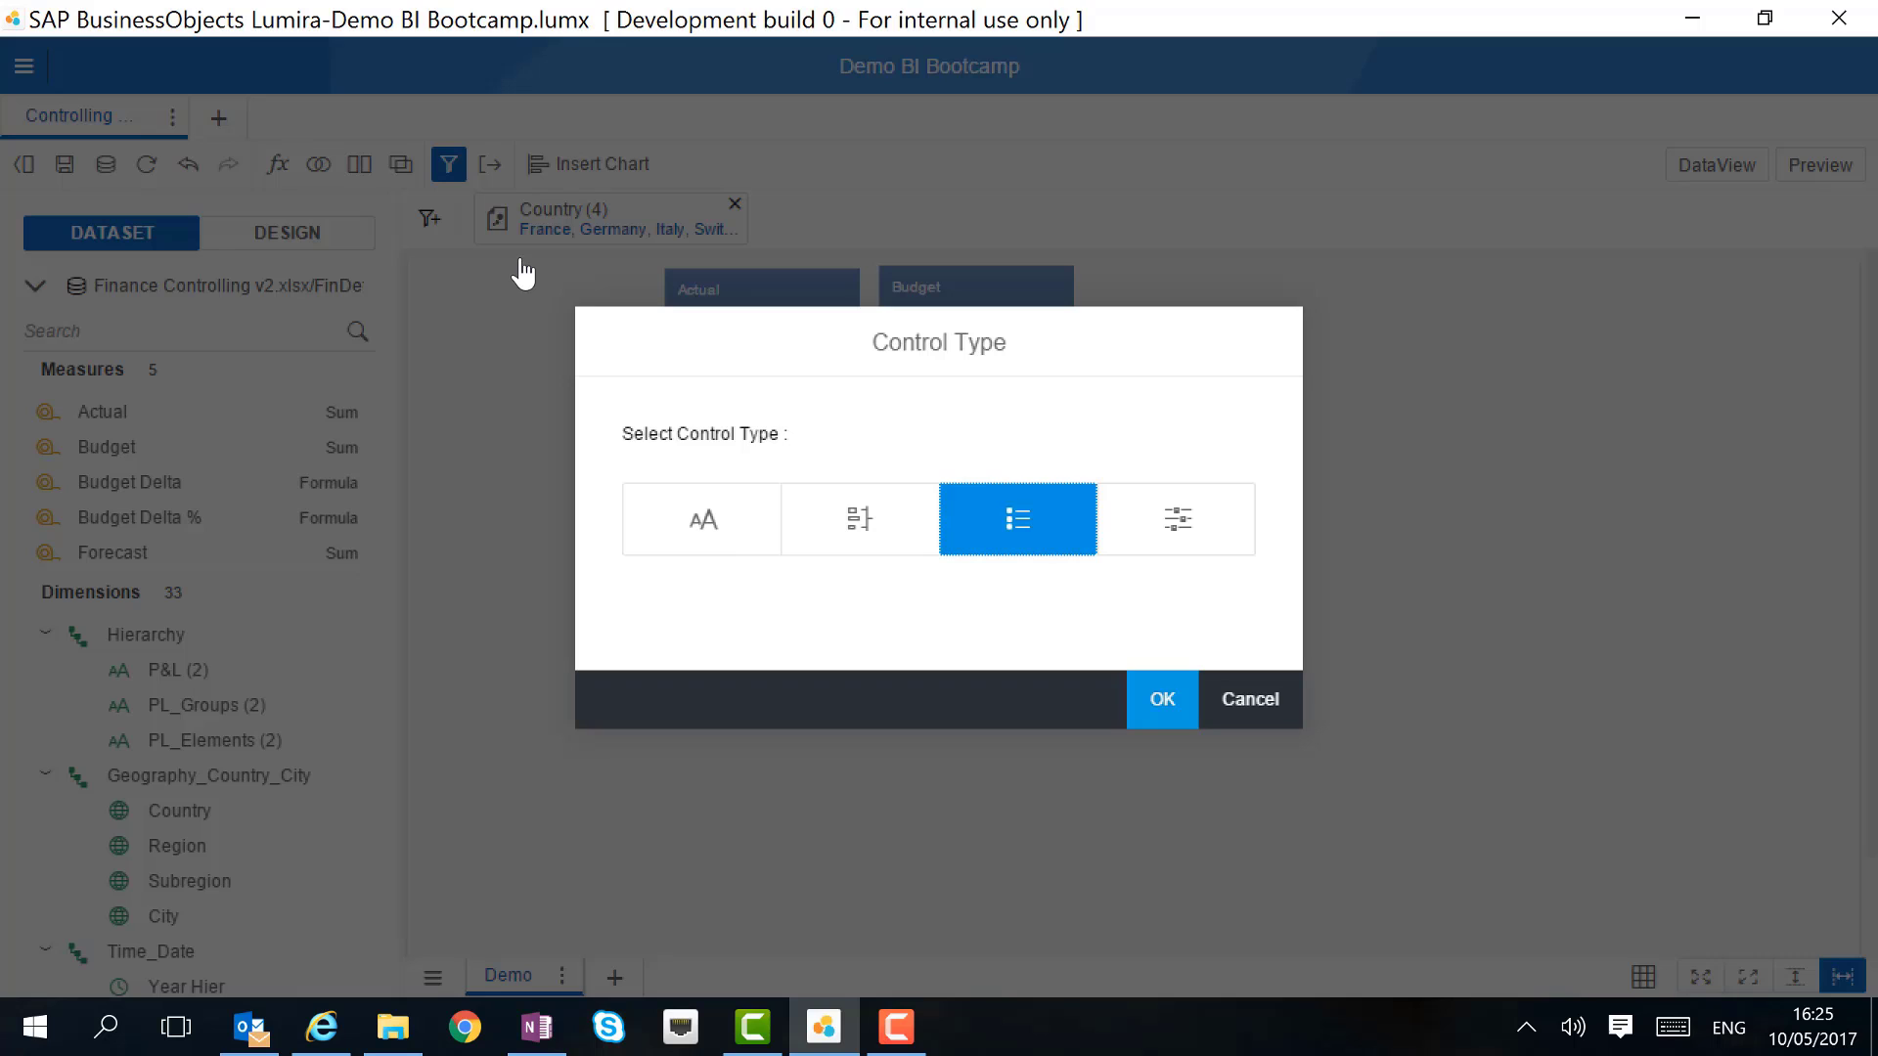
pyautogui.click(1182, 711)
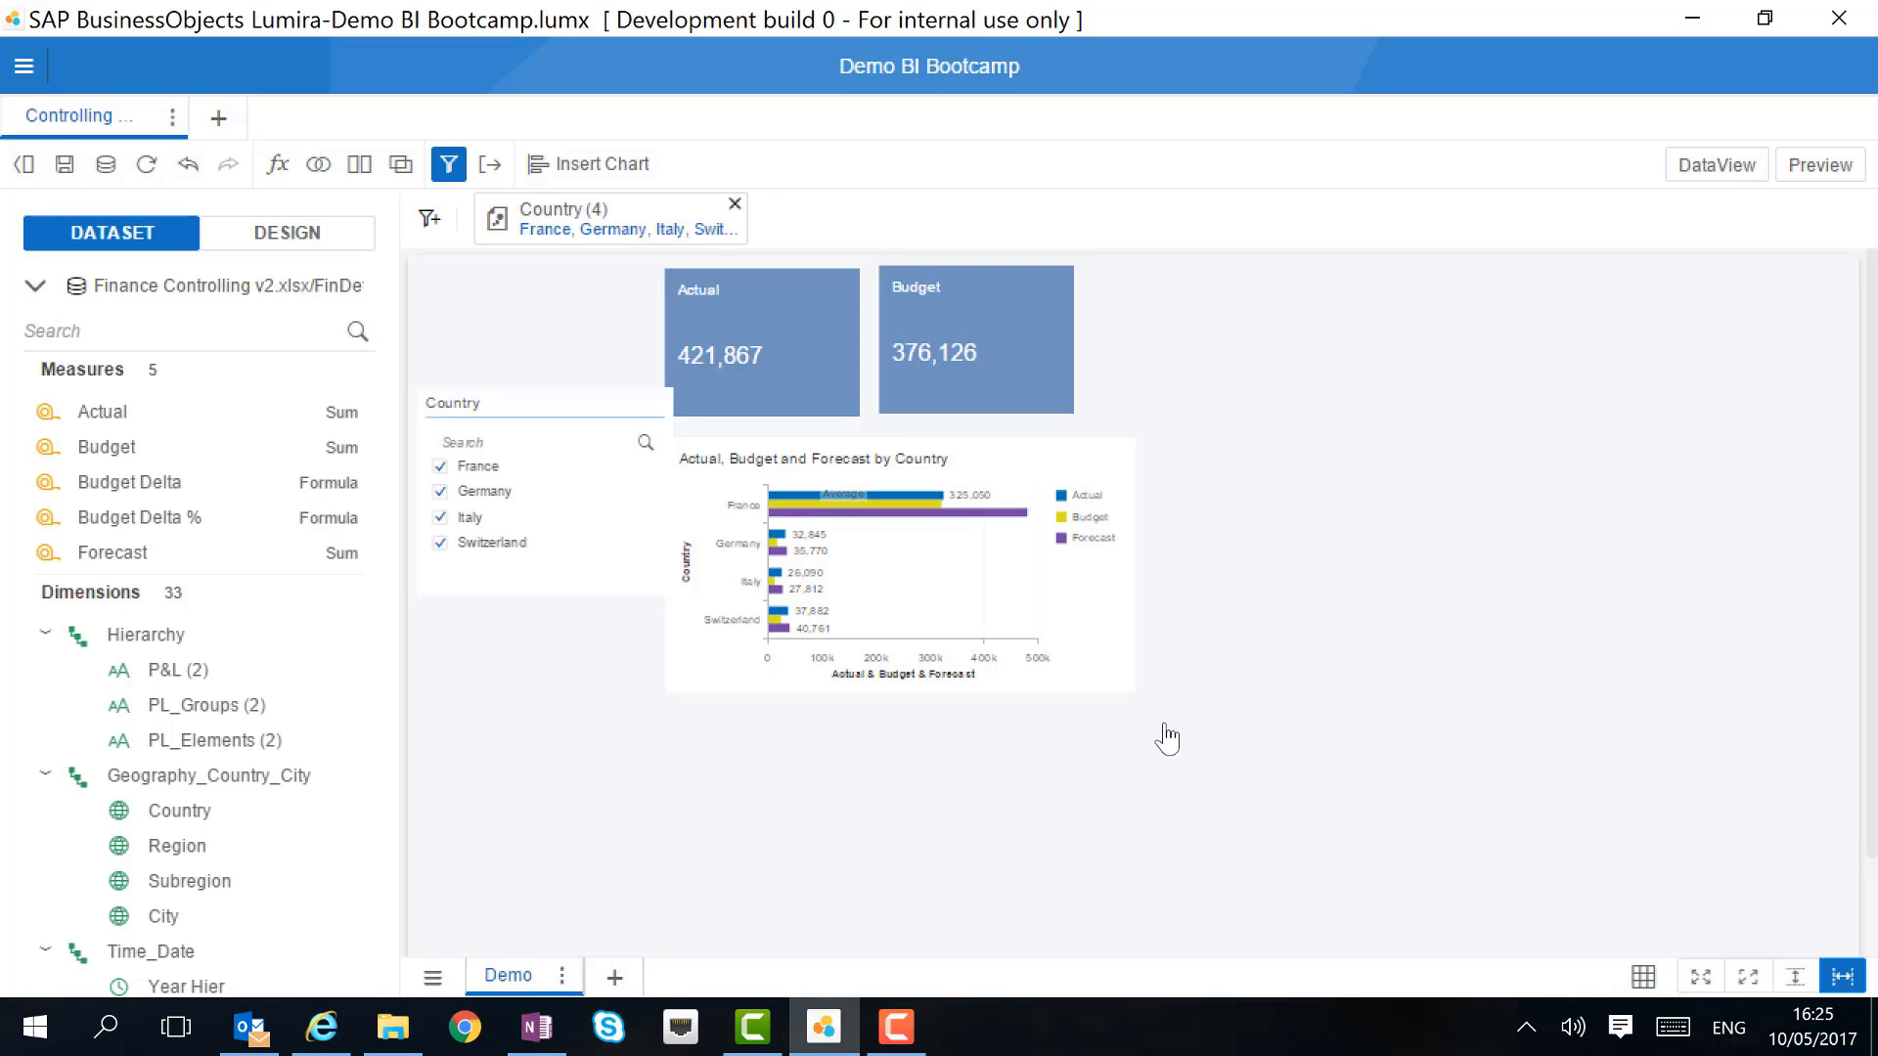
pyautogui.click(649, 465)
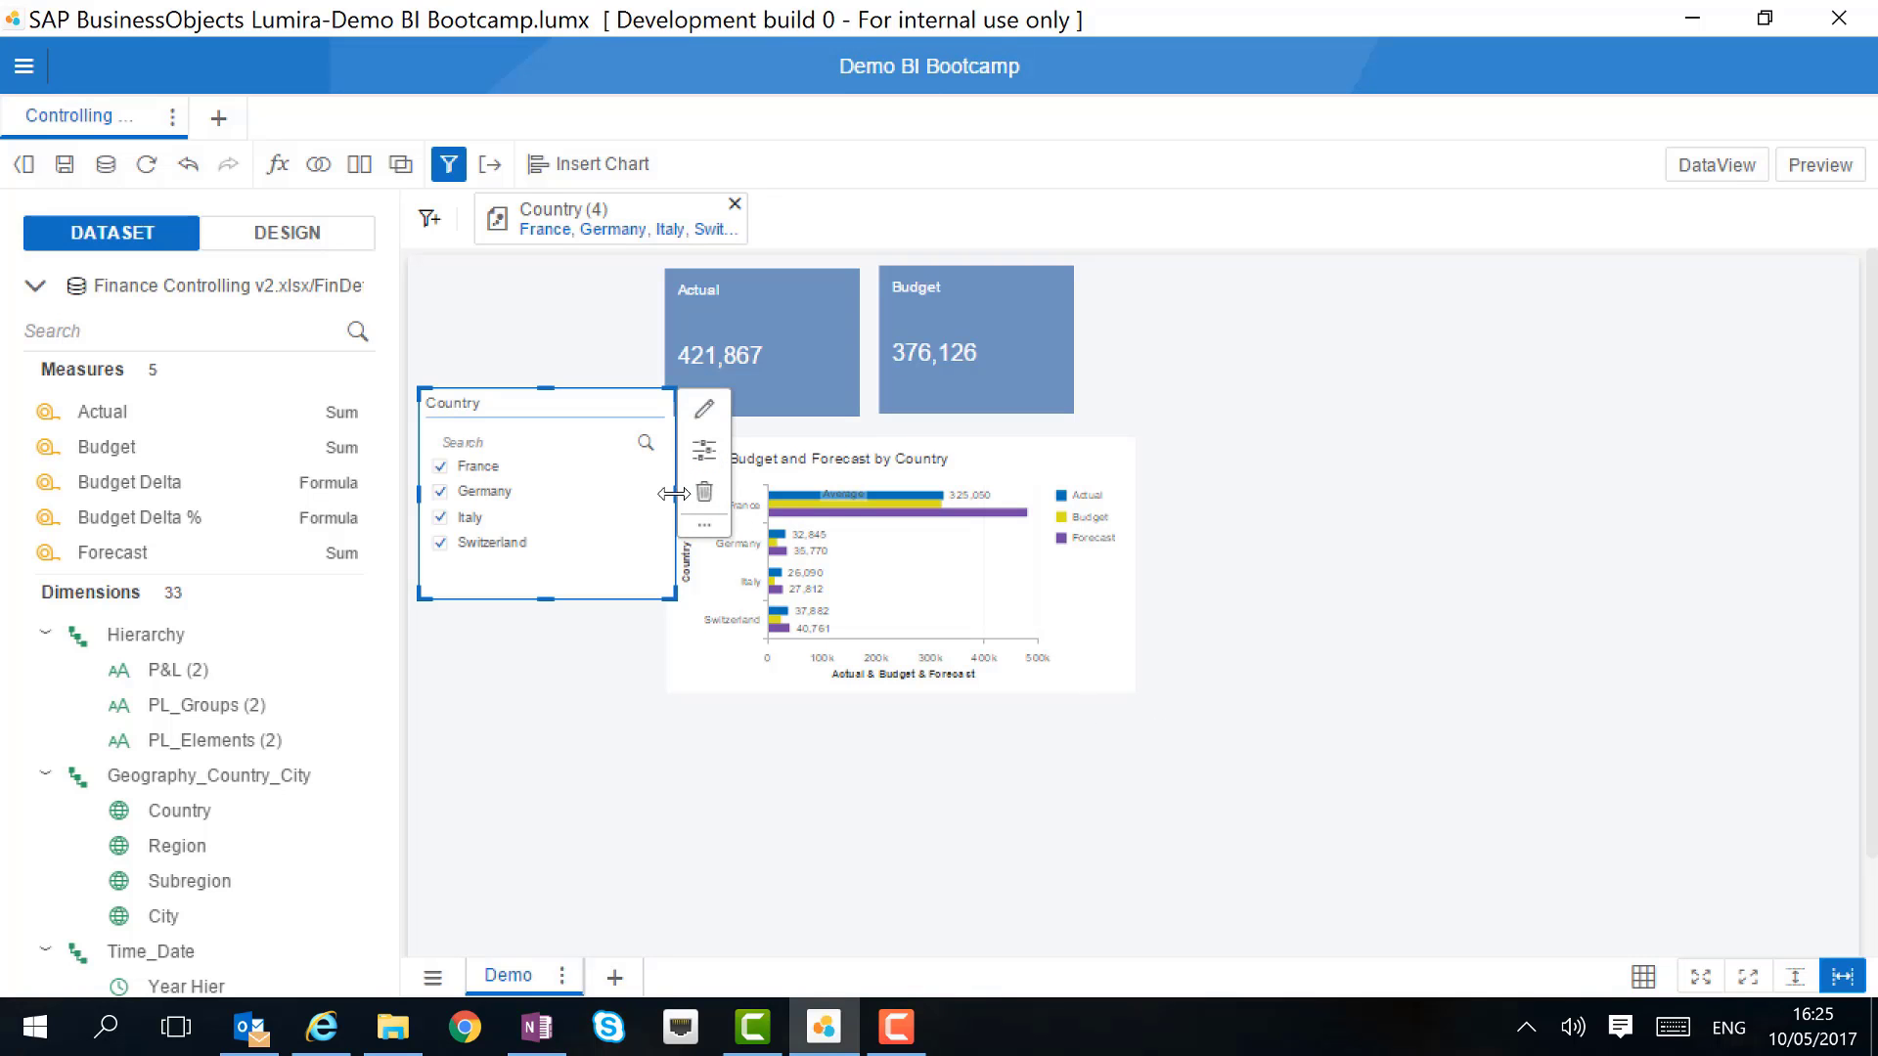
pyautogui.moveTo(557, 423); pyautogui.dragTo(560, 467)
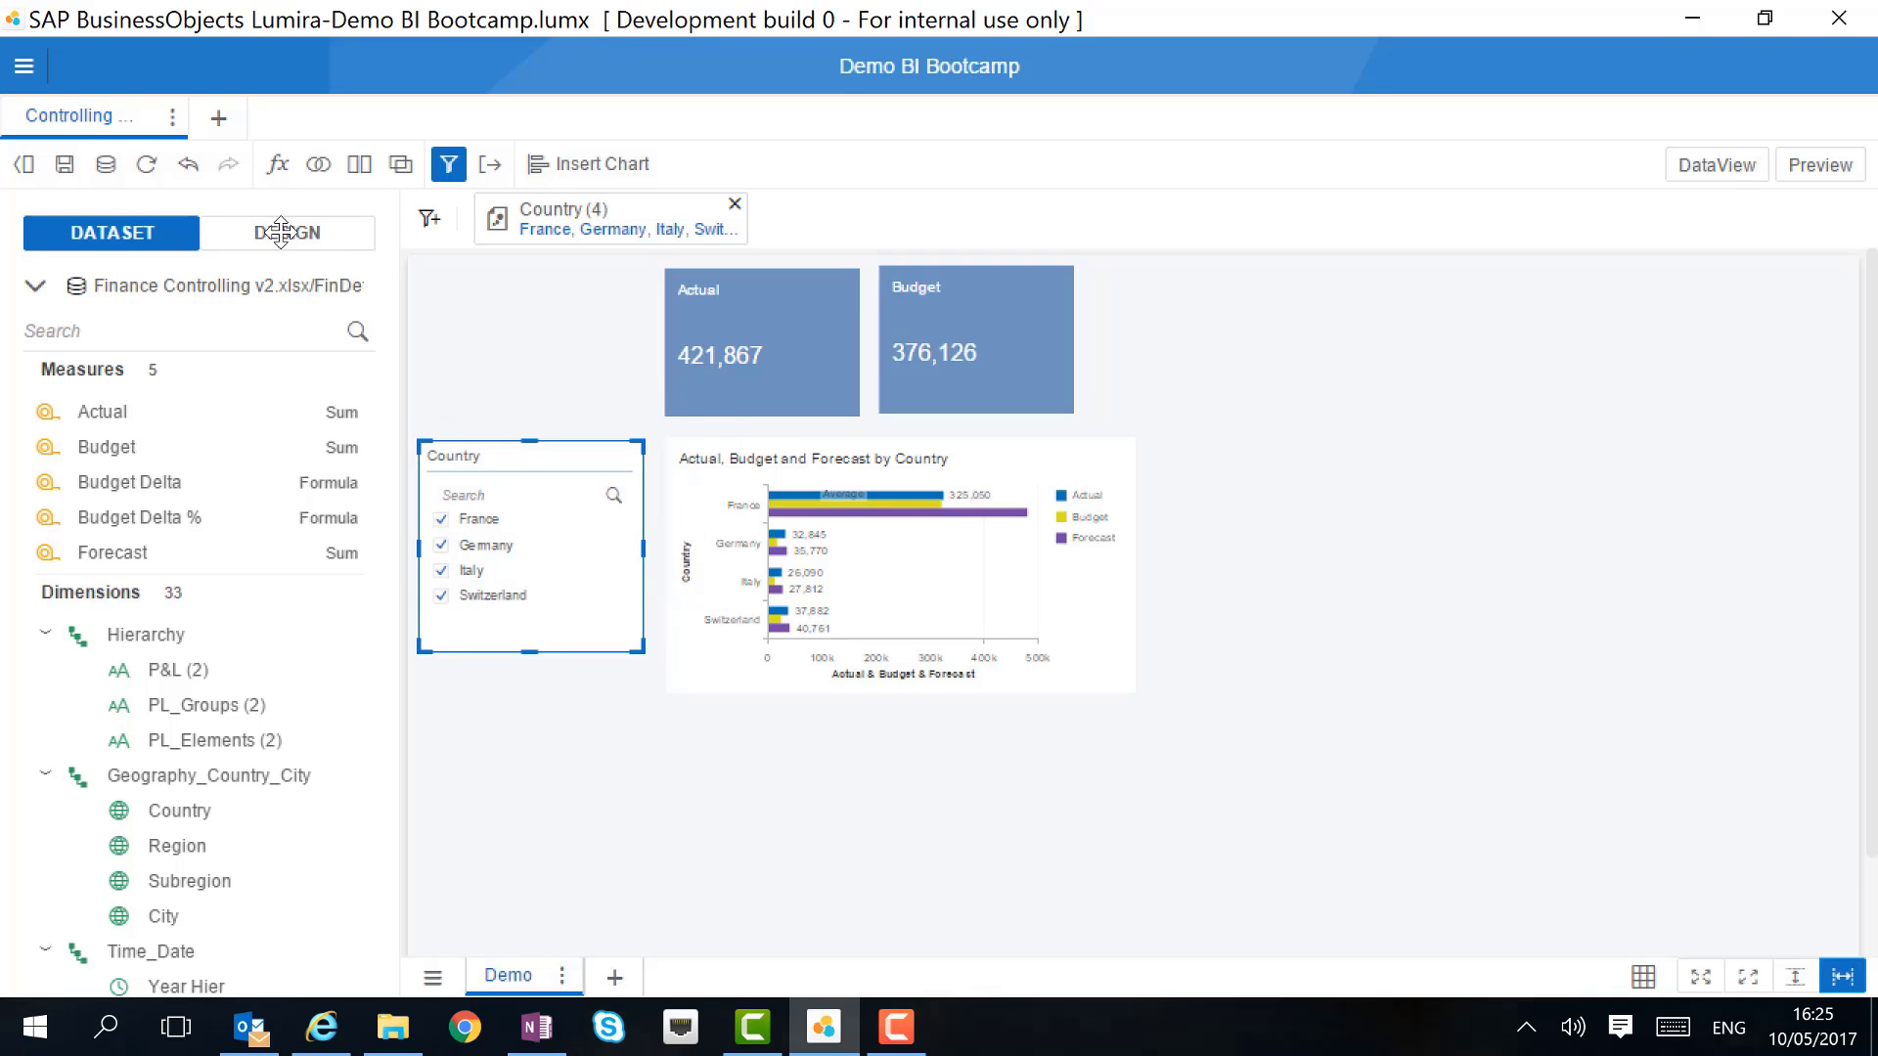
# Preview the story, exclude Germany with the Country control and return to the design view.
pyautogui.click(1855, 174)
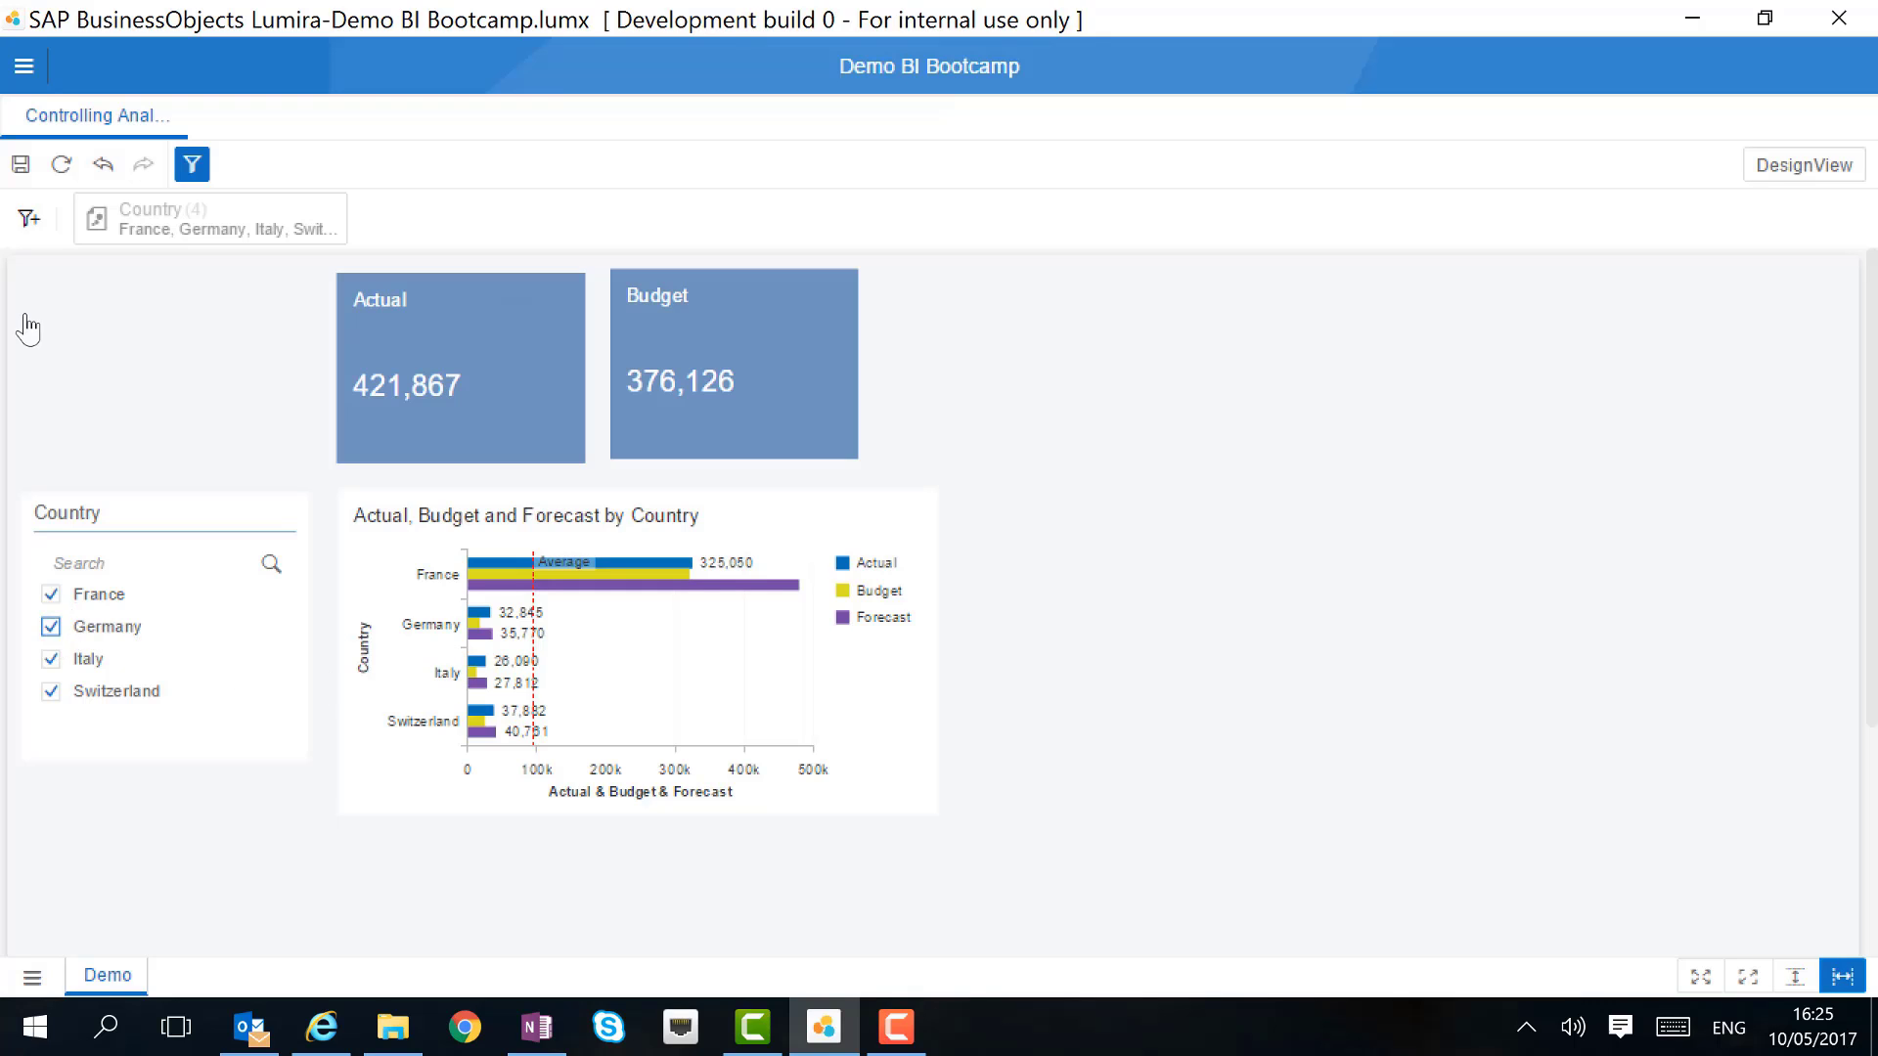
pyautogui.click(107, 626)
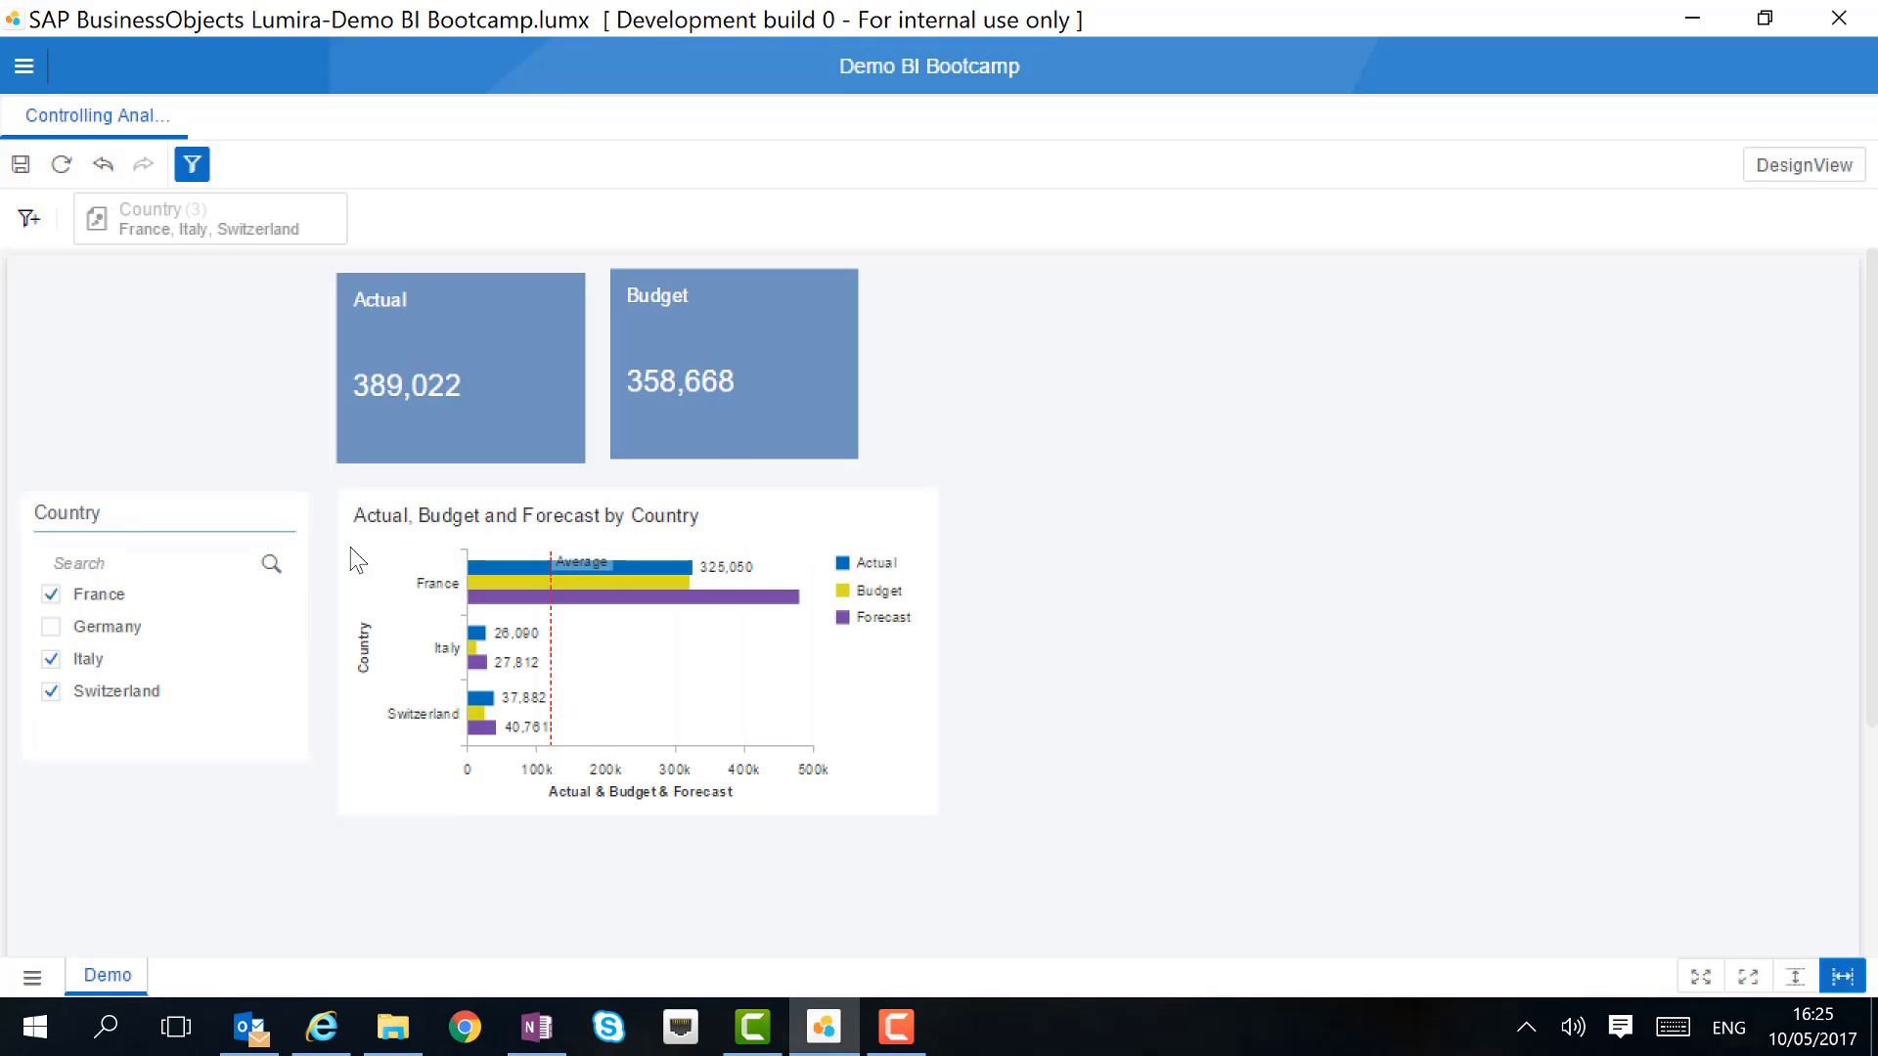
pyautogui.click(858, 696)
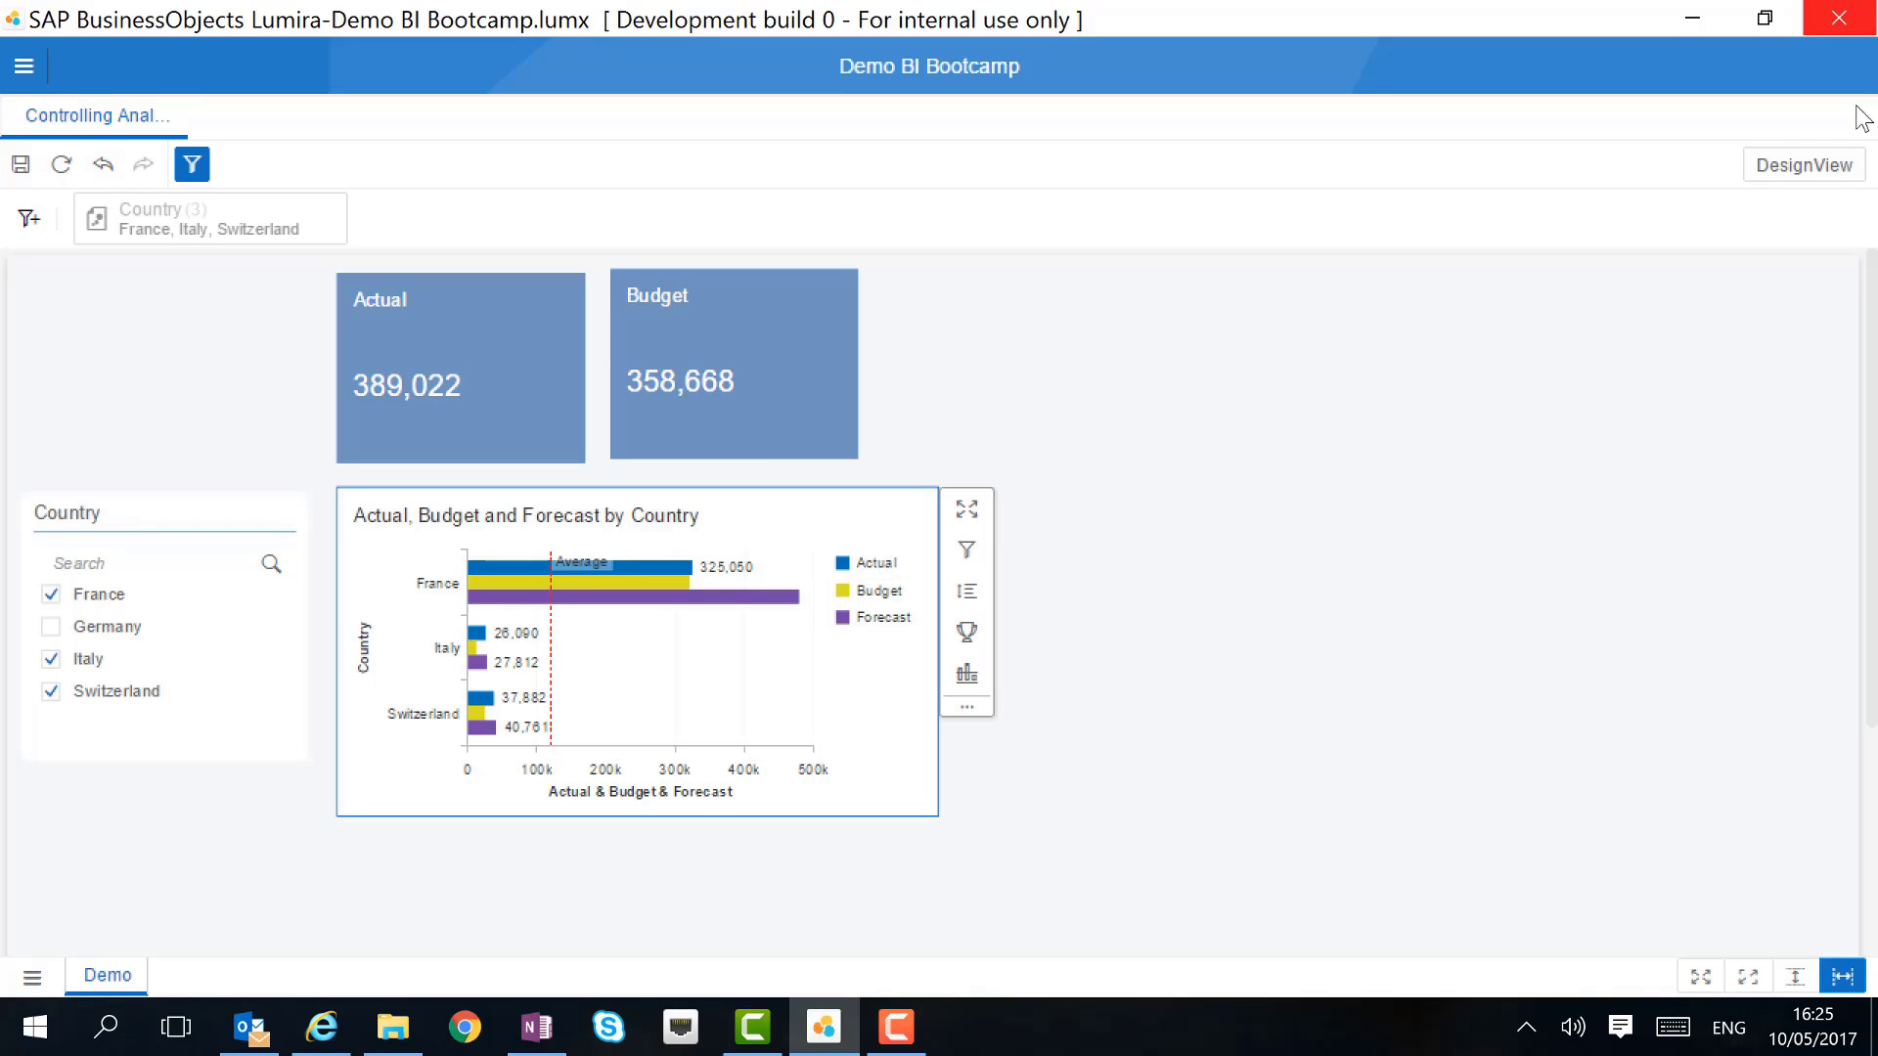
pyautogui.click(1803, 160)
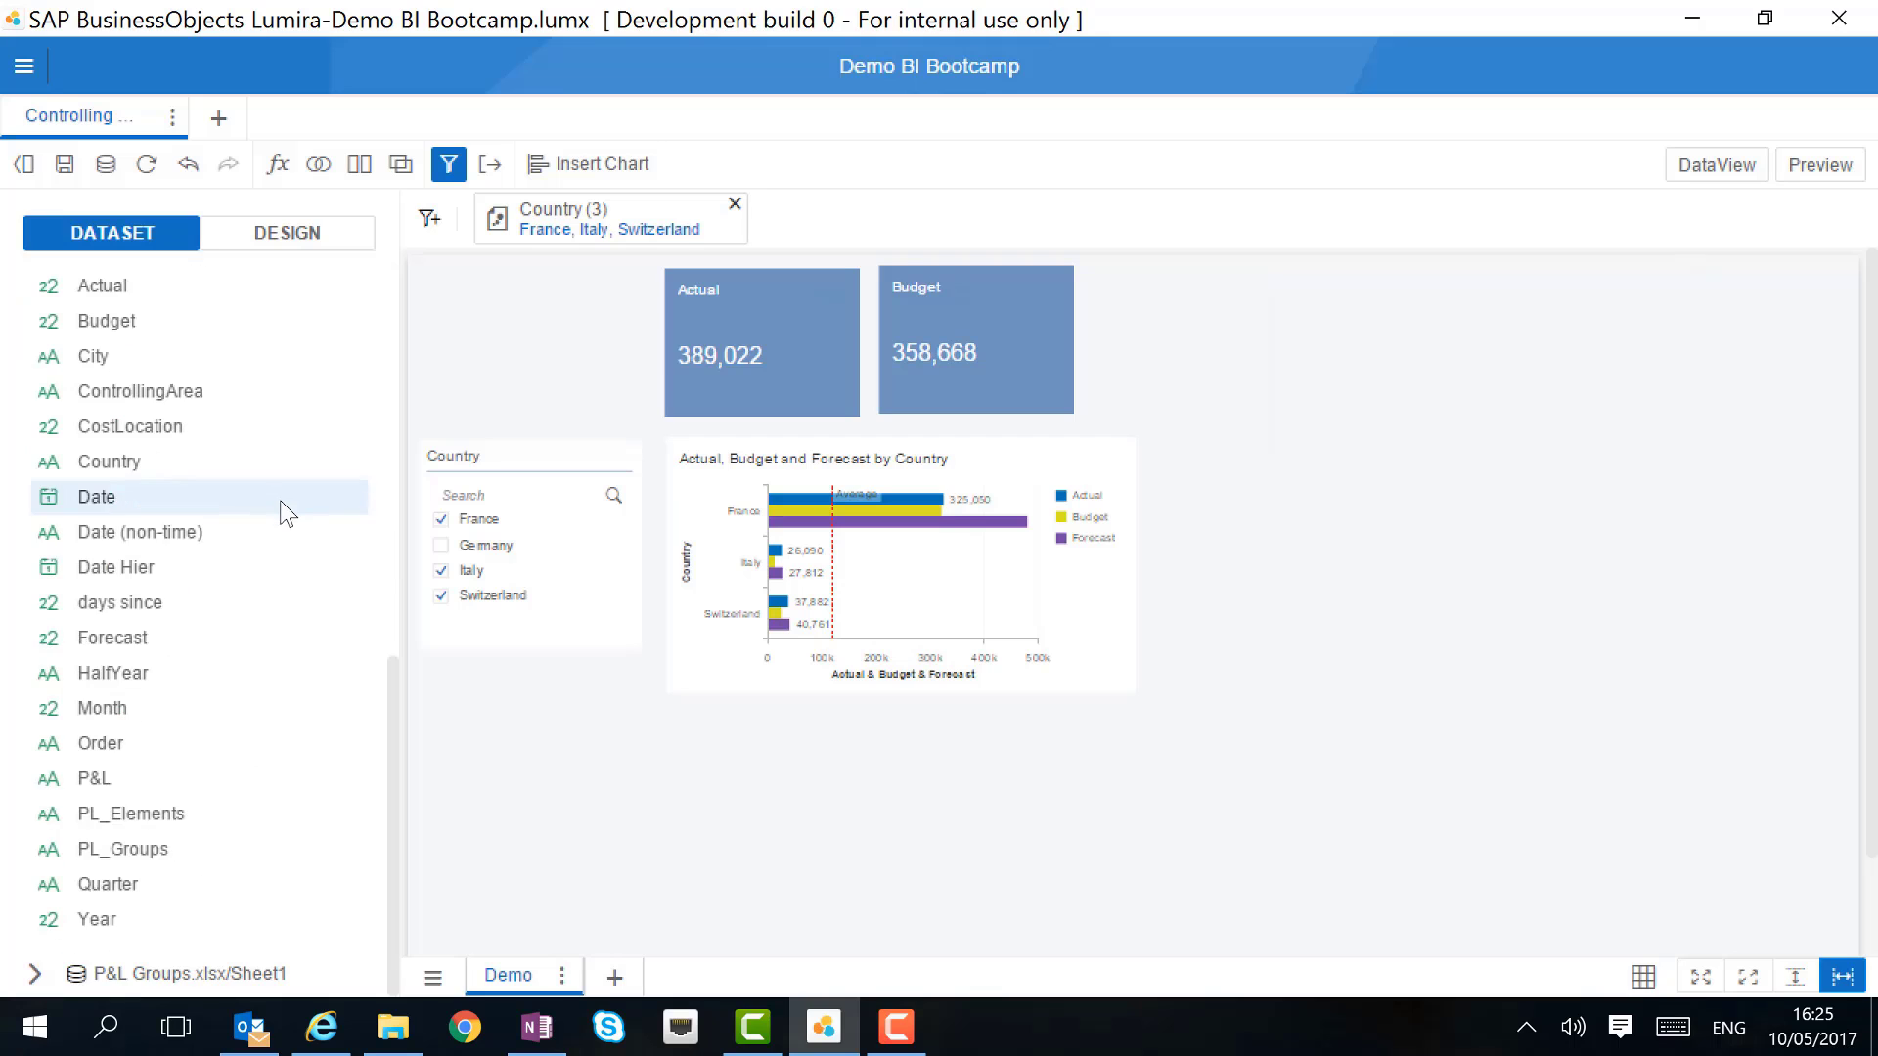
# Add a current-page filter on Date with the Between operator, from 01/01/2011 to 01/11/2013.
pyautogui.moveTo(115, 505); pyautogui.dragTo(794, 210)
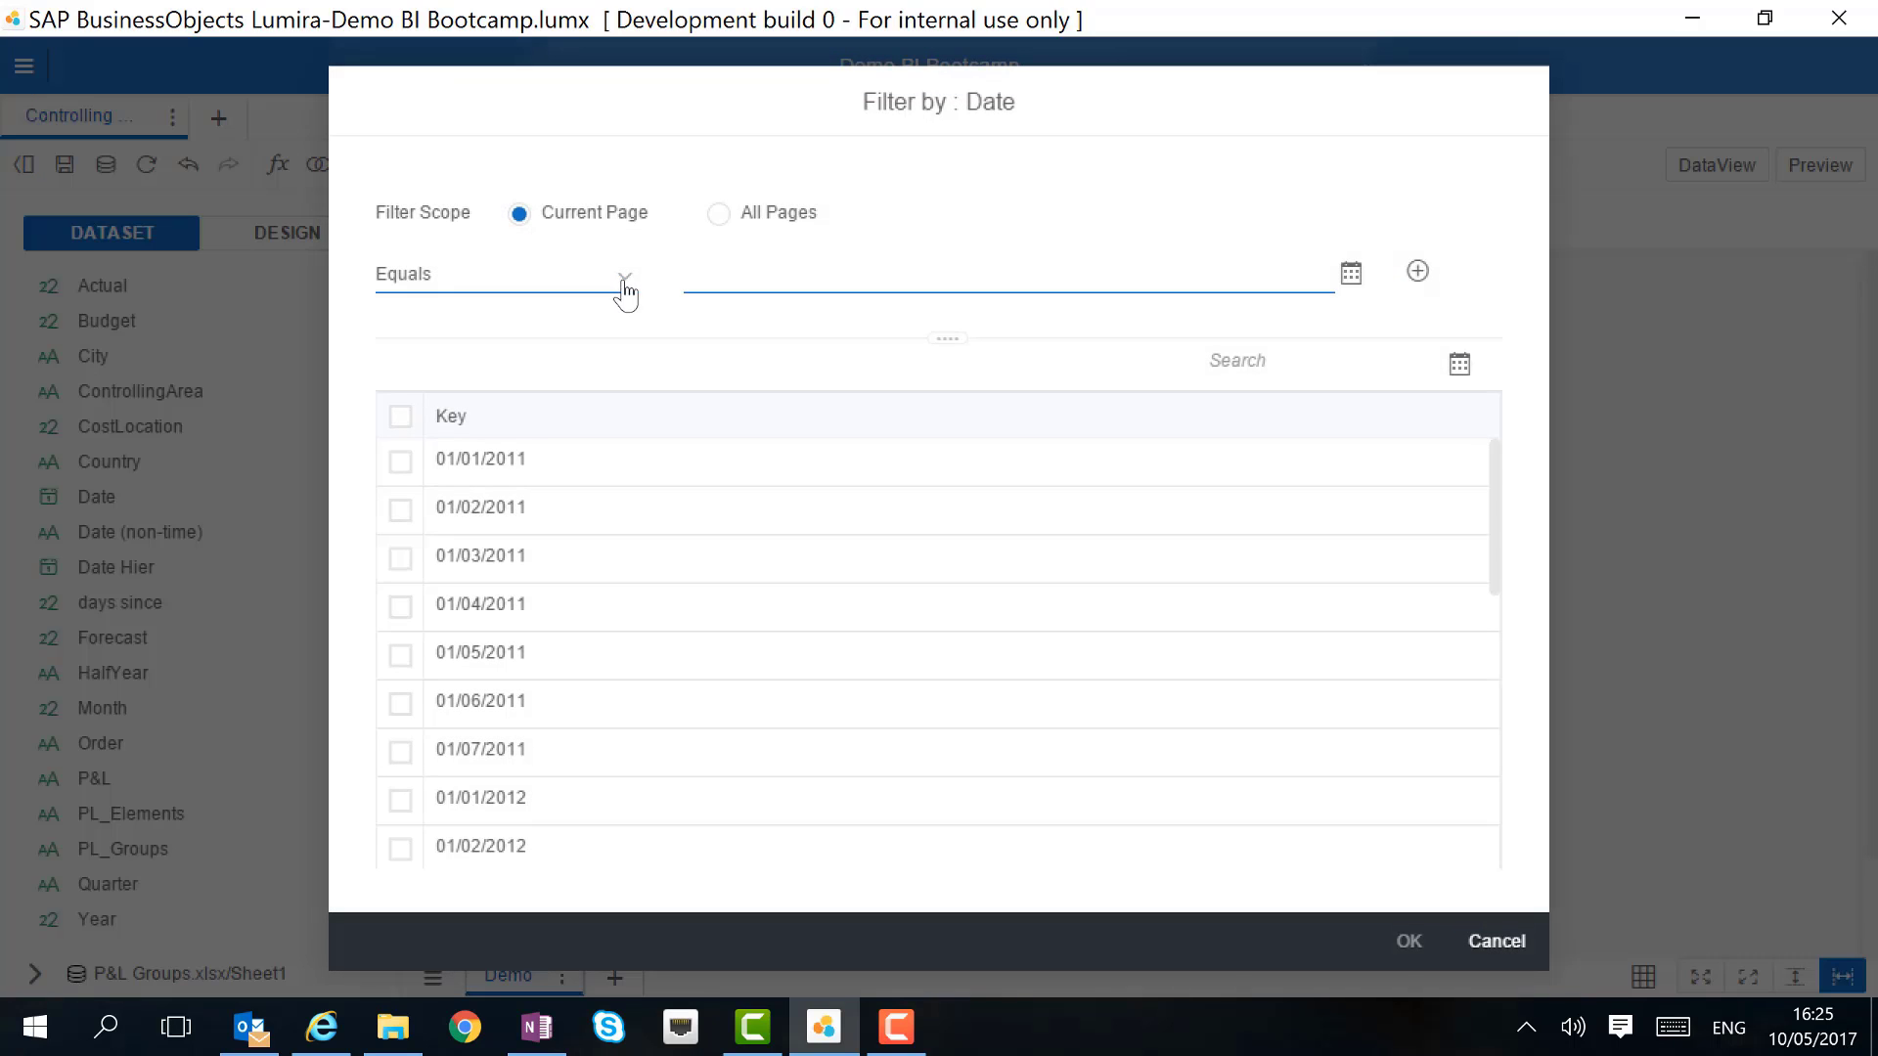
pyautogui.click(624, 282)
pyautogui.click(499, 607)
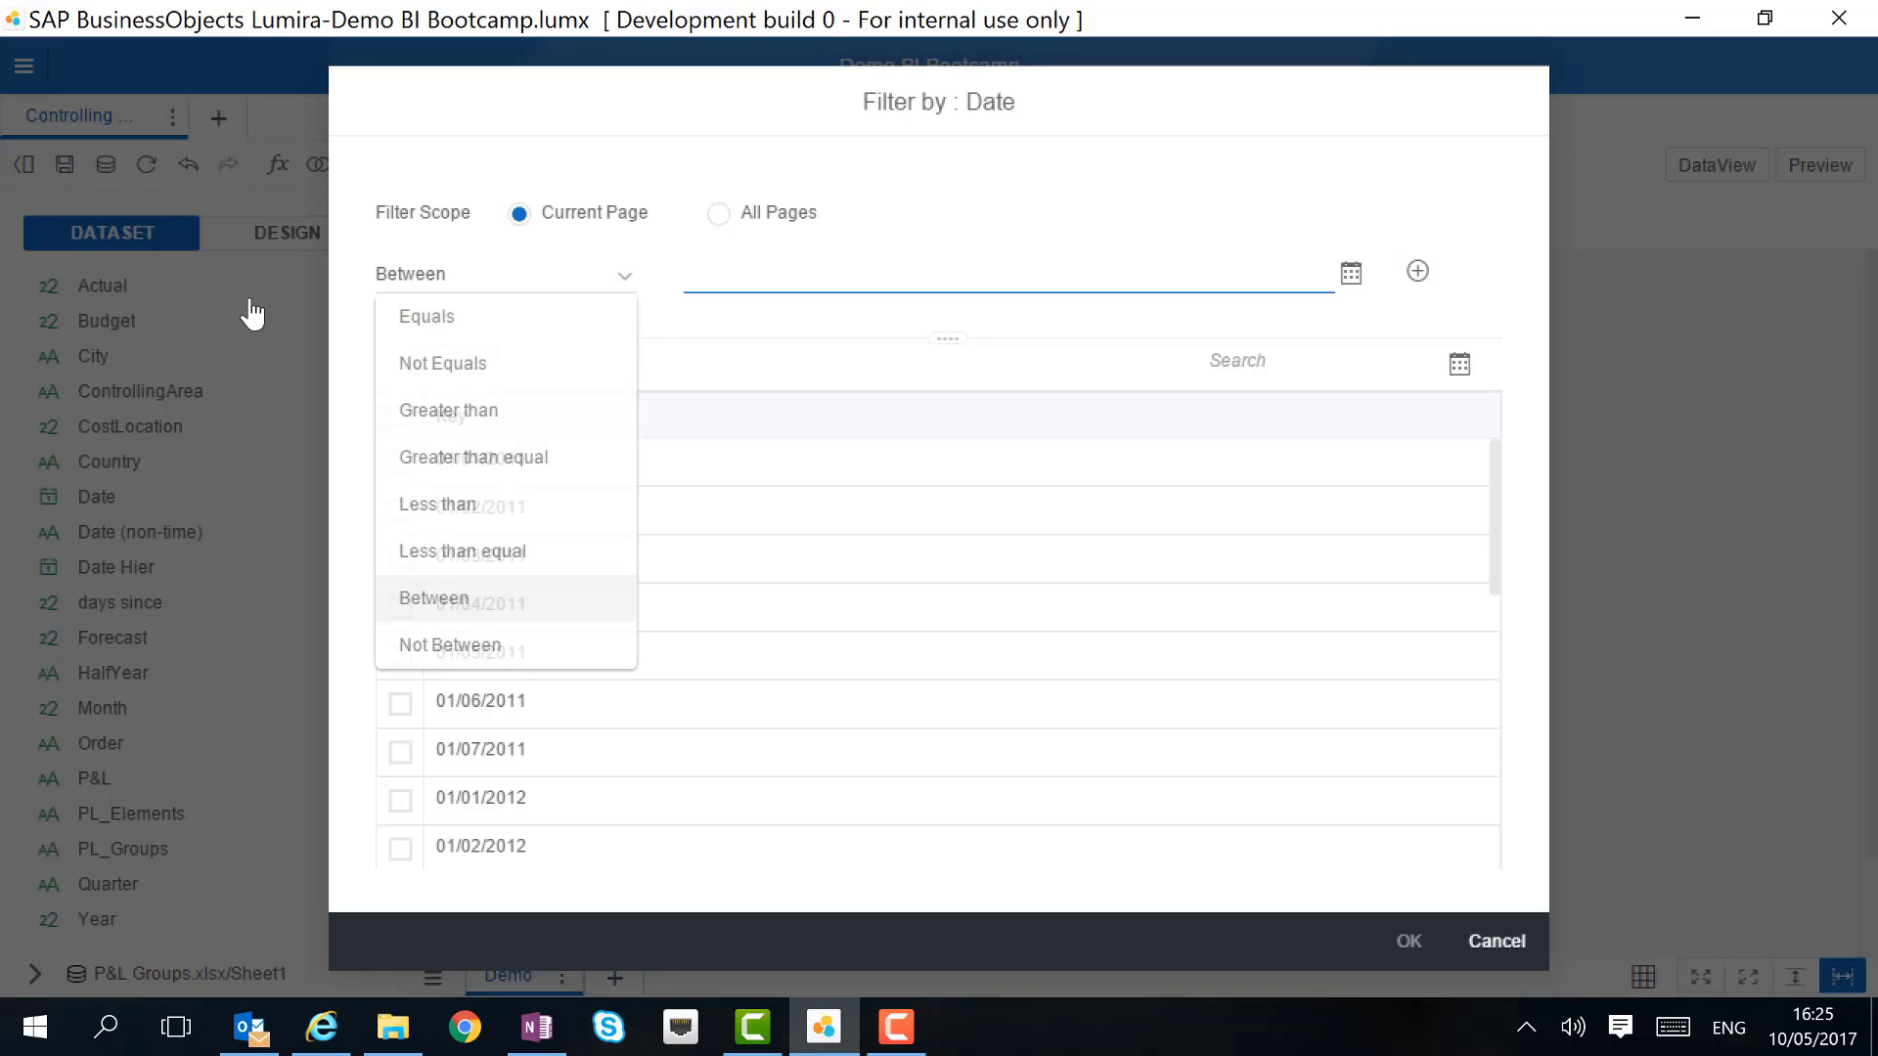
pyautogui.click(525, 455)
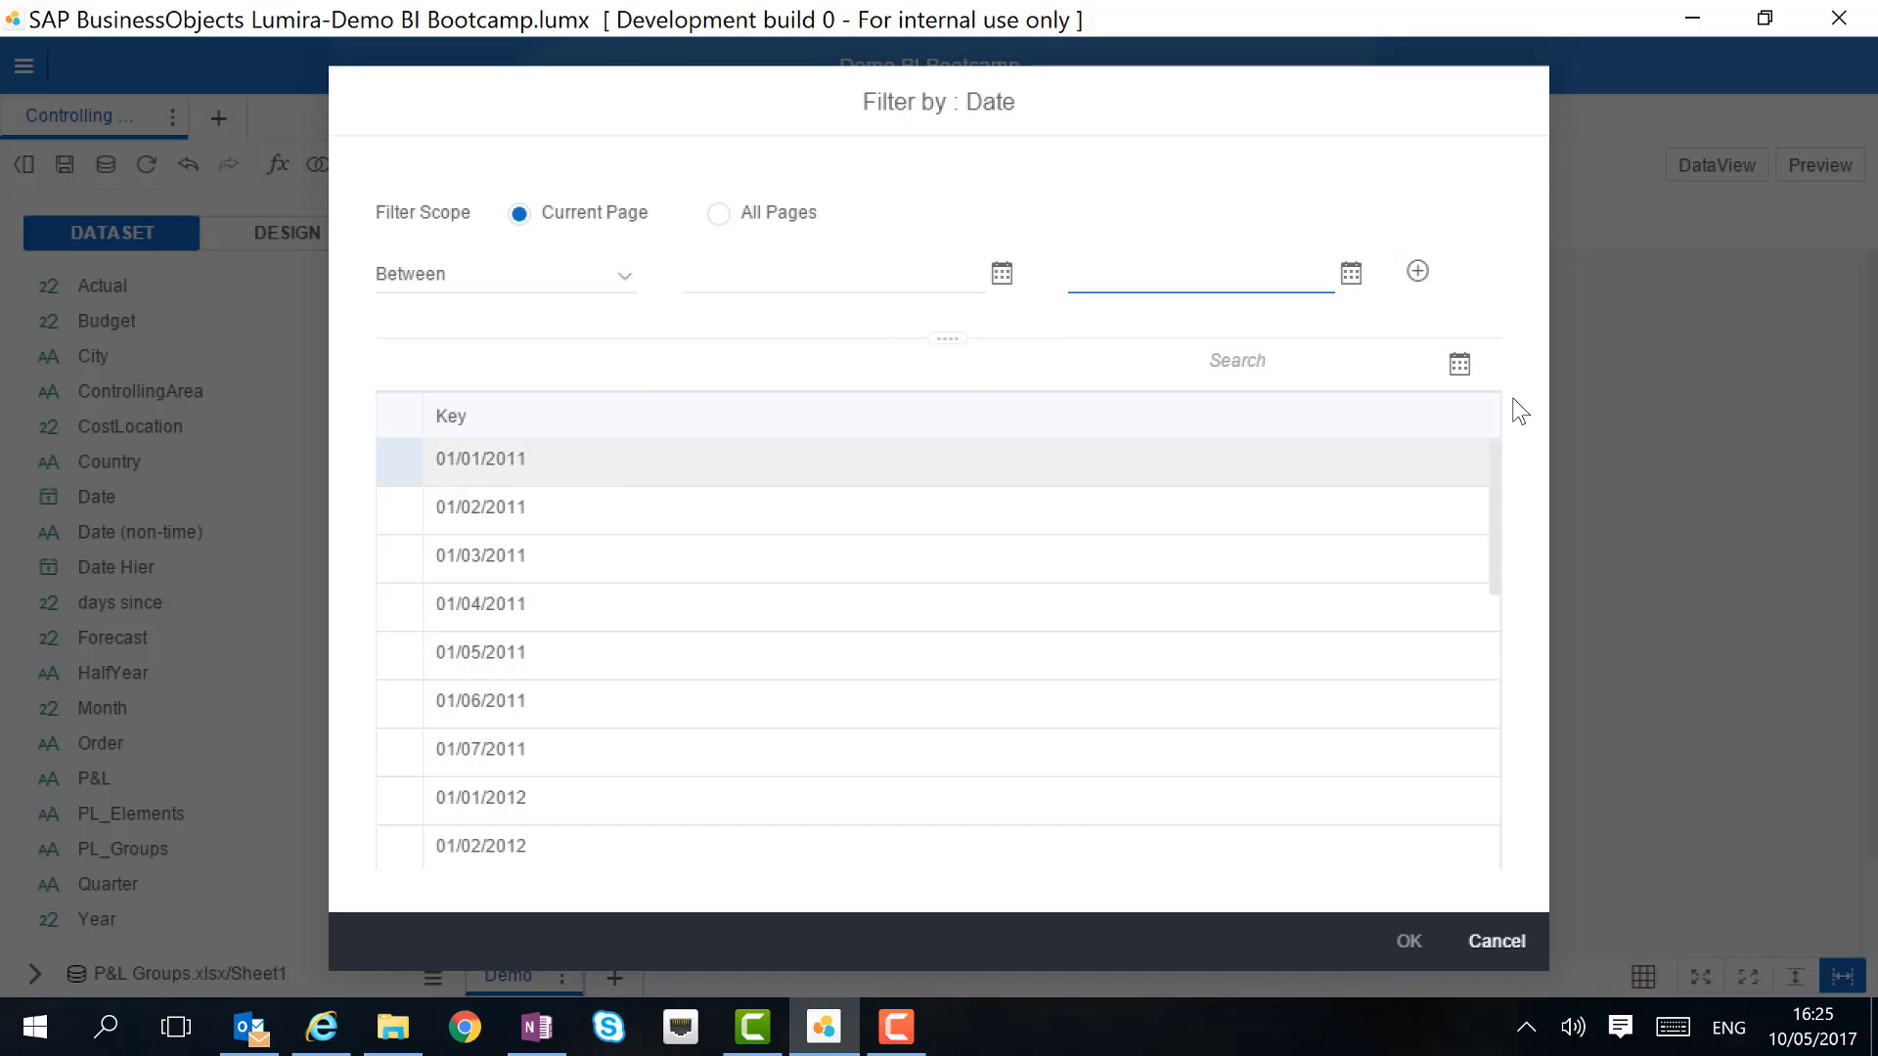
pyautogui.moveTo(1493, 484); pyautogui.dragTo(1504, 876)
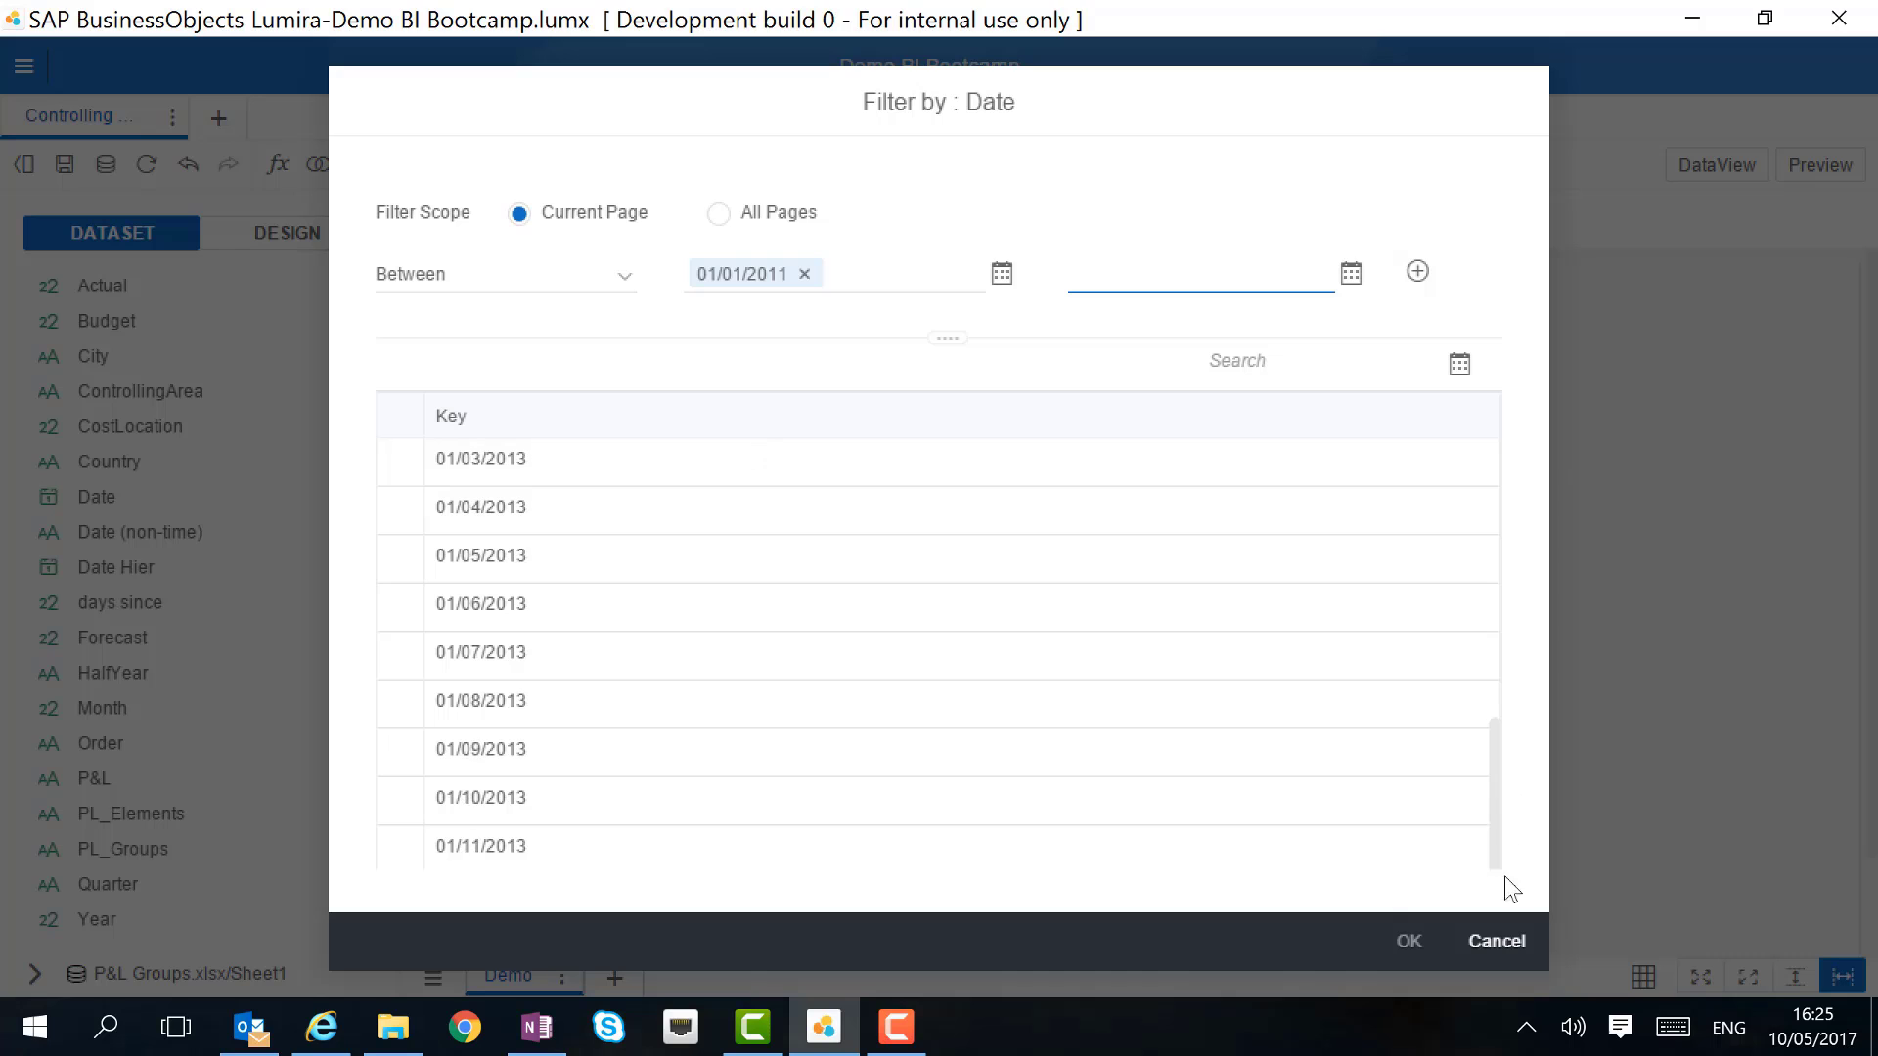
pyautogui.click(733, 849)
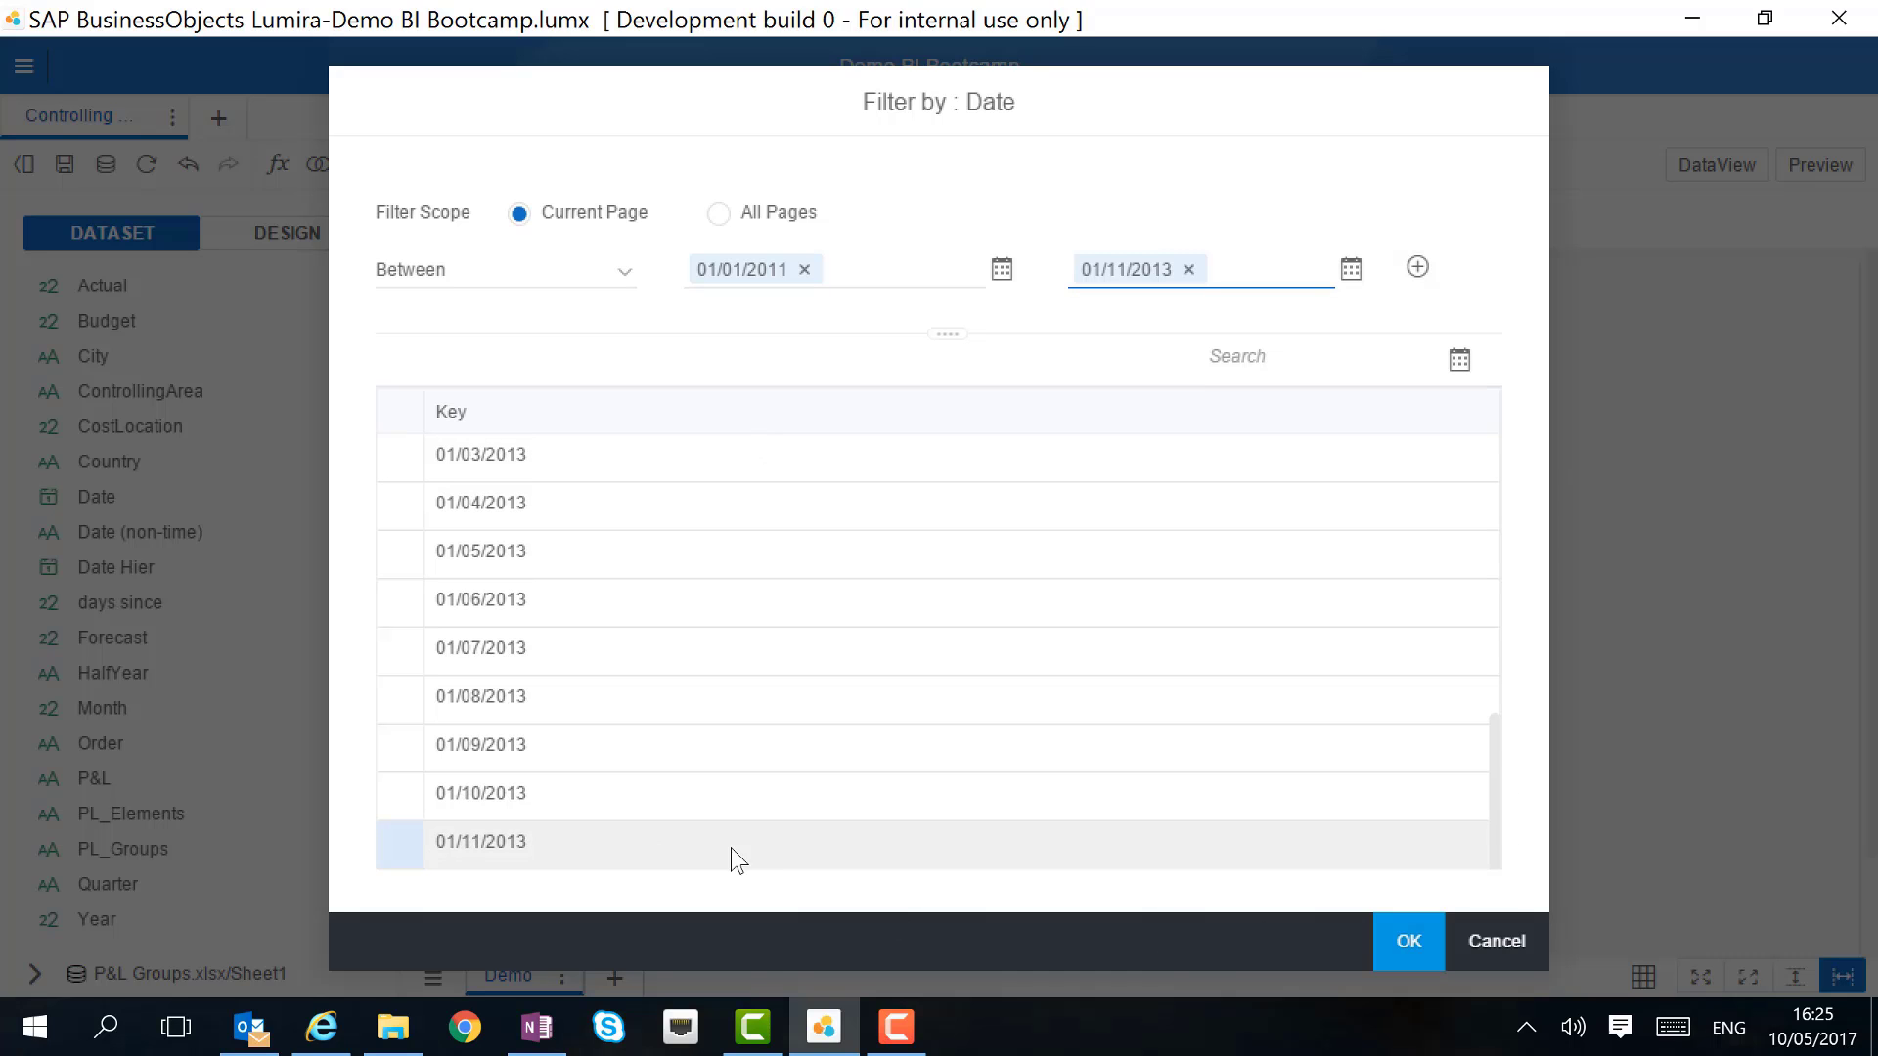
pyautogui.click(1408, 941)
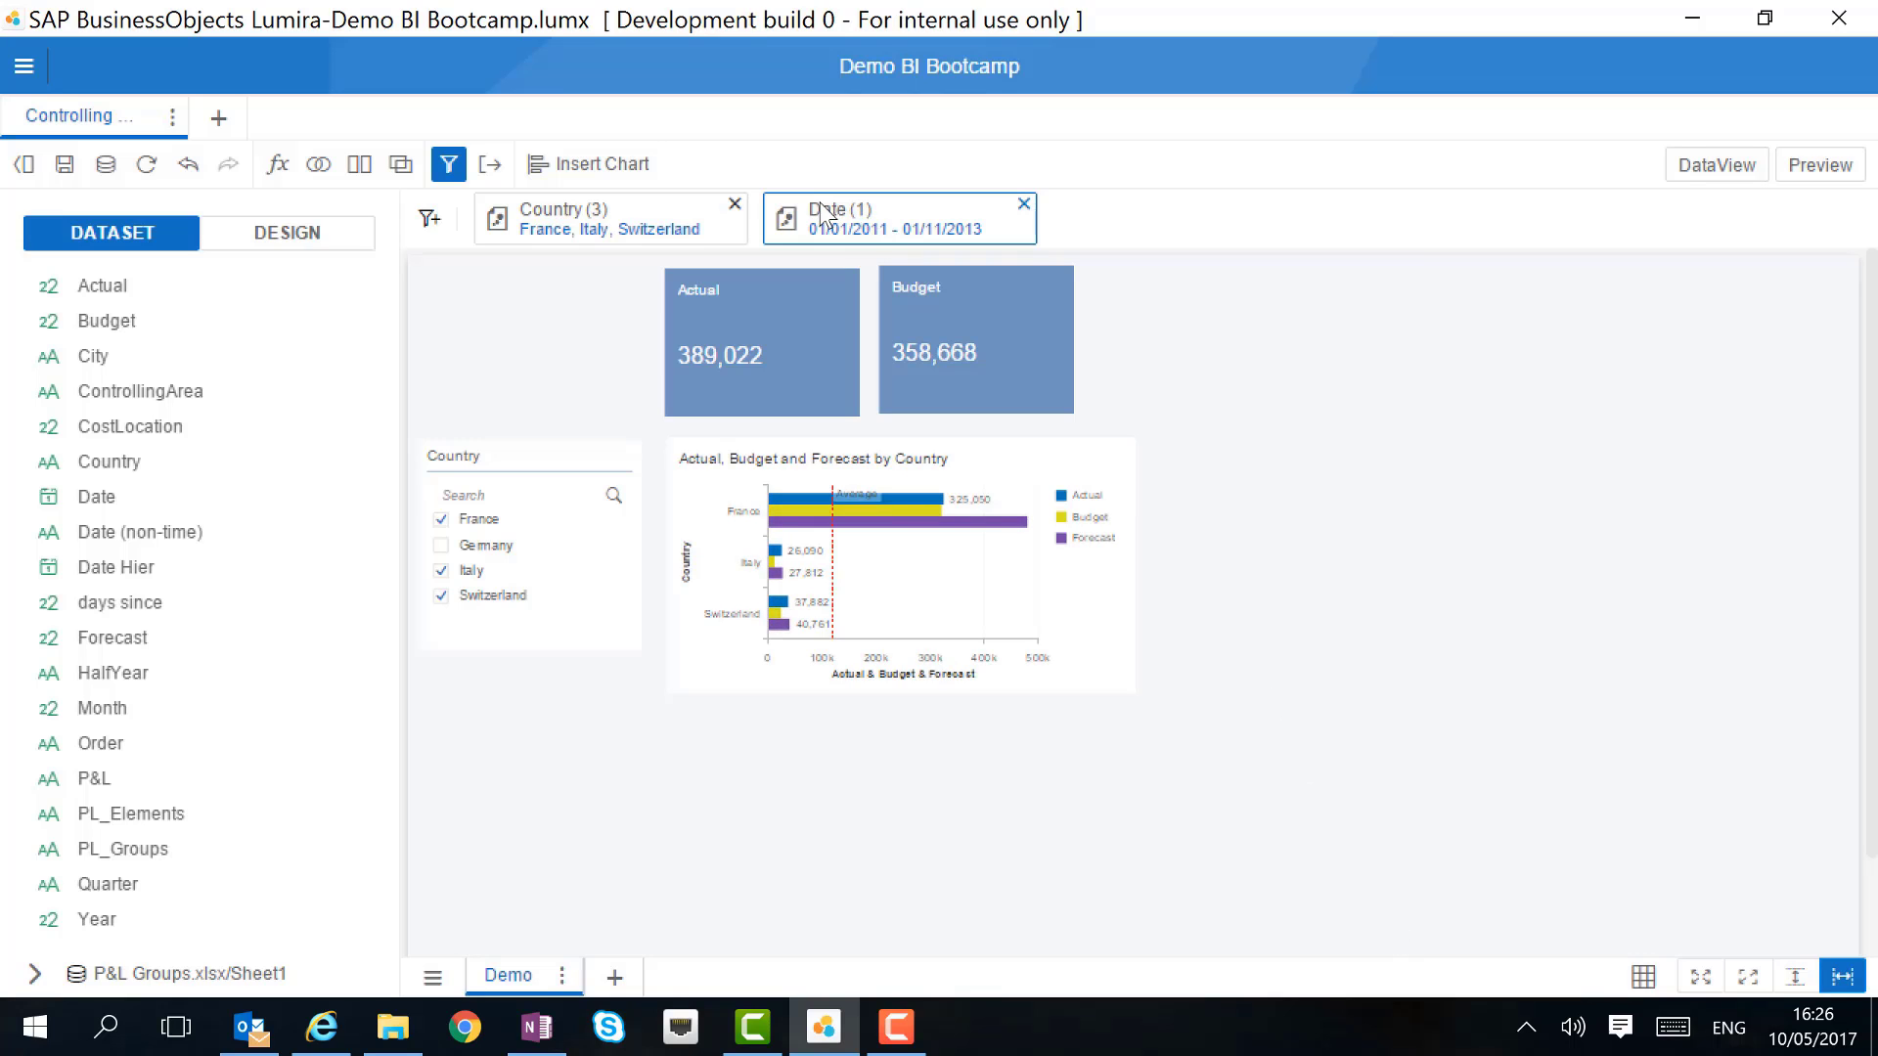
# Add the Date filter to the page as a date control and place it directly below the Country control.
pyautogui.moveTo(860, 217); pyautogui.dragTo(425, 671)
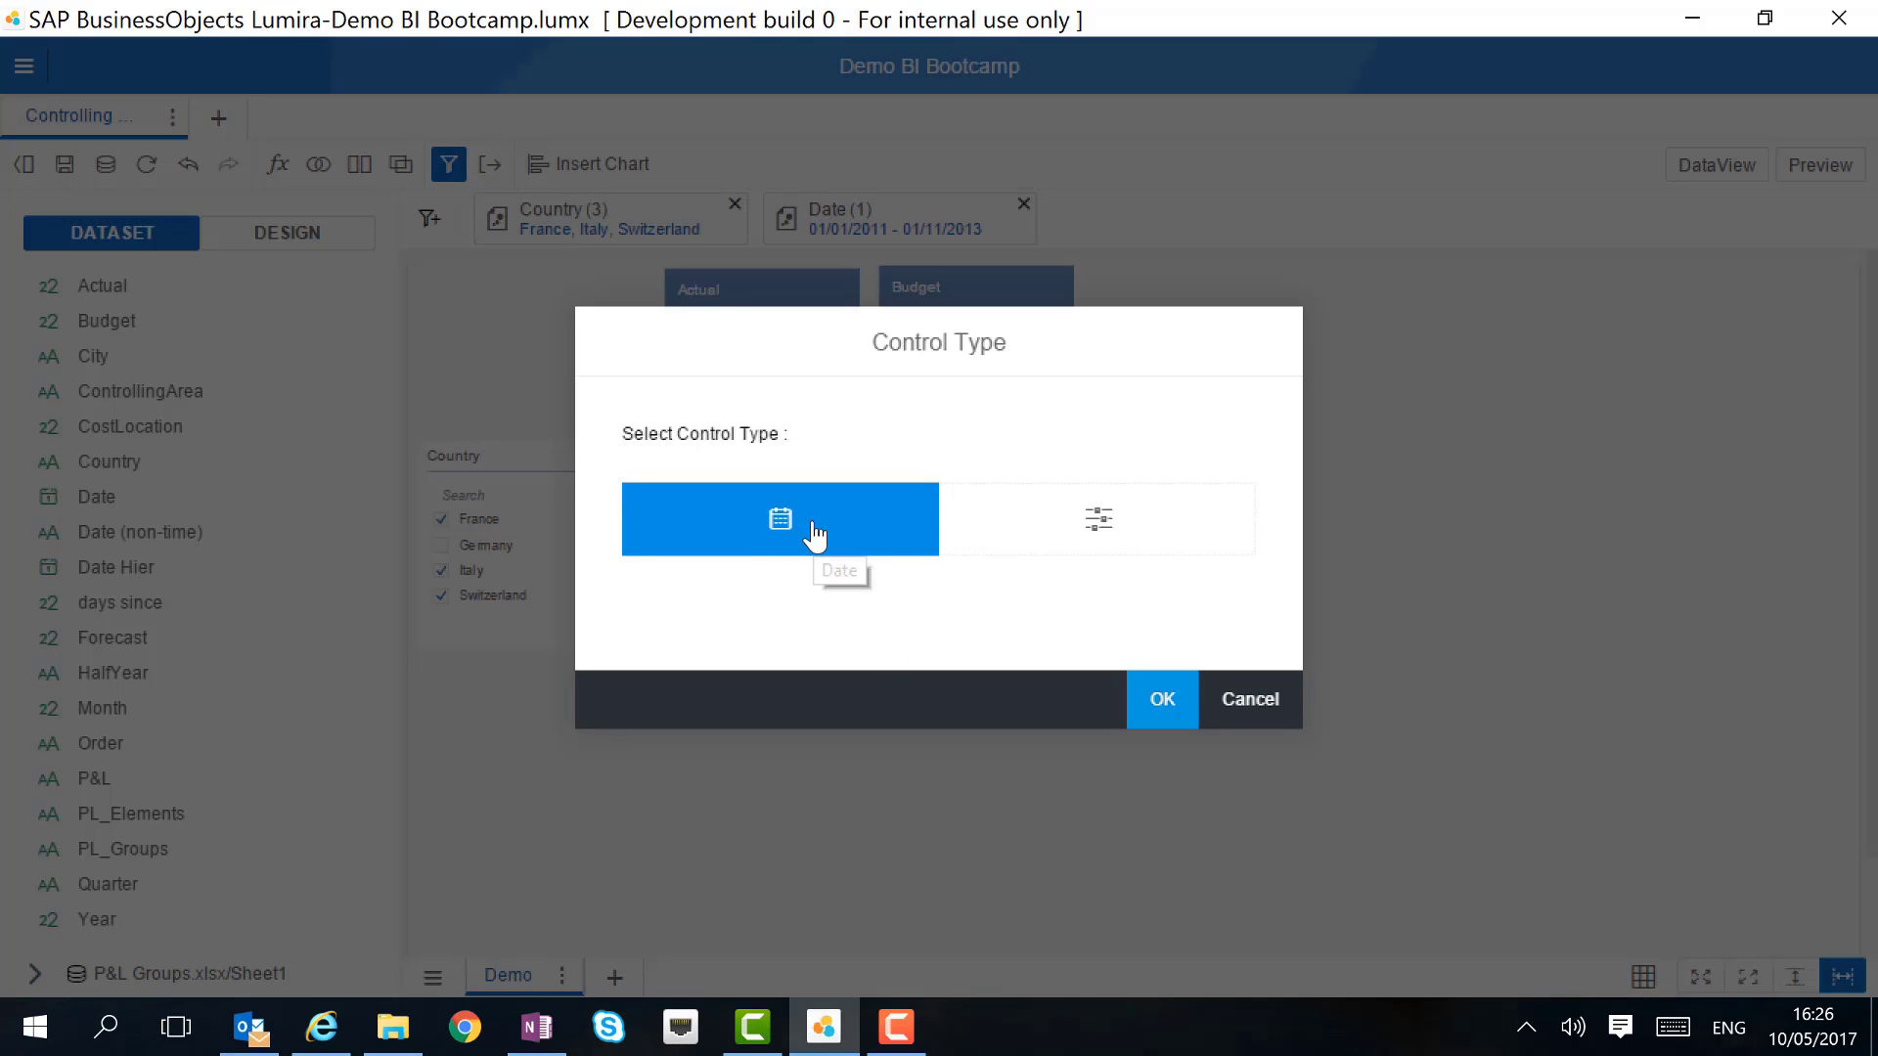
pyautogui.click(1161, 700)
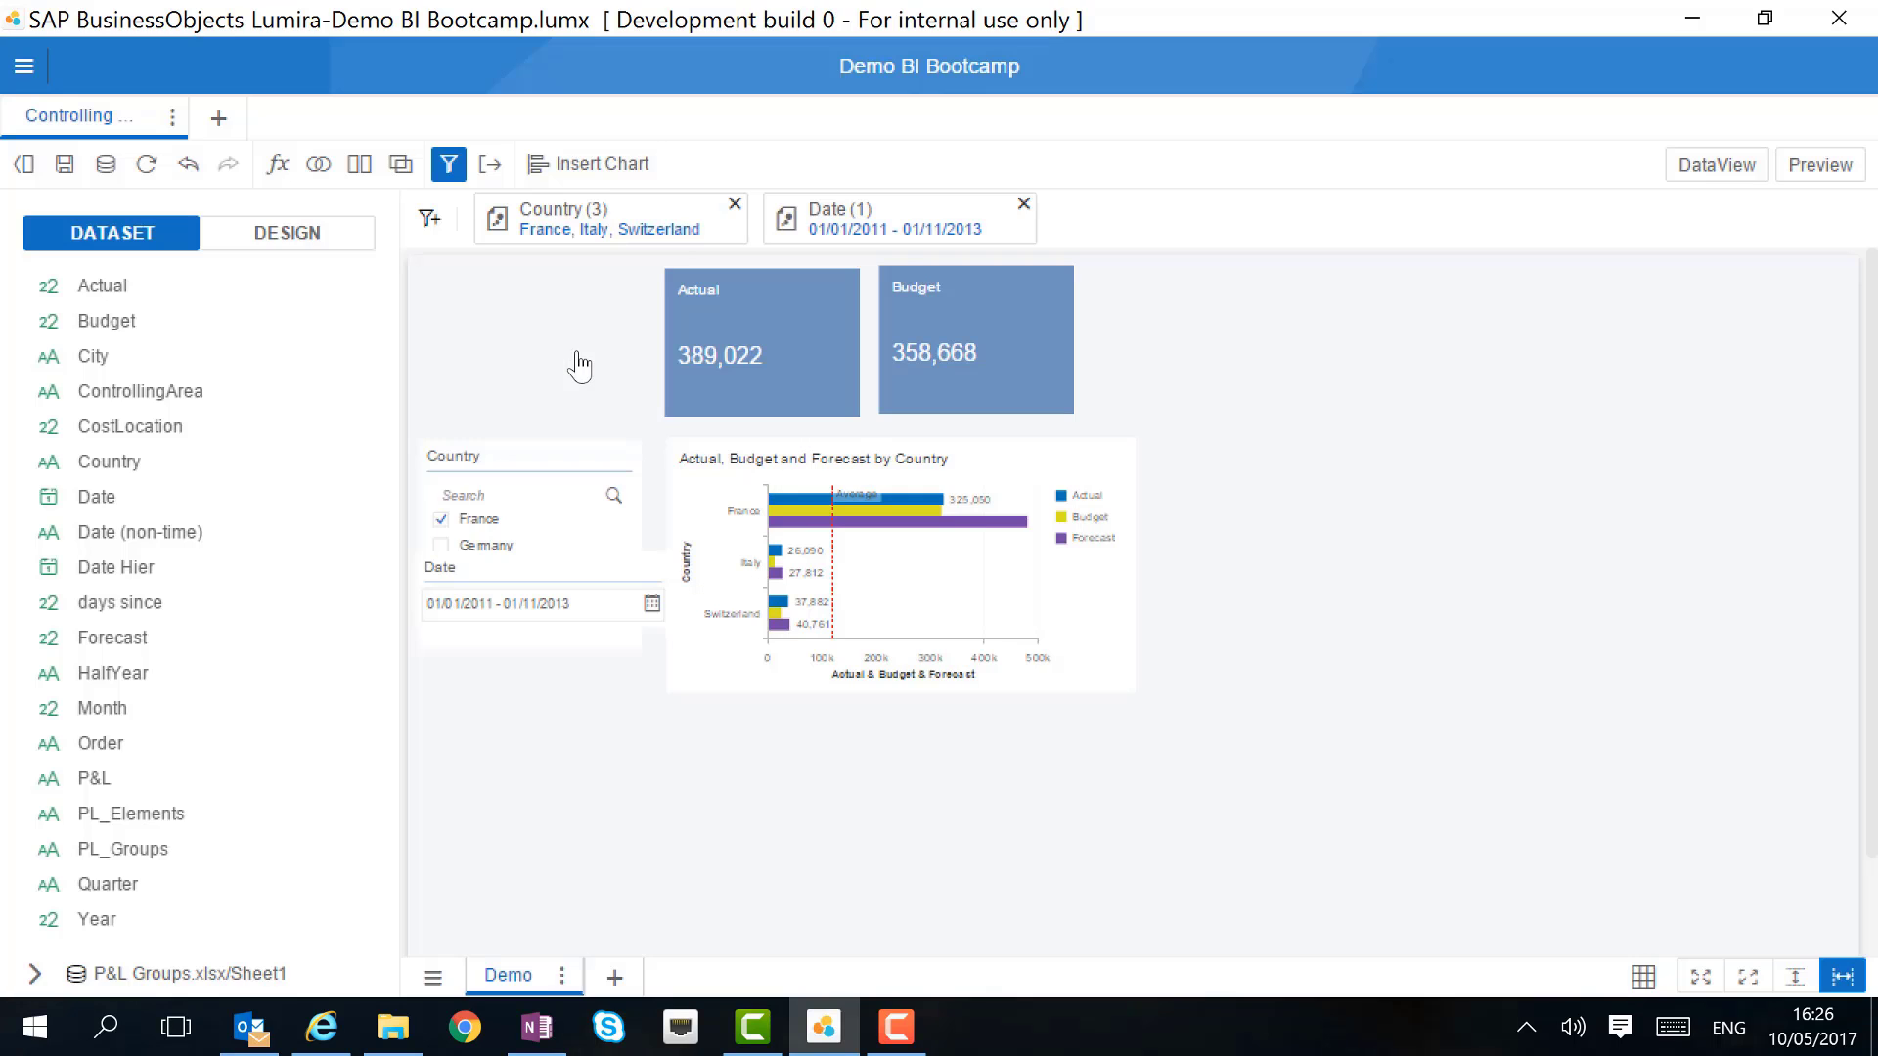
pyautogui.click(645, 604)
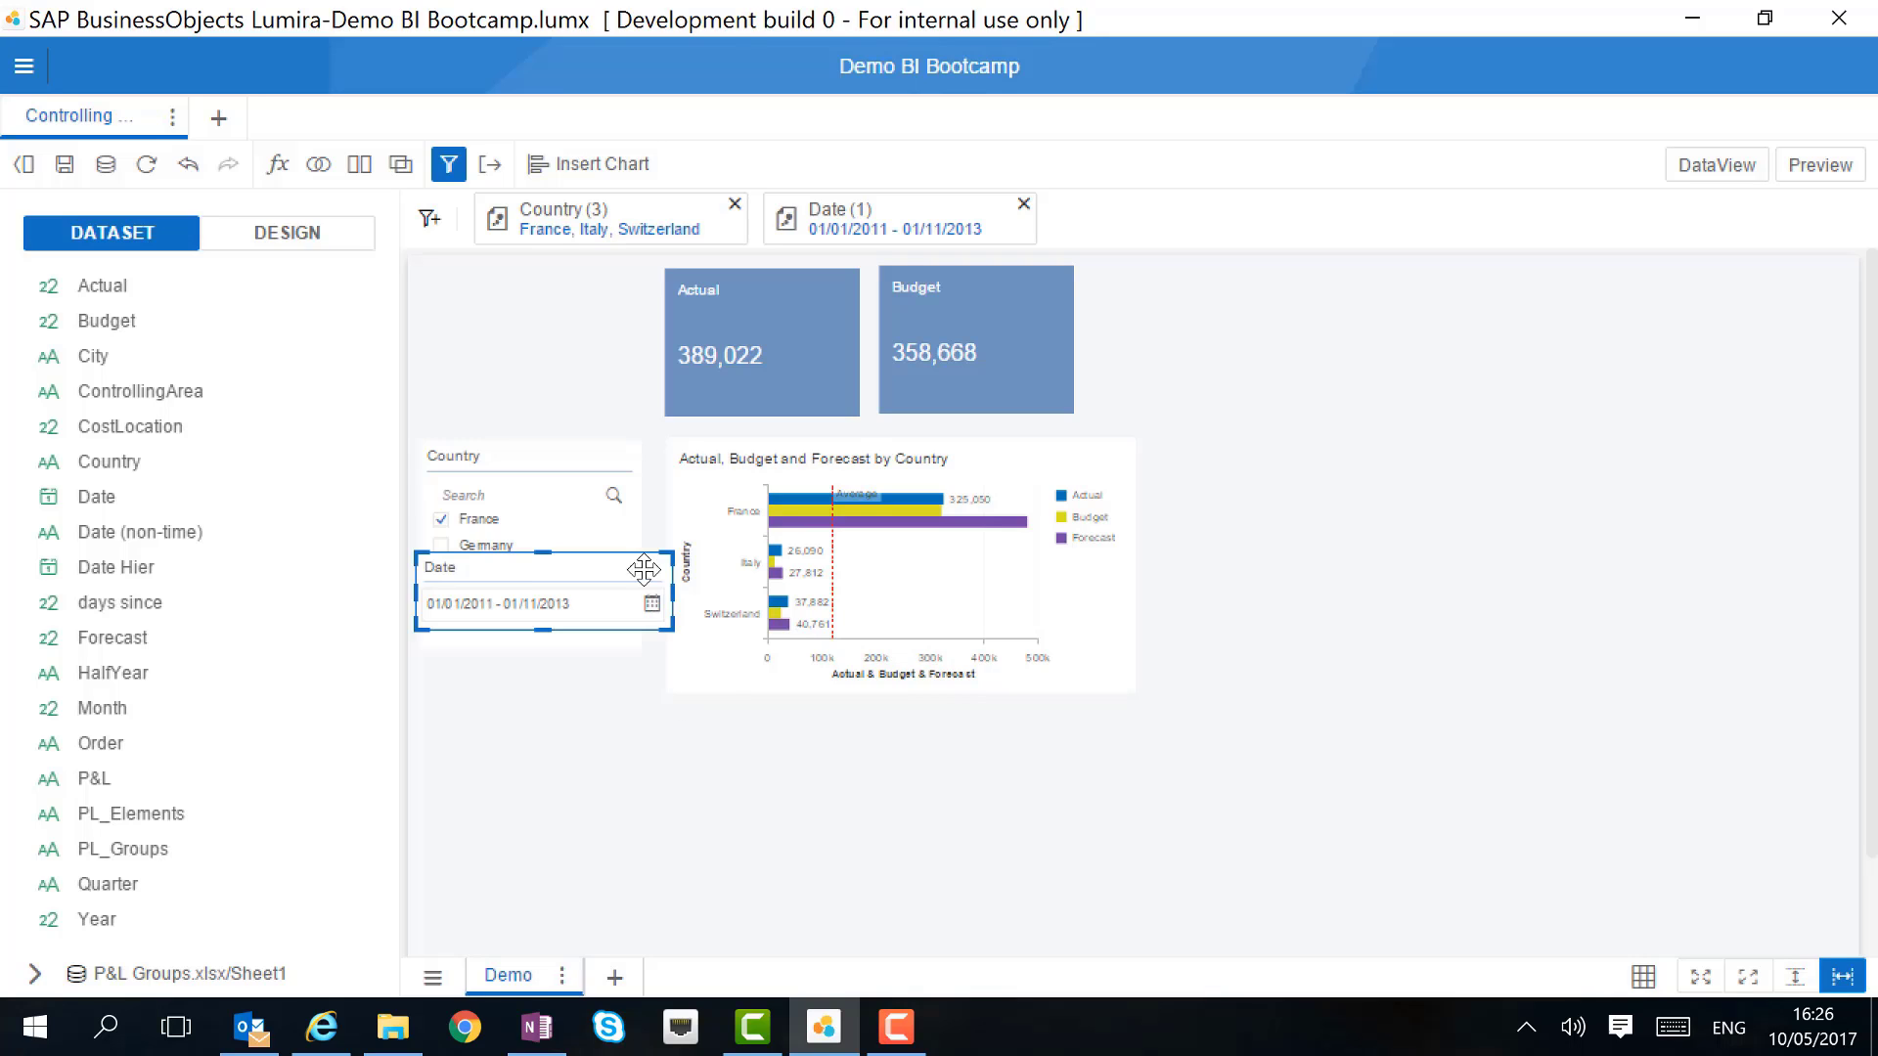
pyautogui.moveTo(641, 601); pyautogui.dragTo(637, 678)
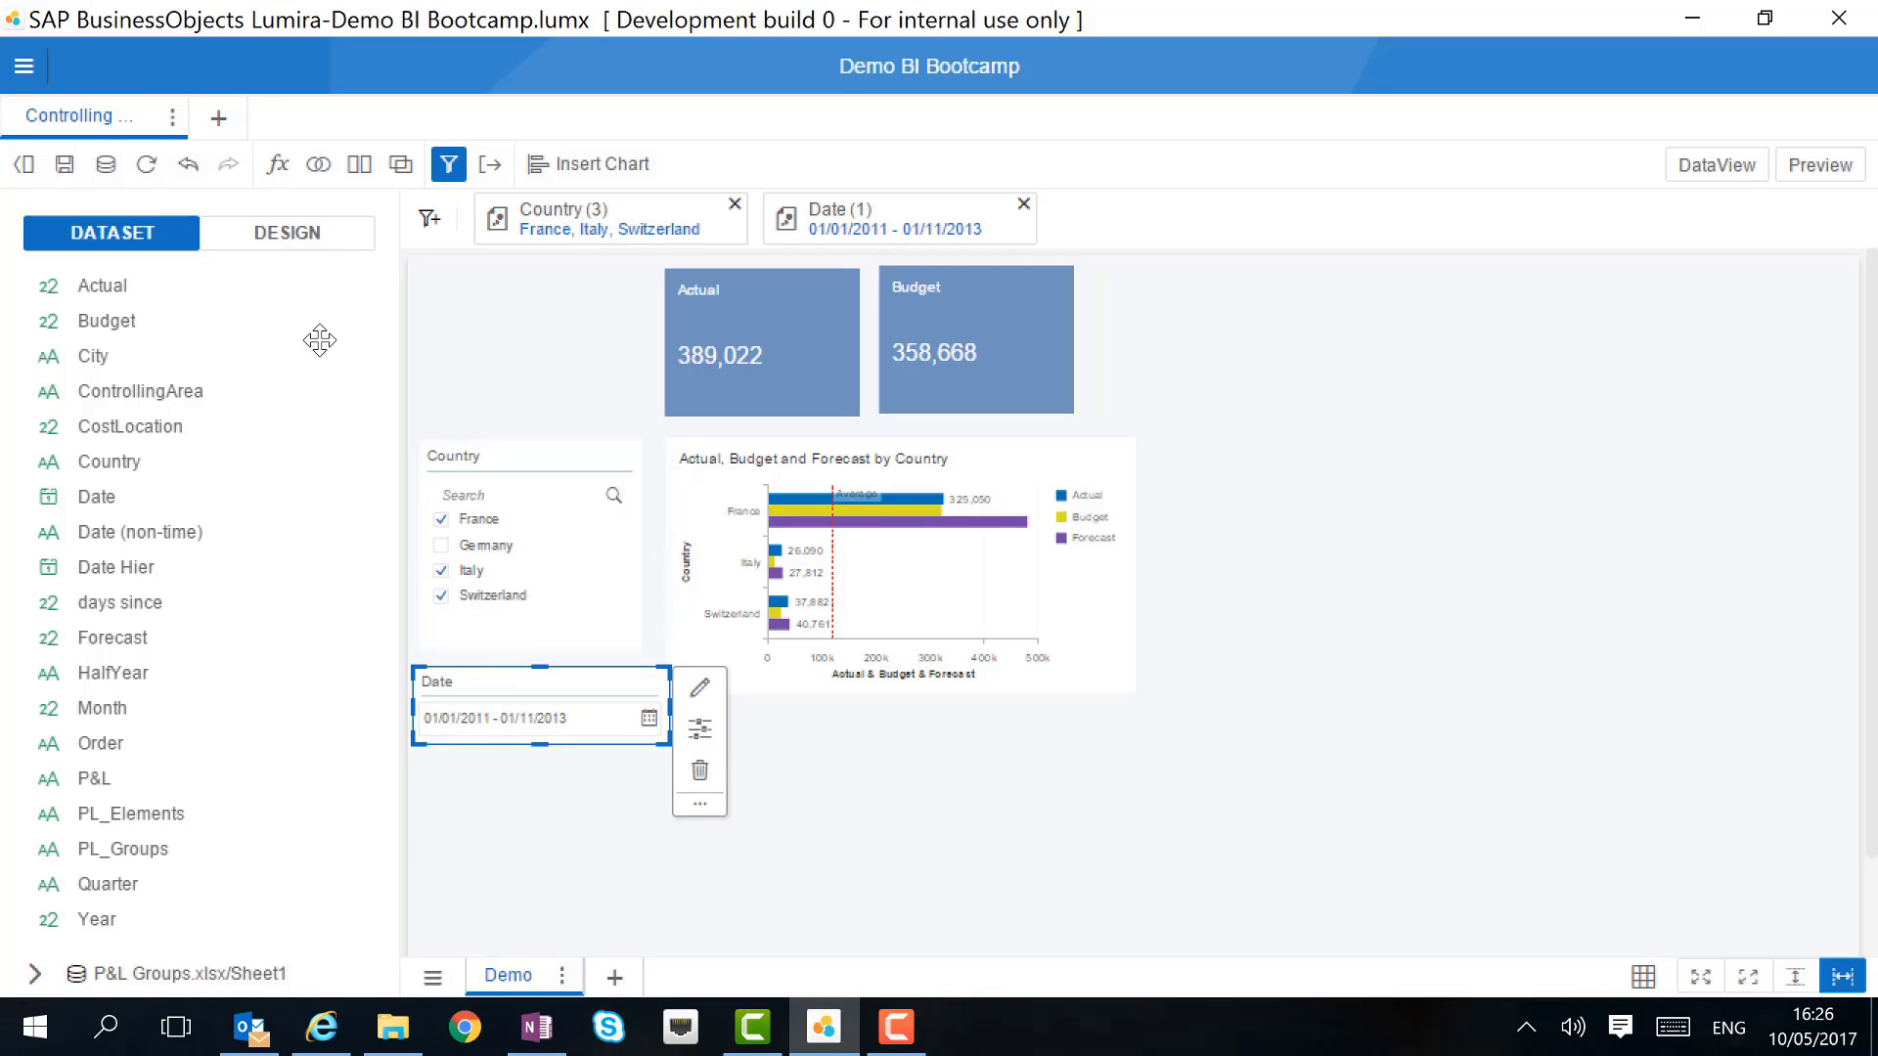
# Add a current-page filter on Year with the Between operator, from 2011 to 2013.
pyautogui.moveTo(186, 913); pyautogui.dragTo(1164, 223)
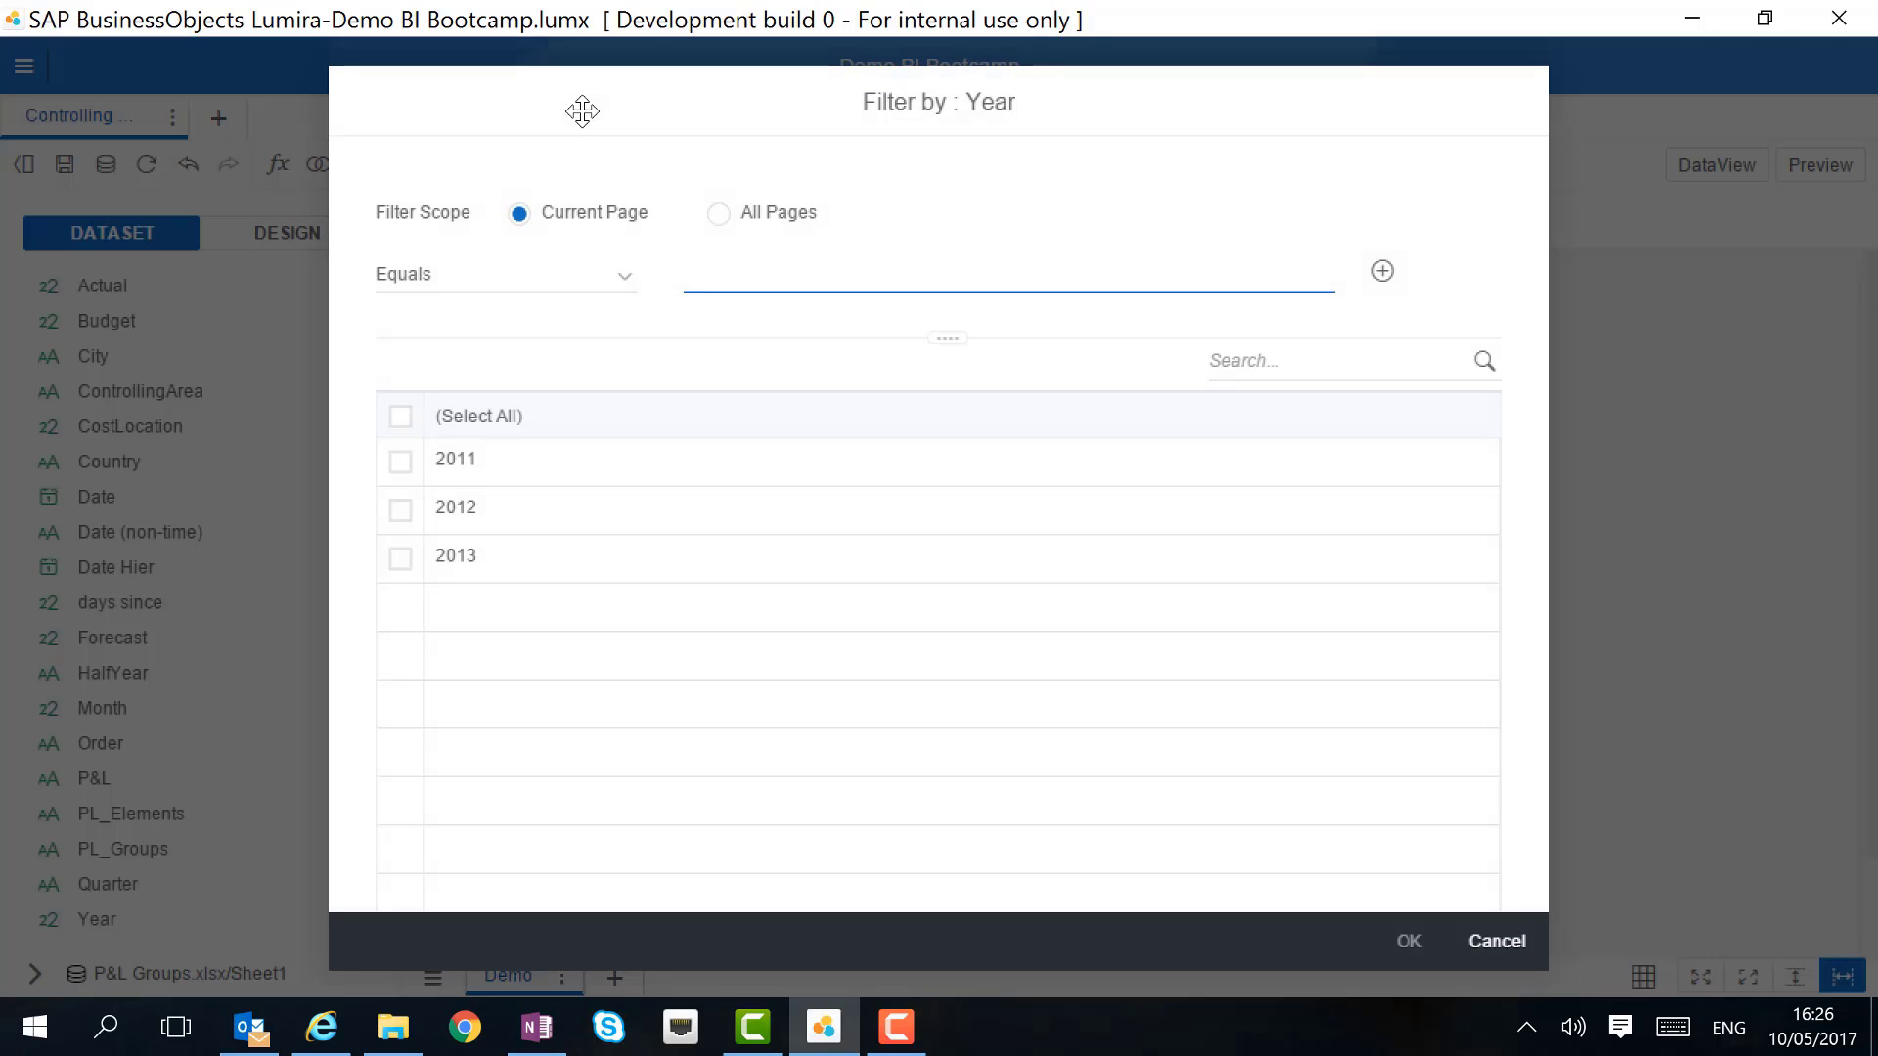
pyautogui.click(626, 282)
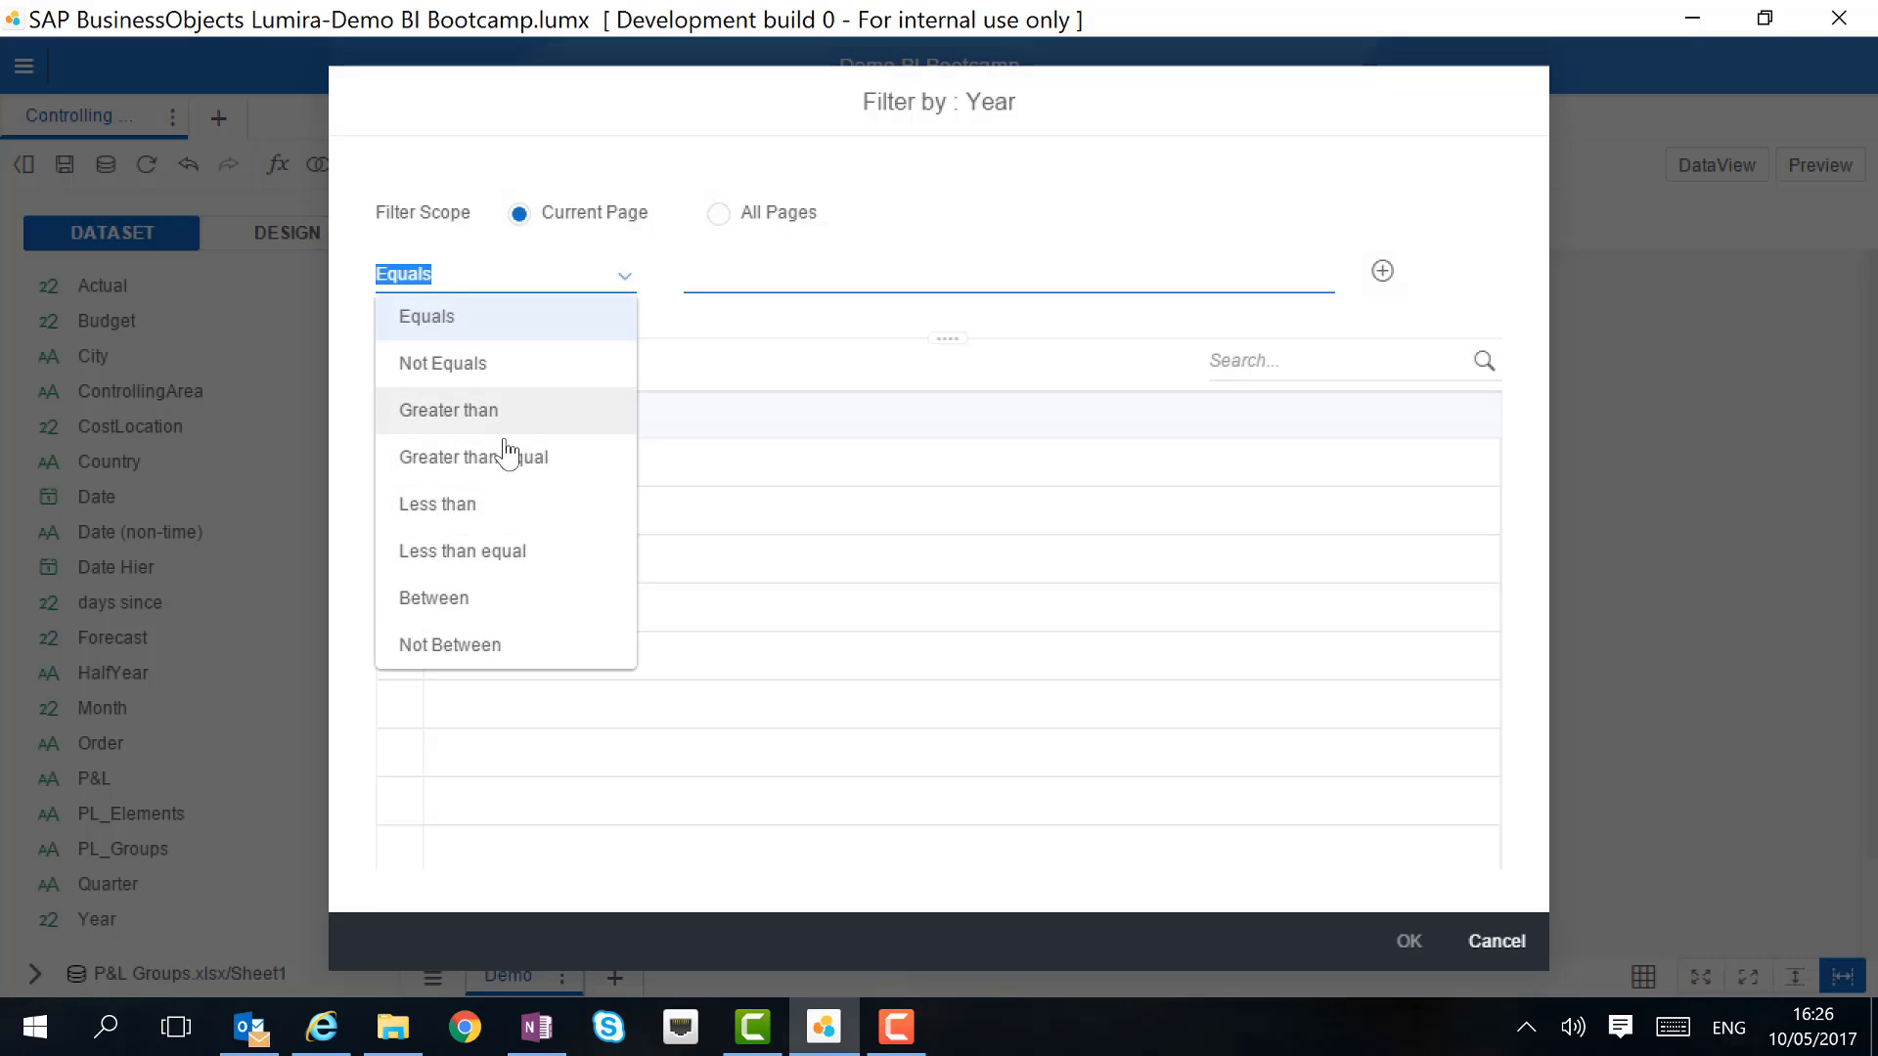
pyautogui.click(482, 611)
pyautogui.click(587, 462)
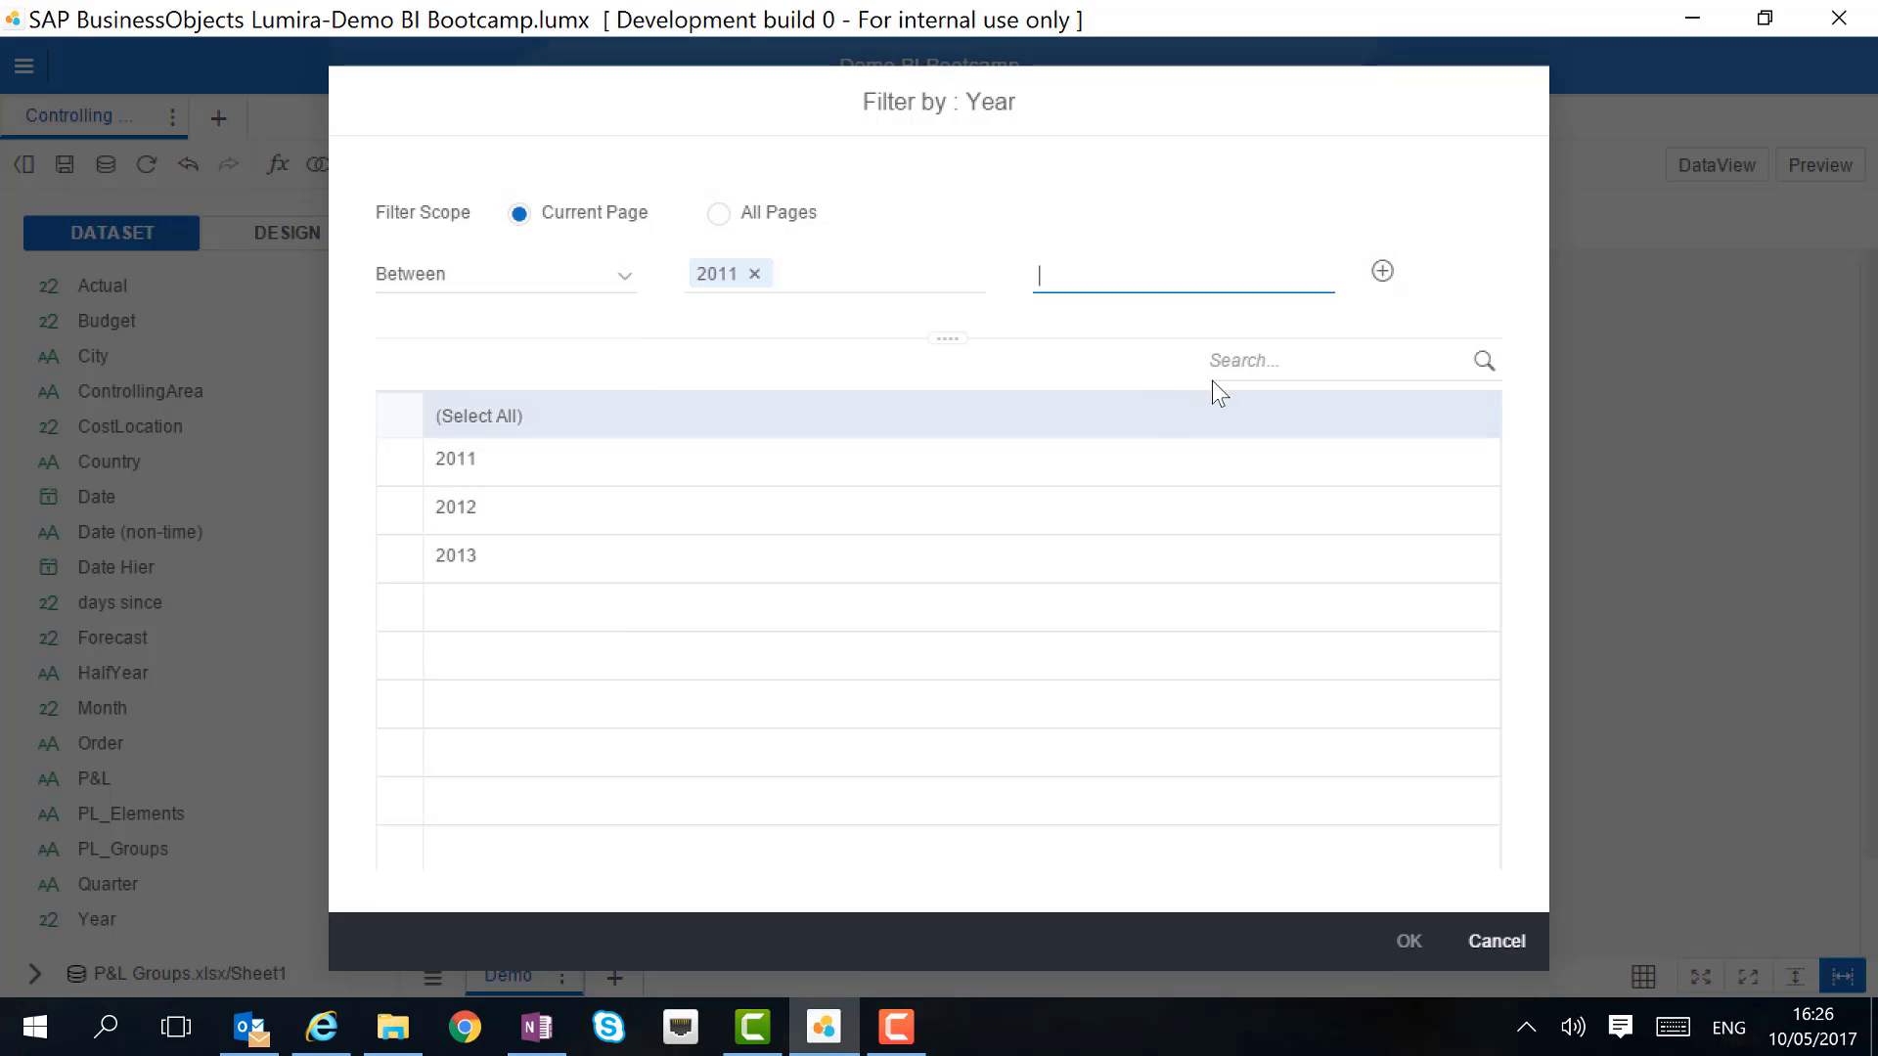
pyautogui.click(586, 571)
pyautogui.click(1408, 941)
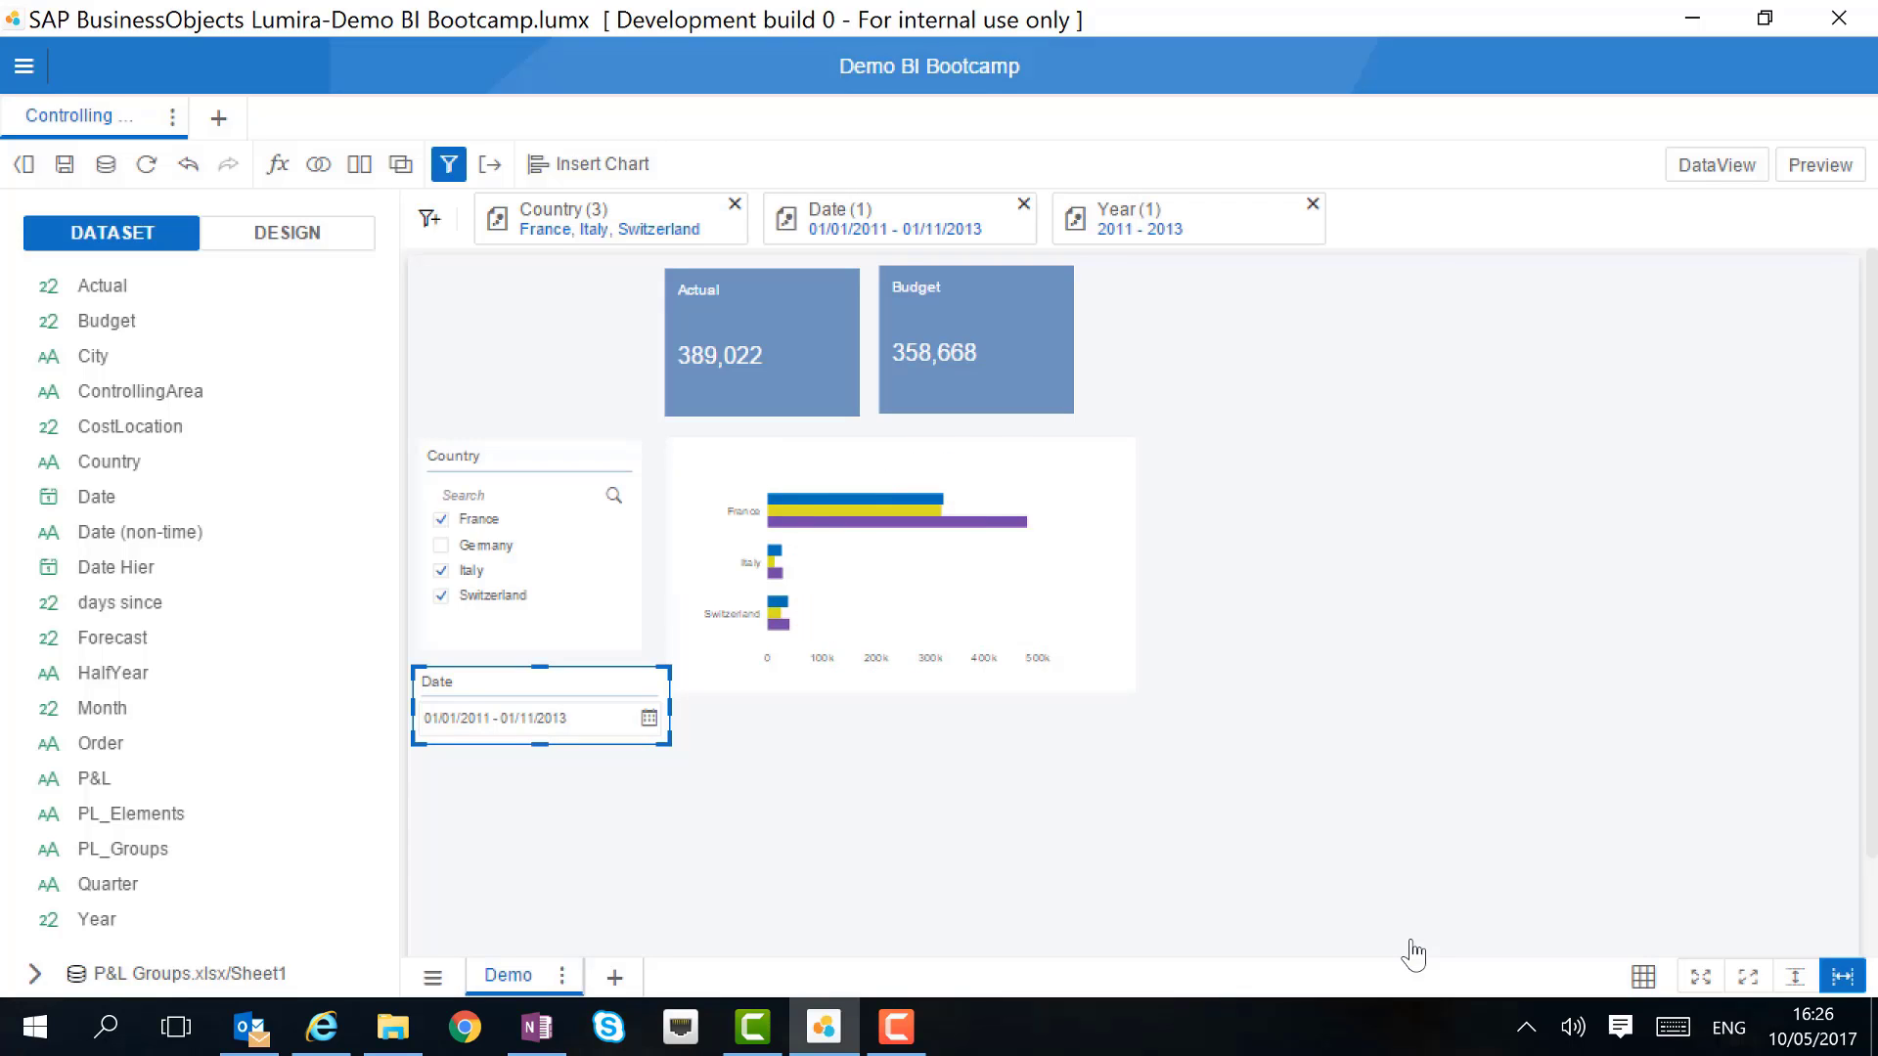
# Add the Year filter to the page as a slider control and place it below the Date control.
pyautogui.moveTo(1183, 227); pyautogui.dragTo(416, 771)
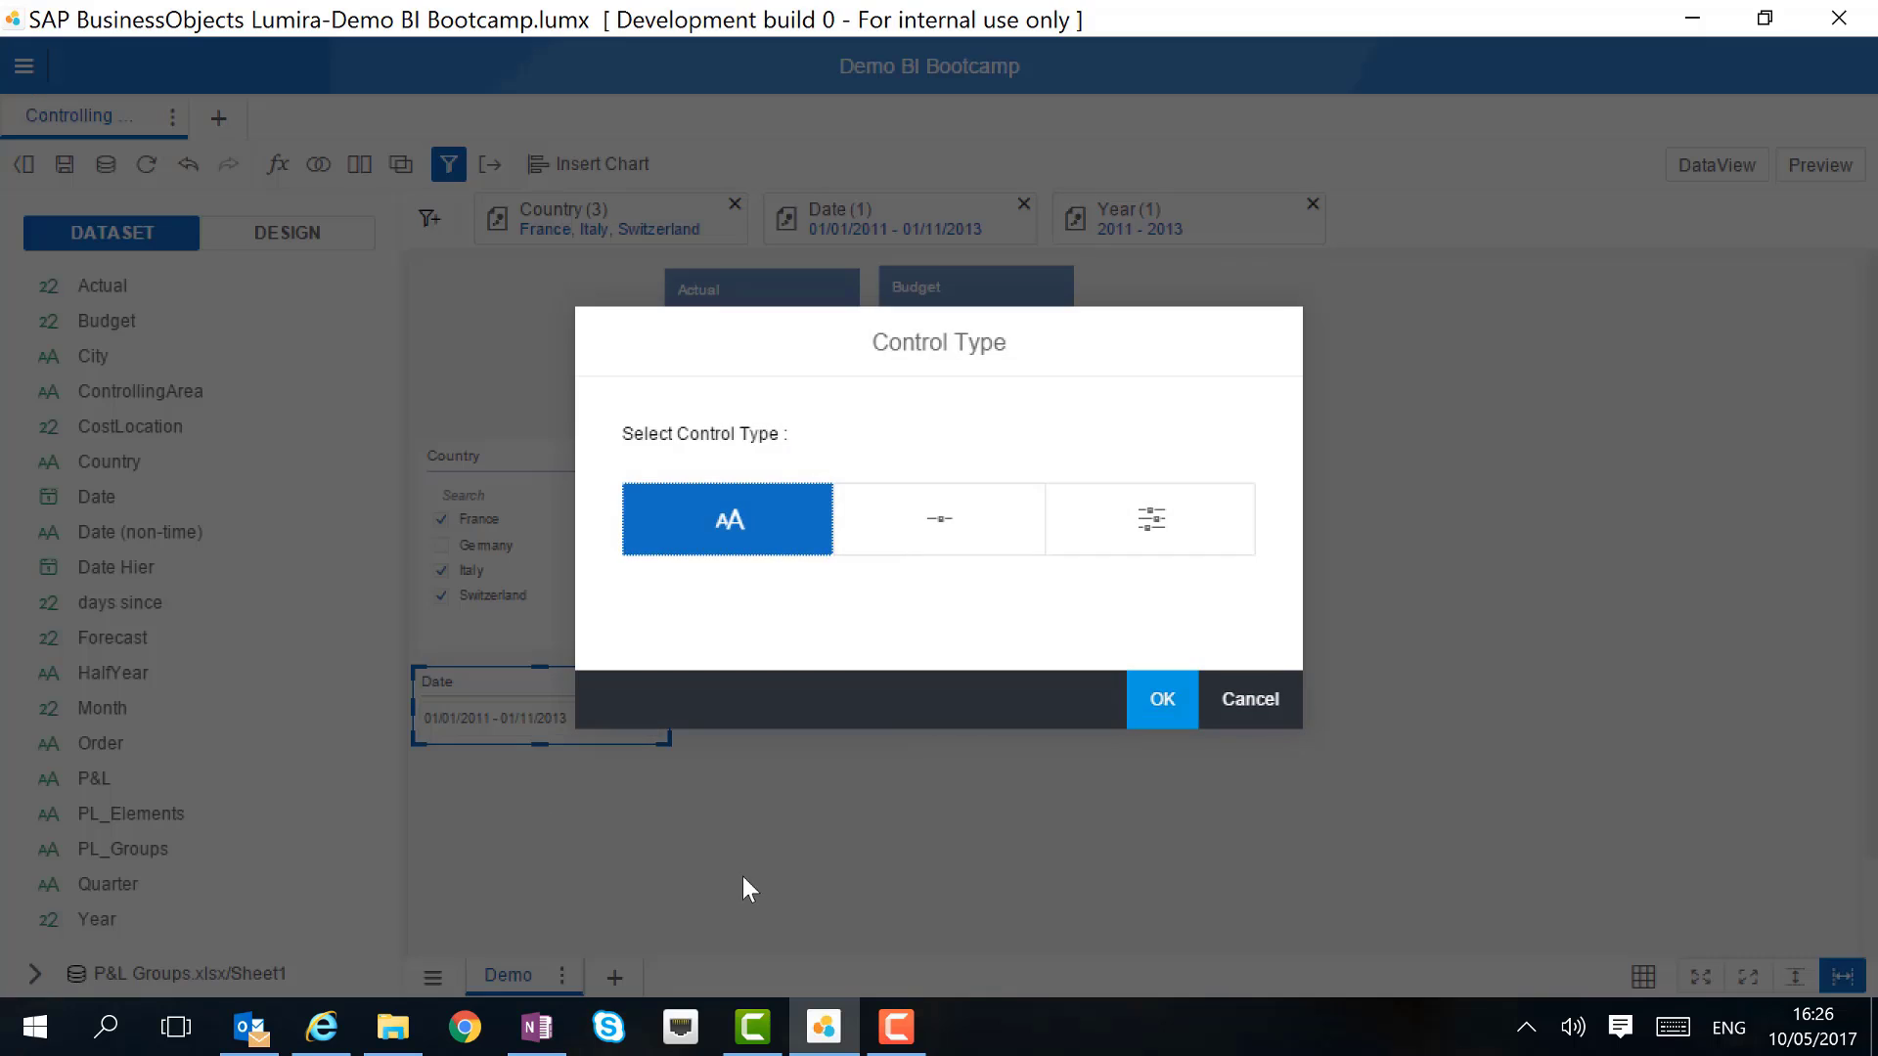
pyautogui.click(990, 522)
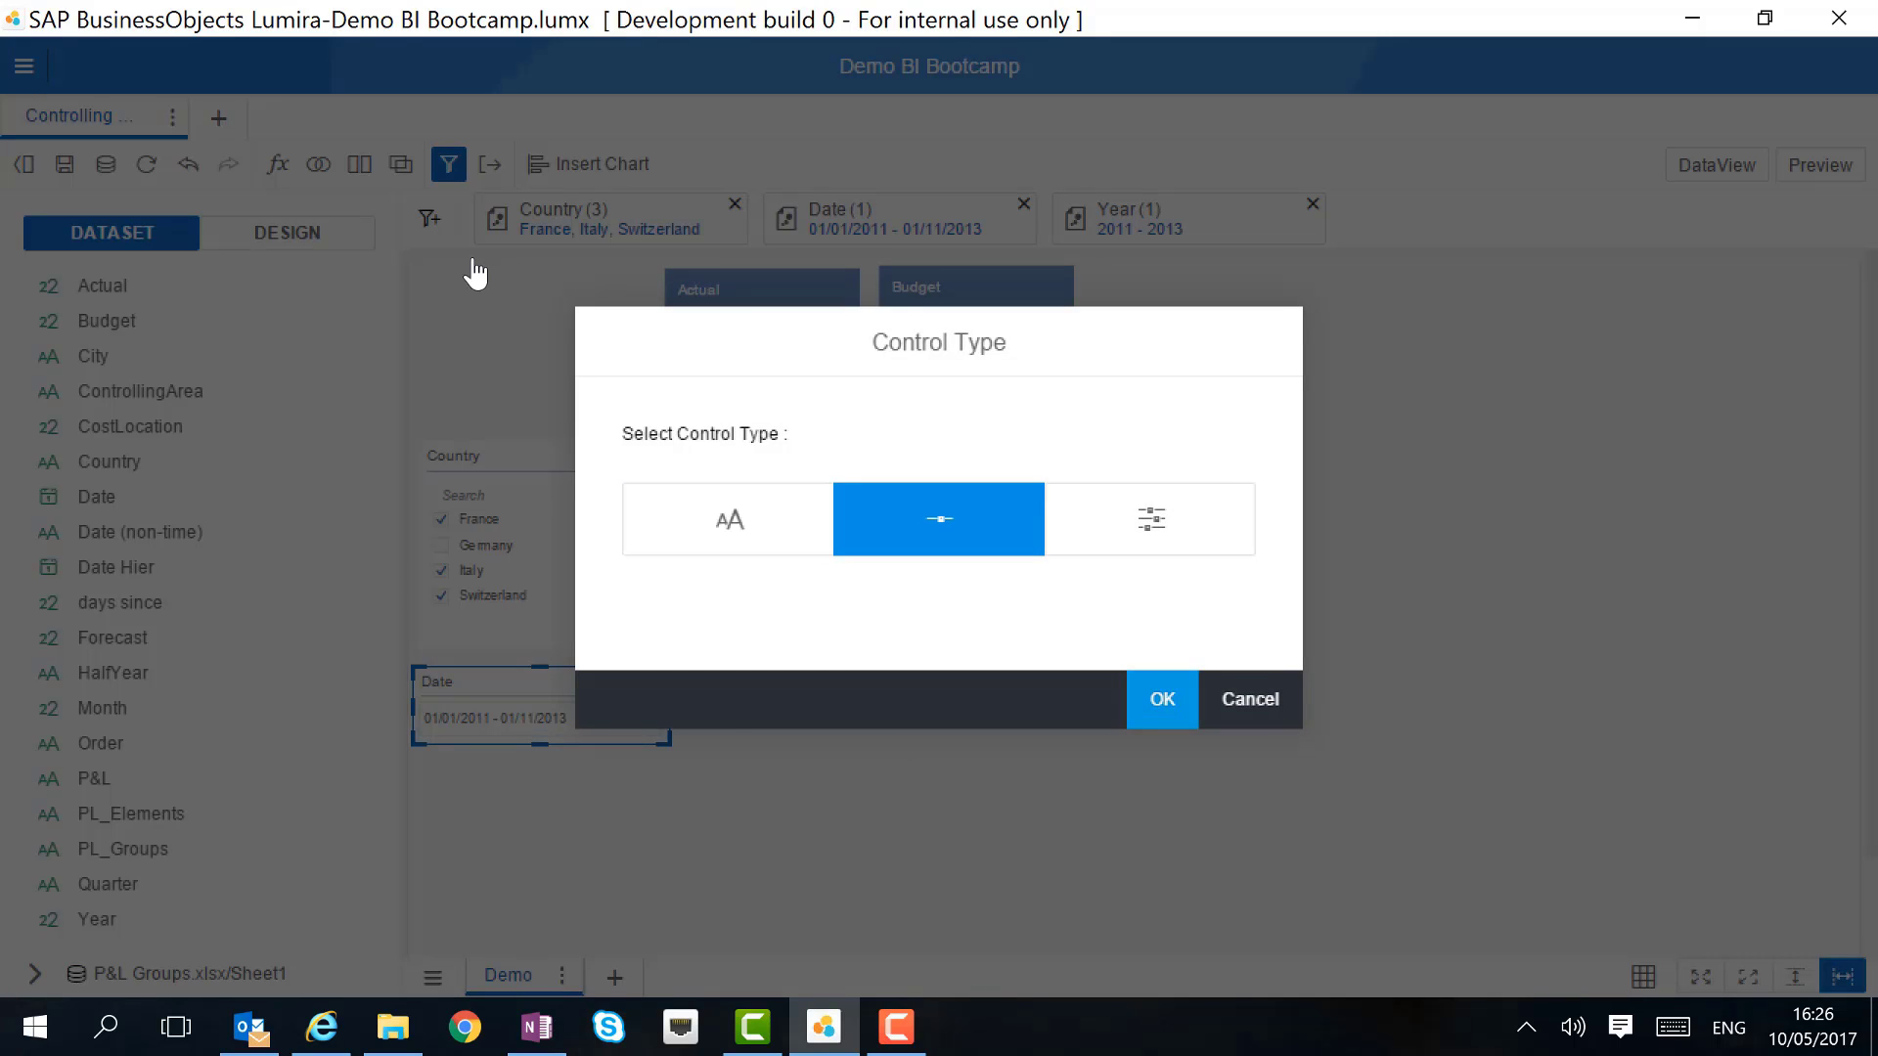
pyautogui.click(1187, 709)
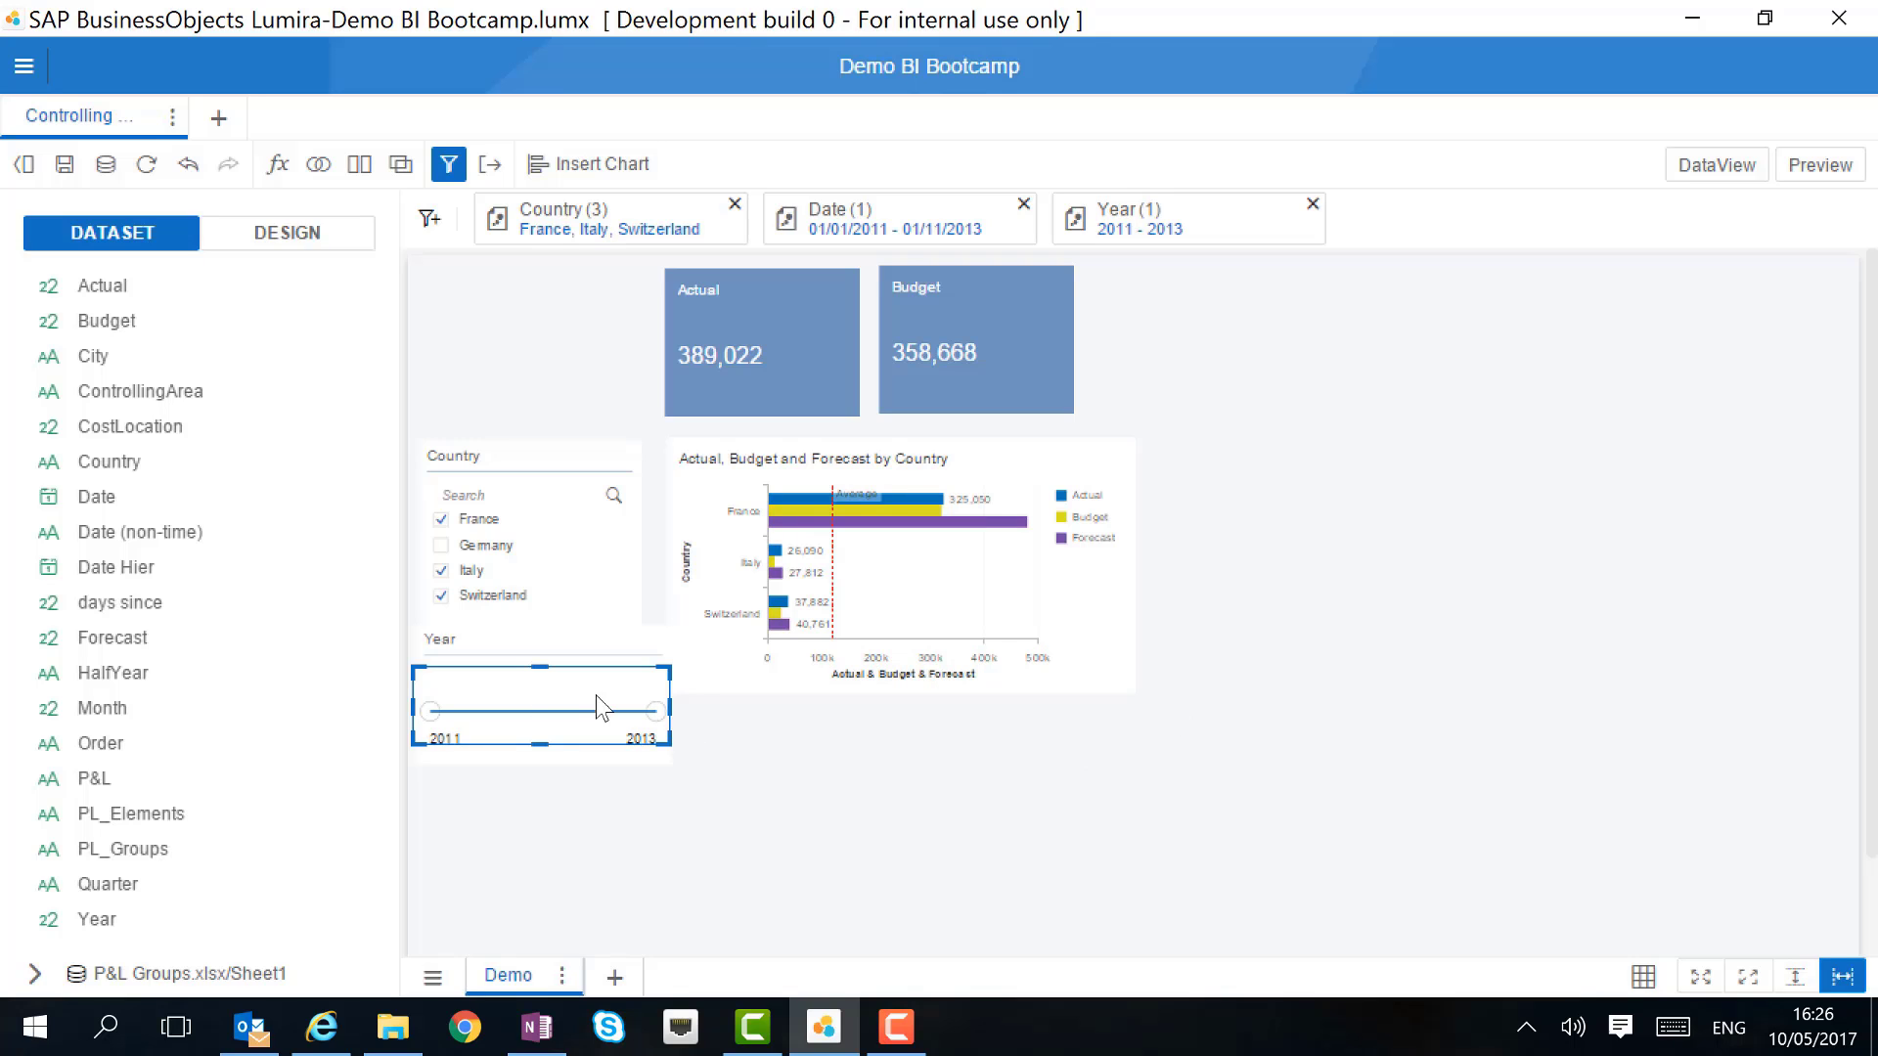
pyautogui.moveTo(595, 713); pyautogui.dragTo(604, 812)
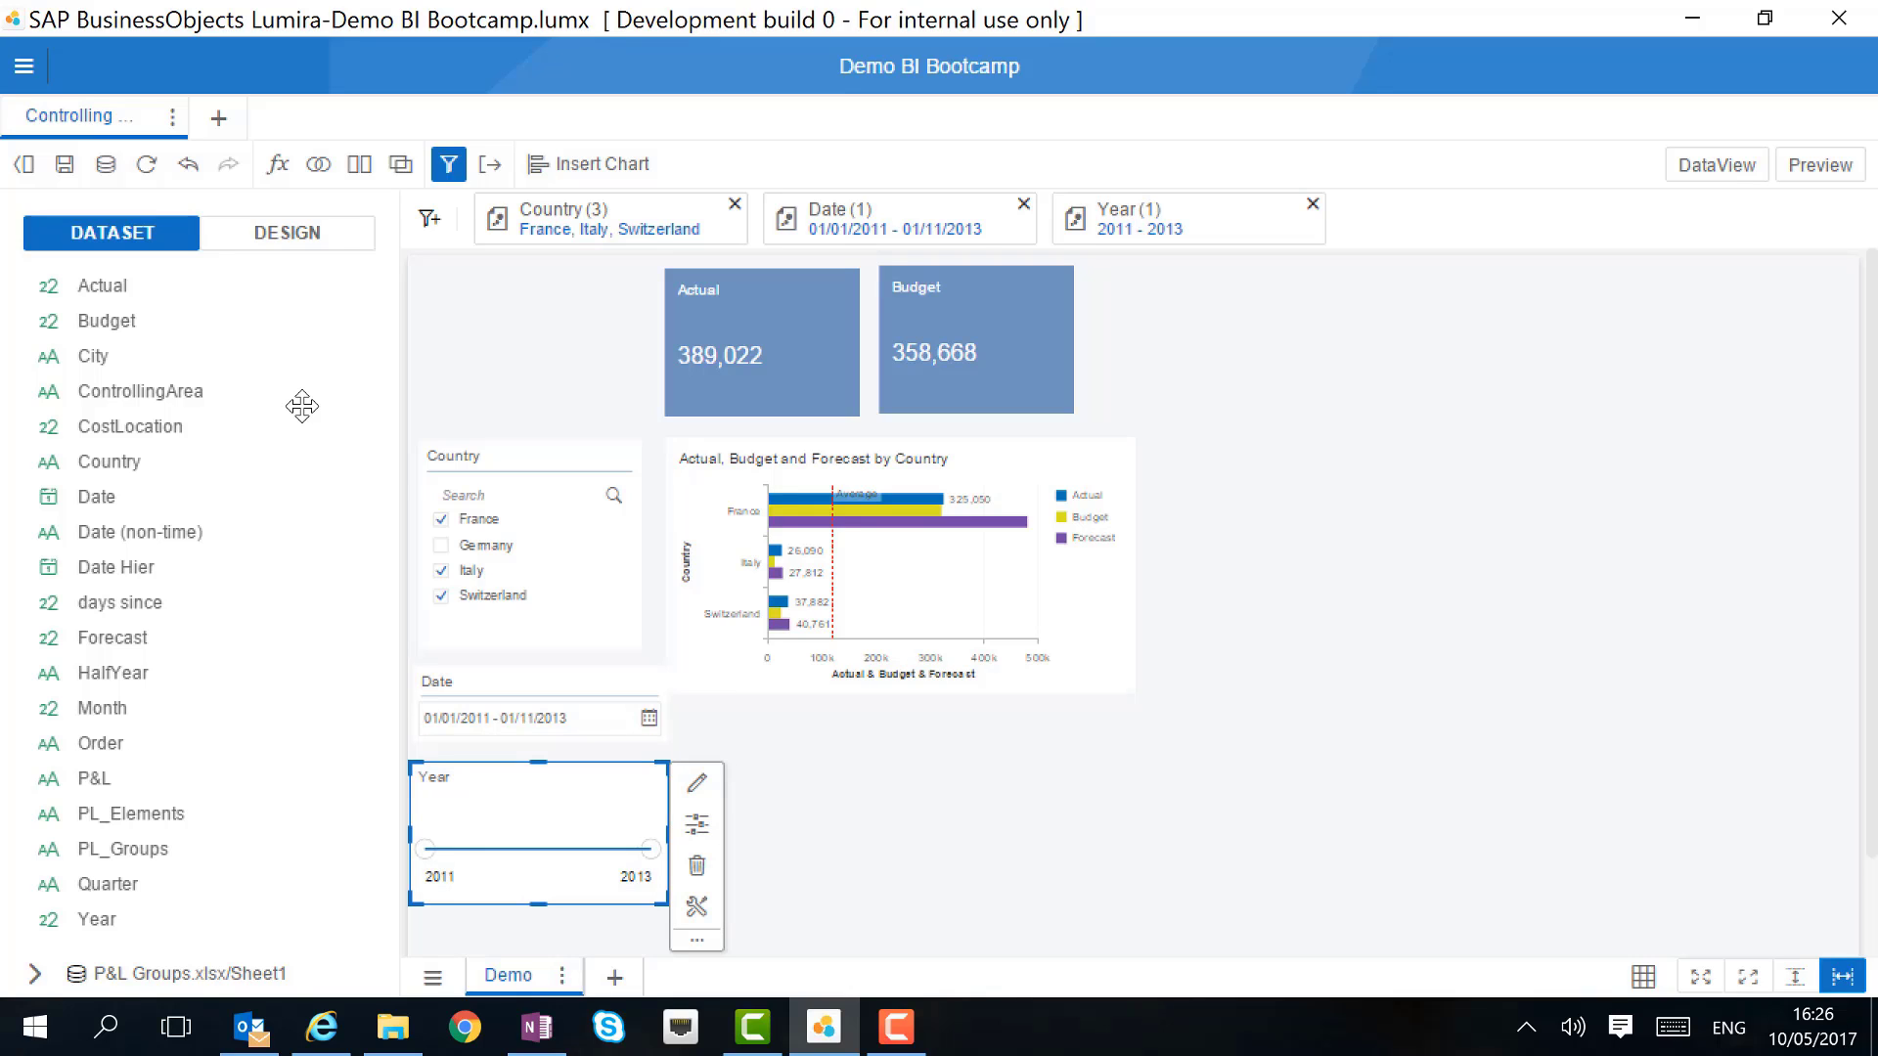
# Preview the story page and look at the calendar of the Date control.
pyautogui.click(1824, 179)
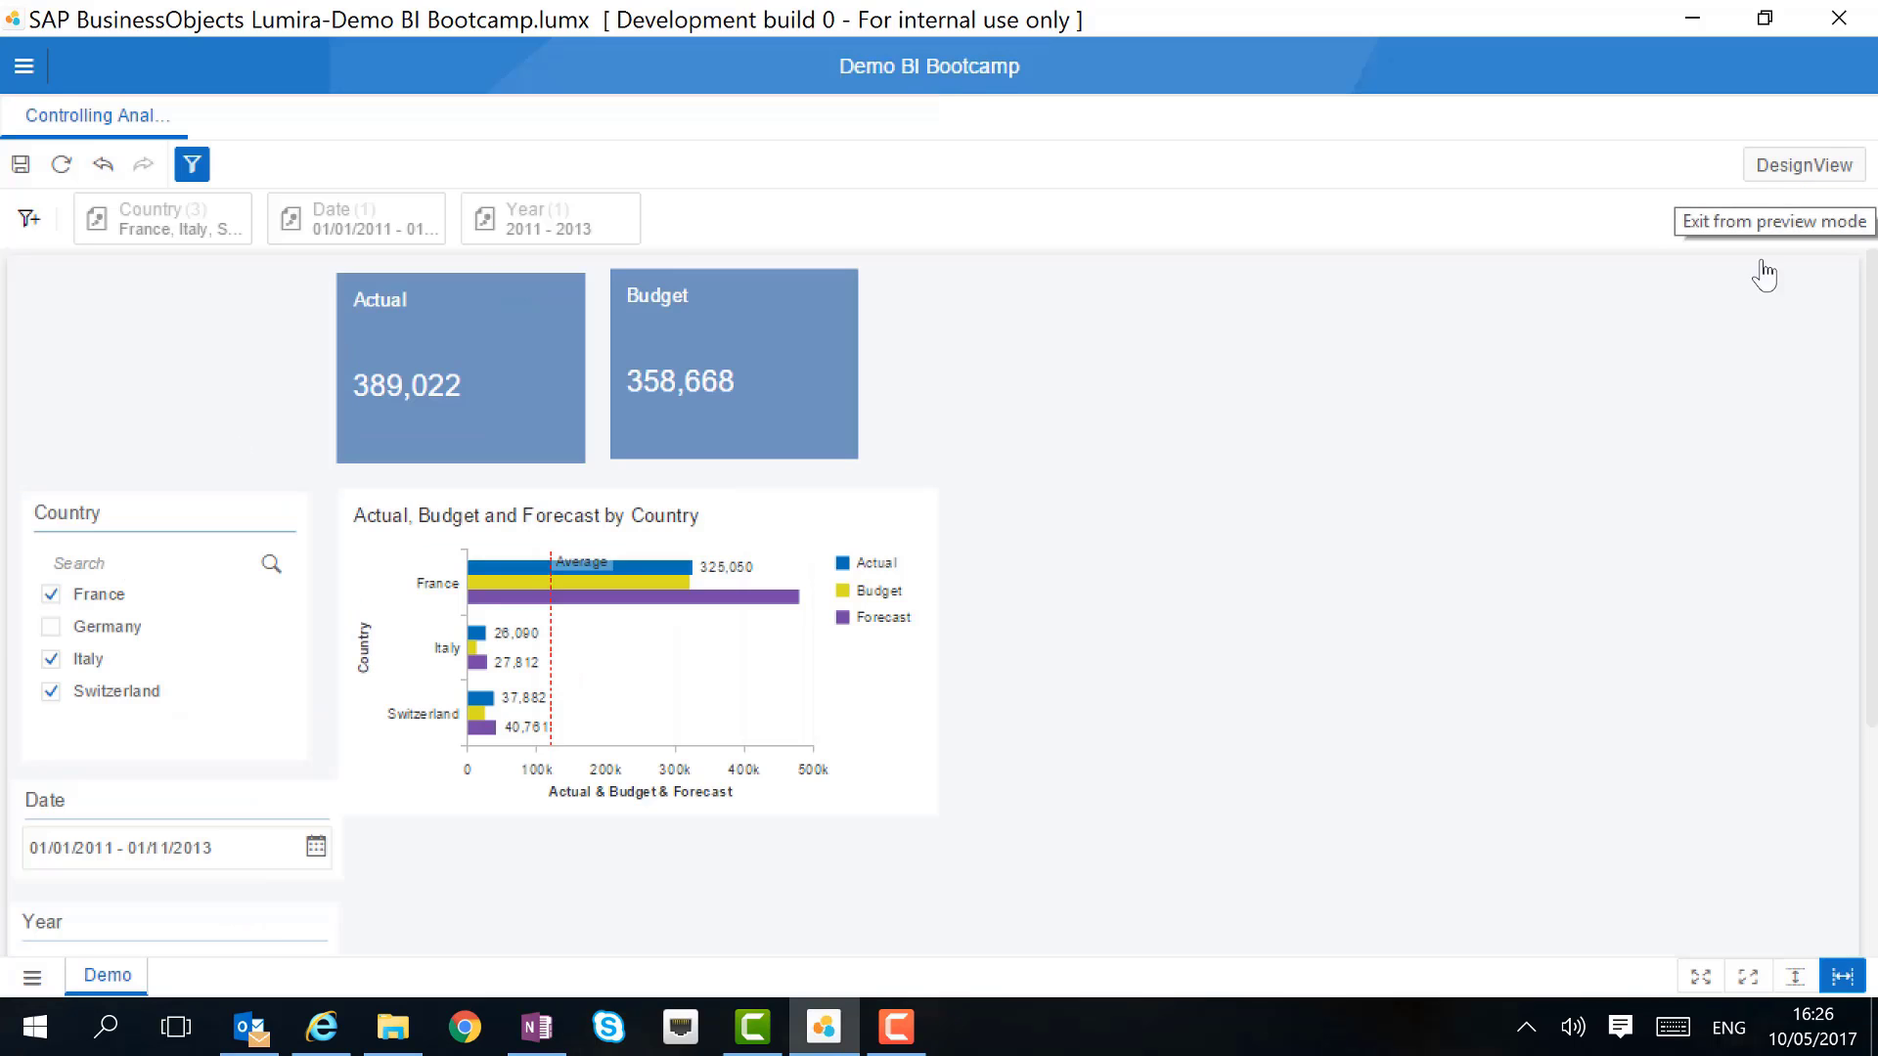
pyautogui.scroll(-3, 1402, 509)
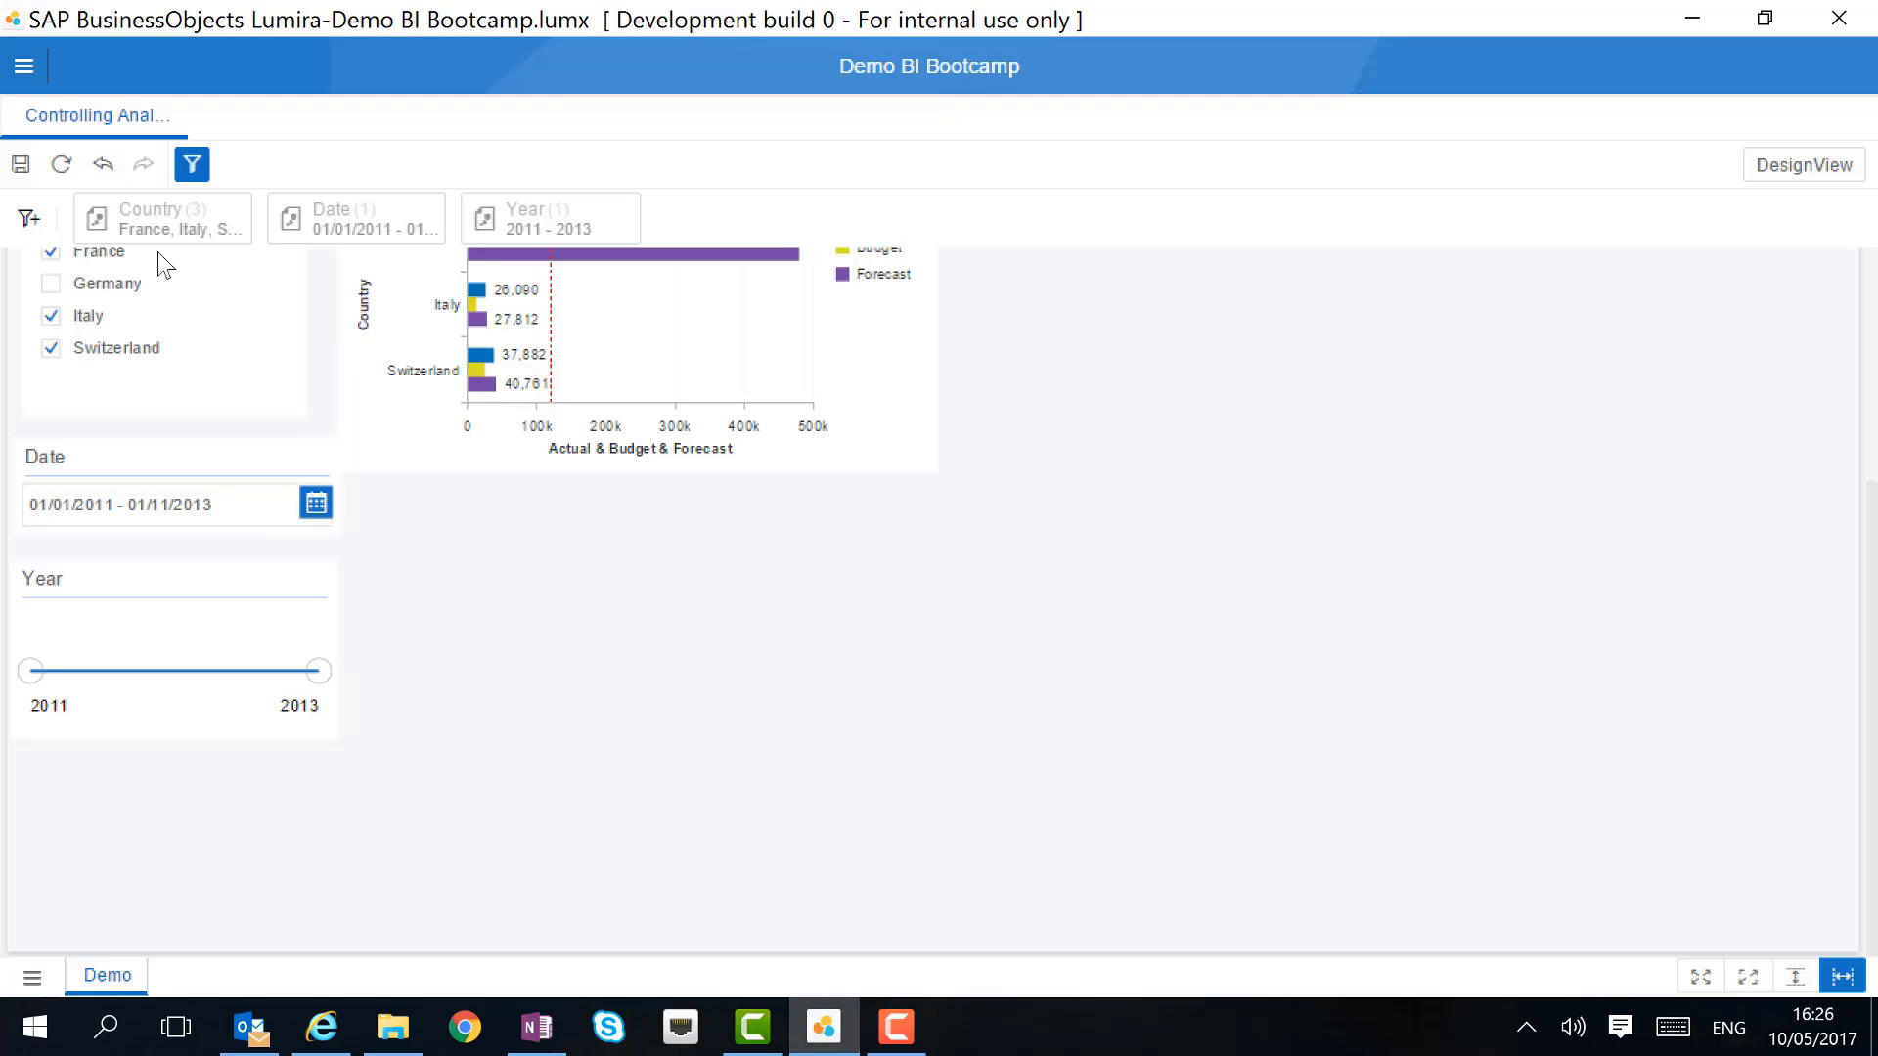
pyautogui.click(315, 502)
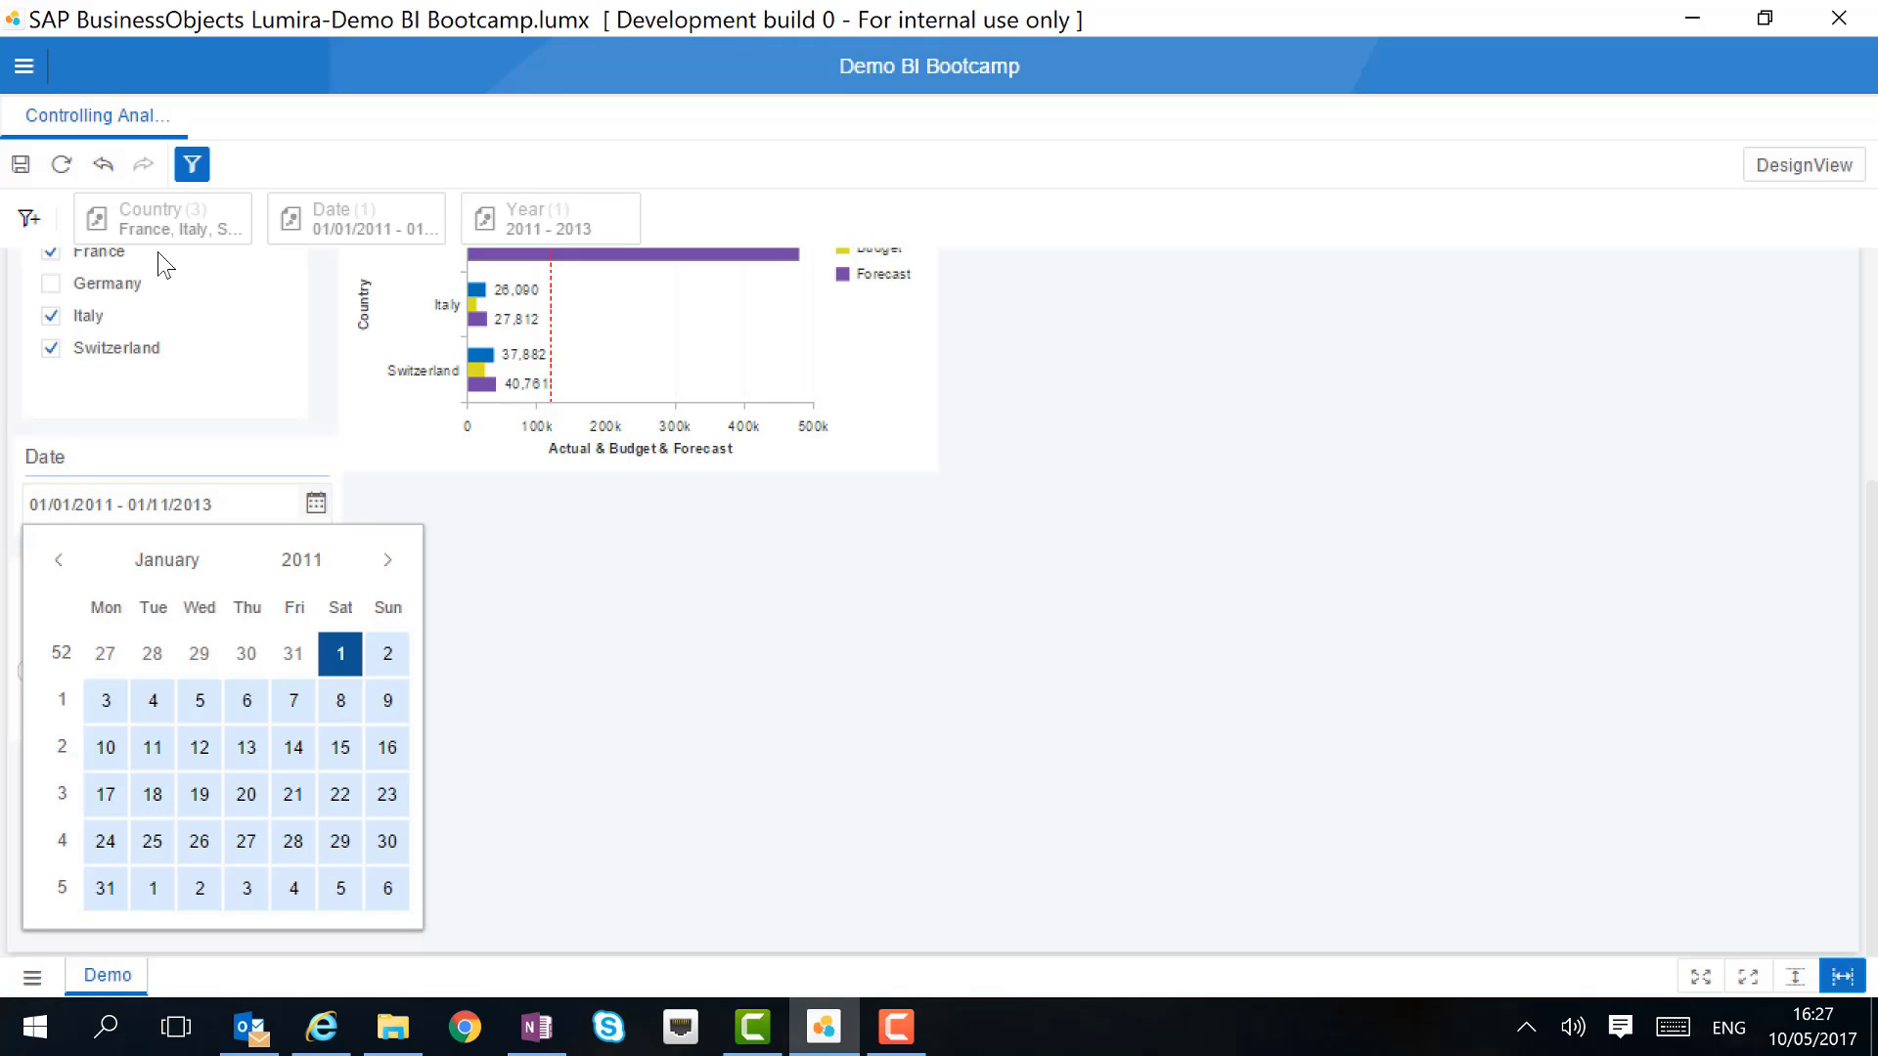
pyautogui.click(298, 263)
# Narrow the Year slider to 2011–2012 in the preview, check the KPI tiles and country chart, and return to design mode.
pyautogui.moveTo(227, 677)
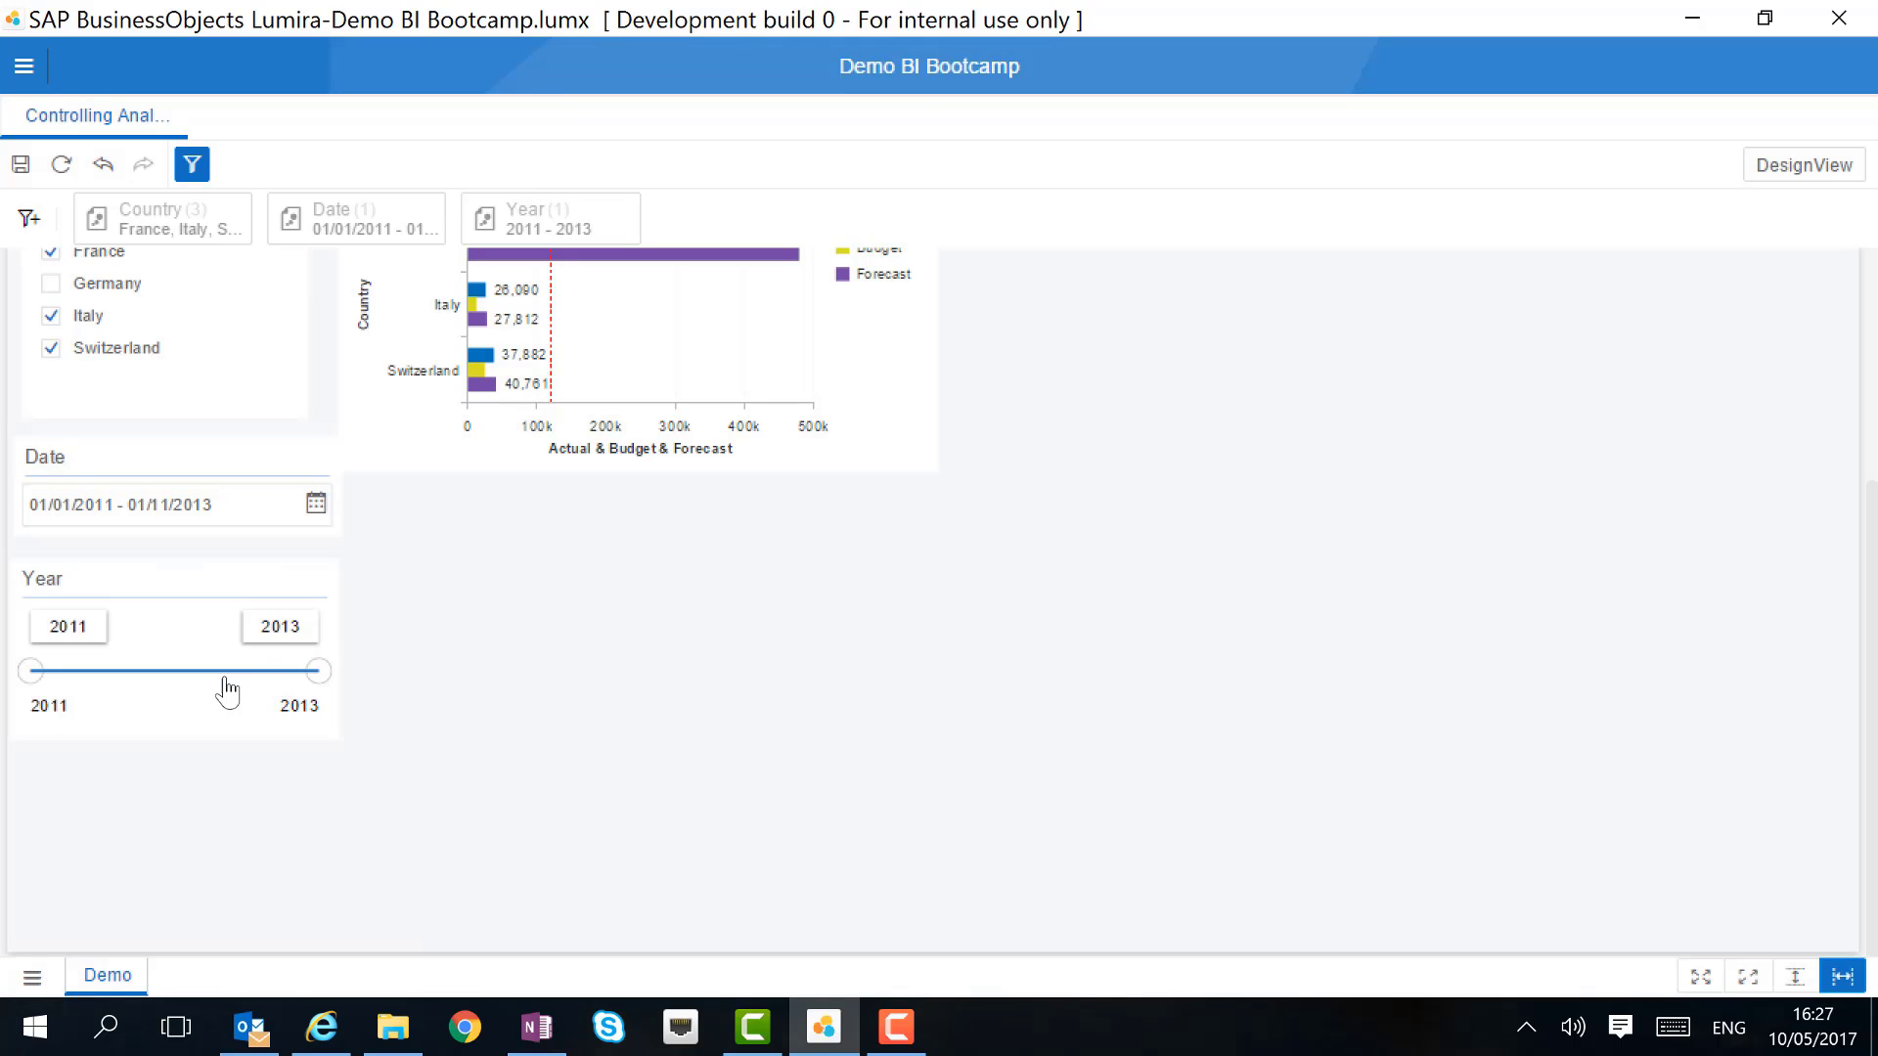
pyautogui.moveTo(311, 684); pyautogui.dragTo(174, 675)
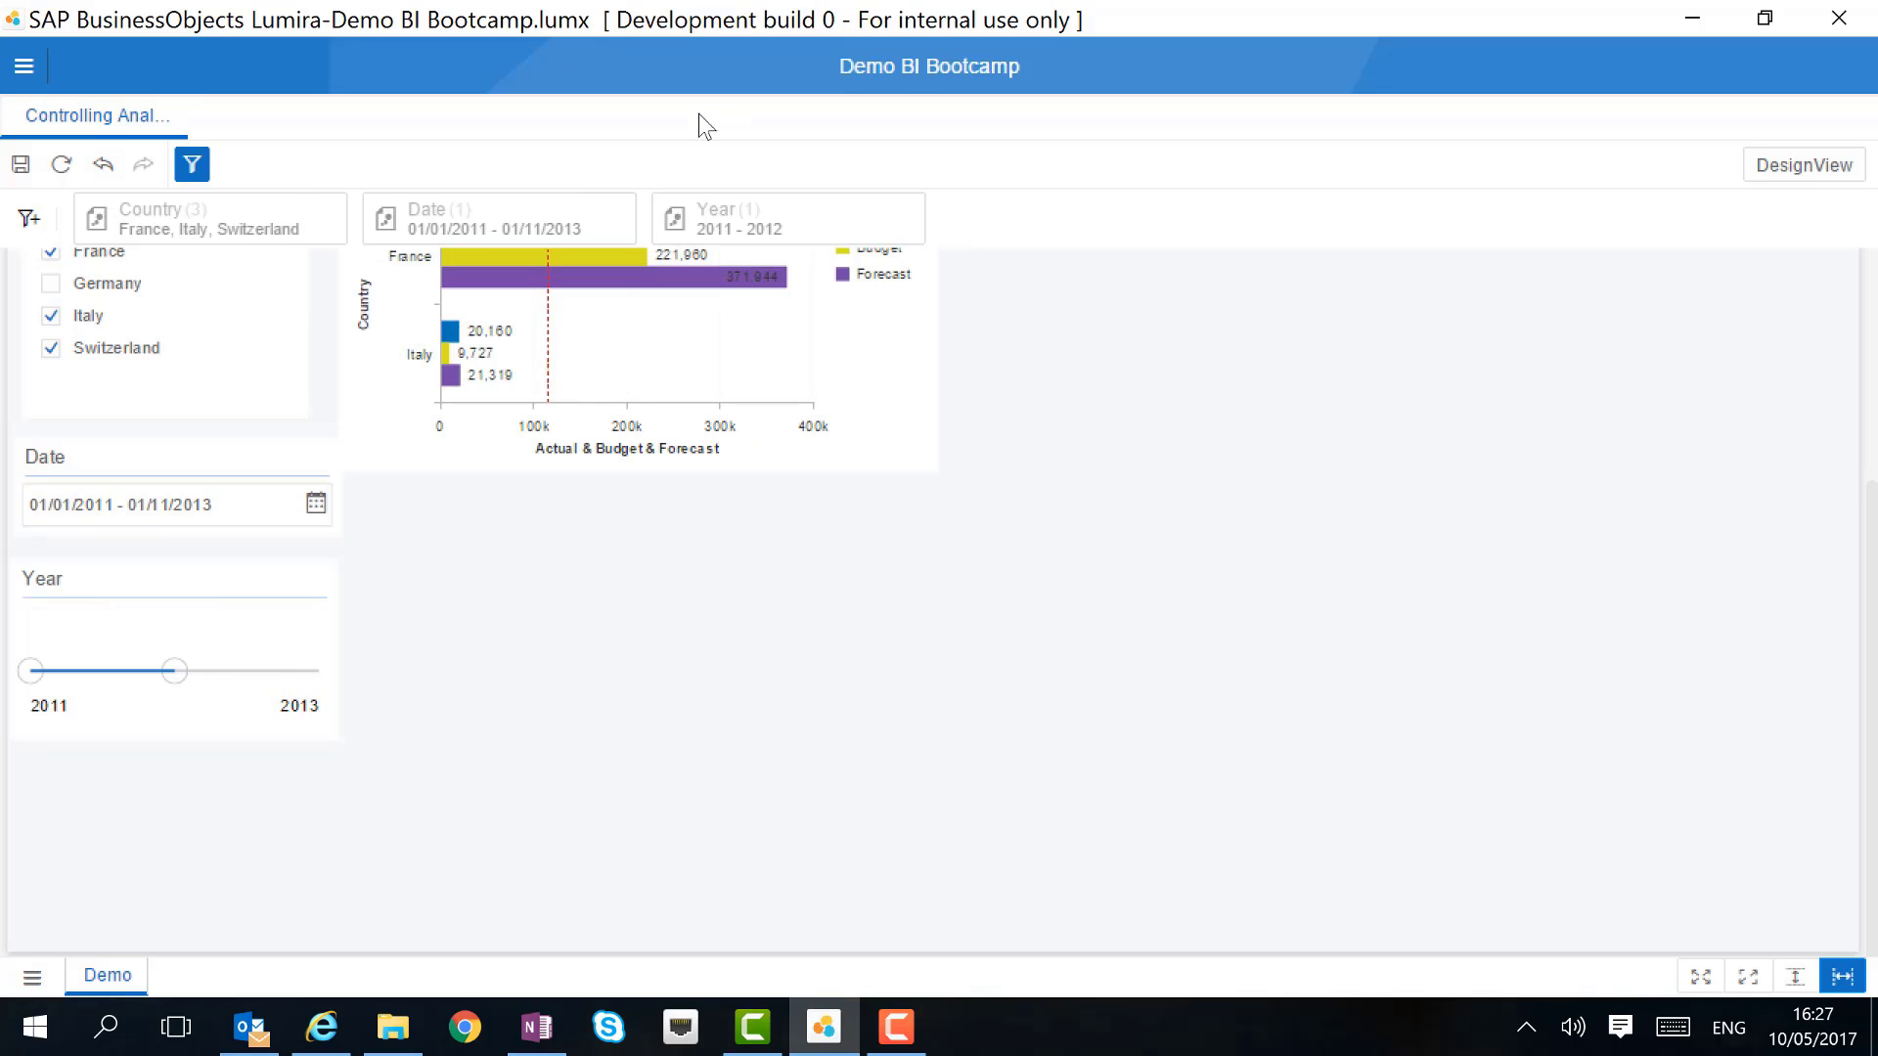
pyautogui.moveTo(1872, 489); pyautogui.dragTo(1872, 245)
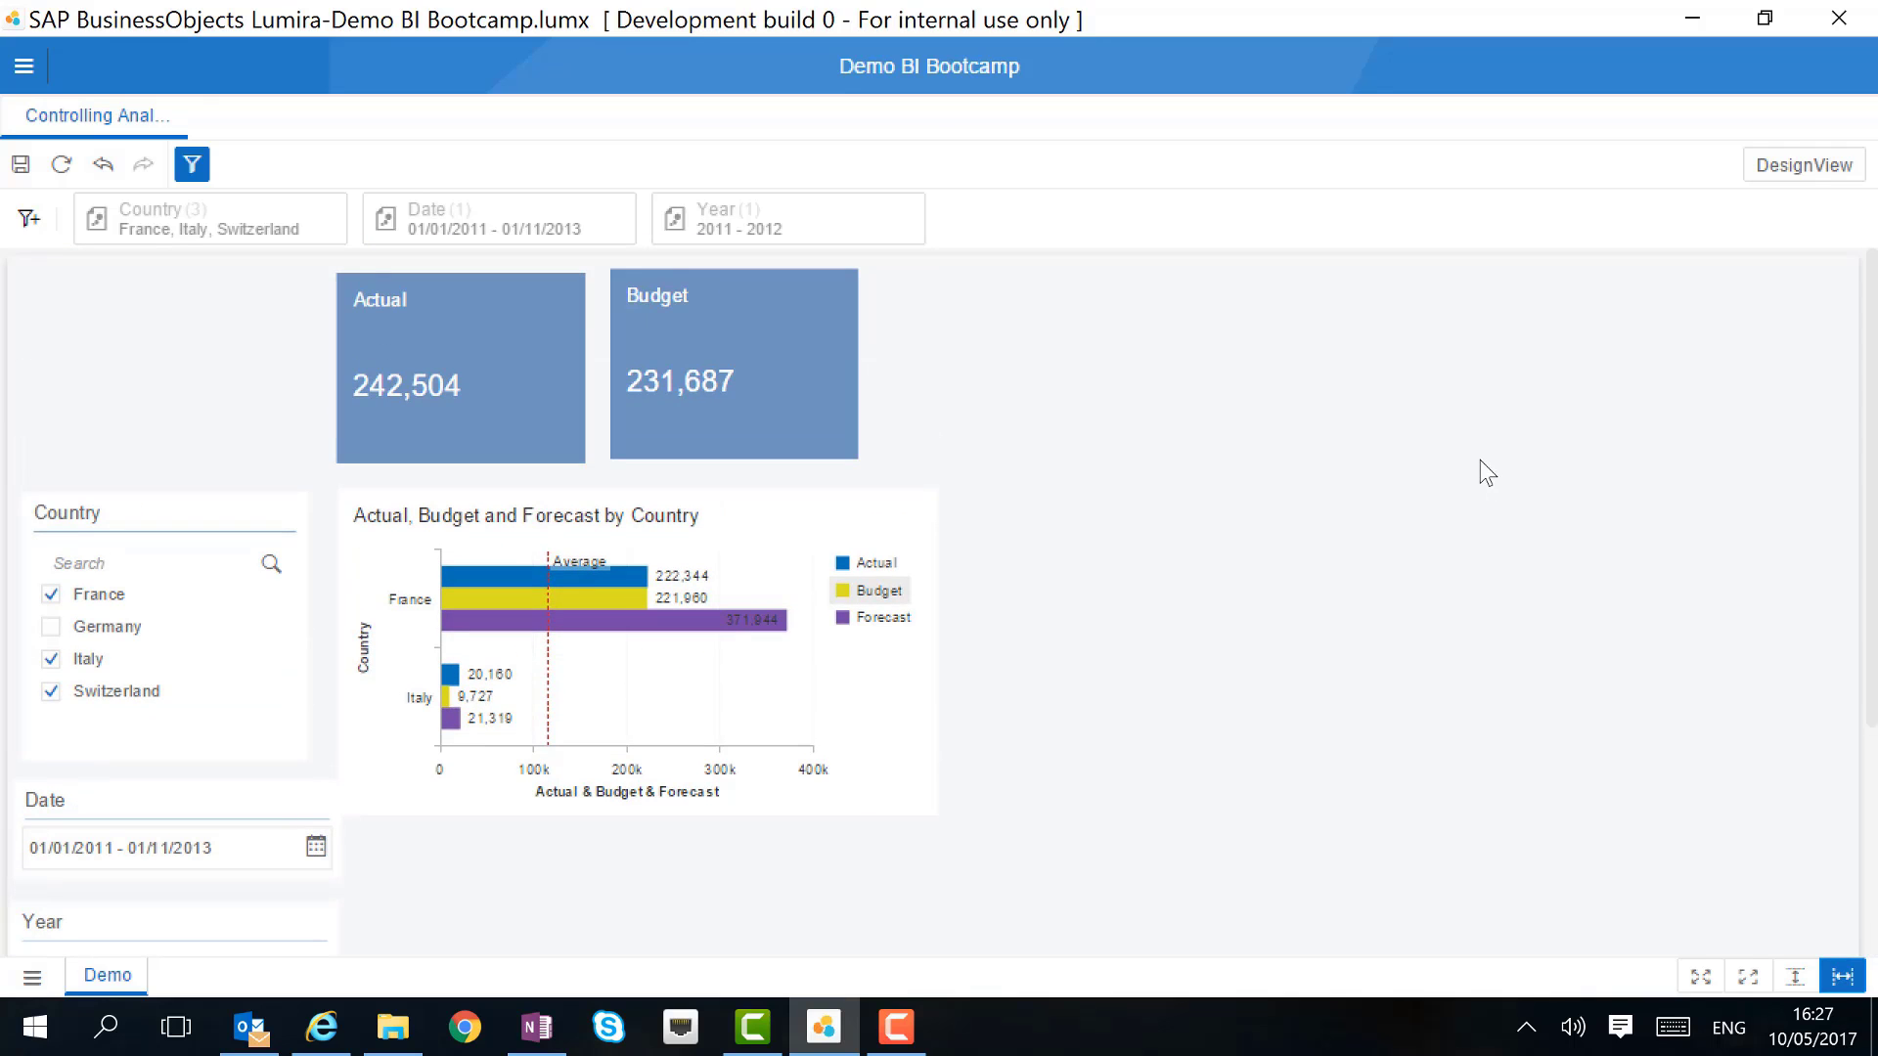
pyautogui.click(1798, 176)
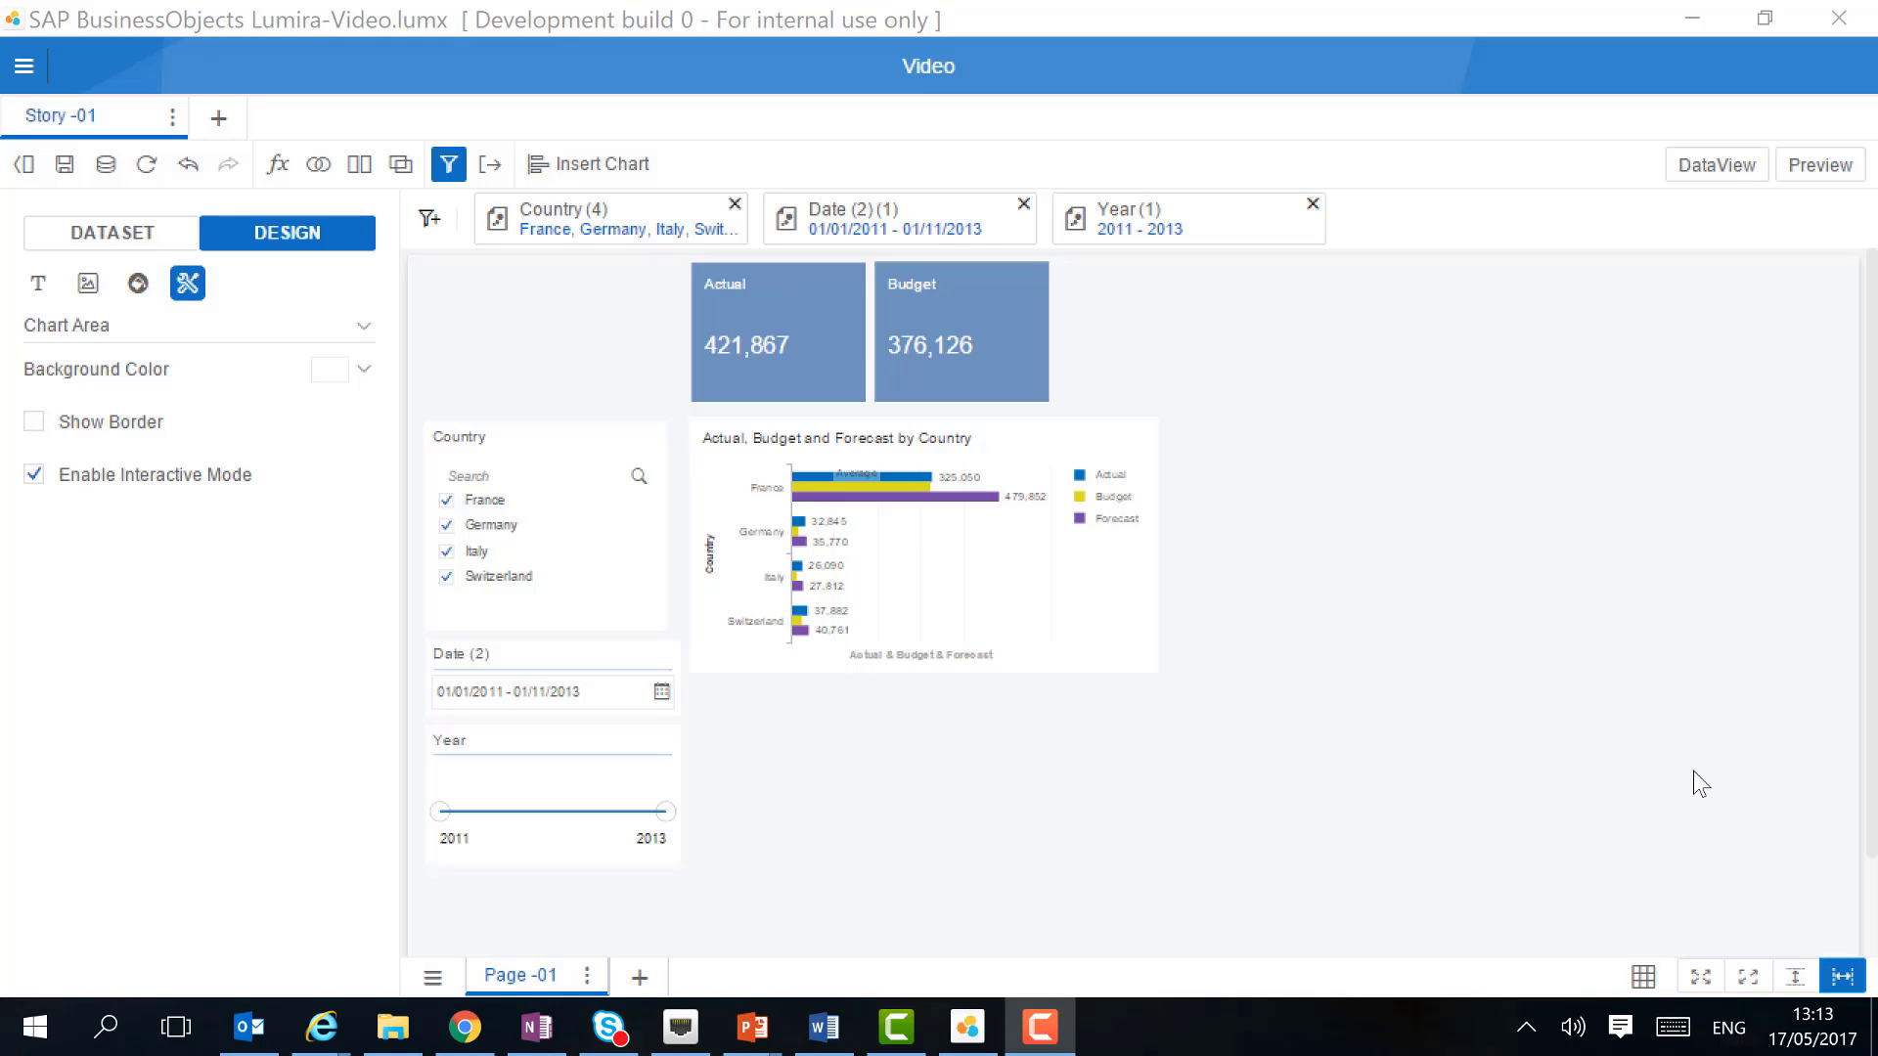
# Insert a pie chart of Actual by PL_Groups and place it beside the country bar chart.
pyautogui.click(604, 164)
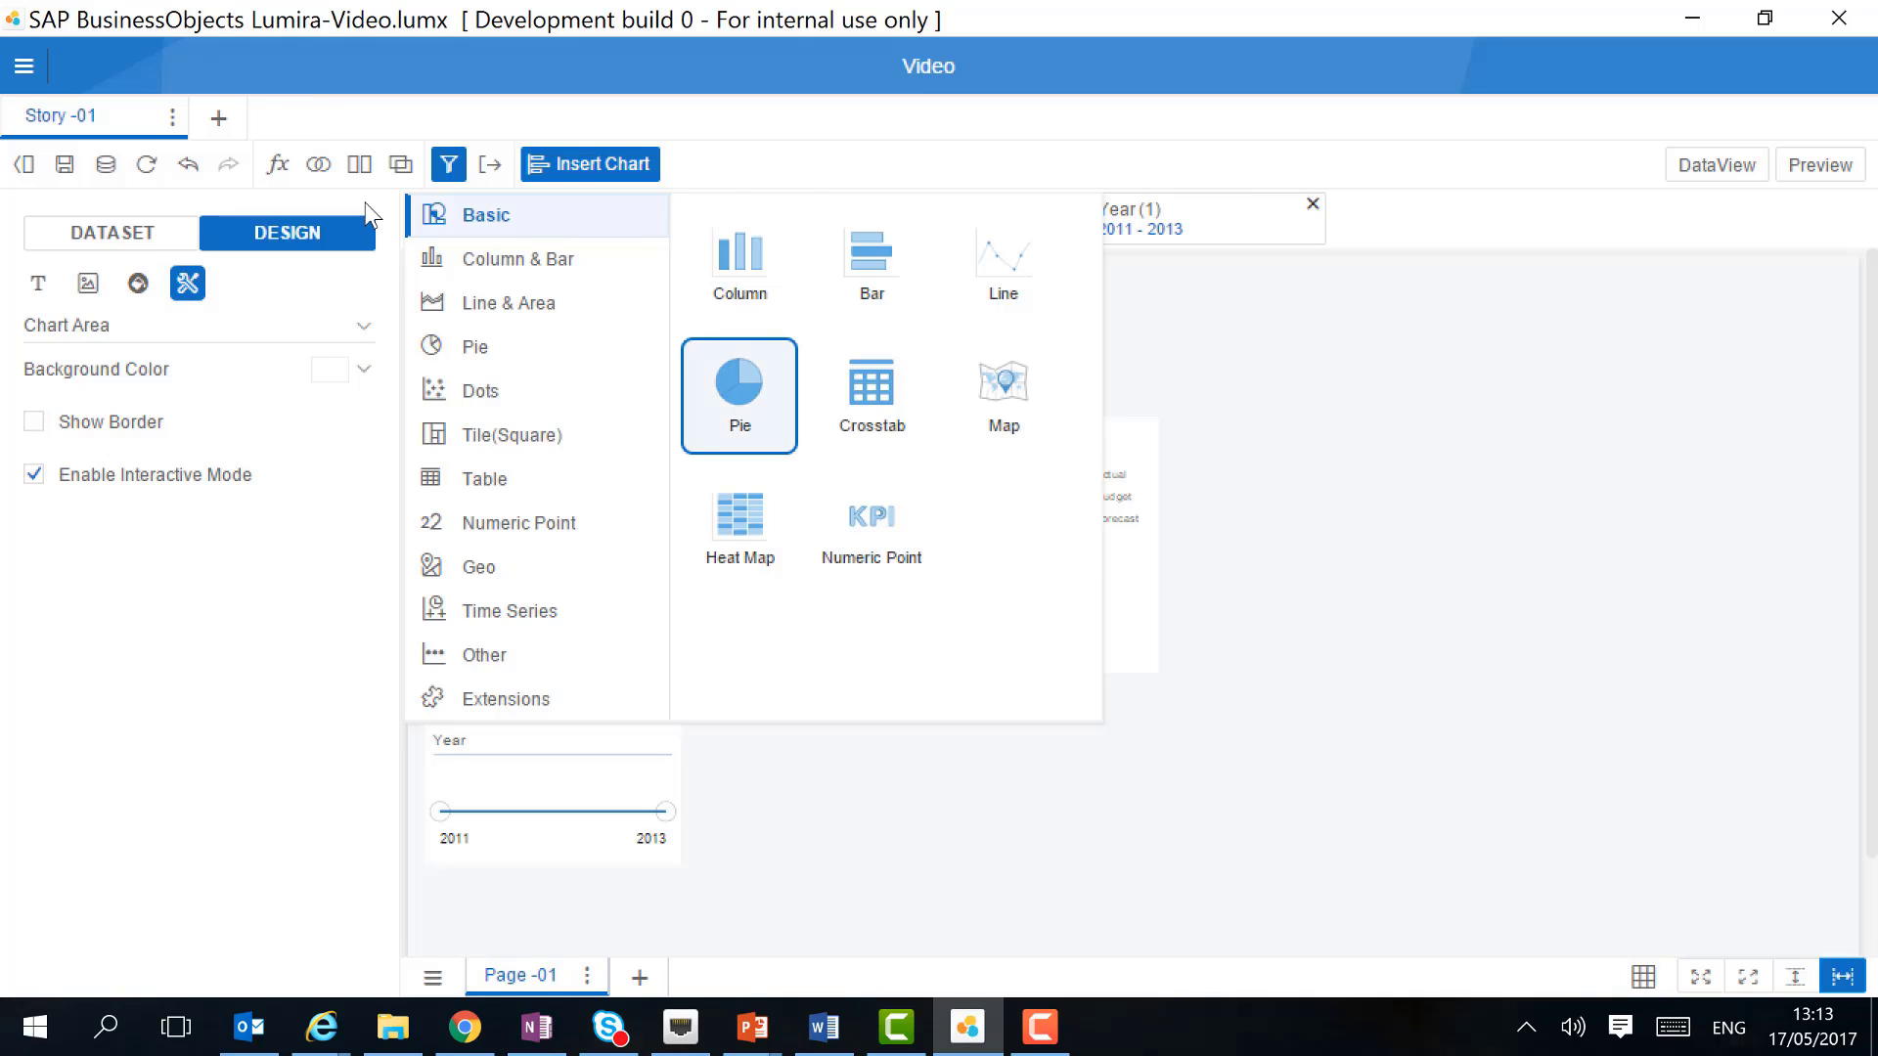
pyautogui.moveTo(148, 463); pyautogui.dragTo(1333, 348)
pyautogui.scroll(-1, 376, 605)
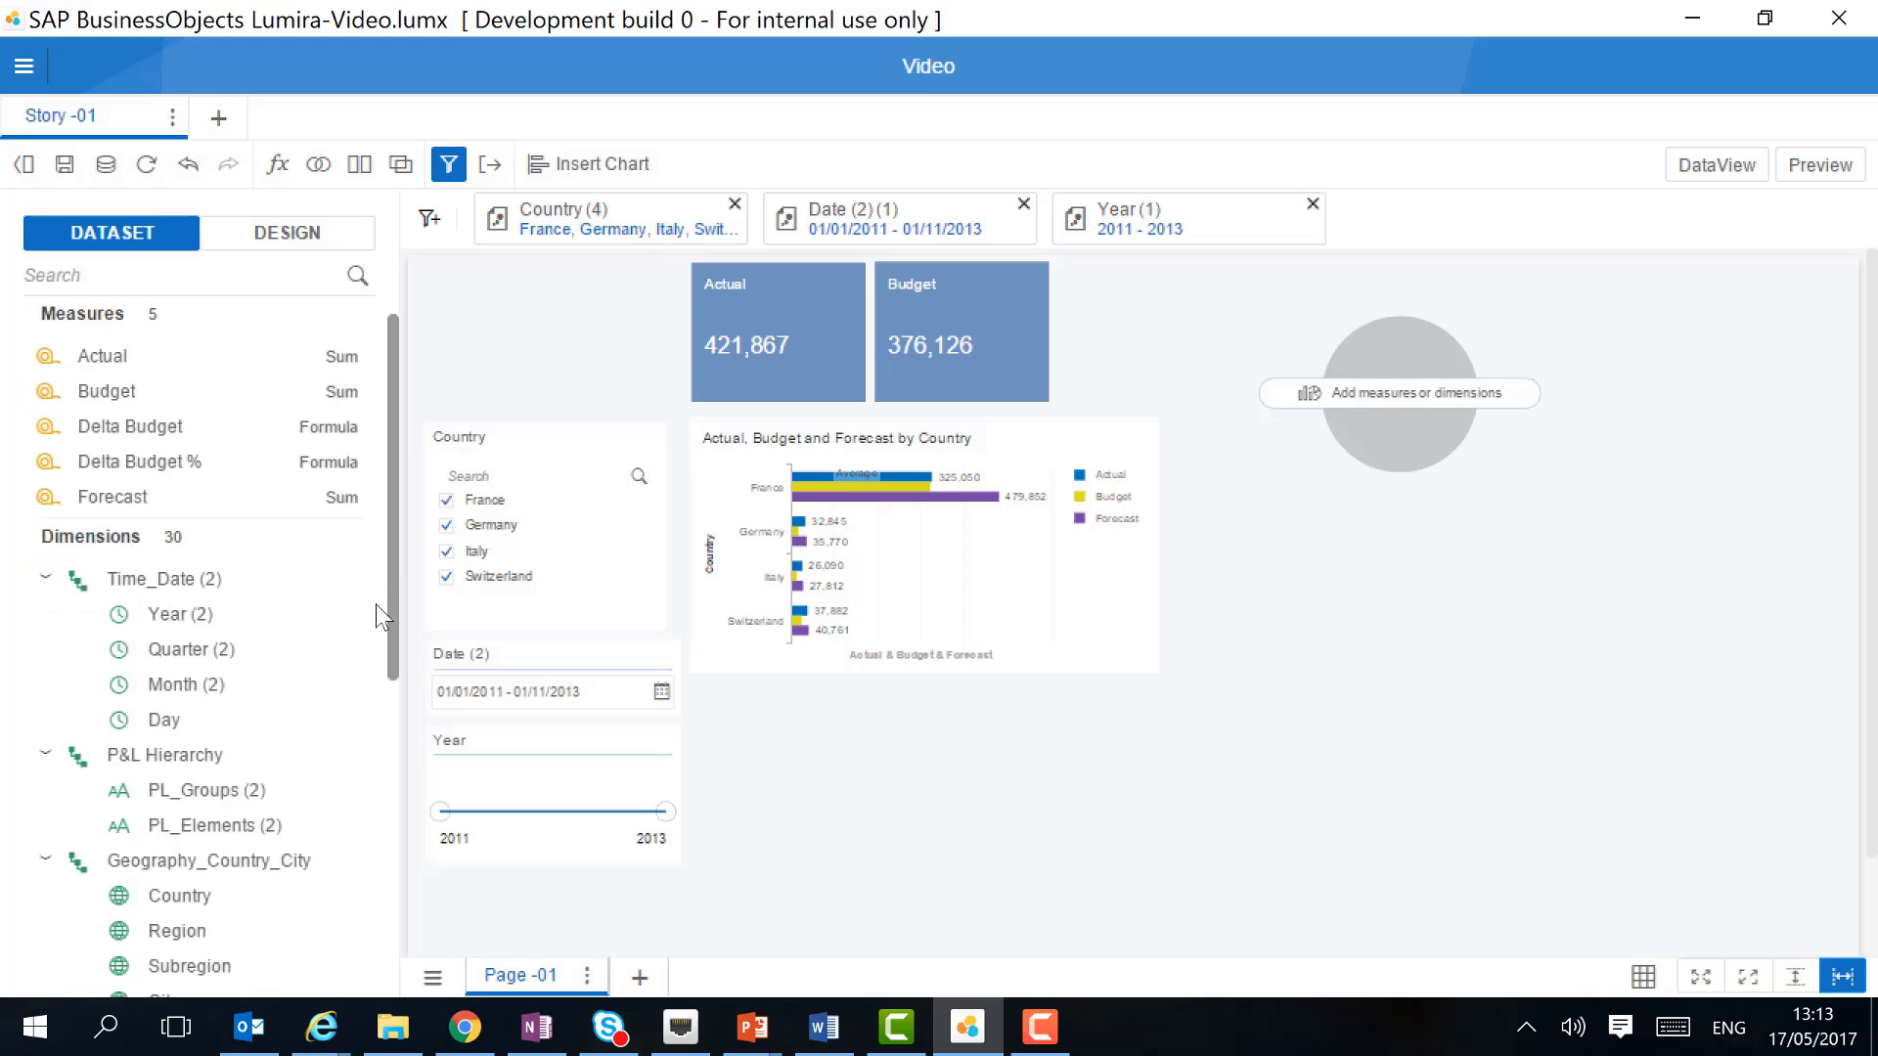
pyautogui.moveTo(391, 605); pyautogui.dragTo(390, 883)
pyautogui.moveTo(167, 895); pyautogui.dragTo(1342, 331)
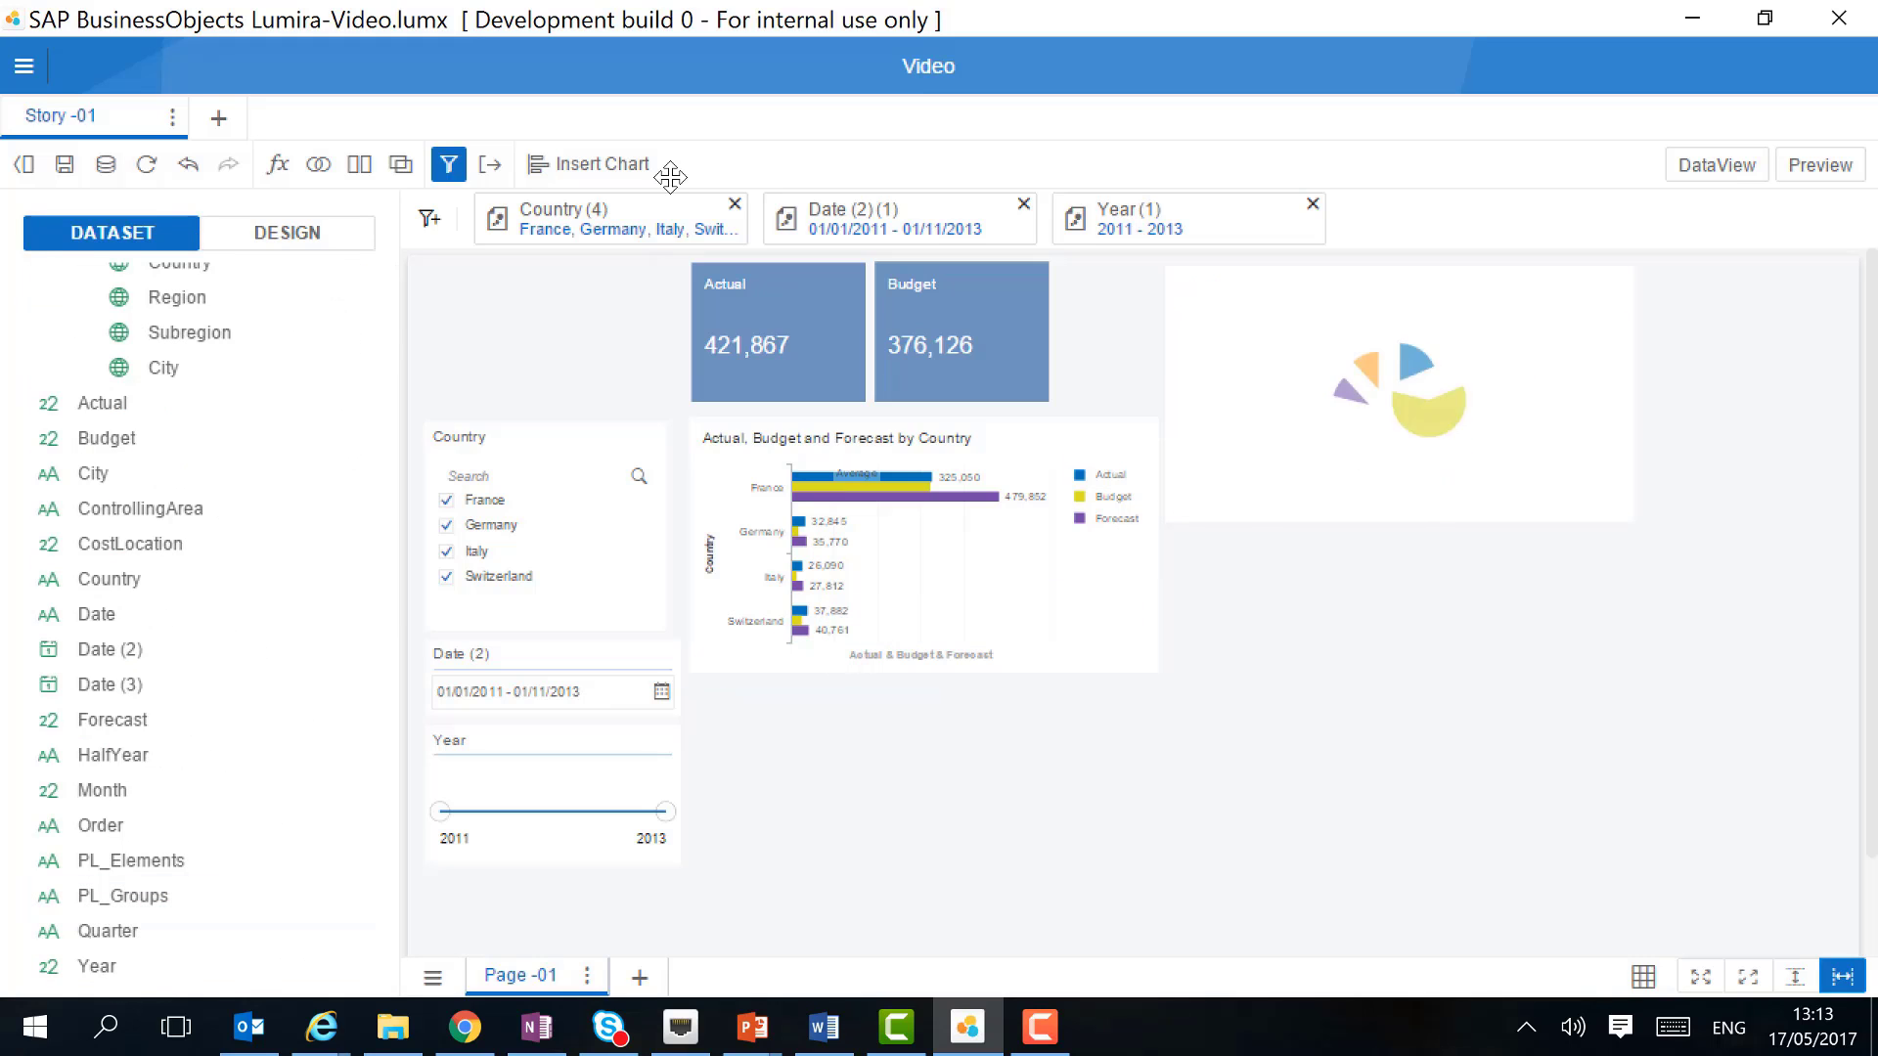
pyautogui.moveTo(1399, 416); pyautogui.dragTo(1532, 477)
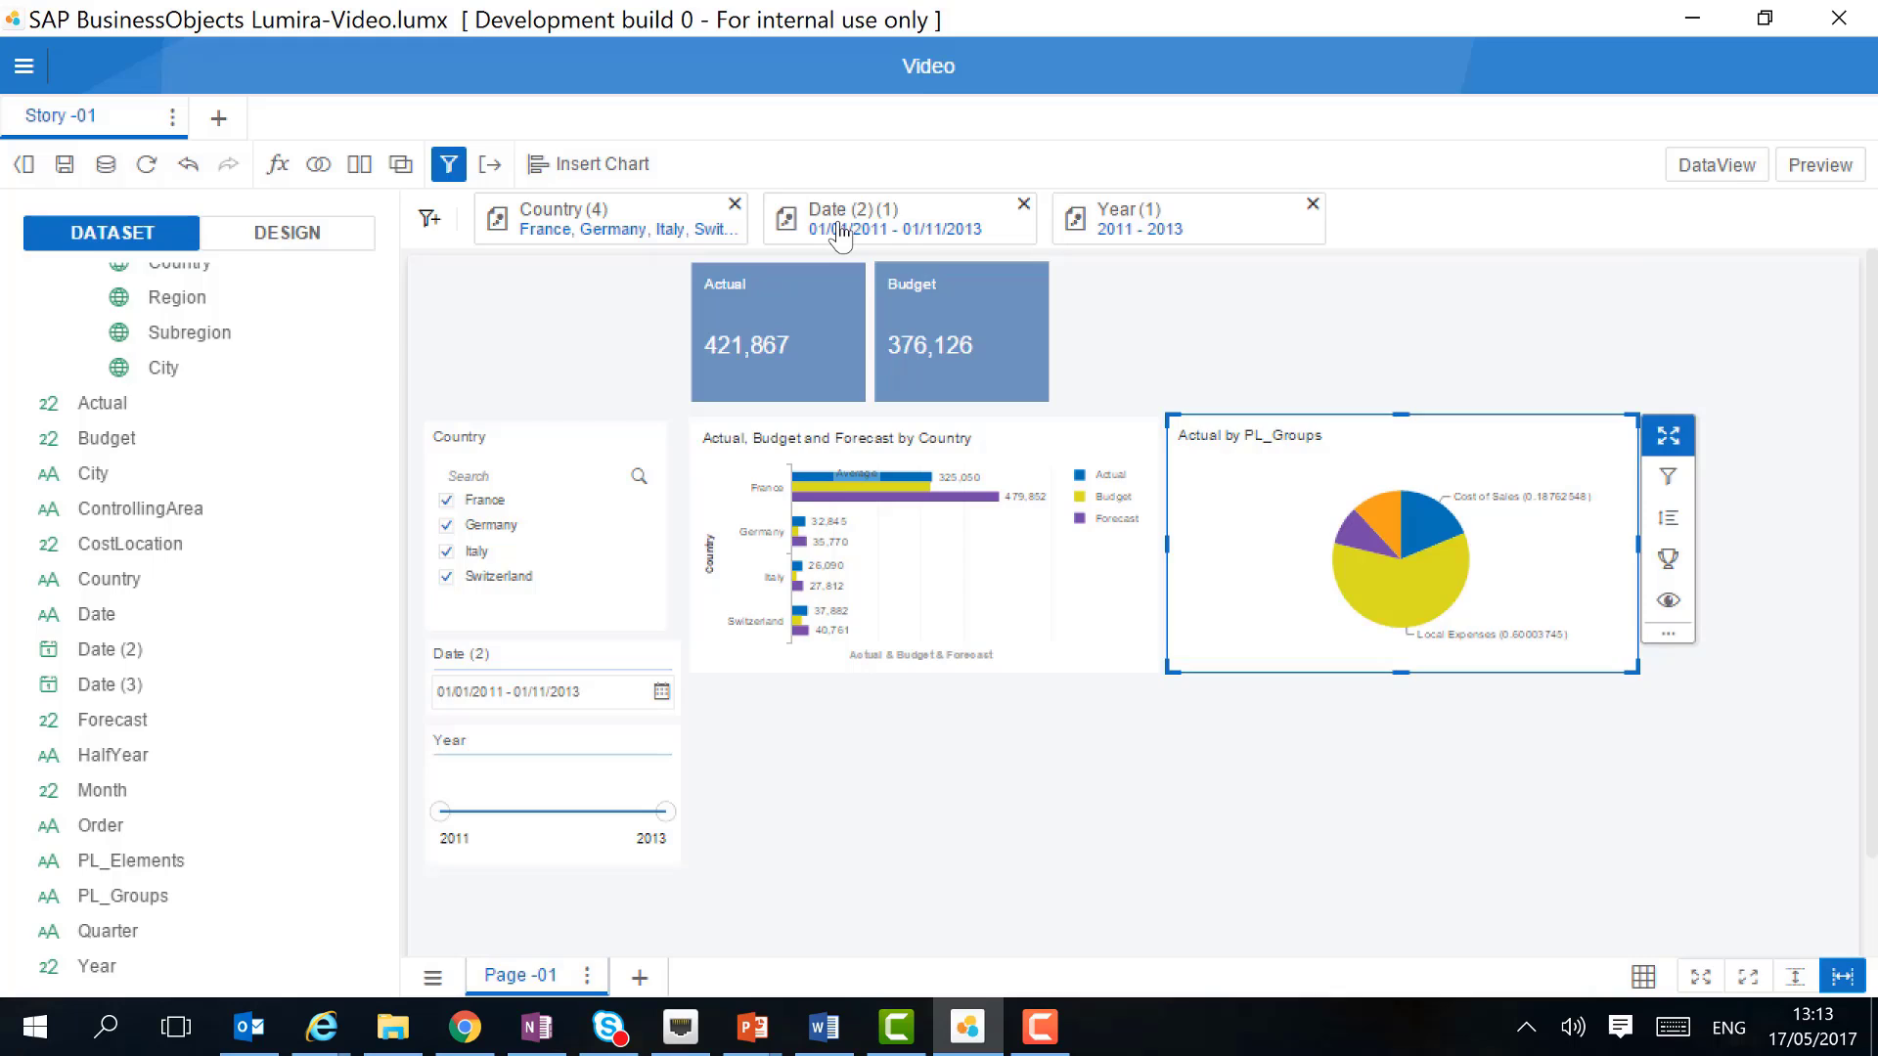
# Maximize the pie chart and set its data labels to contain only the Category Name.
pyautogui.click(1669, 436)
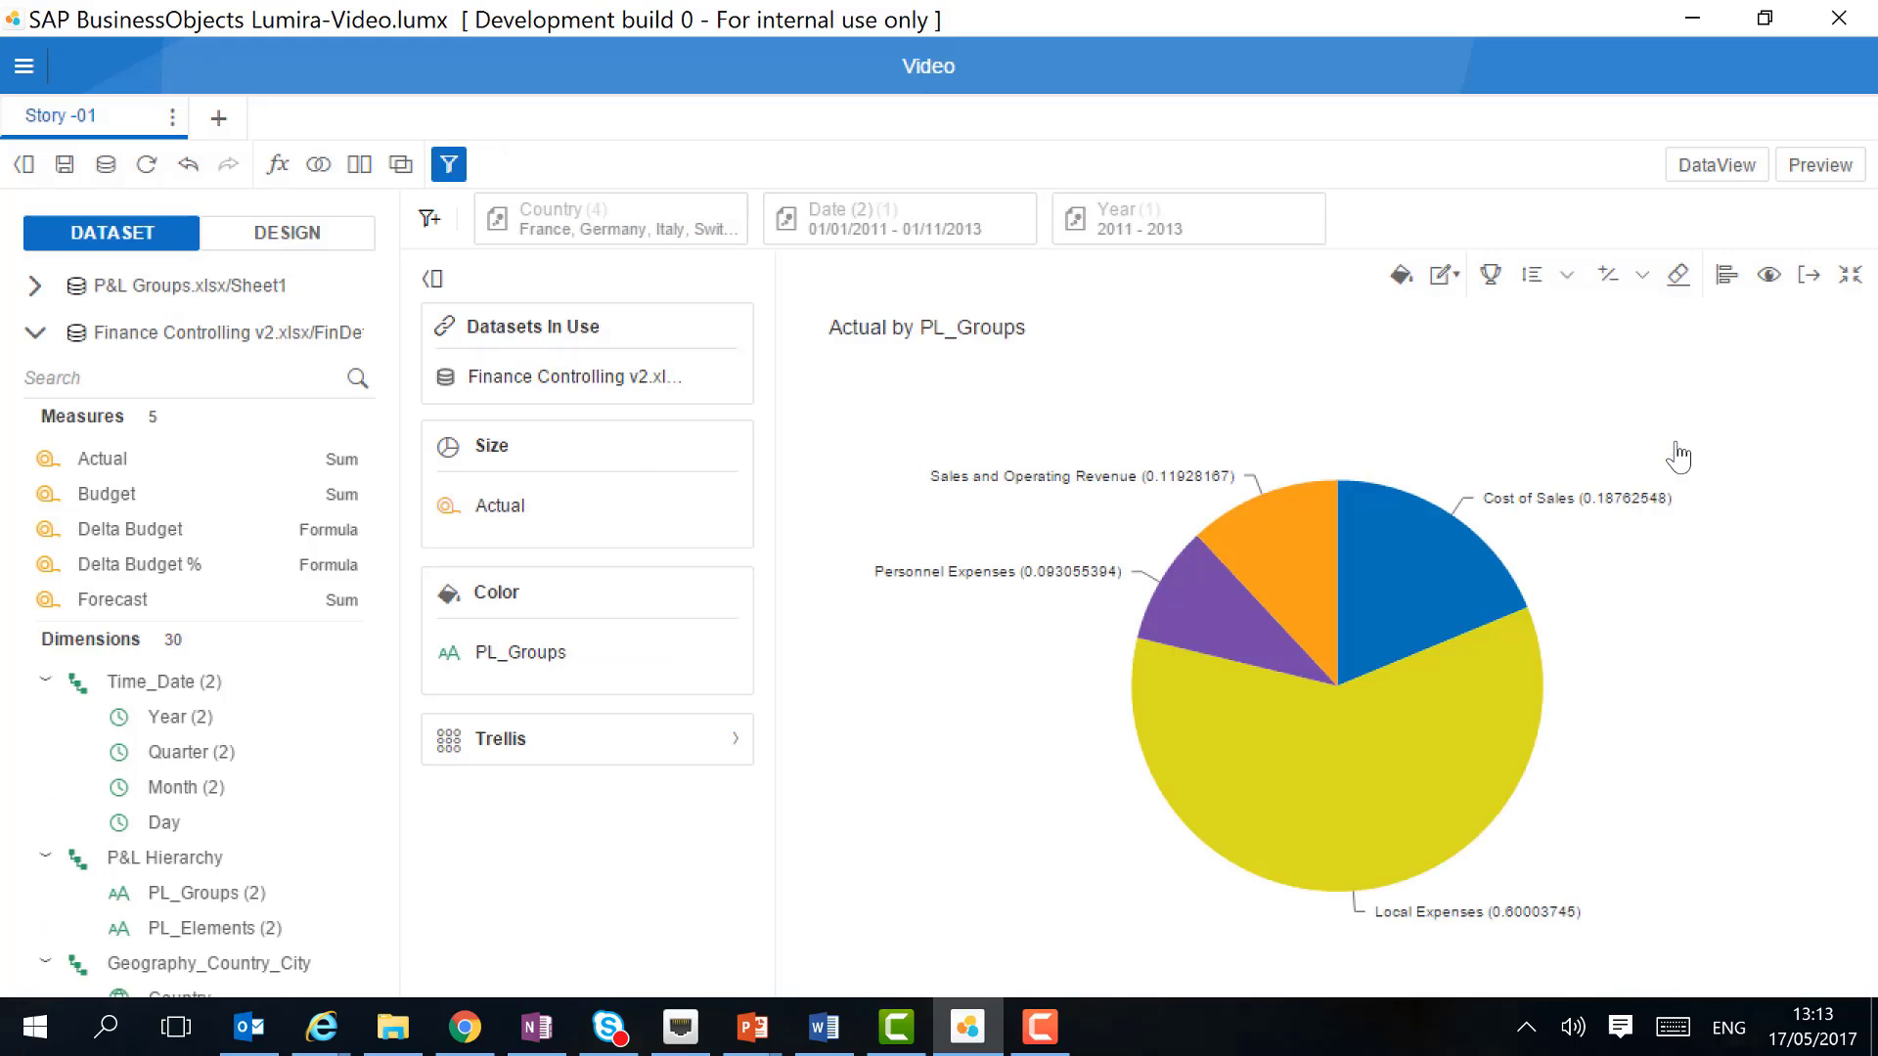
pyautogui.click(286, 235)
pyautogui.click(362, 327)
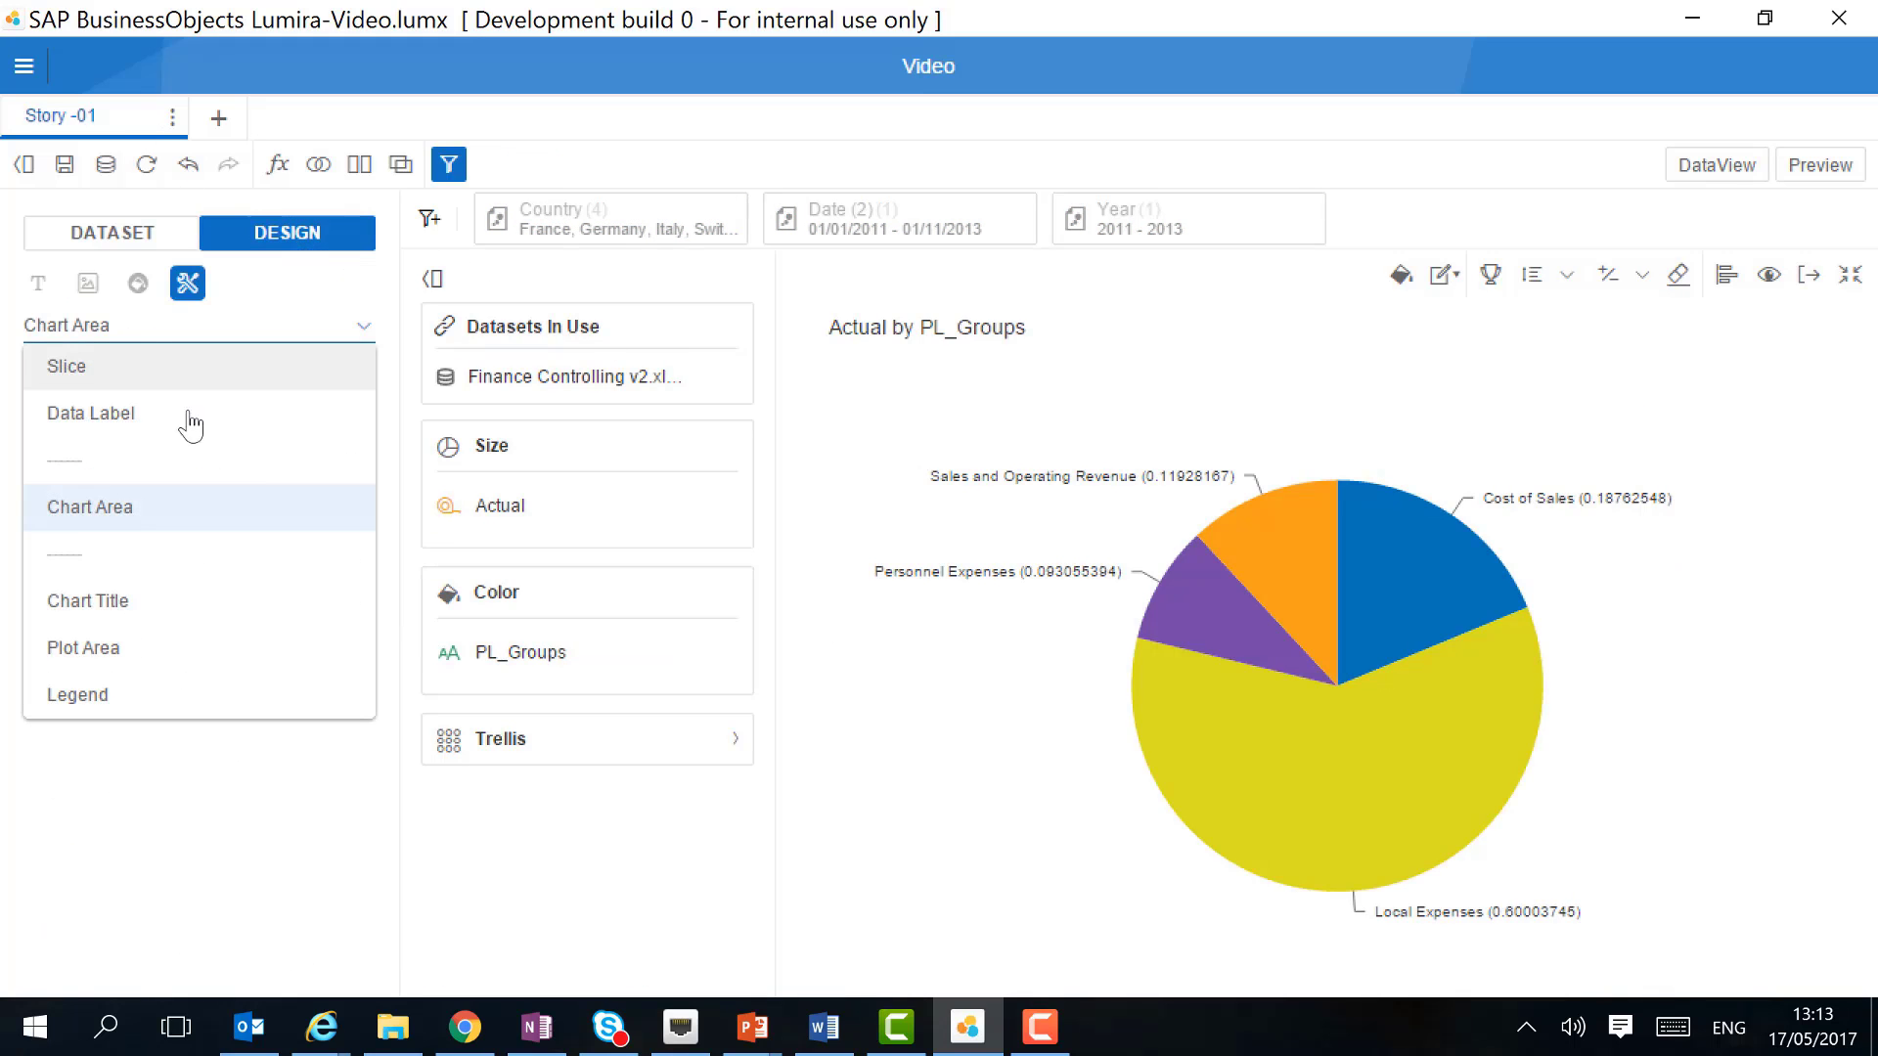
pyautogui.click(139, 415)
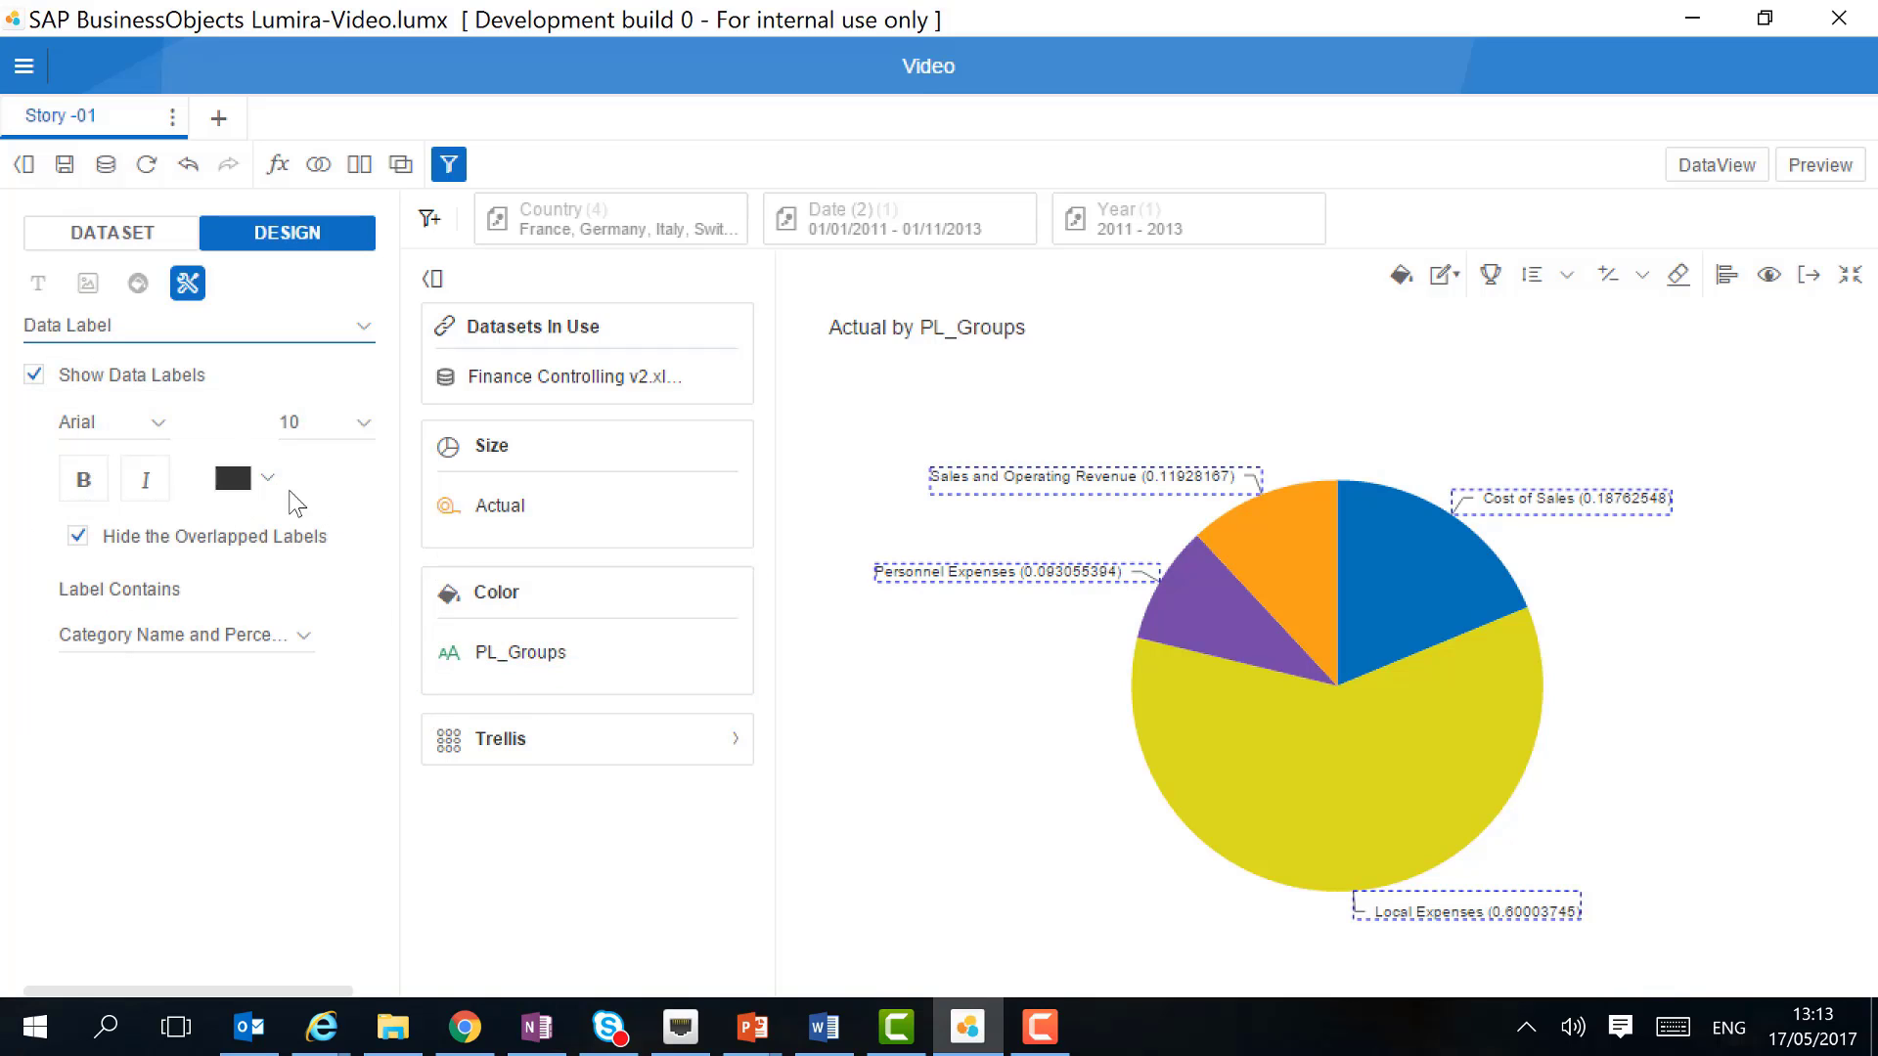
pyautogui.click(305, 646)
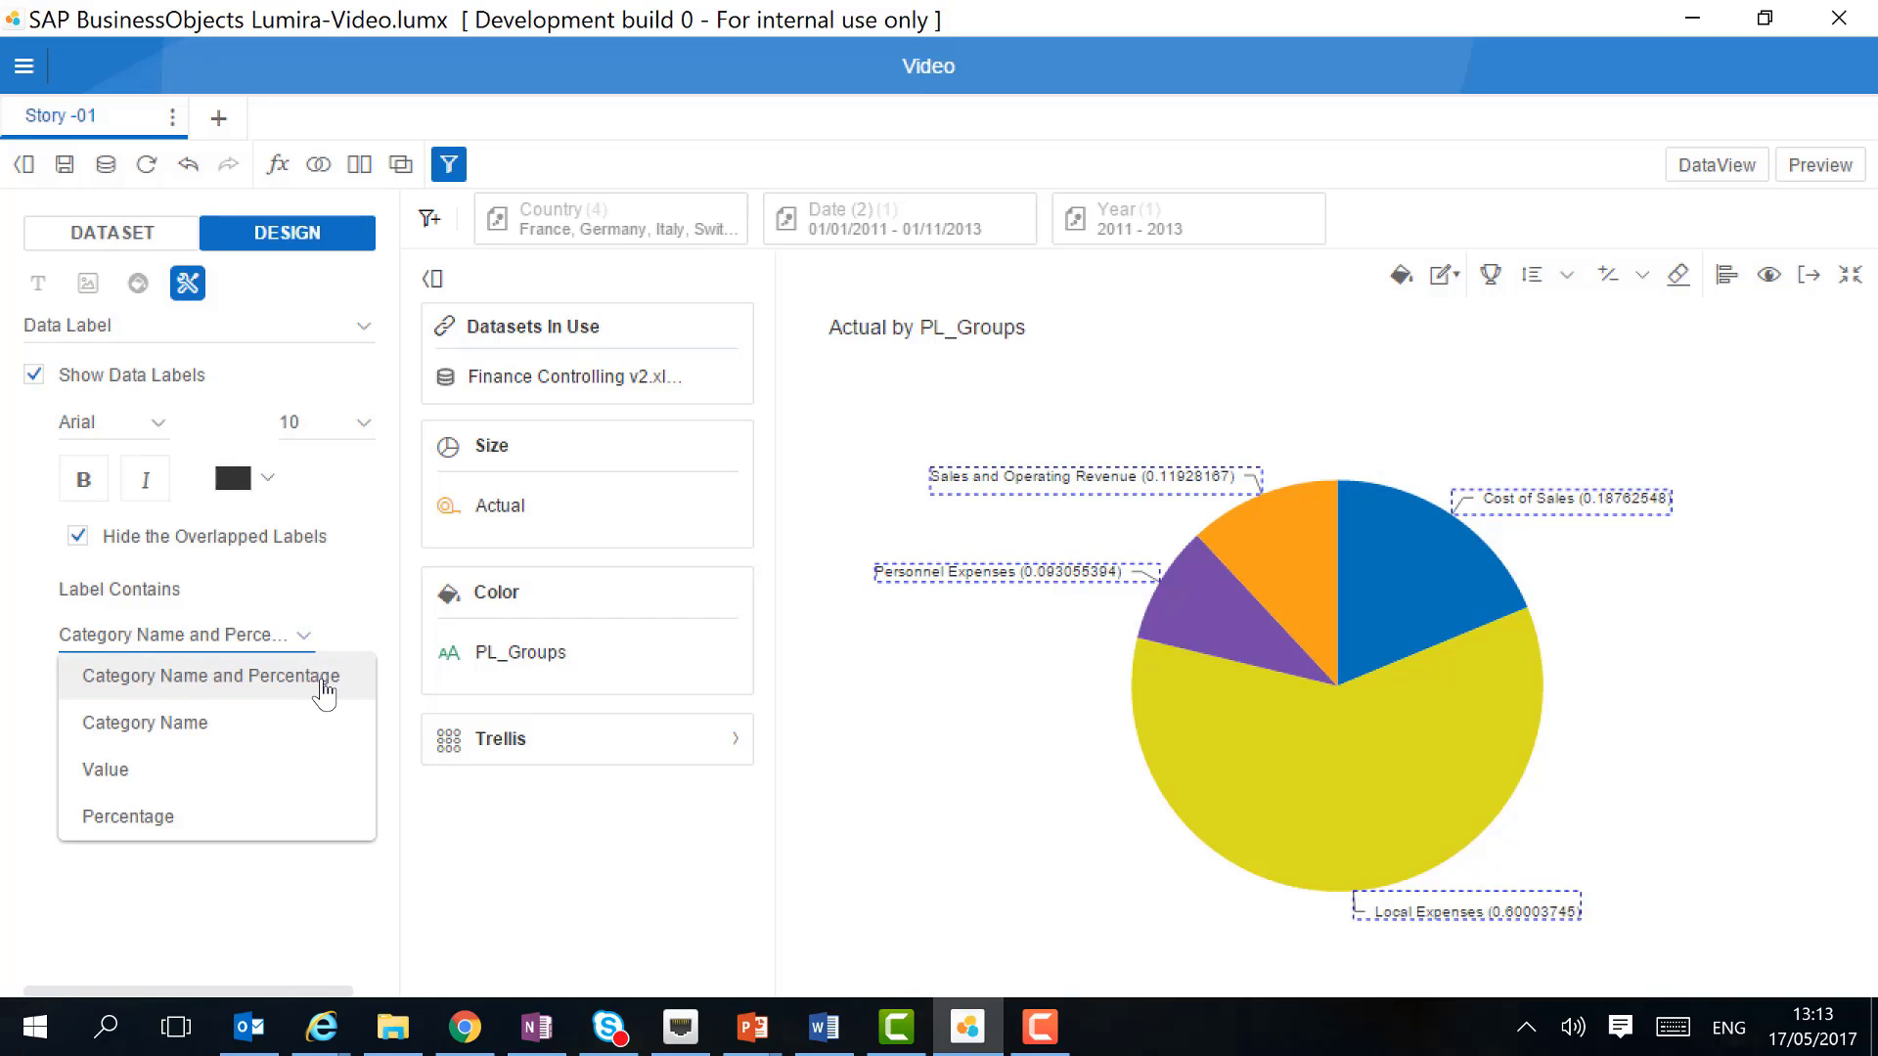
pyautogui.click(168, 723)
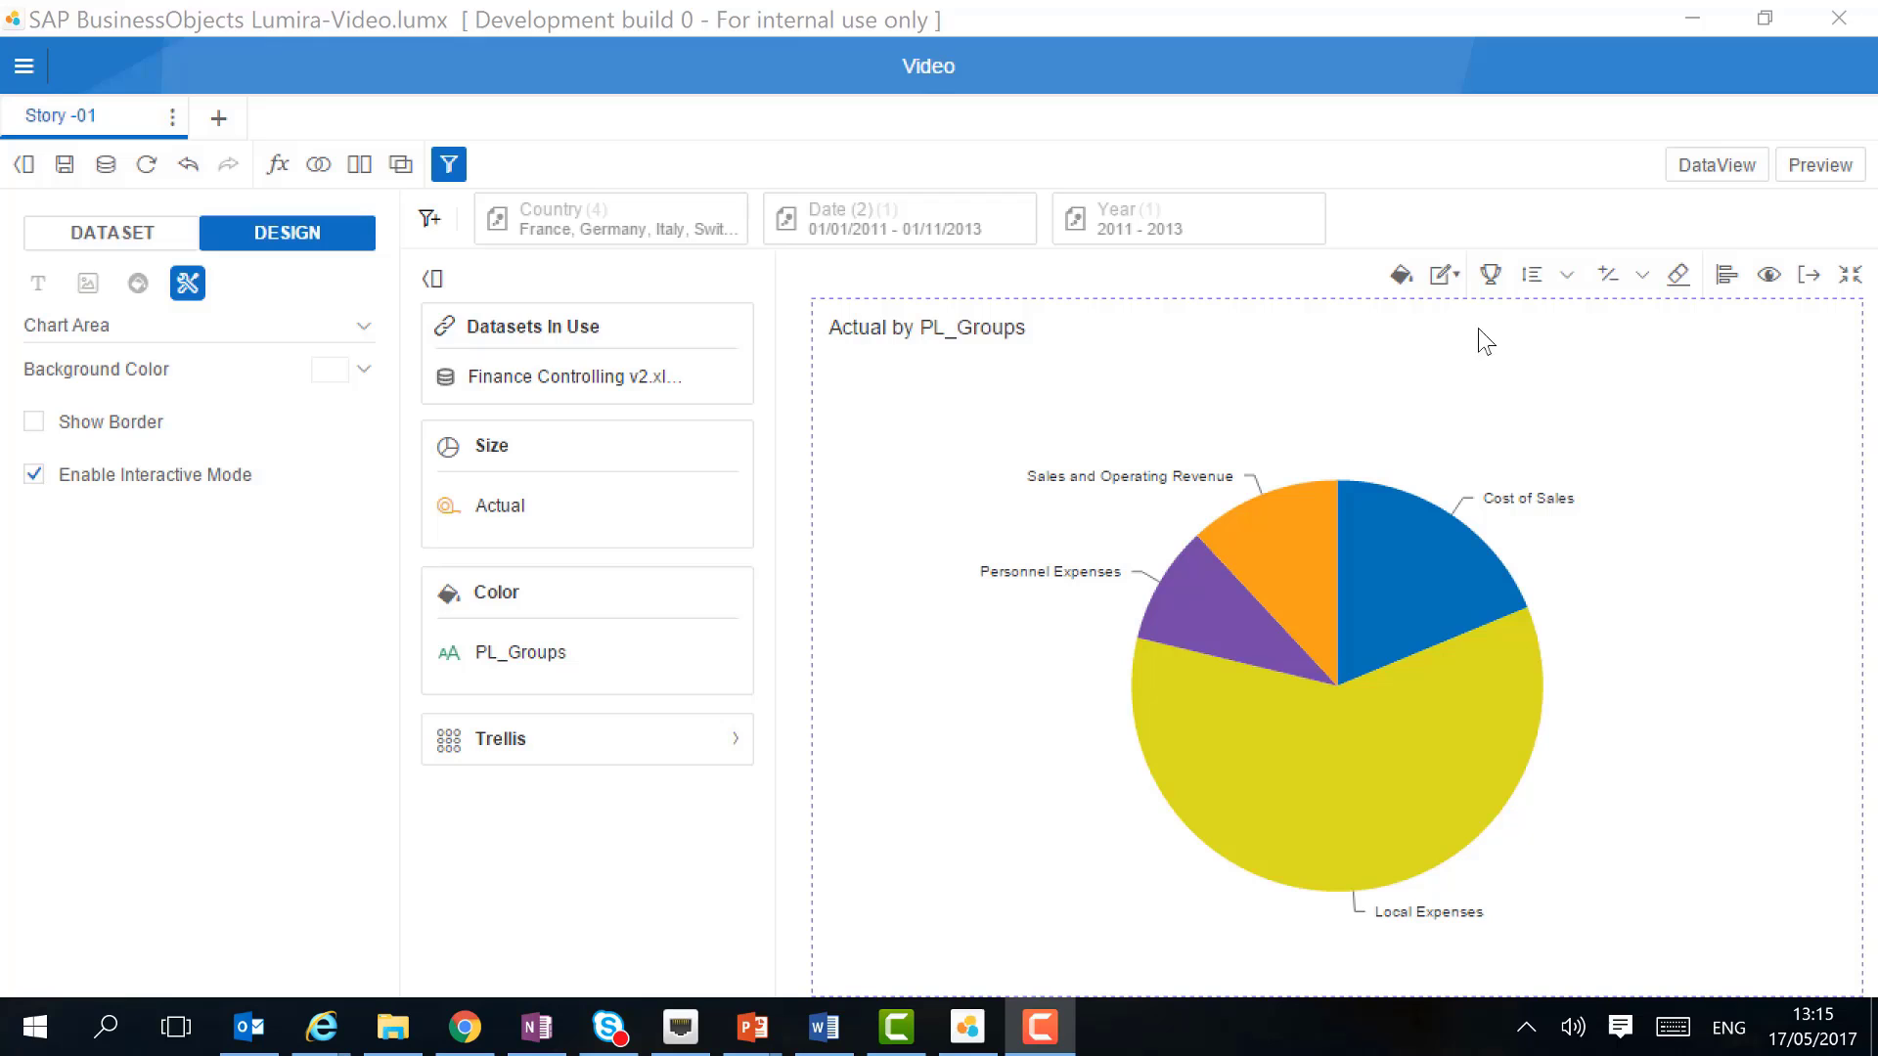
# Apply the third standard palette, starting with blue, green, magenta and yellow, to the pie chart.
pyautogui.click(1400, 274)
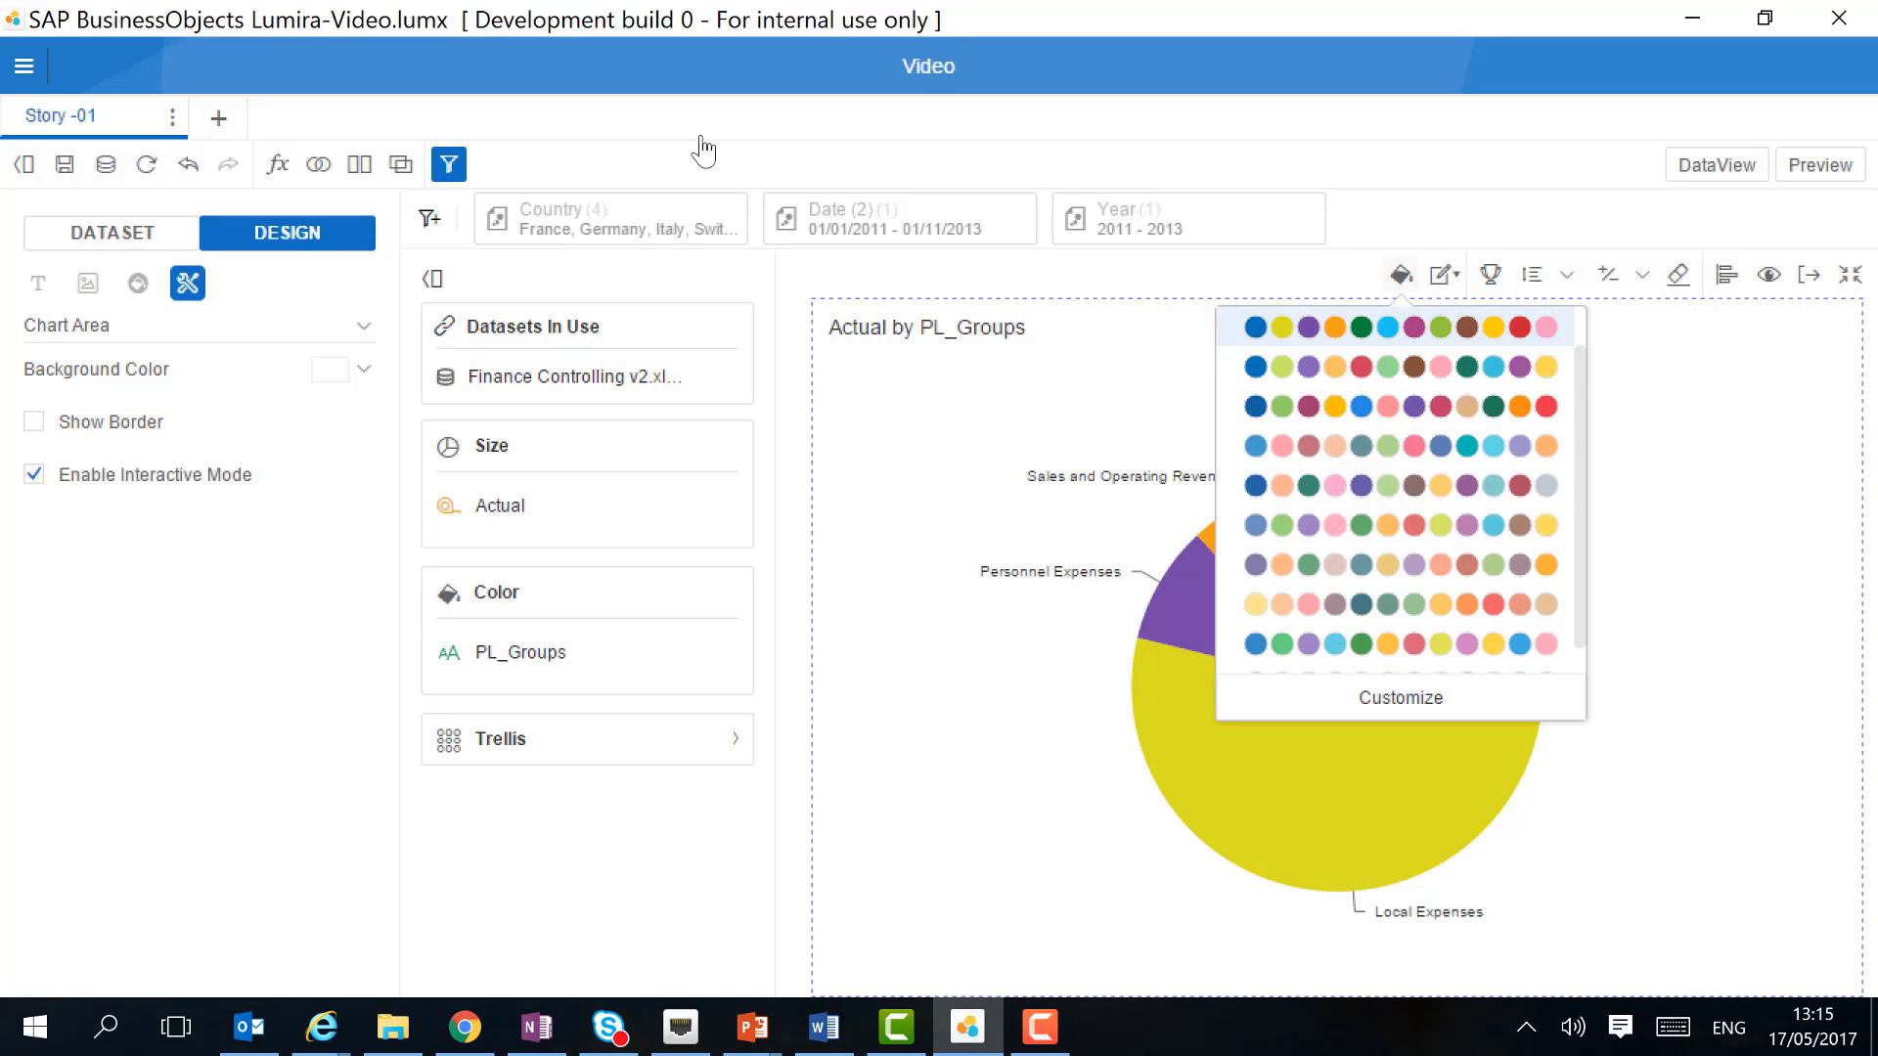
pyautogui.click(1366, 411)
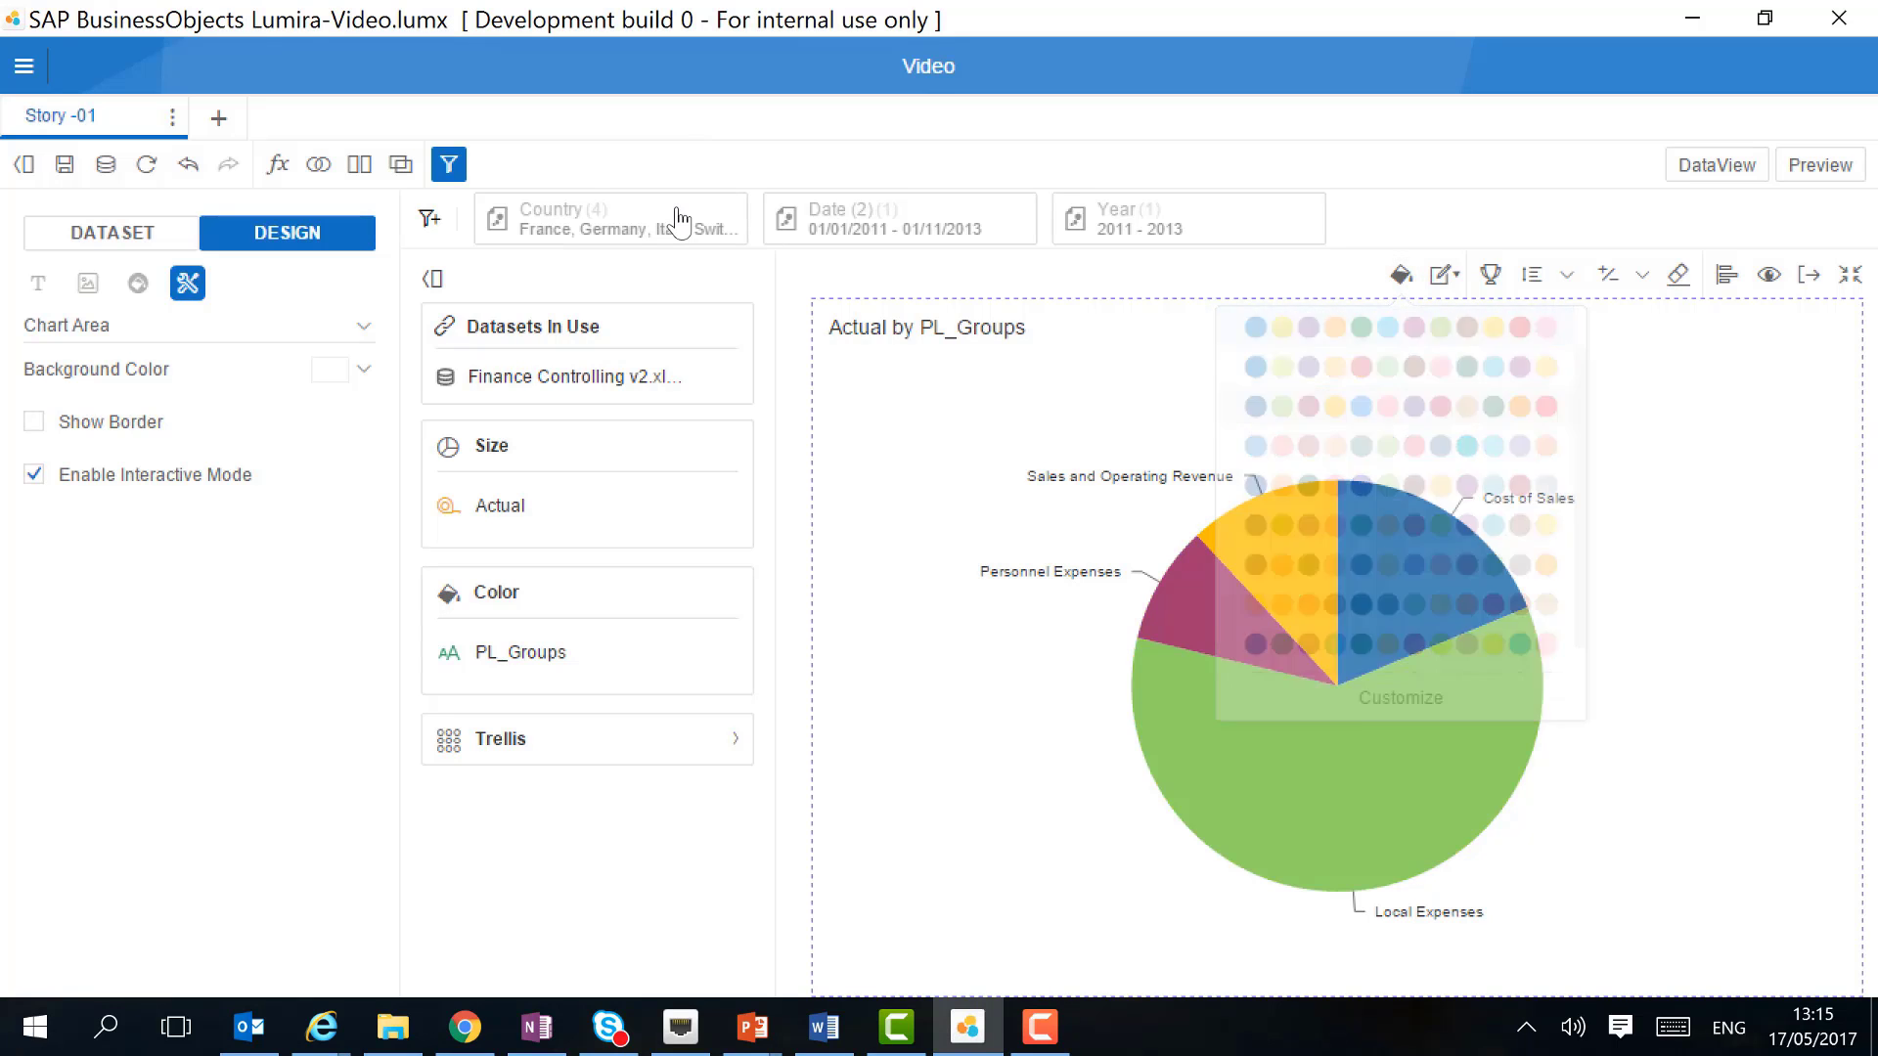
# Examine the palette customization options without changing any colour, and restore the pie chart to its place on the page.
pyautogui.click(1406, 279)
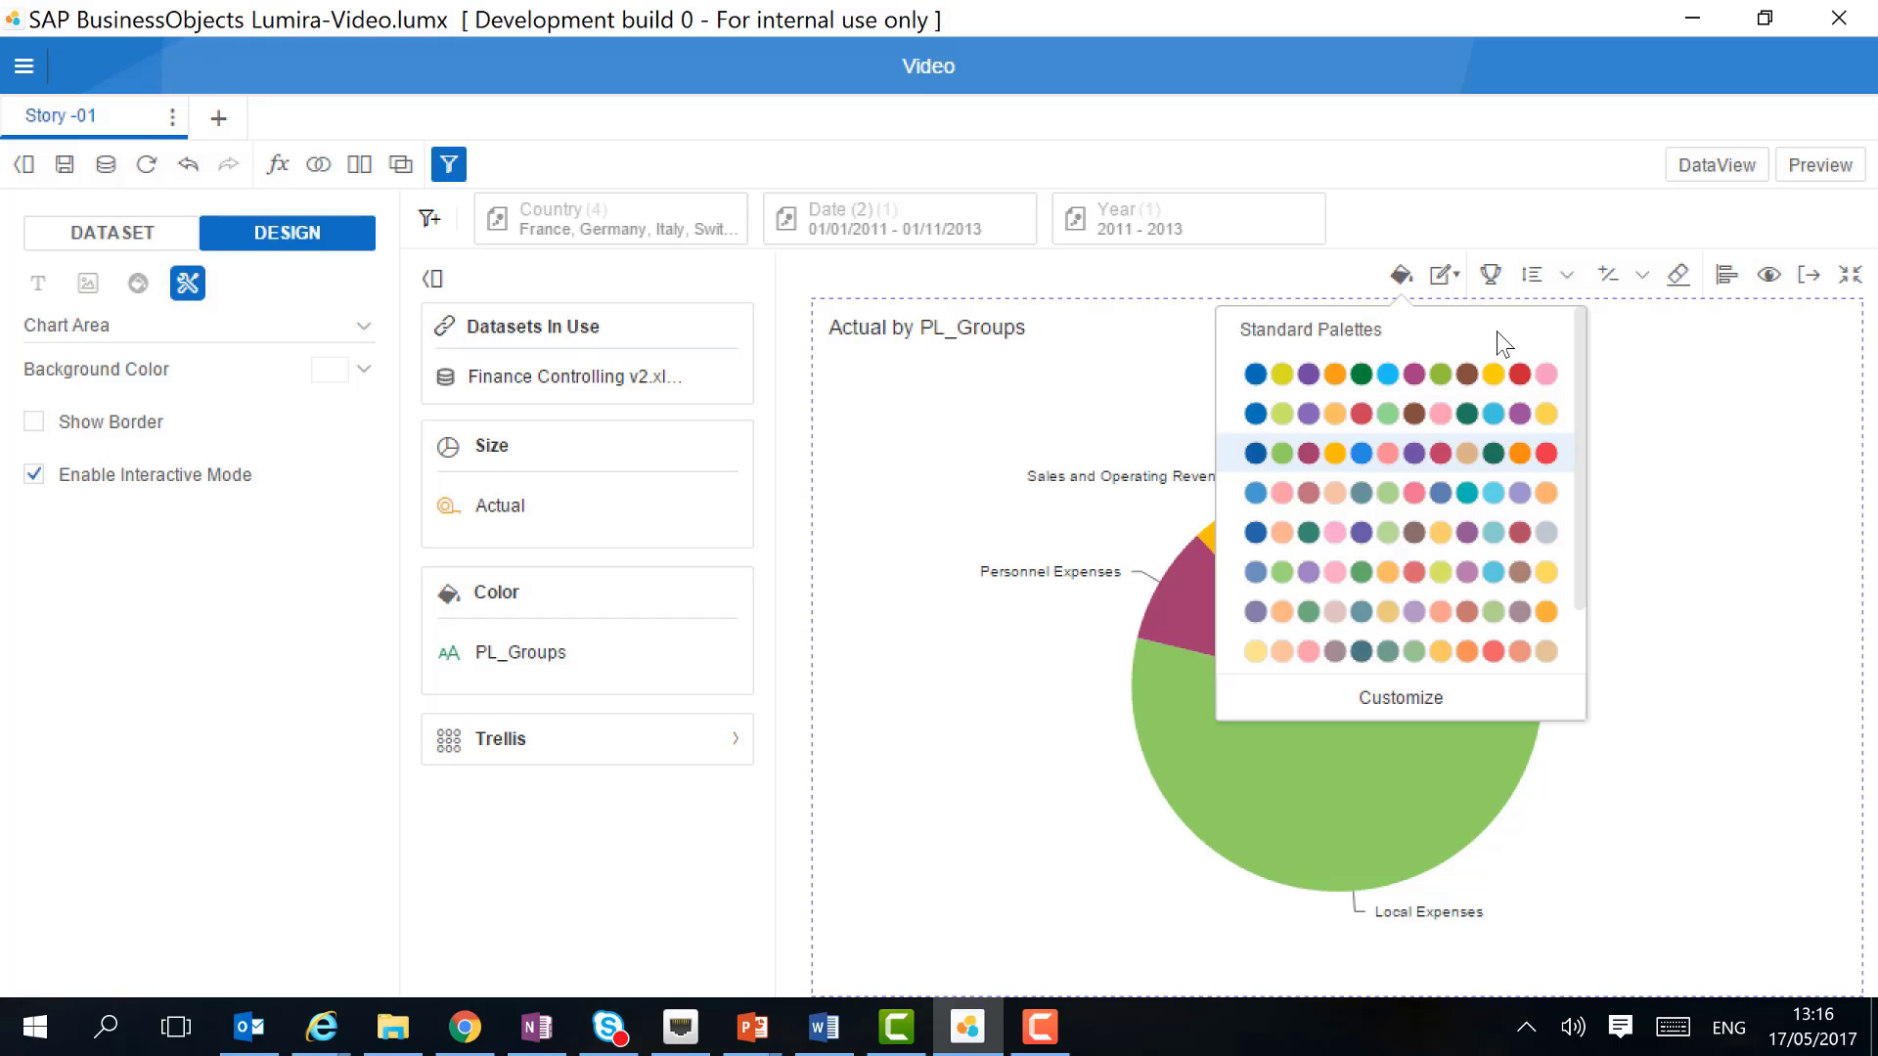
pyautogui.click(1409, 697)
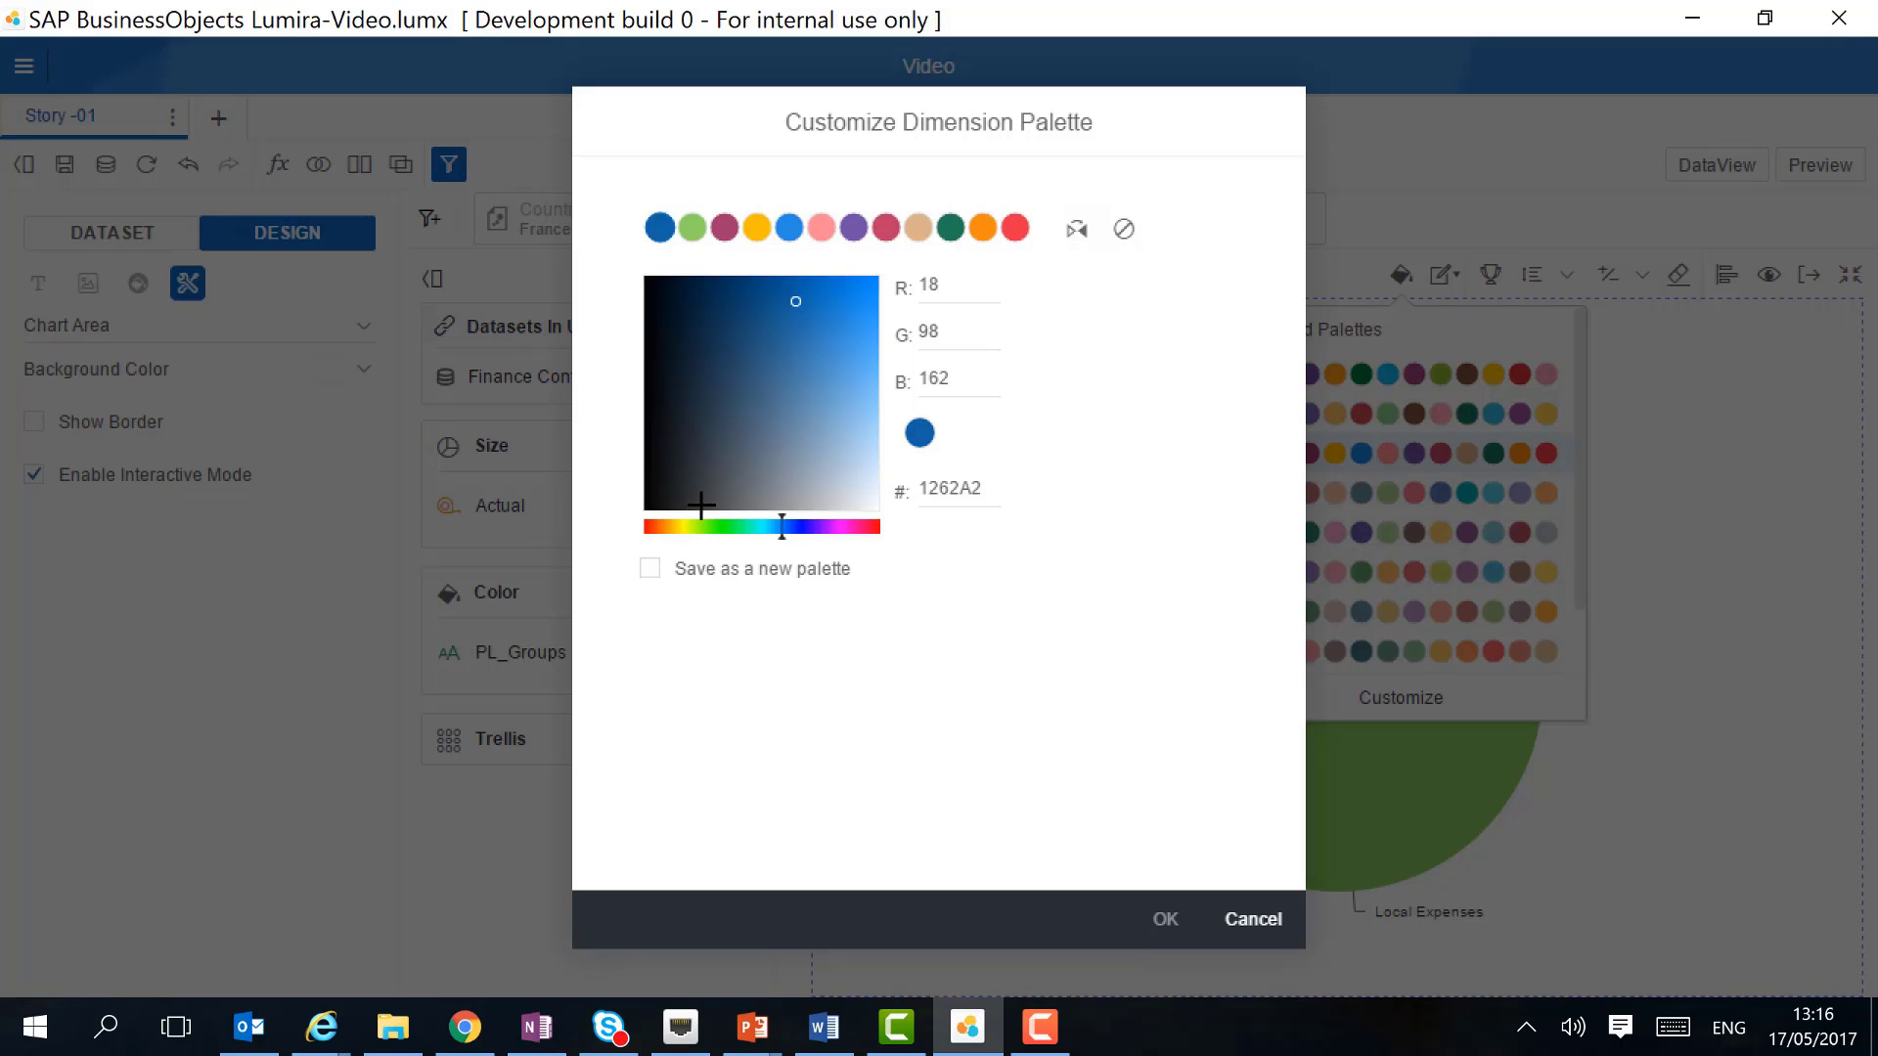
pyautogui.click(1252, 918)
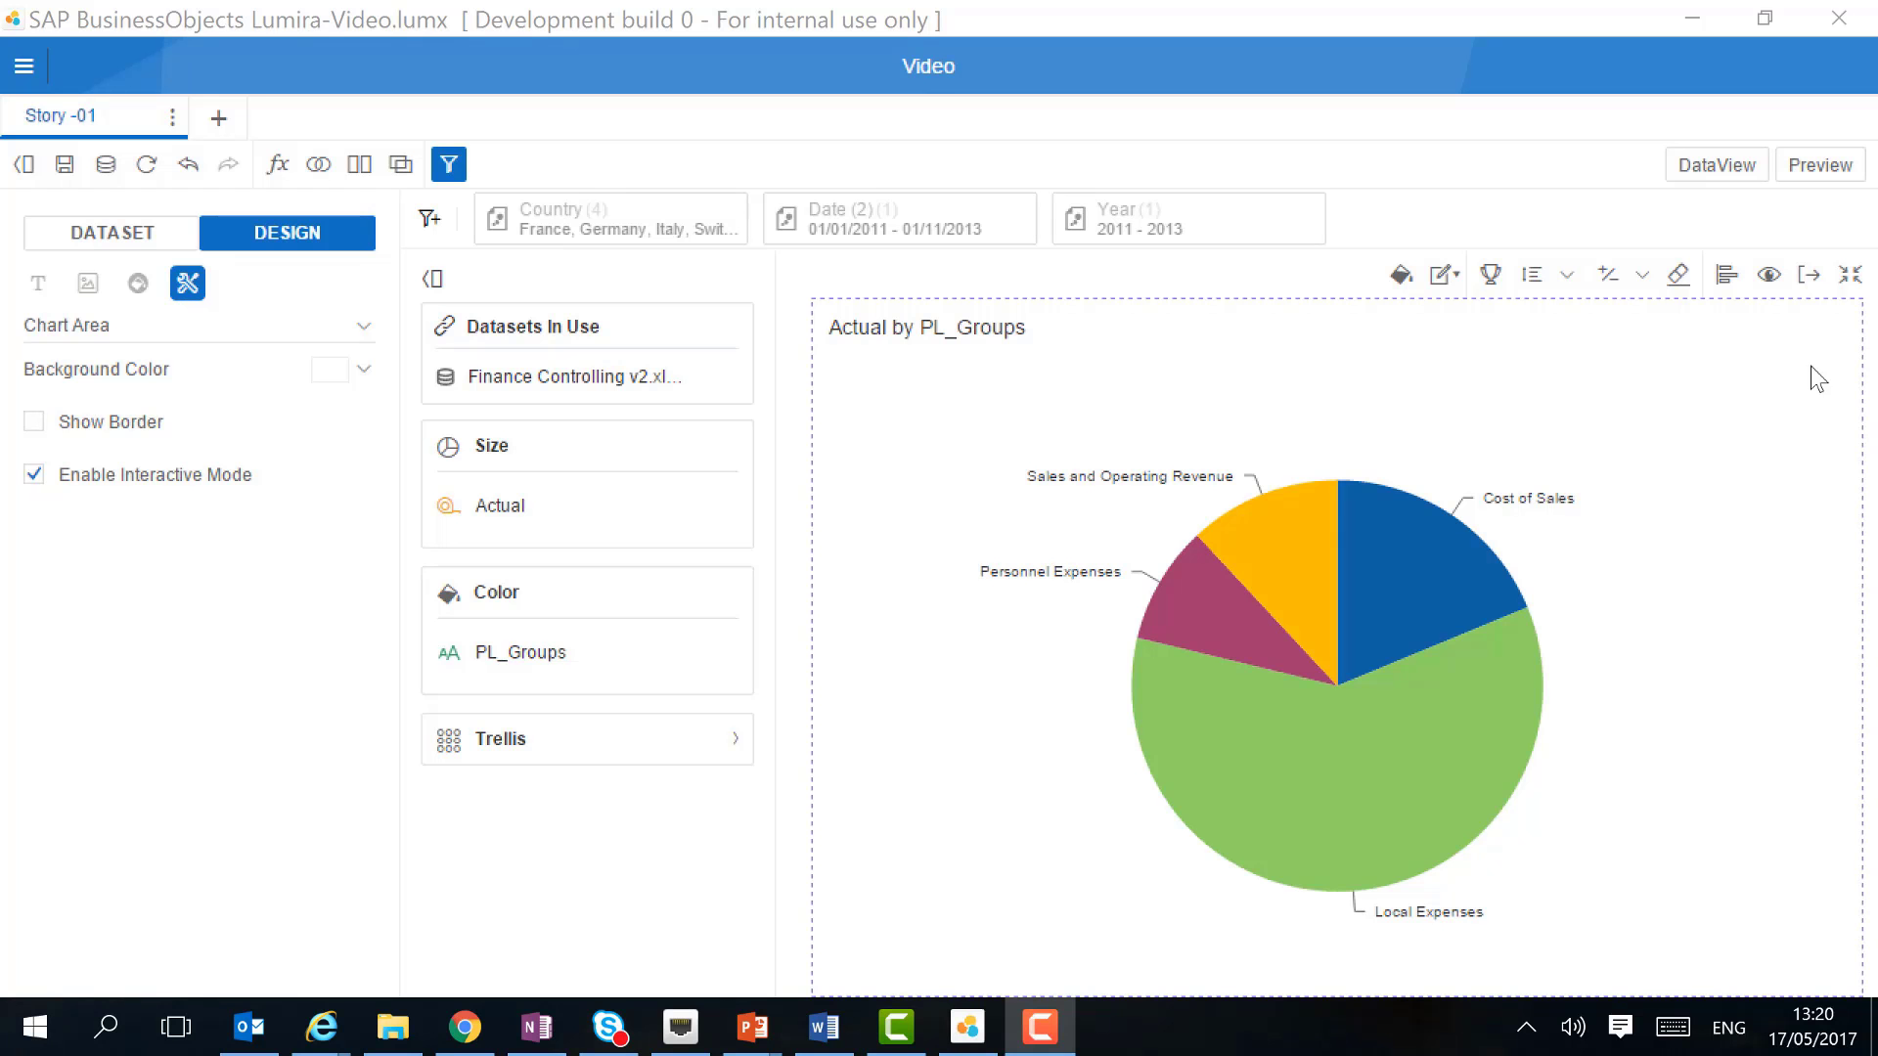
pyautogui.click(1850, 274)
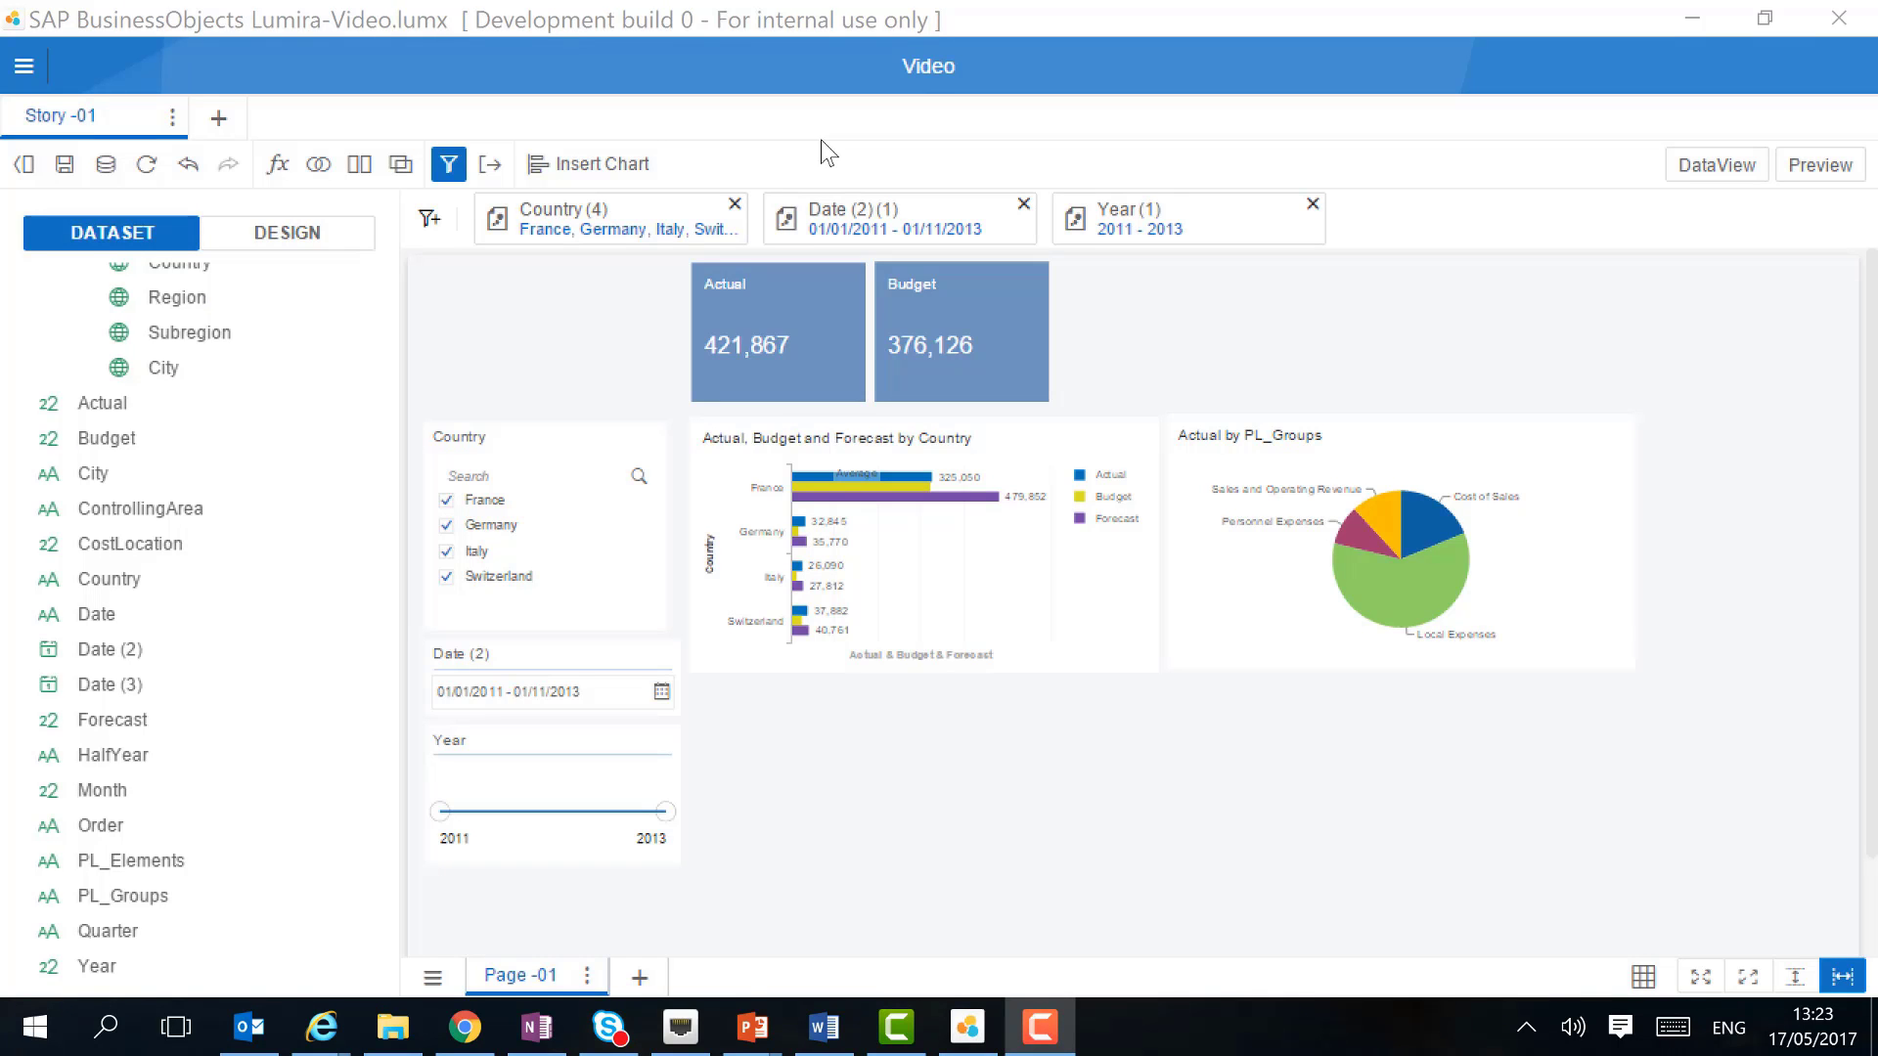
# Insert a heat map below the pie chart showing Budget by PL_Groups and Country.
pyautogui.click(584, 164)
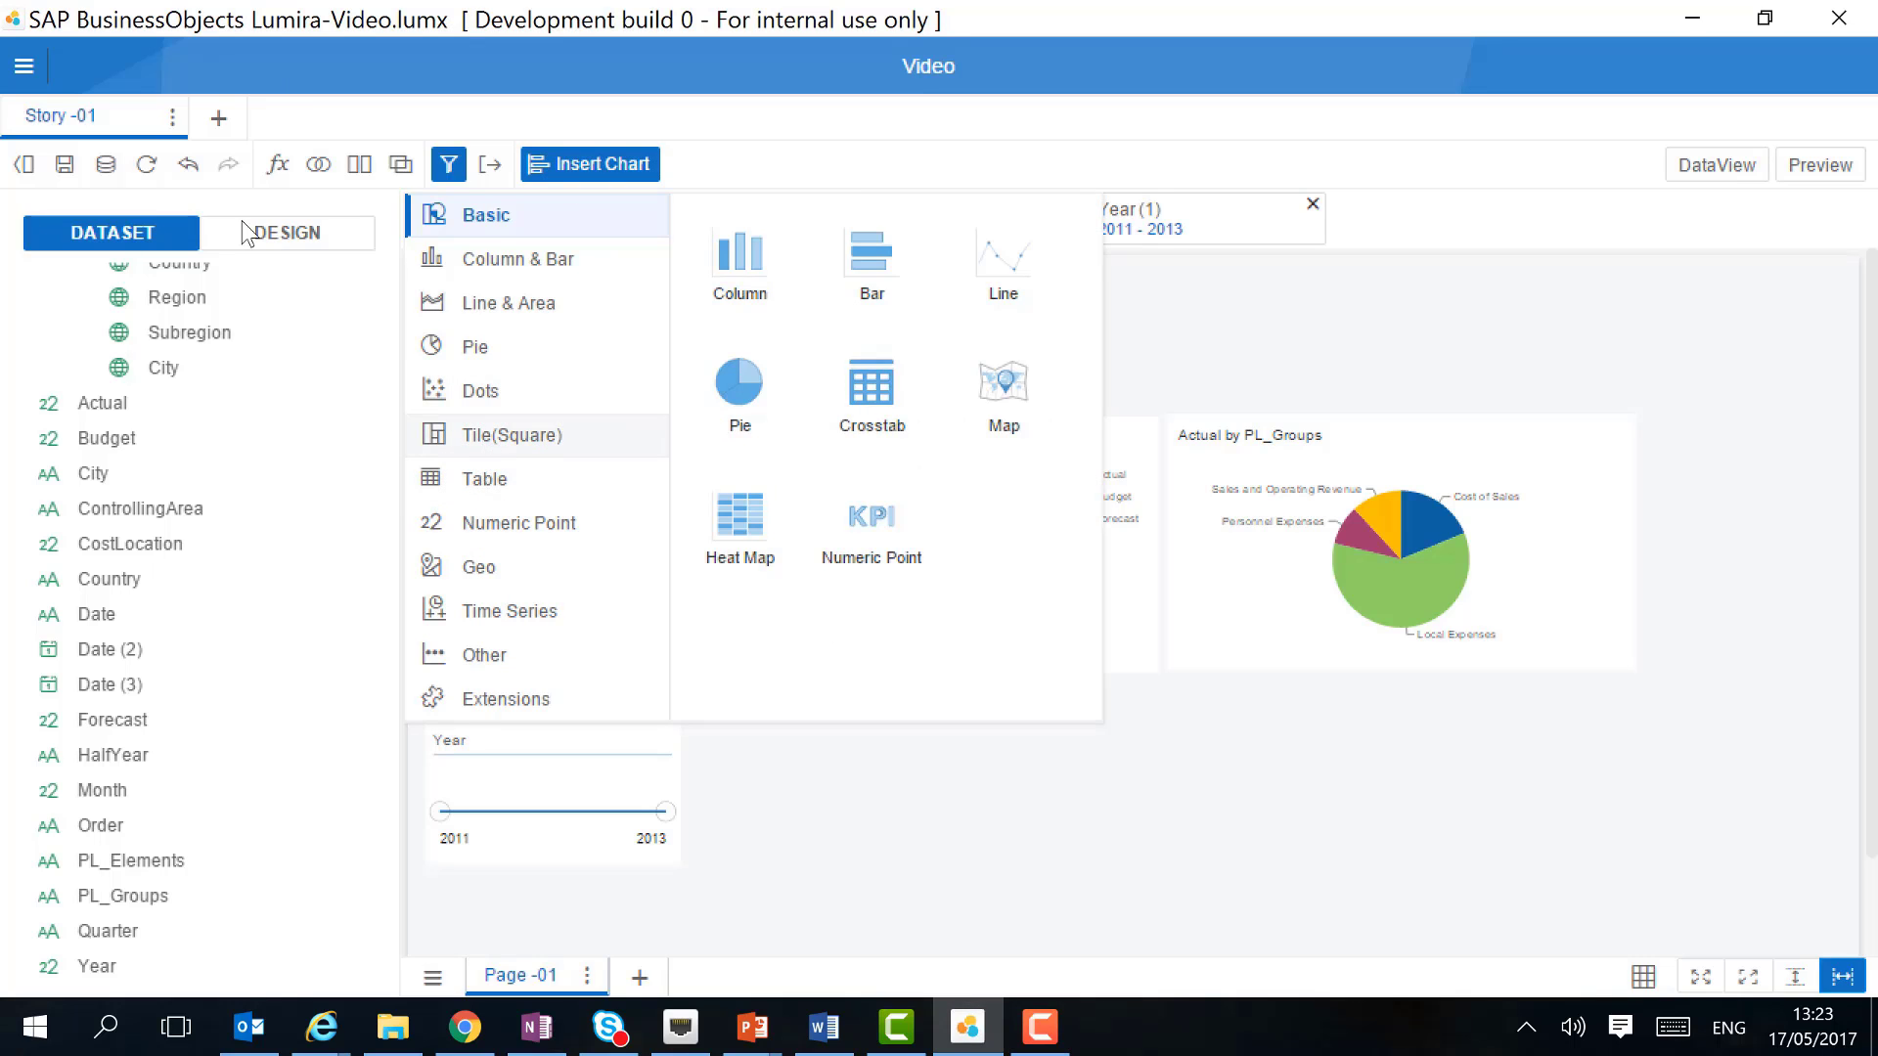
pyautogui.click(482, 438)
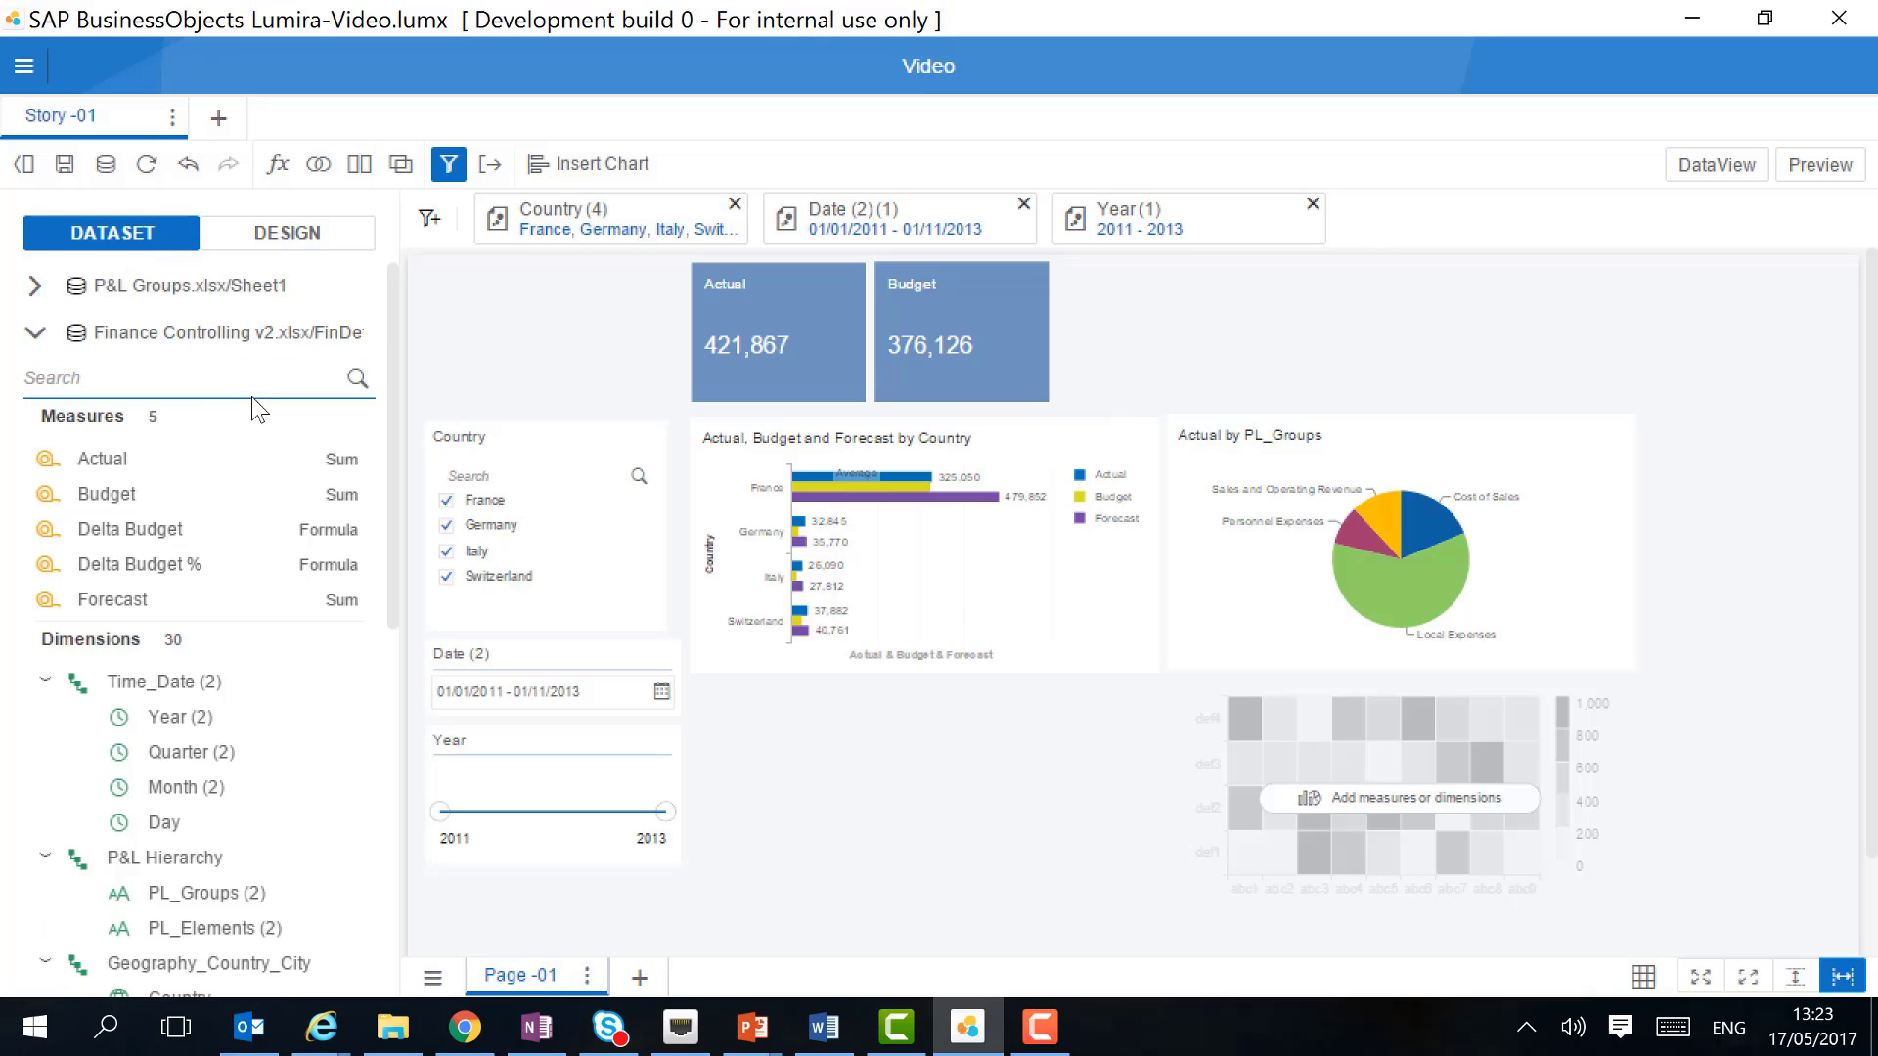
pyautogui.moveTo(107, 494); pyautogui.dragTo(1301, 783)
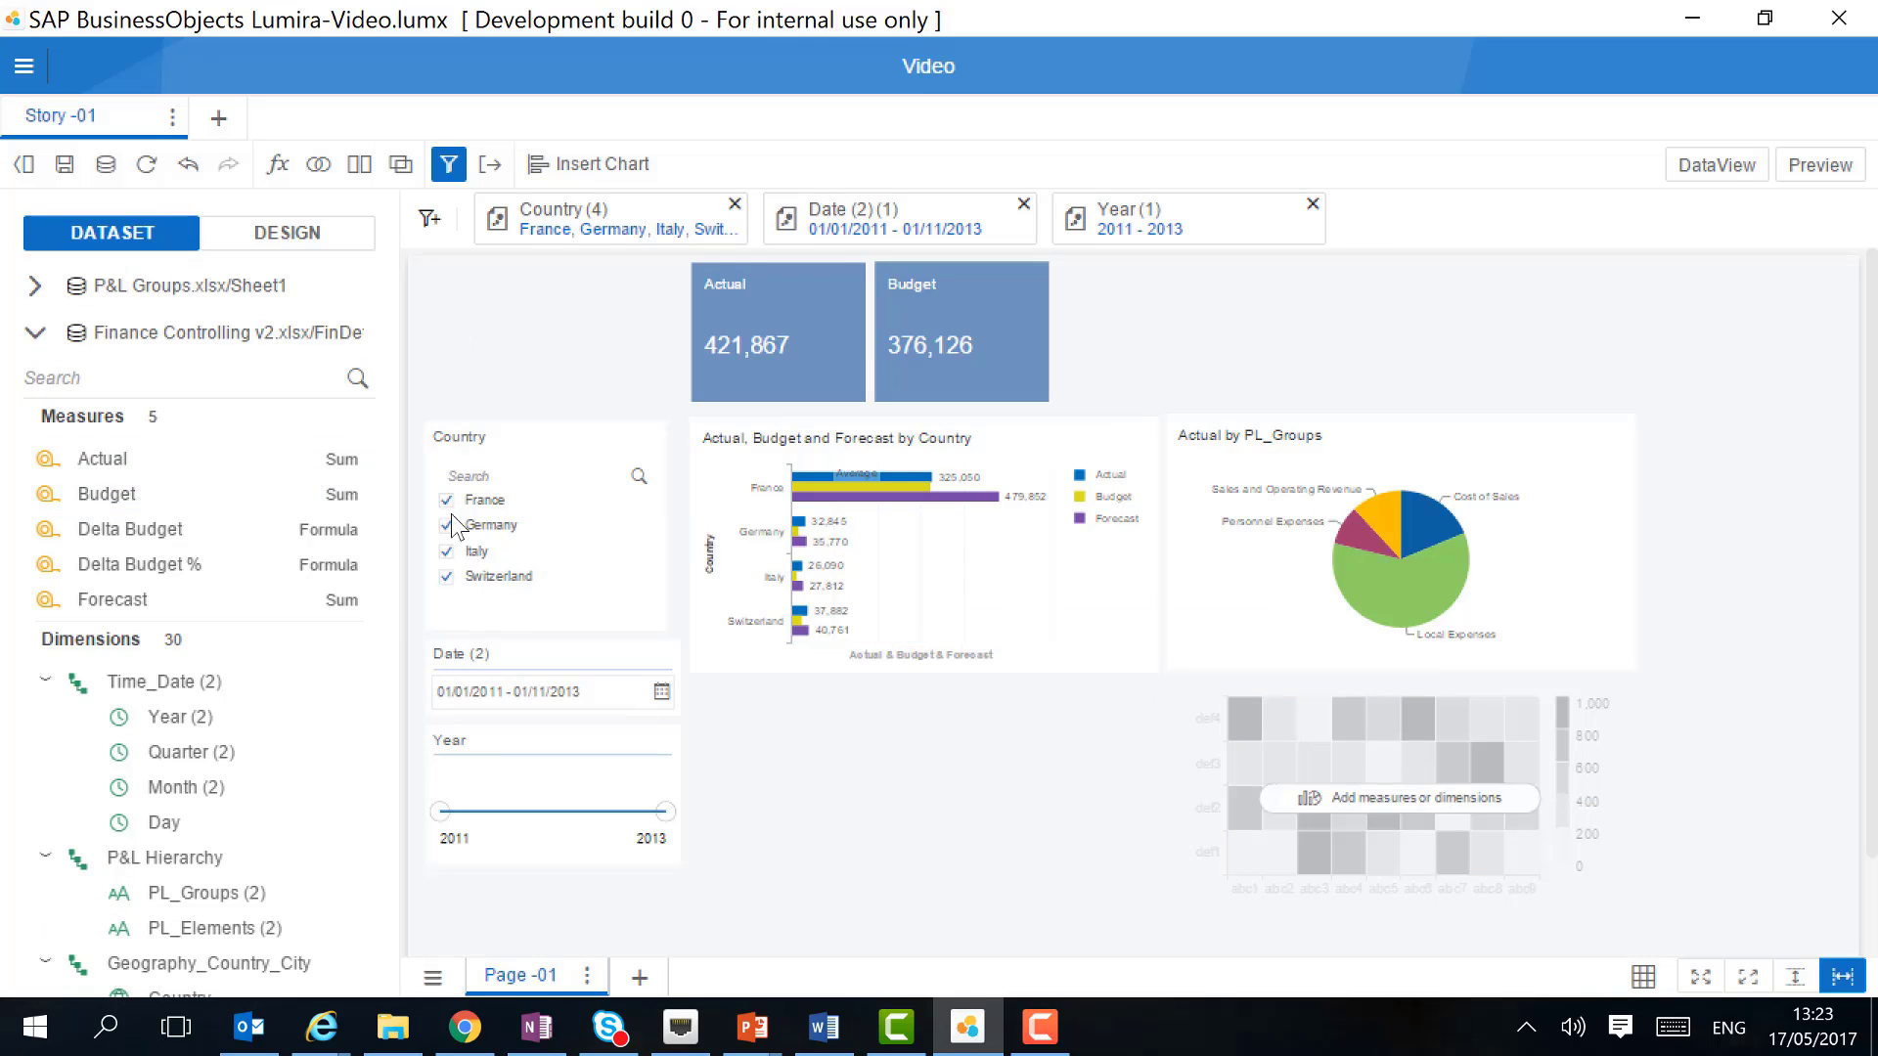
pyautogui.moveTo(391, 489); pyautogui.dragTo(396, 873)
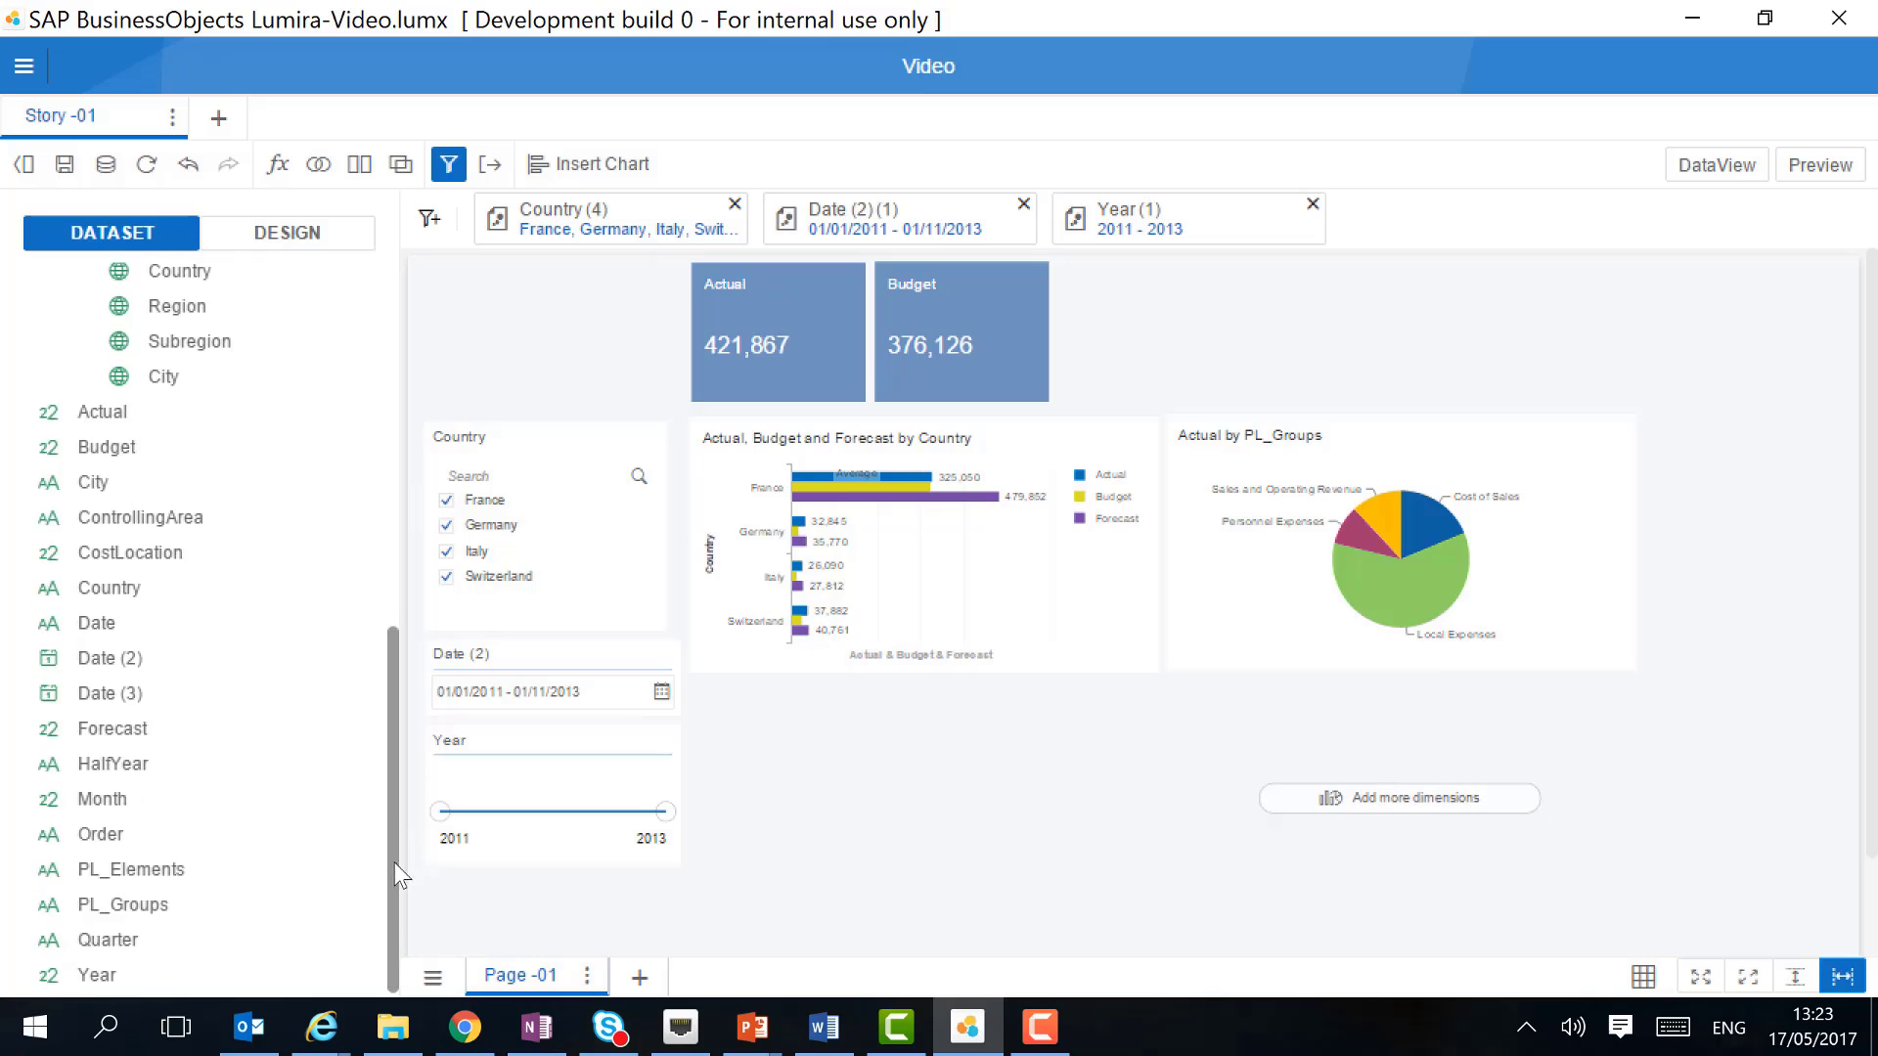
pyautogui.moveTo(157, 896); pyautogui.dragTo(1301, 795)
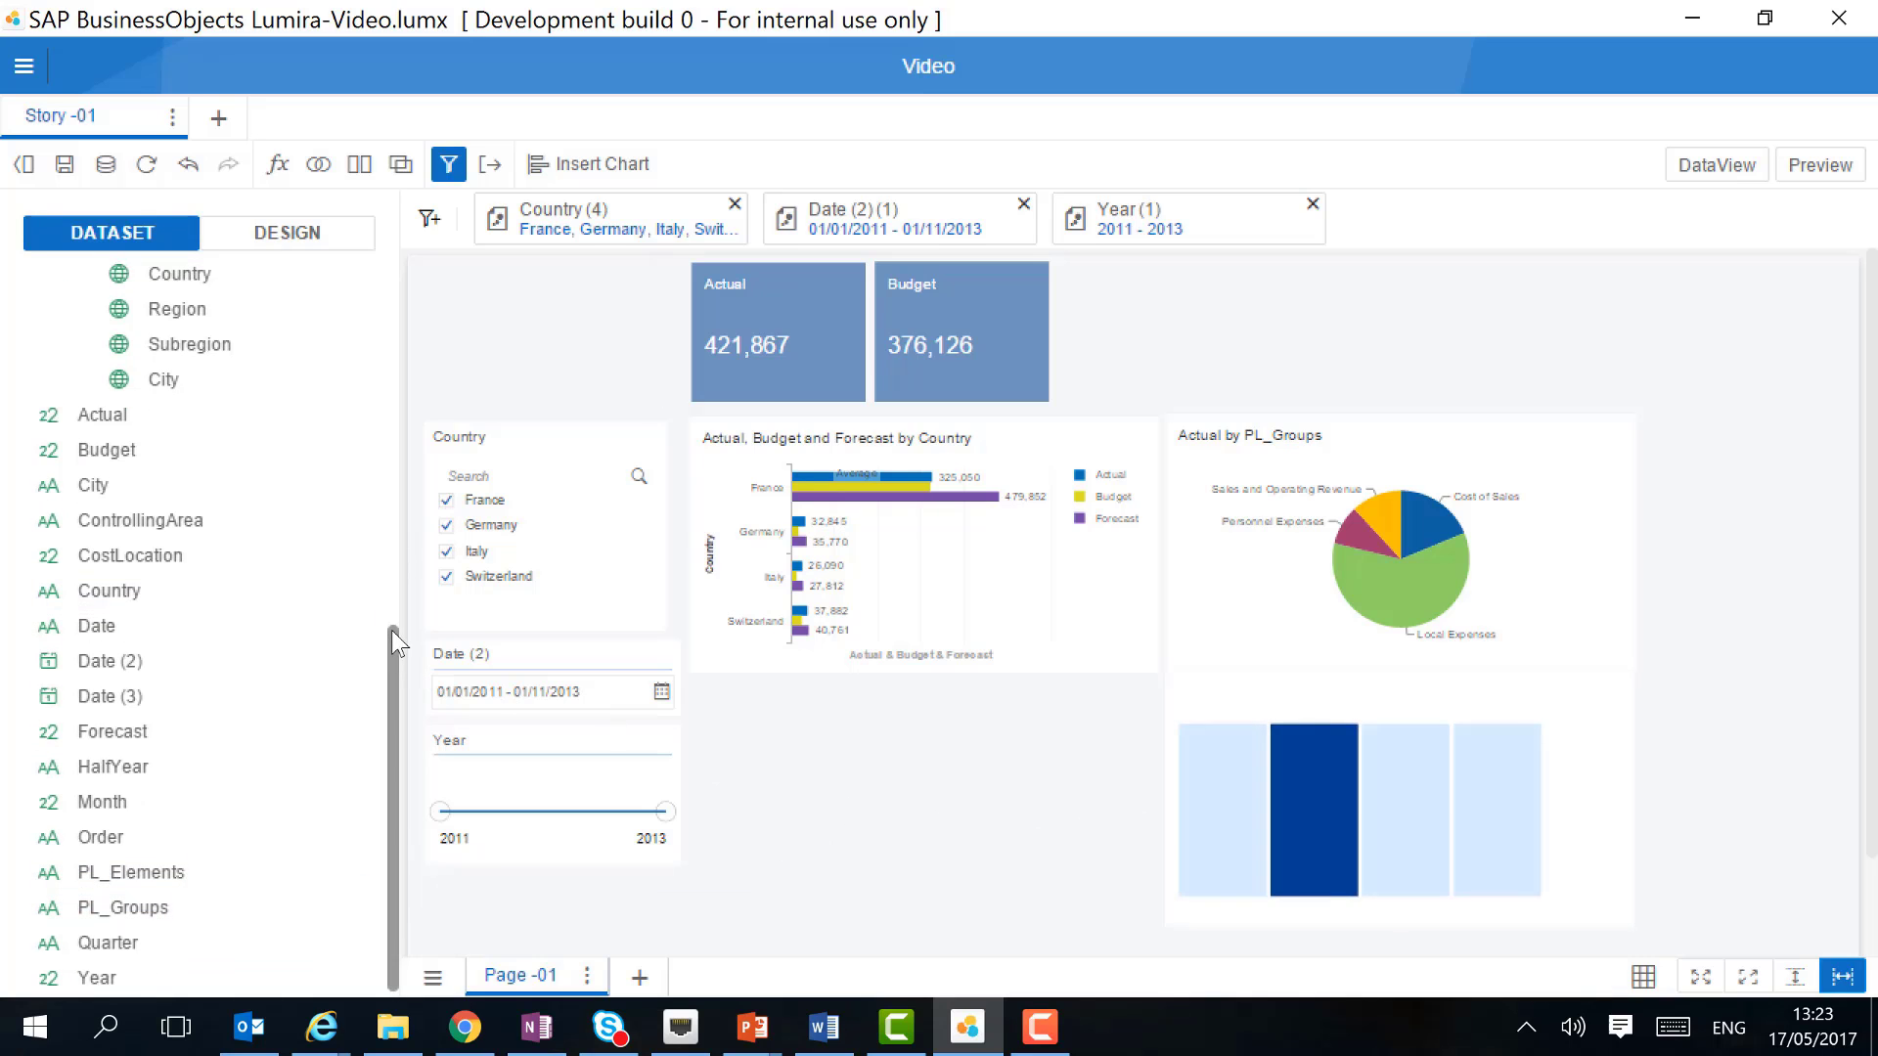
pyautogui.moveTo(391, 630); pyautogui.dragTo(397, 477)
pyautogui.moveTo(191, 615); pyautogui.dragTo(1307, 733)
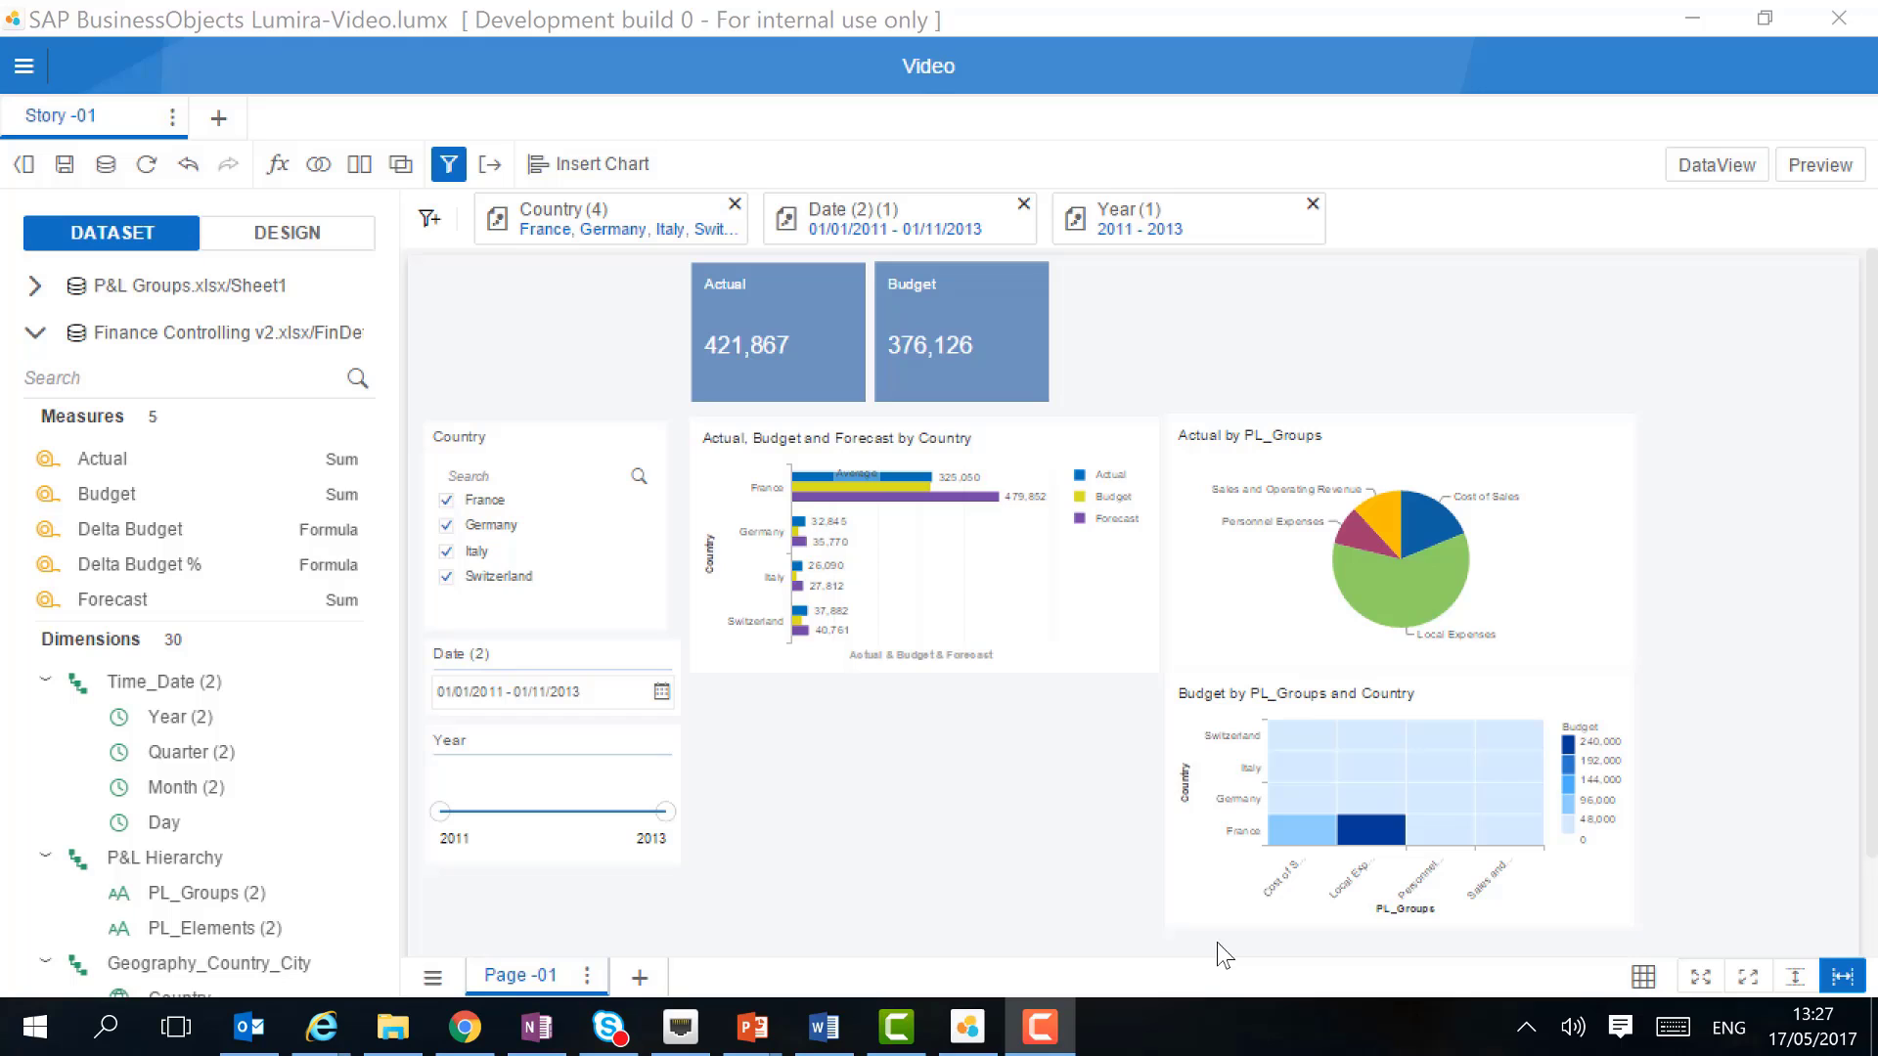
# Insert an empty crosstab below the country bar chart and maximize it.
pyautogui.click(589, 163)
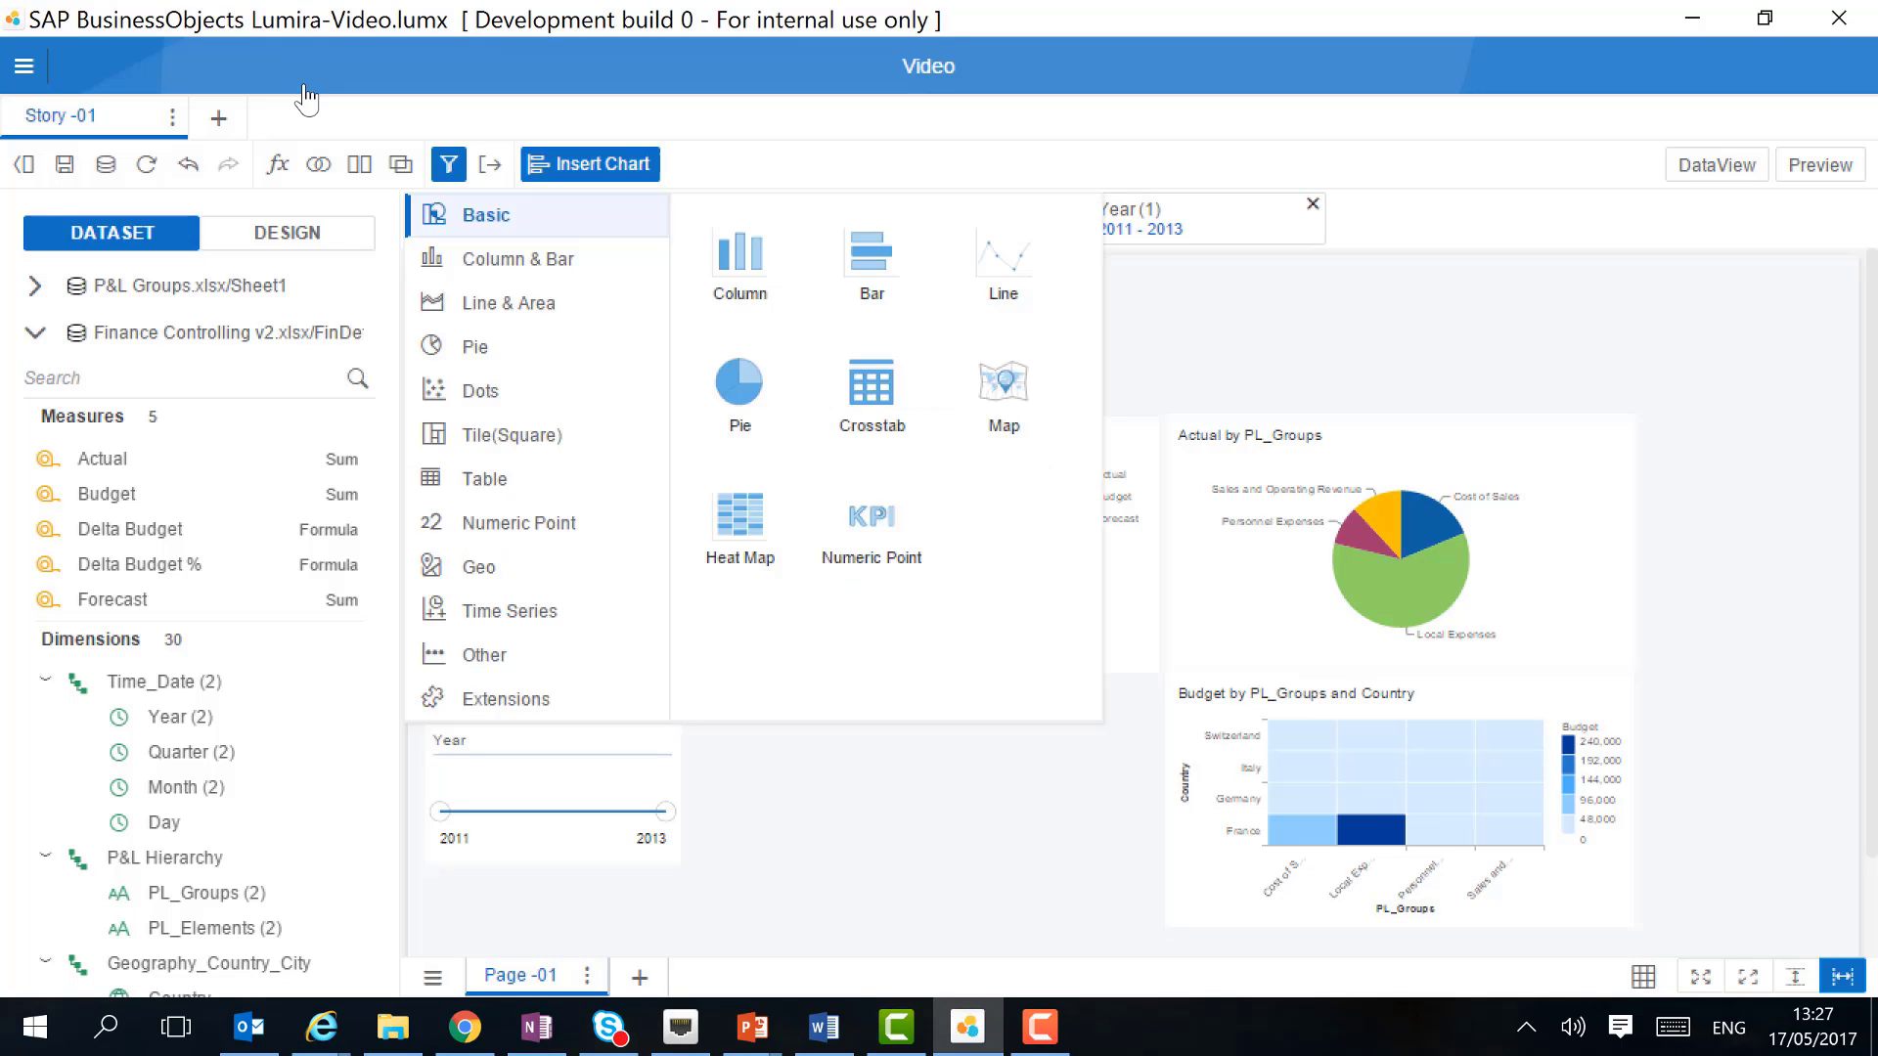
pyautogui.click(508, 479)
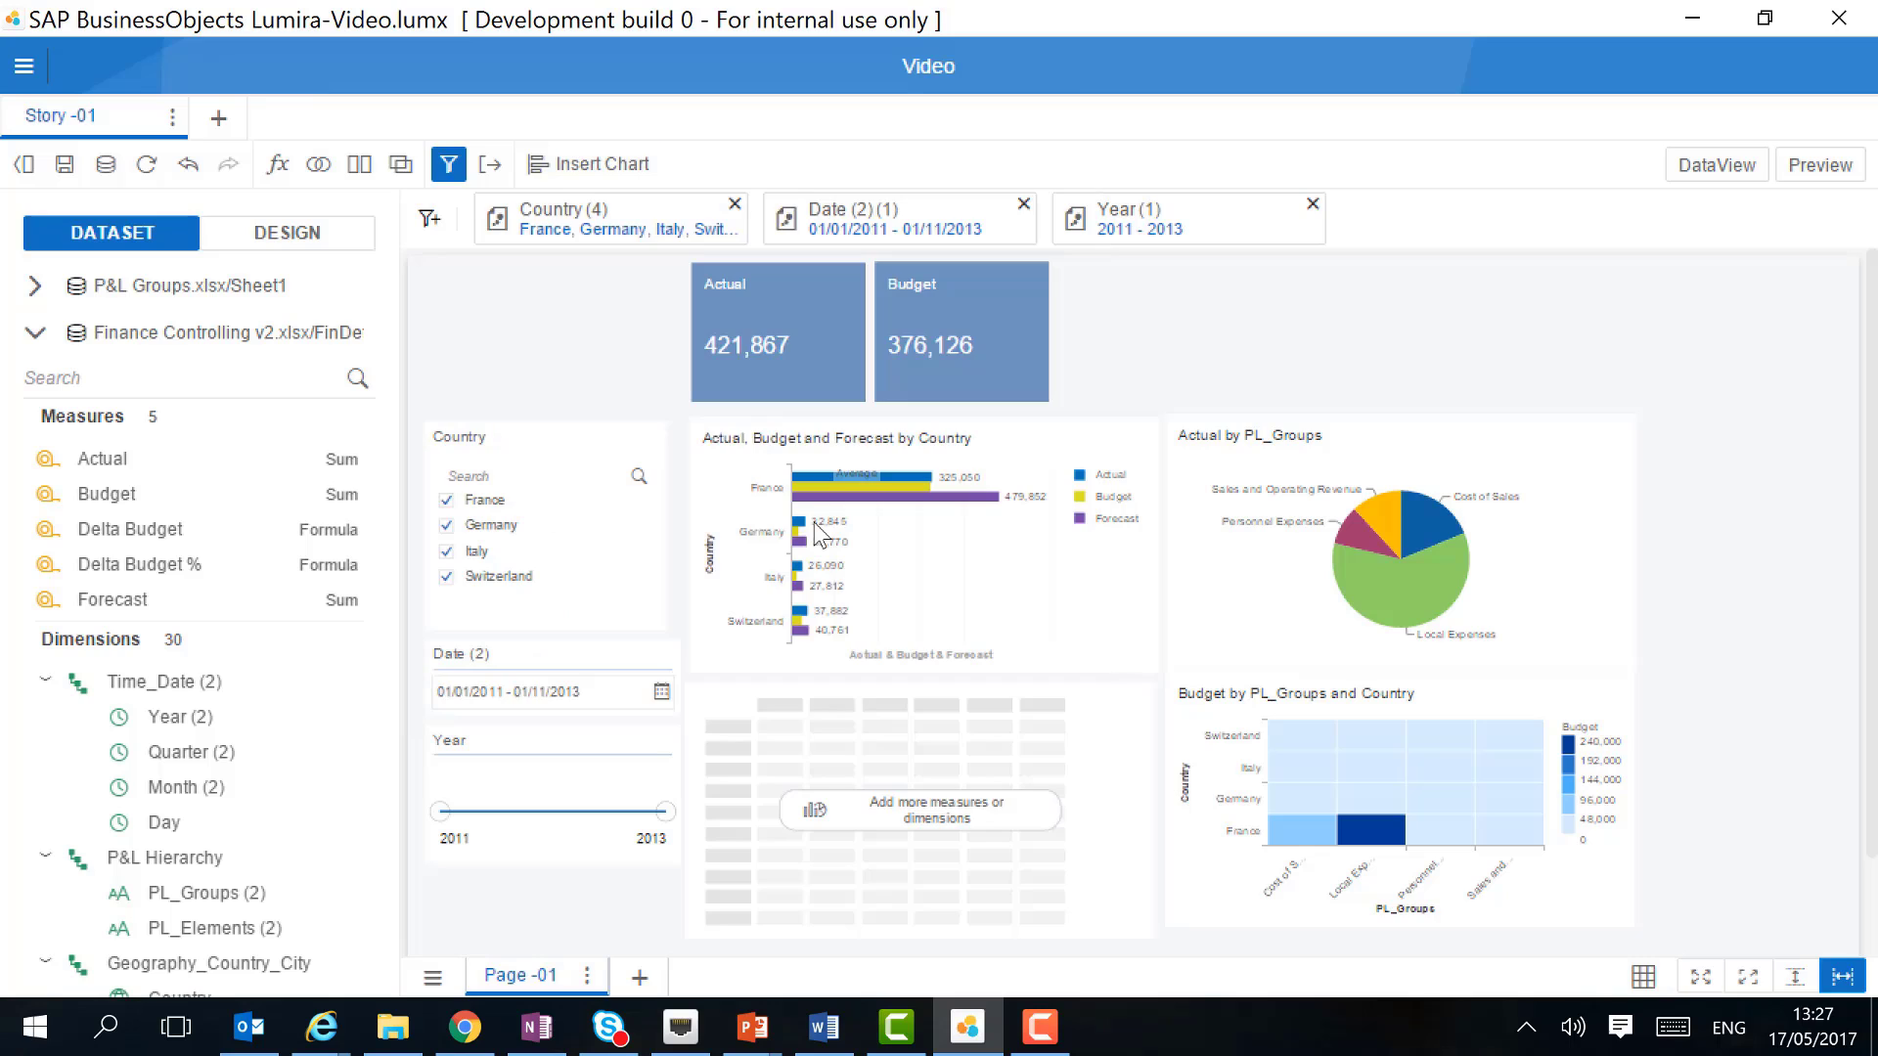
pyautogui.click(915, 769)
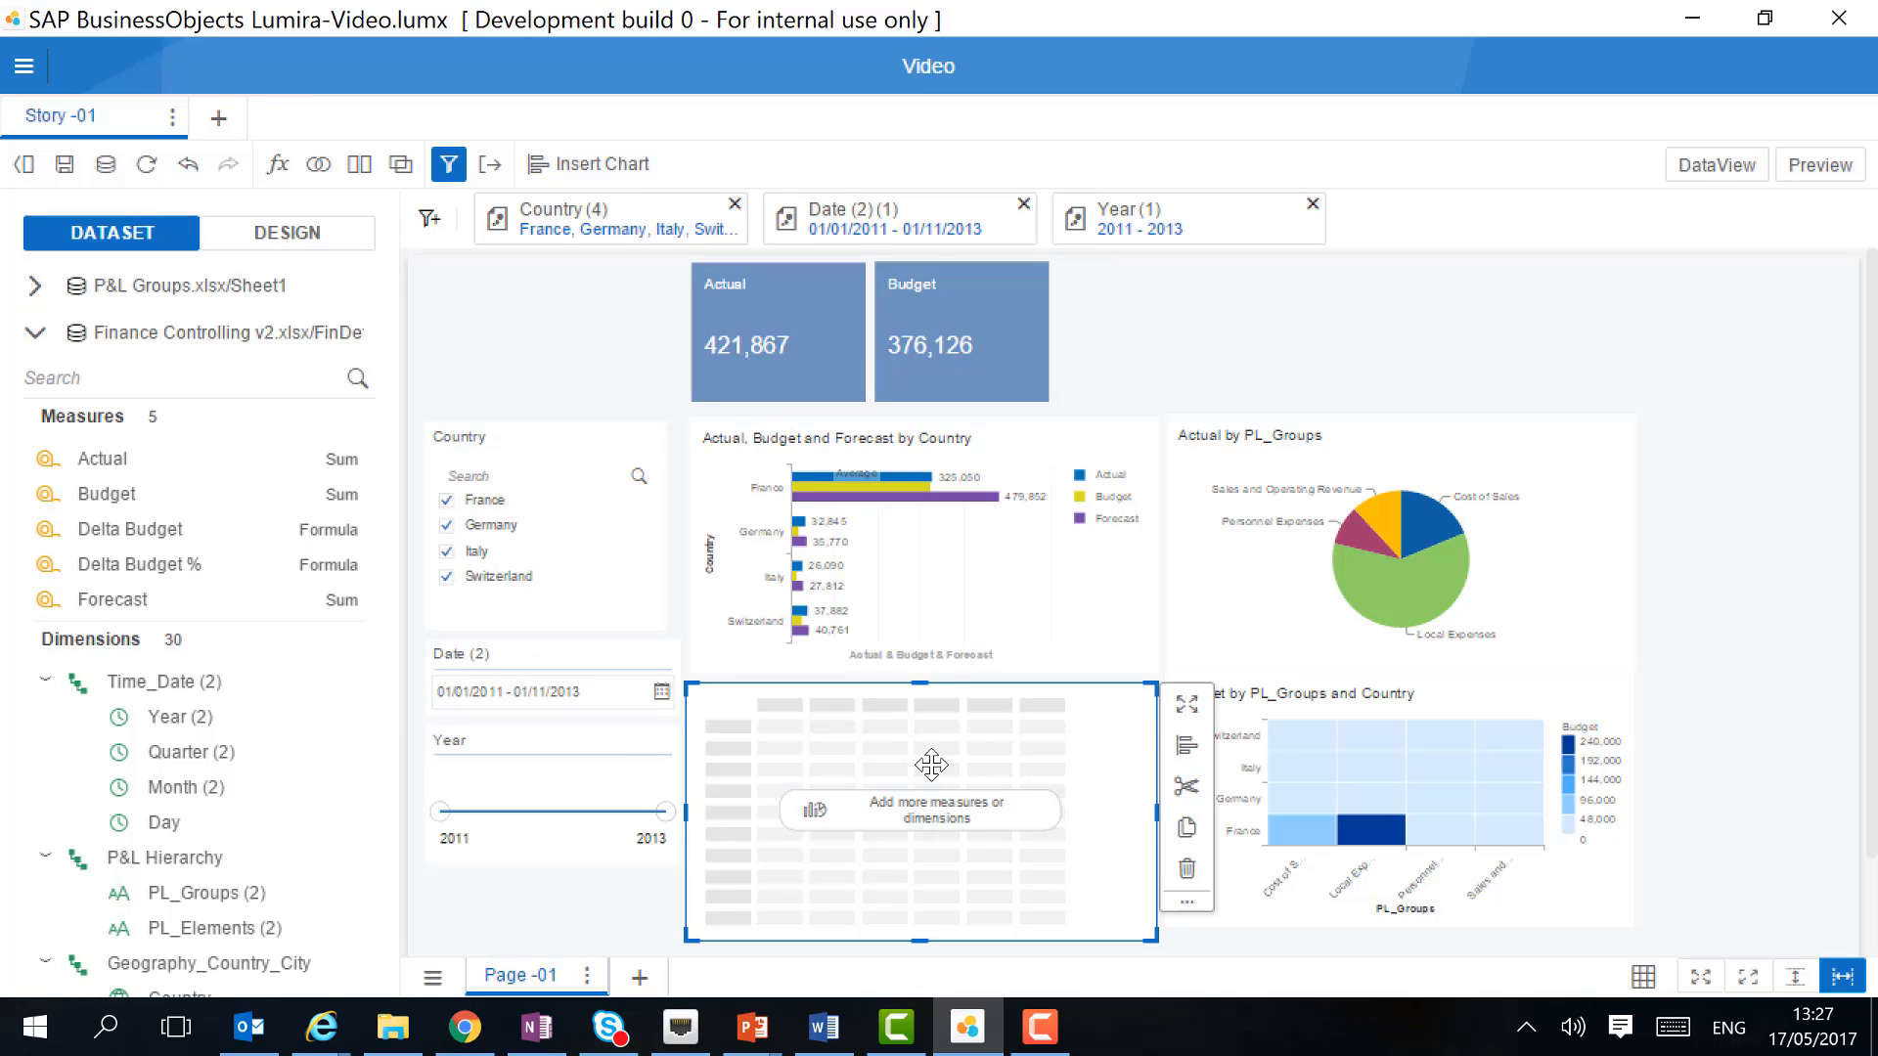
pyautogui.click(1186, 704)
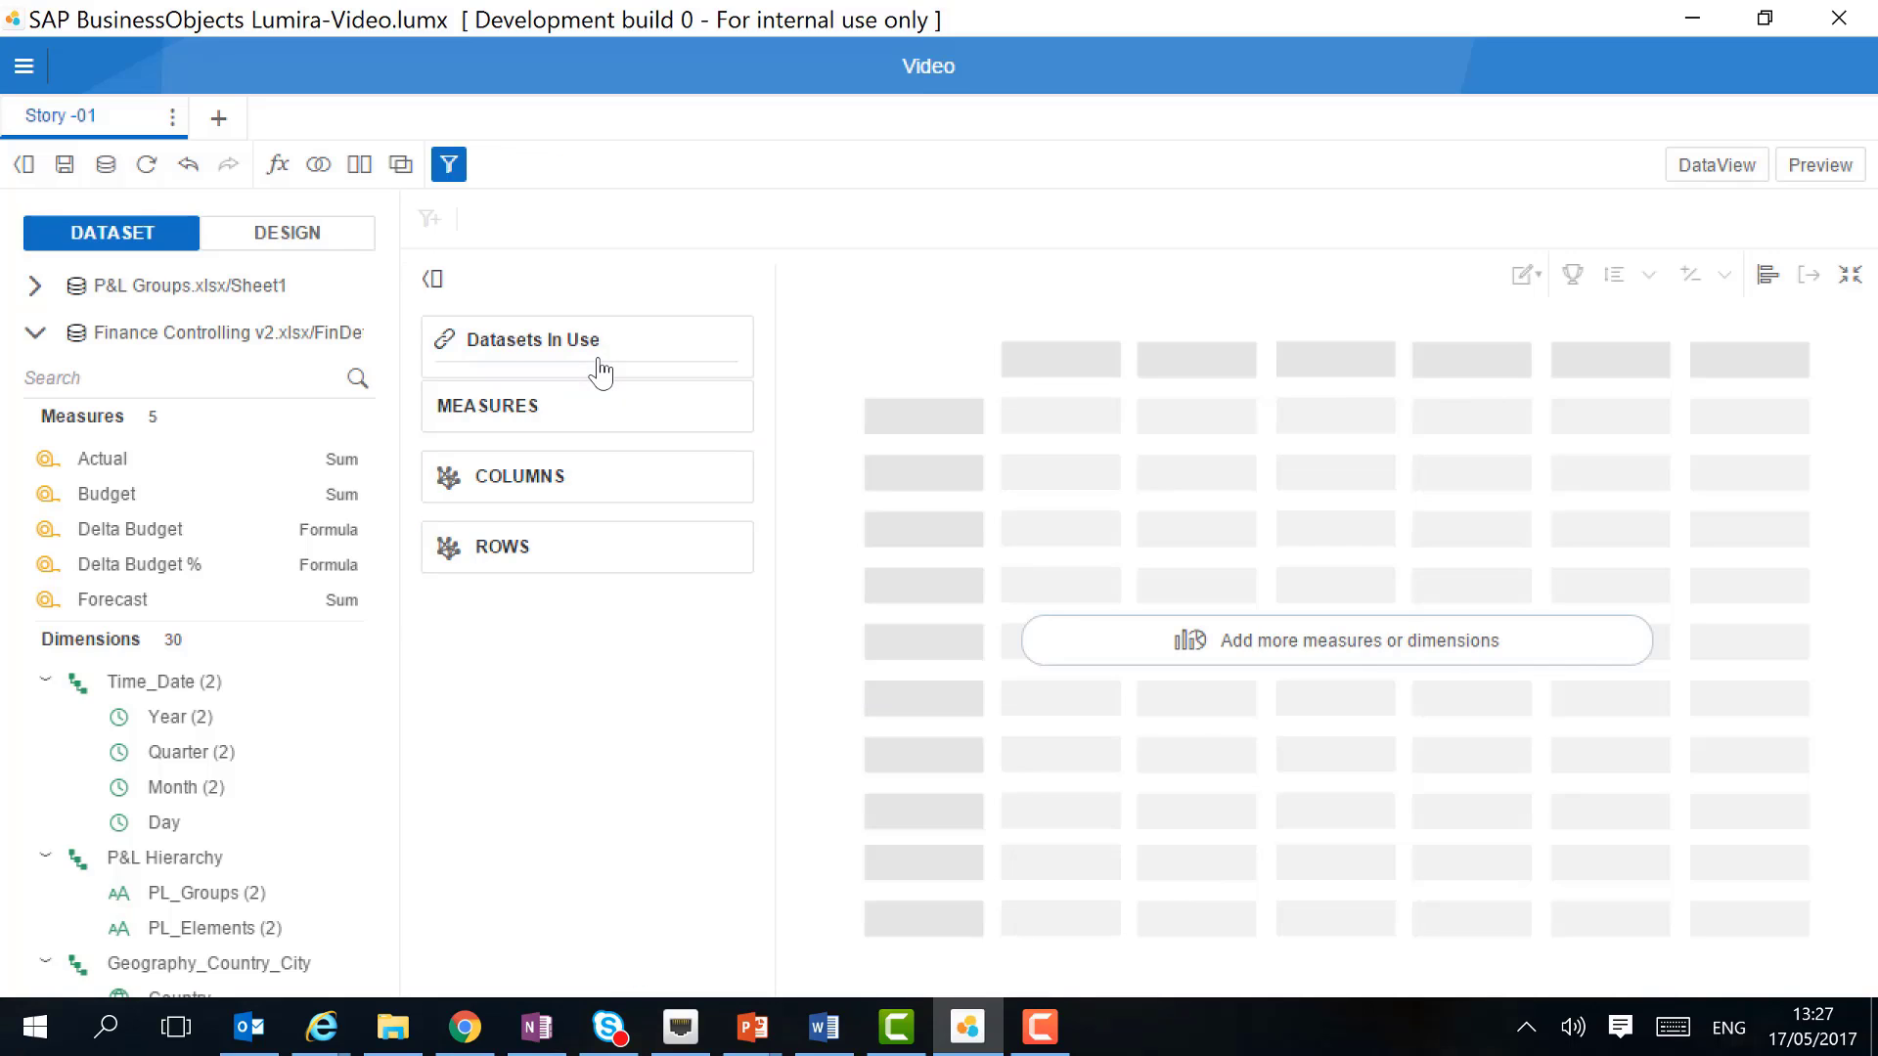
# Add Actual and Budget as measures of the crosstab and City to its rows.
pyautogui.moveTo(147, 461); pyautogui.dragTo(565, 413)
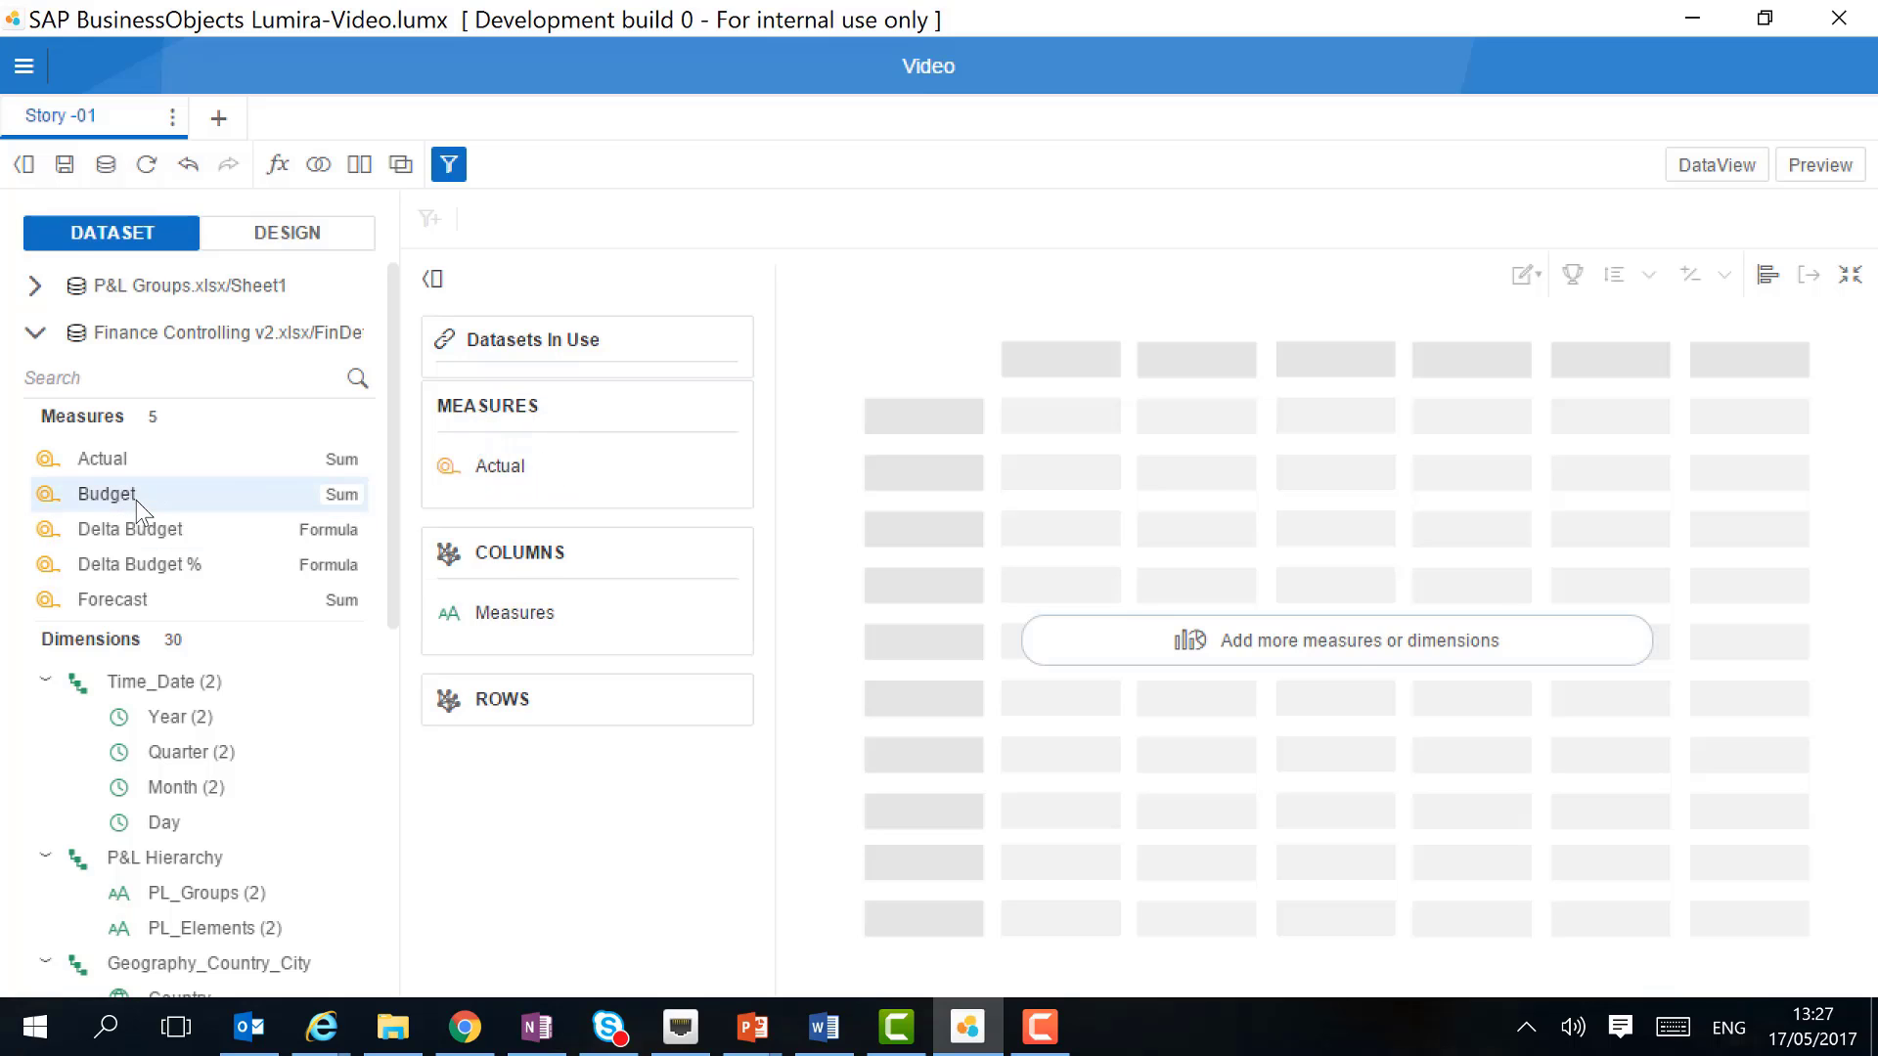
pyautogui.moveTo(136, 501); pyautogui.dragTo(503, 497)
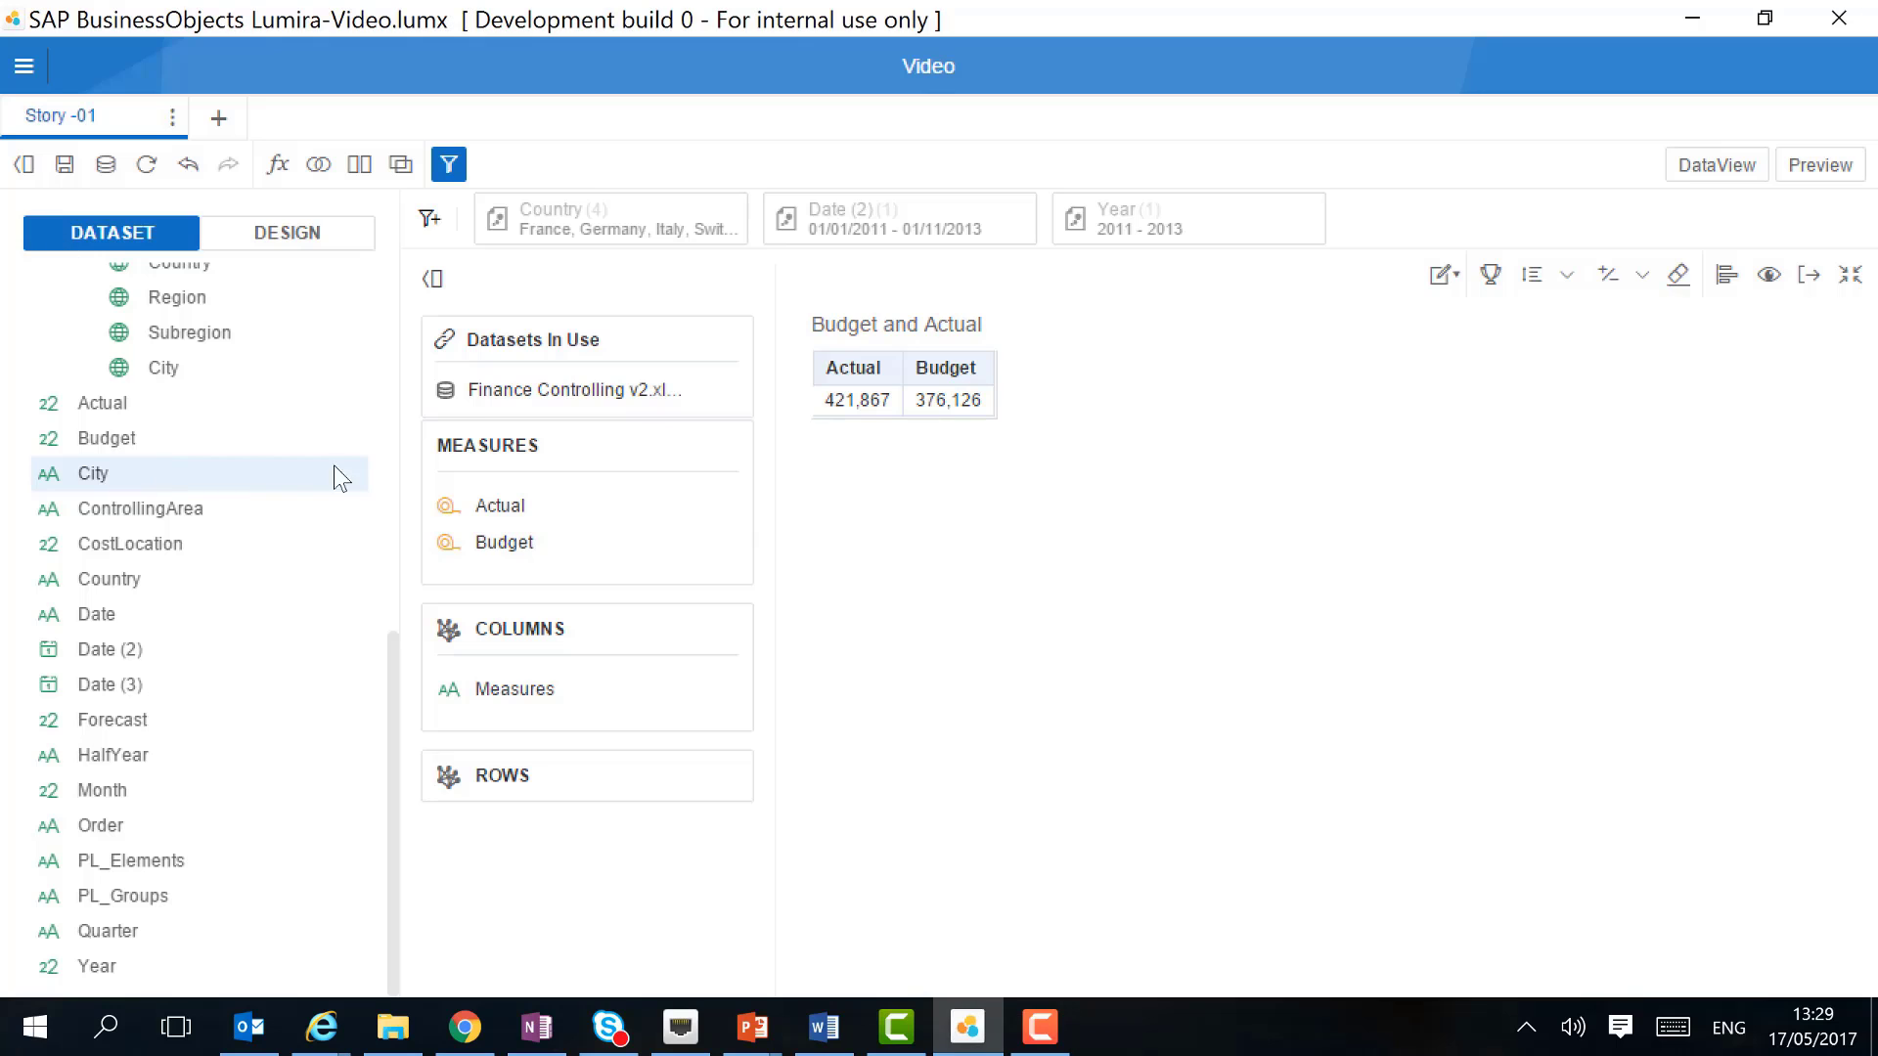
pyautogui.moveTo(334, 473); pyautogui.dragTo(537, 780)
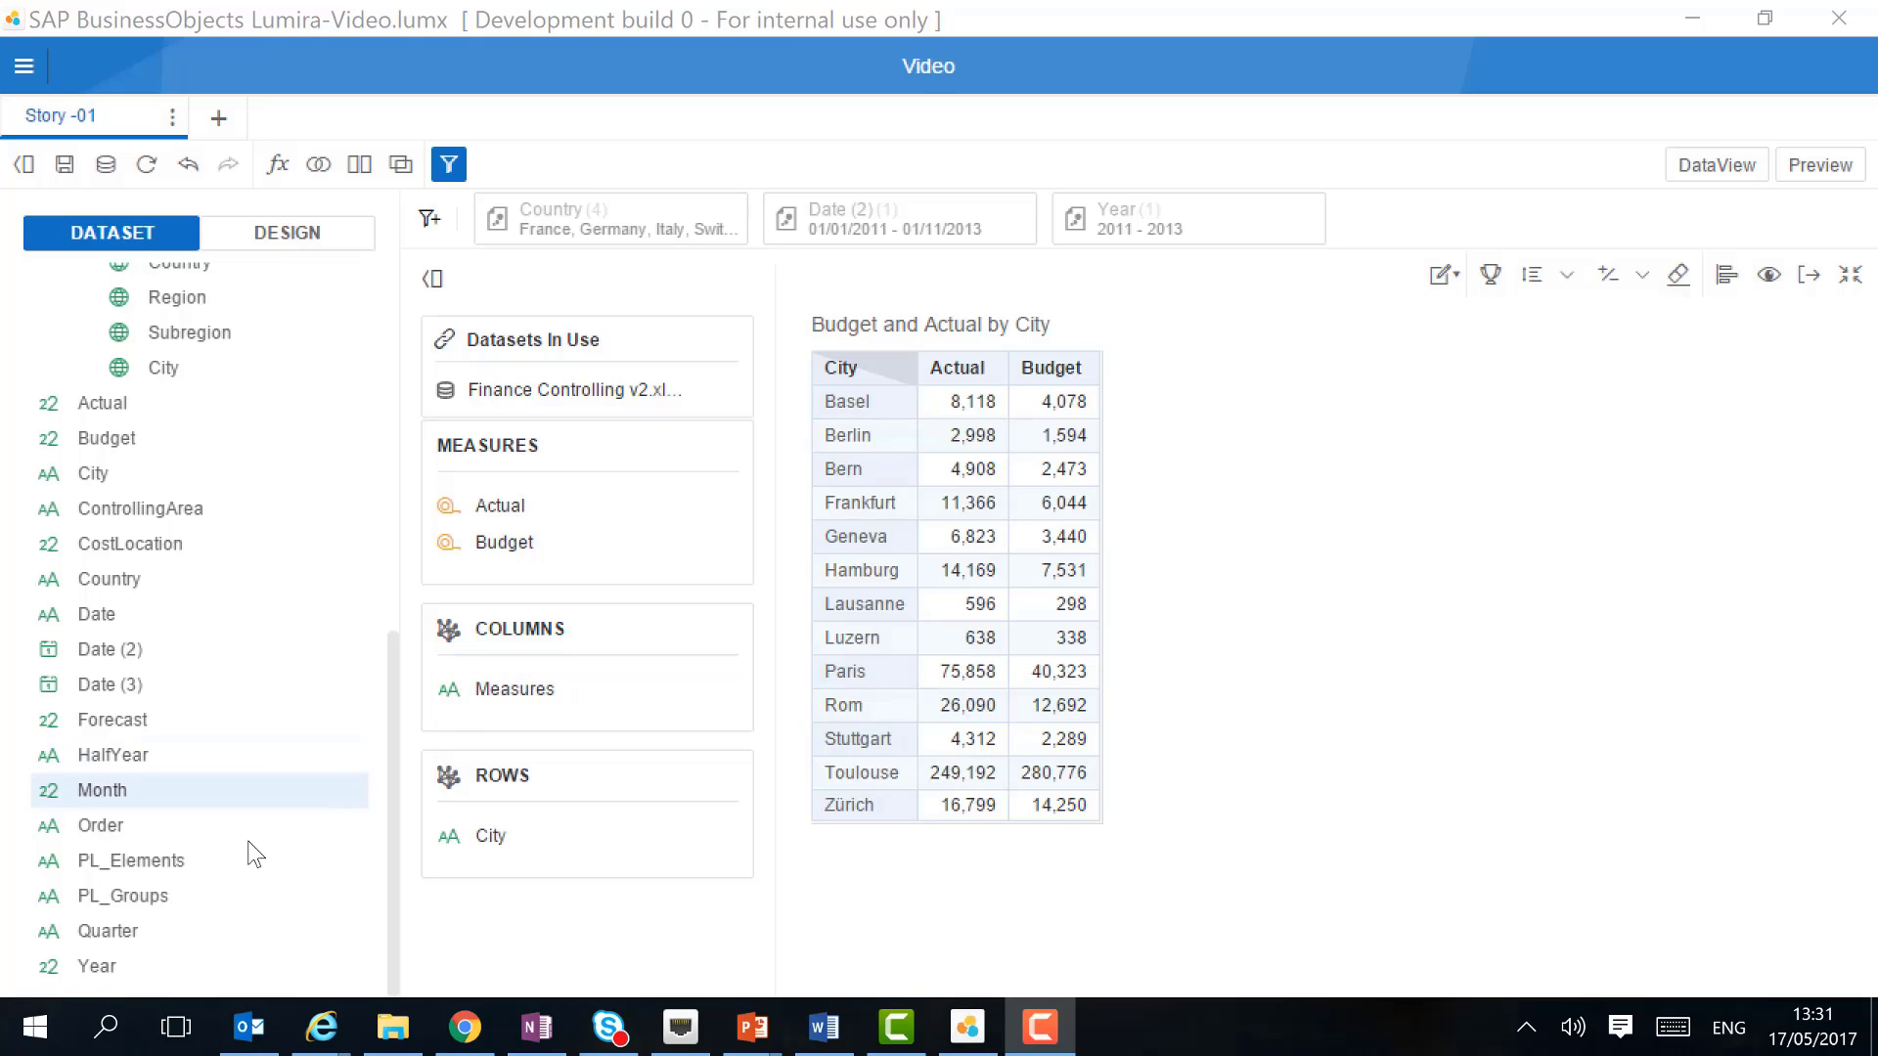
# Add Year to the crosstab's columns above the measures and widen the 2011 Budget column.
pyautogui.moveTo(126, 969); pyautogui.dragTo(528, 685)
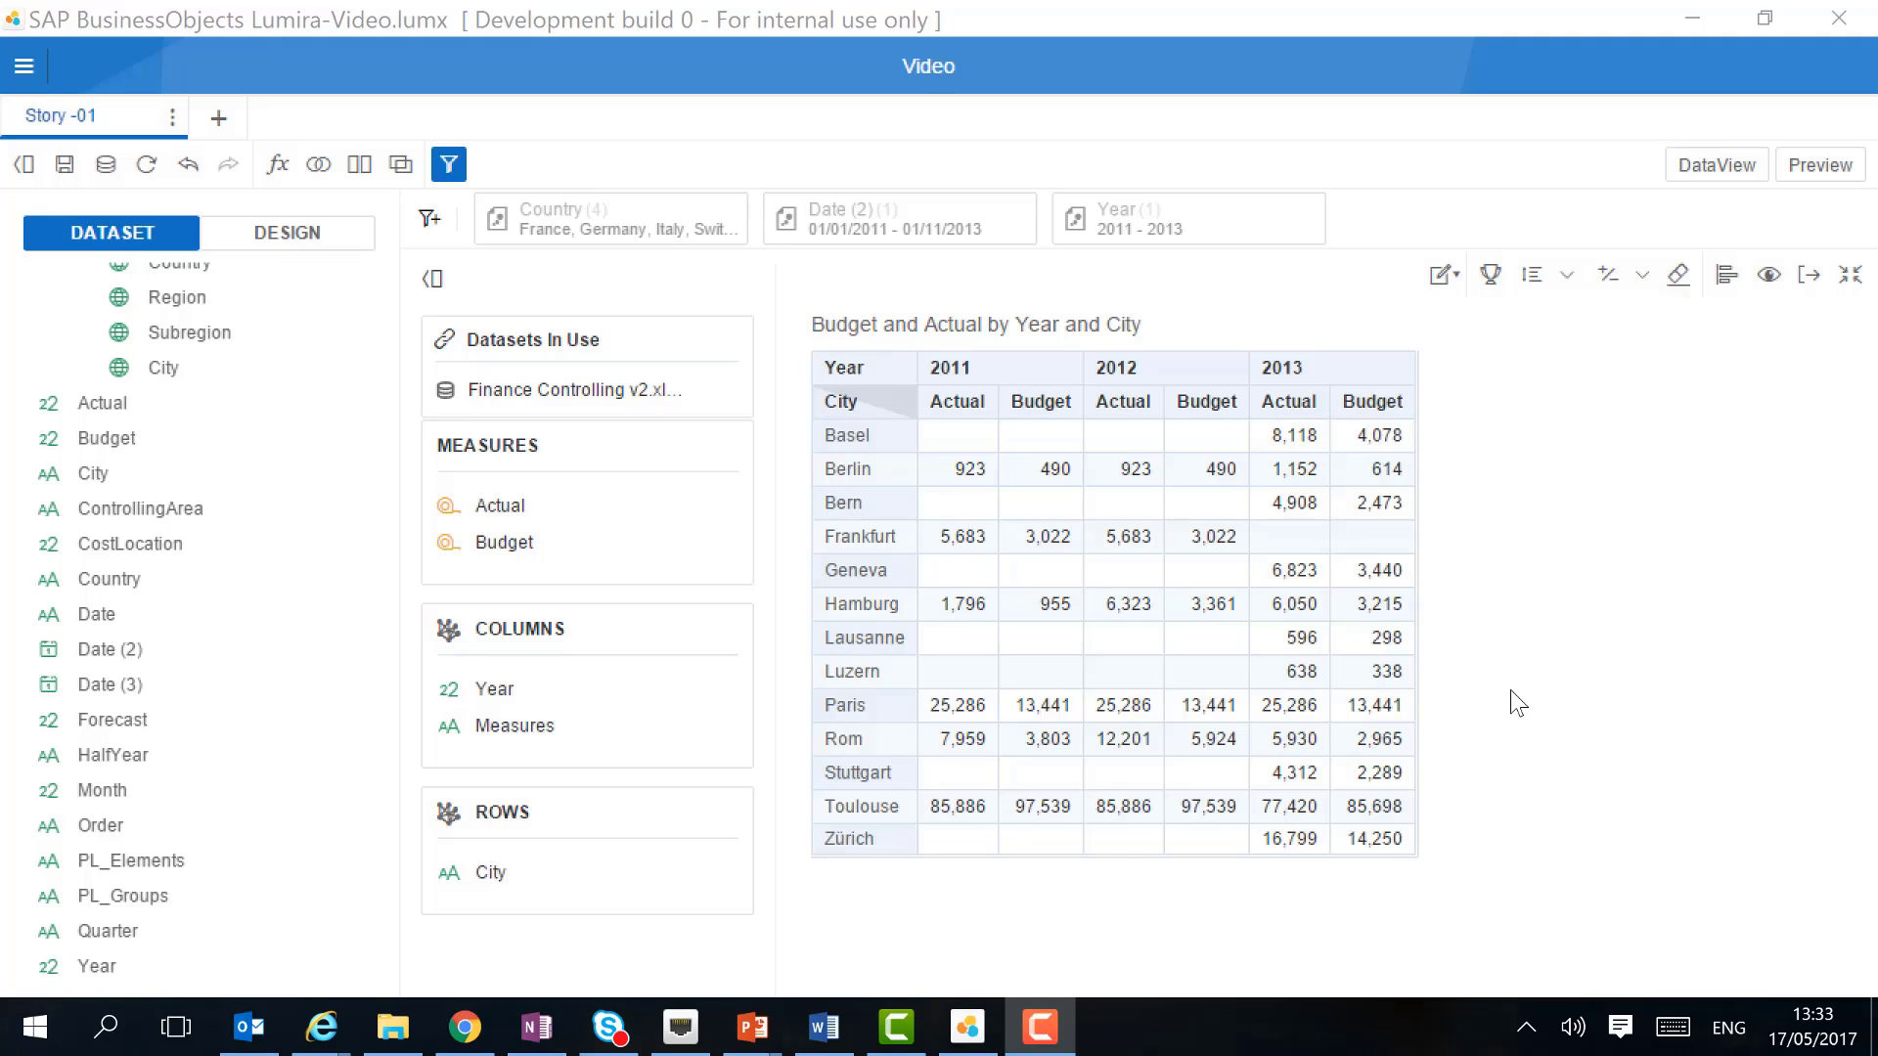
pyautogui.moveTo(1082, 403); pyautogui.dragTo(1114, 408)
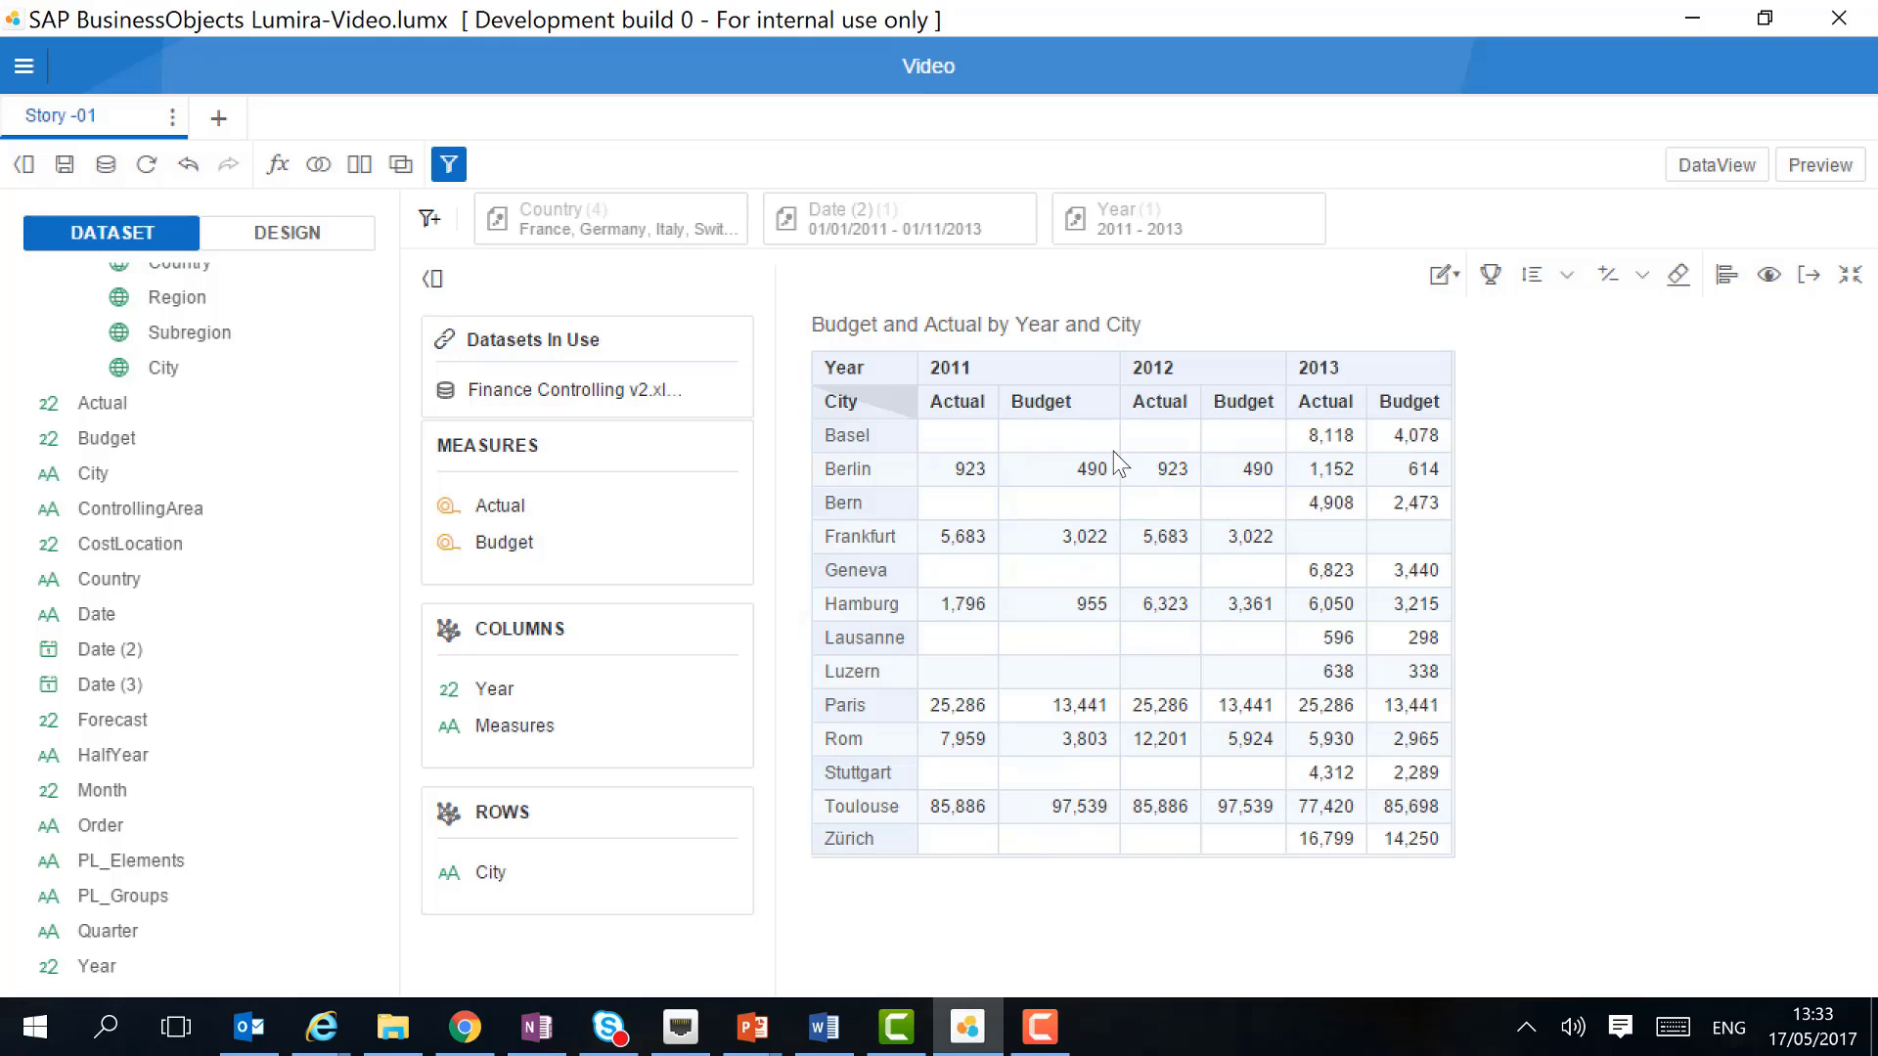
# Set the number format of the crosstab's Actual columns to a scaling factor of 1,000.
pyautogui.click(1329, 401)
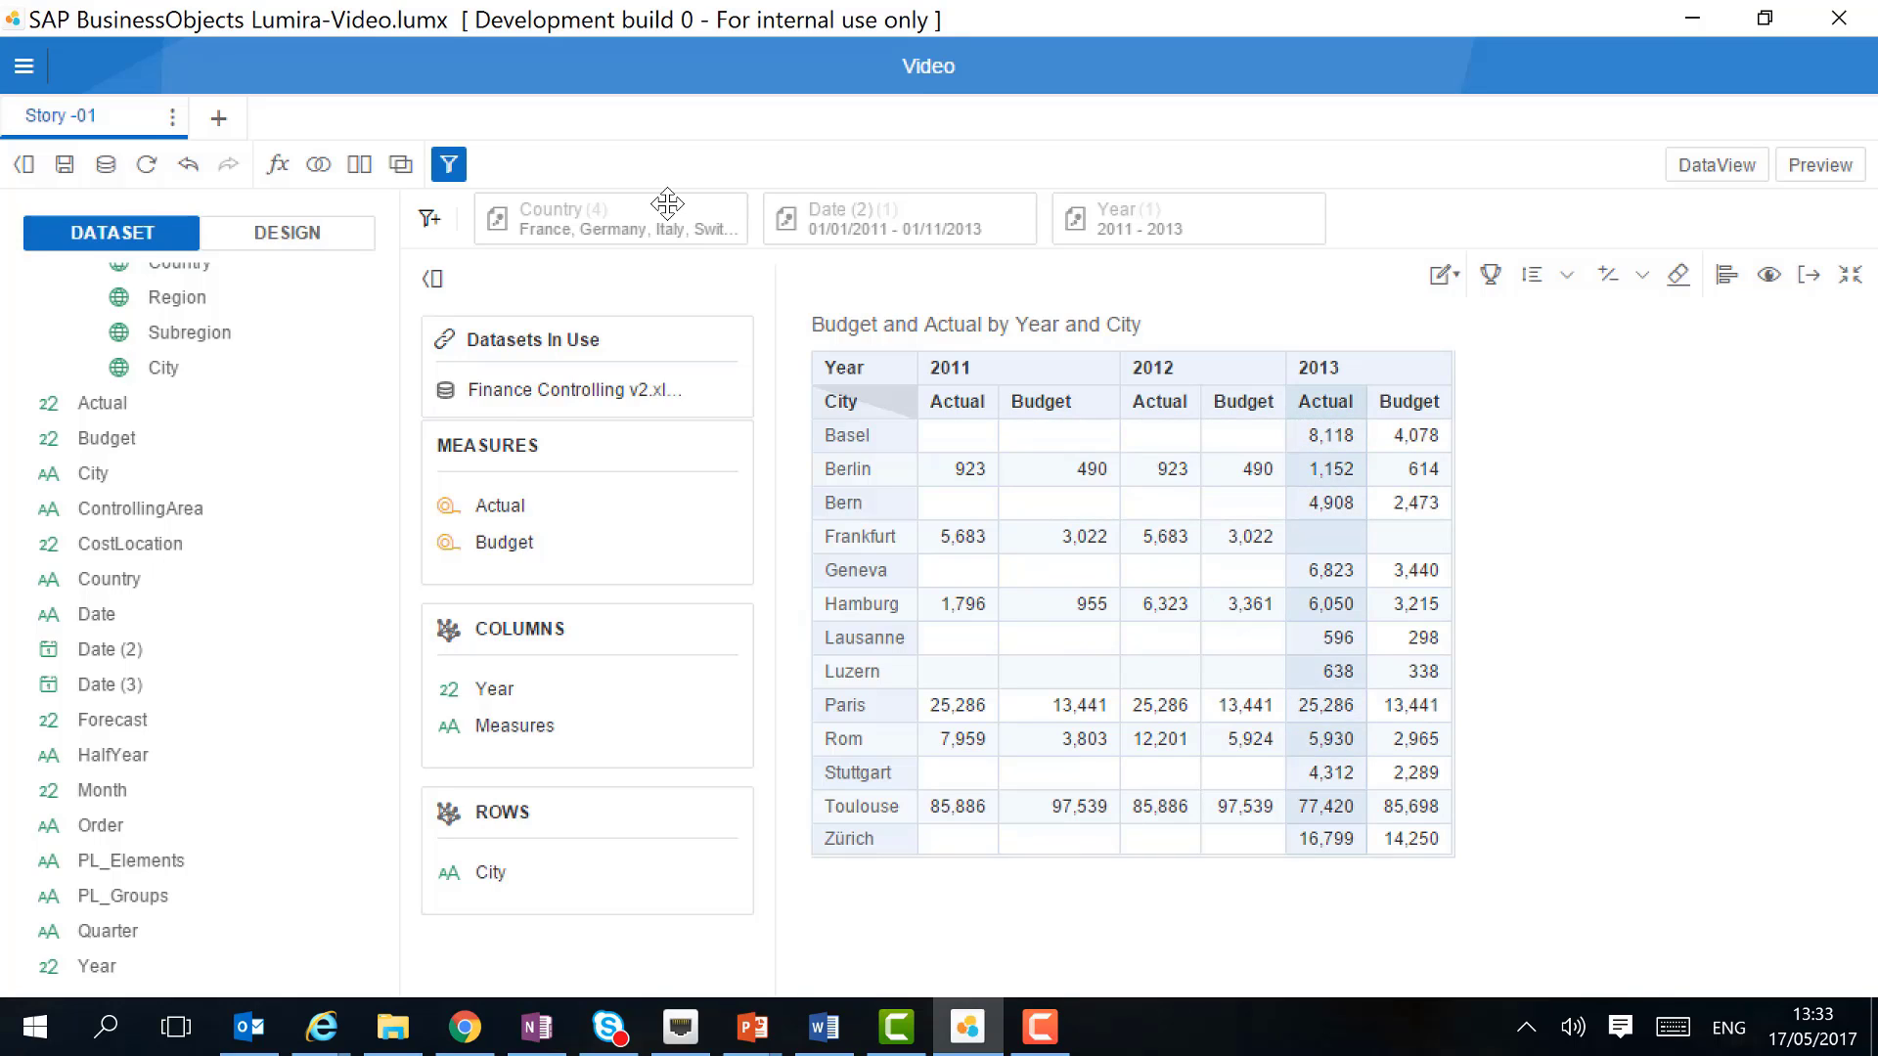
pyautogui.rightClick(1361, 403)
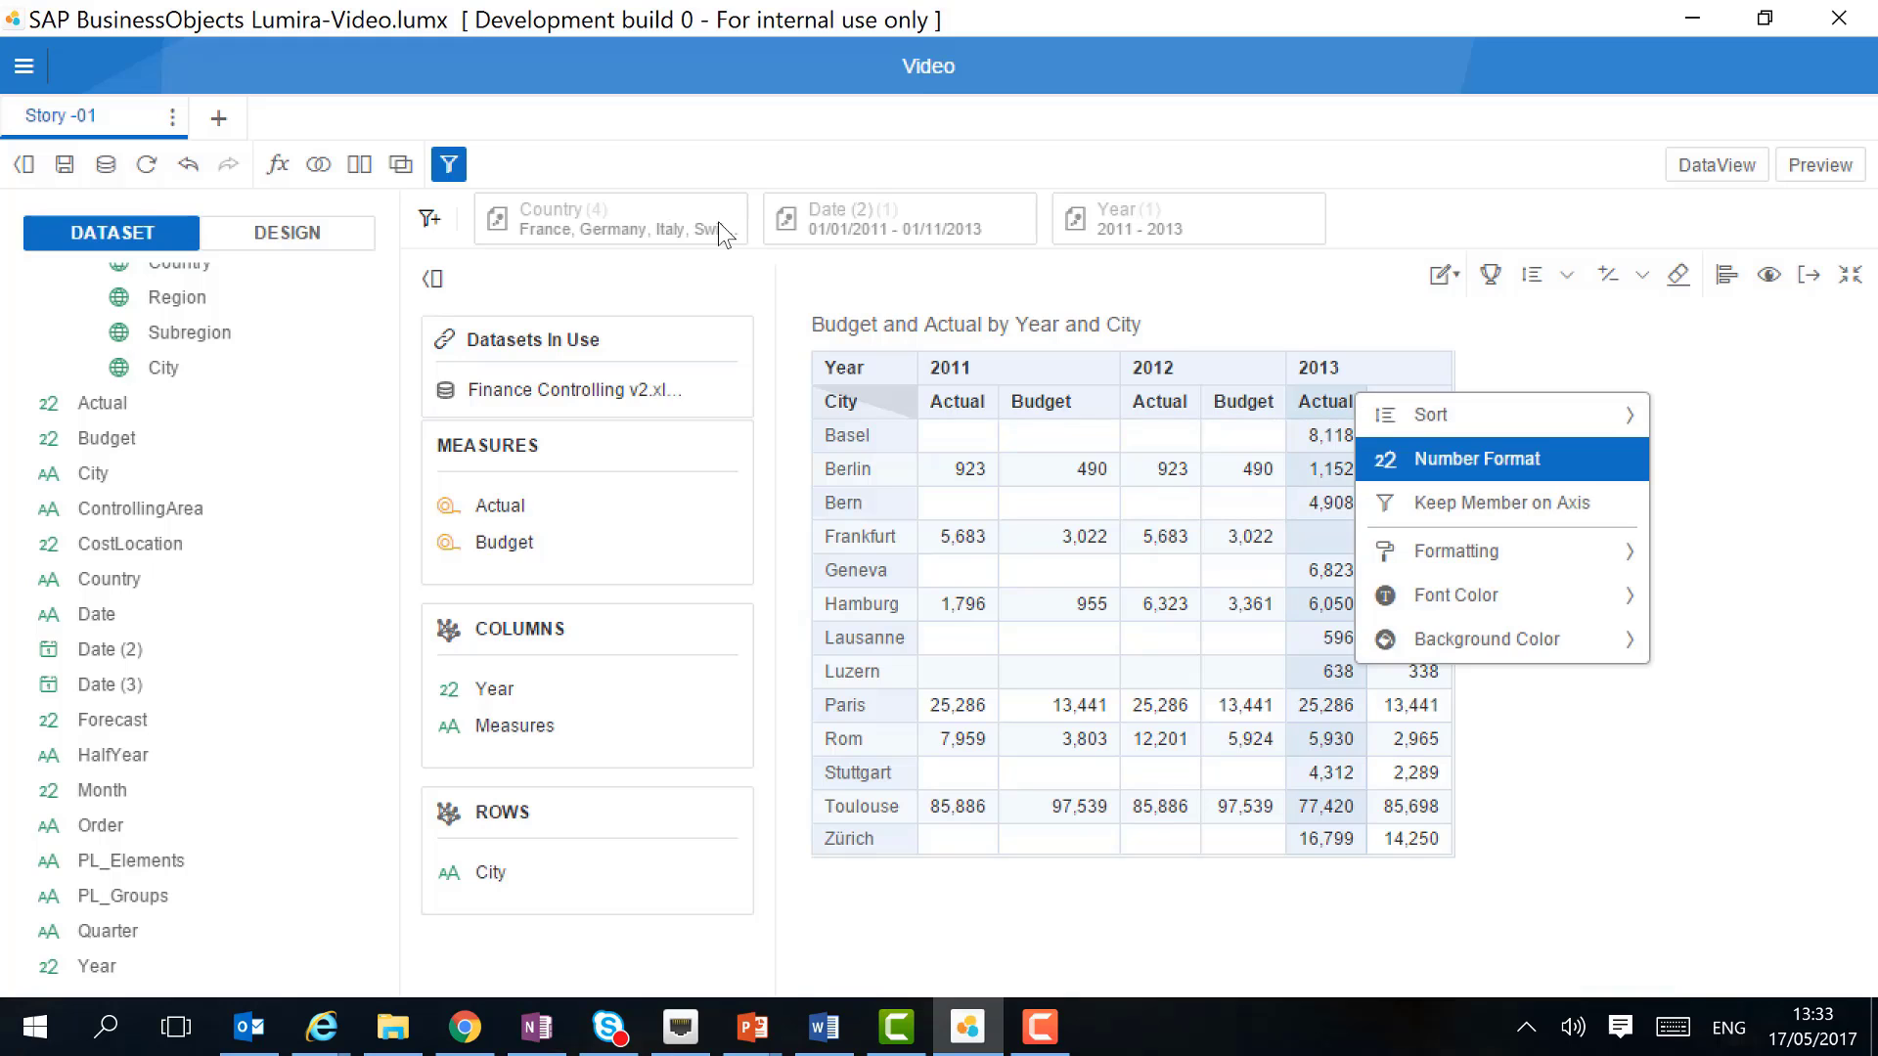
pyautogui.click(1526, 459)
pyautogui.click(997, 437)
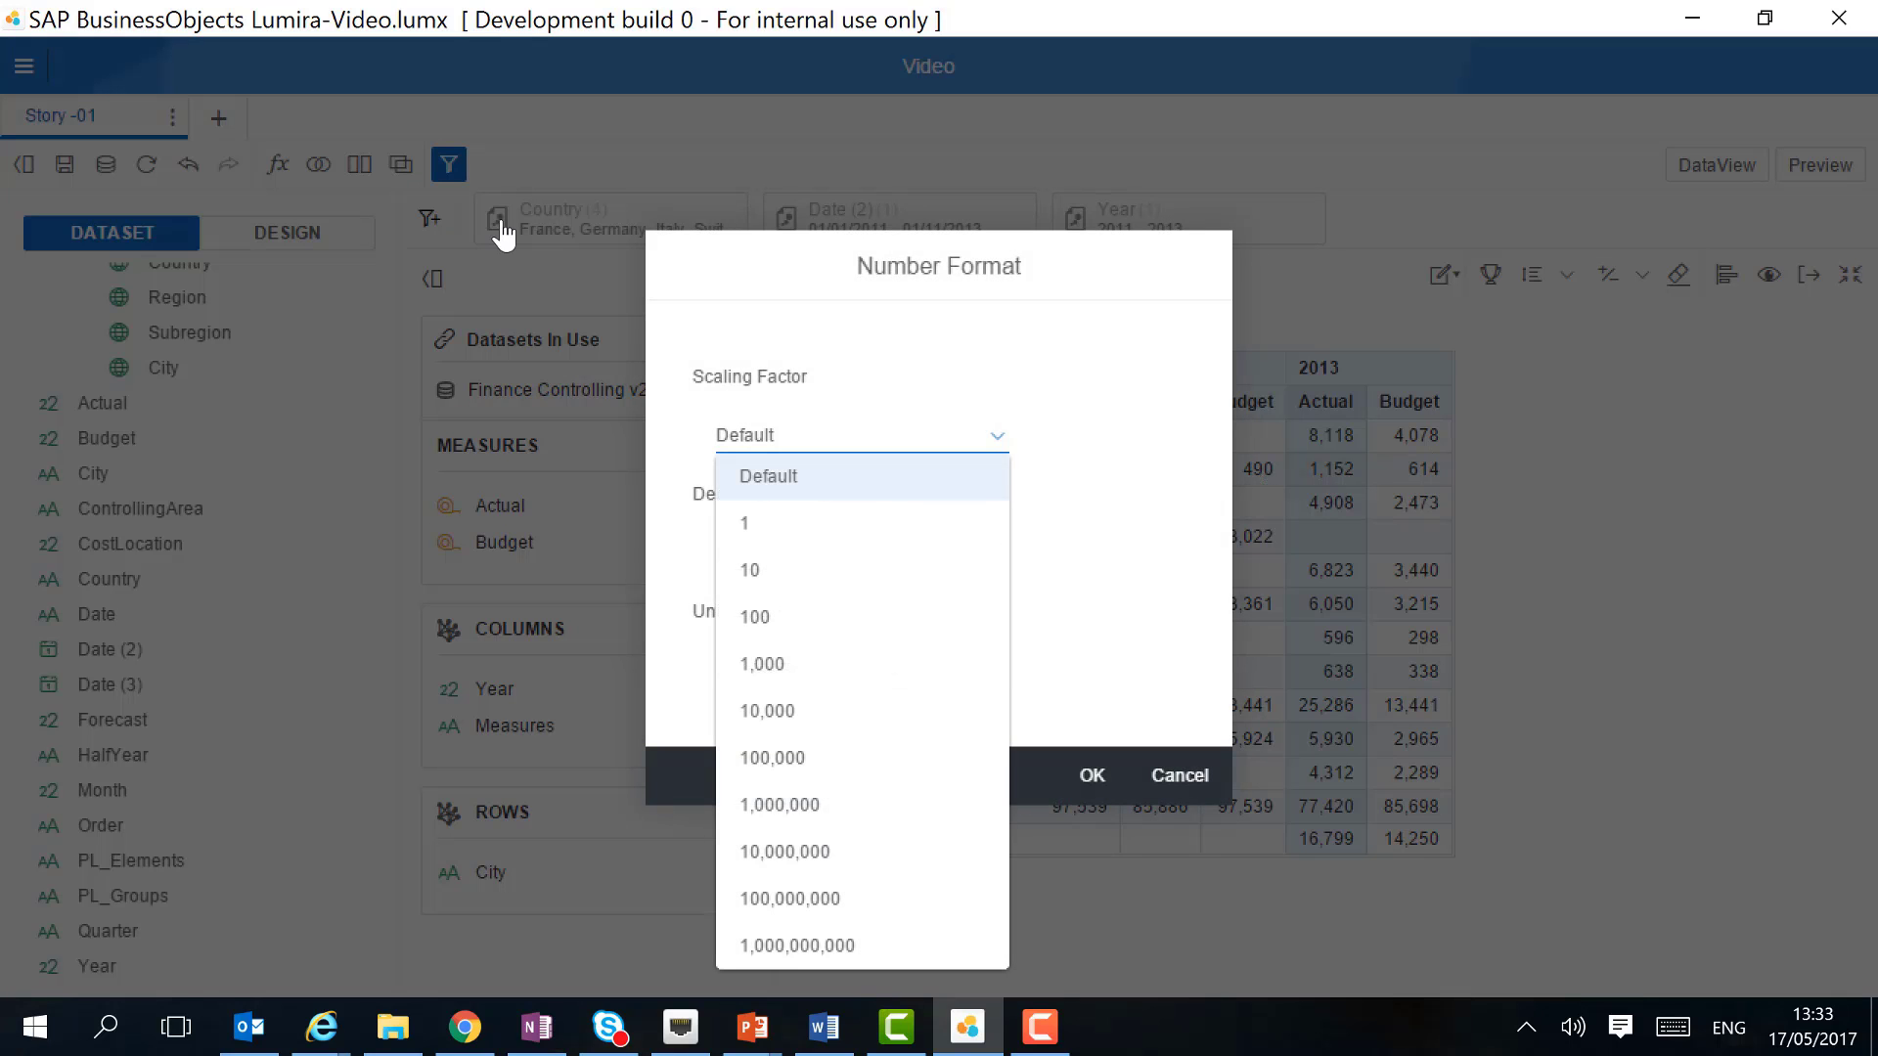
pyautogui.click(797, 664)
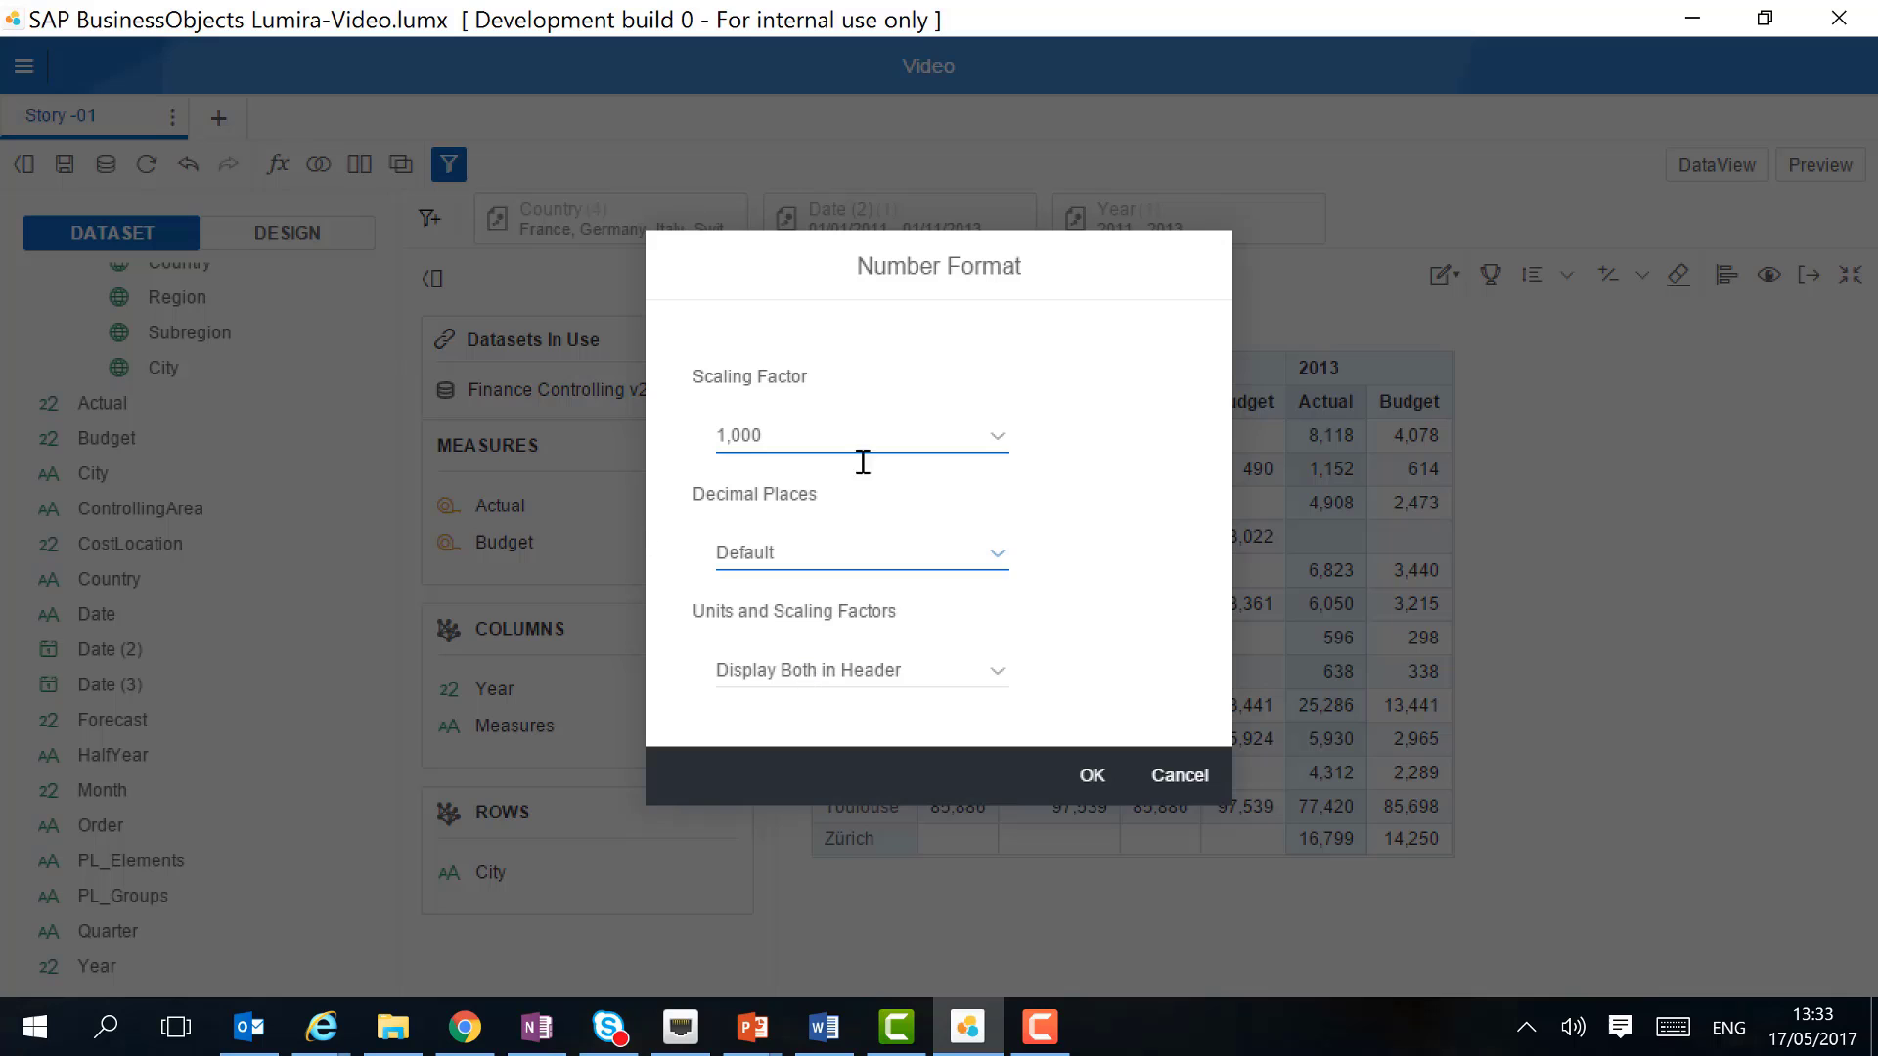
pyautogui.click(1085, 778)
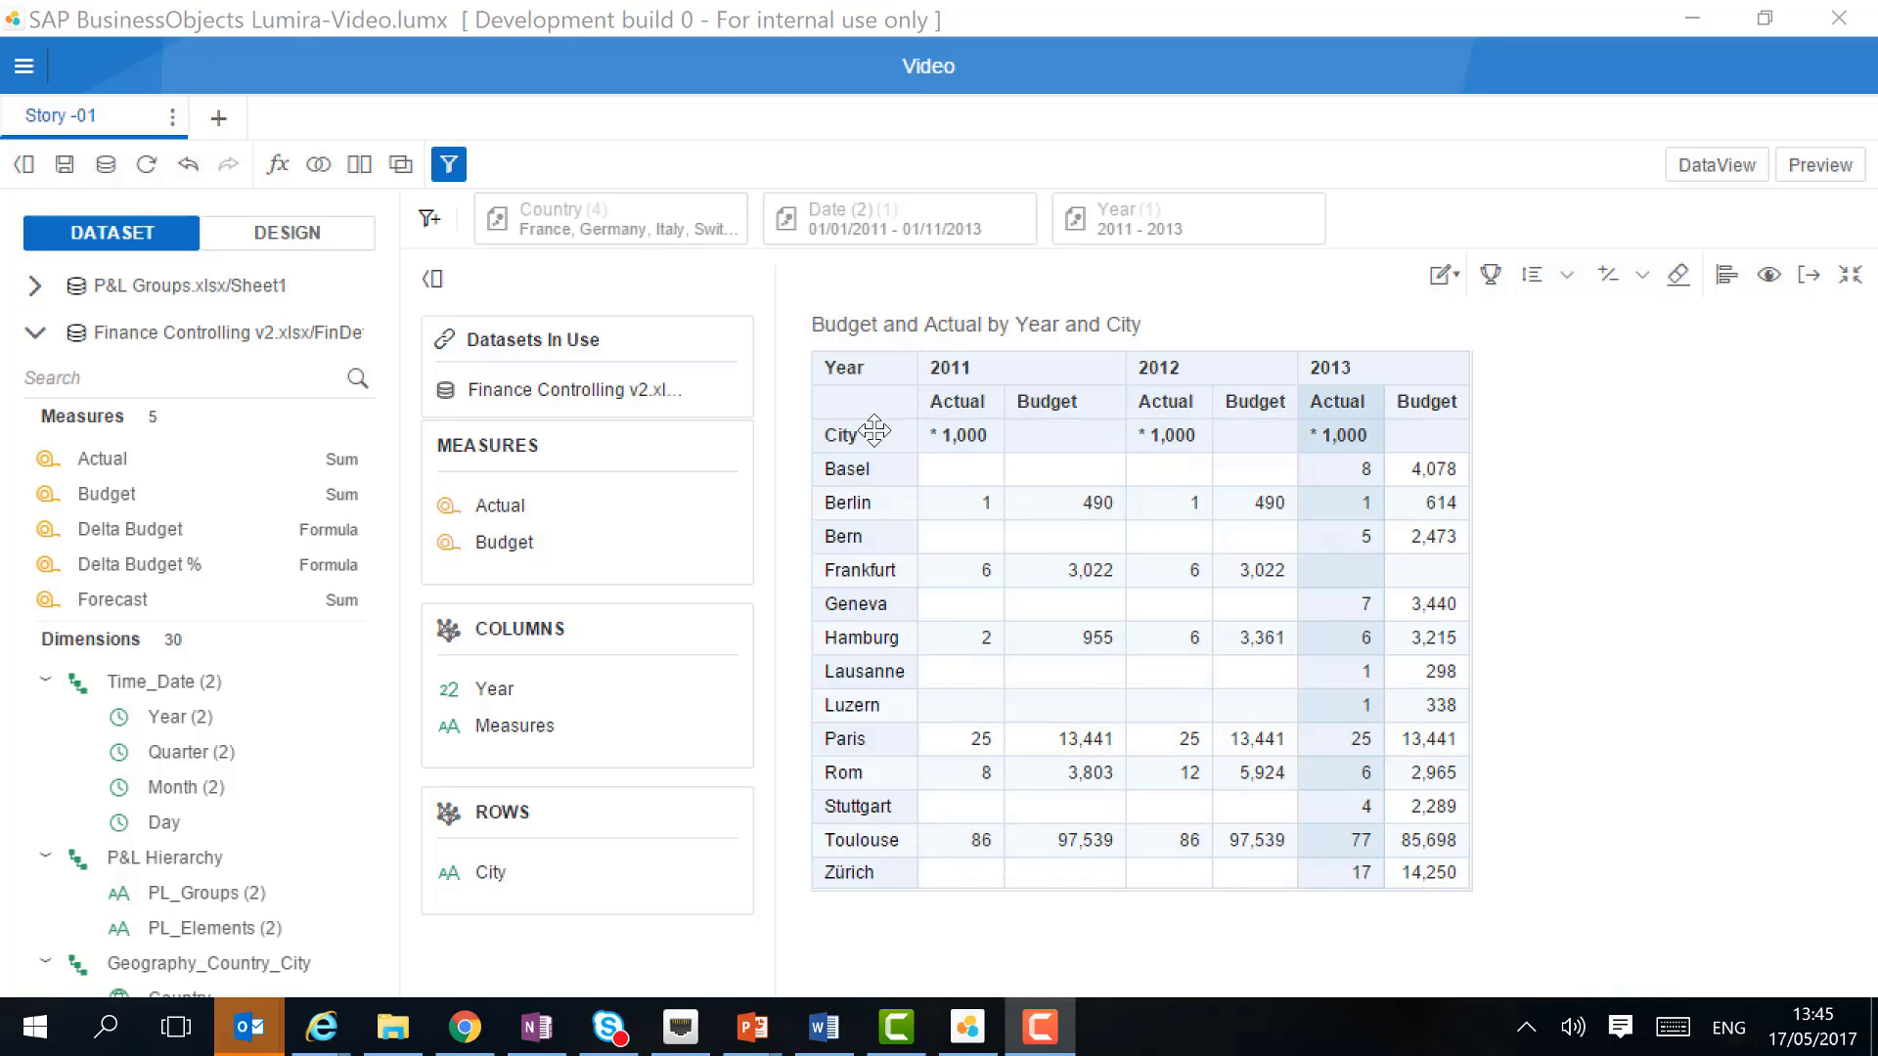
# Show totals for both the City rows and the Year columns of the crosstab.
pyautogui.rightClick(908, 430)
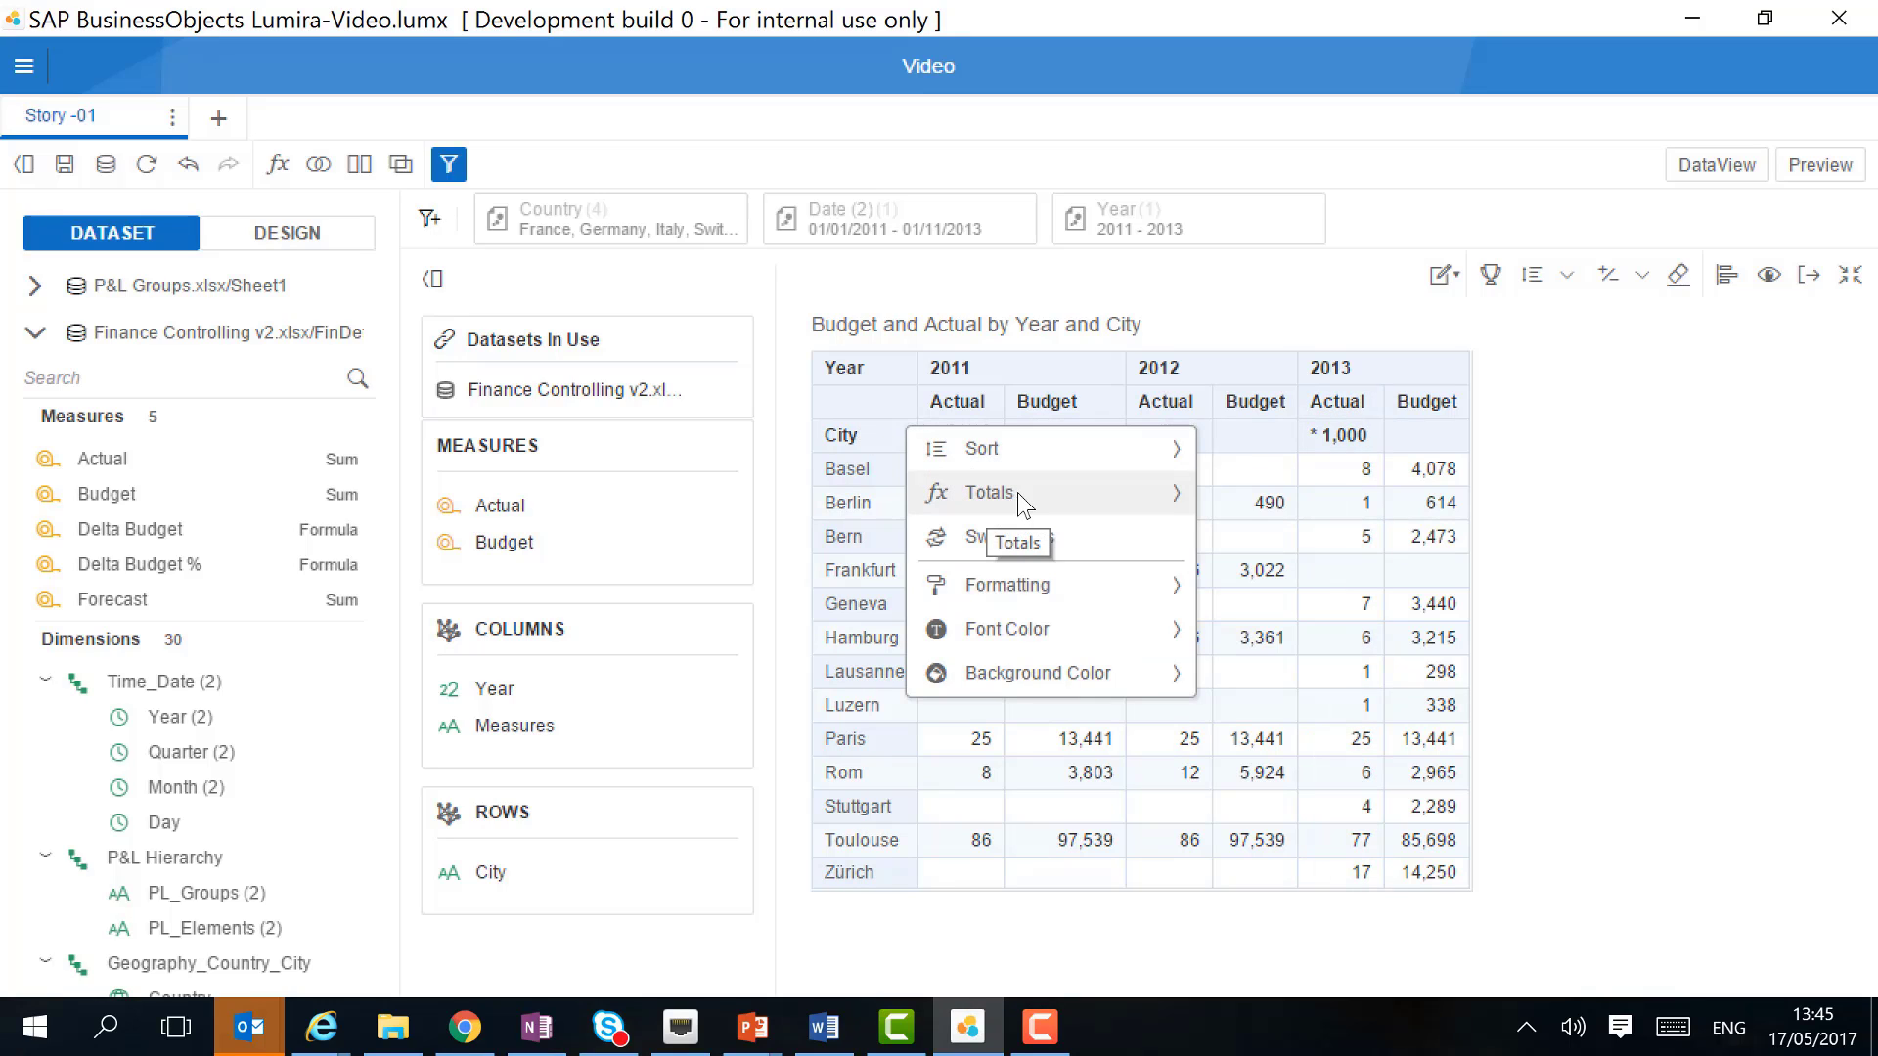
pyautogui.click(1022, 499)
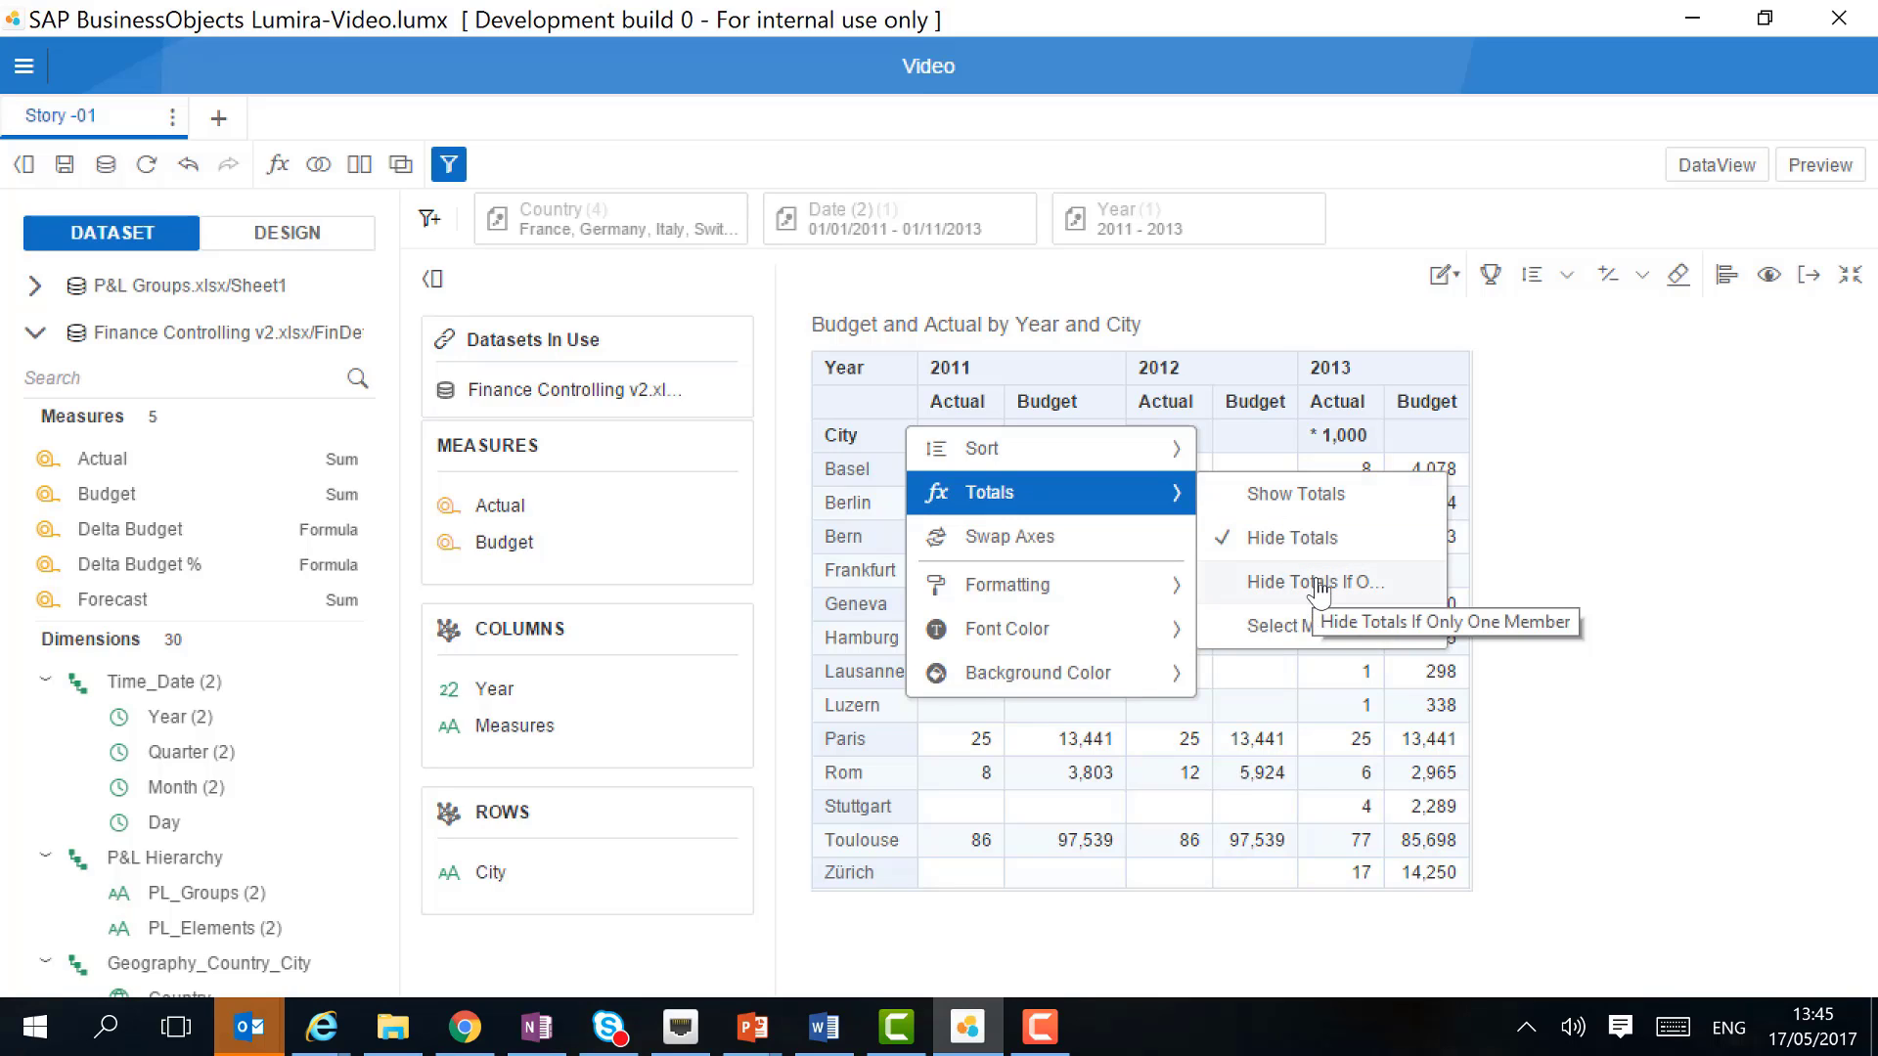
pyautogui.click(1296, 494)
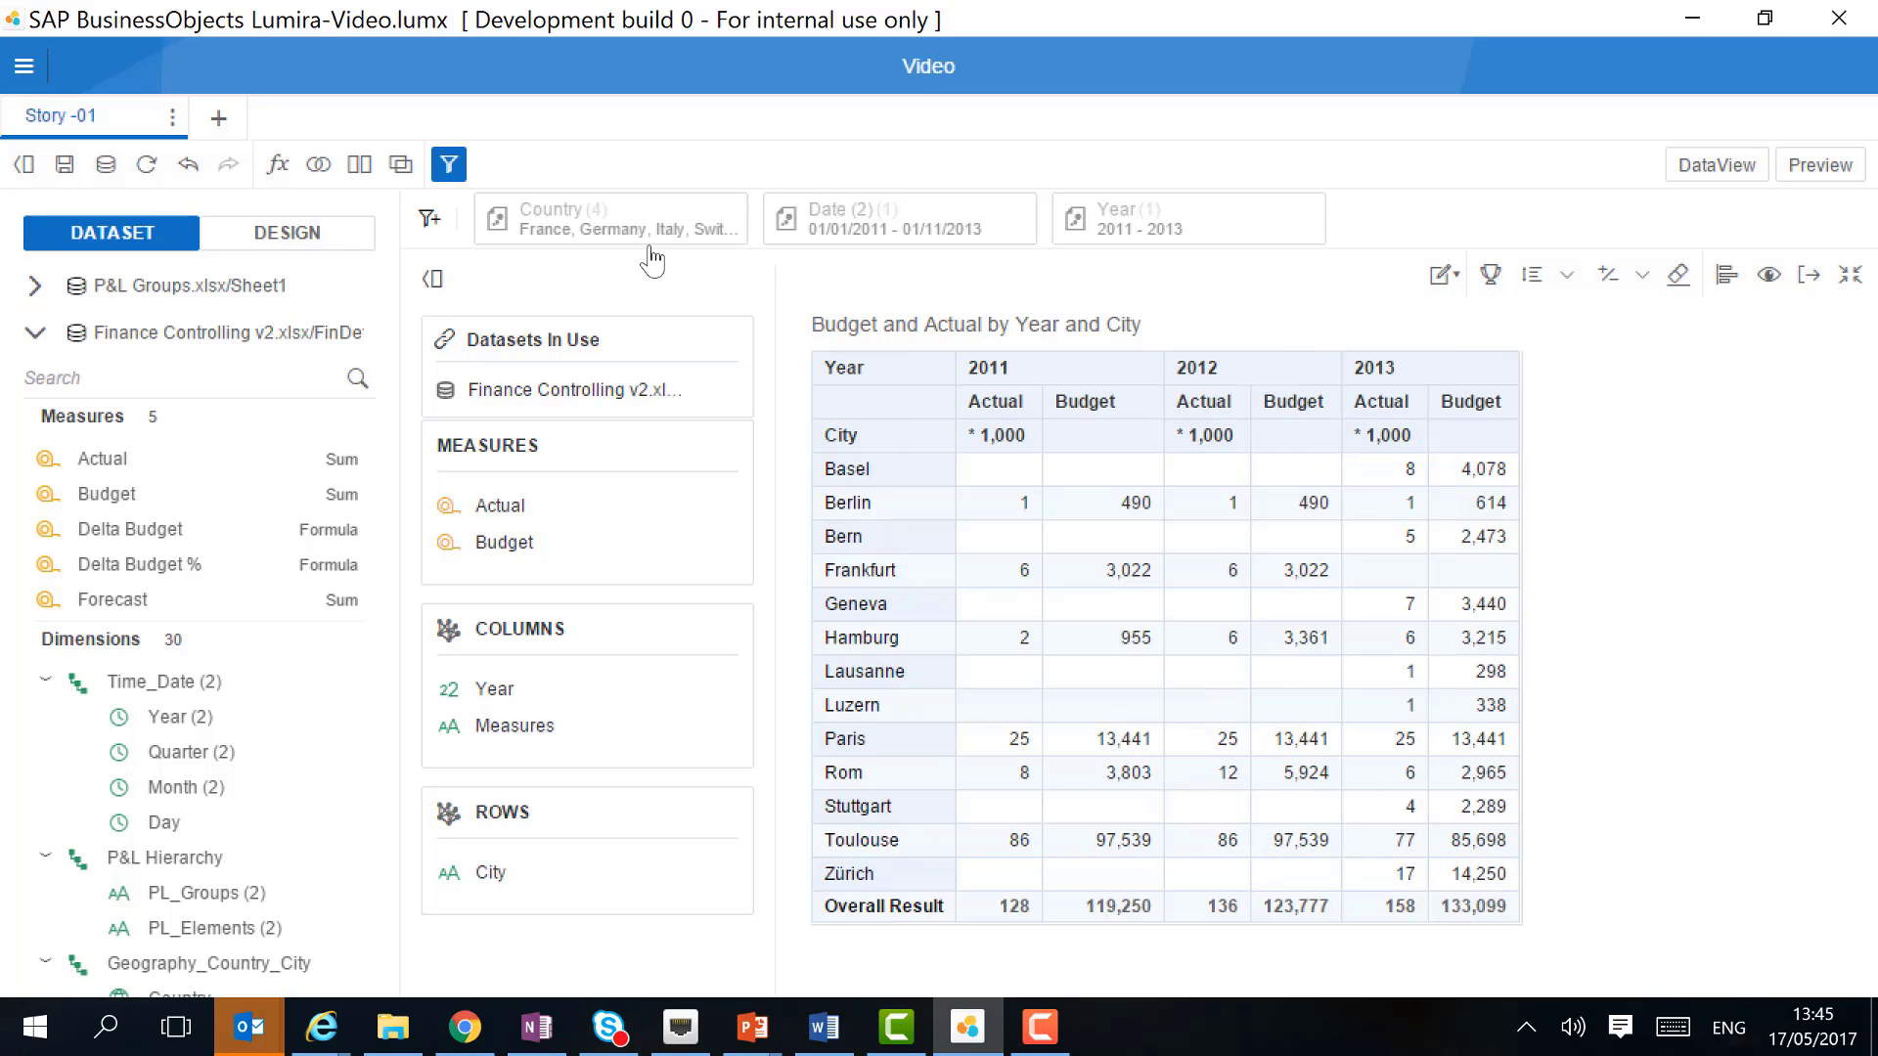
pyautogui.click(1000, 367)
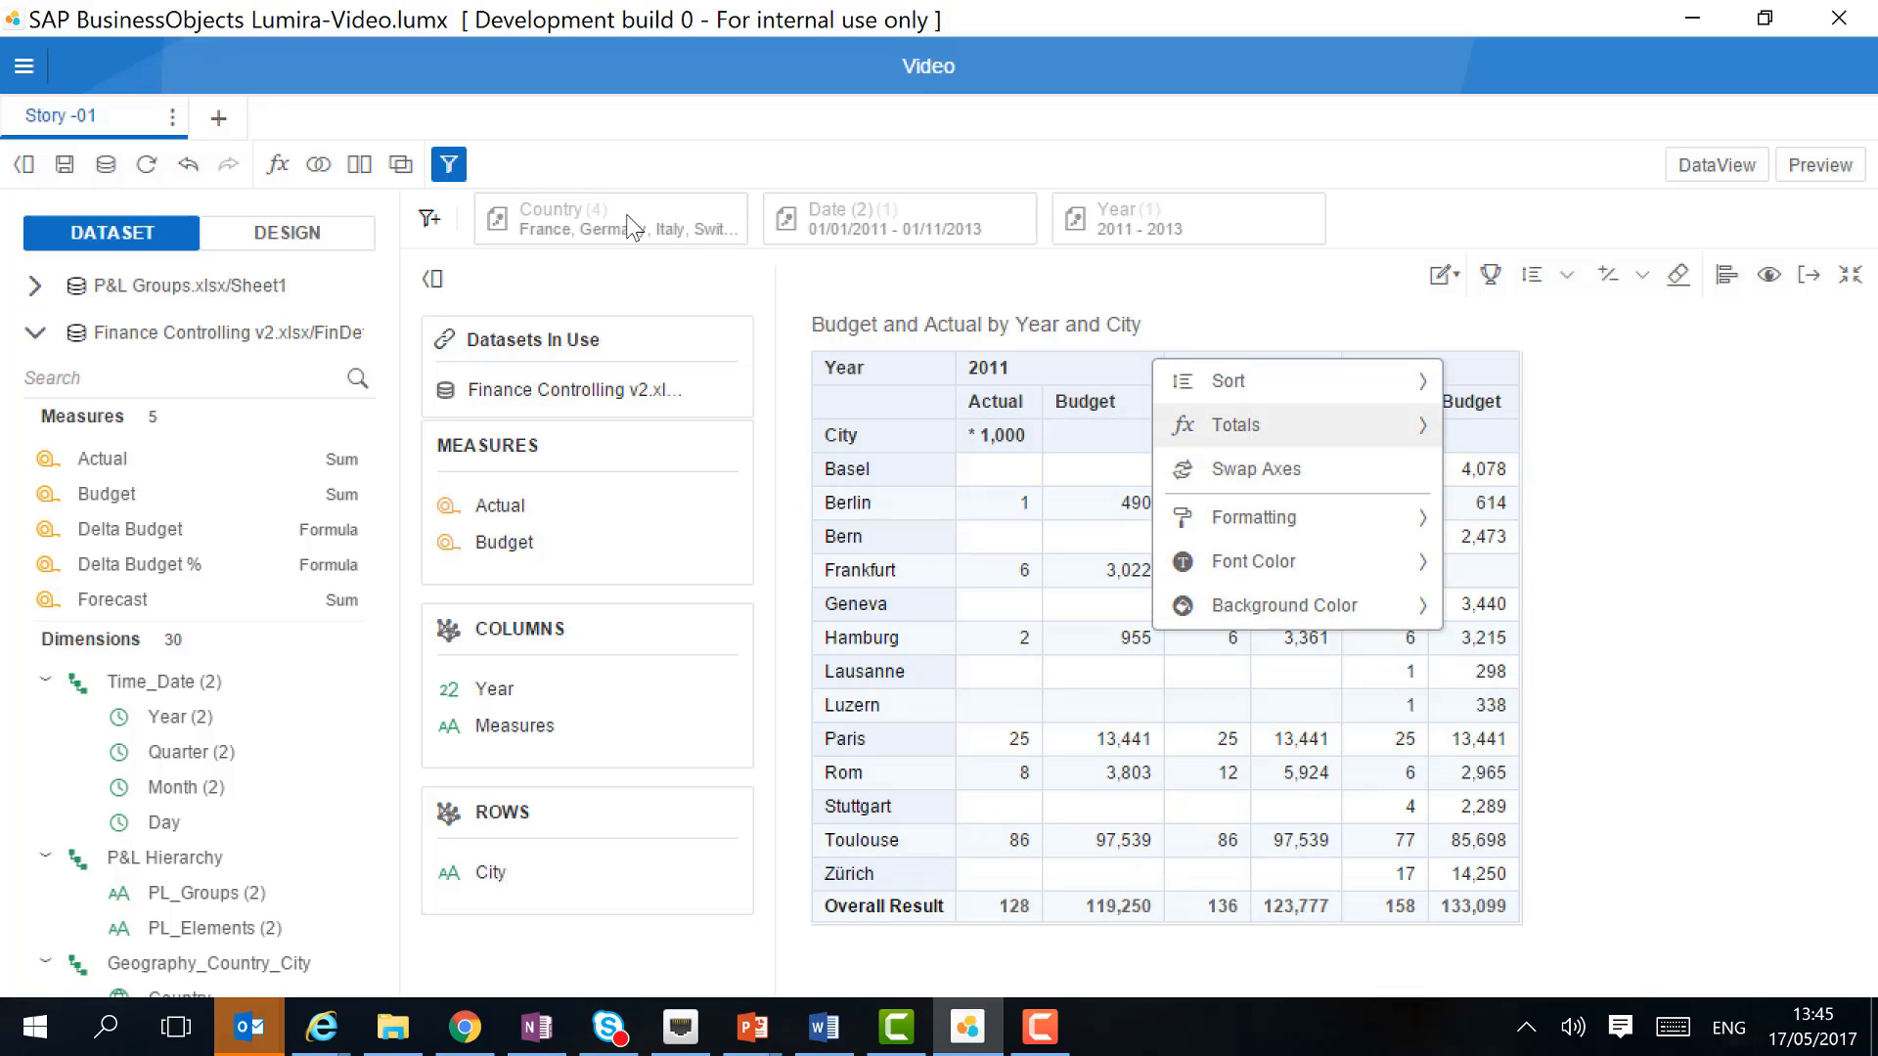
pyautogui.click(1652, 726)
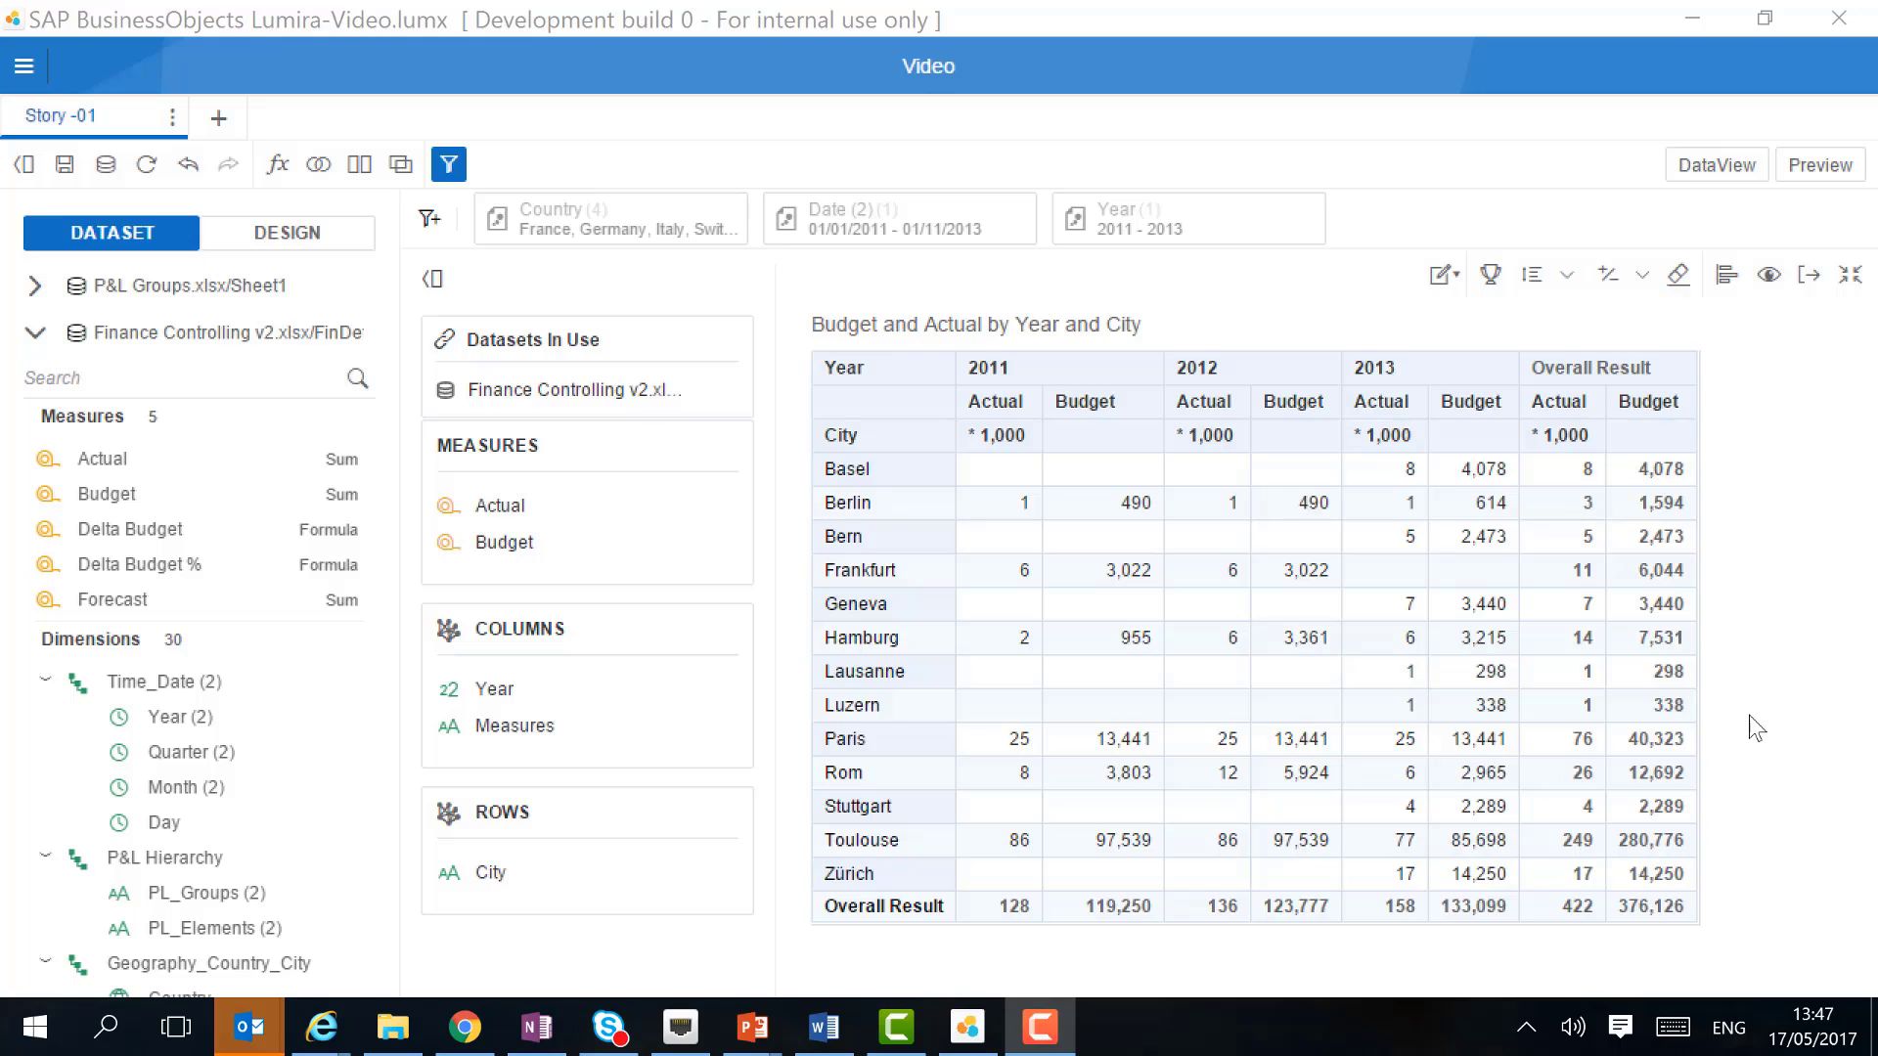
# Format the city names in the crosstab's row headers in italics.
pyautogui.rightClick(847, 469)
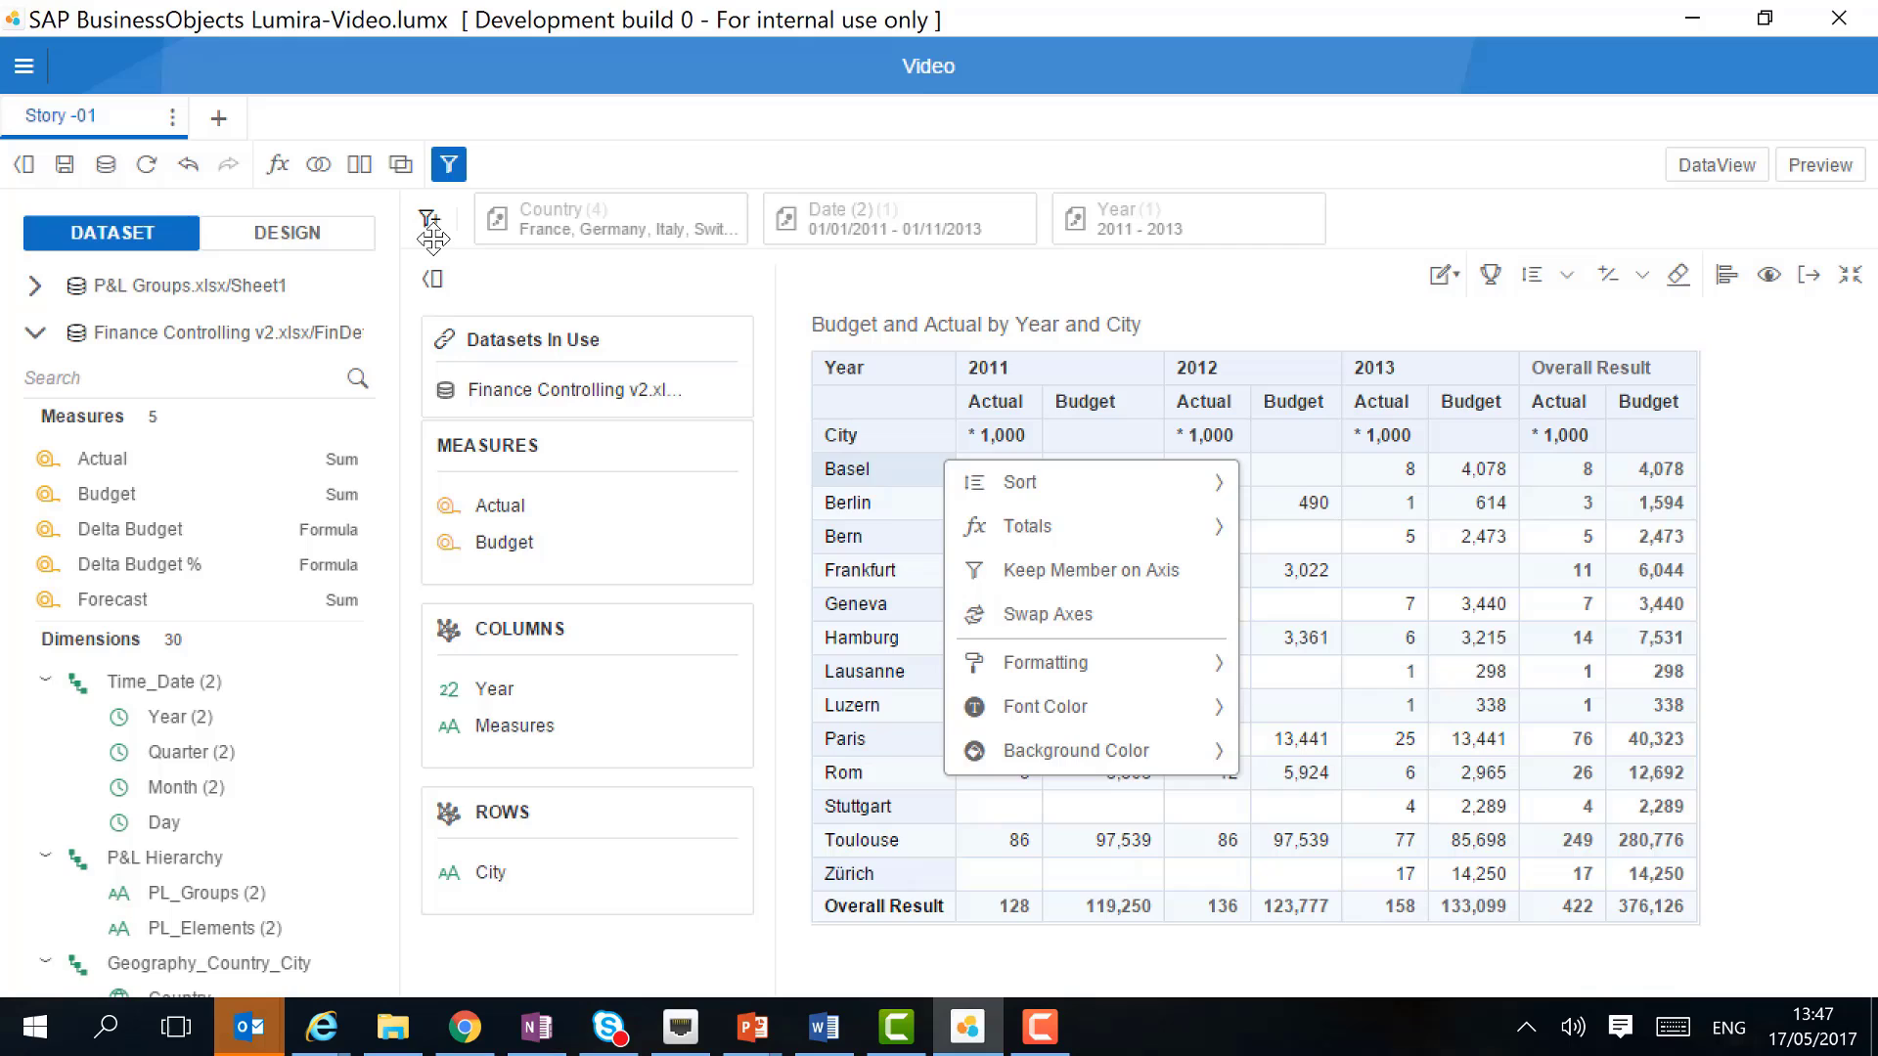
pyautogui.click(1059, 665)
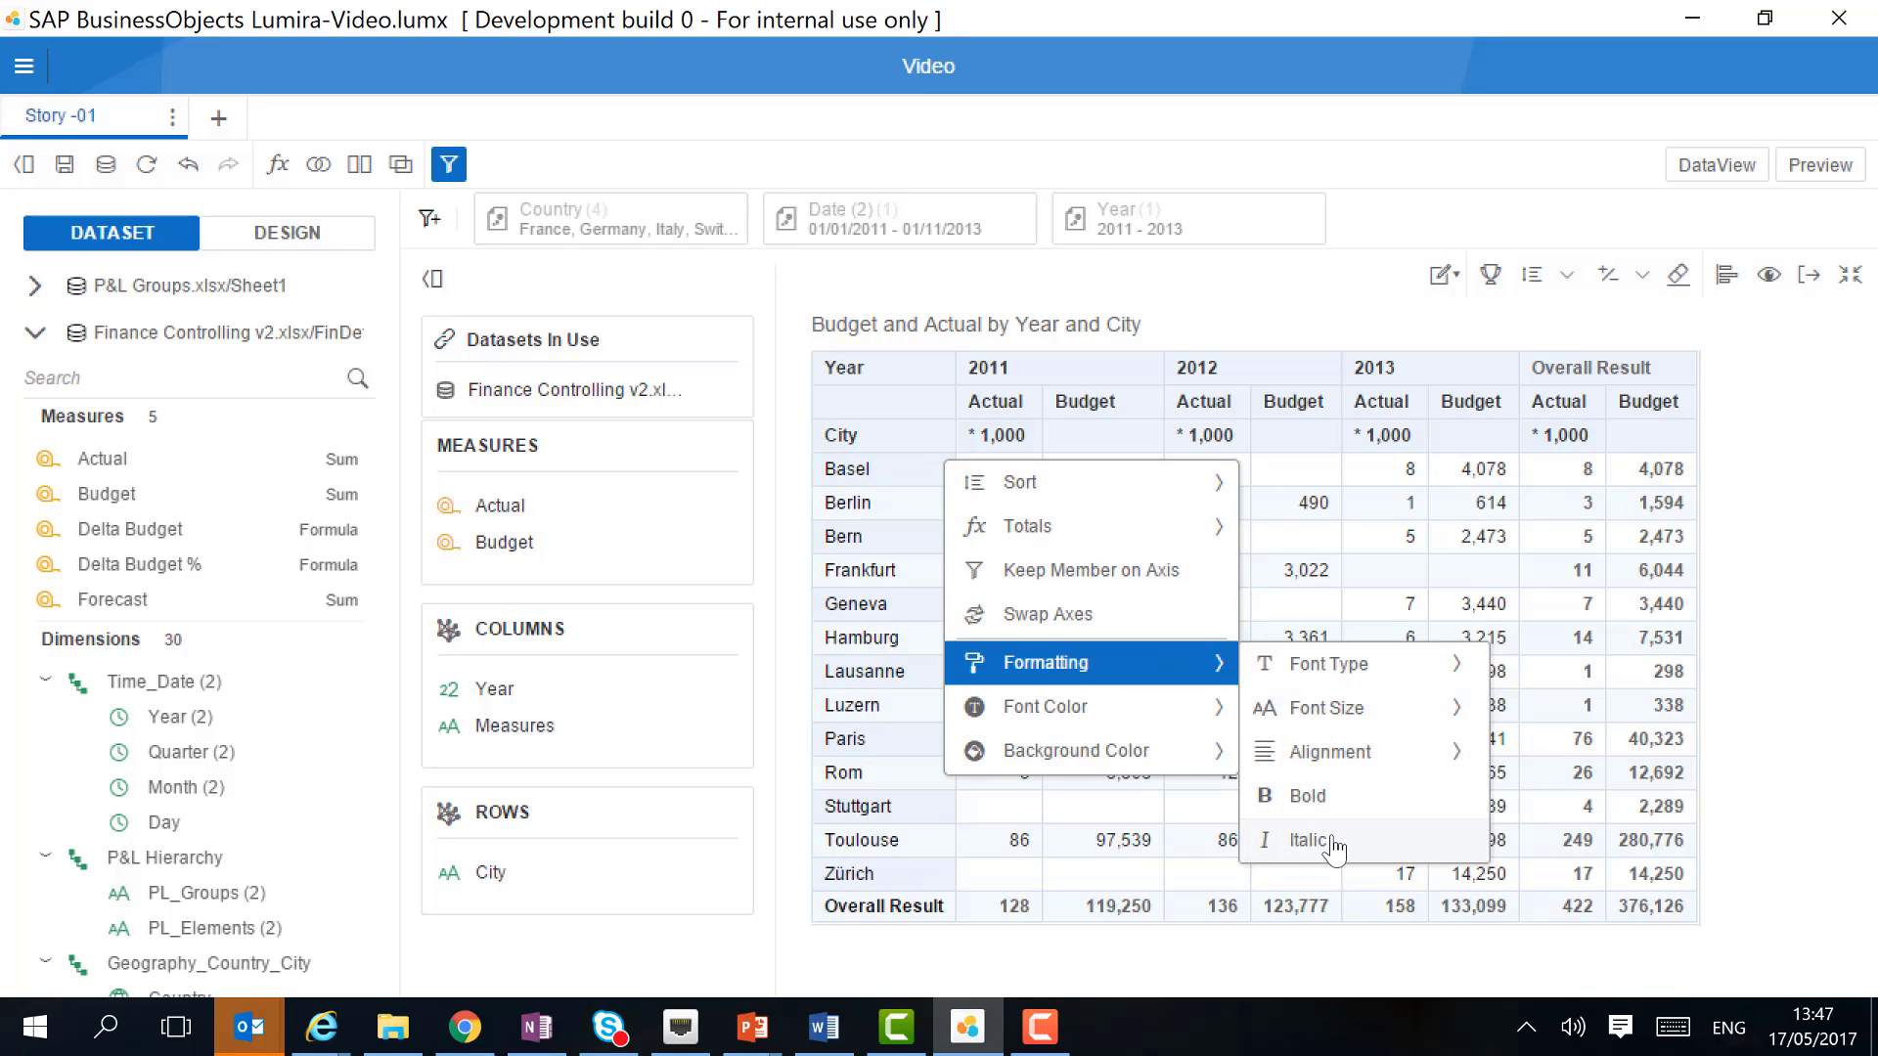
pyautogui.press('Return')
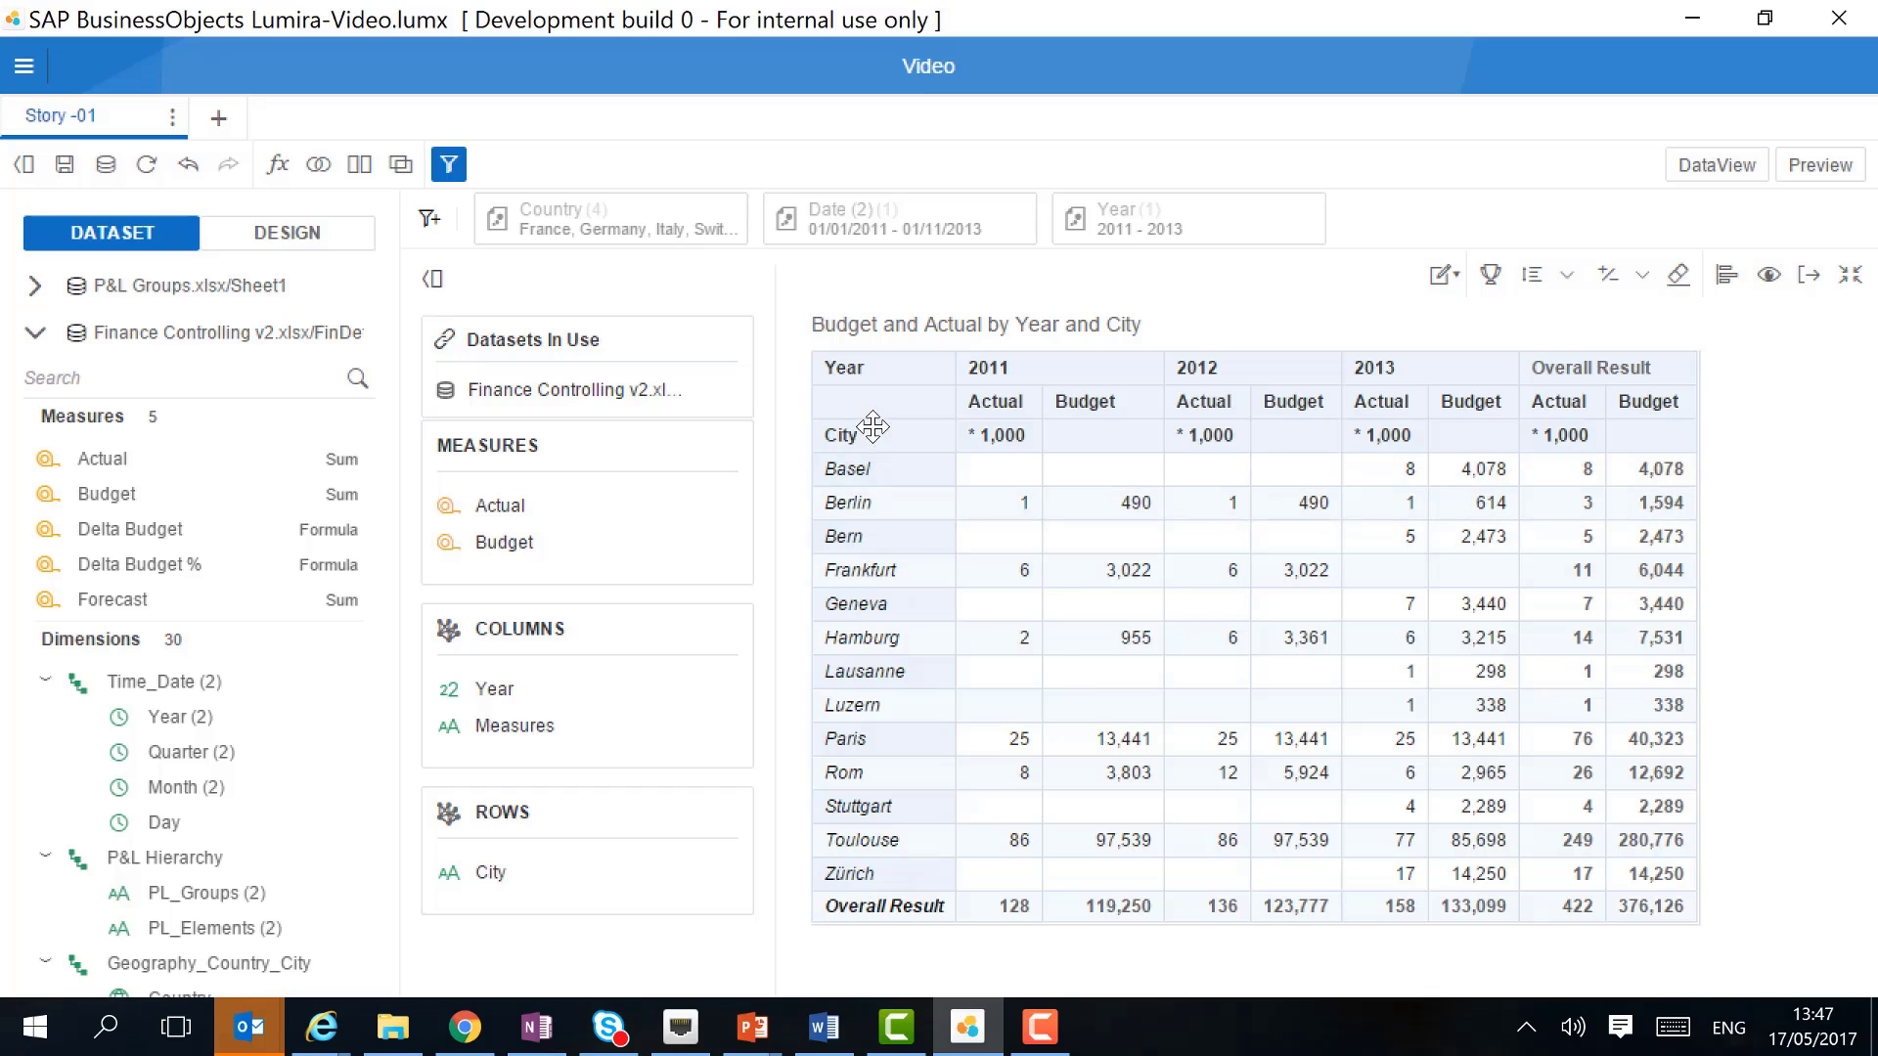
# Set the Year and City header labels to font size 14 and give the year column headers a blue background.
pyautogui.rightClick(946, 429)
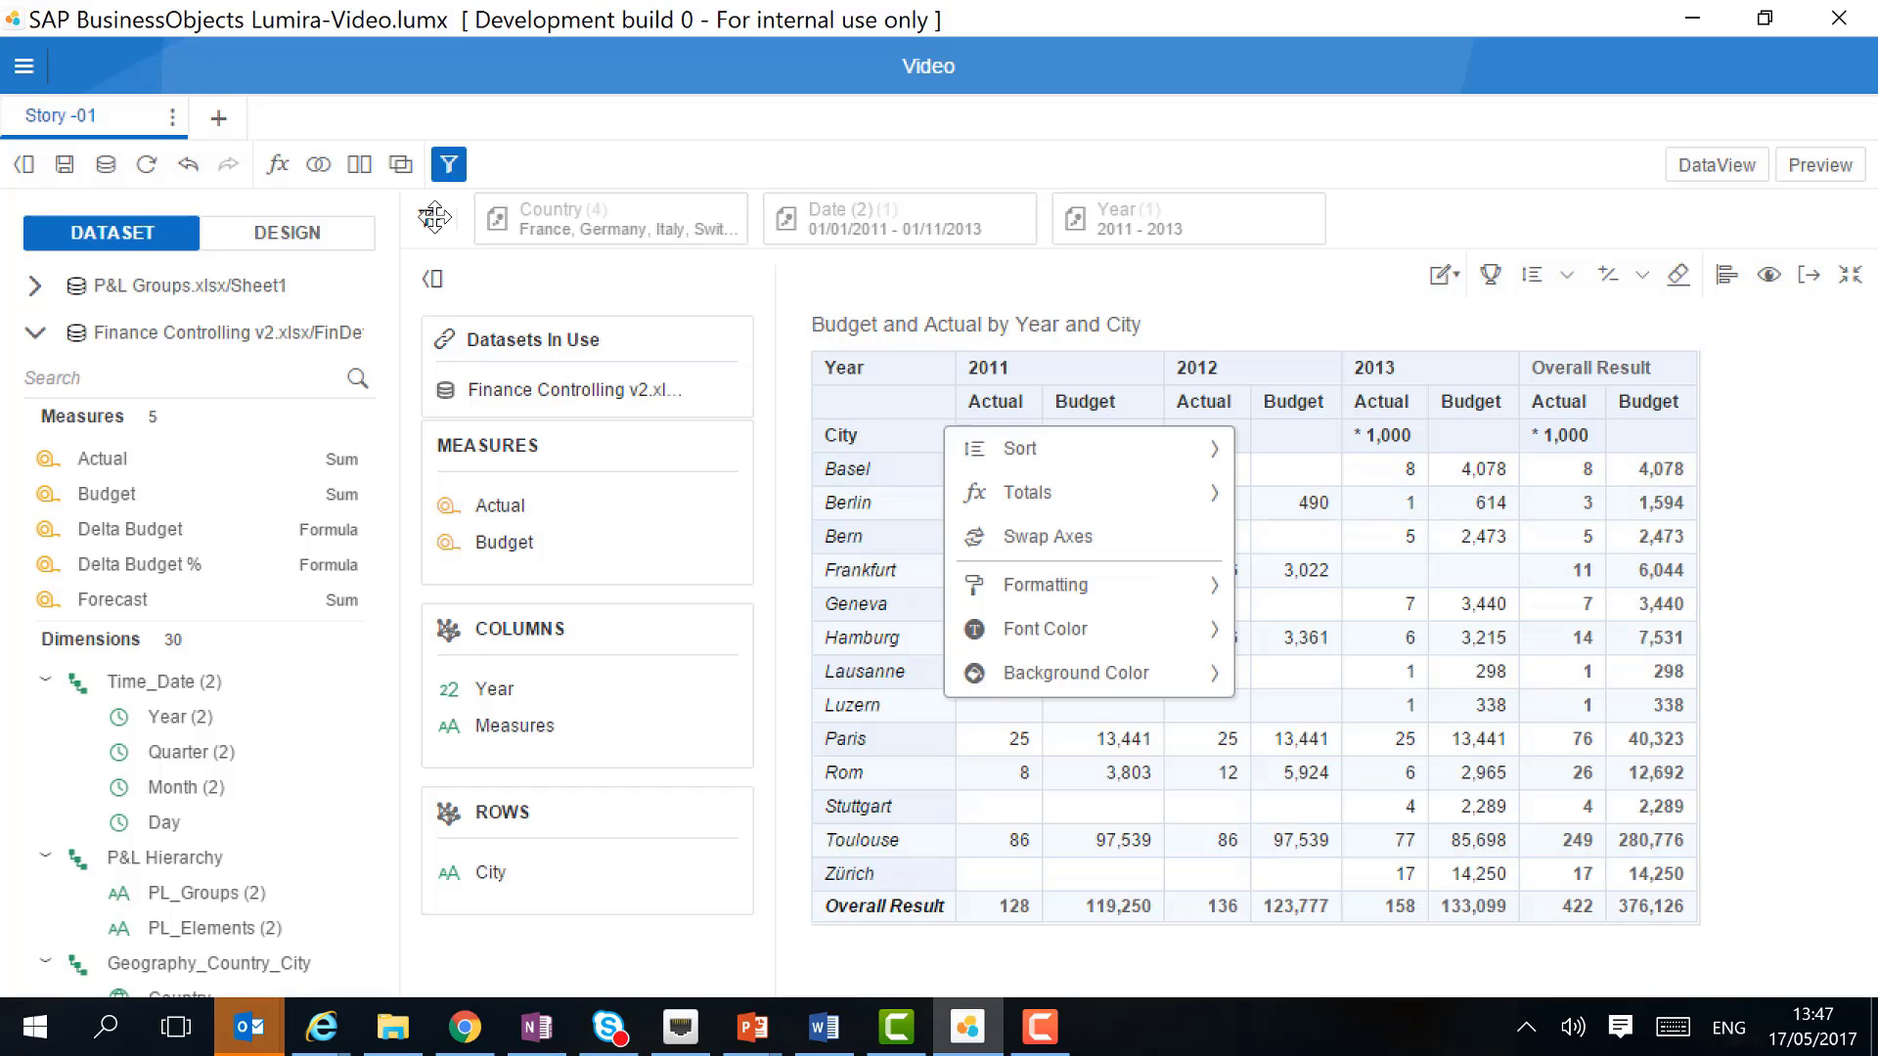
pyautogui.click(1090, 585)
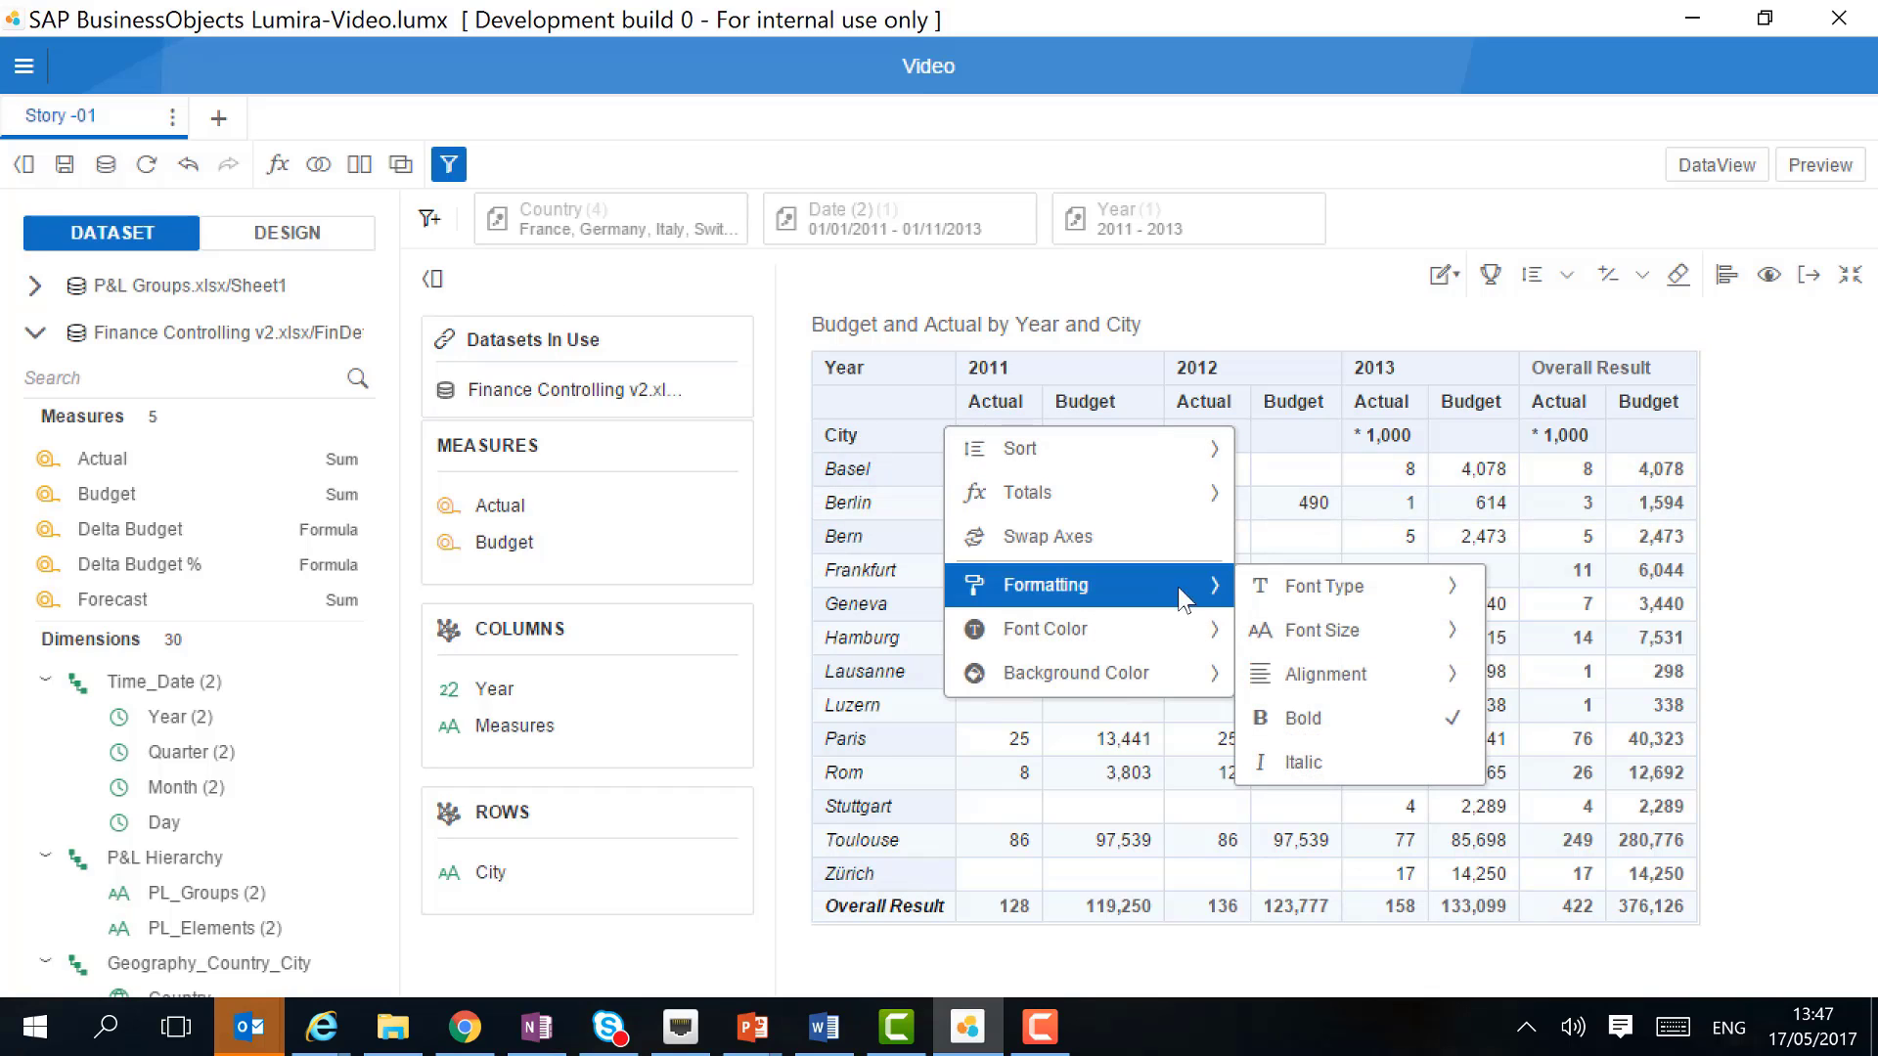
pyautogui.click(1436, 633)
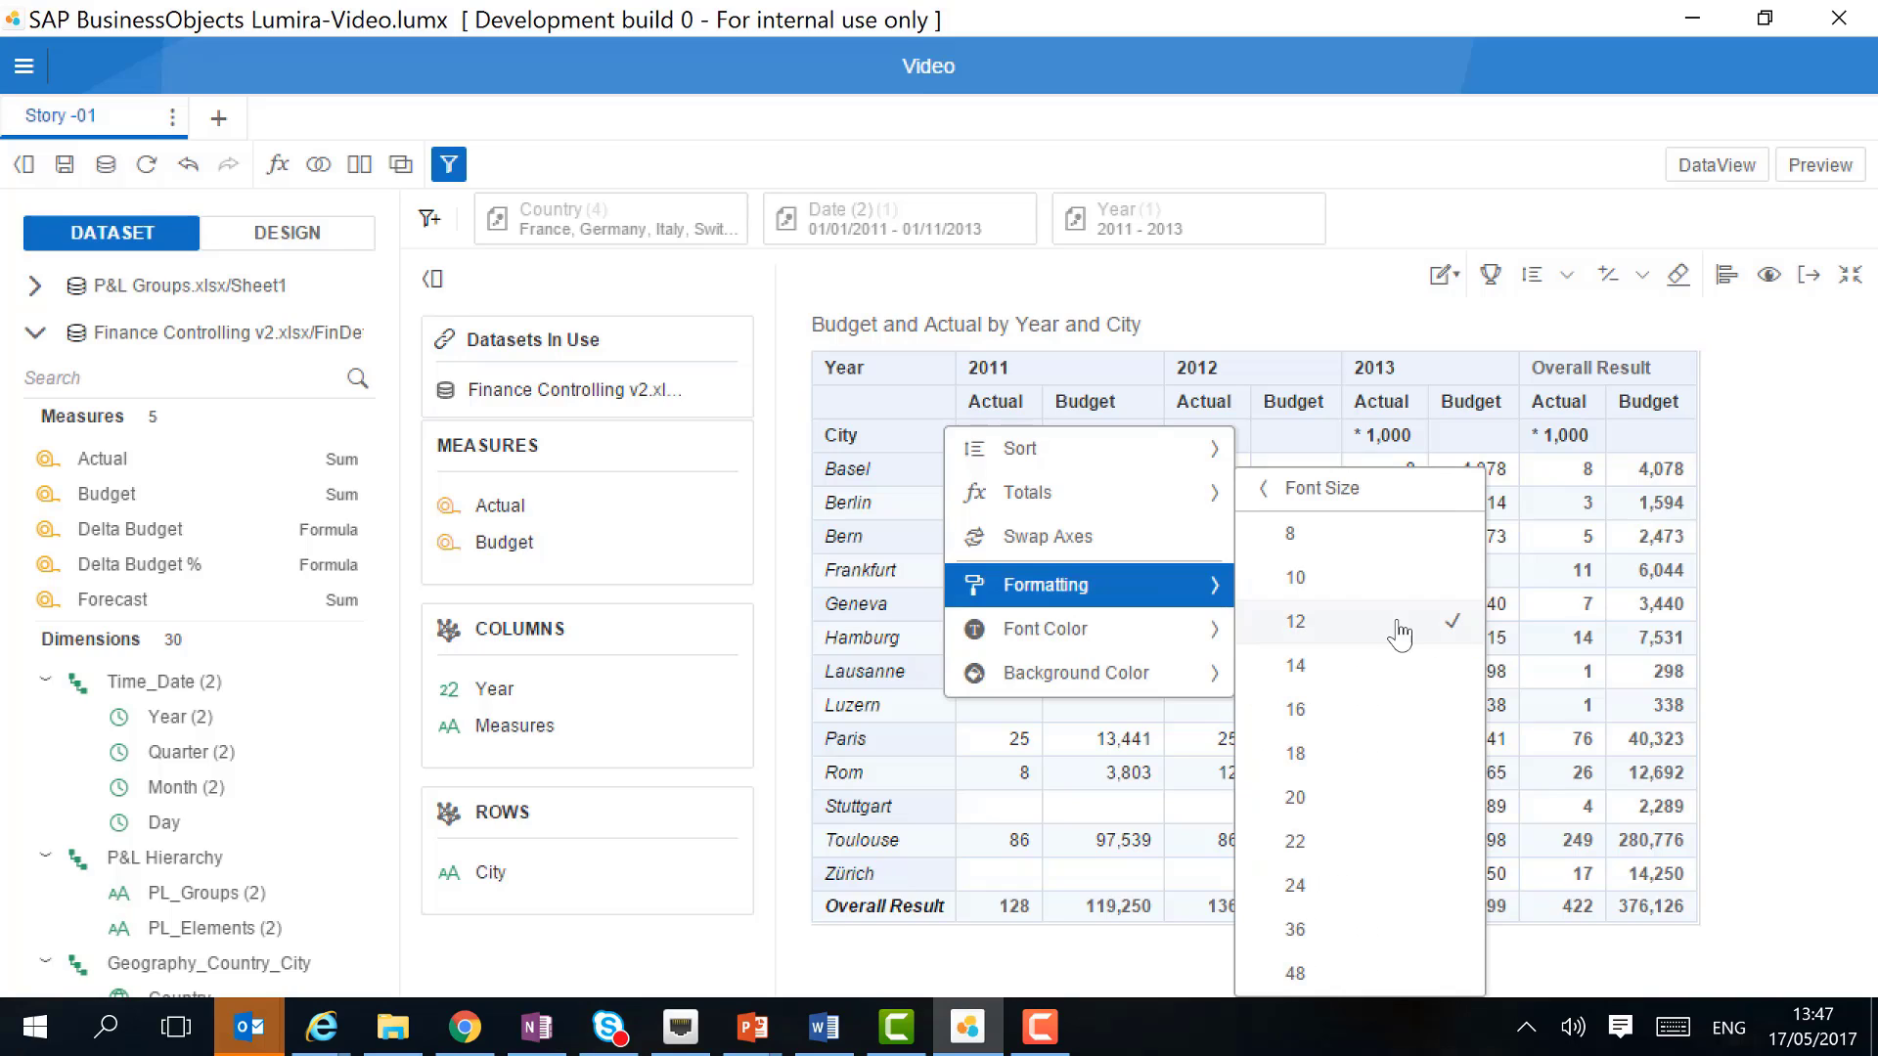
pyautogui.click(1339, 675)
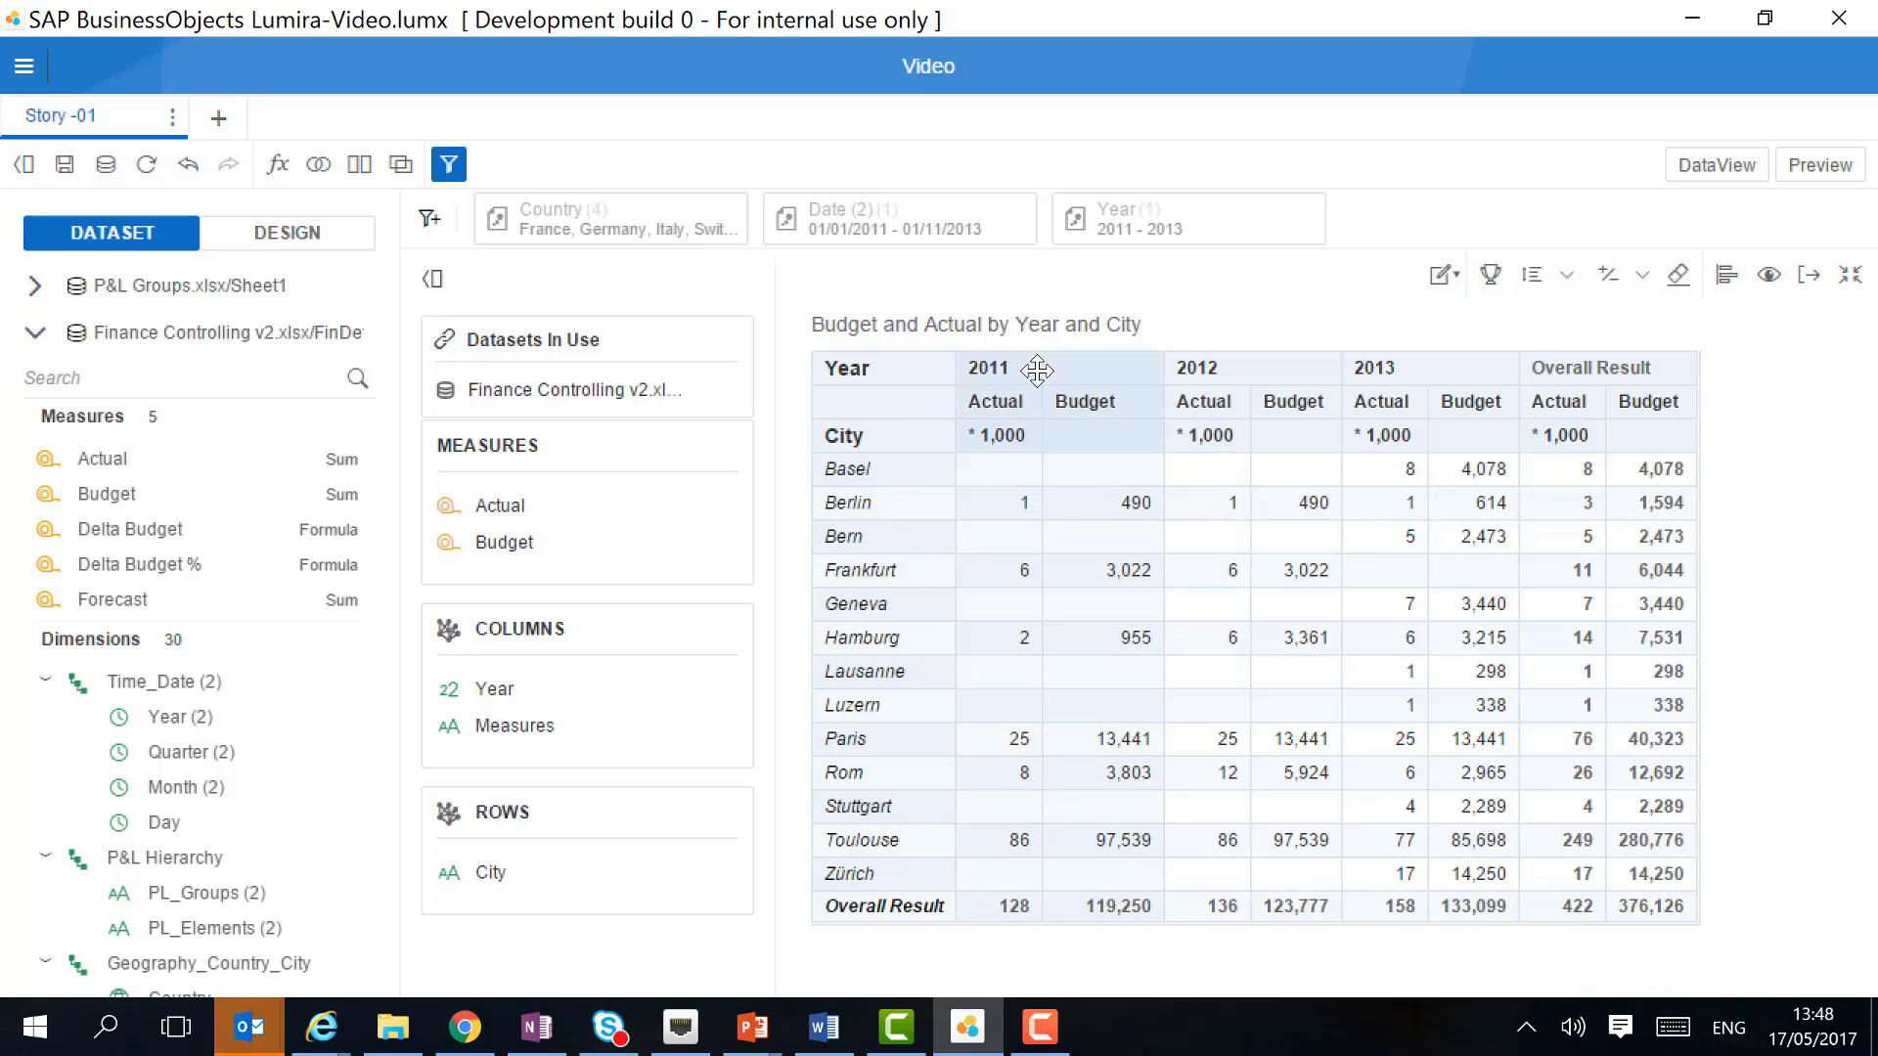
pyautogui.rightClick(1155, 363)
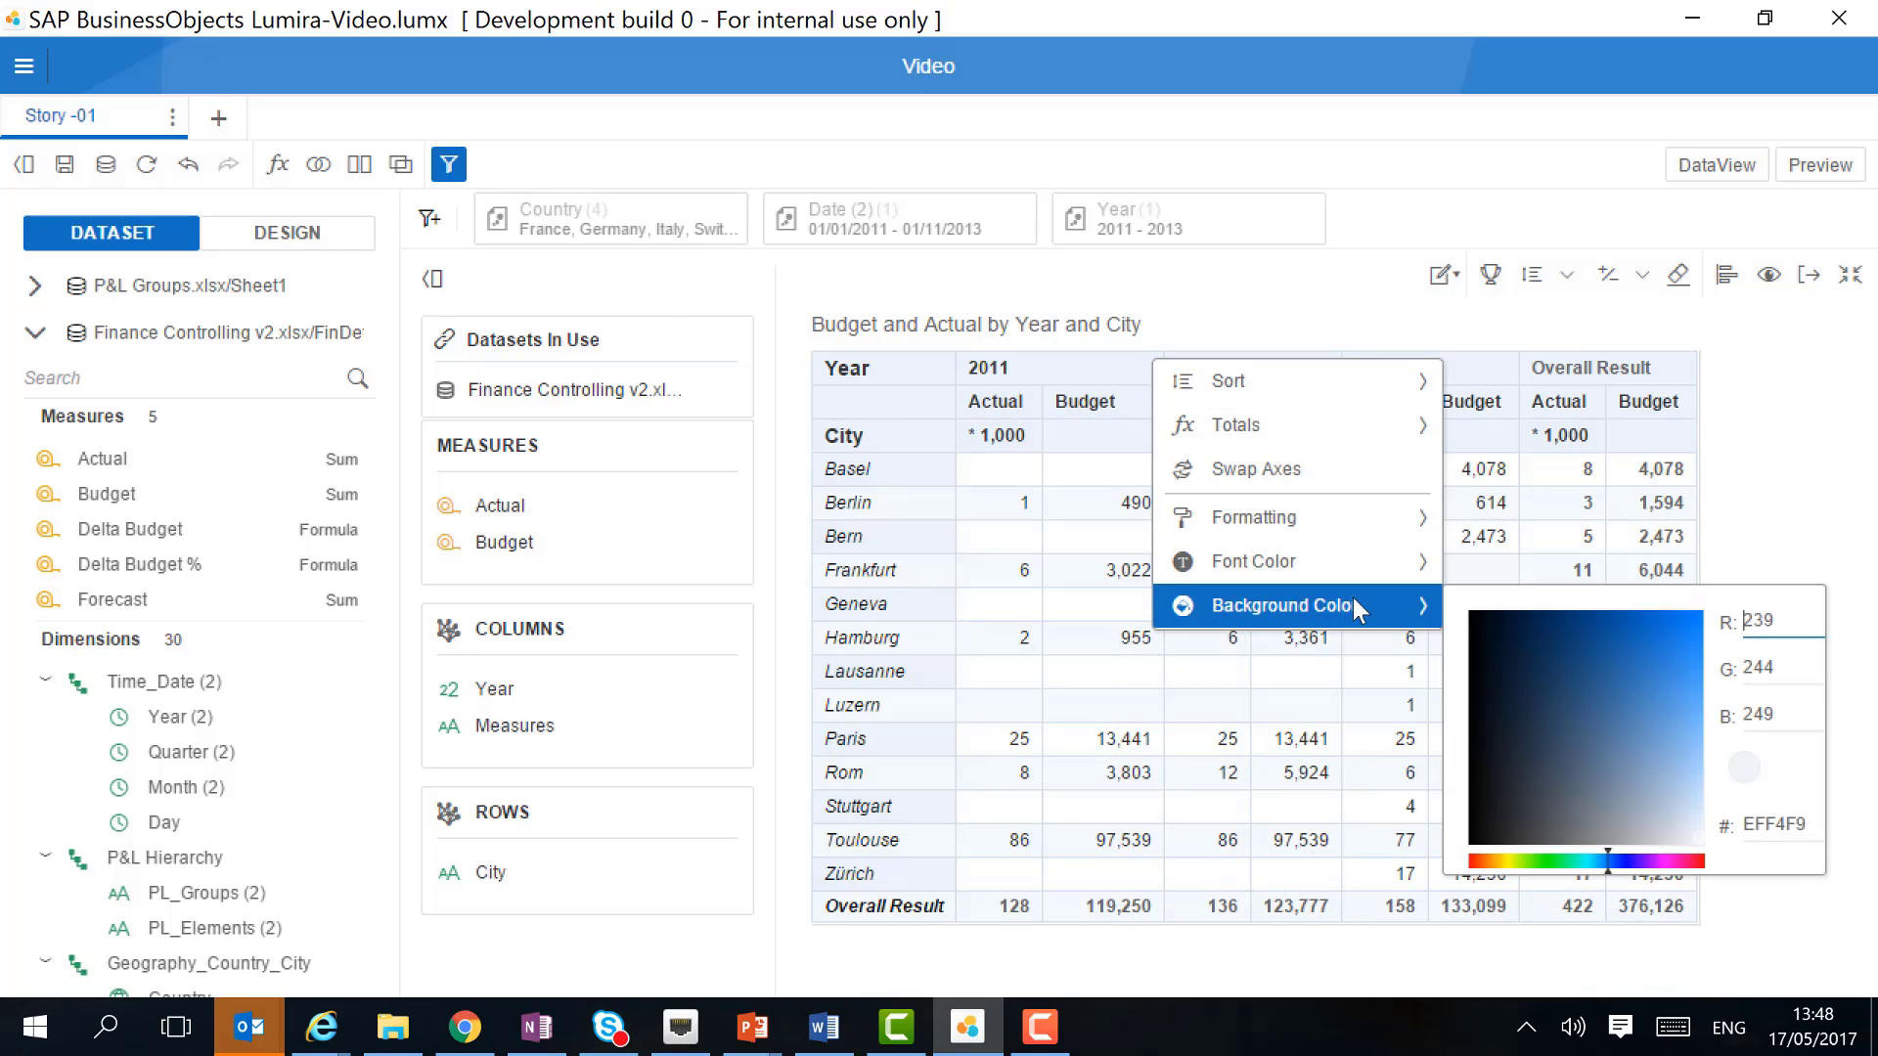
pyautogui.click(1682, 635)
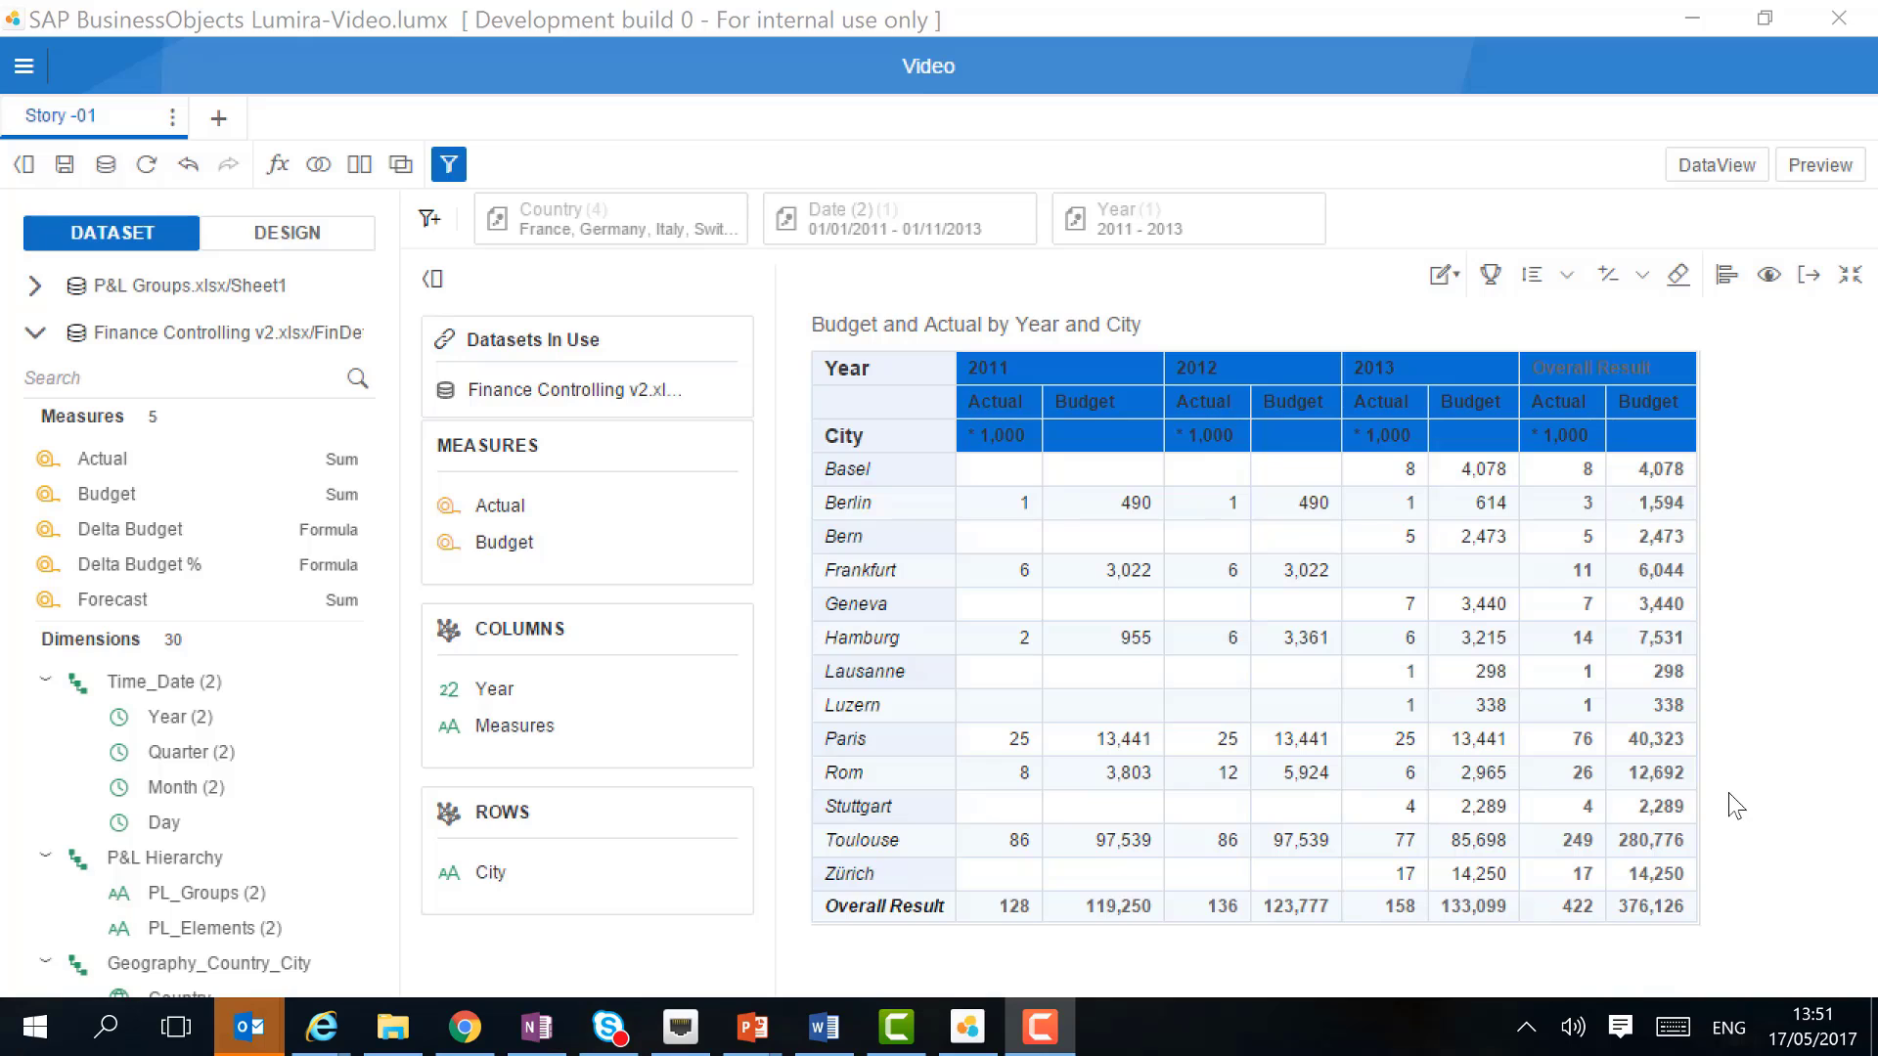
# Create a conditional formatting rule named City, based on the City dimension with the "in list" condition.
pyautogui.click(1442, 275)
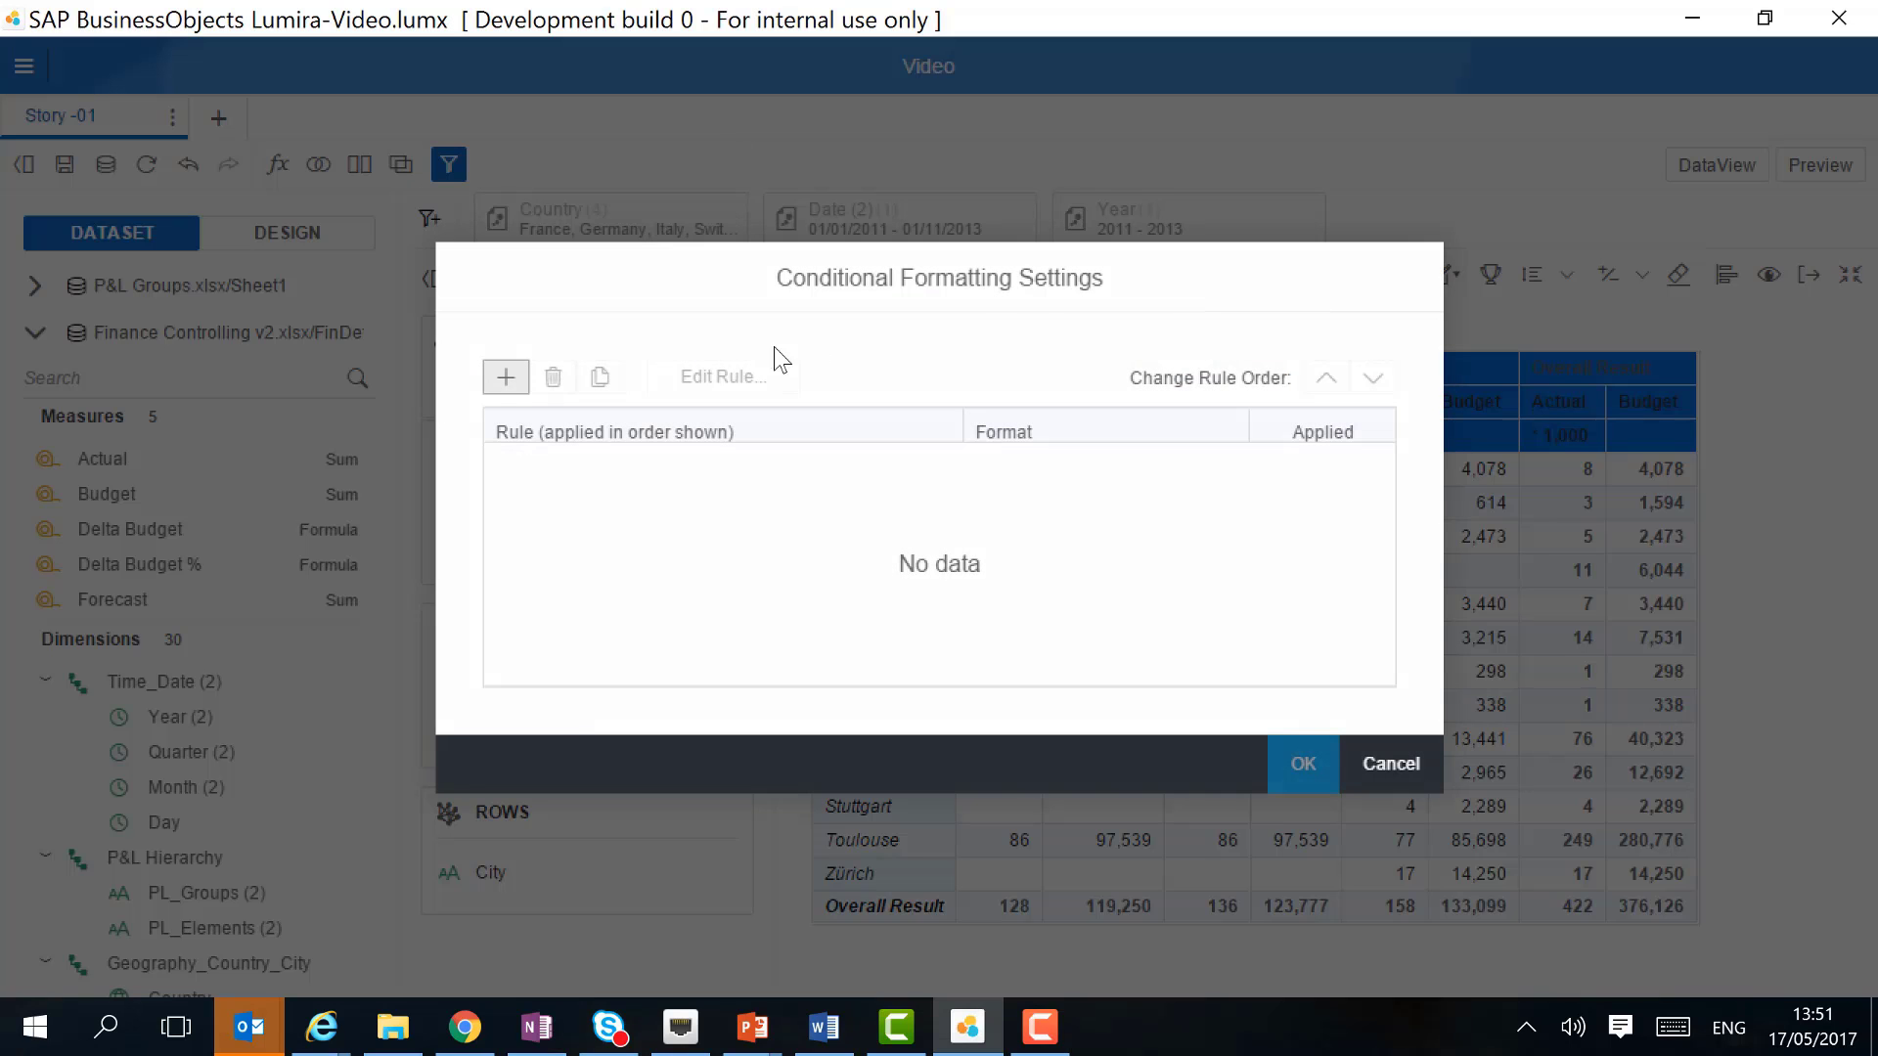
pyautogui.click(506, 377)
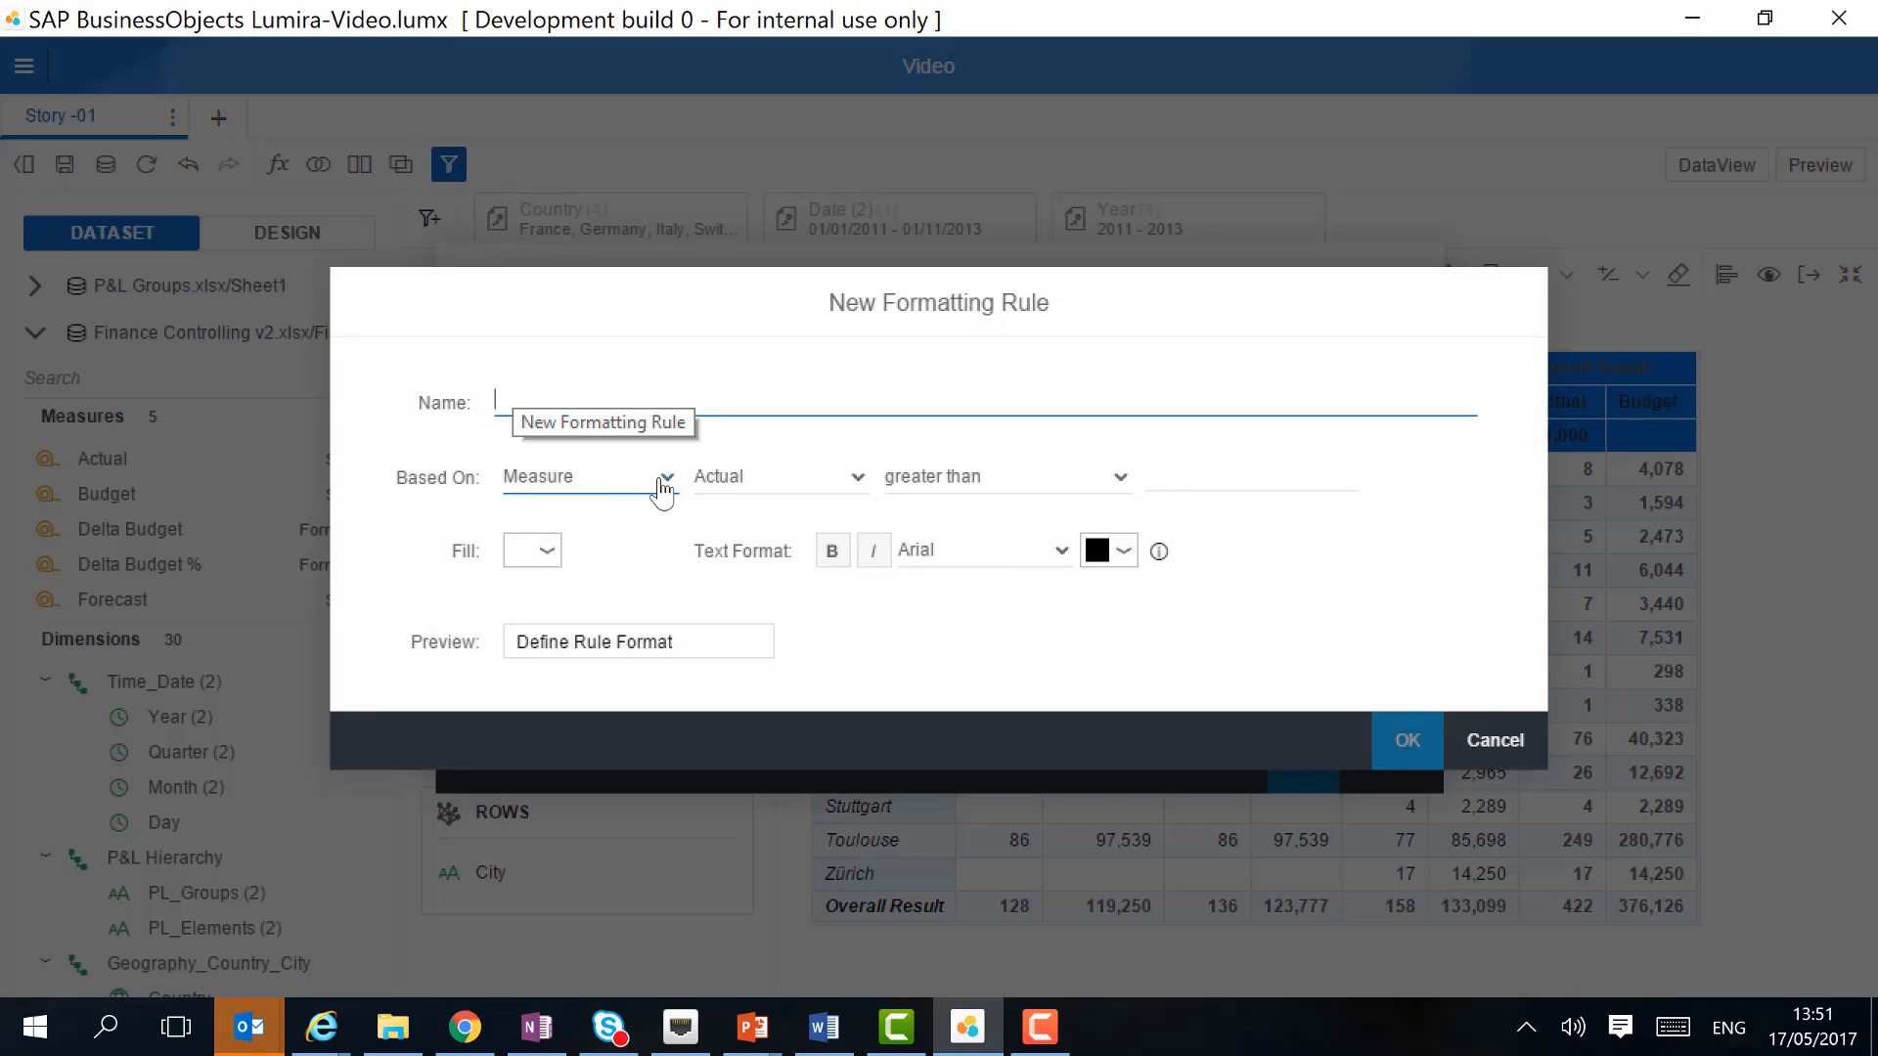
pyautogui.click(669, 481)
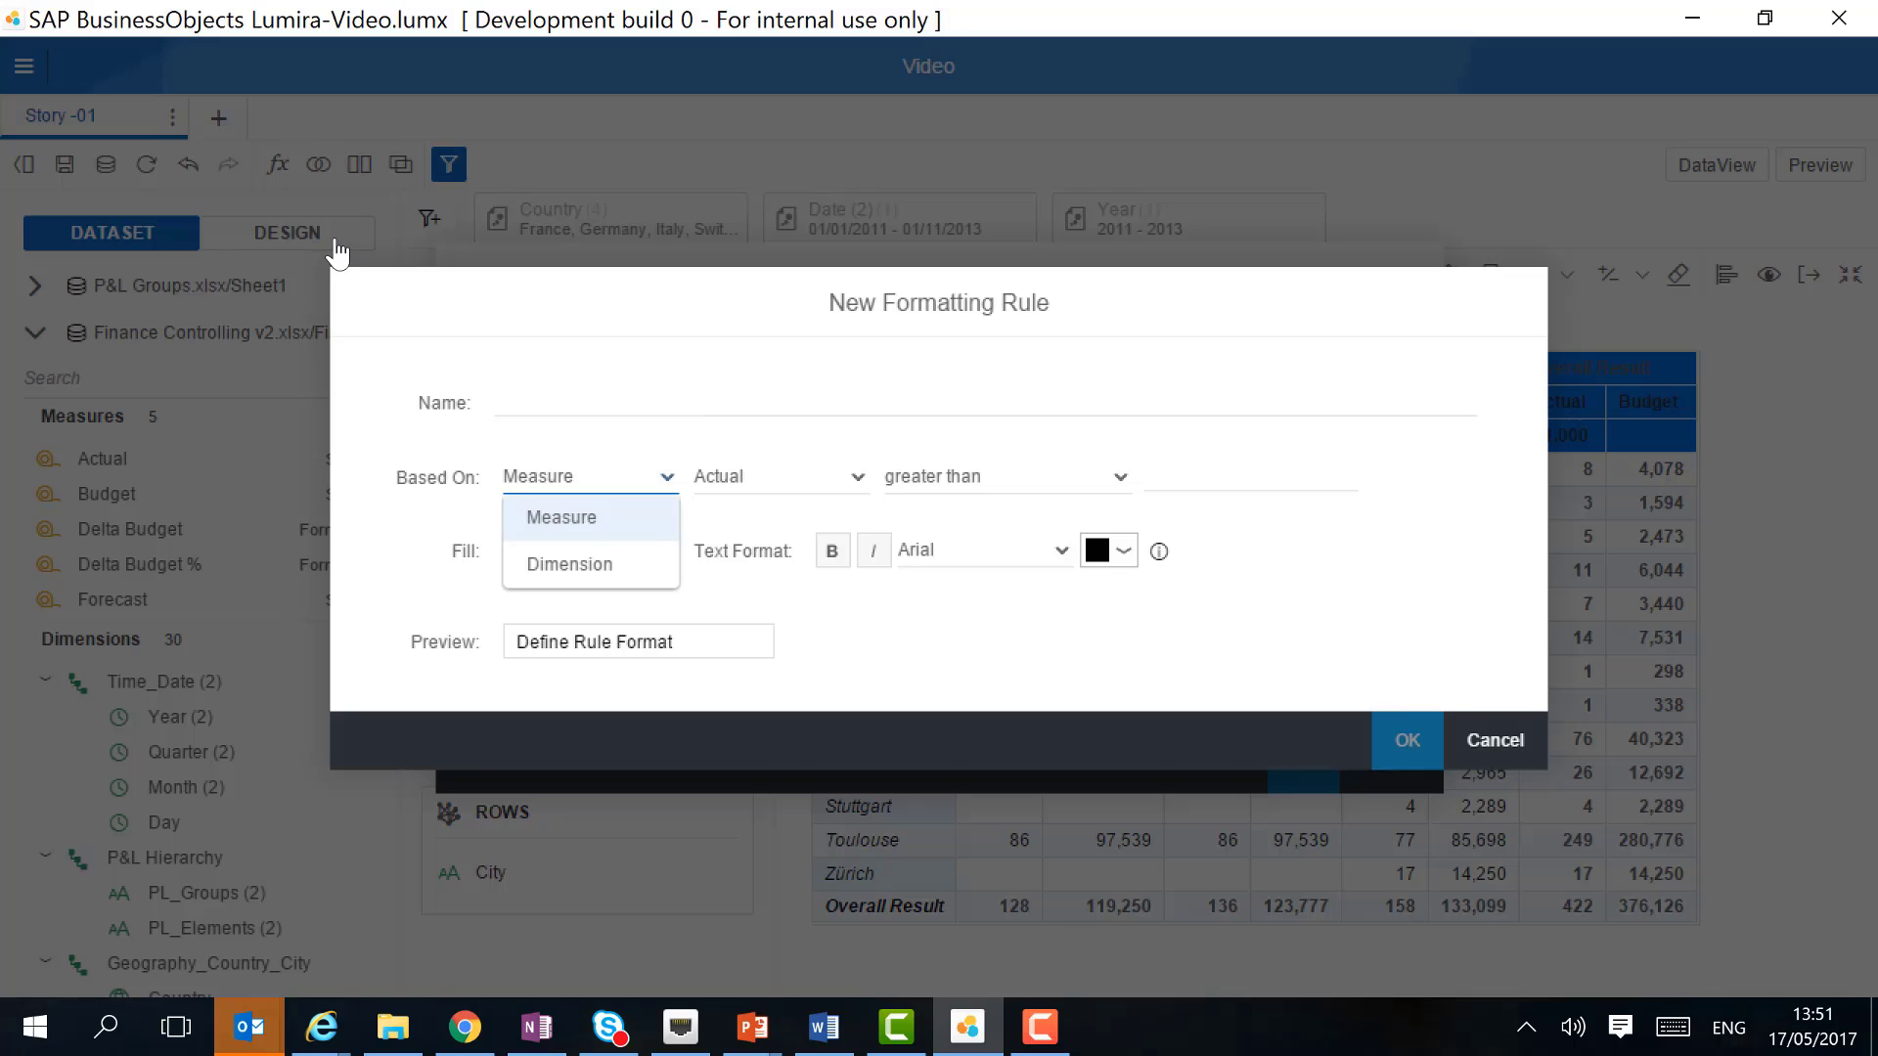
pyautogui.click(507, 407)
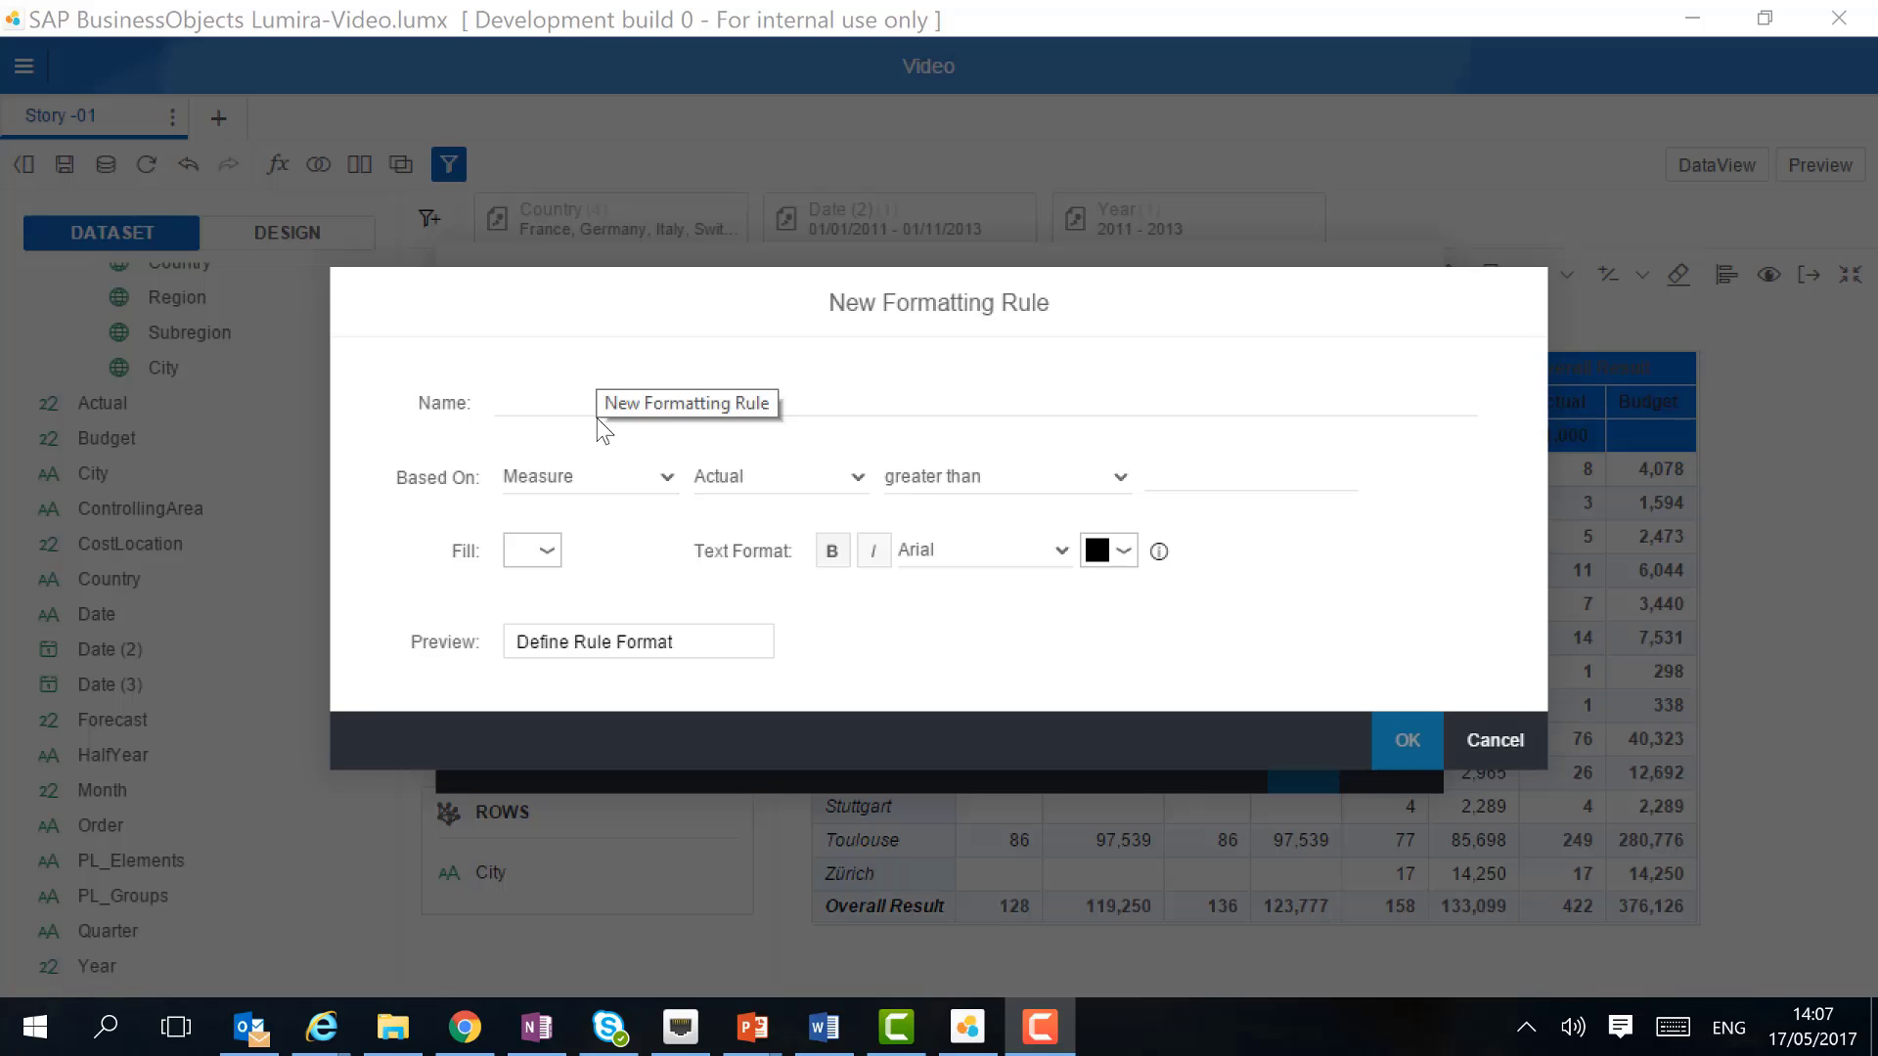
pyautogui.click(660, 475)
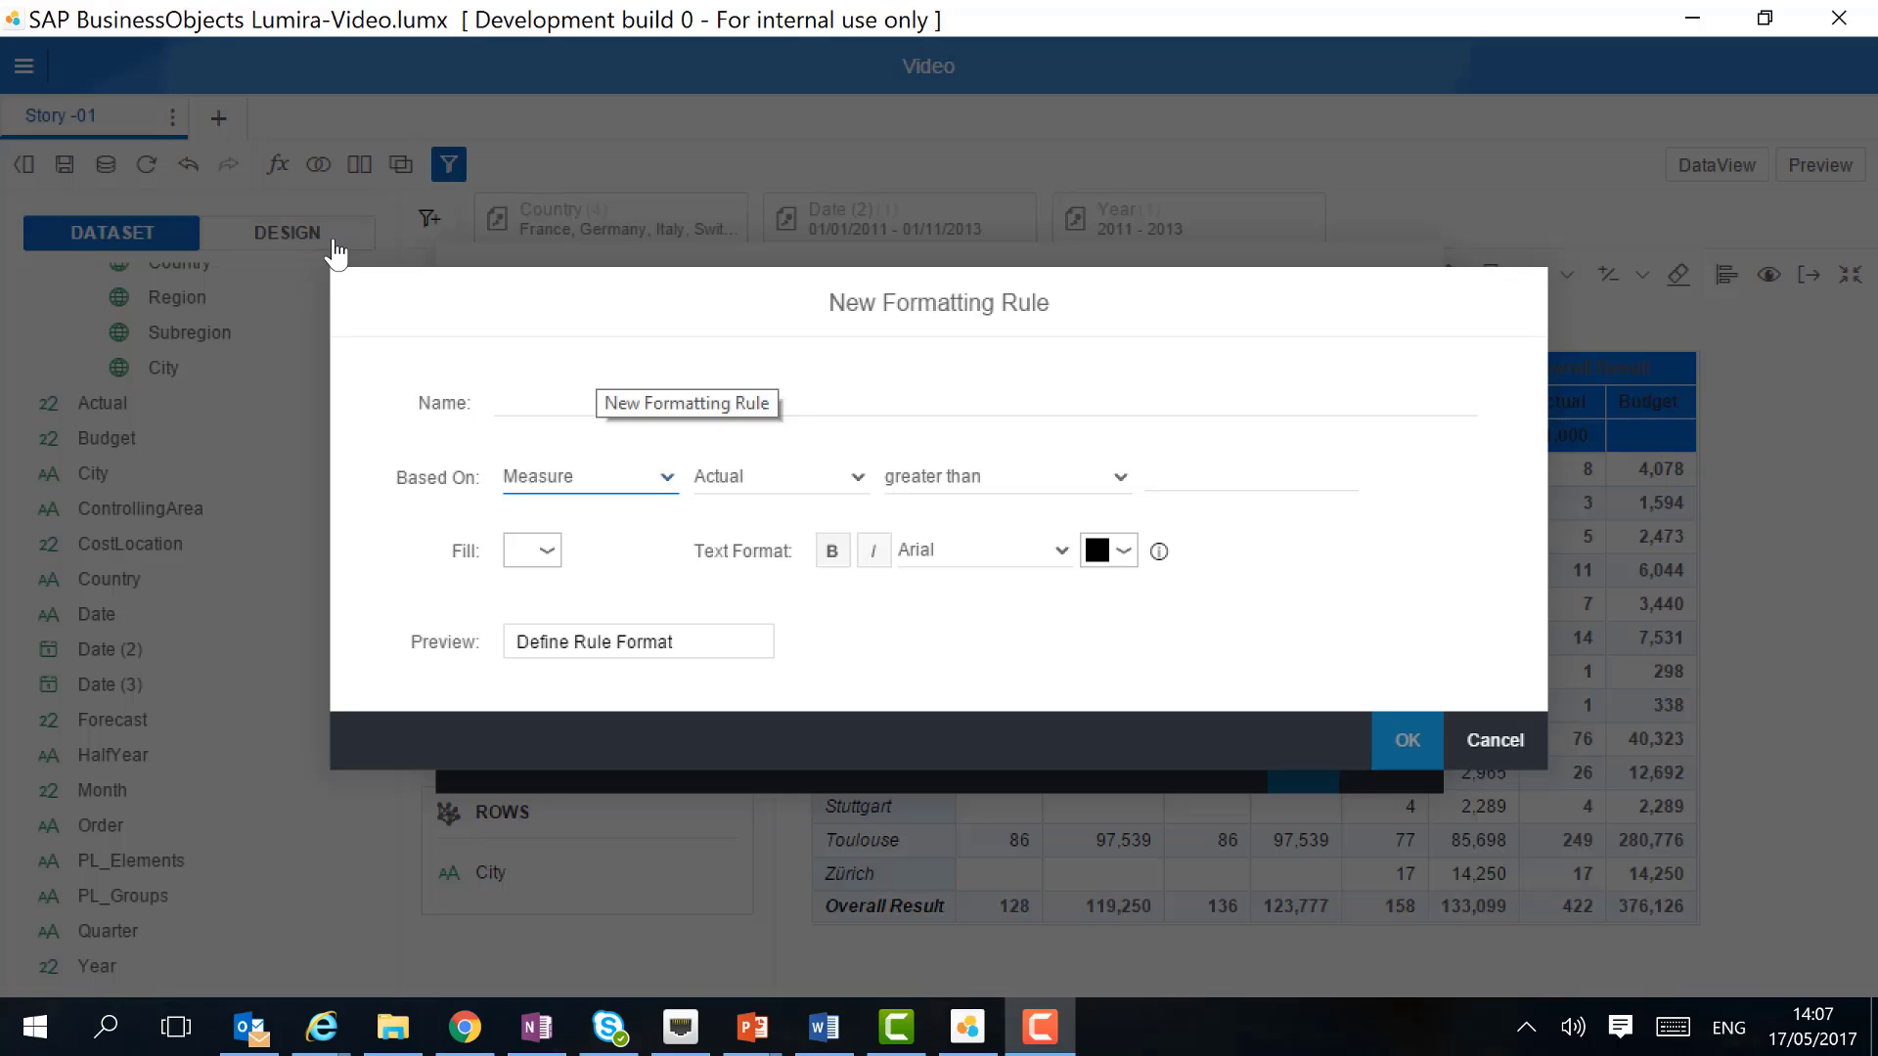
pyautogui.click(584, 564)
pyautogui.click(511, 406)
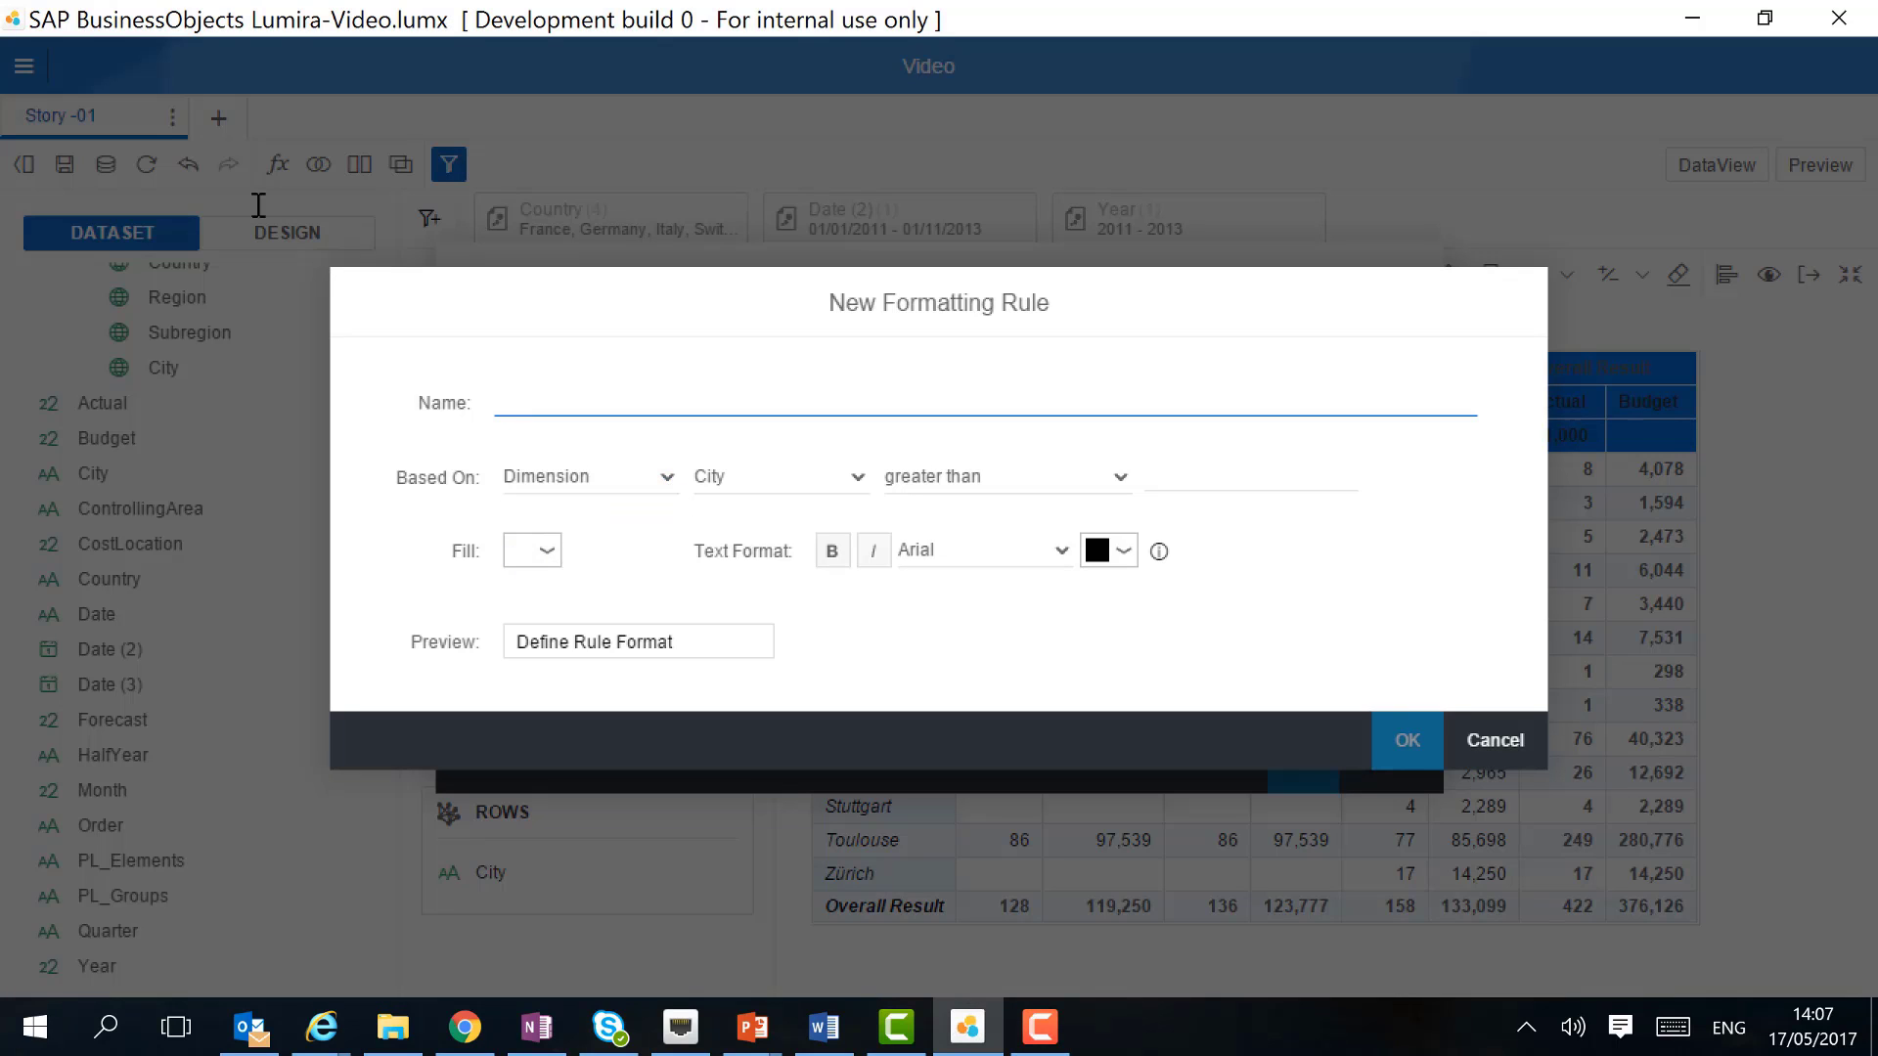
pyautogui.write('City')
pyautogui.click(923, 484)
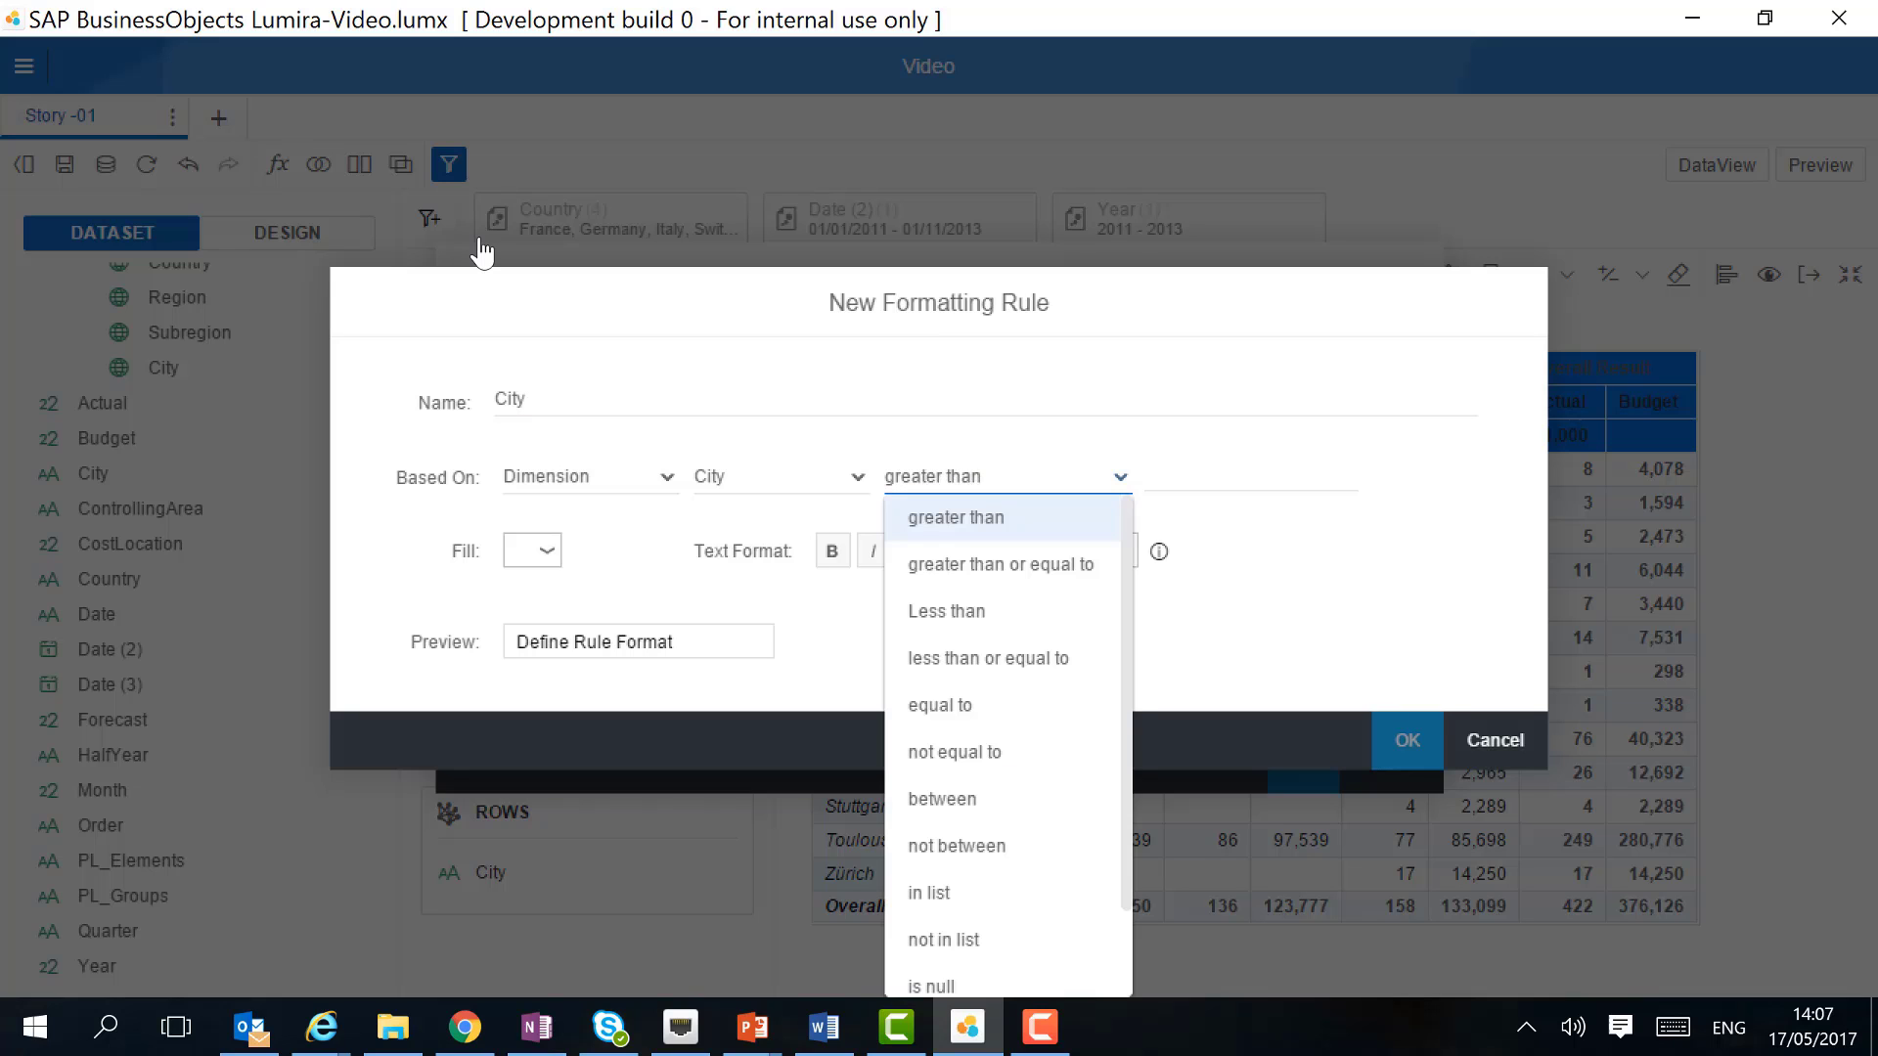
pyautogui.click(944, 892)
# Choose Basel, Hamburg and Toulouse as the list values of the City rule.
pyautogui.click(1308, 479)
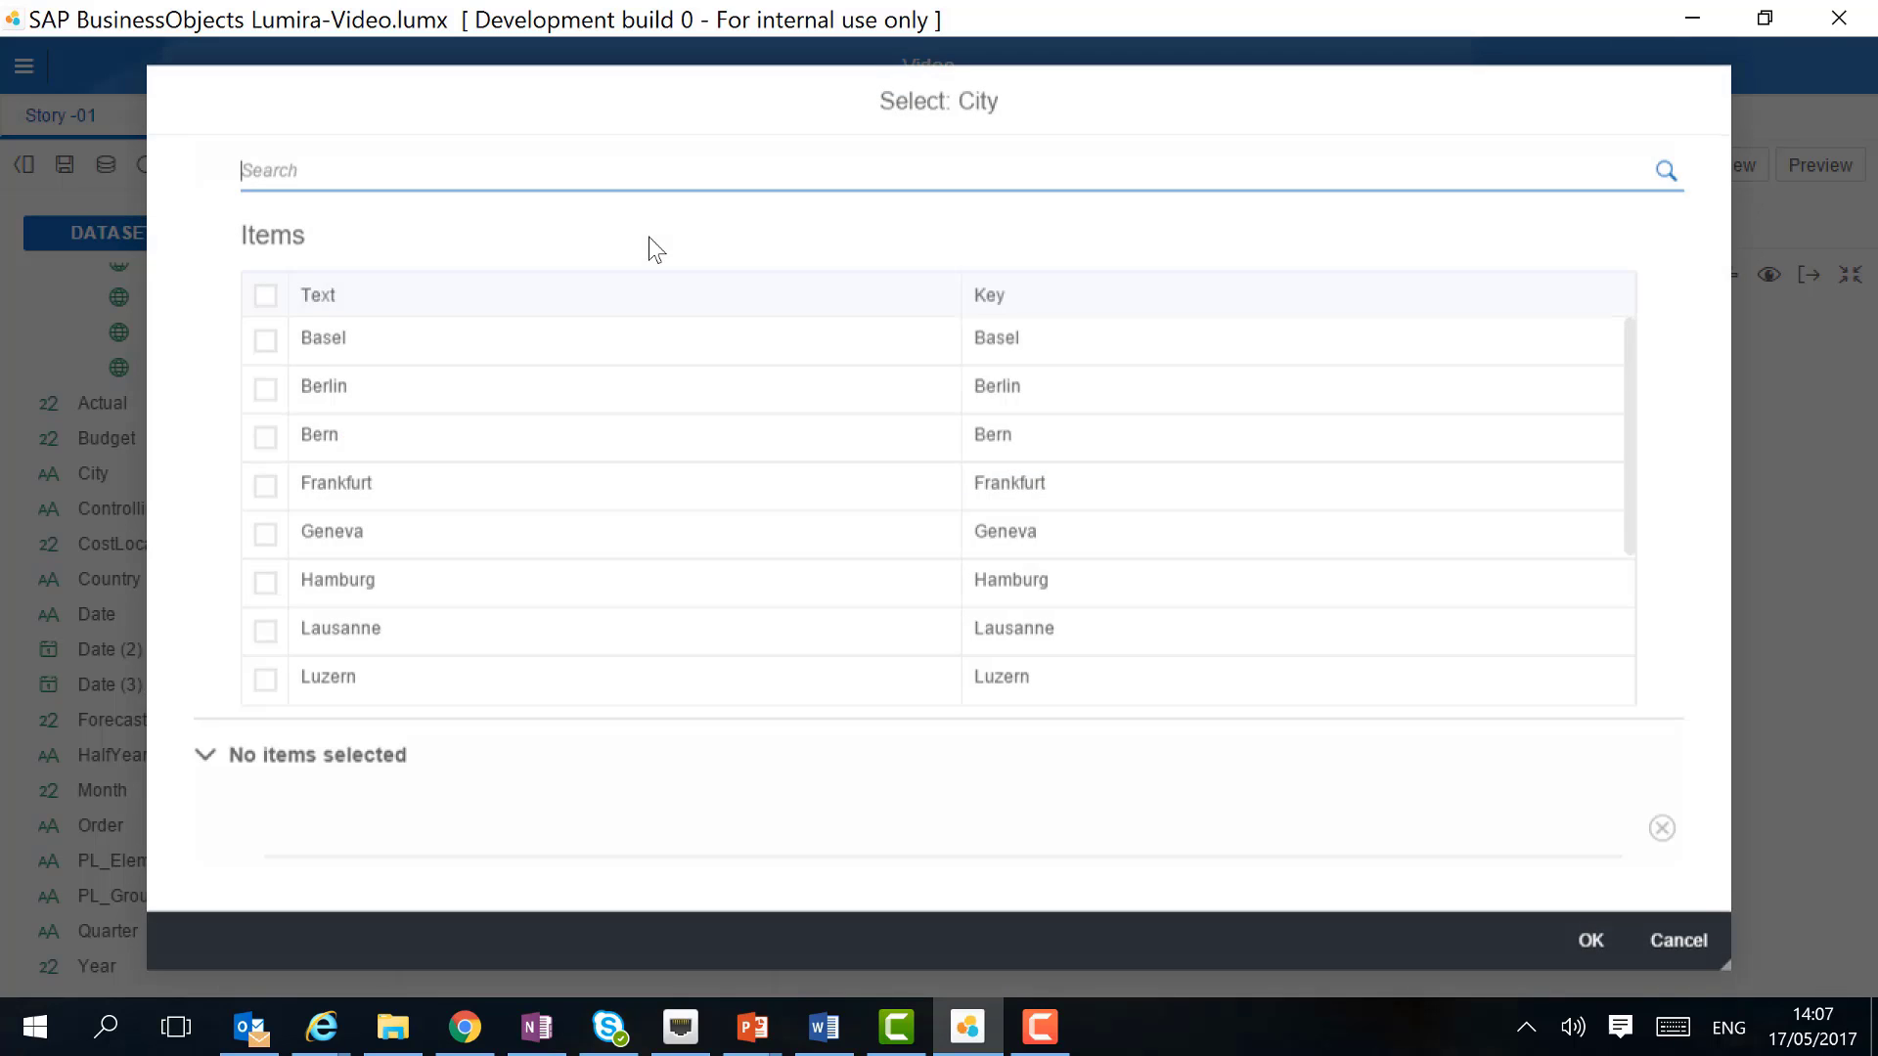
pyautogui.click(264, 341)
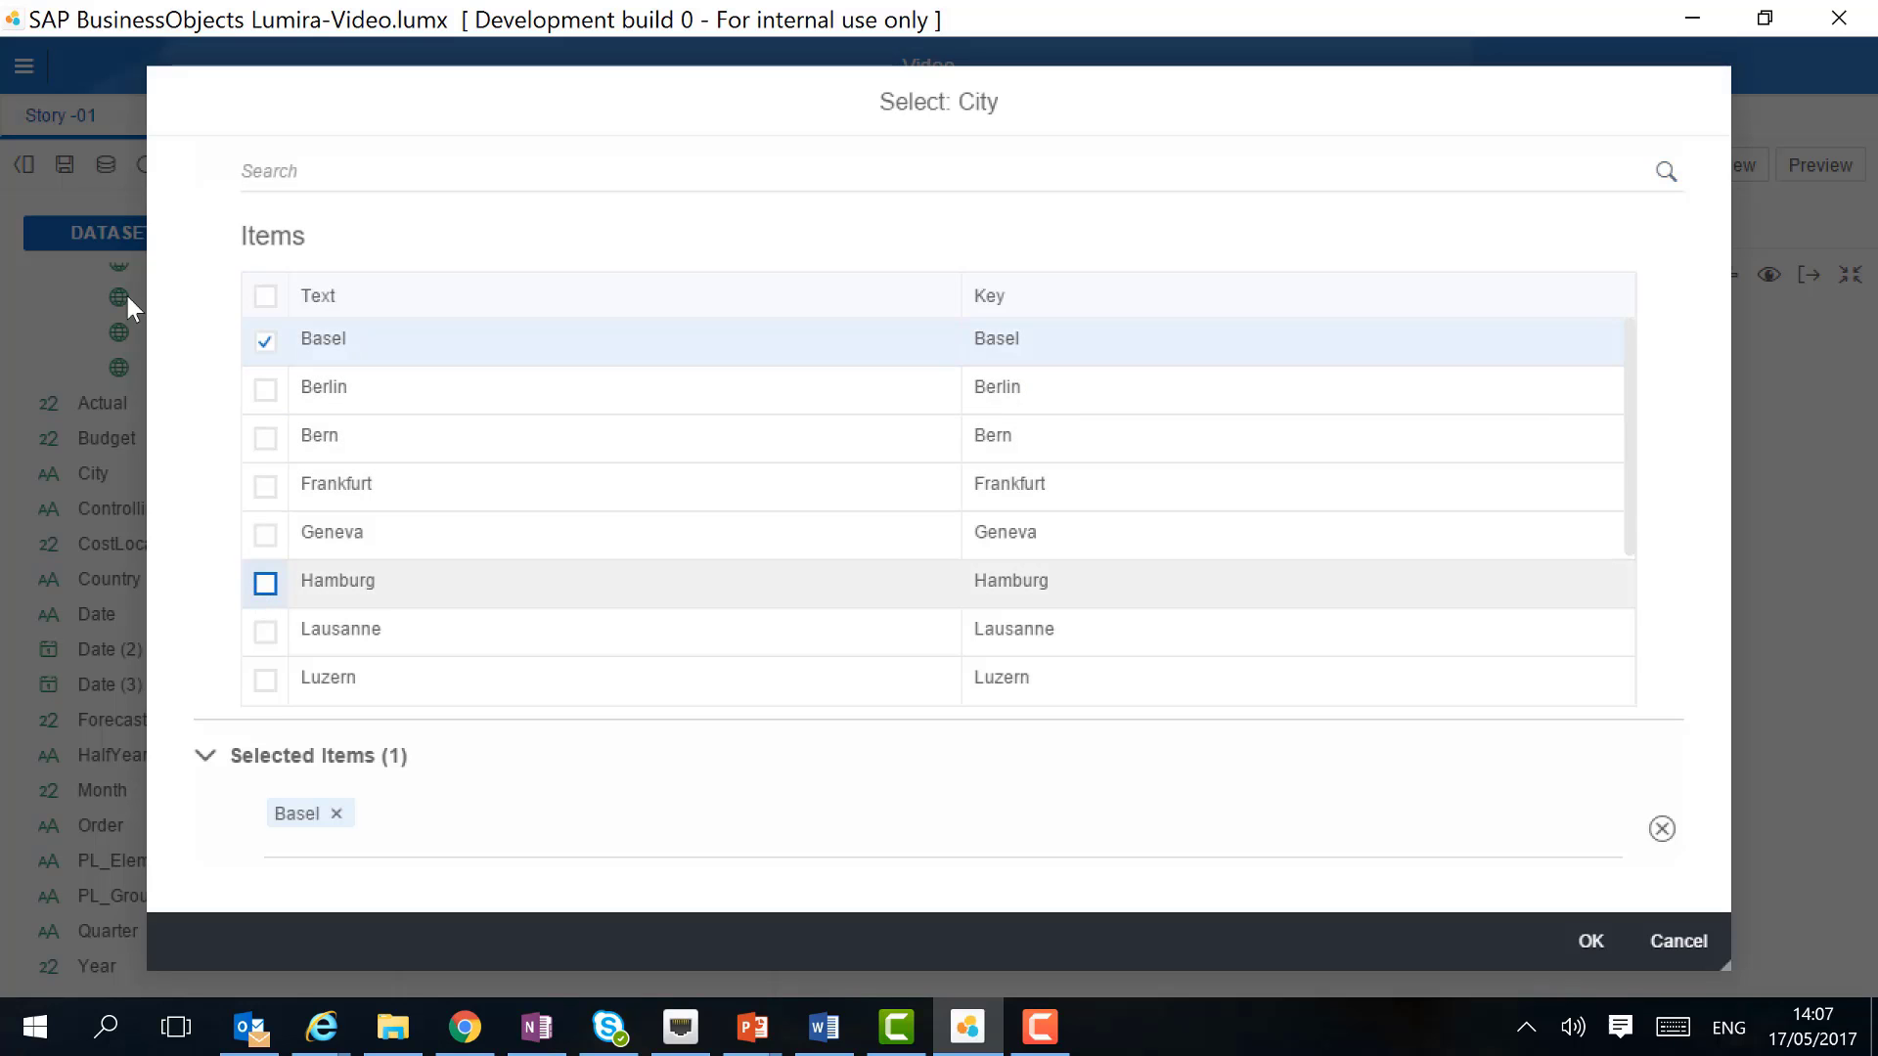
pyautogui.click(265, 583)
pyautogui.scroll(-3, 278, 604)
pyautogui.click(265, 631)
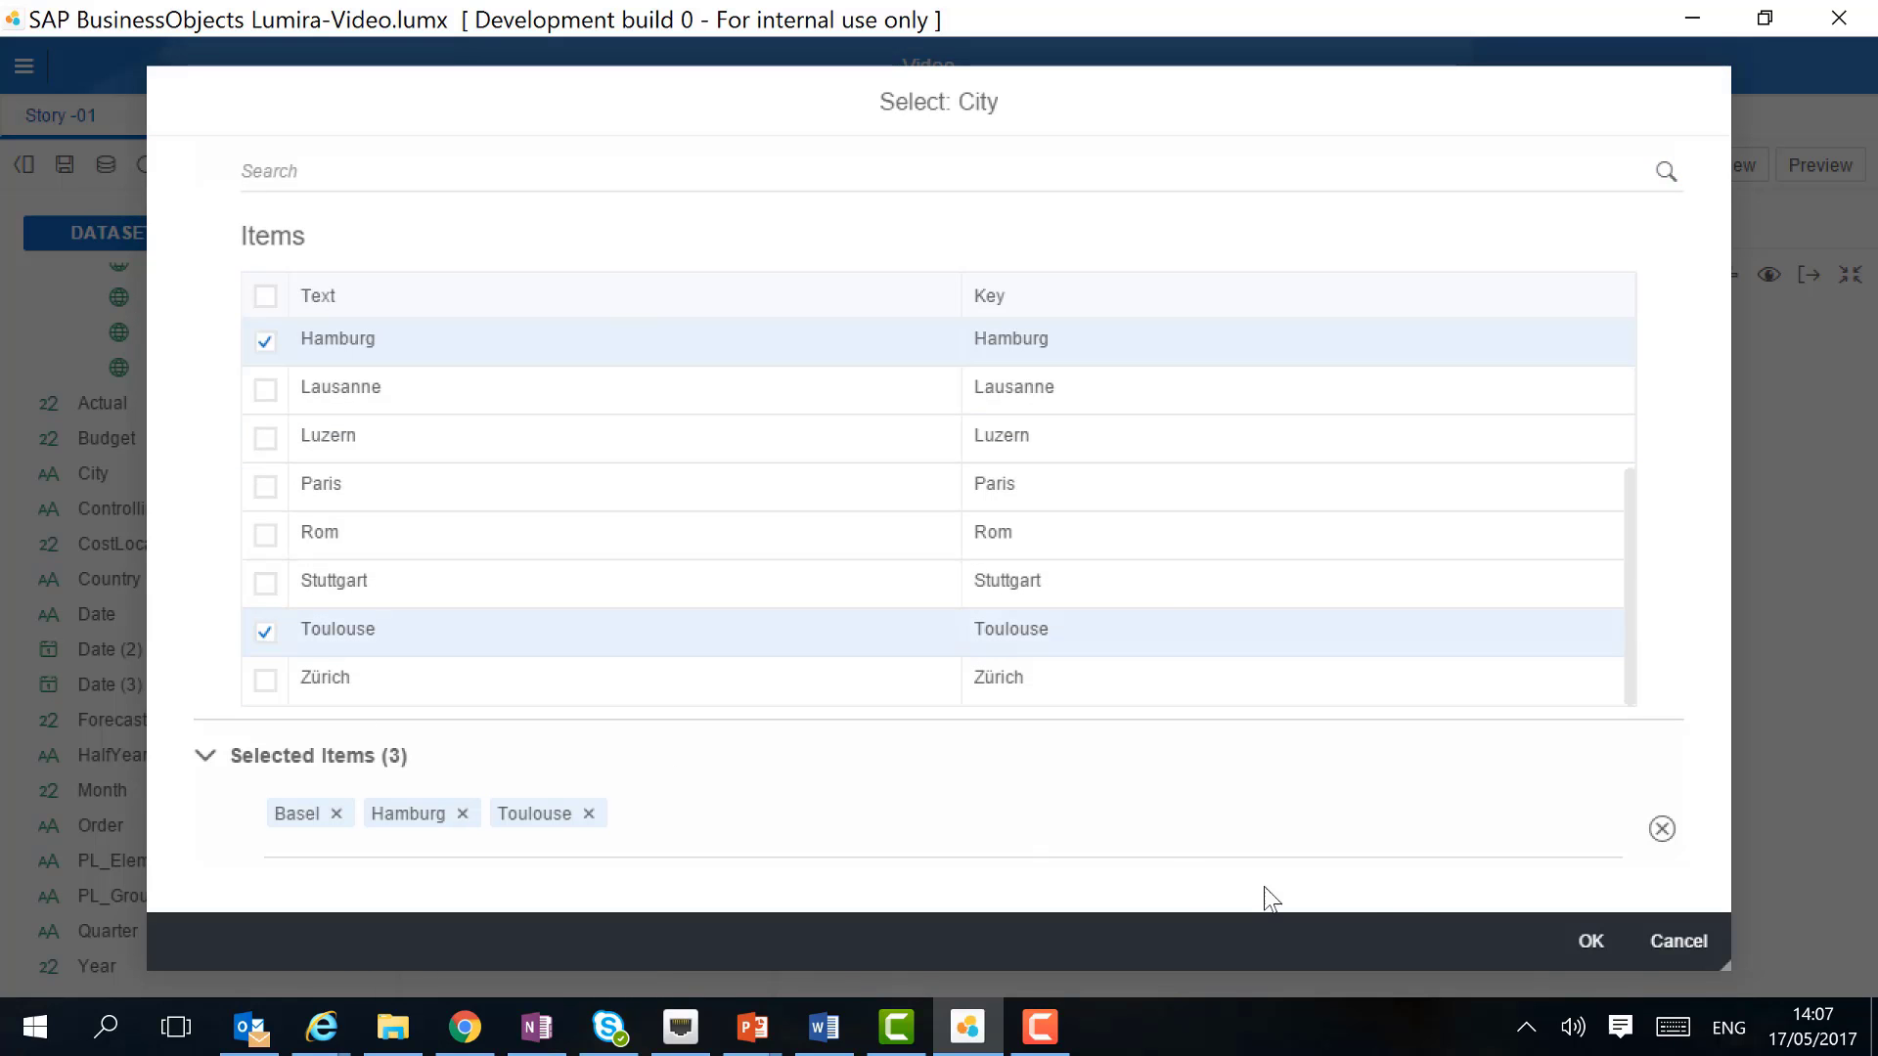
pyautogui.click(1586, 941)
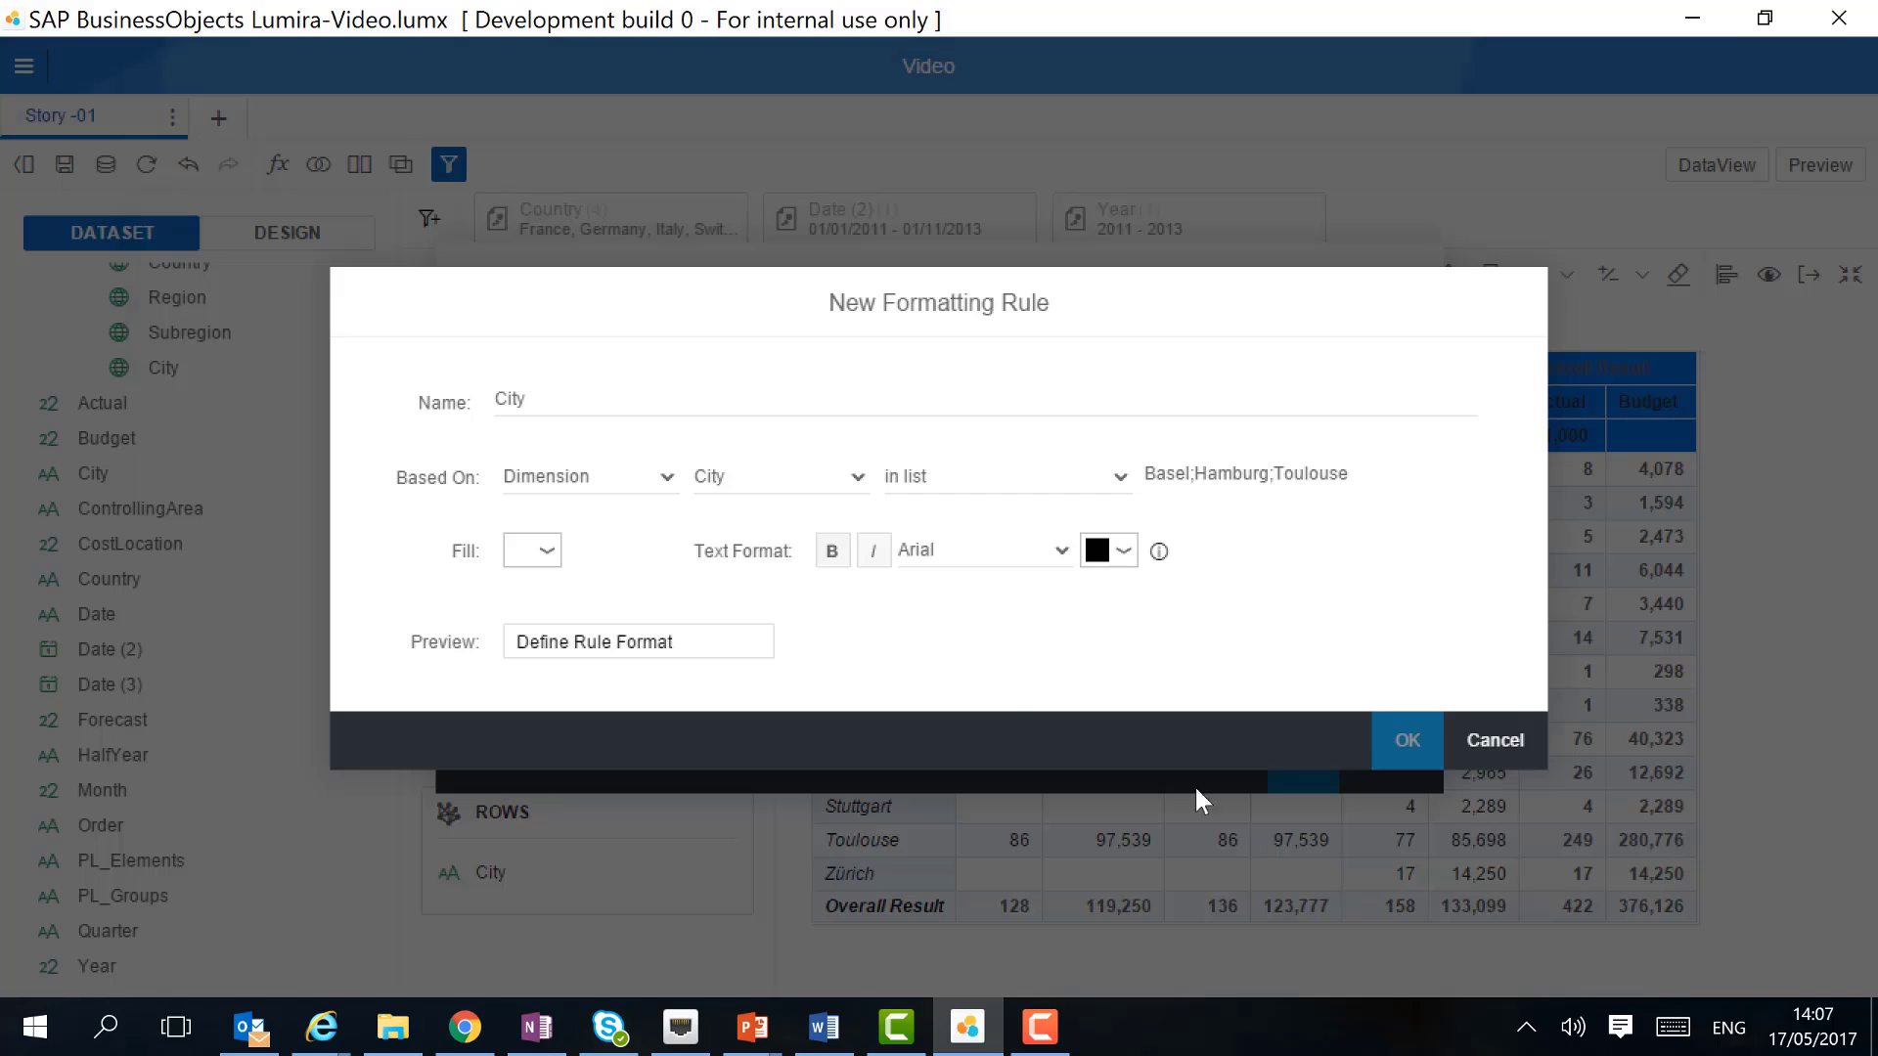
# Give the City rule a light green fill and save the rule.
pyautogui.click(540, 556)
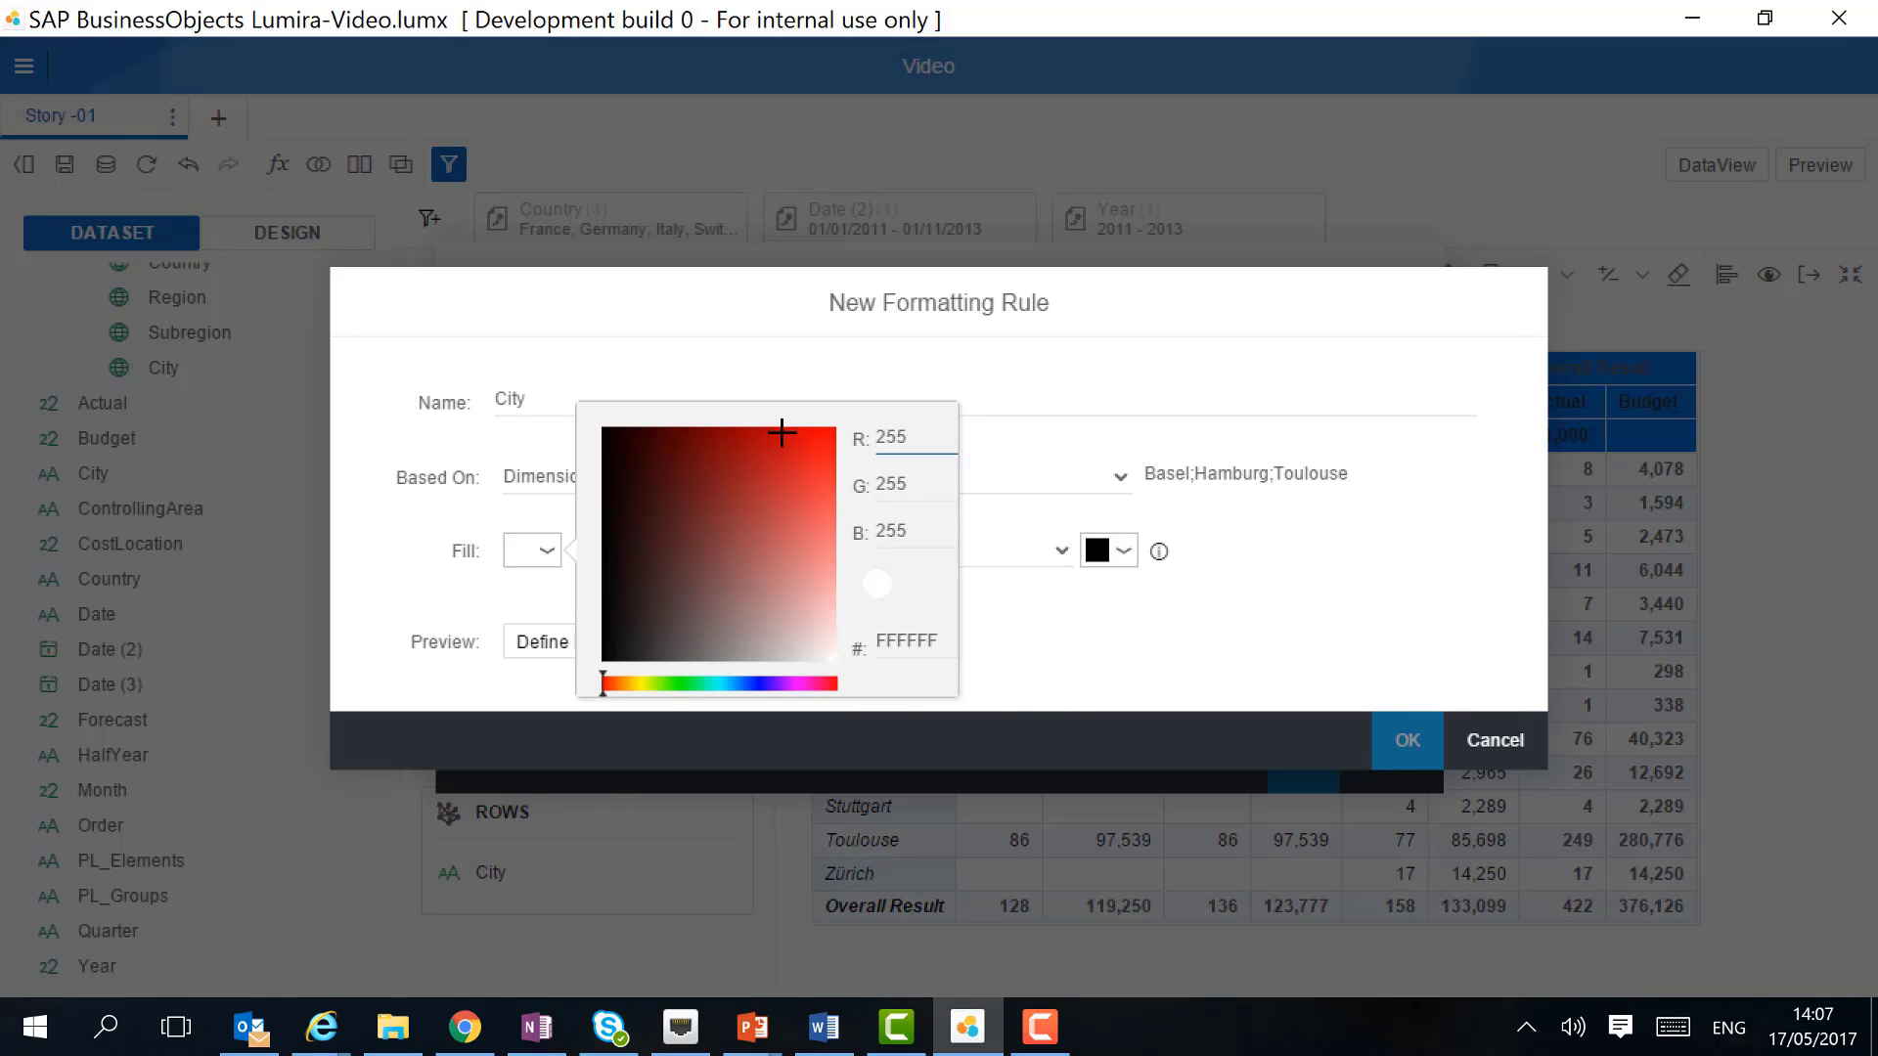
pyautogui.click(662, 685)
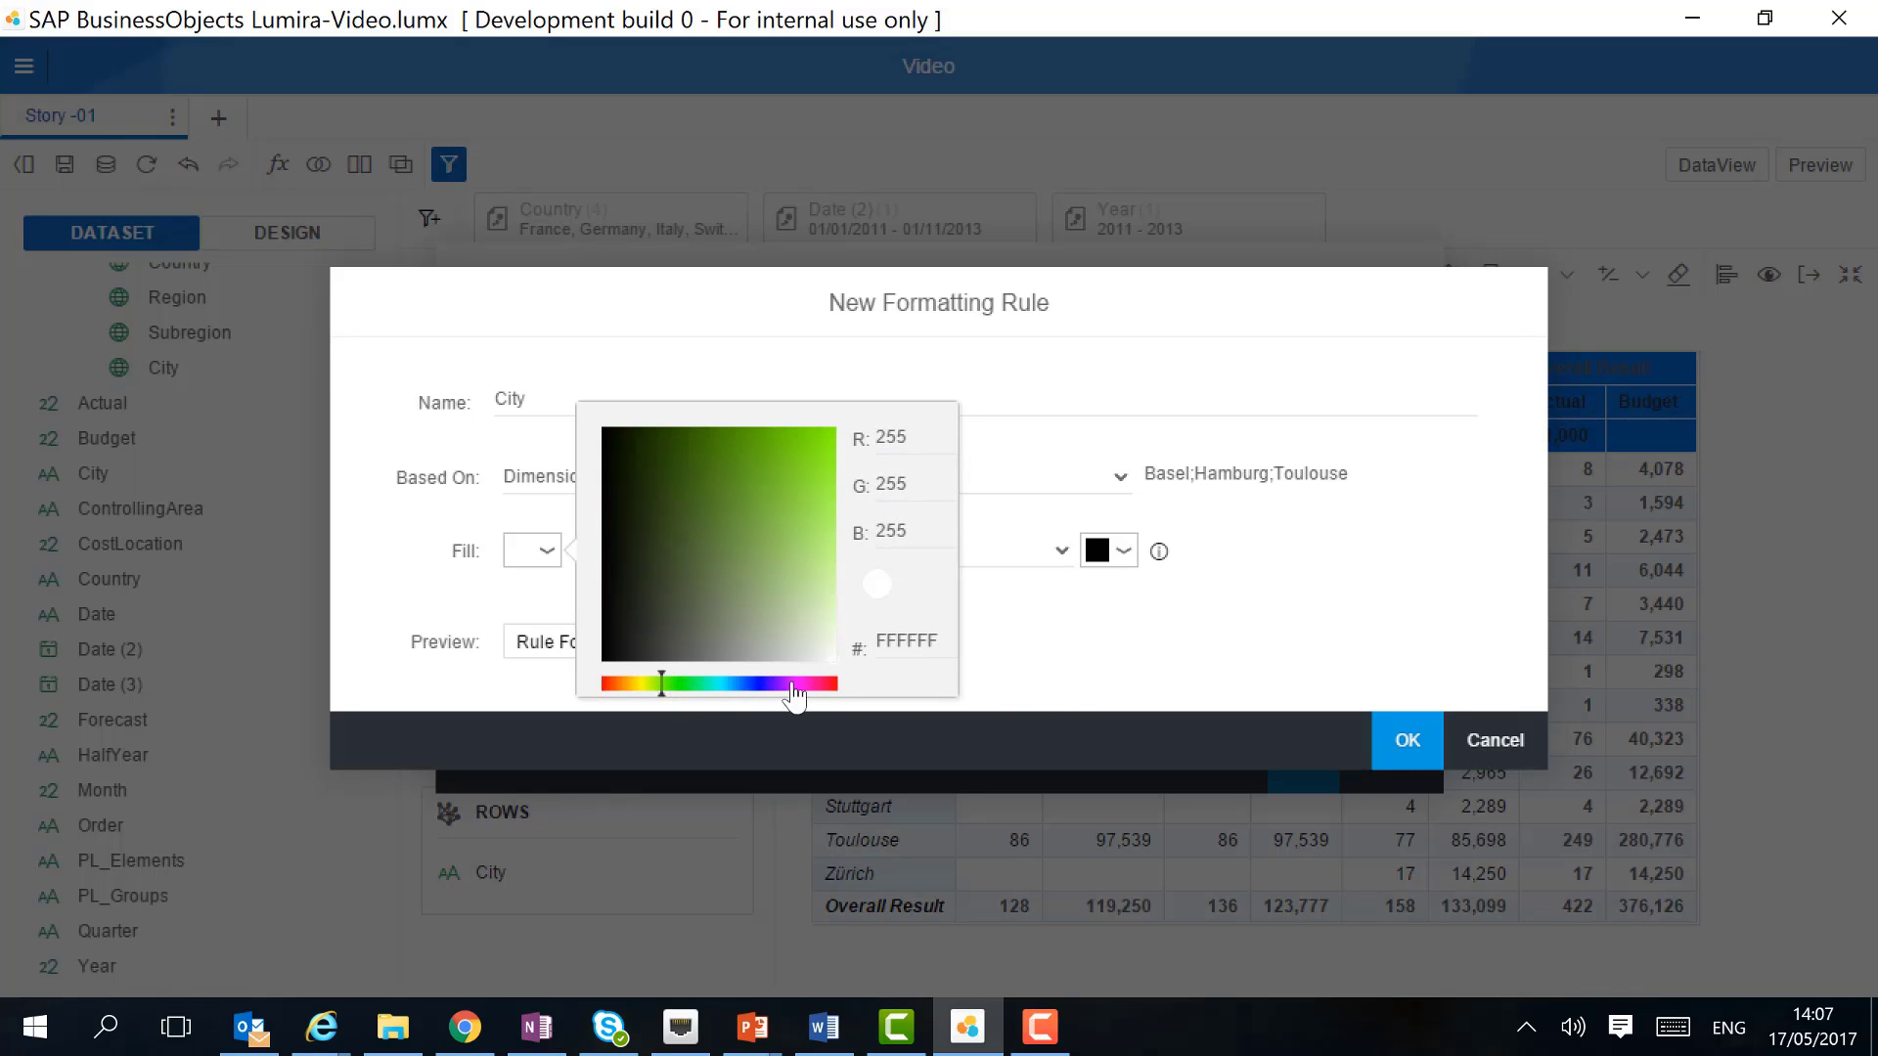
pyautogui.click(812, 618)
pyautogui.click(1062, 662)
pyautogui.click(1402, 740)
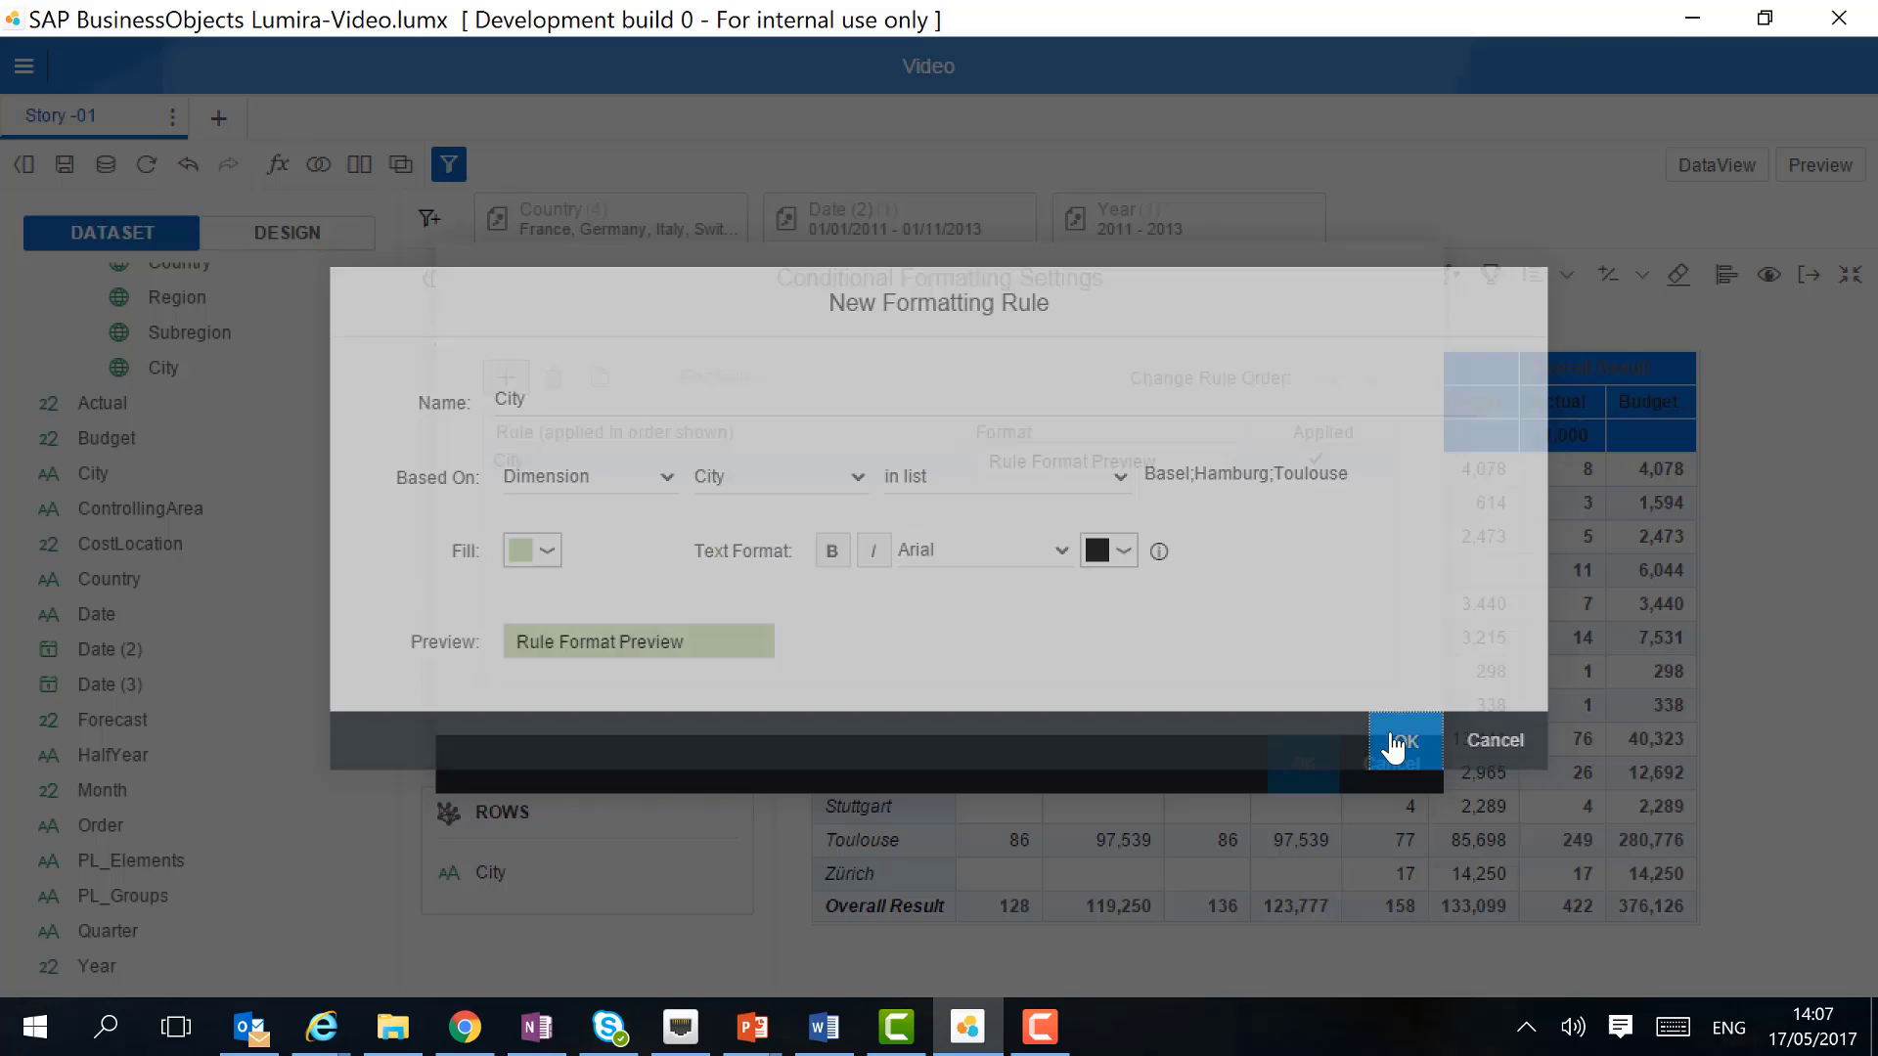
# Apply the conditional formatting to the crosstab and return to the full story page.
pyautogui.click(1286, 761)
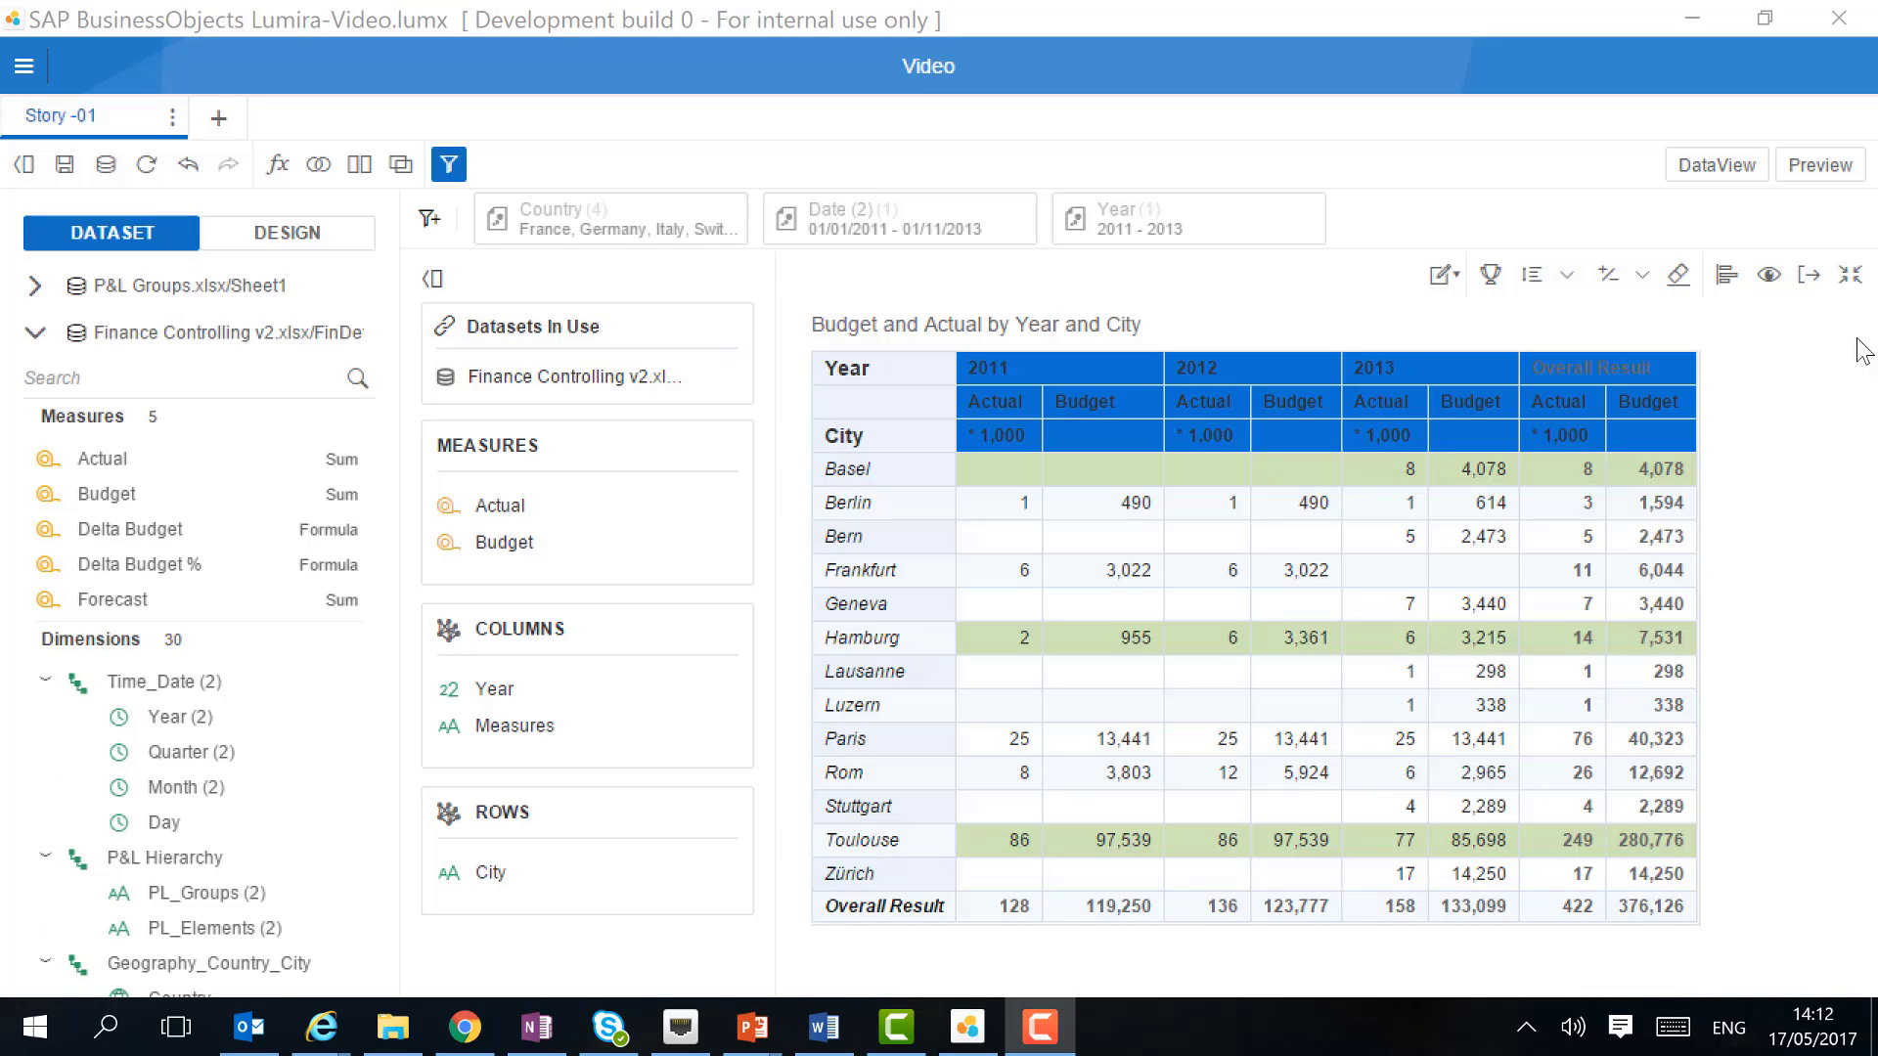
pyautogui.click(1849, 274)
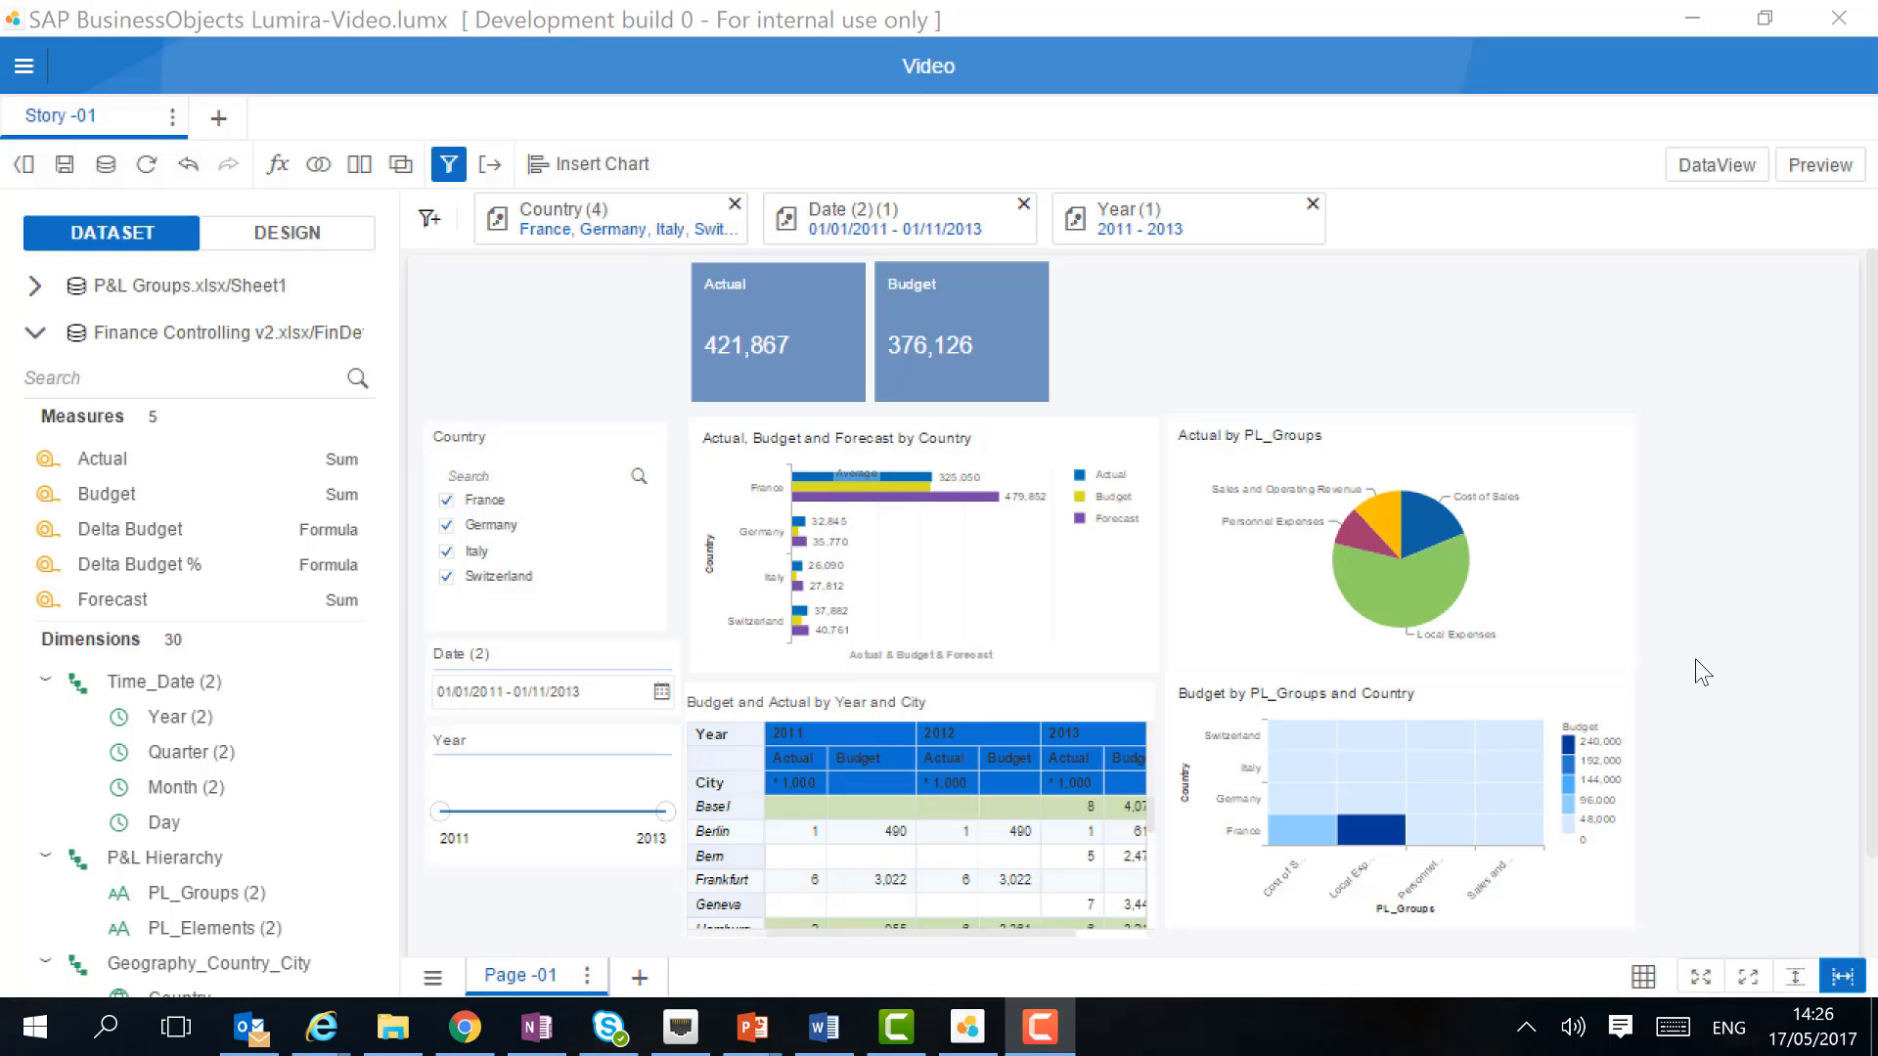
# Place a Title text box beside the Budget tile and widen it to nearly the pie chart's outer edge.
pyautogui.click(290, 235)
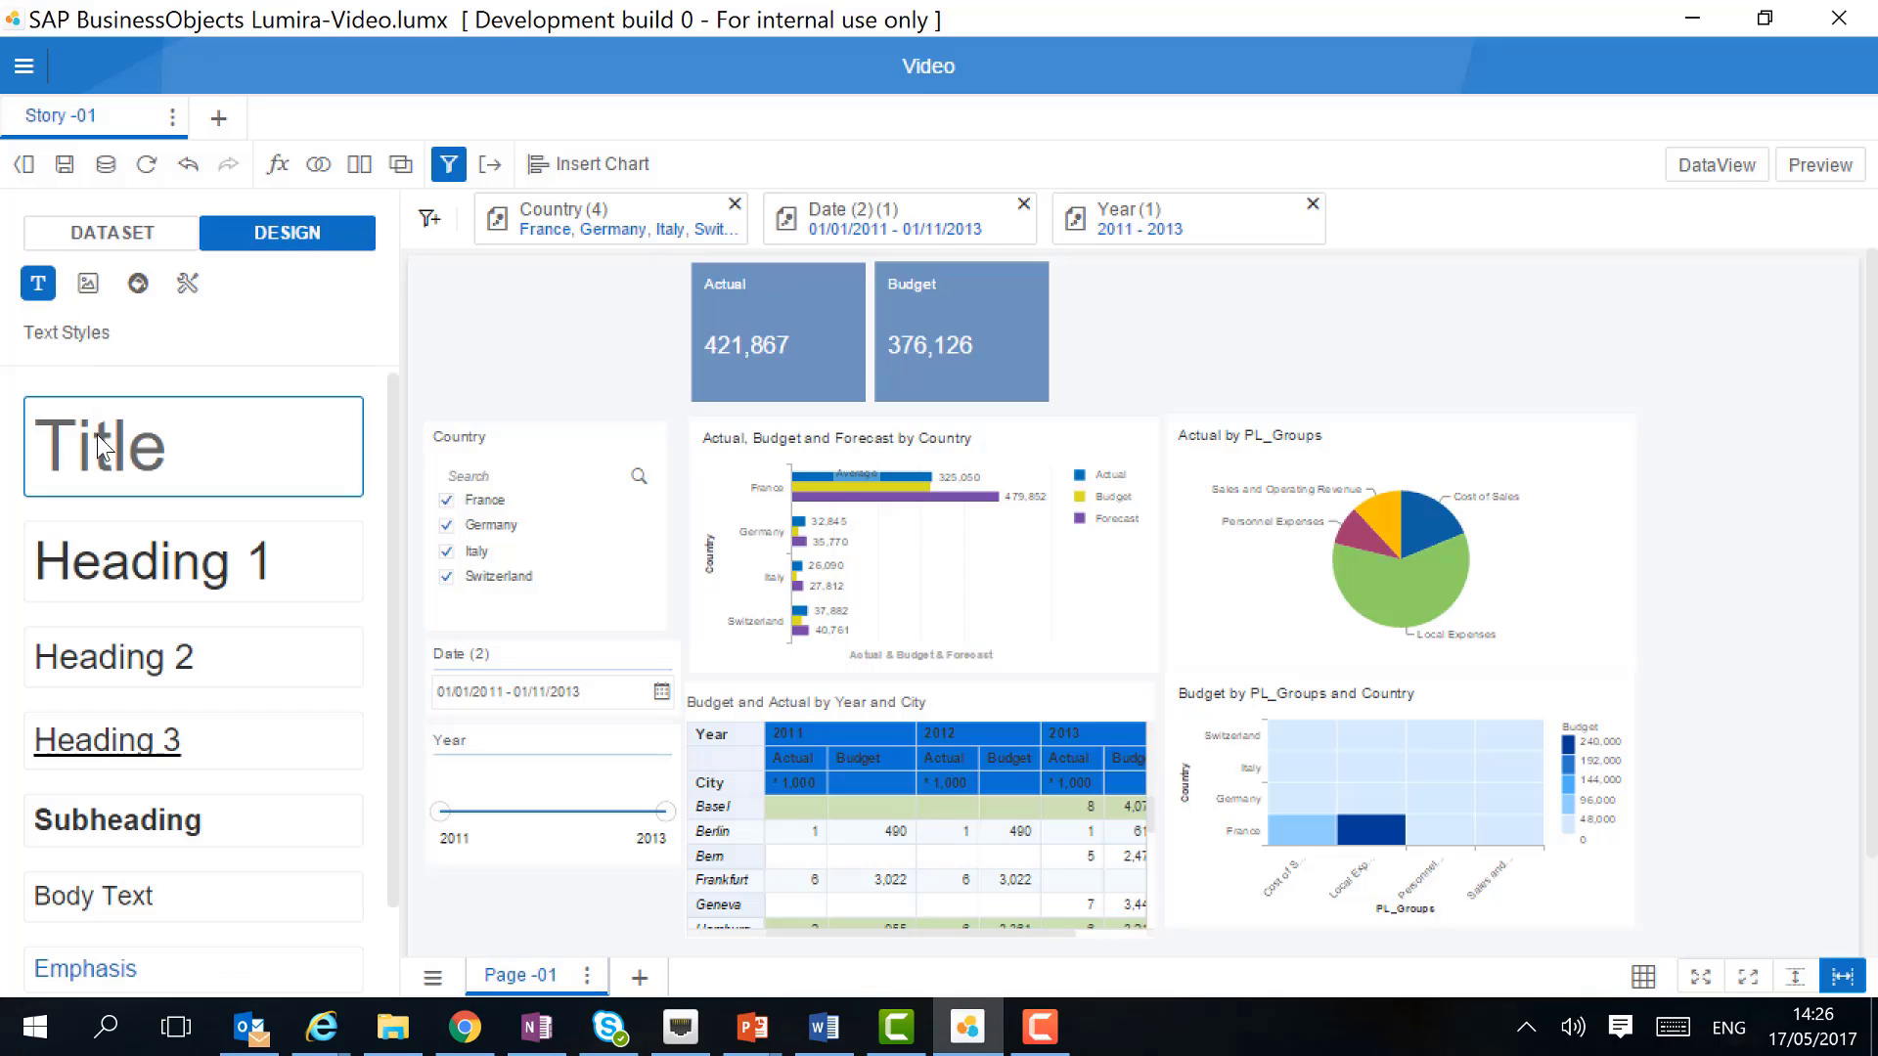
pyautogui.moveTo(98, 445); pyautogui.dragTo(1100, 283)
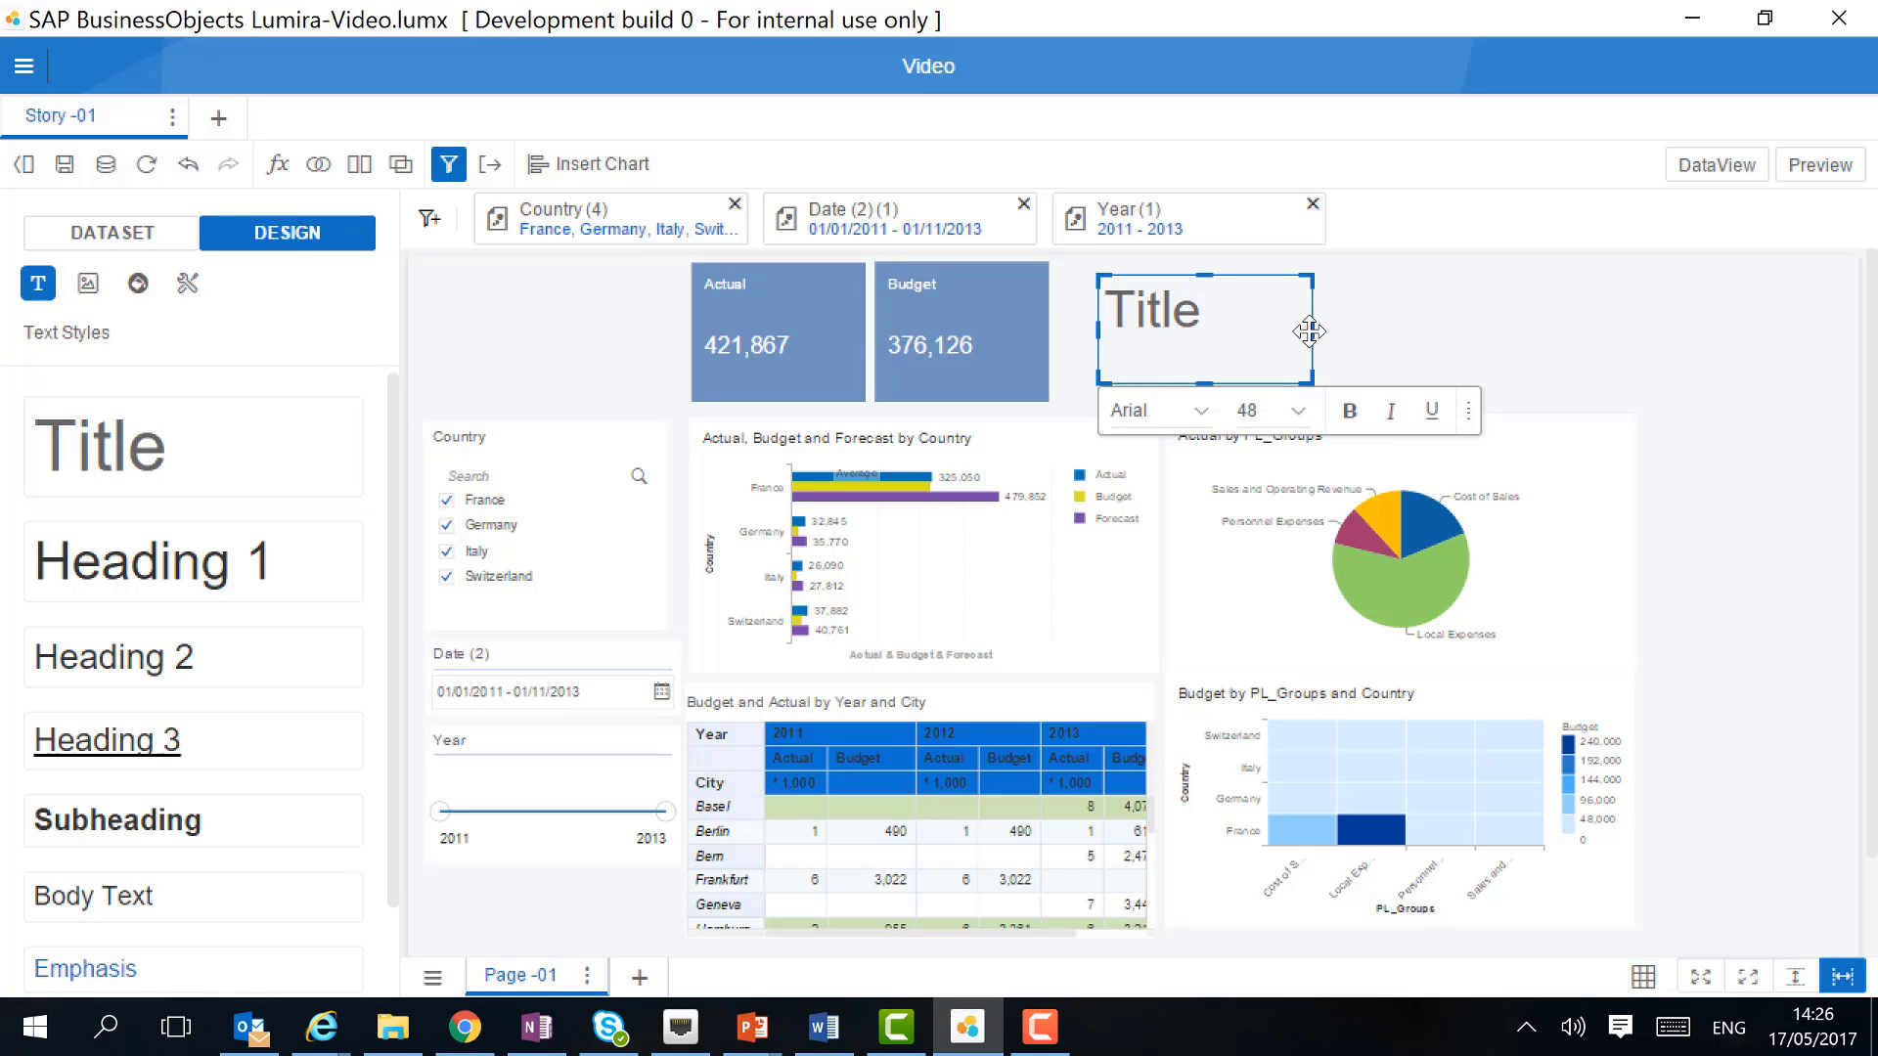
pyautogui.moveTo(1312, 331); pyautogui.dragTo(1585, 331)
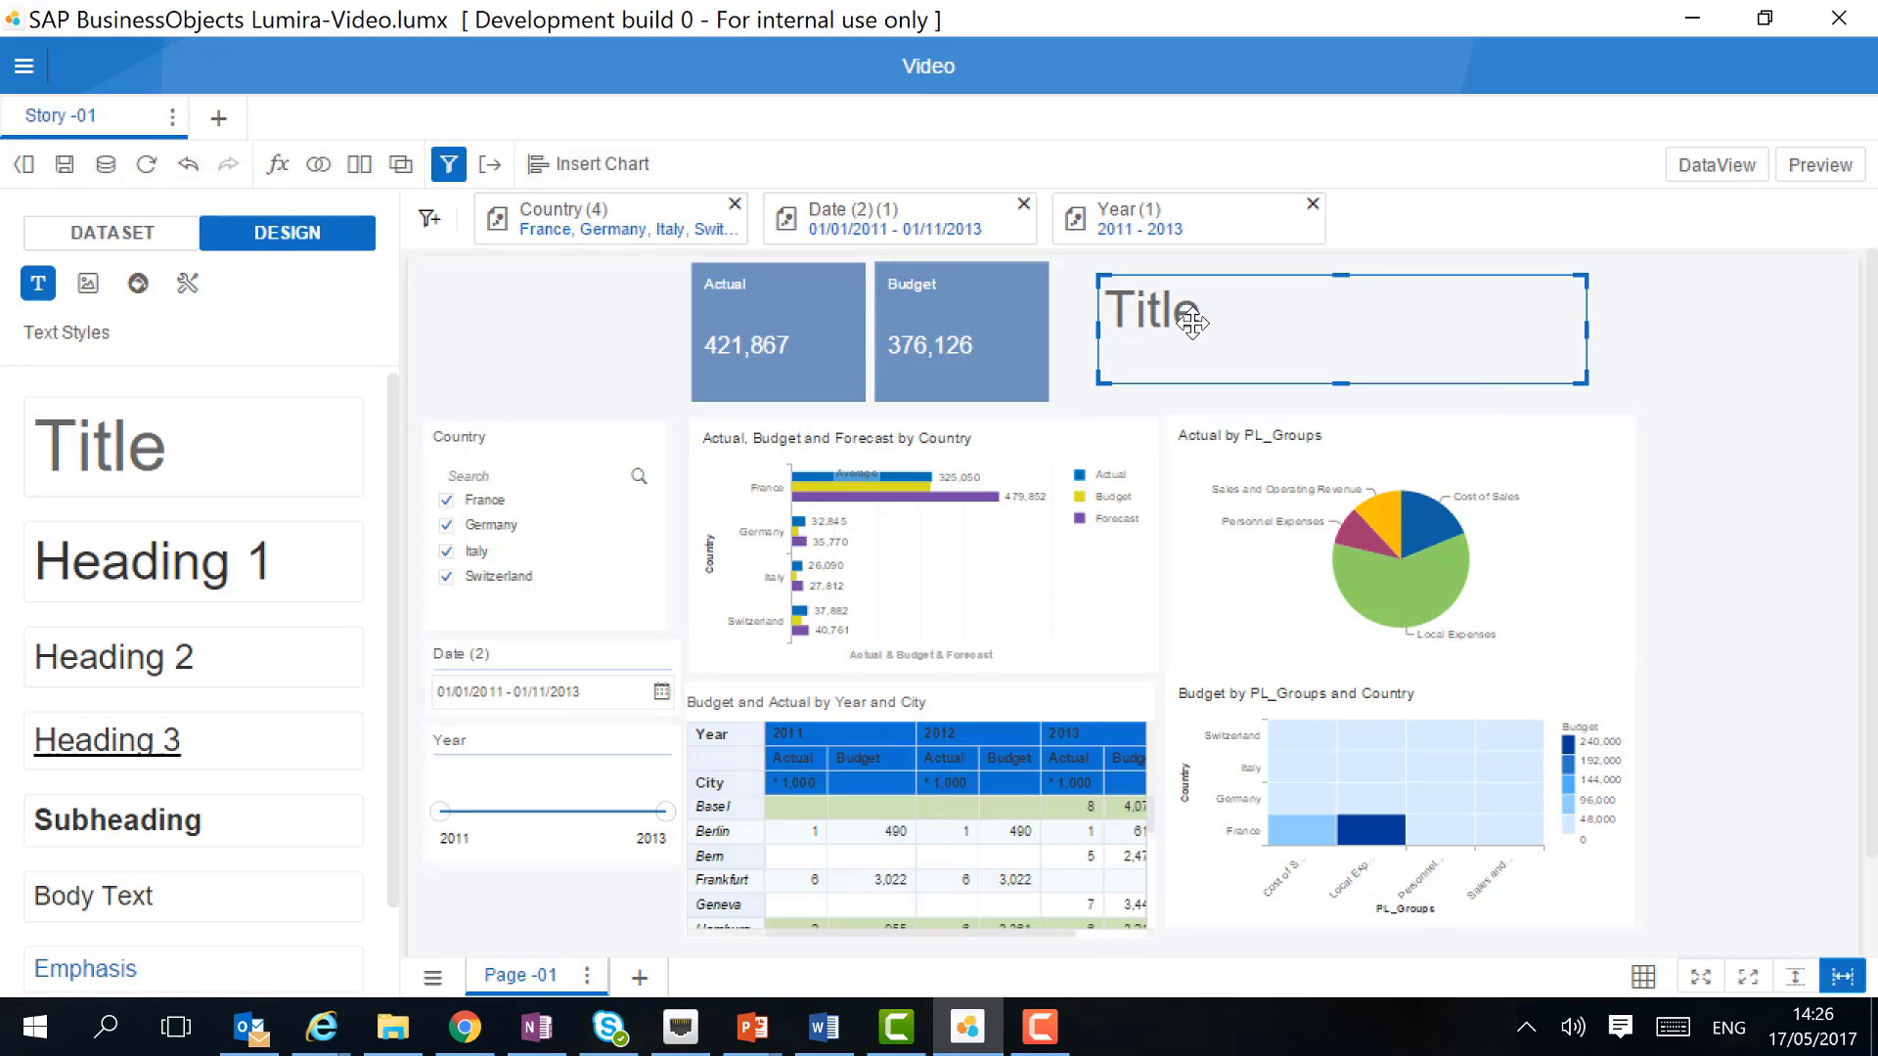
# Replace the placeholder text of the title box with Dashboard.
pyautogui.doubleClick(1192, 322)
pyautogui.write('Das')
pyautogui.write('hbo')
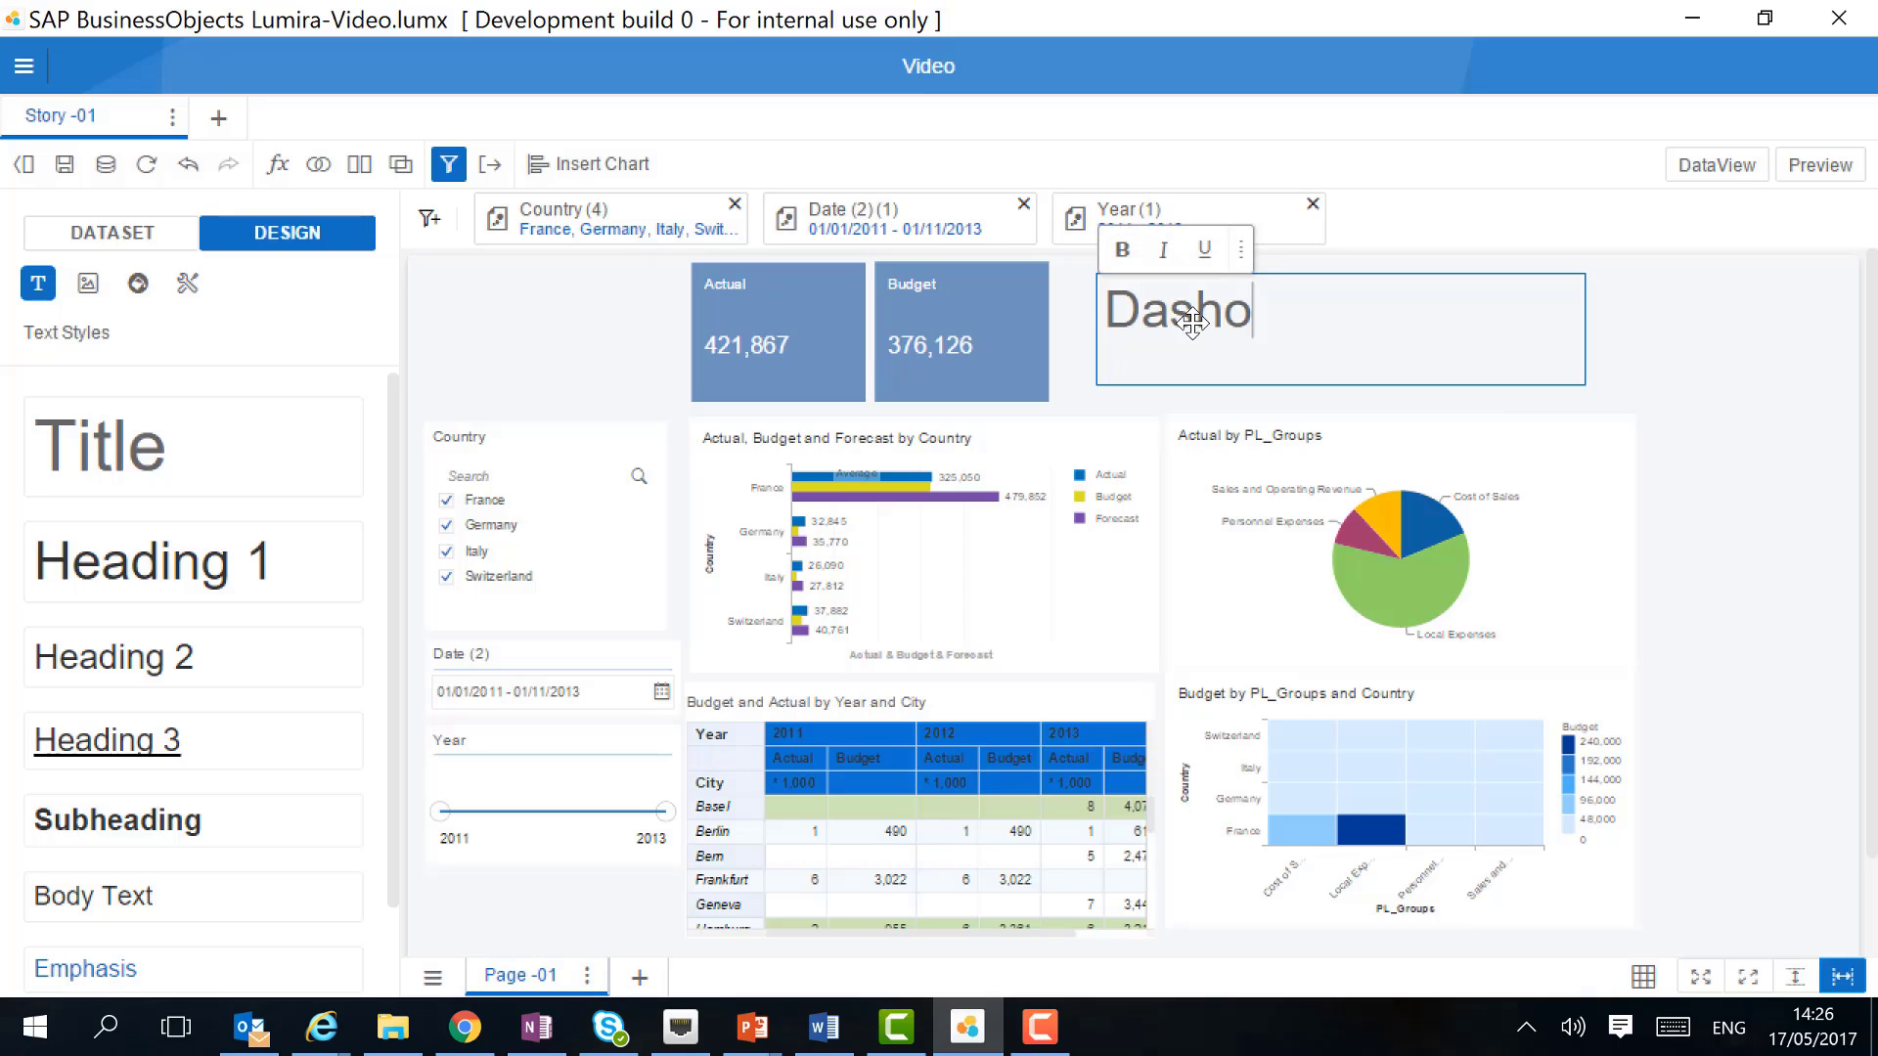
pyautogui.write('ard')
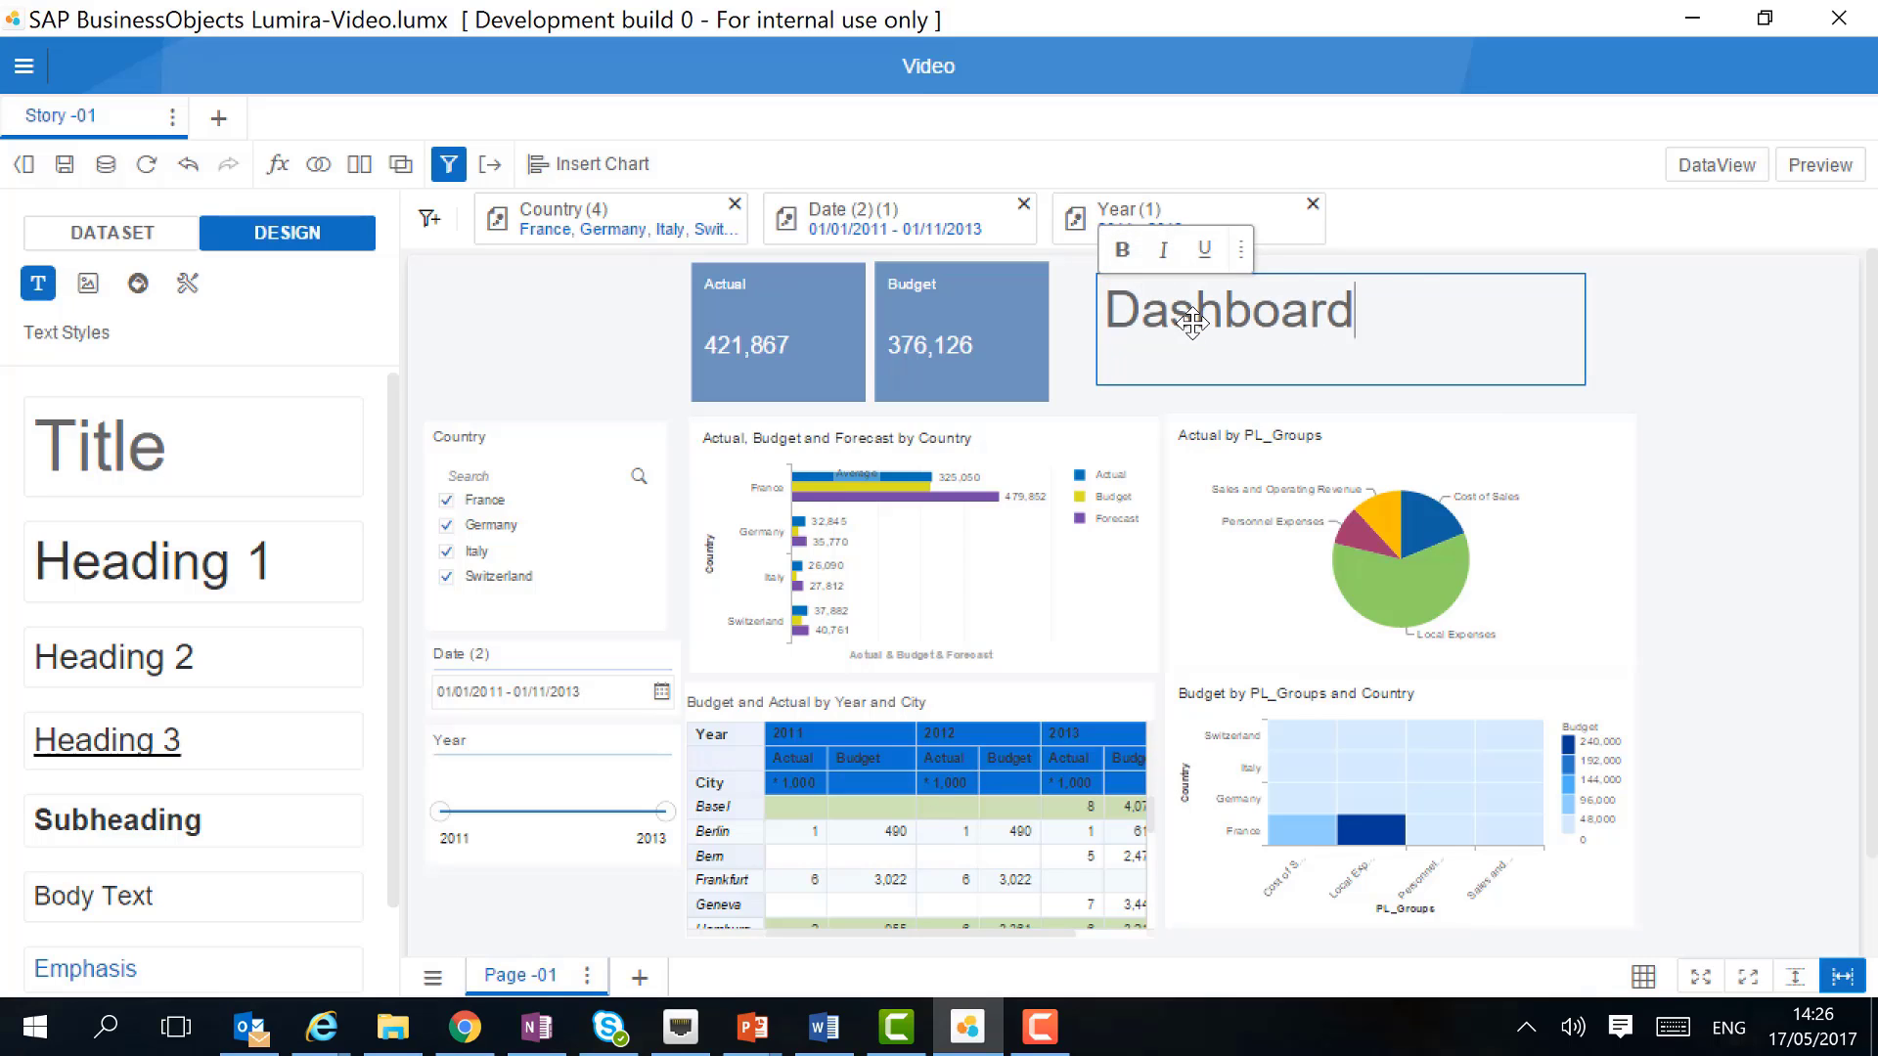
pyautogui.click(1613, 341)
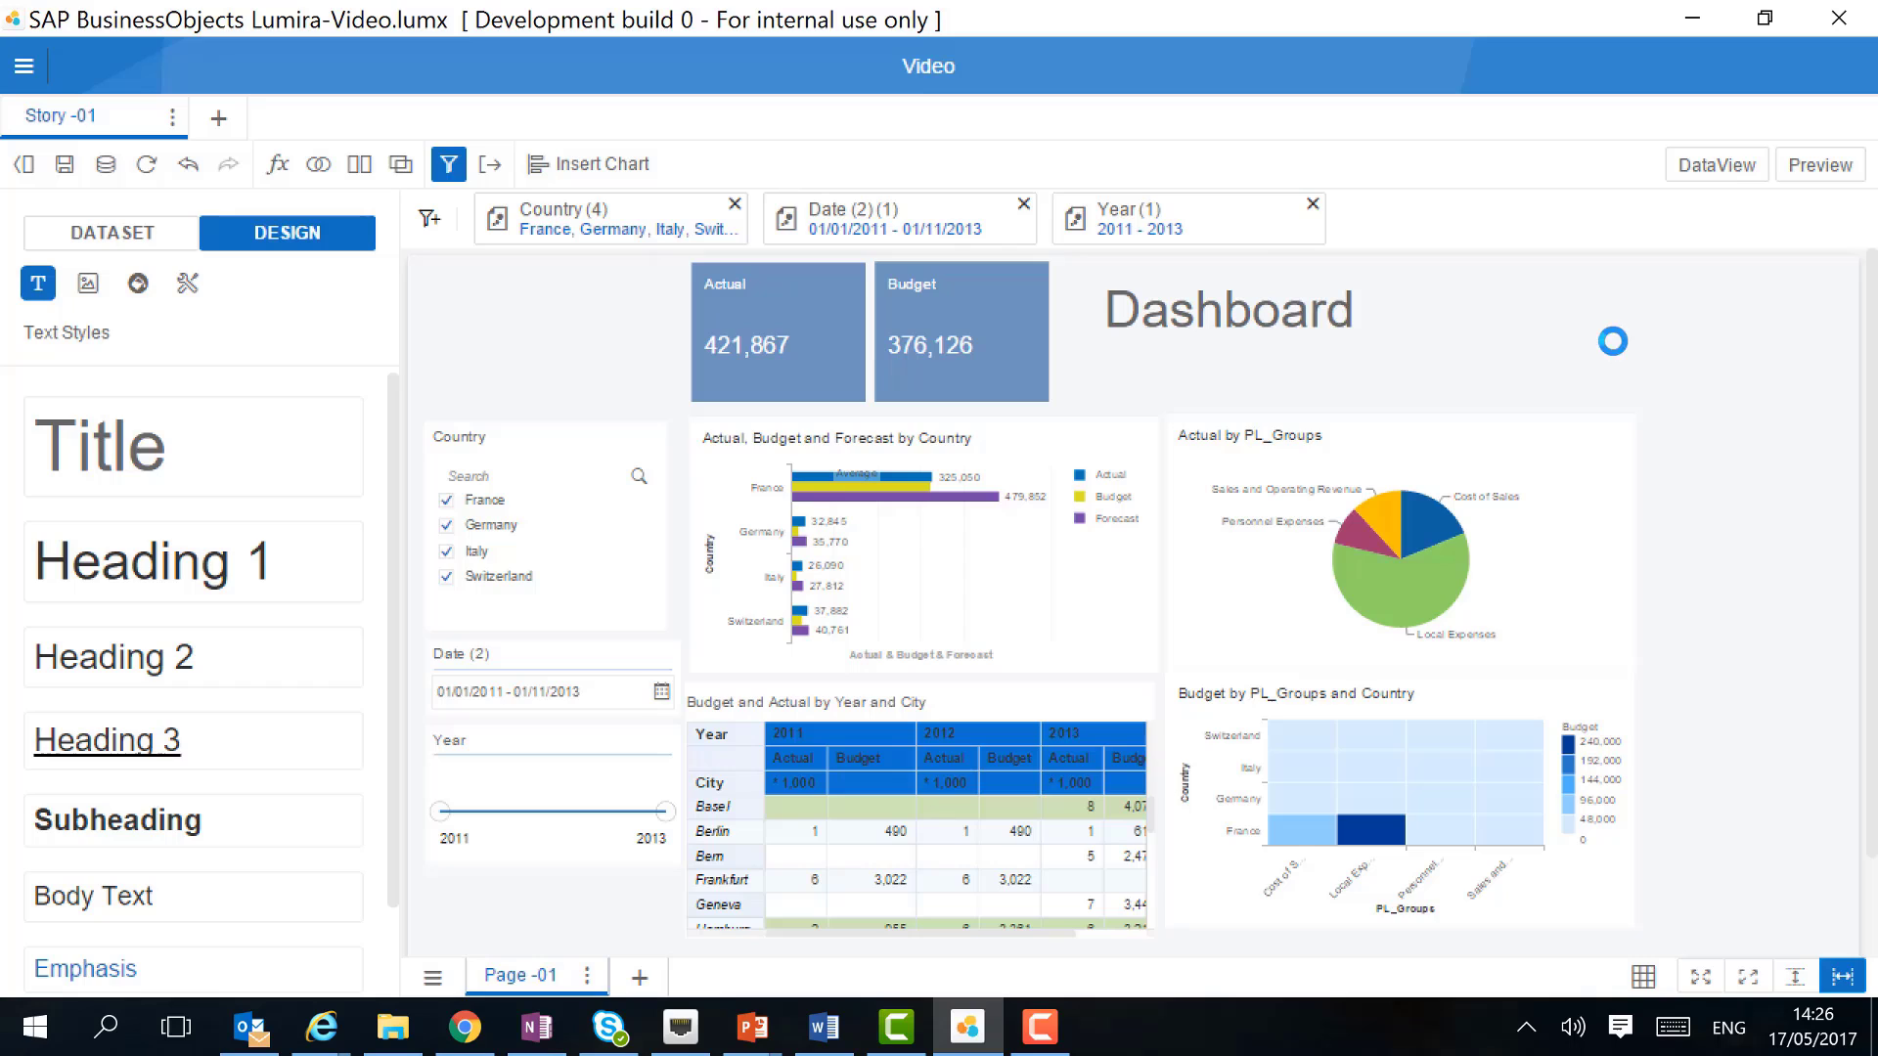
# Format the Dashboard title in bold with the light font color F4F4F4.
pyautogui.click(1451, 314)
pyautogui.rightClick(1465, 315)
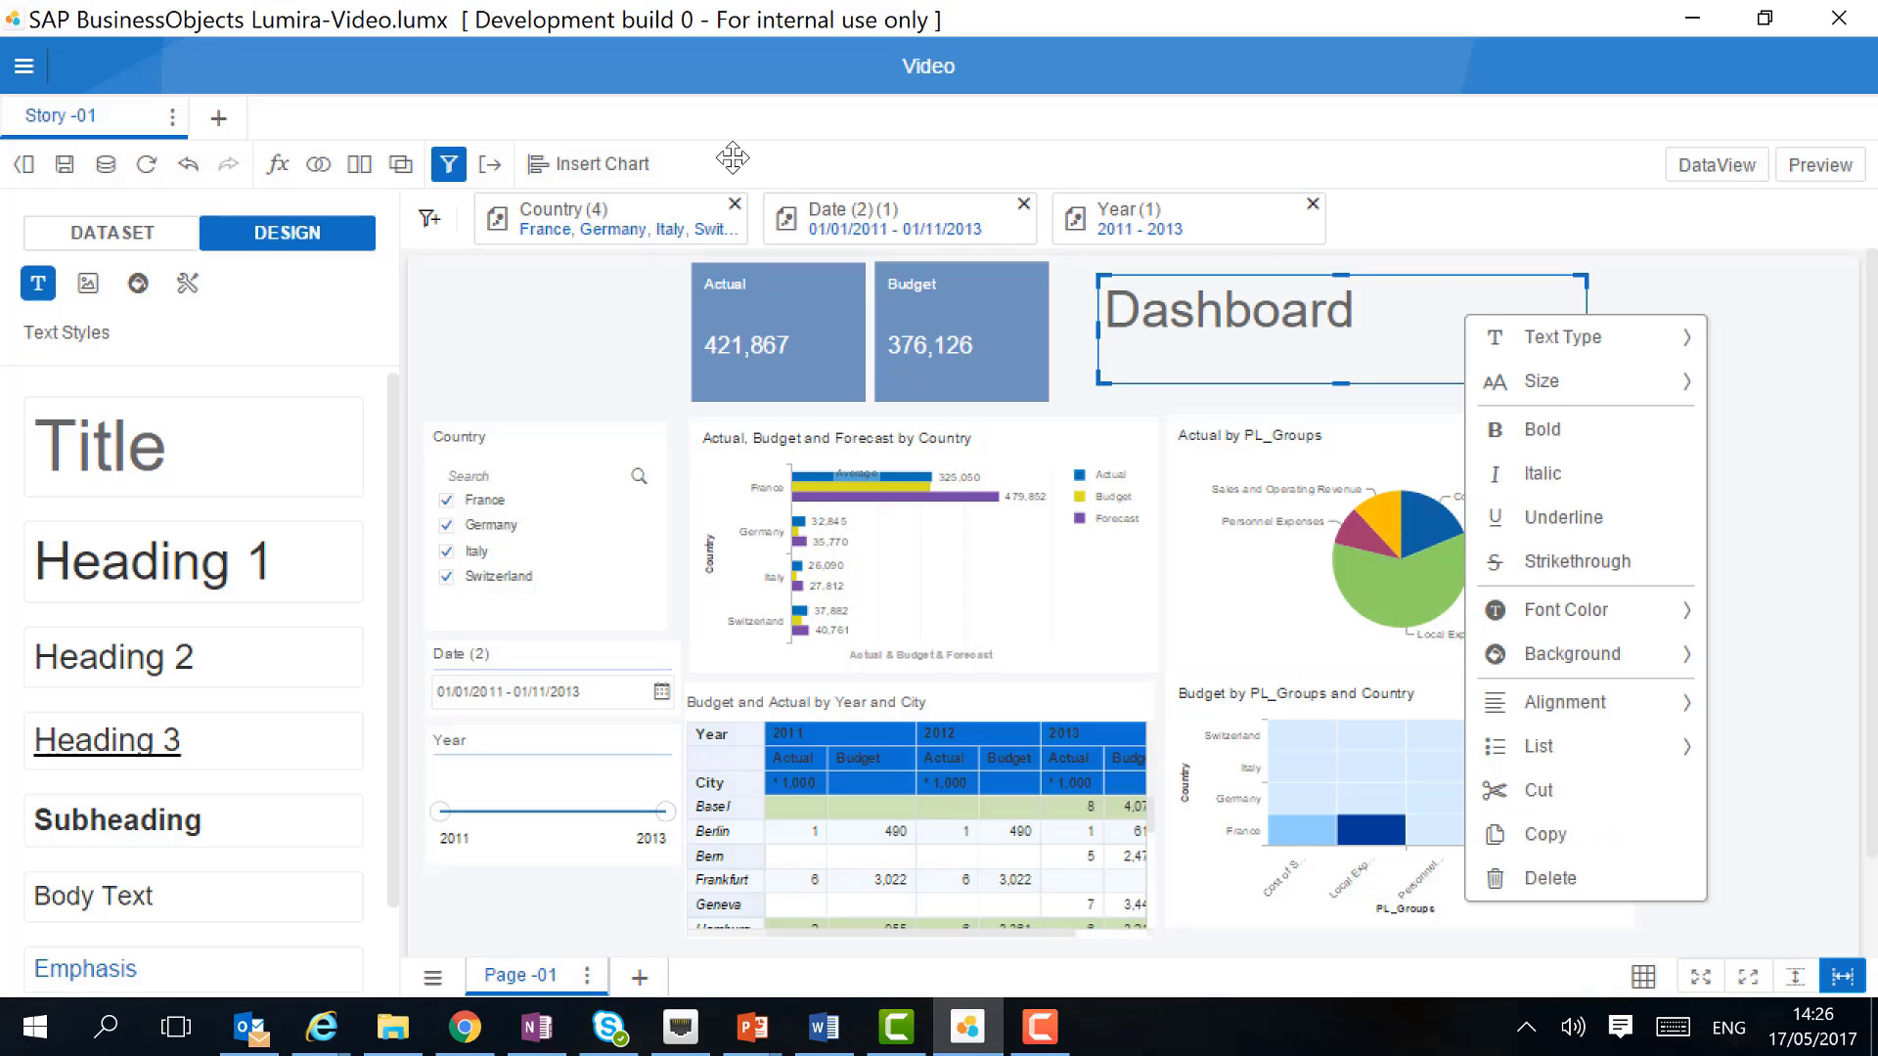
pyautogui.click(1568, 618)
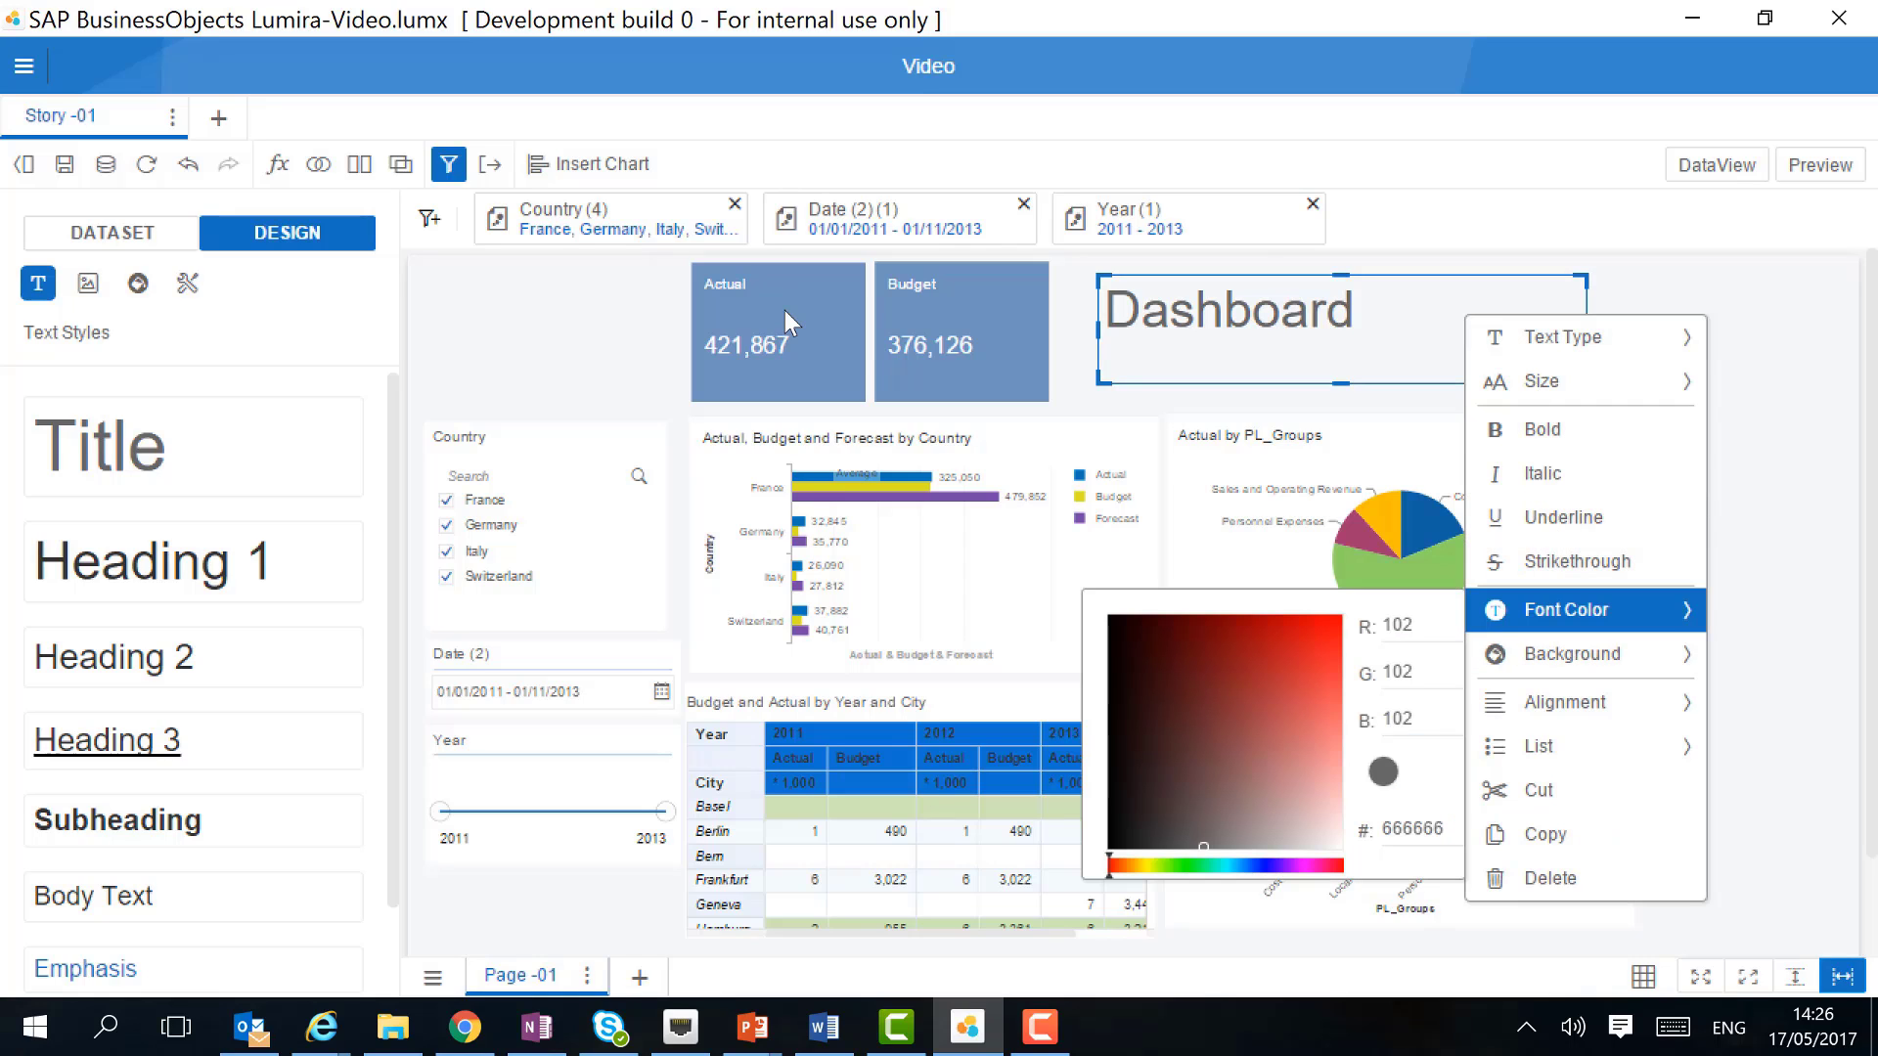
pyautogui.click(1332, 843)
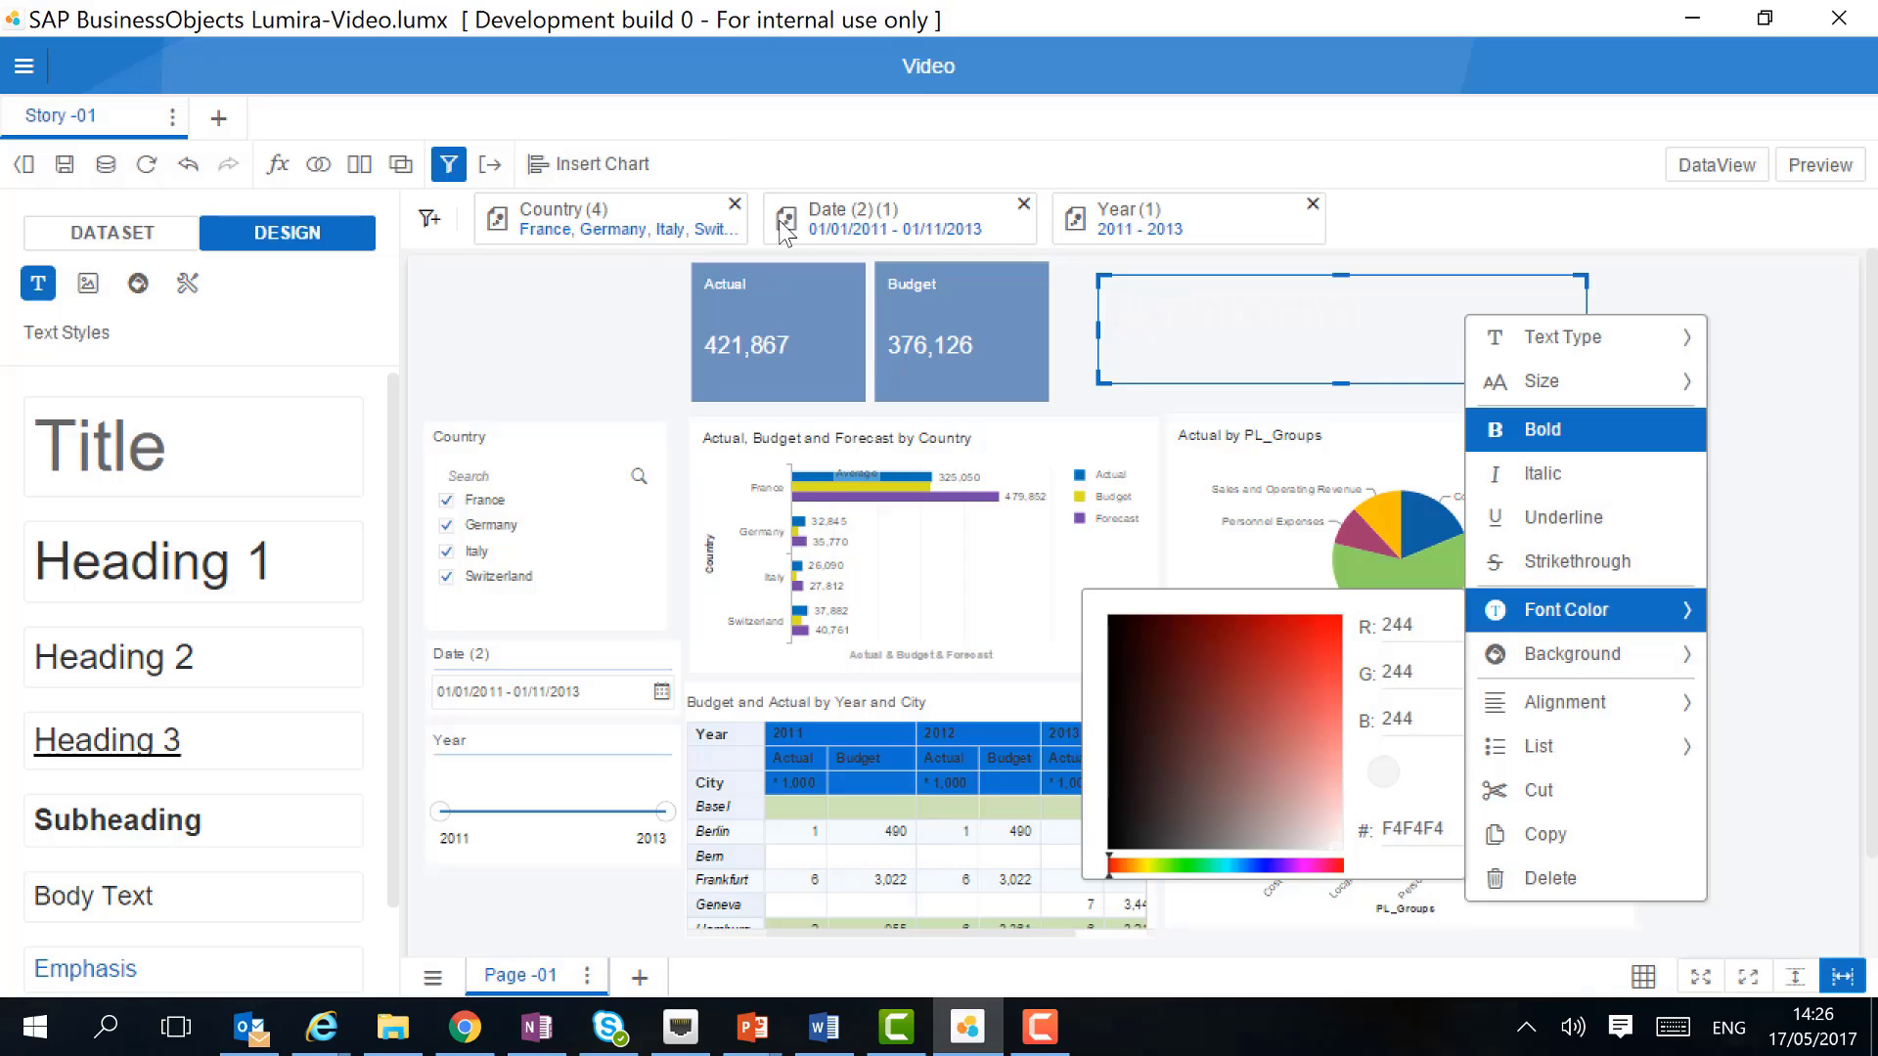
pyautogui.click(1543, 430)
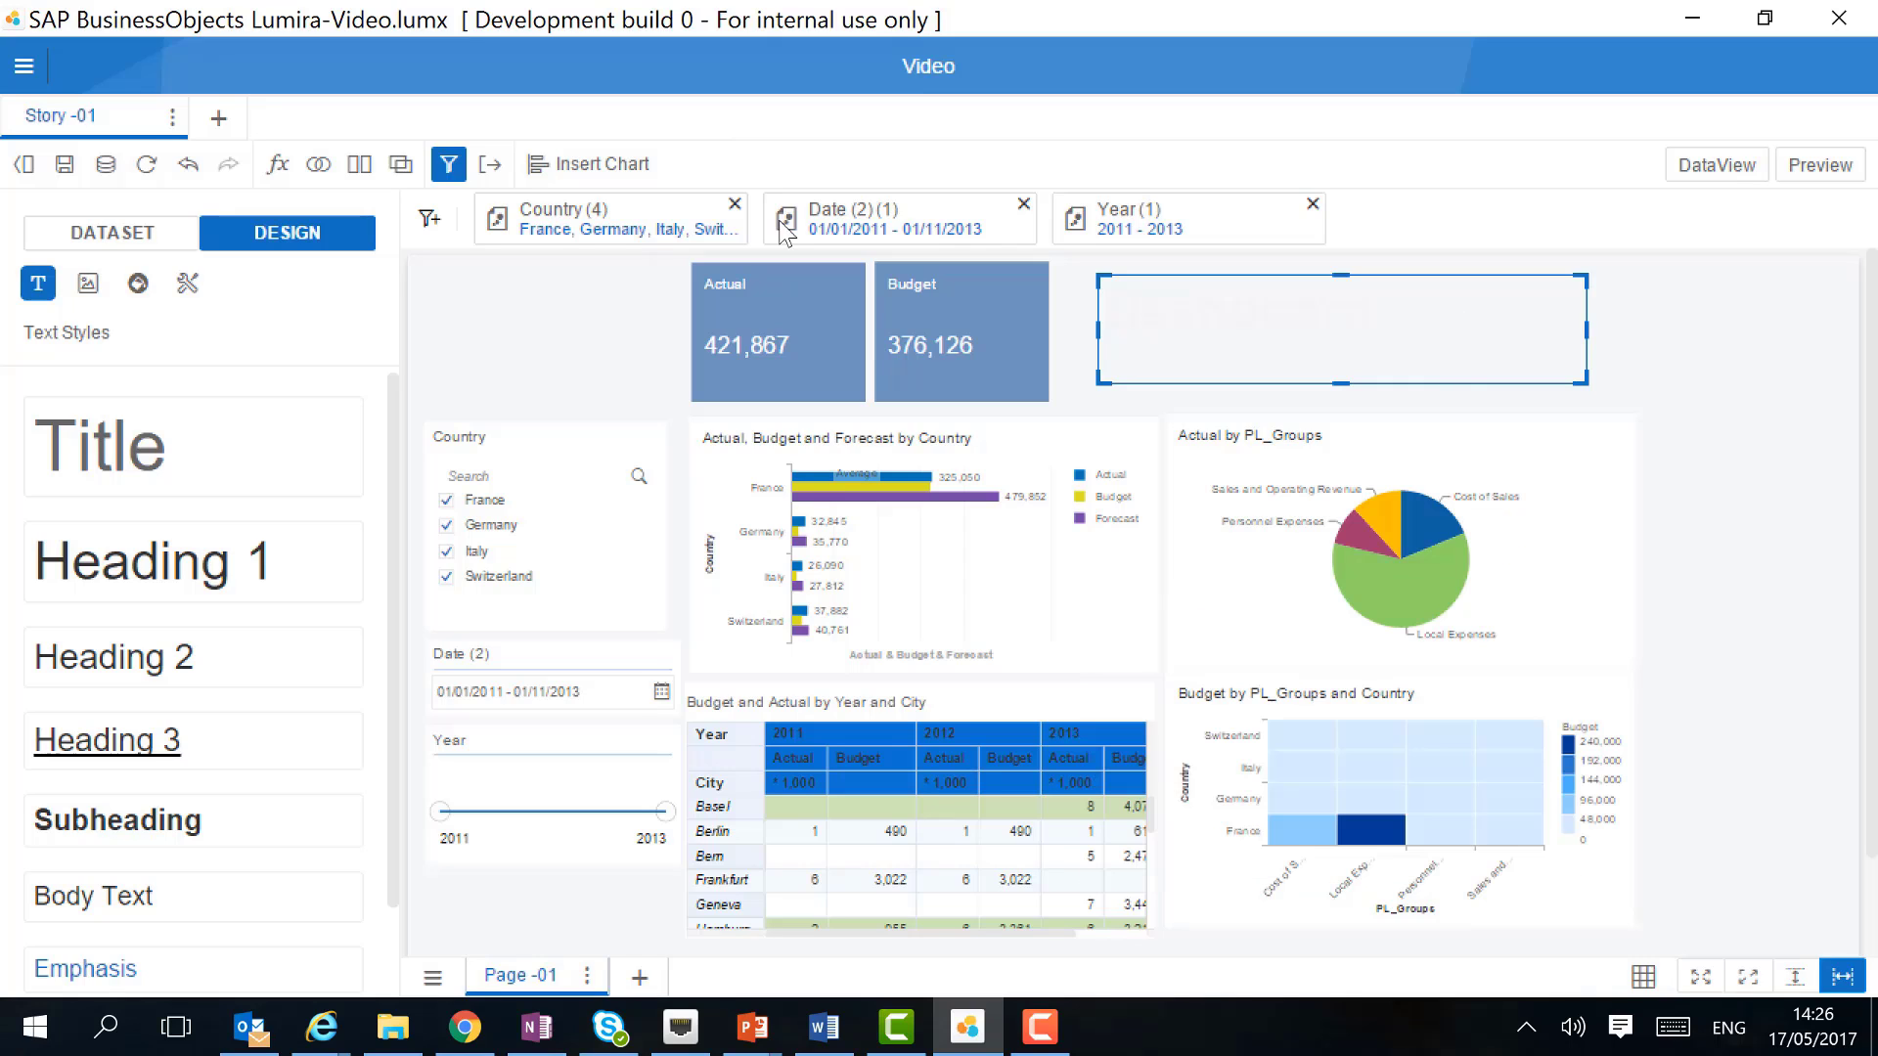
# Set the page's background color to the dark blue 053A54.
pyautogui.click(138, 283)
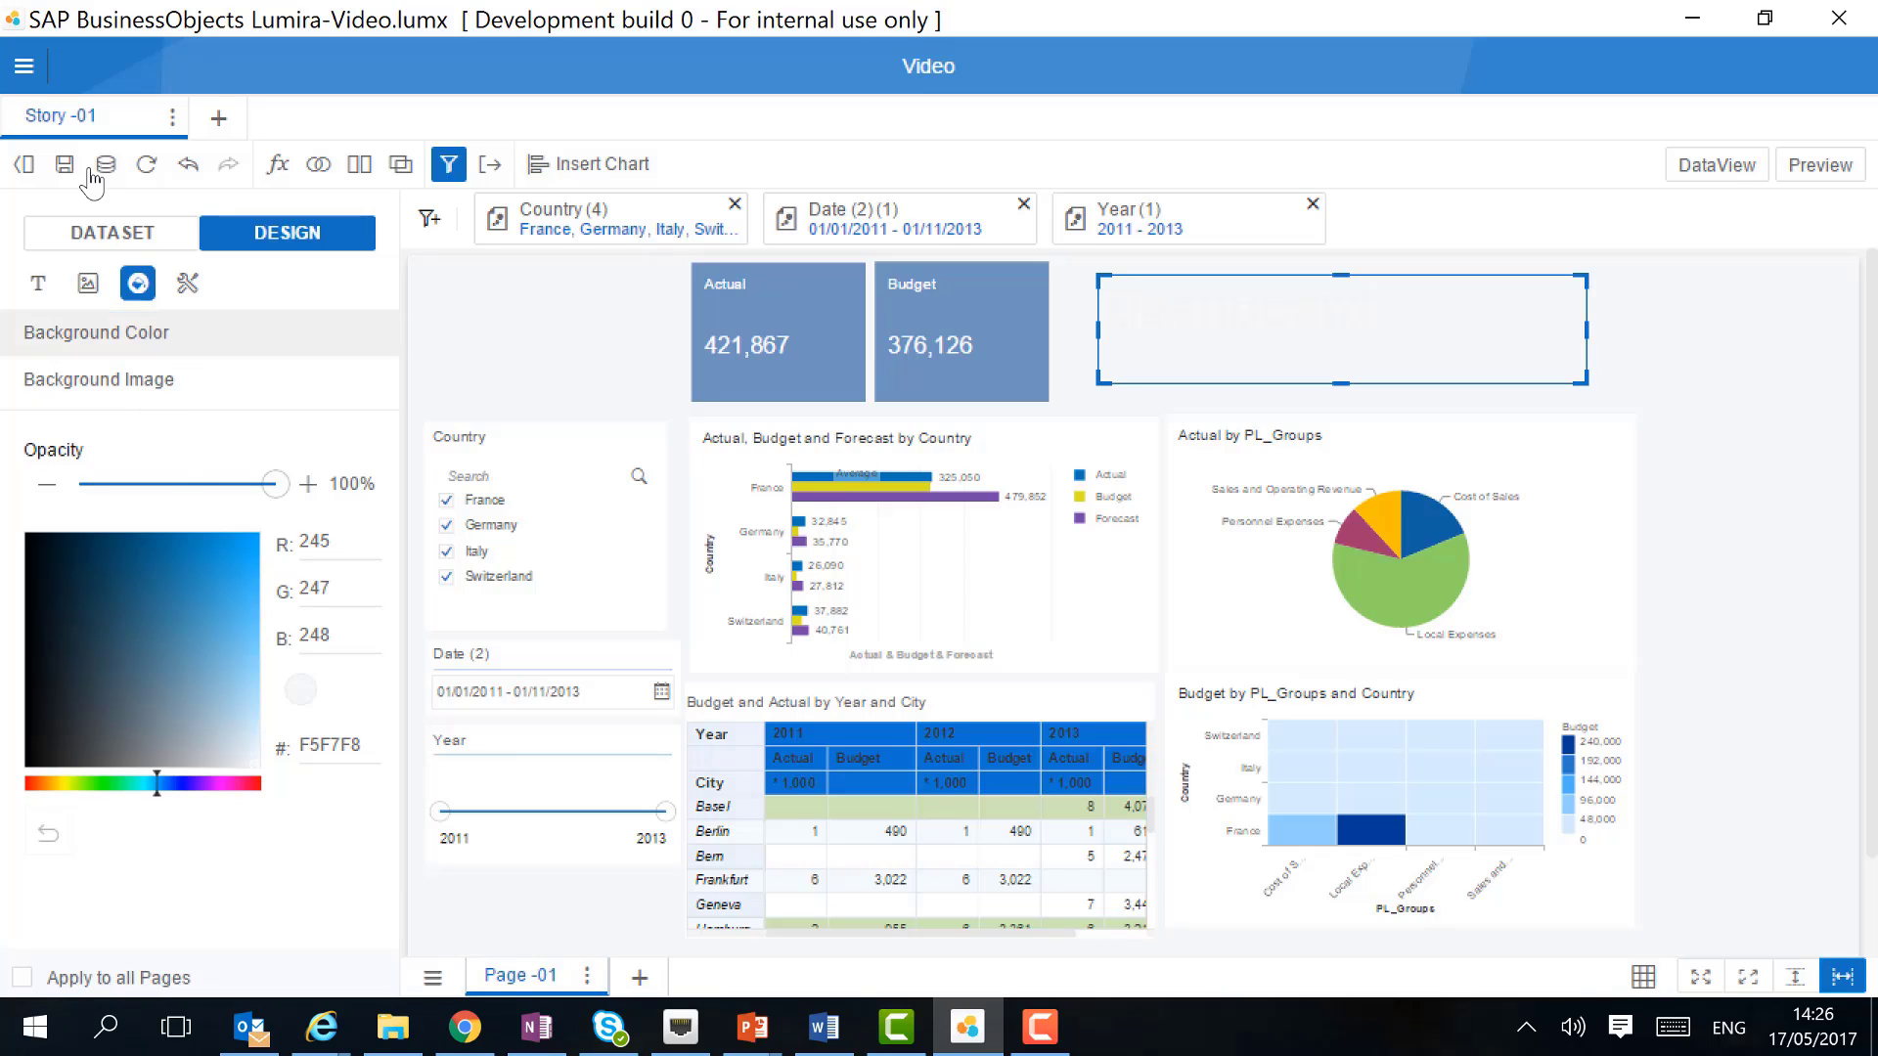
pyautogui.click(100, 547)
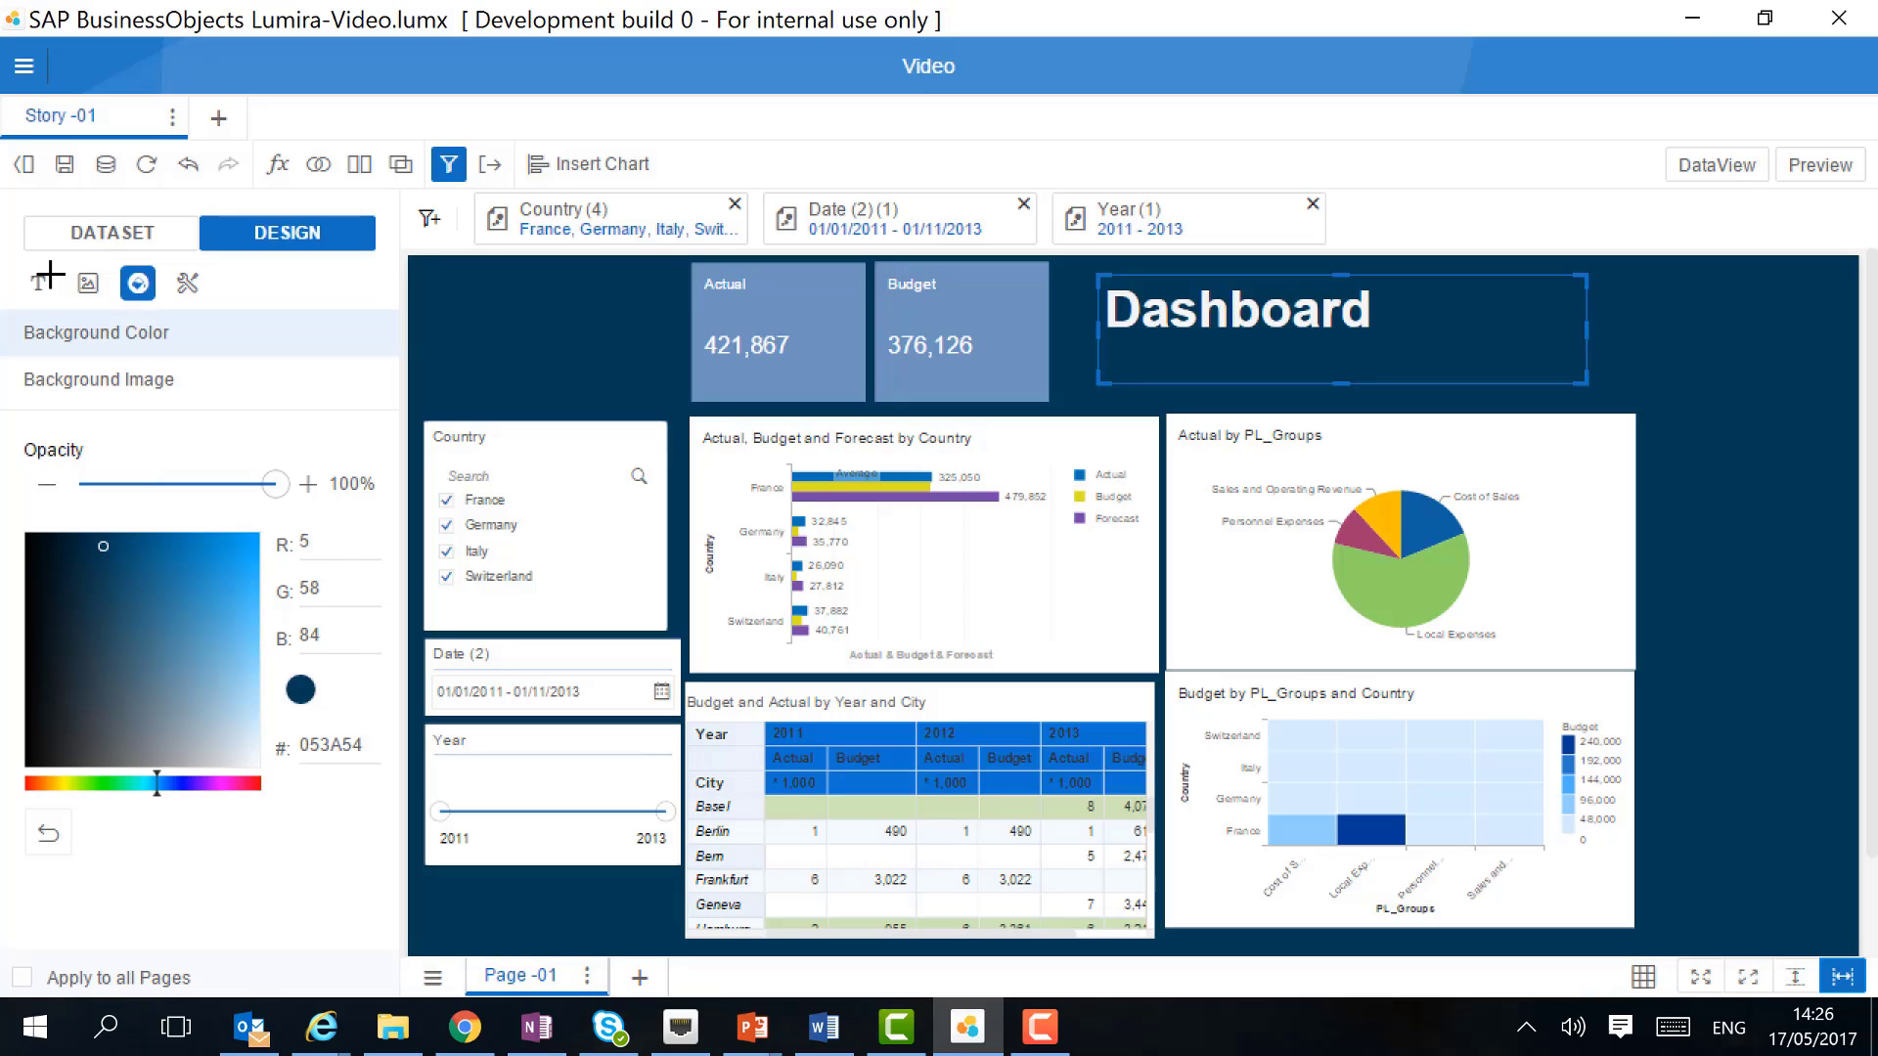
# Add the SAP logo image to the page in the empty area above the Country filter.
pyautogui.click(88, 283)
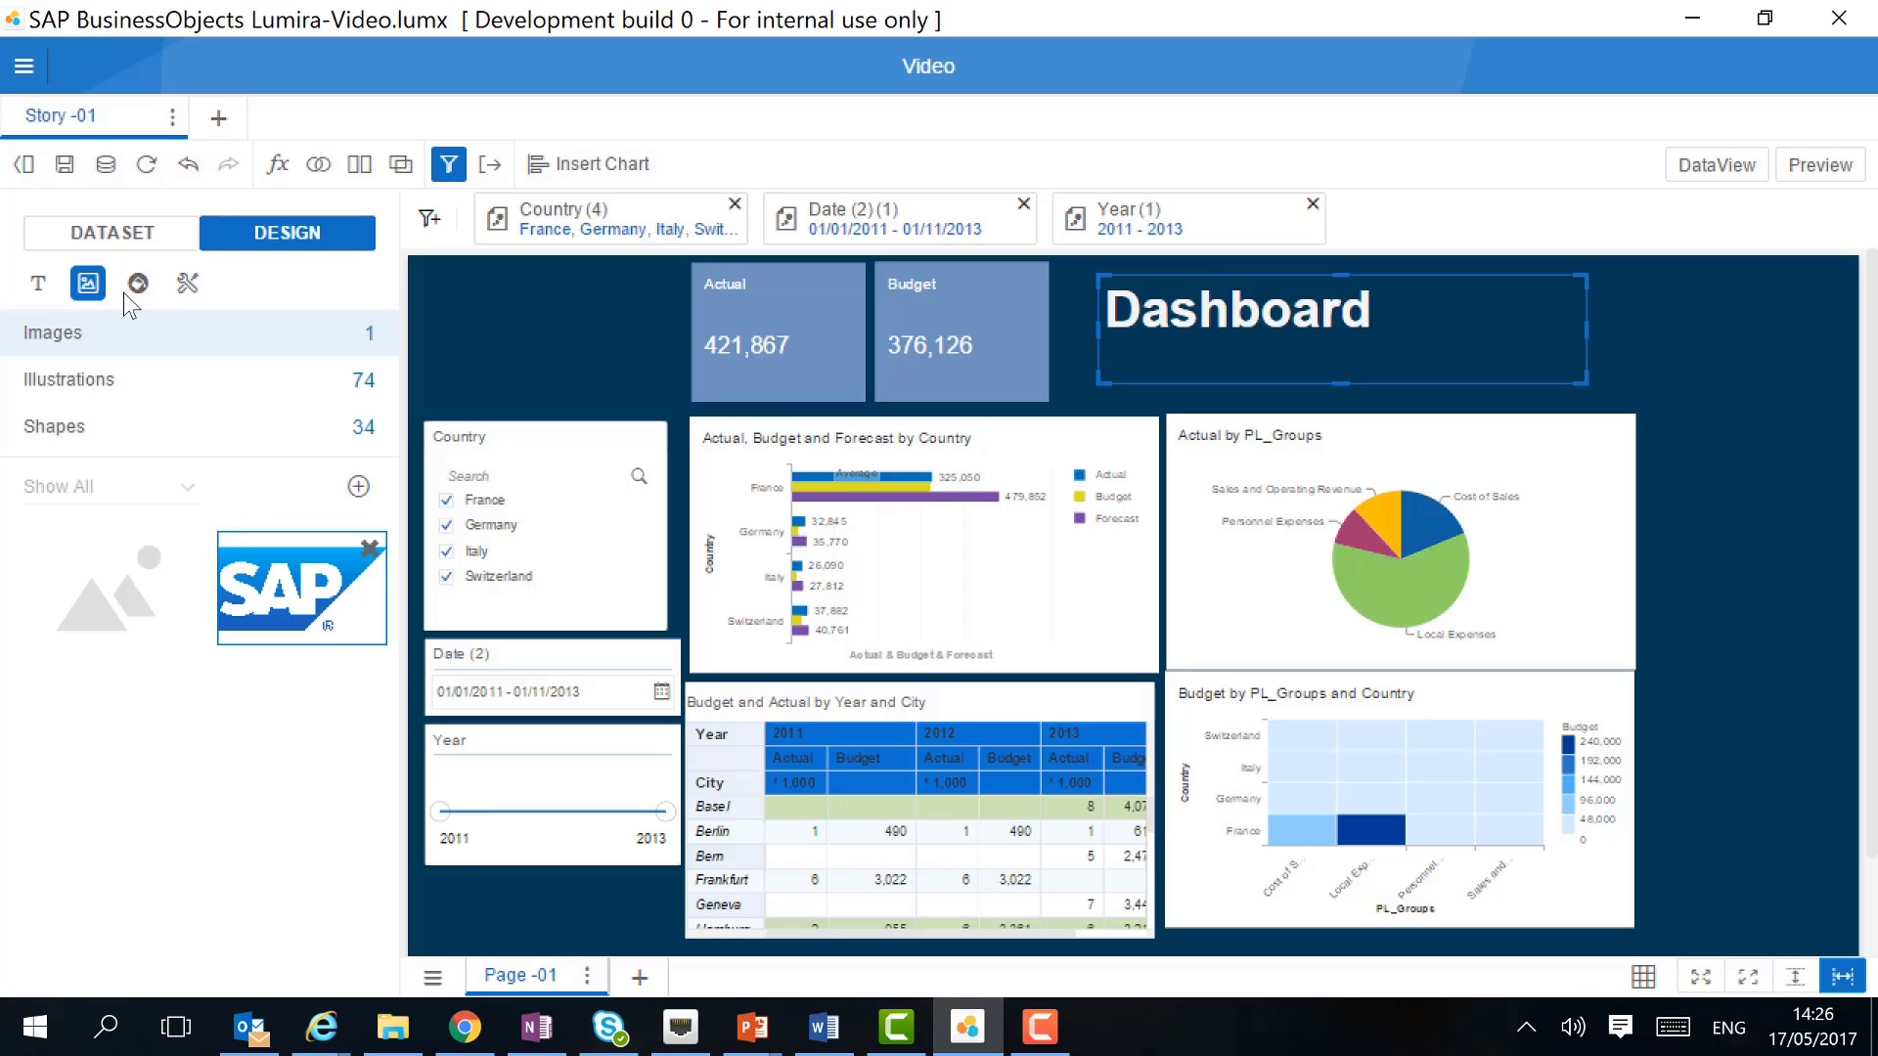
pyautogui.moveTo(250, 584); pyautogui.dragTo(462, 281)
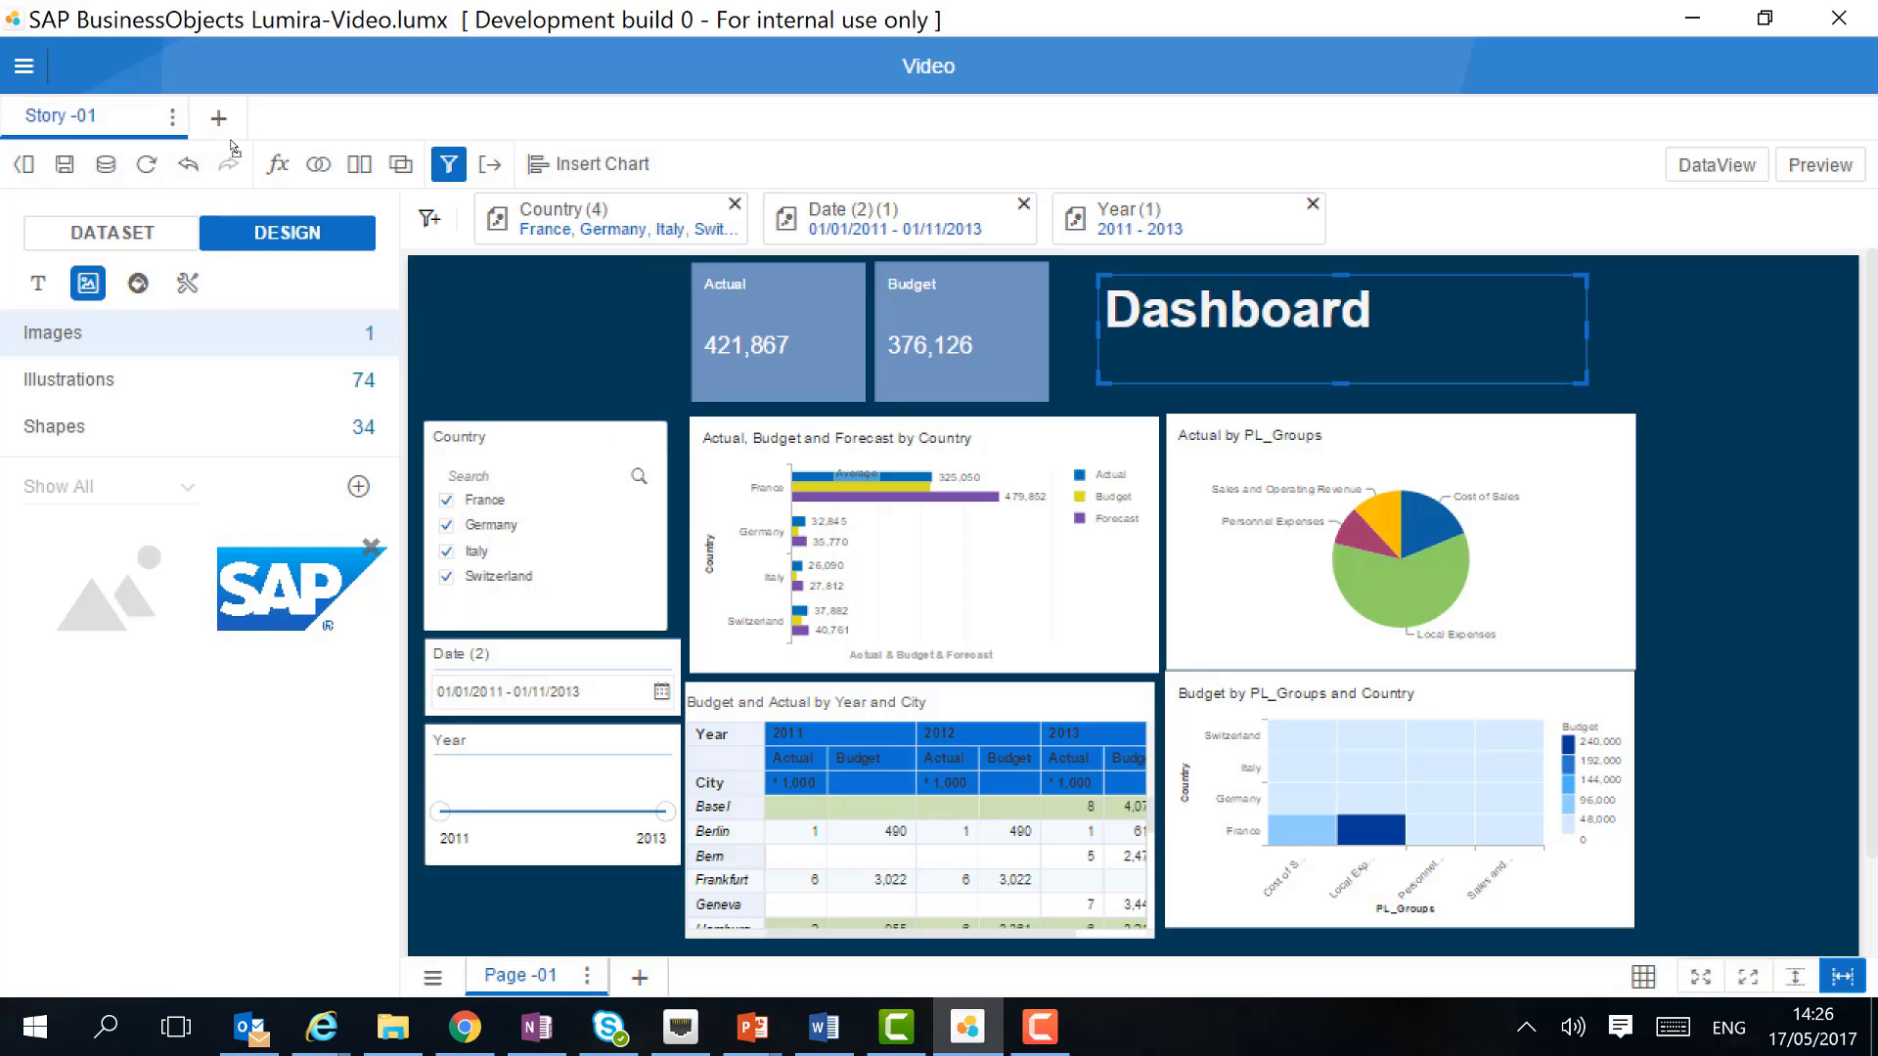